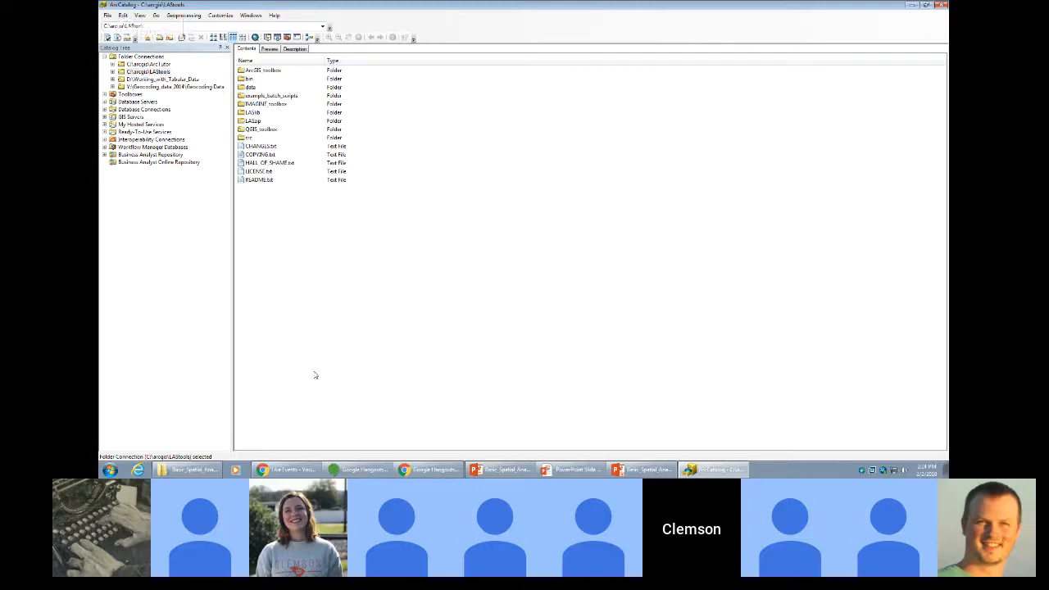
Disconnect the Working_with_Tabular_Data and Geocoding Data folder connections from the catalog.
right_click(144, 79)
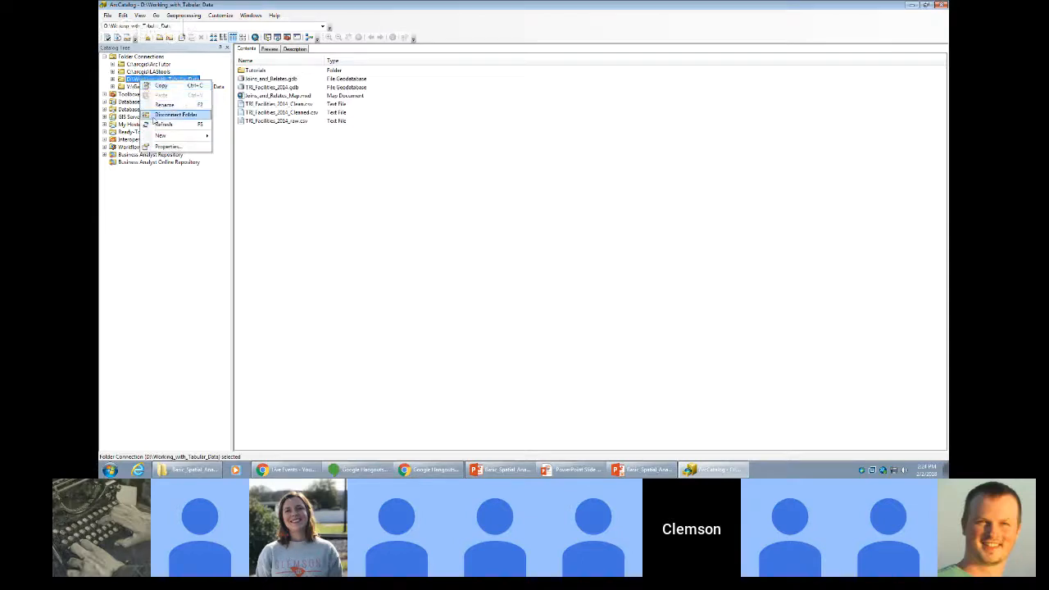
click(151, 116)
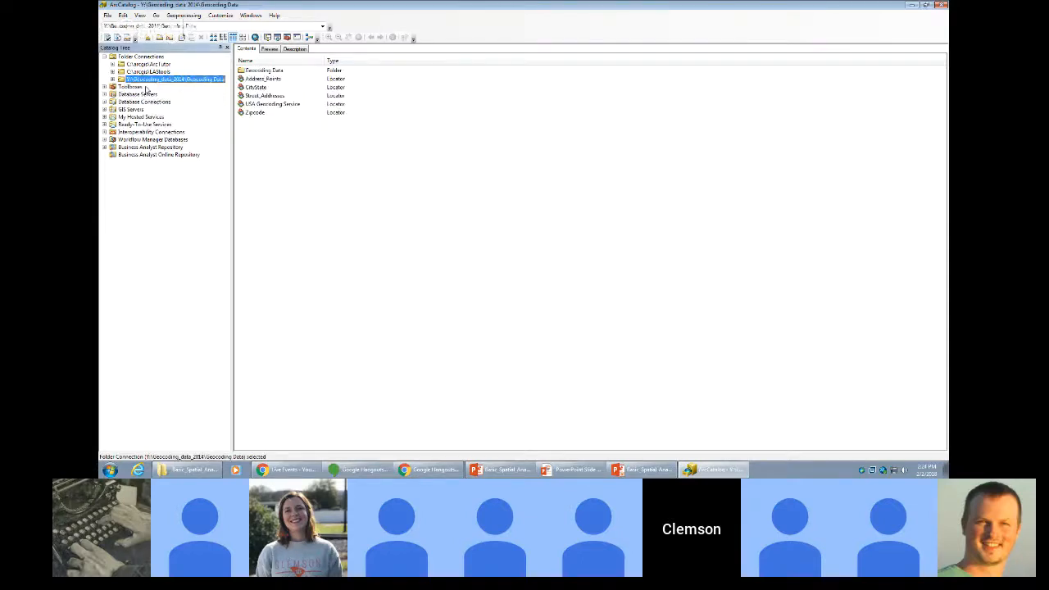
right_click(145, 80)
click(161, 113)
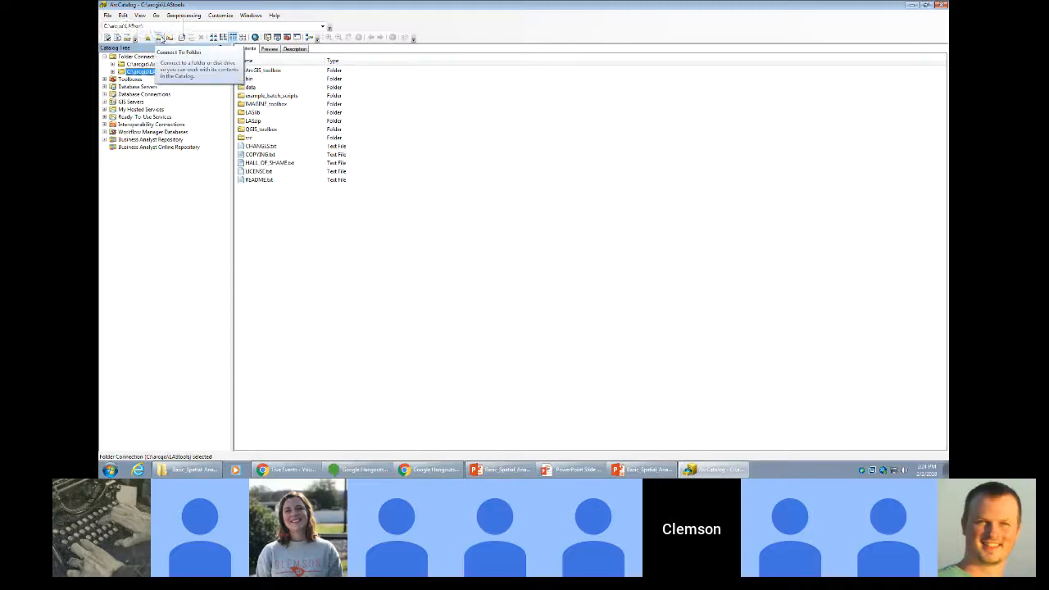
Add a folder connection to D:\Basic_Spatial_Analysis.
click(160, 39)
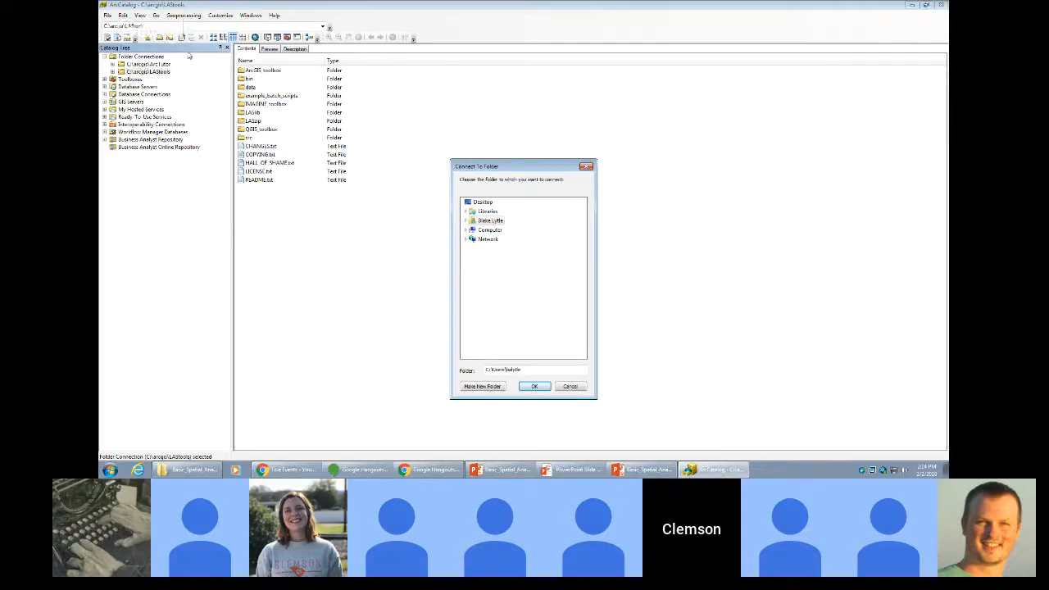
click(465, 231)
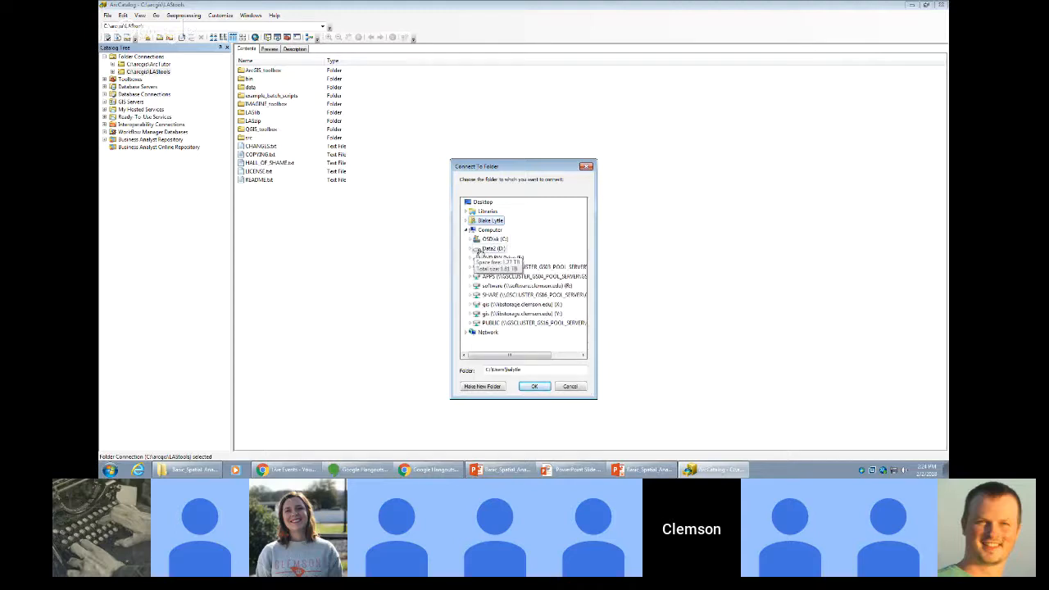
double_click(478, 250)
double_click(509, 285)
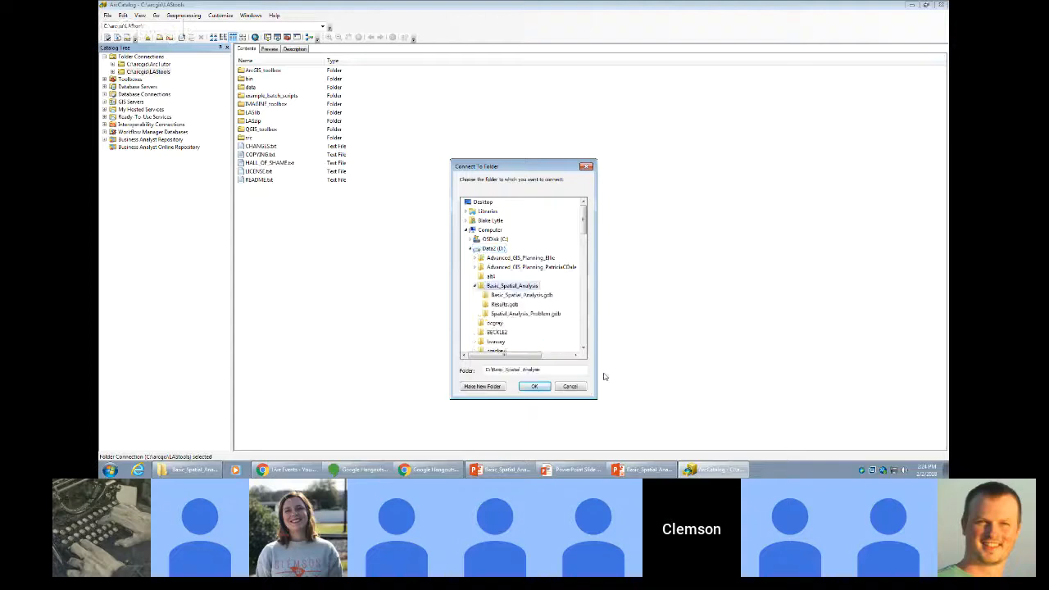
drag(555, 369, 487, 370)
click(557, 369)
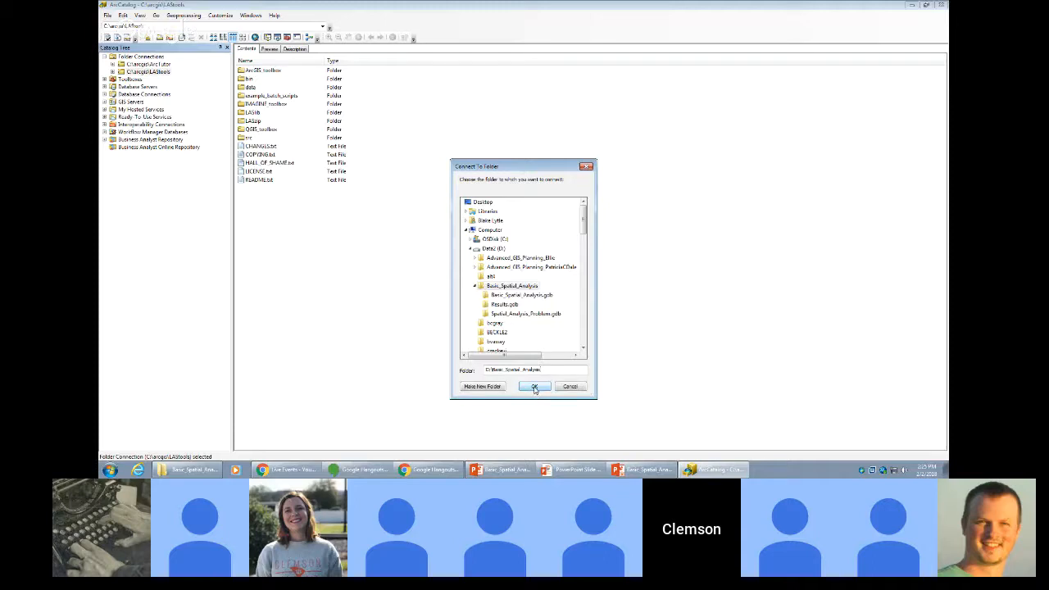
click(534, 386)
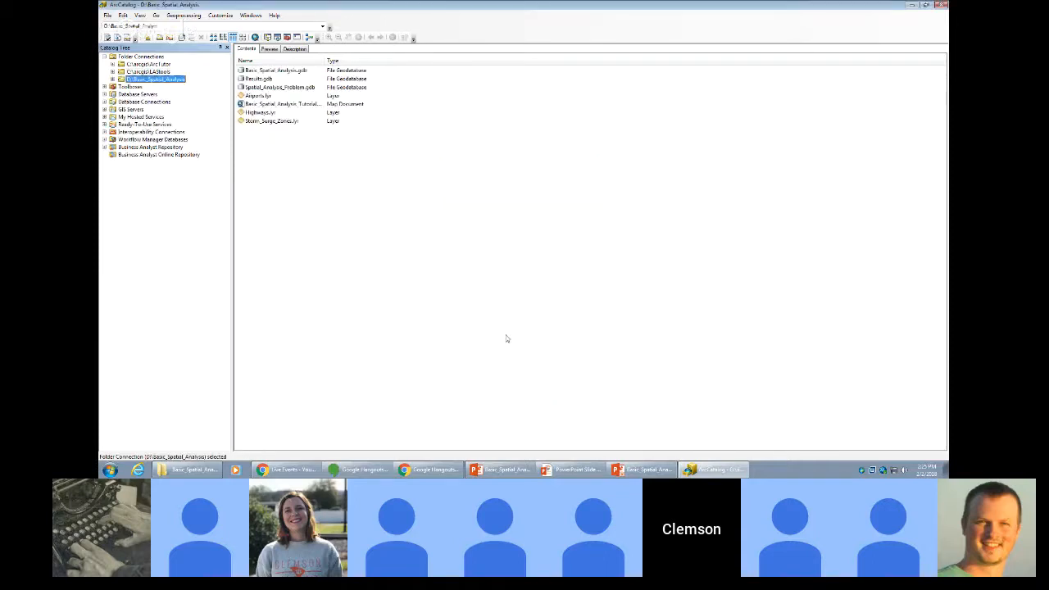
Look through the feature classes in Basic_Spatial_Analysis.gdb and Spatial_Analysis_Problem.gdb within the Basic_Spatial_Analysis folder.
click(113, 79)
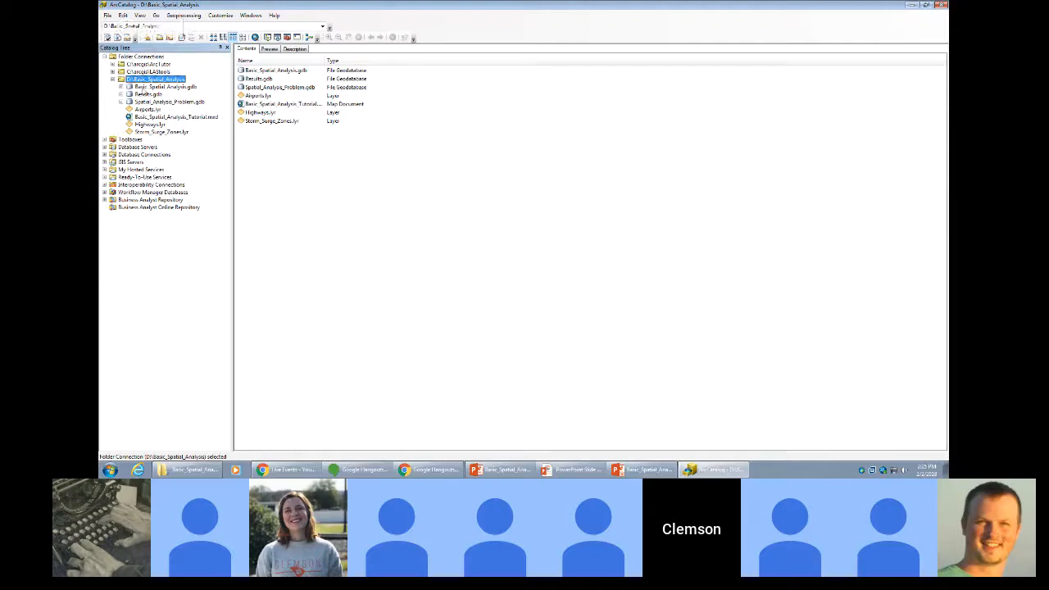
click(122, 87)
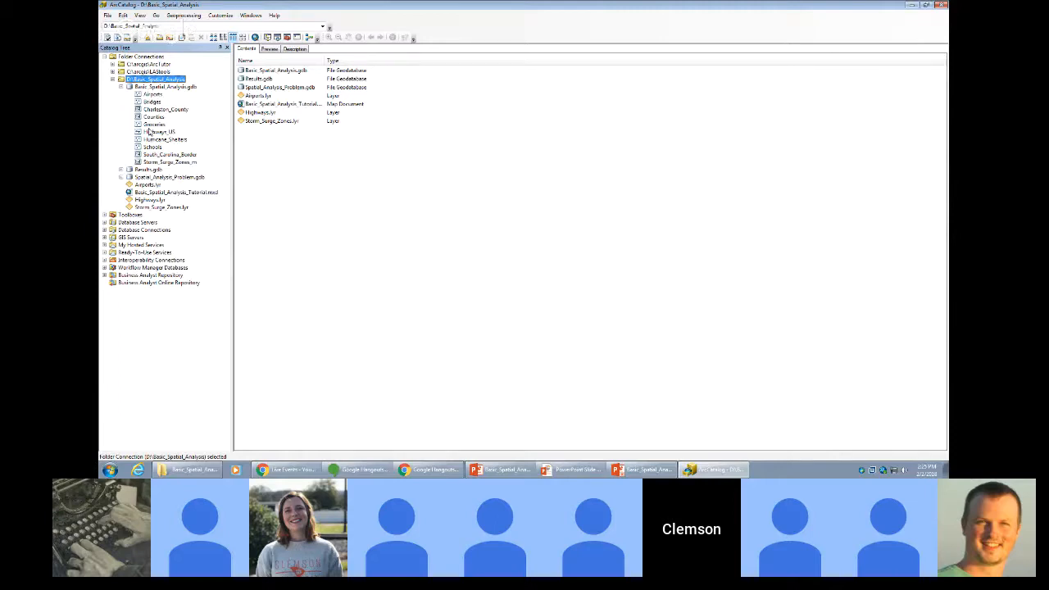
click(148, 139)
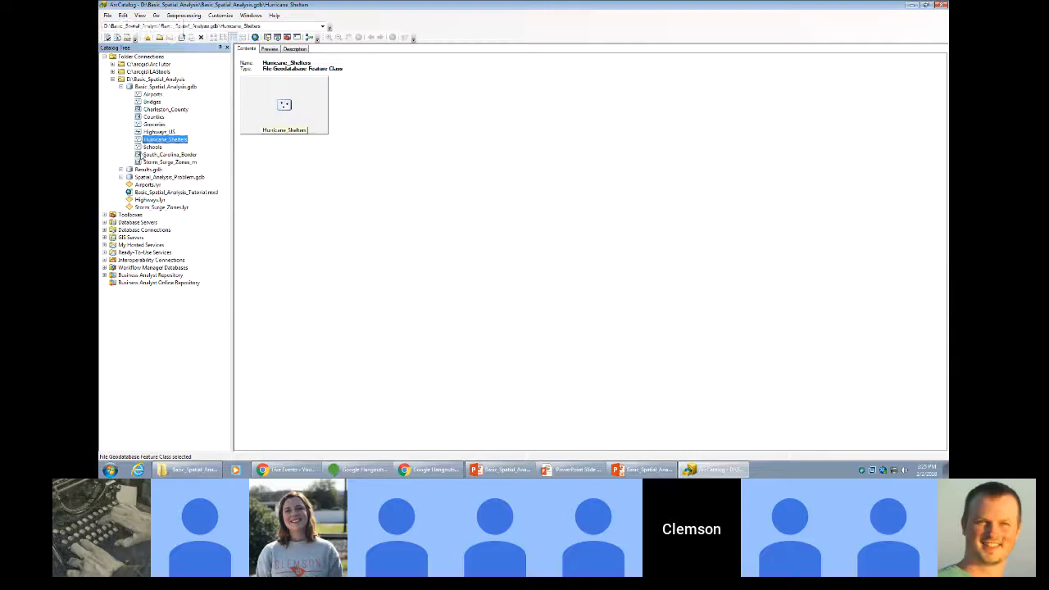
click(140, 133)
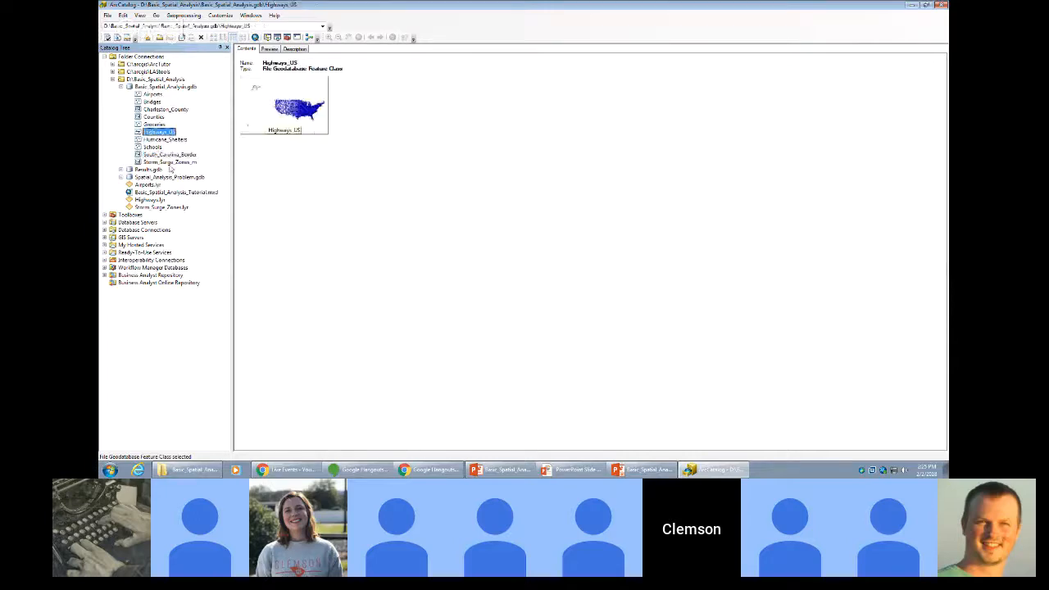
click(150, 95)
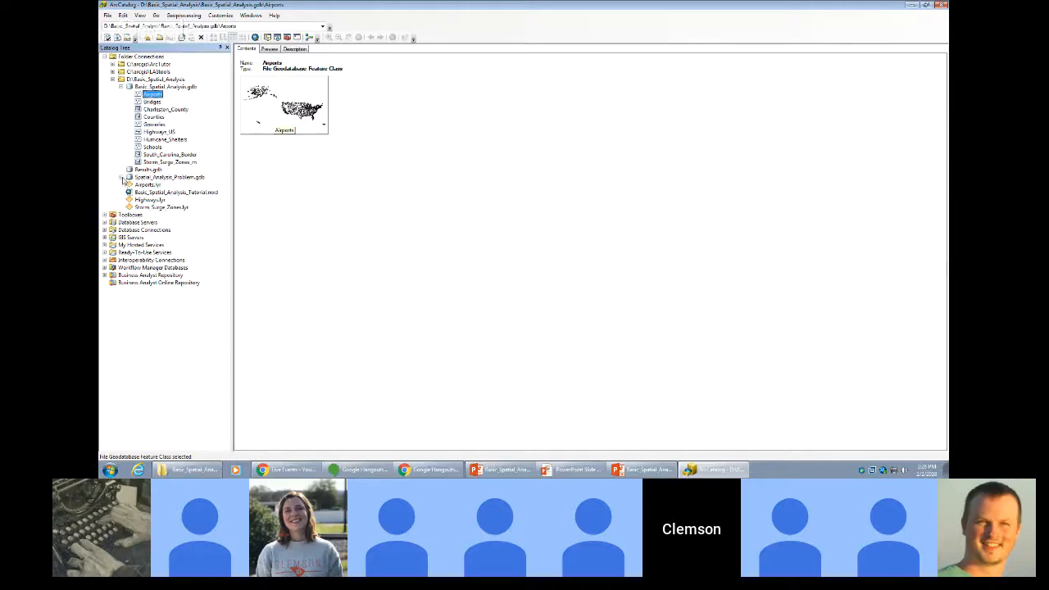
click(120, 177)
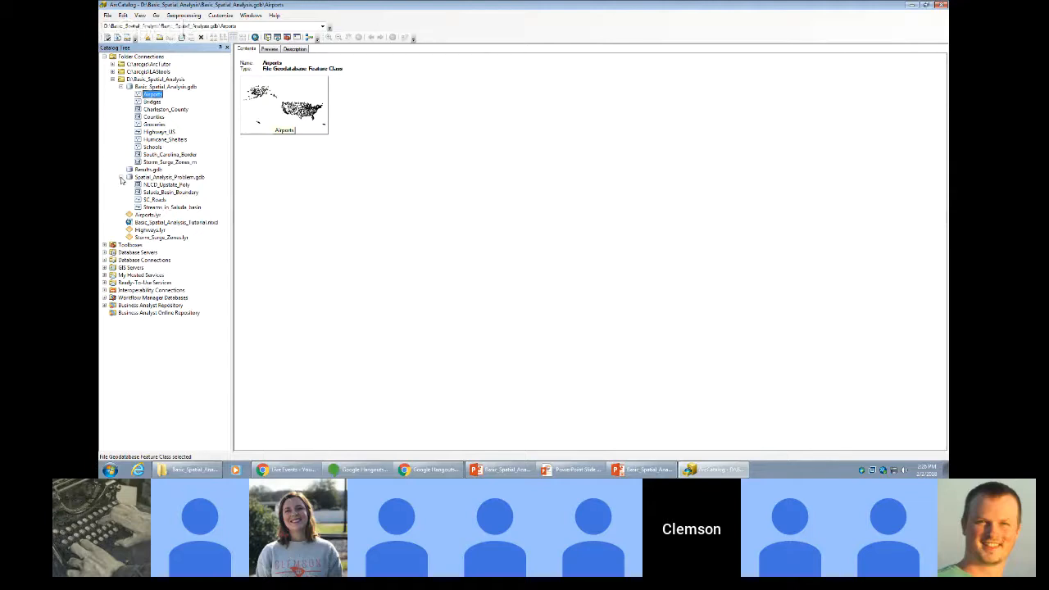
Preview the geography of each feature class in Basic_Spatial_Analysis.gdb, from Airports through Storm_Surge_Zones, and return to Hurricane_Shelters.
click(272, 50)
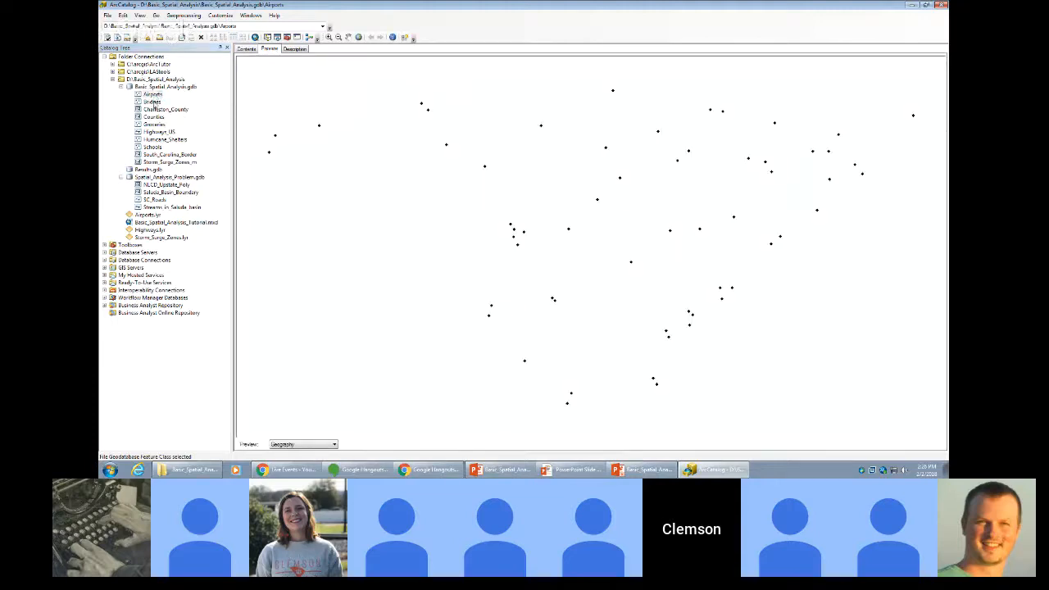
click(152, 101)
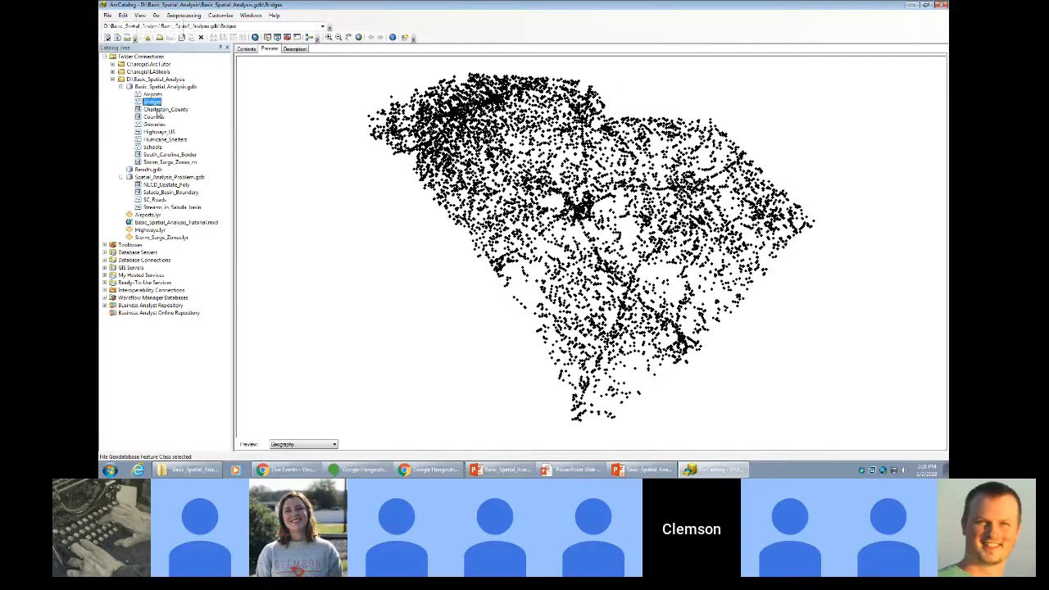
click(157, 110)
click(156, 117)
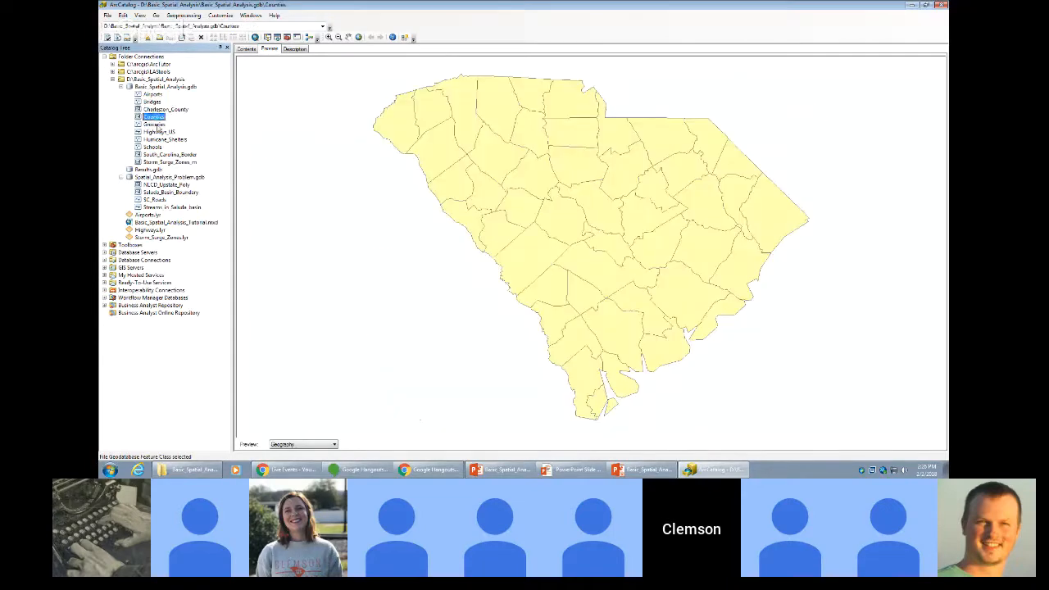
click(155, 125)
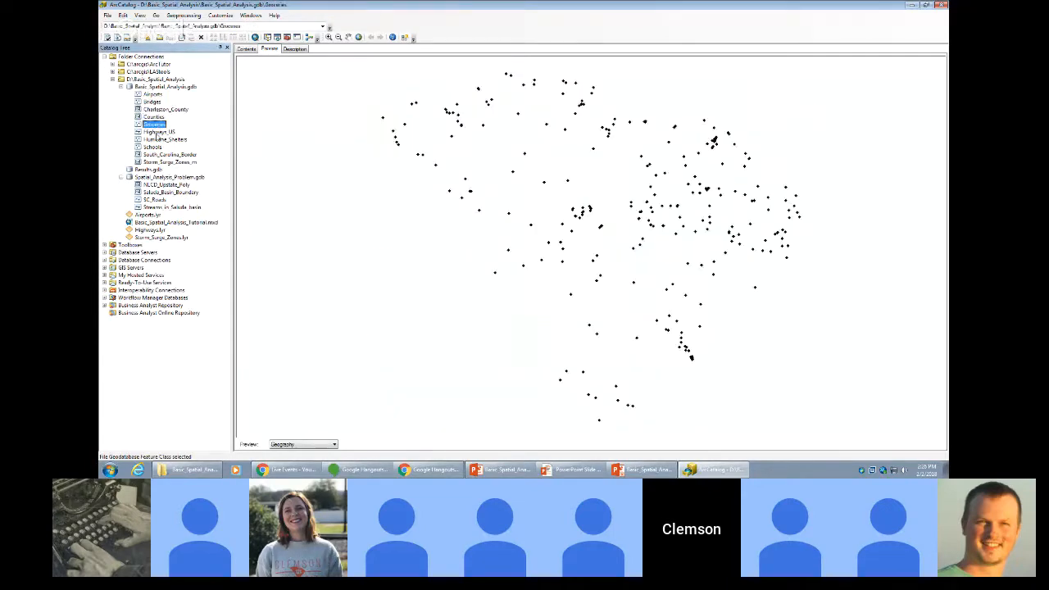
click(155, 132)
click(156, 140)
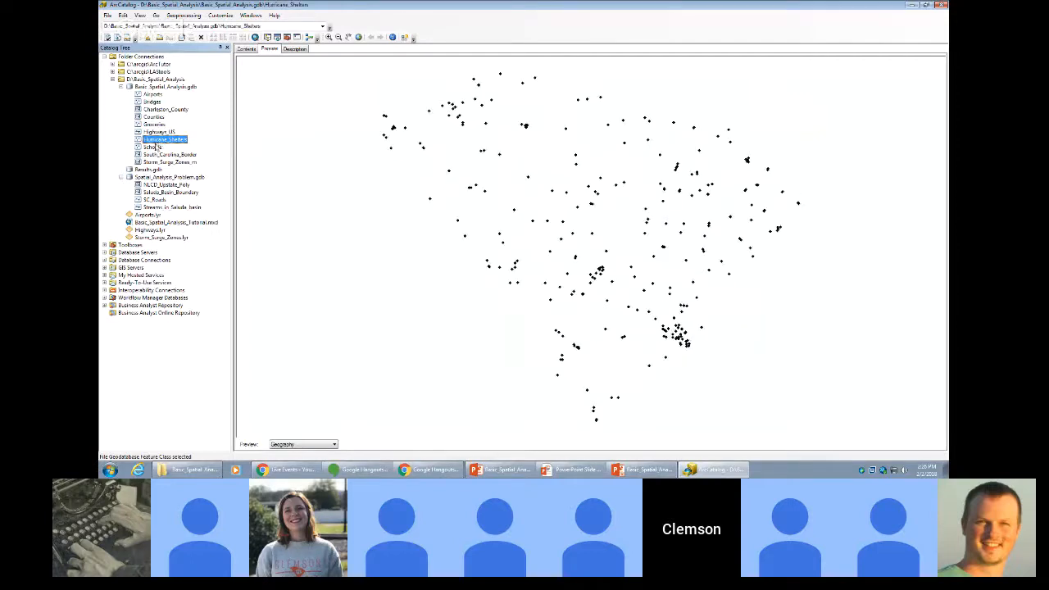
click(156, 147)
click(161, 155)
click(163, 162)
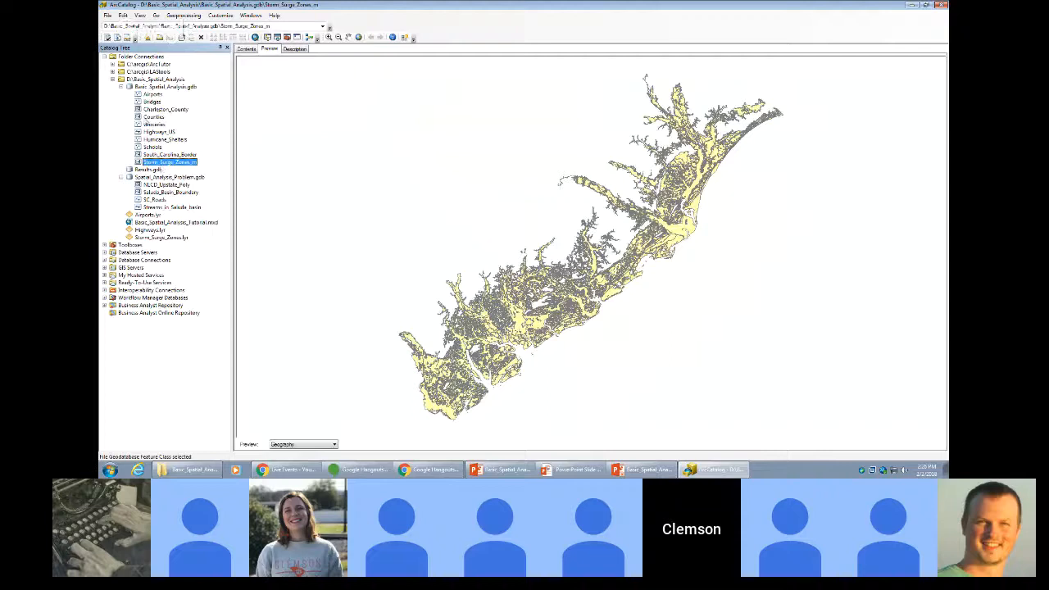
click(153, 141)
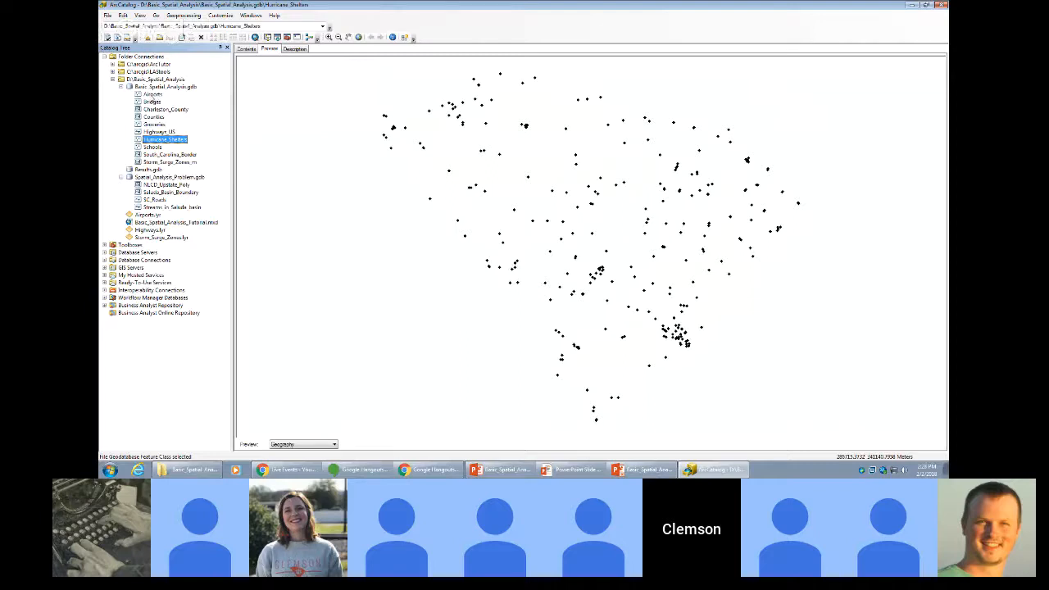
Examine the XY coordinate system and linear unit in the properties of the Airports feature class.
click(154, 95)
right_click(154, 96)
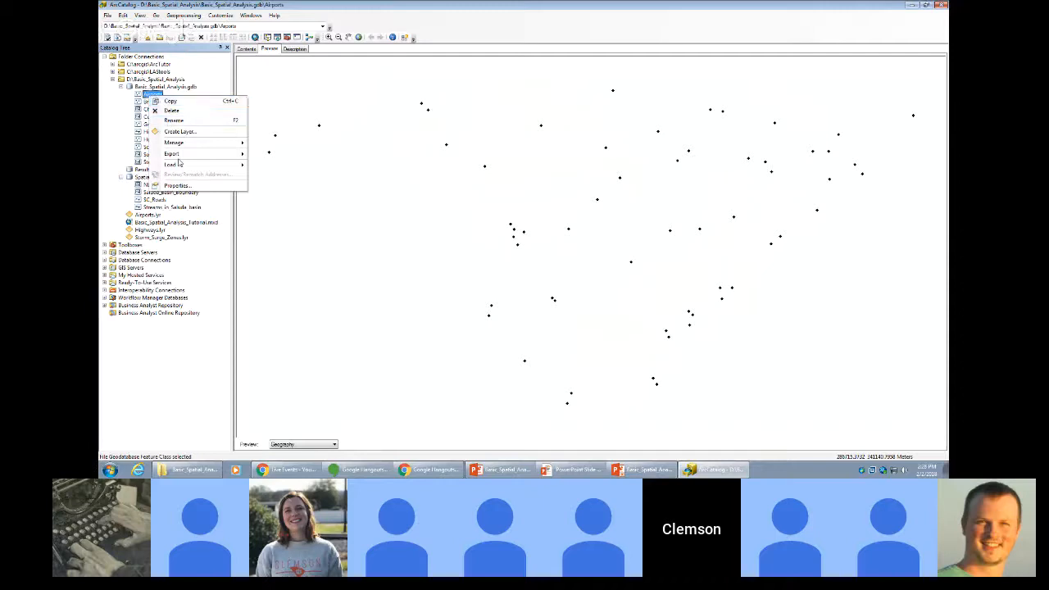
click(177, 186)
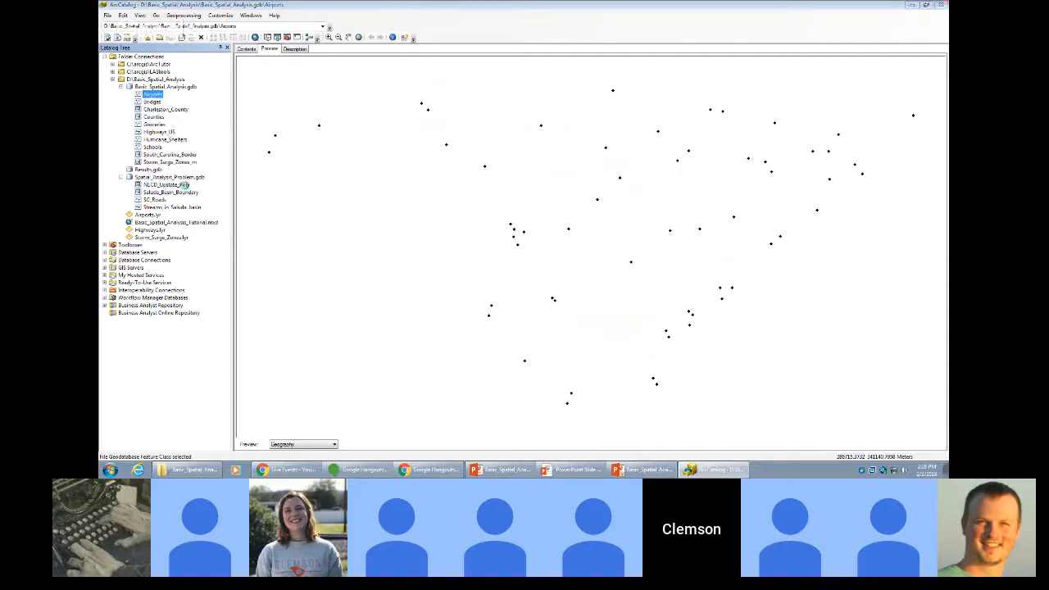
click(425, 109)
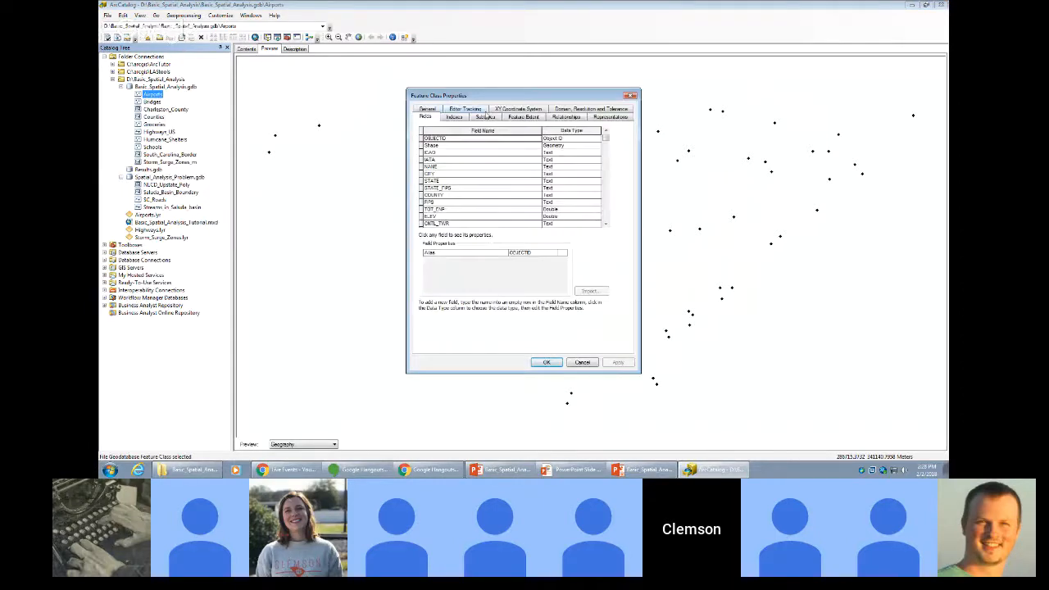
click(531, 111)
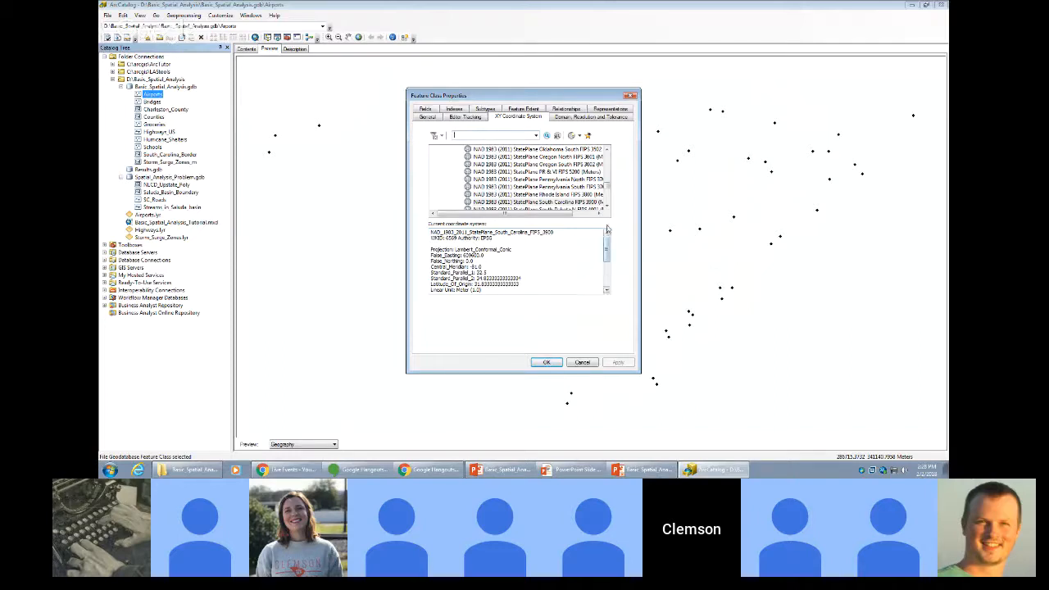
click(474, 289)
drag(431, 289, 475, 289)
click(511, 250)
click(607, 274)
drag(612, 282, 609, 226)
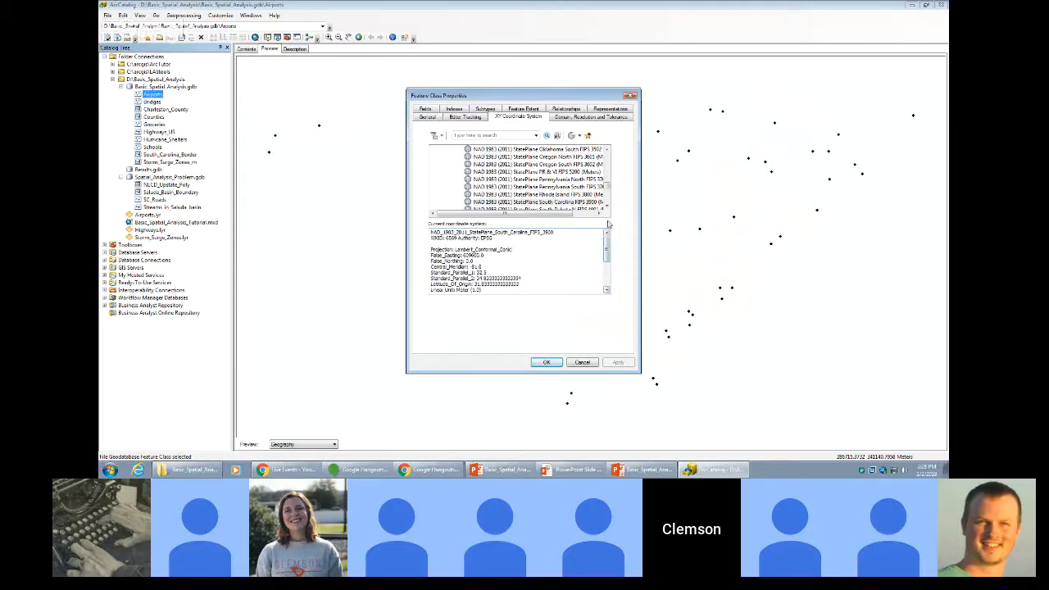
click(546, 363)
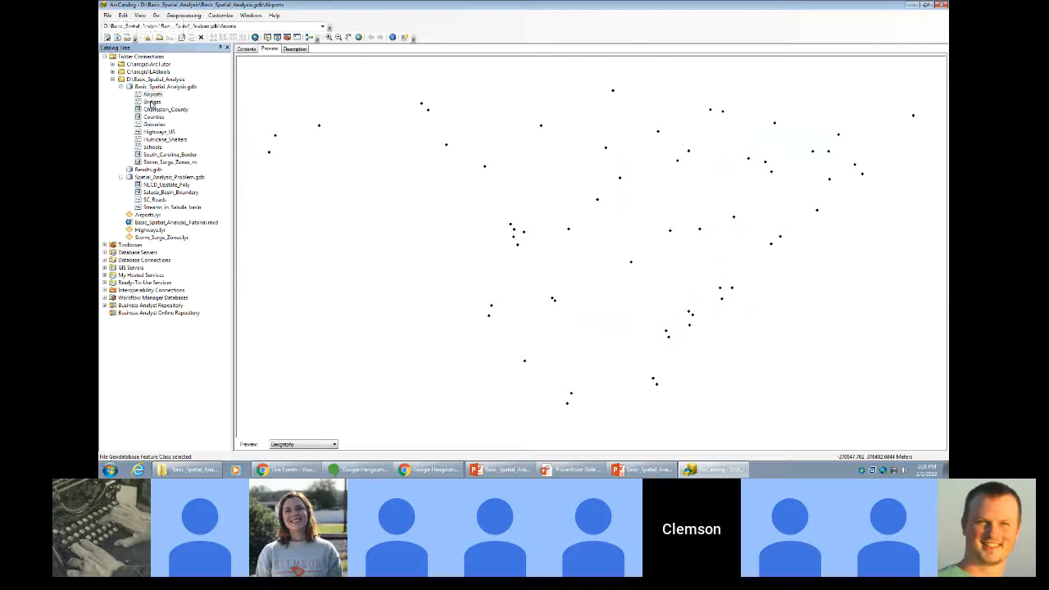
Check the XY coordinate system in the properties of the Bridges feature class.
click(152, 104)
right_click(154, 105)
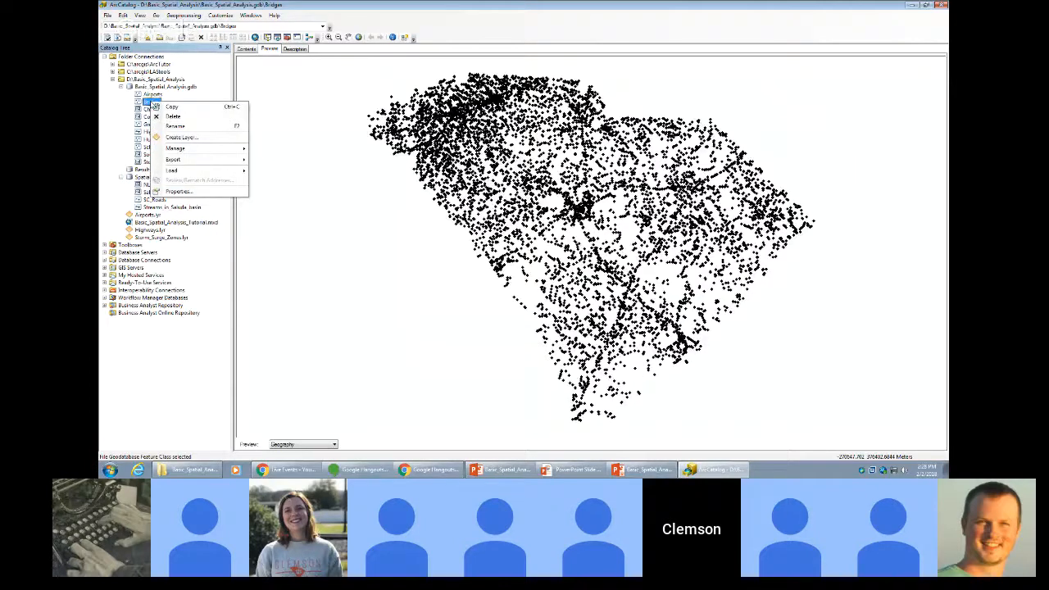
click(181, 191)
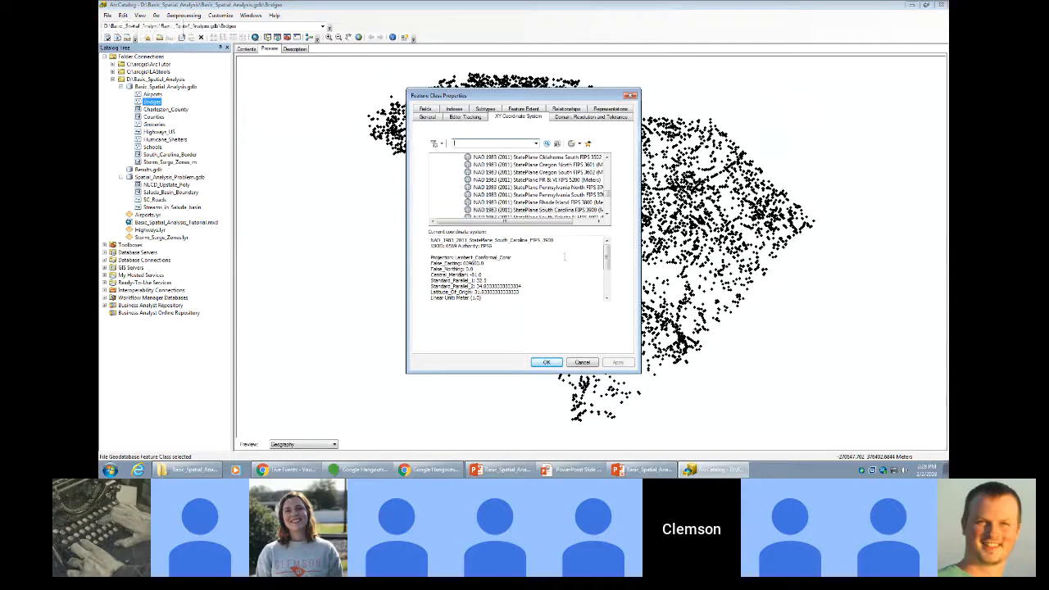
click(557, 361)
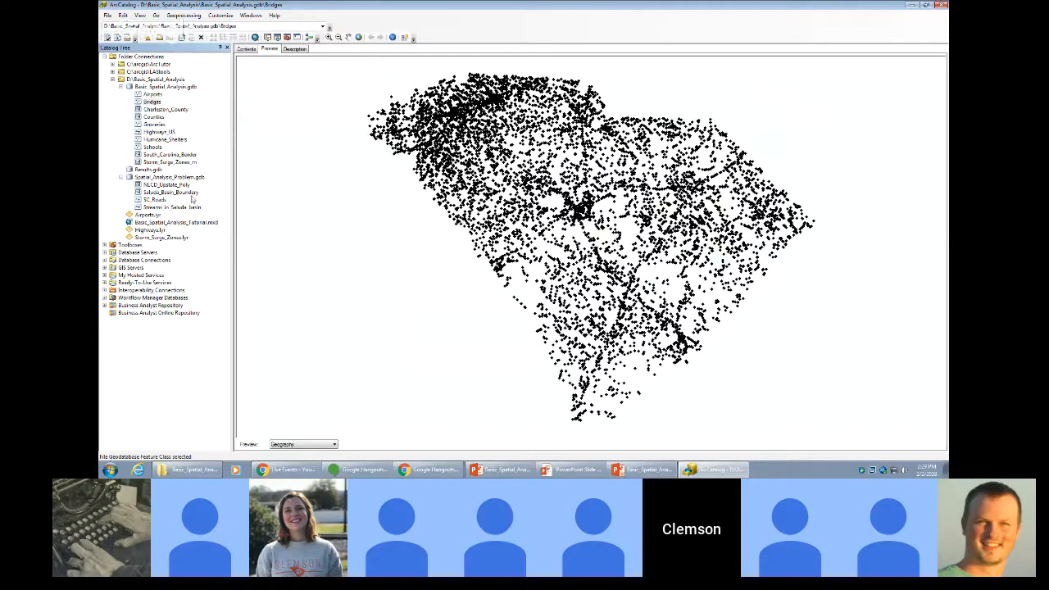
Examine the XY coordinate system and angular unit in the properties of the Highways_US feature class.
right_click(154, 147)
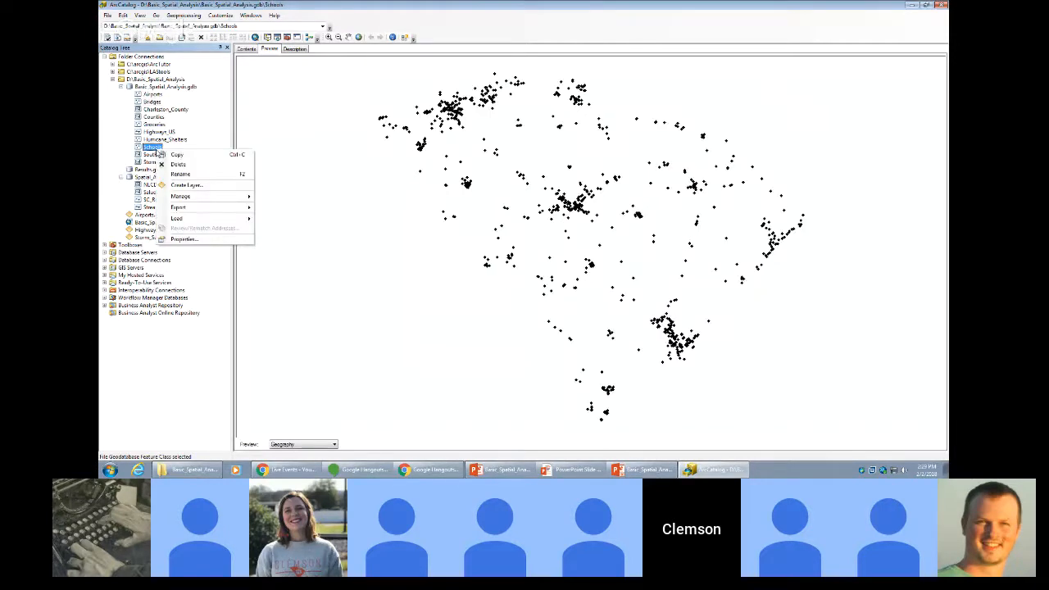
click(158, 133)
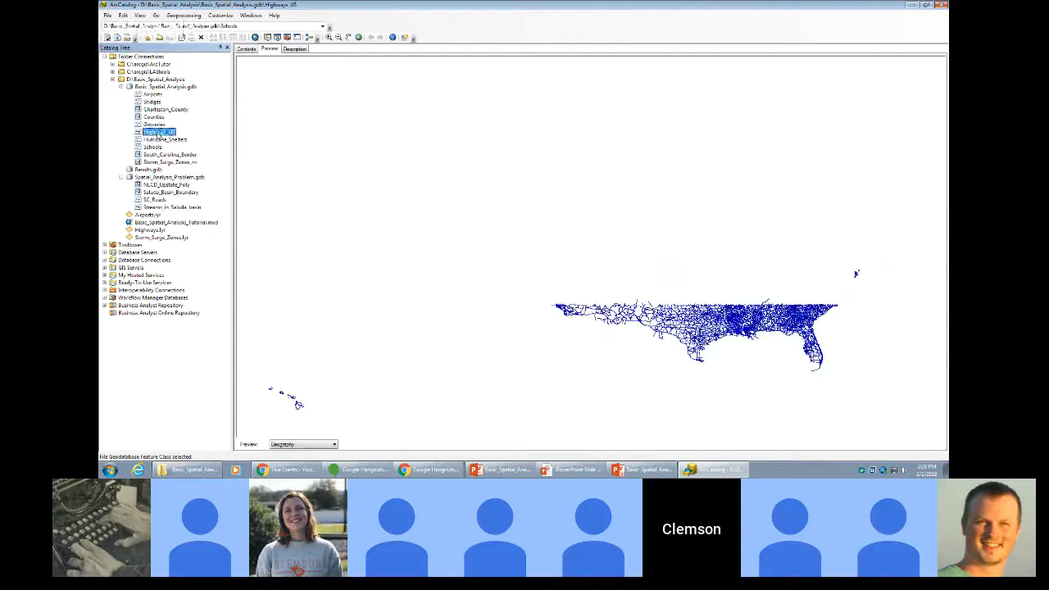
right_click(158, 134)
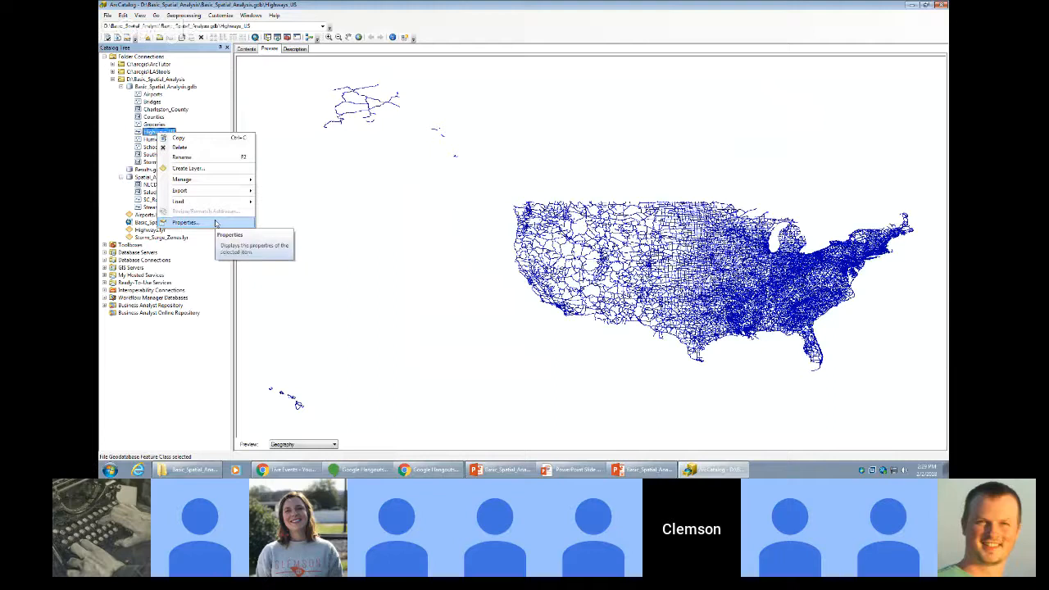
click(215, 223)
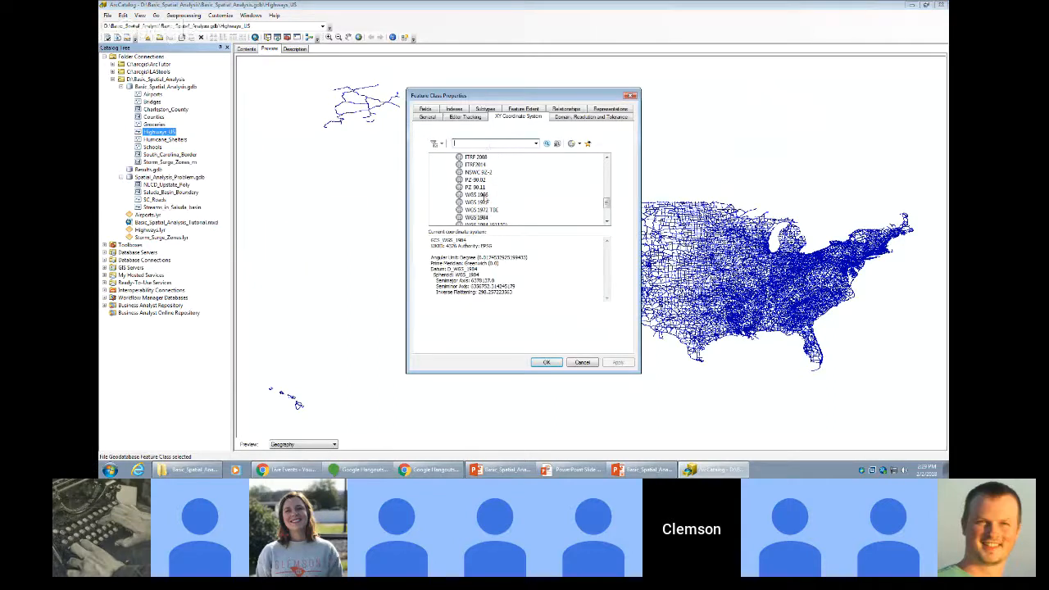
click(477, 216)
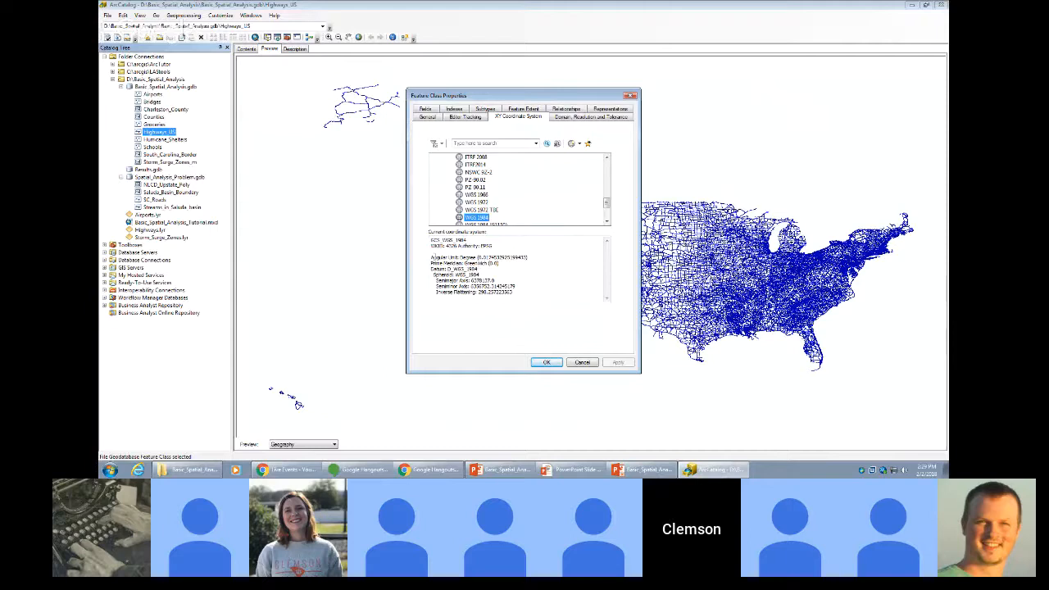
drag(430, 257, 483, 257)
click(483, 256)
click(546, 362)
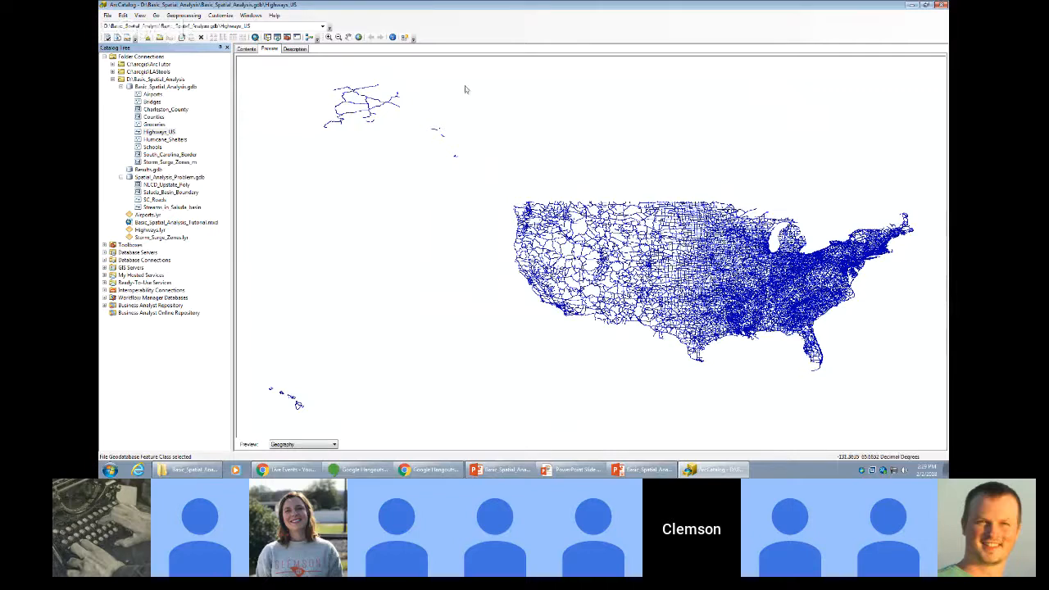
Search for "project" and open the Project (Data Management) tool.
click(178, 86)
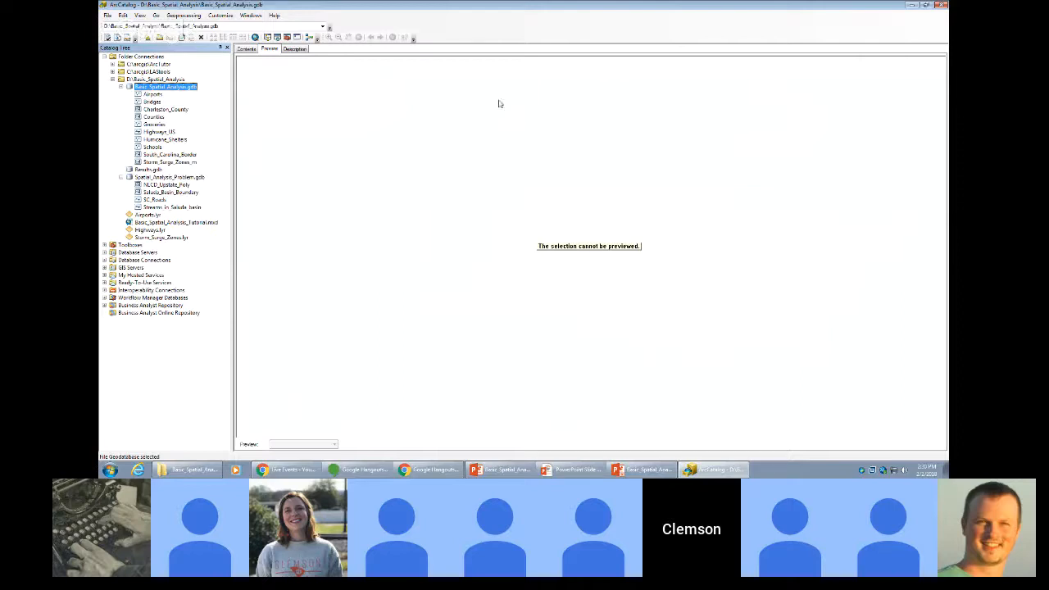
click(277, 39)
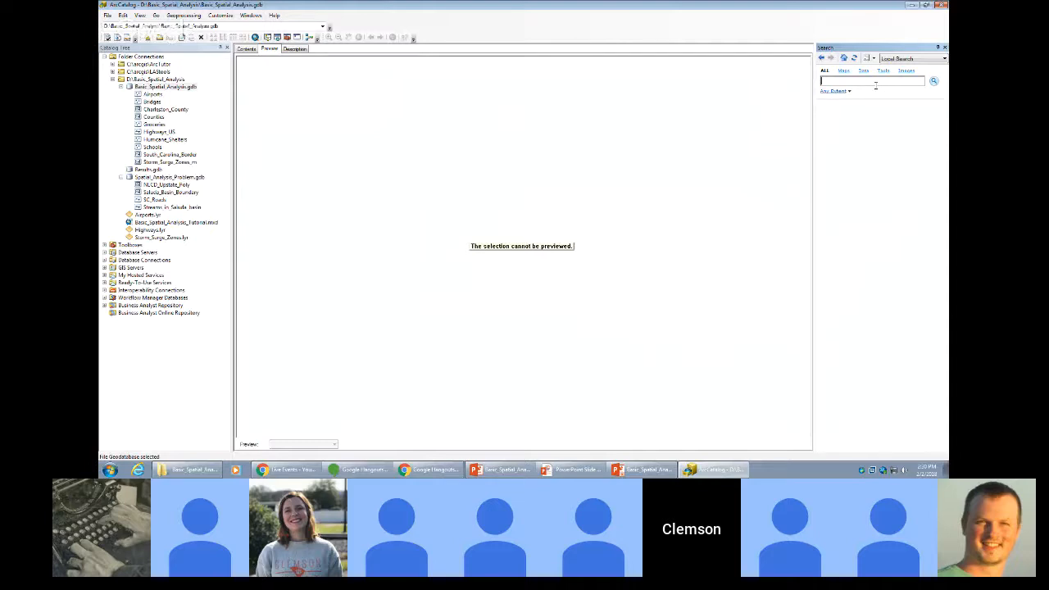
text(project)
key(Return)
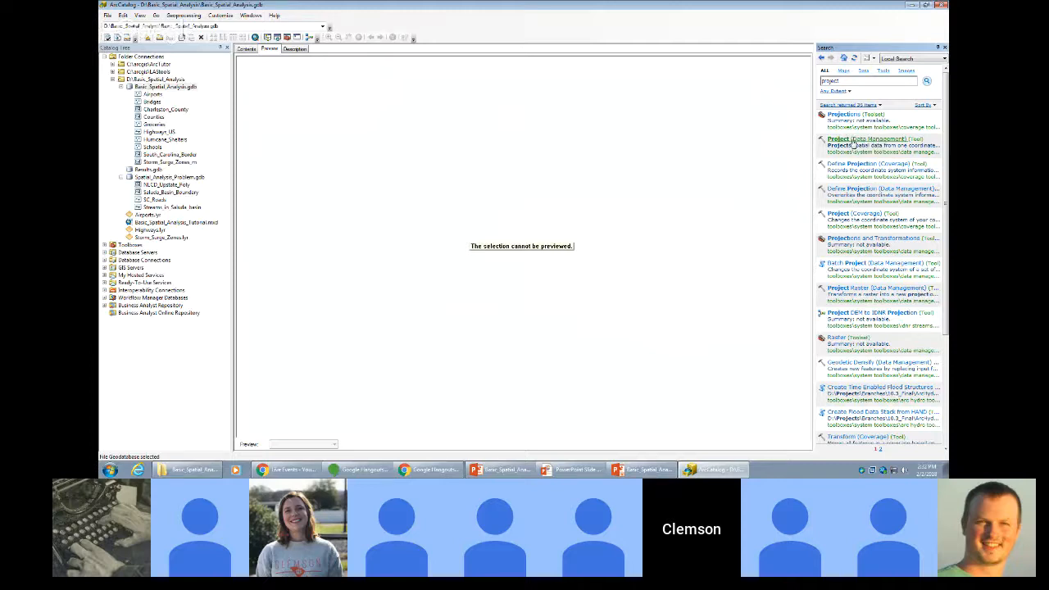
double_click(864, 142)
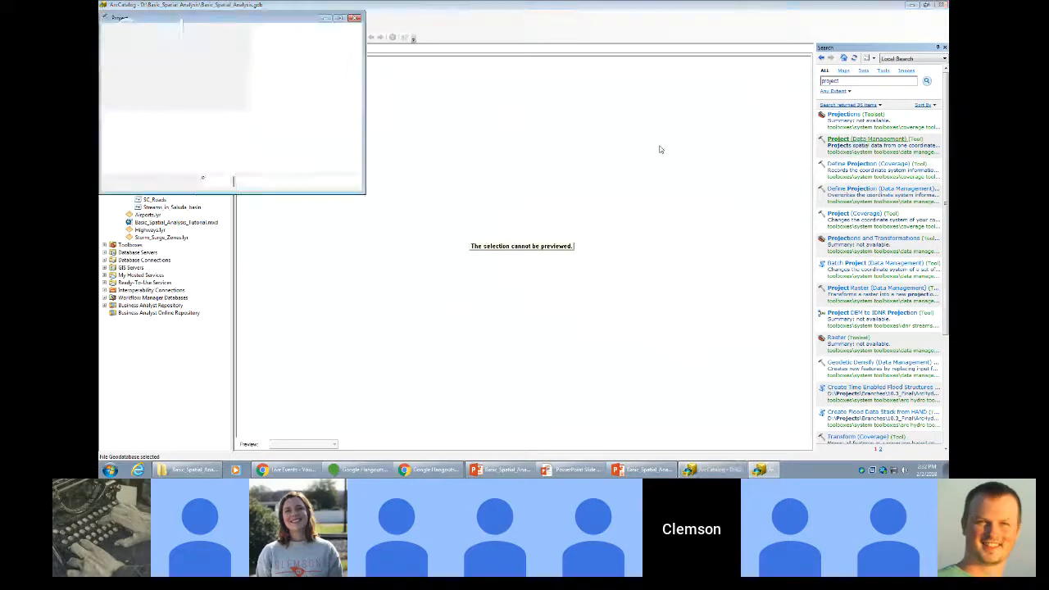
drag(248, 22, 487, 121)
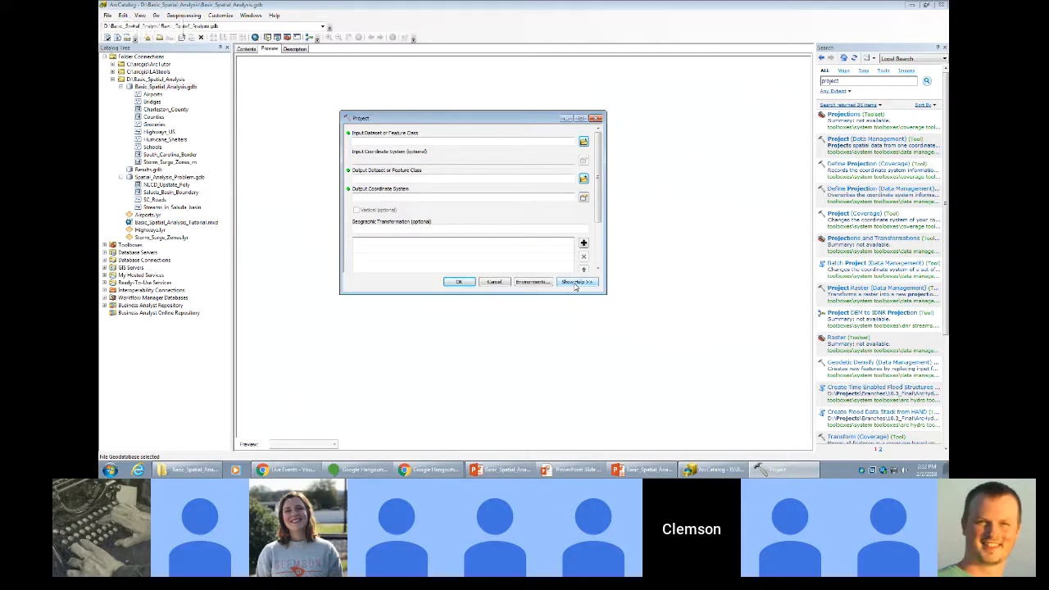
Show the Project tool's help and read the descriptions of its input, output and output coordinate system parameters.
click(576, 282)
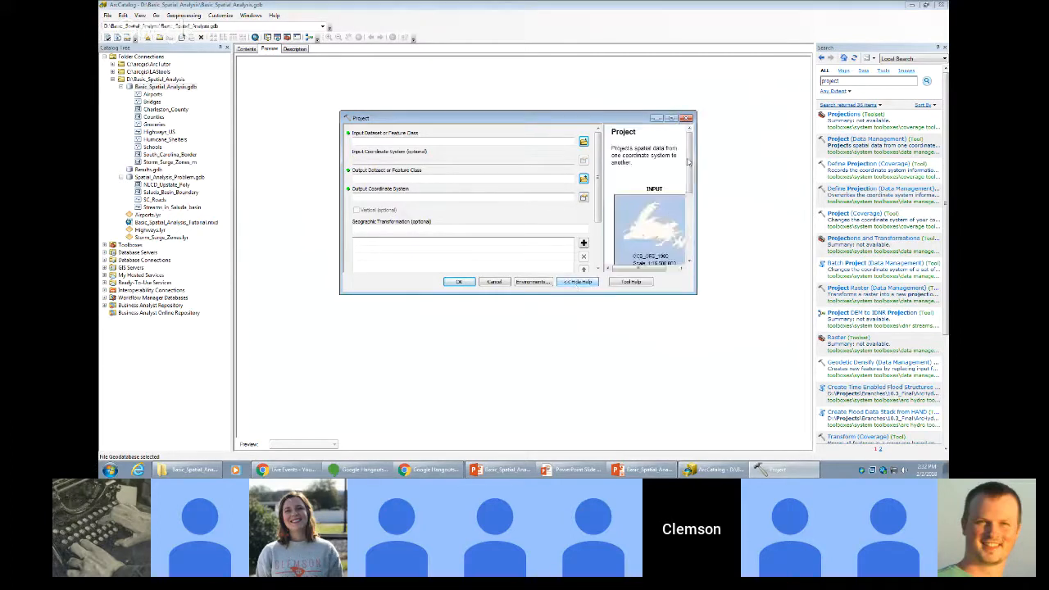
drag(693, 160, 729, 163)
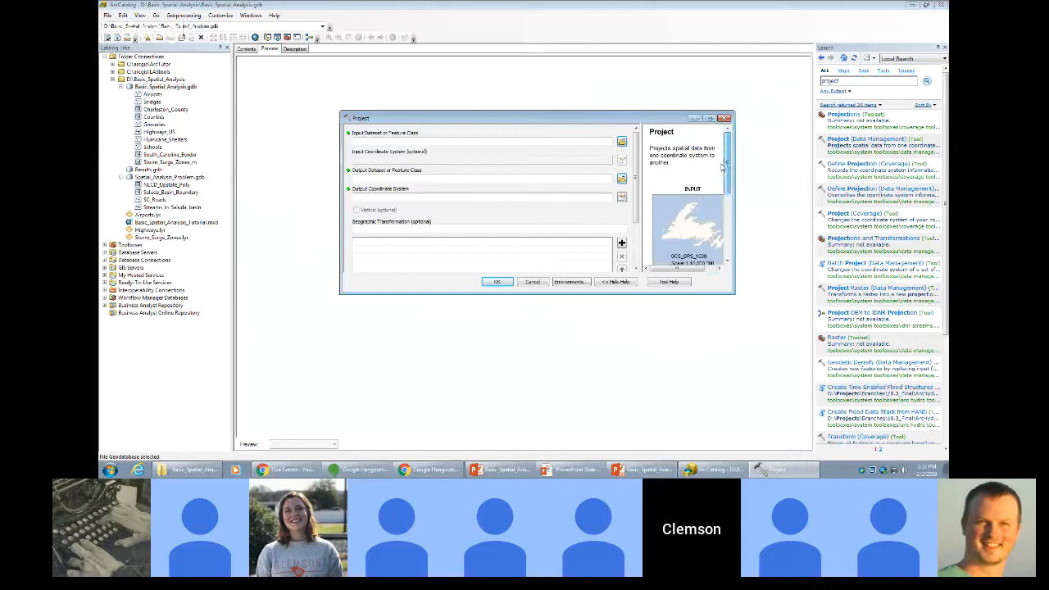
click(574, 144)
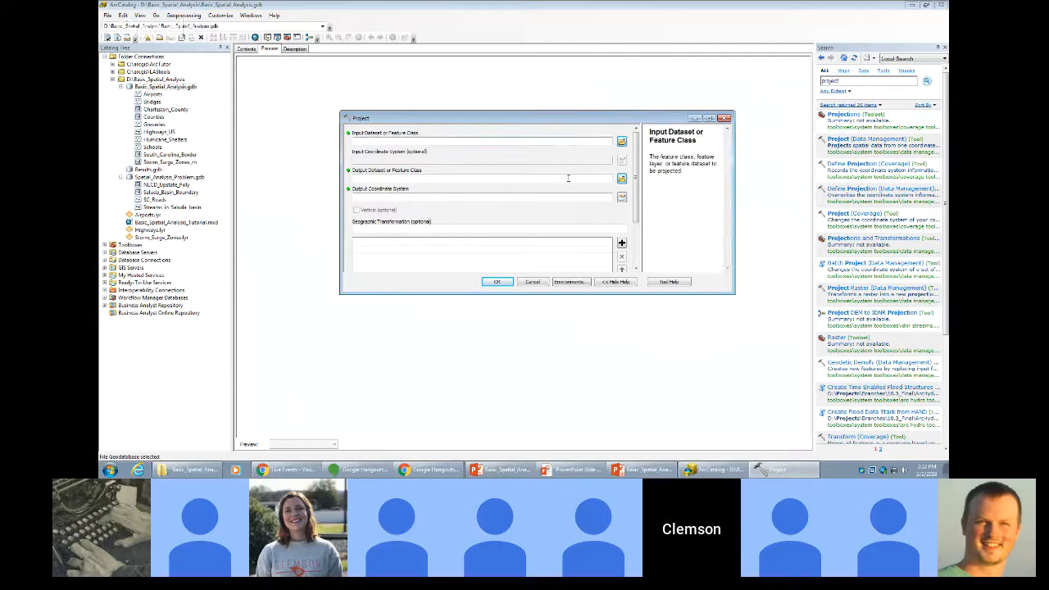
click(569, 178)
click(565, 197)
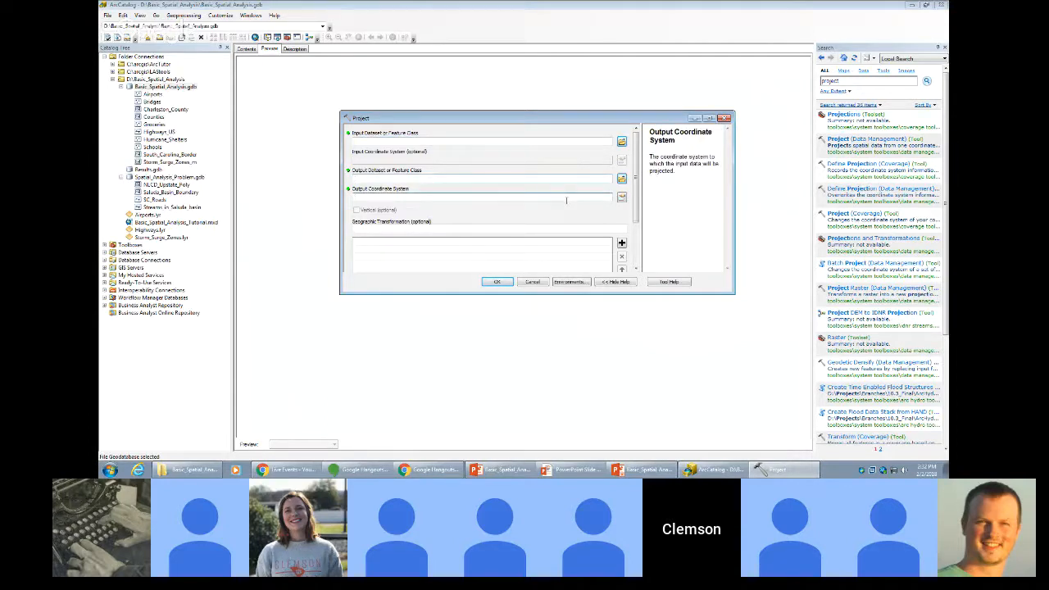
Set Highways_US from Basic_Spatial_Analysis.gdb as the Project tool's input feature class.
click(570, 143)
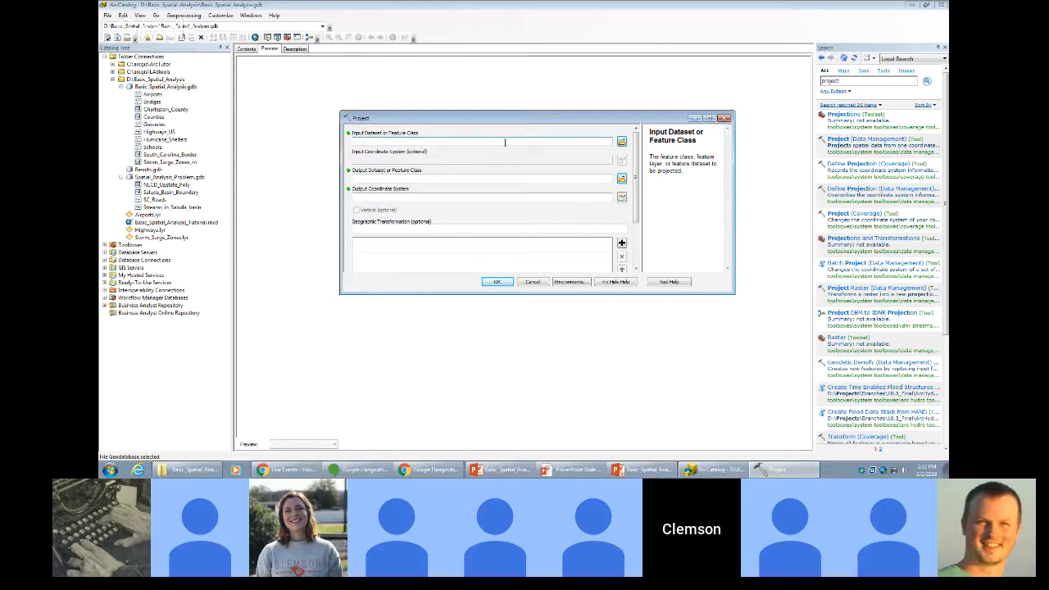
click(622, 144)
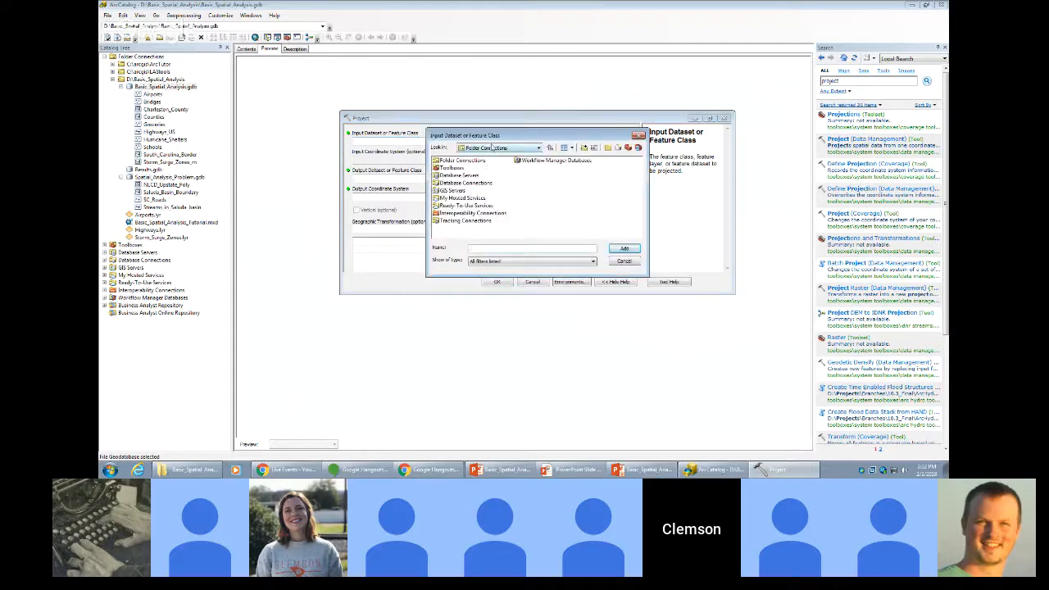
click(491, 149)
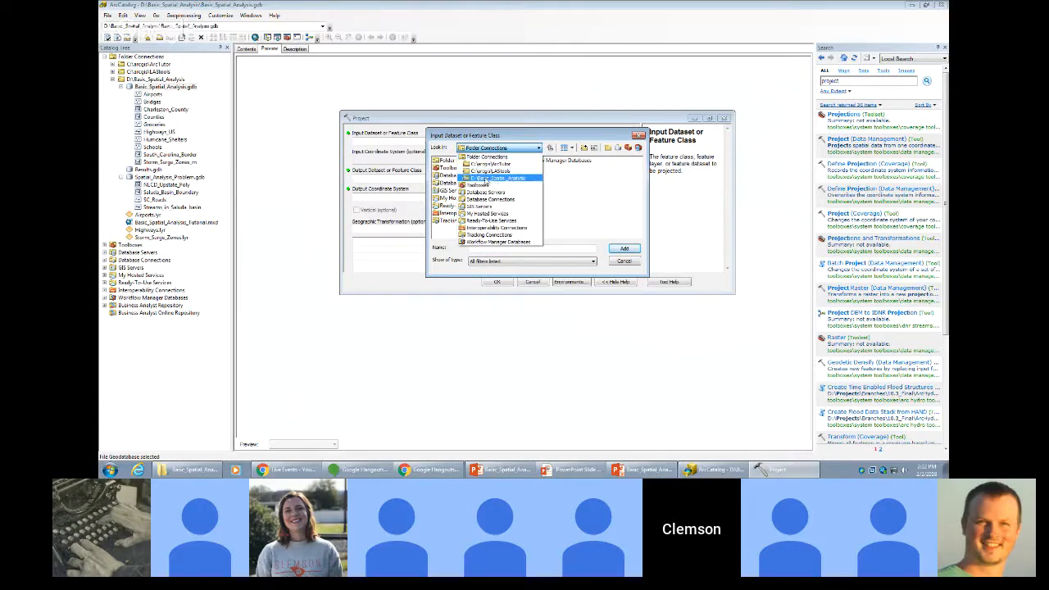
click(493, 179)
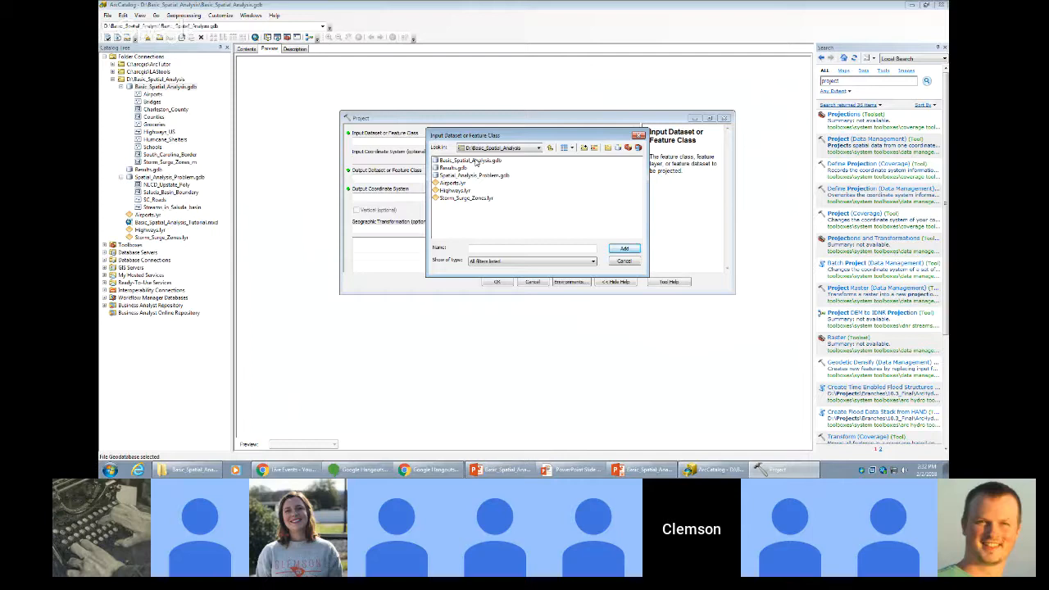
double_click(475, 161)
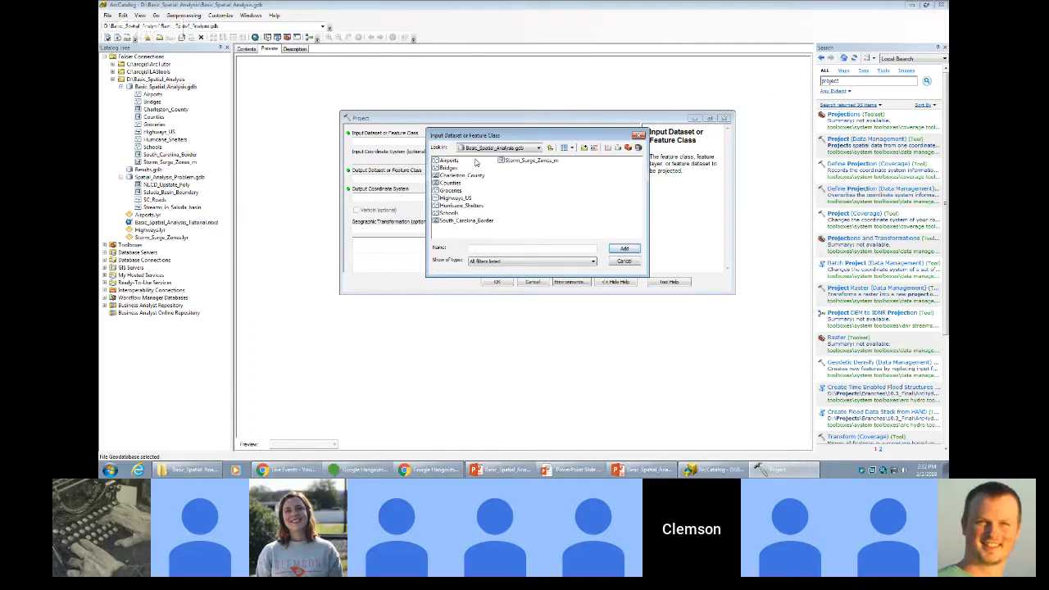
click(456, 198)
click(626, 249)
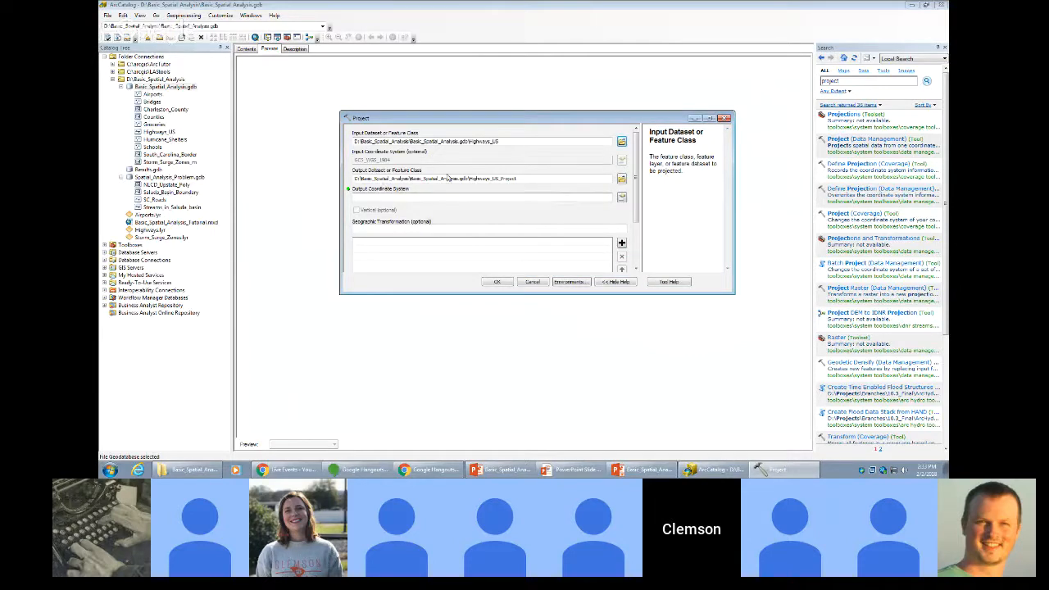
Set the Project tool's output to a feature class named Highways_US_prj in Basic_Spatial_Analysis.gdb.
click(623, 181)
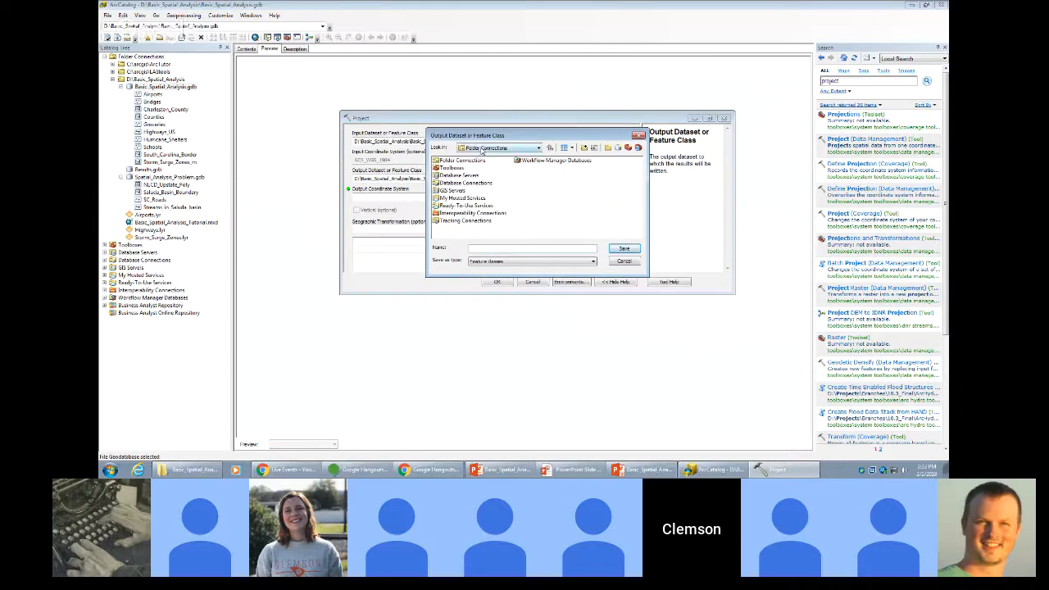
click(496, 150)
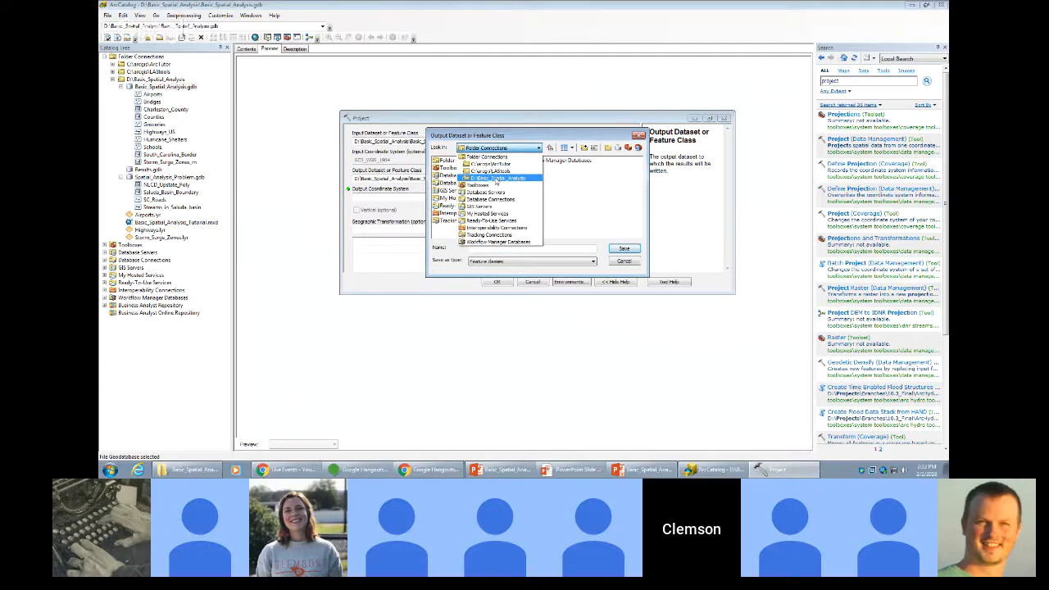
click(495, 178)
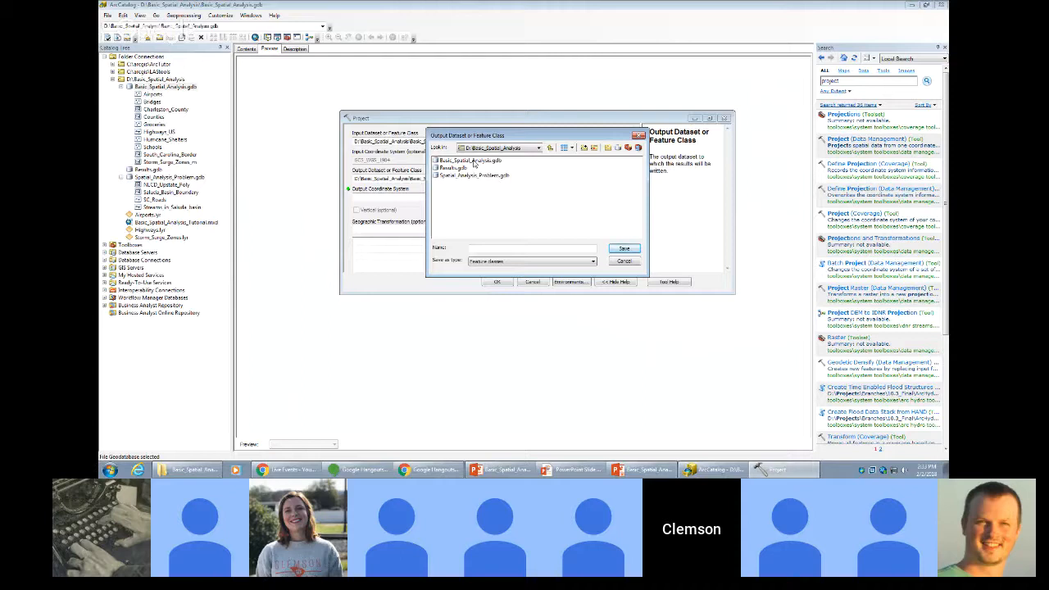
double_click(471, 161)
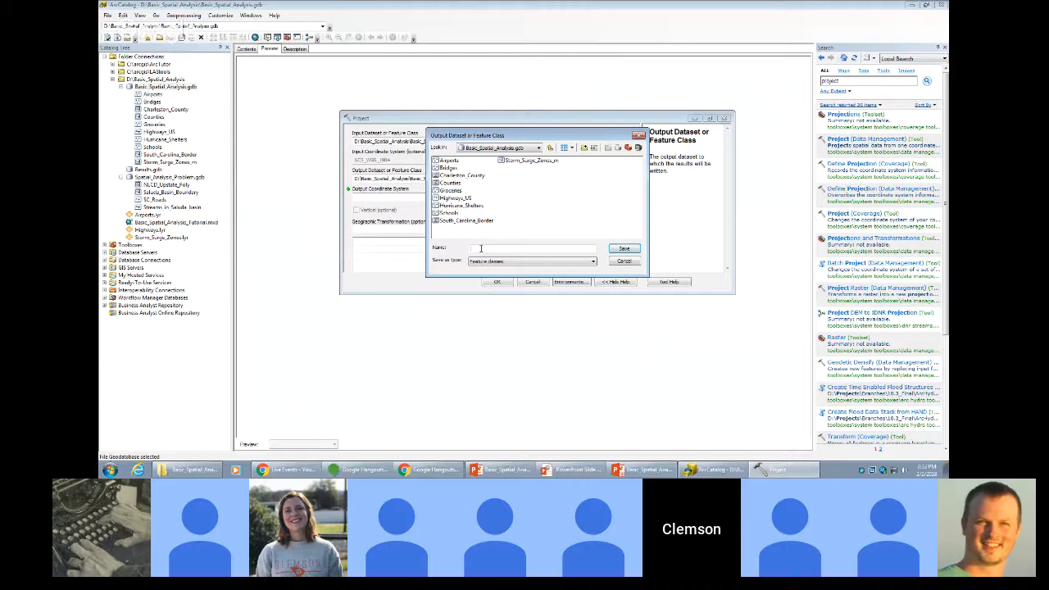
text(Highways_US_prj)
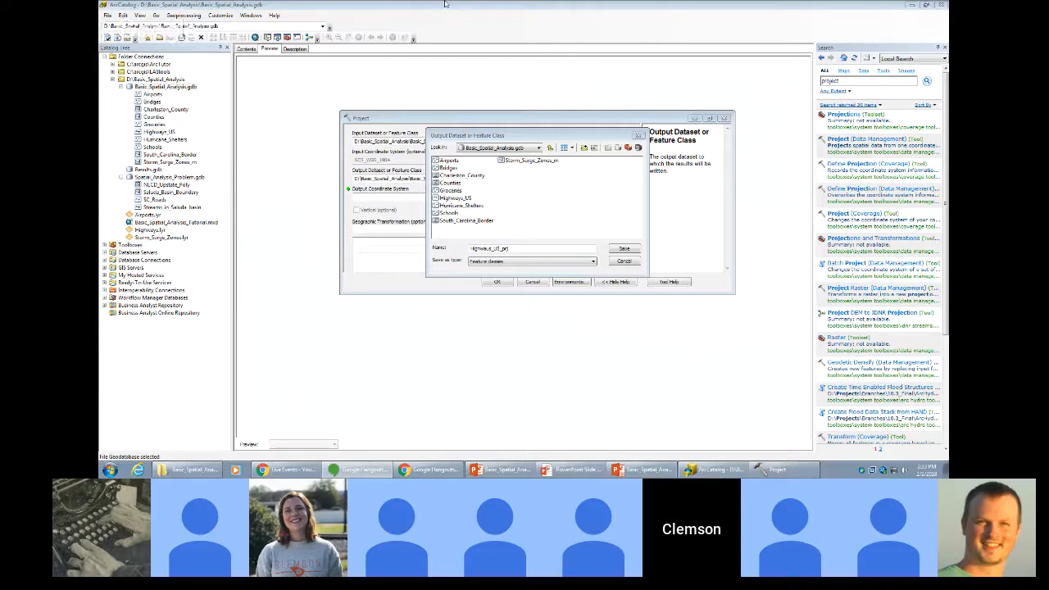
click(621, 249)
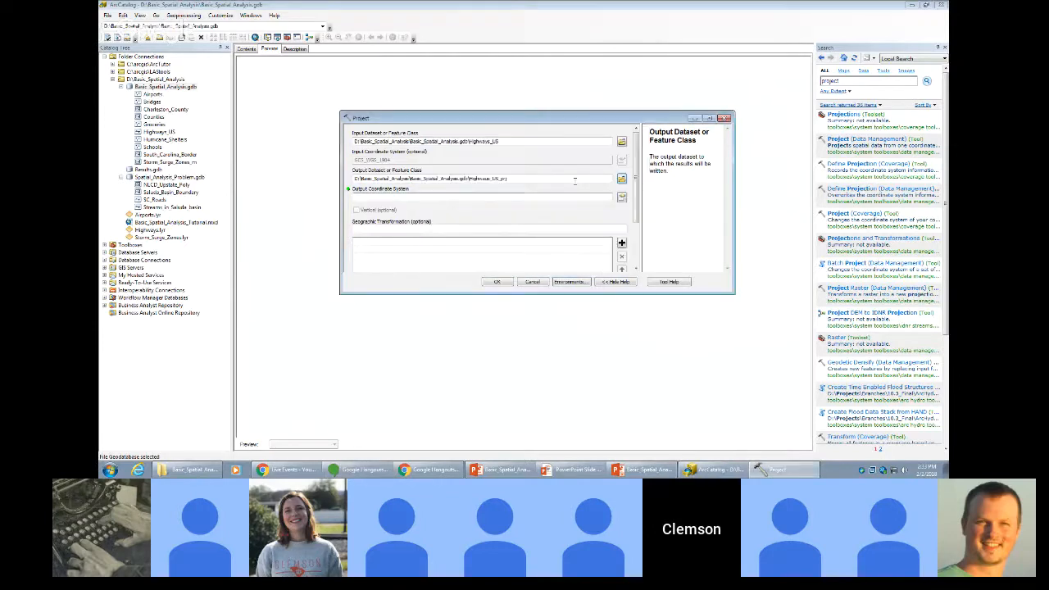
Choose the projected State Plane system NAD 1983 (2011) StatePlane South Carolina FIPS 3900 (Meters) for the Project tool's output.
click(379, 199)
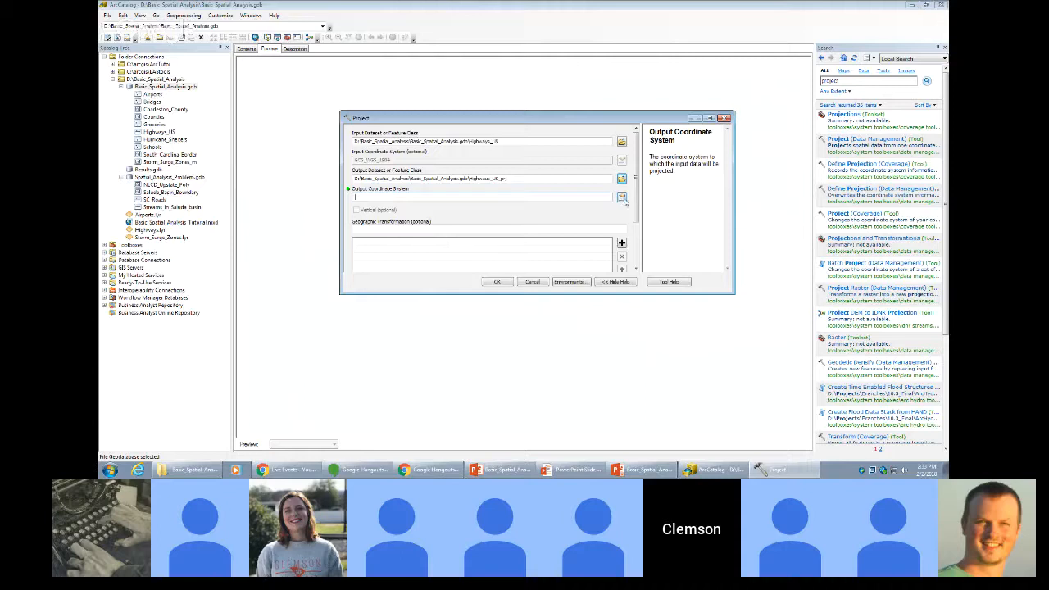
click(620, 199)
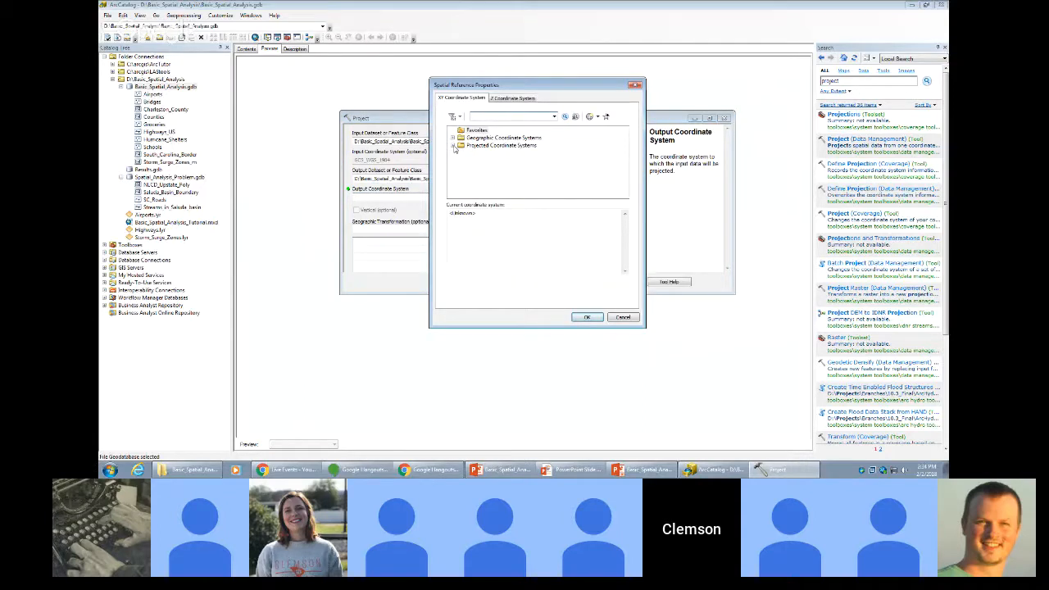
click(453, 146)
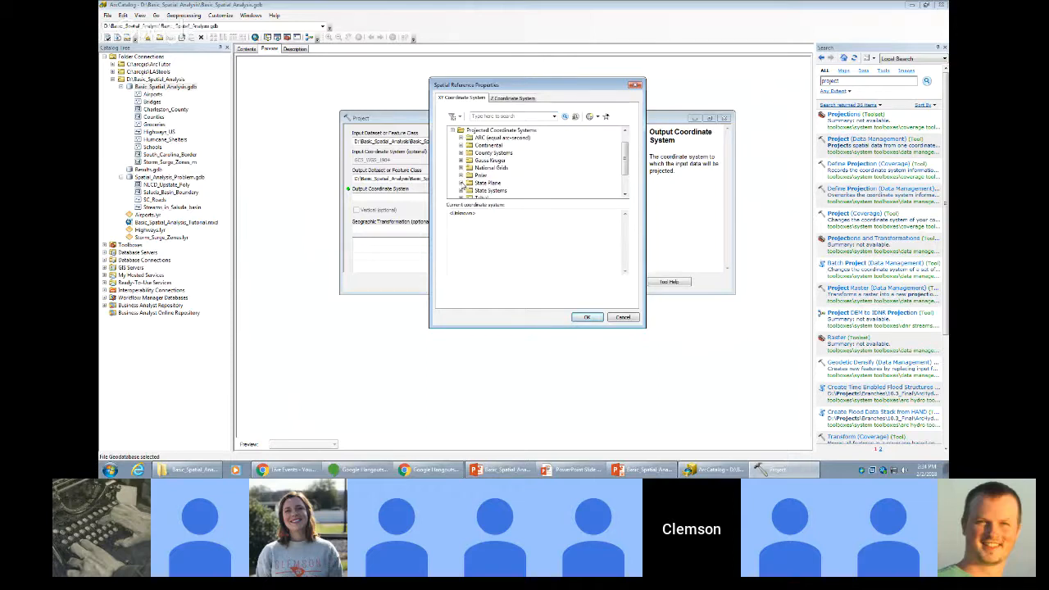
click(461, 183)
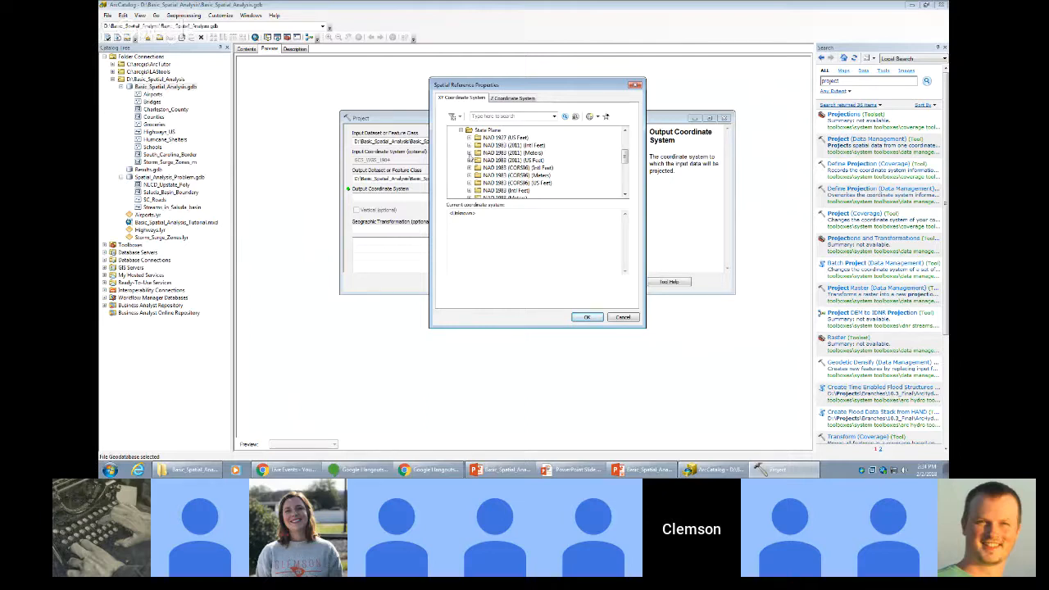
click(469, 154)
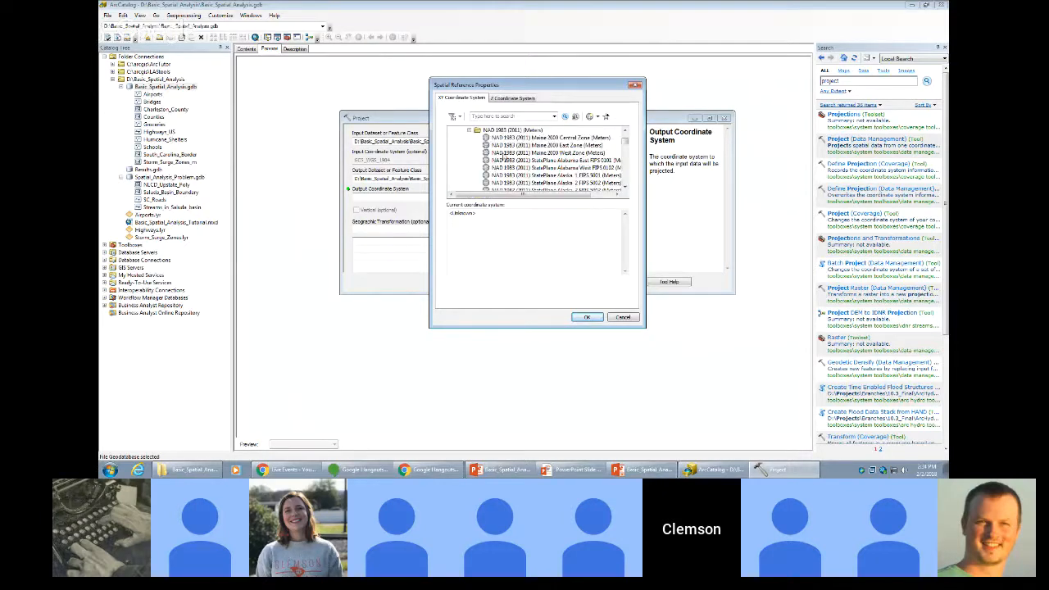
scroll(496, 154, down, 7)
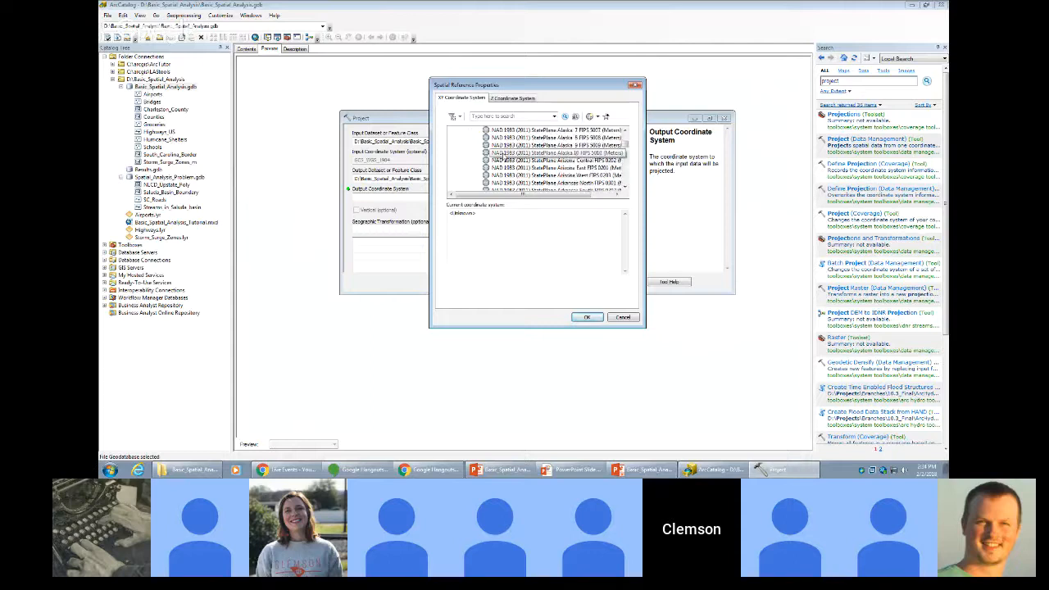
scroll(496, 154, down, 12)
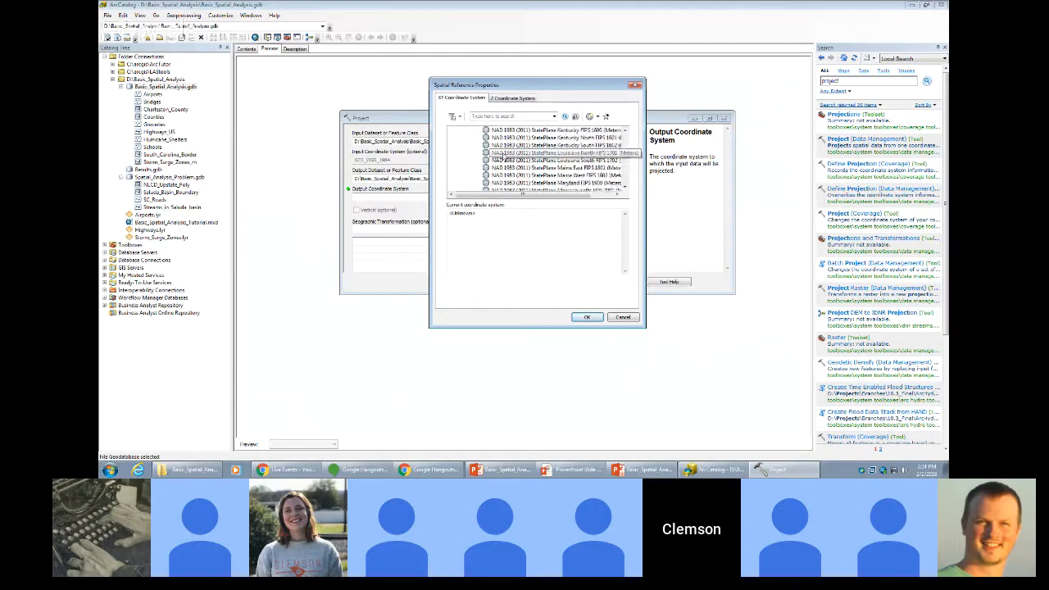
scroll(496, 155, down, 12)
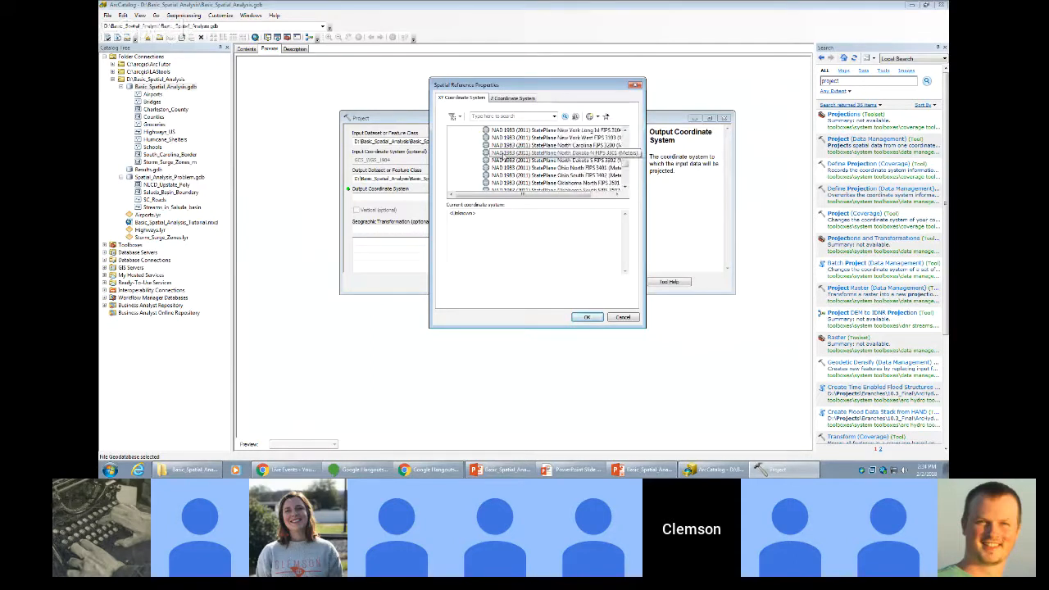
scroll(496, 155, down, 3)
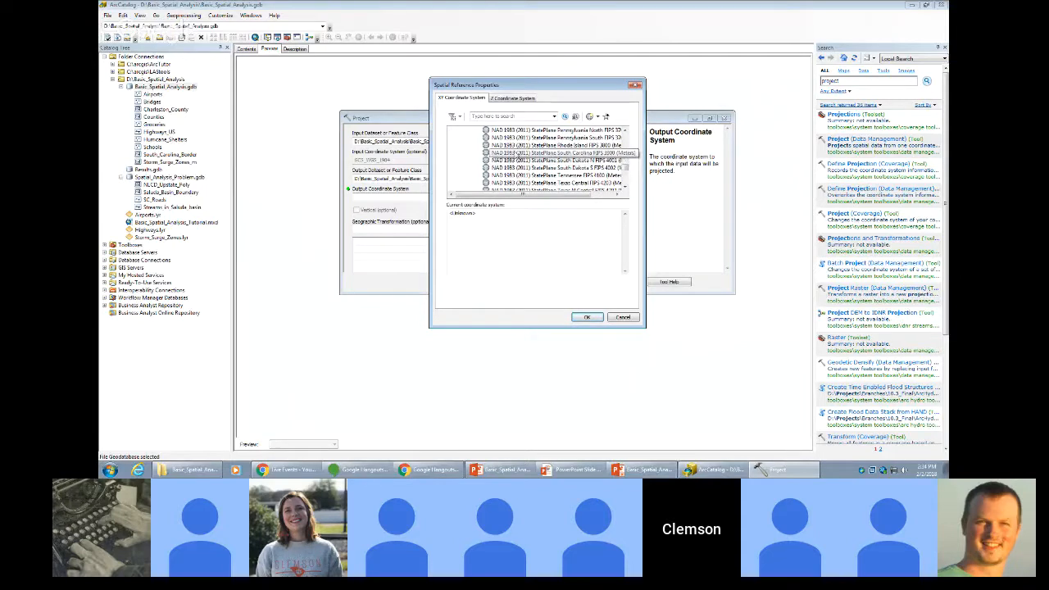
click(518, 155)
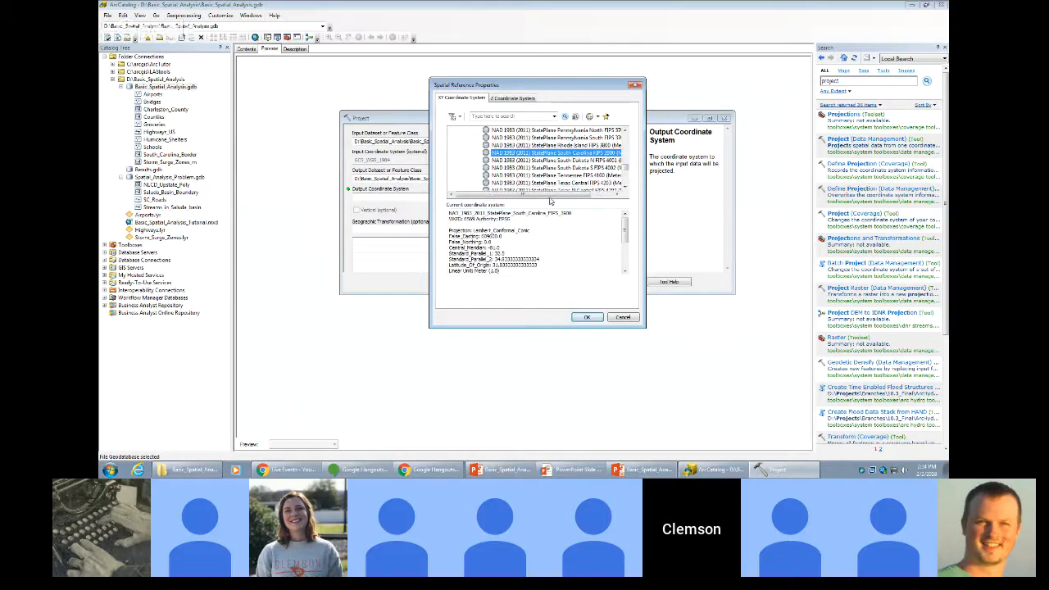
Retrace the folders from Projected Coordinate Systems through State Plane to NAD 1983 (2011) (Meters), and accept the selected South Carolina system.
scroll(524, 164, up, 15)
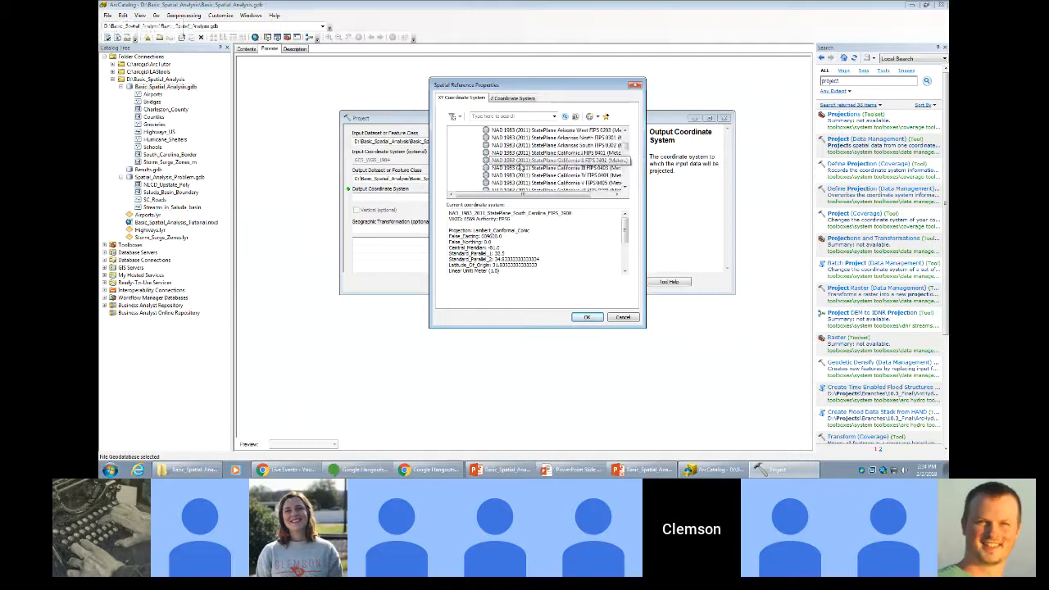
scroll(519, 170, up, 3)
click(453, 145)
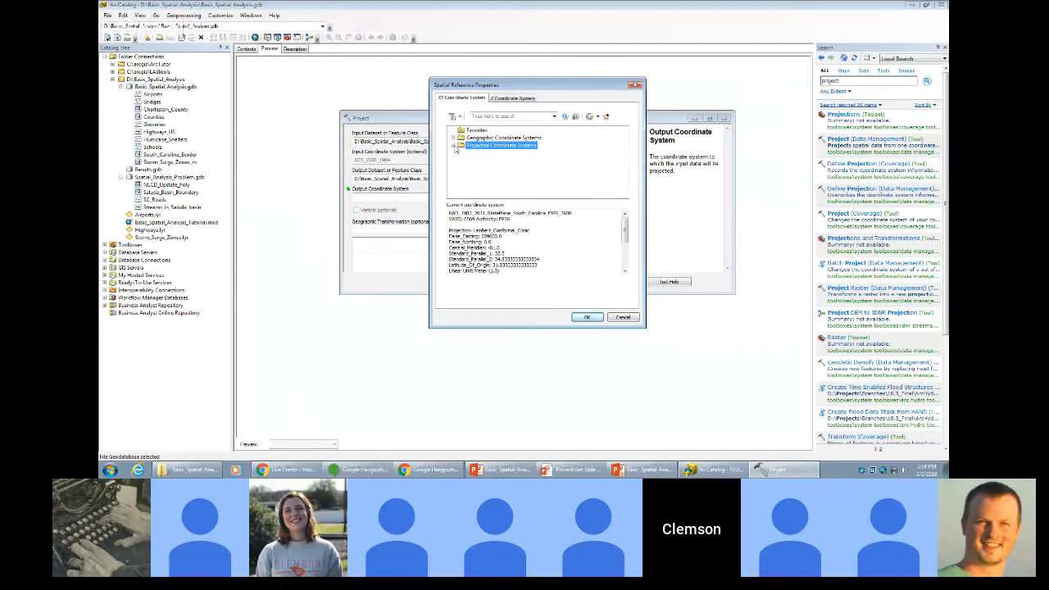
click(453, 145)
scroll(459, 159, down, 1)
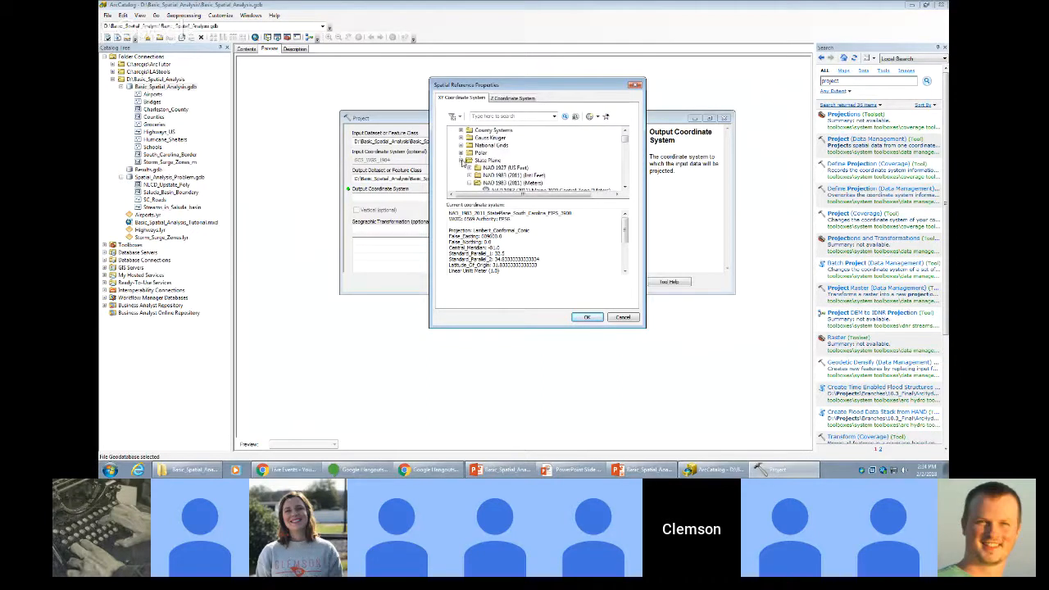
click(460, 160)
click(460, 161)
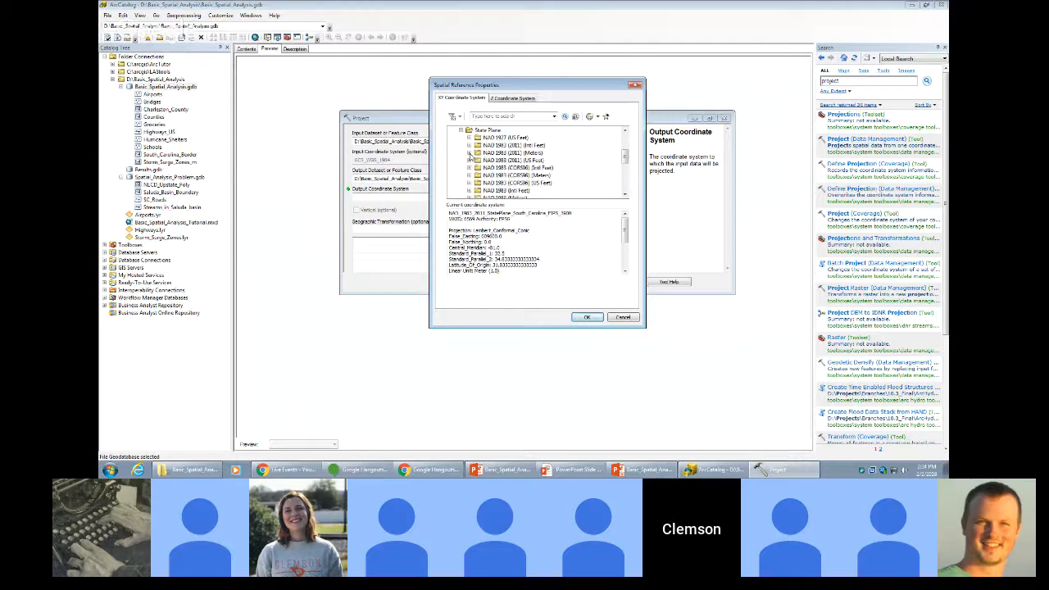
click(491, 153)
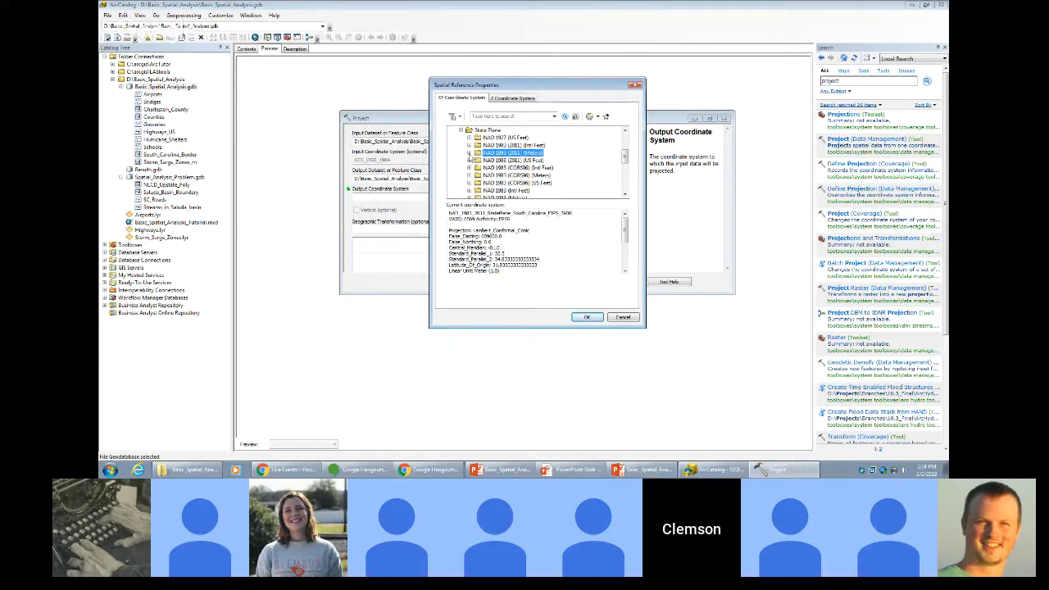
click(469, 154)
scroll(520, 134, down, 20)
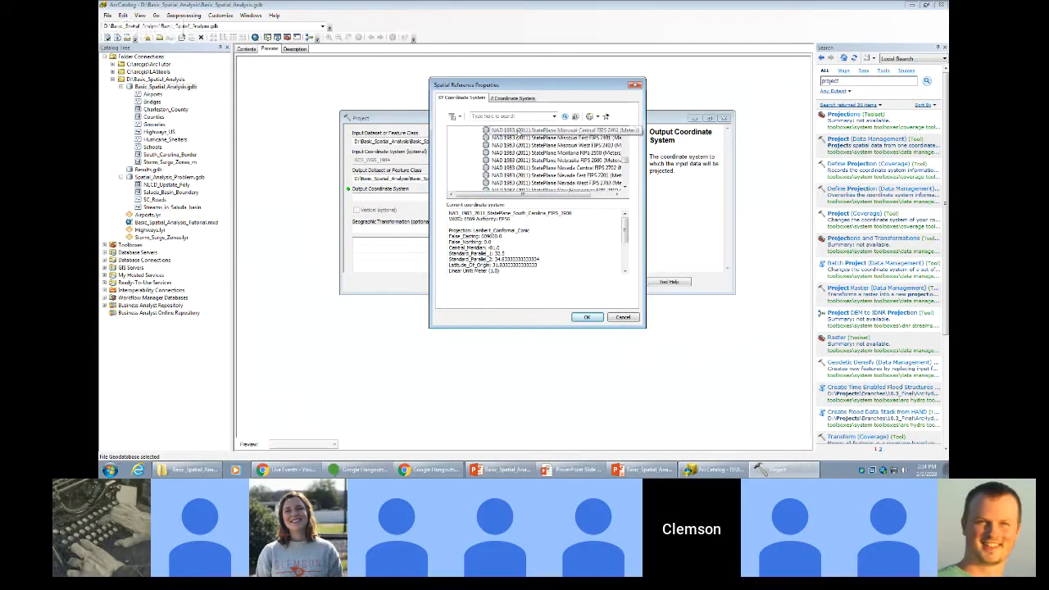
scroll(541, 160, down, 2)
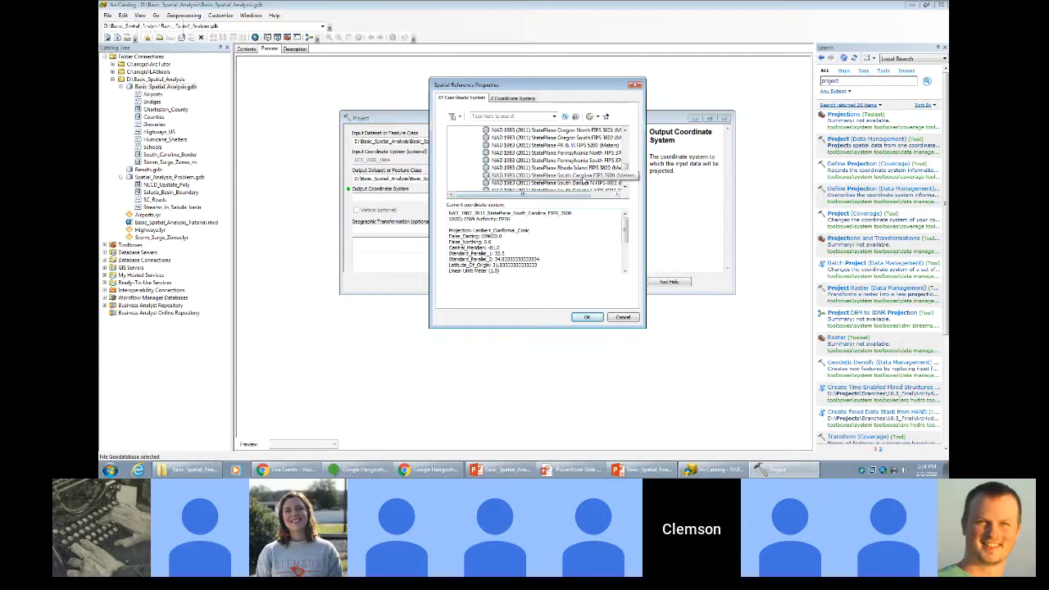
click(586, 317)
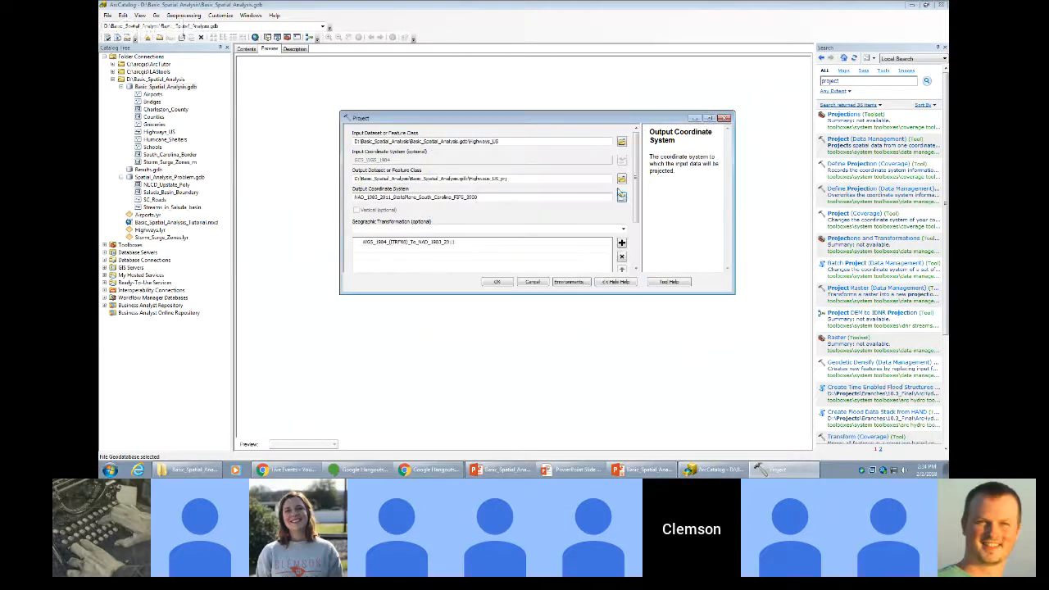
Run the Project tool on Highways_US and close its progress window once the run completes.
mouse_move(636, 172)
mouse_down()
mouse_move(629, 235)
mouse_move(633, 152)
mouse_up()
click(497, 283)
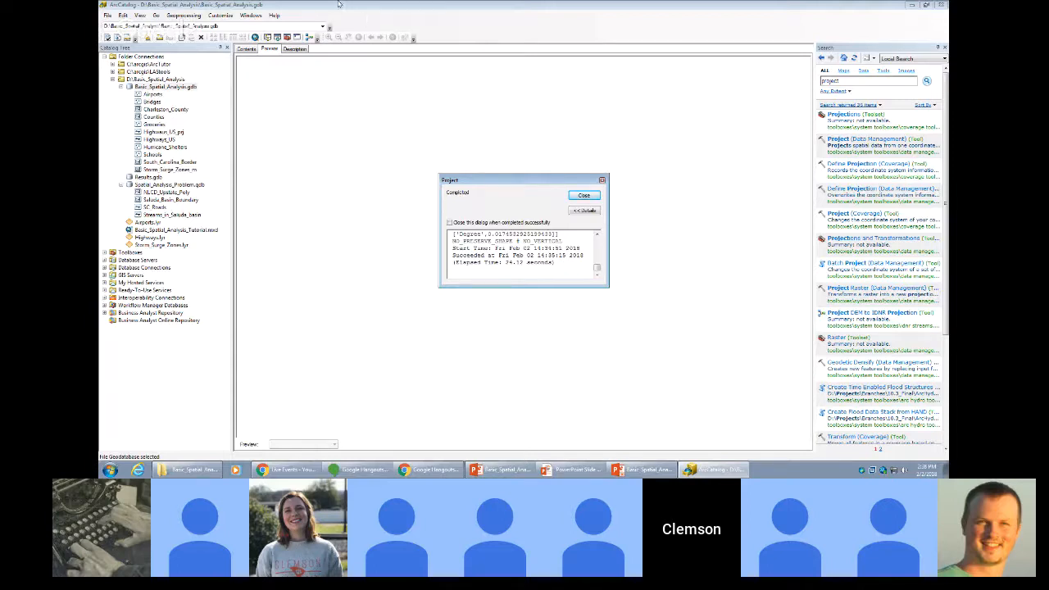
click(571, 197)
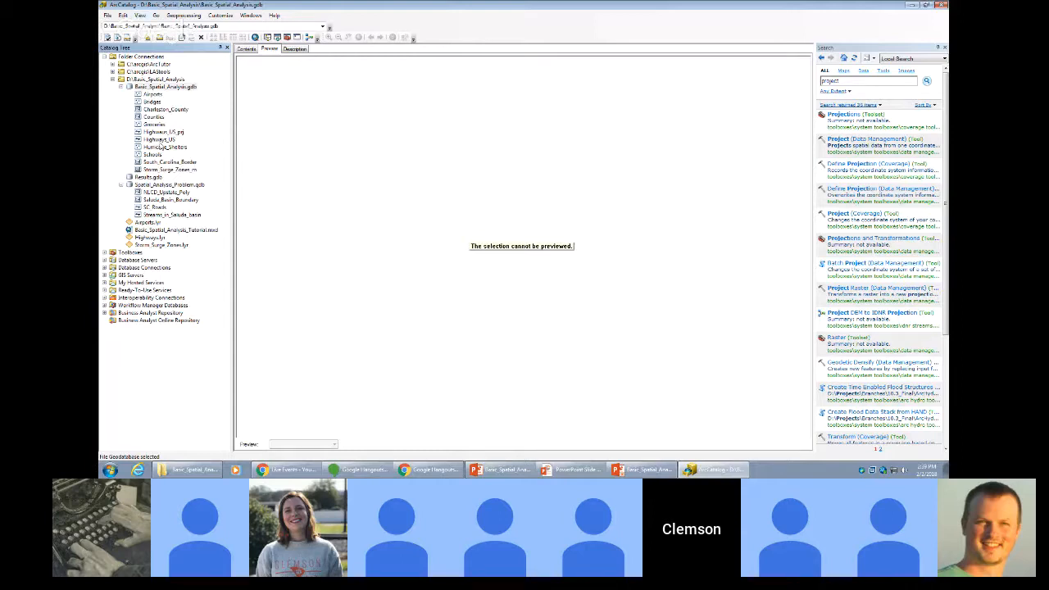
Preview Highways_US_prj and Highways_US in turn to compare the projected and unprojected road shapes.
click(165, 134)
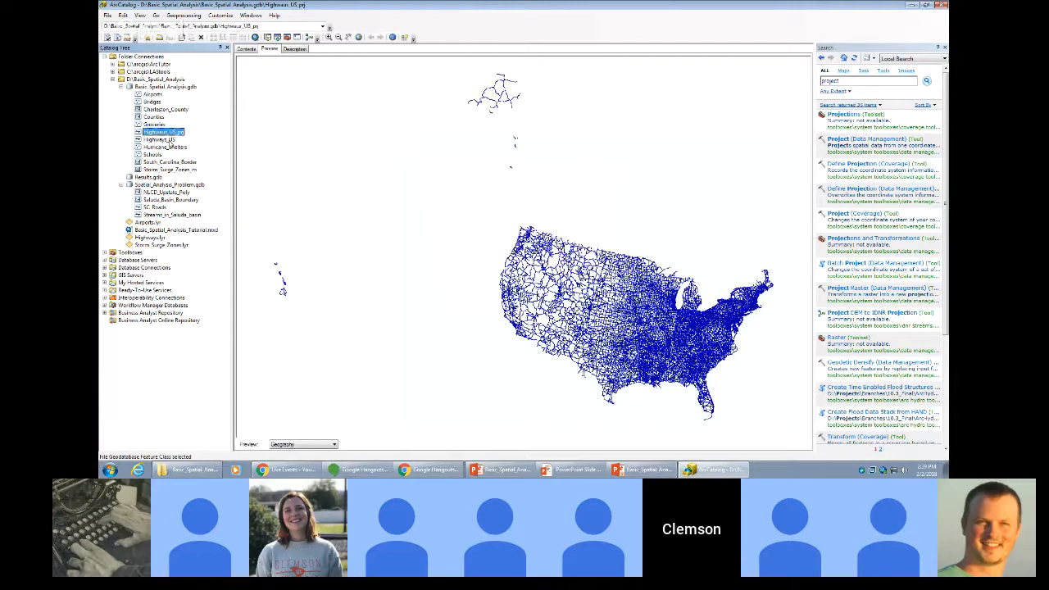
click(164, 139)
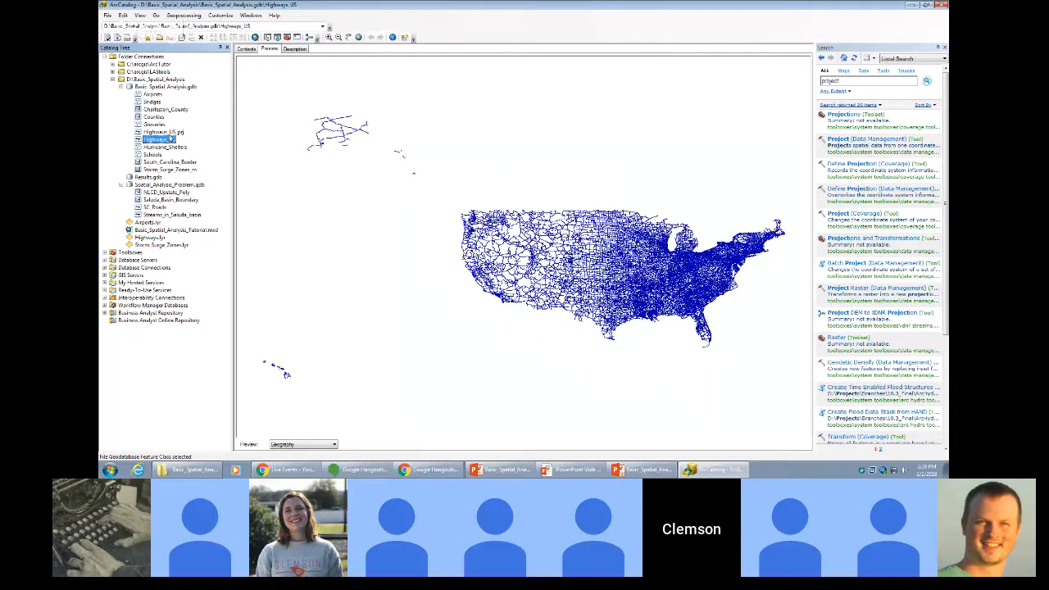
key(Up)
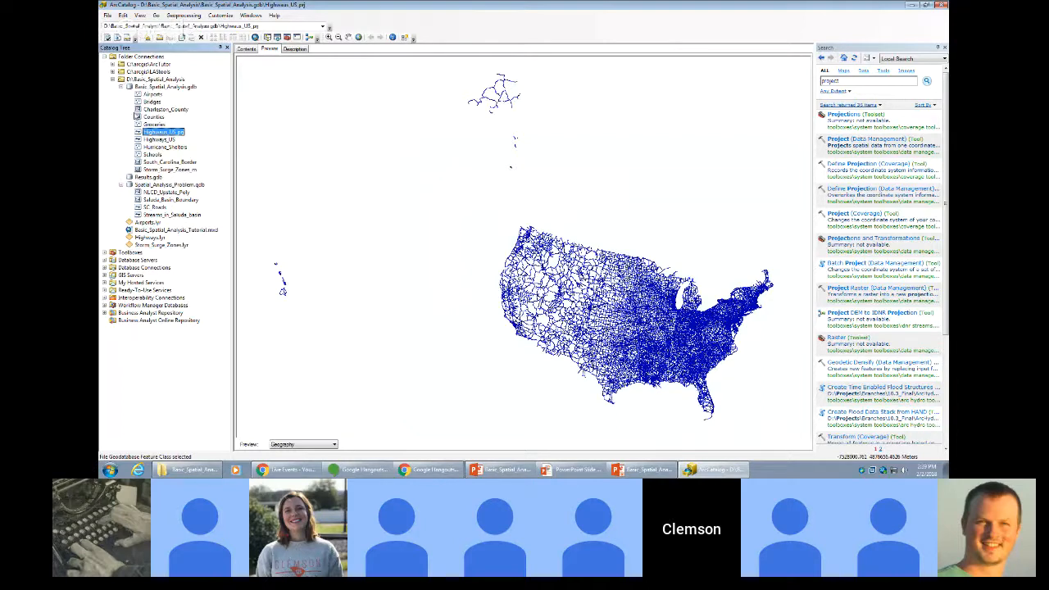
Open the Basic_Spatial_Analysis_Tutorial.mxd map document in ArcMap.
click(164, 230)
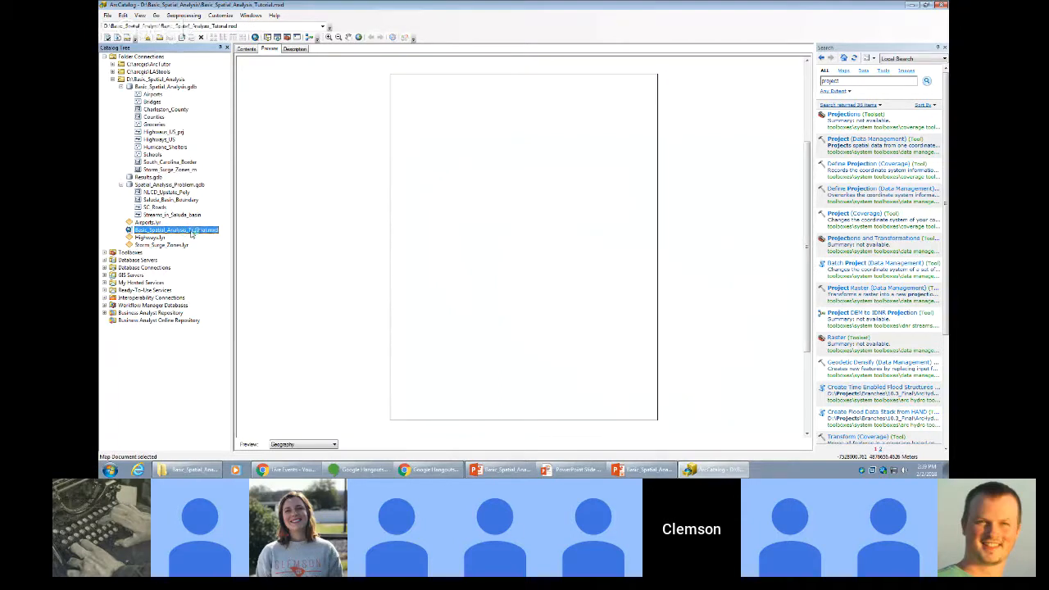
double_click(191, 233)
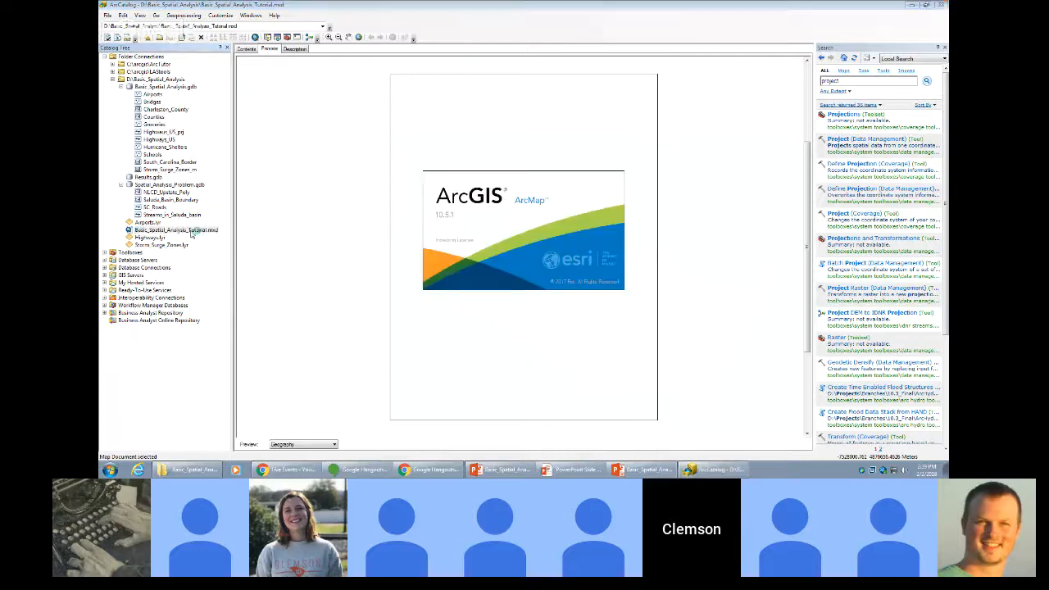
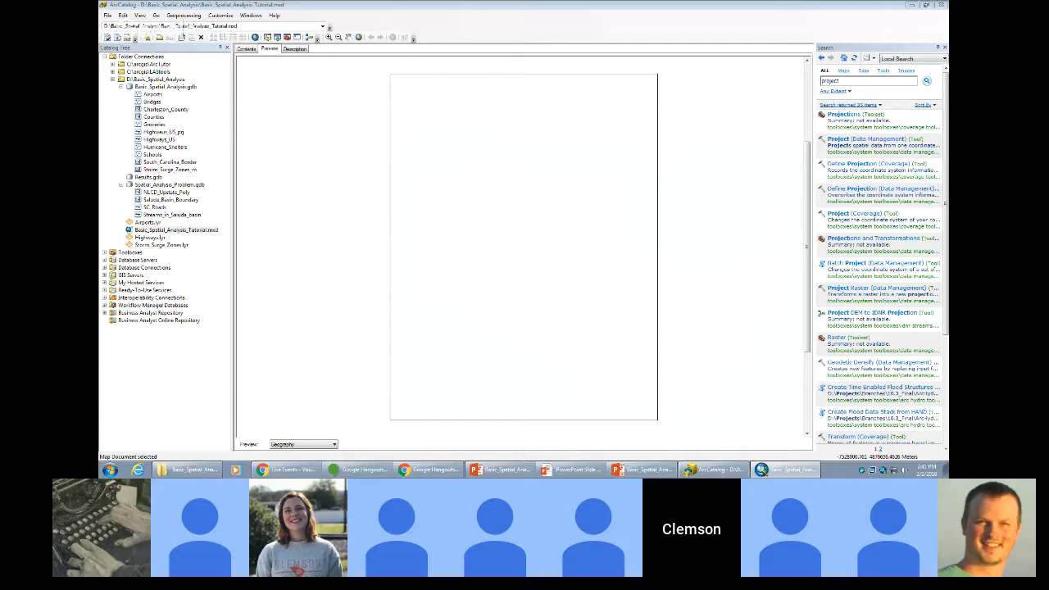
drag(92, 212, 554, 5)
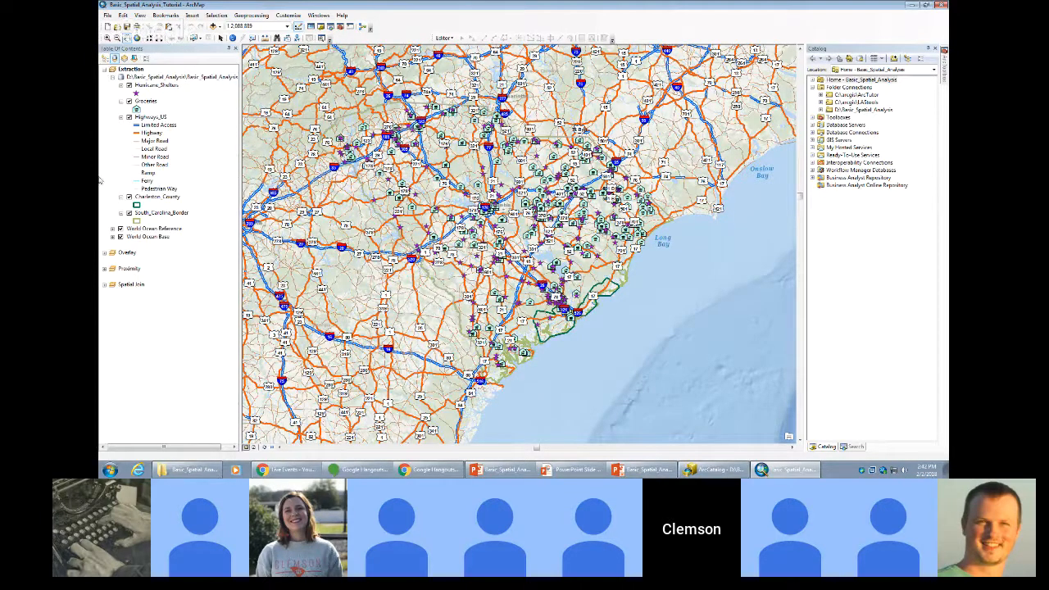
Expand and collapse the Overlay, Proximity and Spatial Join data frames to look through their layers.
click(104, 252)
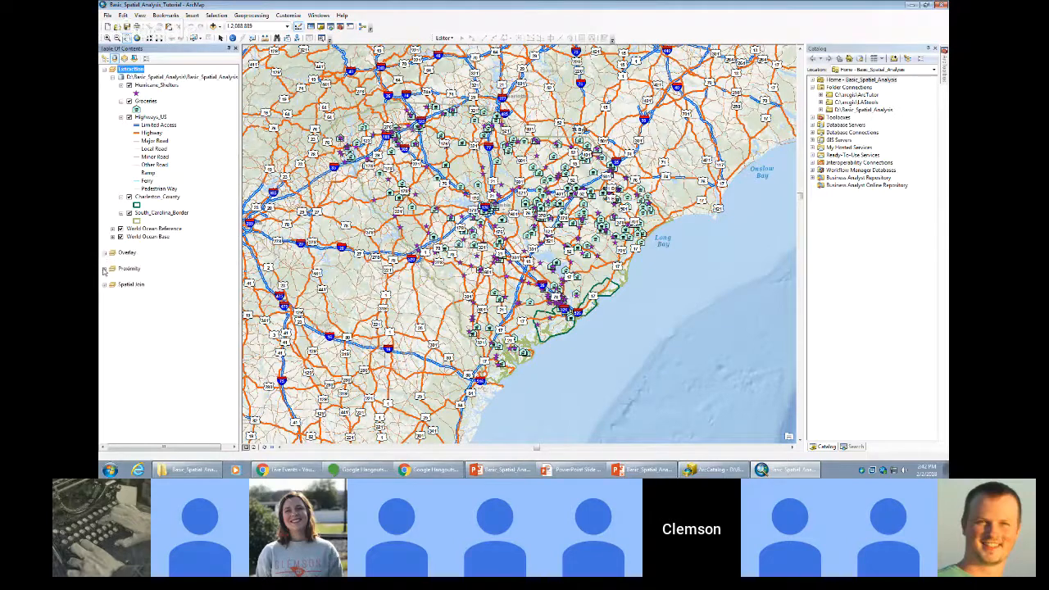
click(104, 269)
click(104, 268)
click(104, 284)
click(104, 285)
click(104, 252)
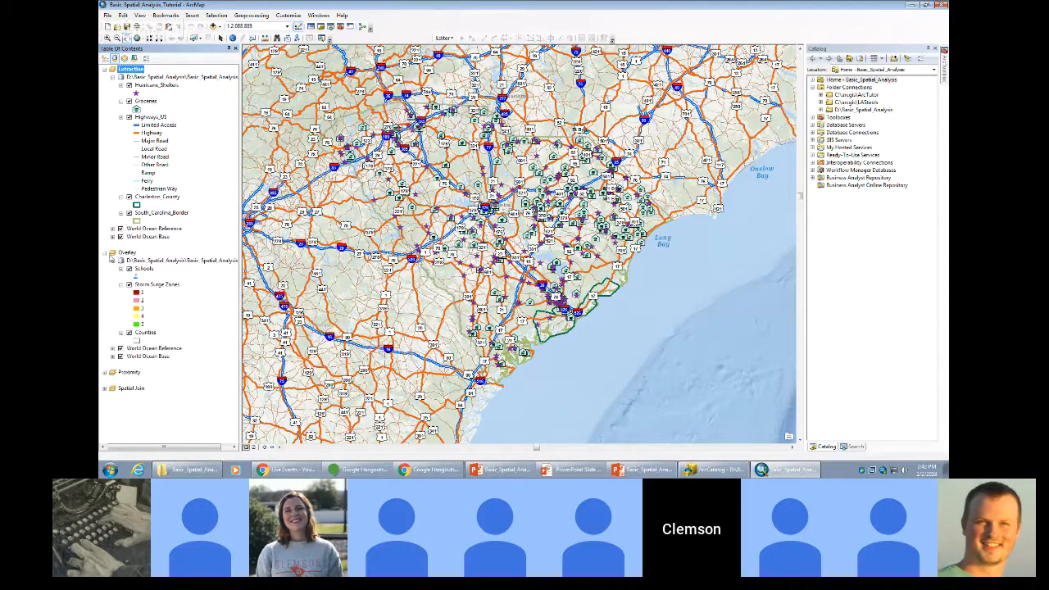
click(104, 252)
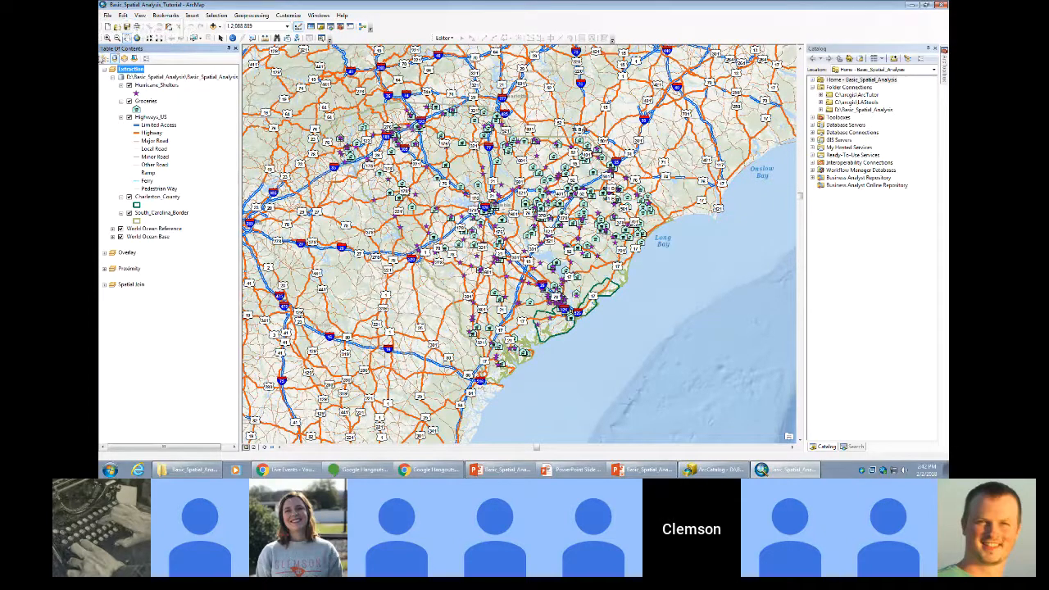
List the table of contents by drawing order and check the contents of the Extraction frame's Reference group.
click(104, 59)
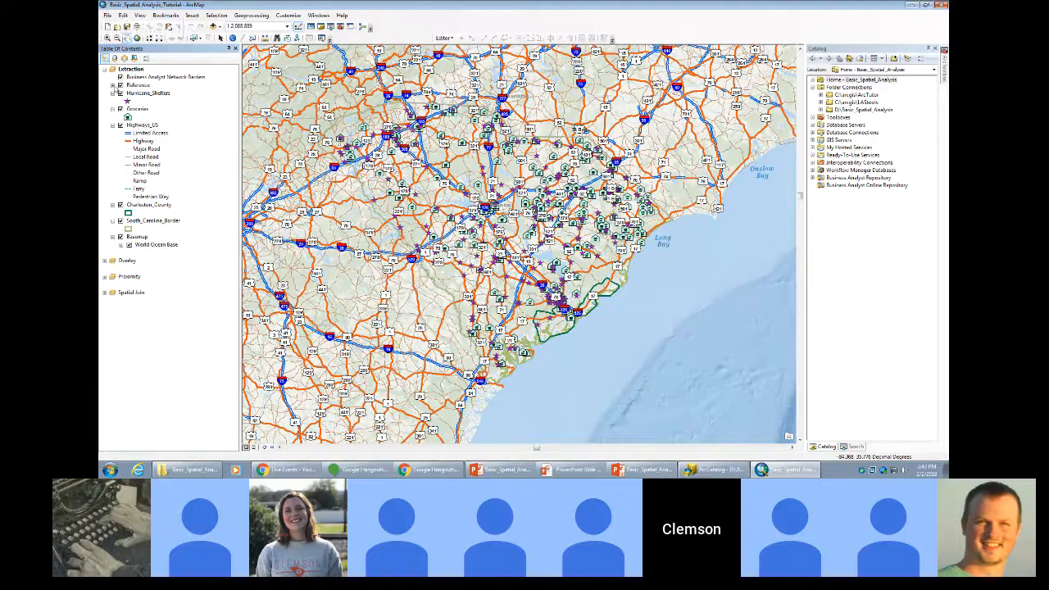
click(113, 85)
click(112, 85)
click(359, 470)
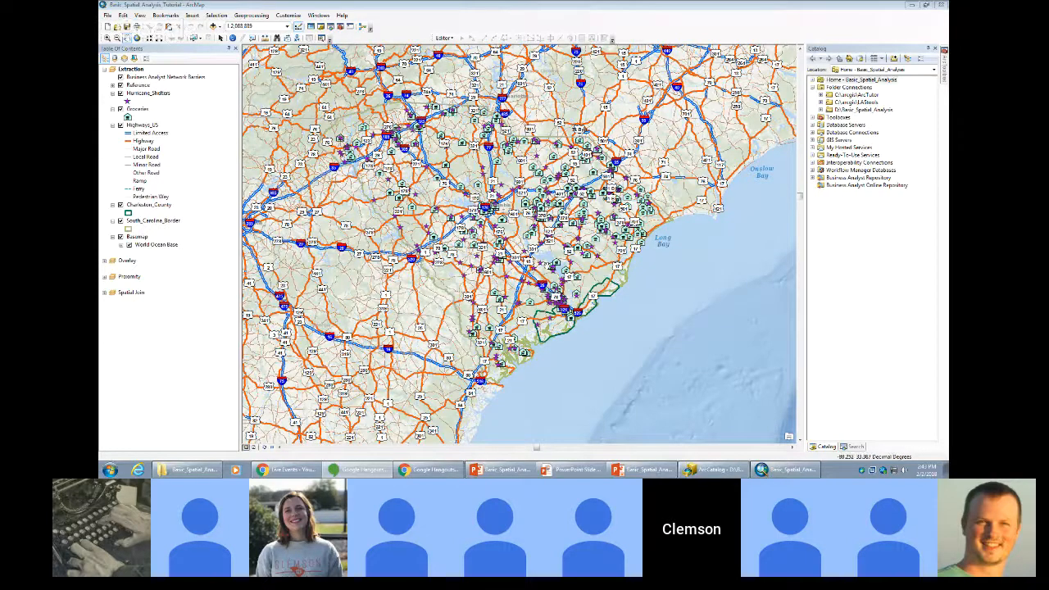
Open the Highways_US layer's properties and view its data source and coordinate system information.
click(144, 127)
right_click(150, 133)
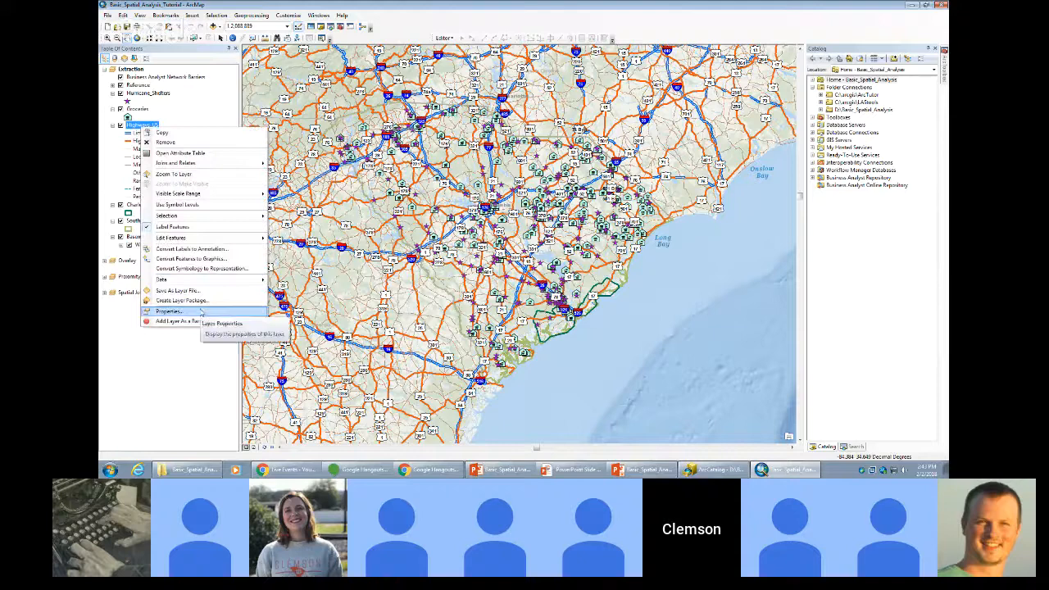
click(199, 308)
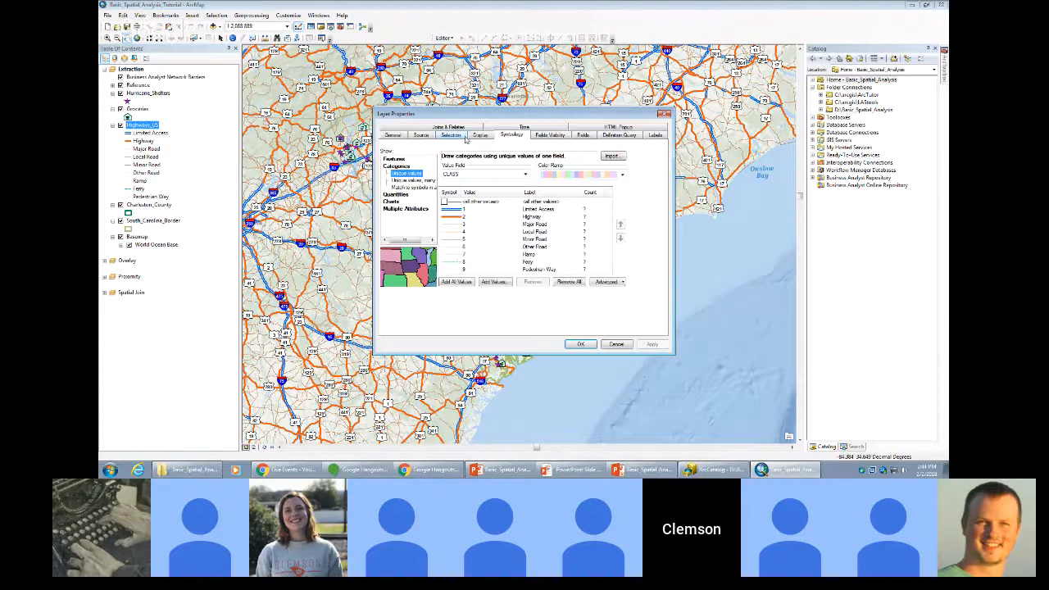
click(420, 136)
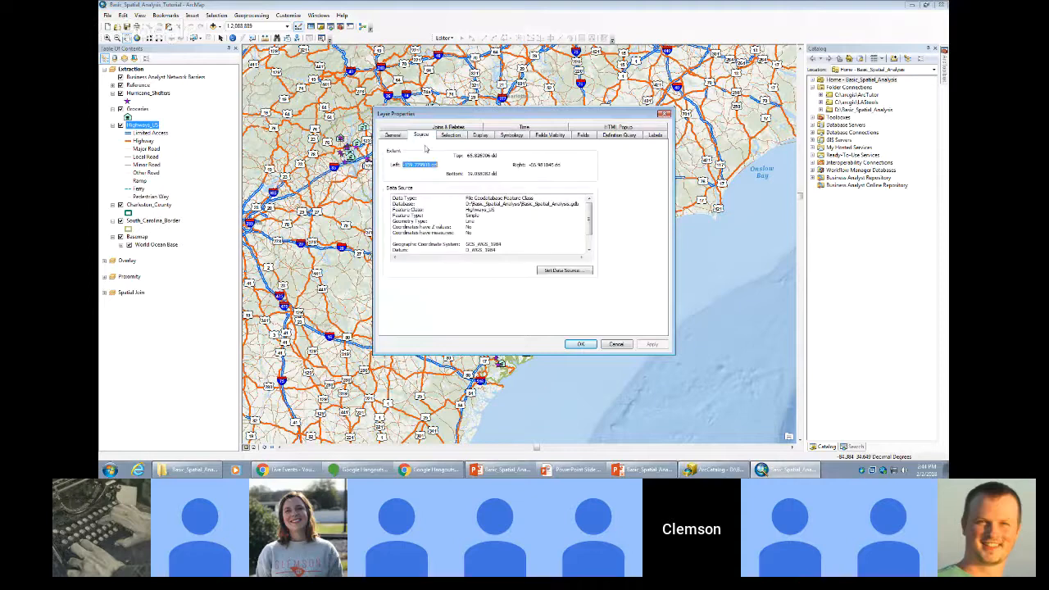
Read the remaining coordinate system details of the Highways_US data source and close the layer properties.
scroll(489, 226, down, 1)
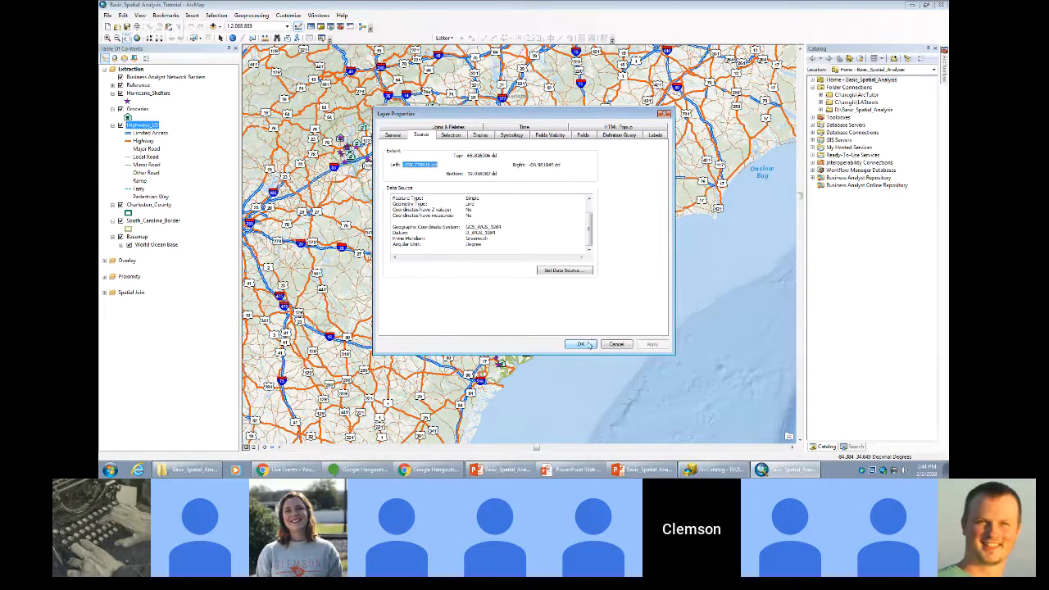
click(586, 345)
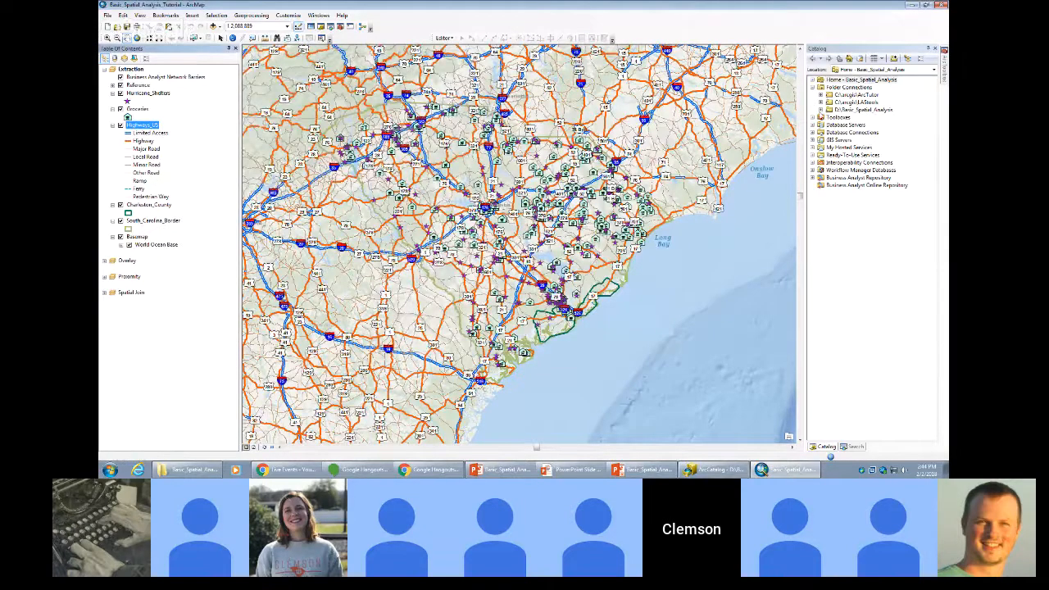
Add Highways_US_prj from Basic_Spatial_Analysis.gdb to the Extraction data frame and hide the original Highways_US layer.
click(820, 109)
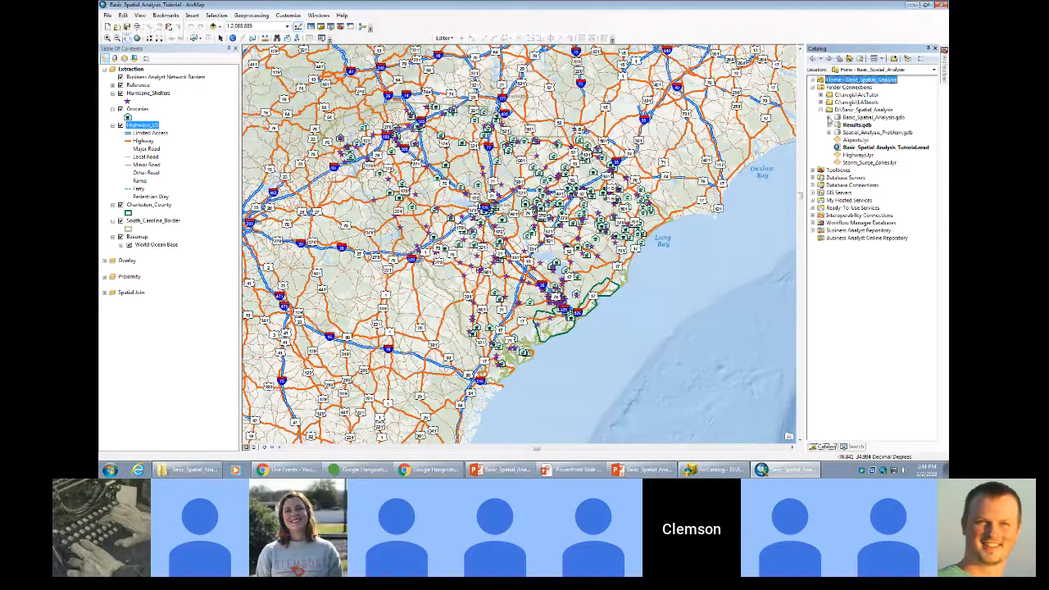
click(828, 117)
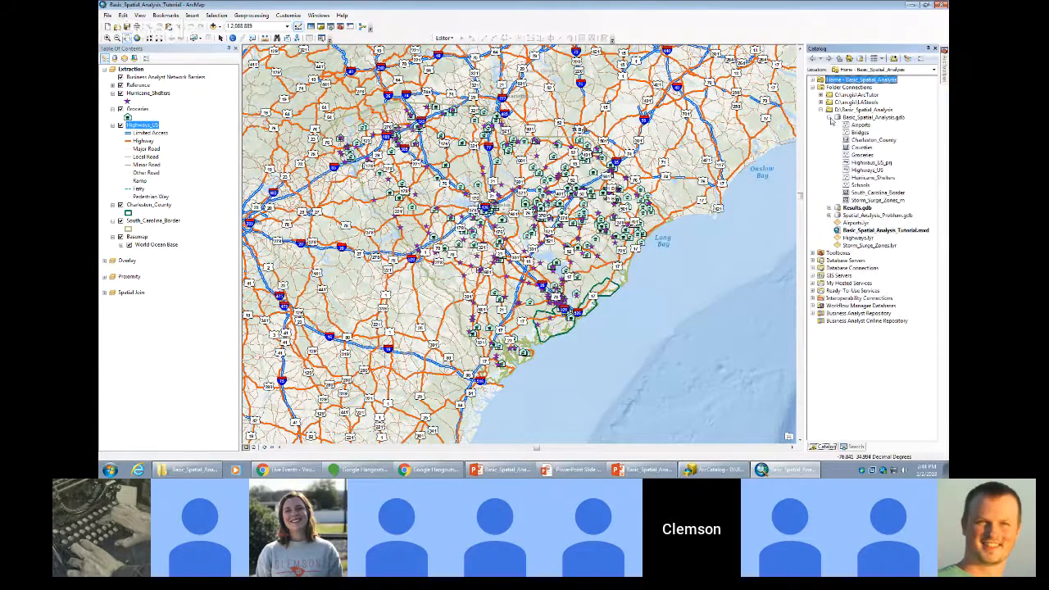
click(869, 163)
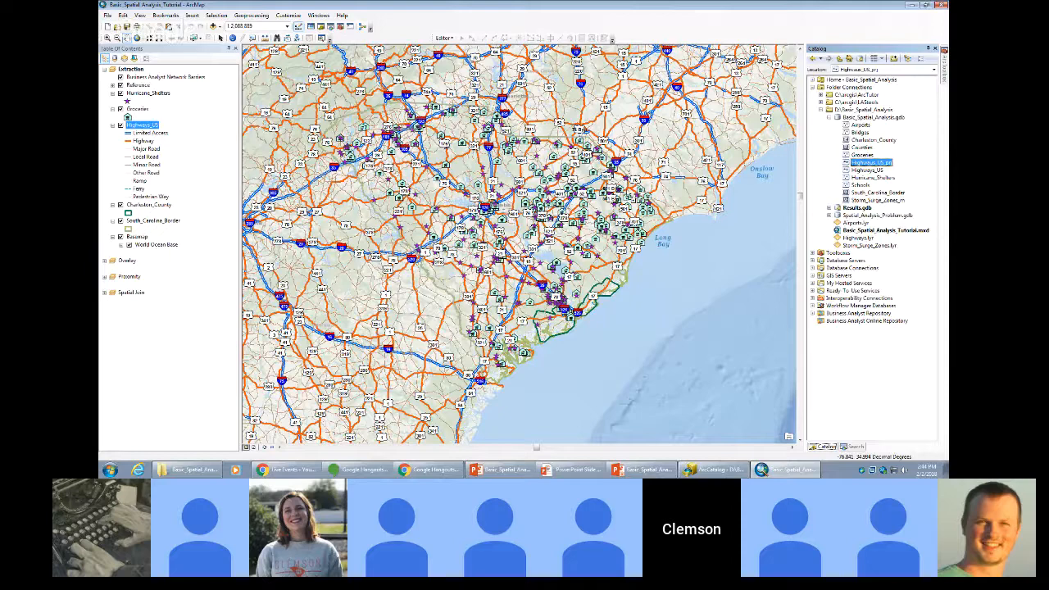
drag(628, 194, 625, 187)
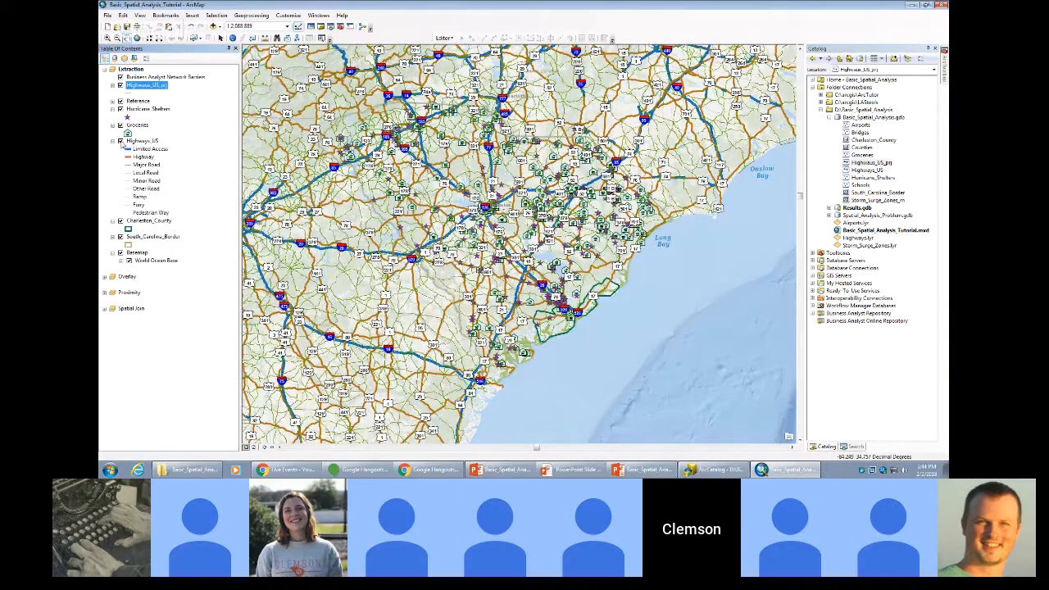
click(120, 141)
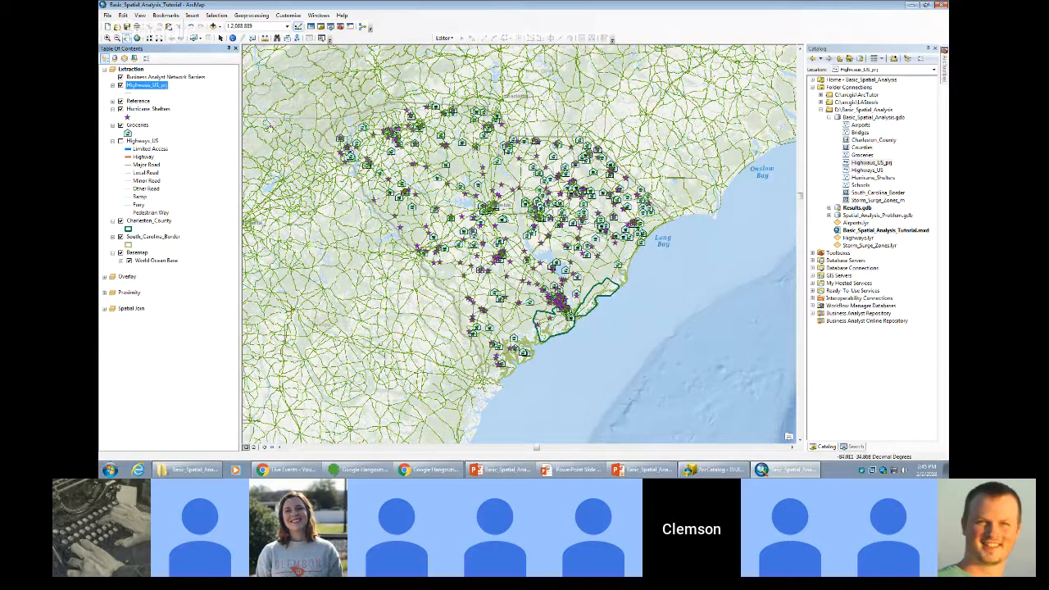
scroll(398, 171, up, 5)
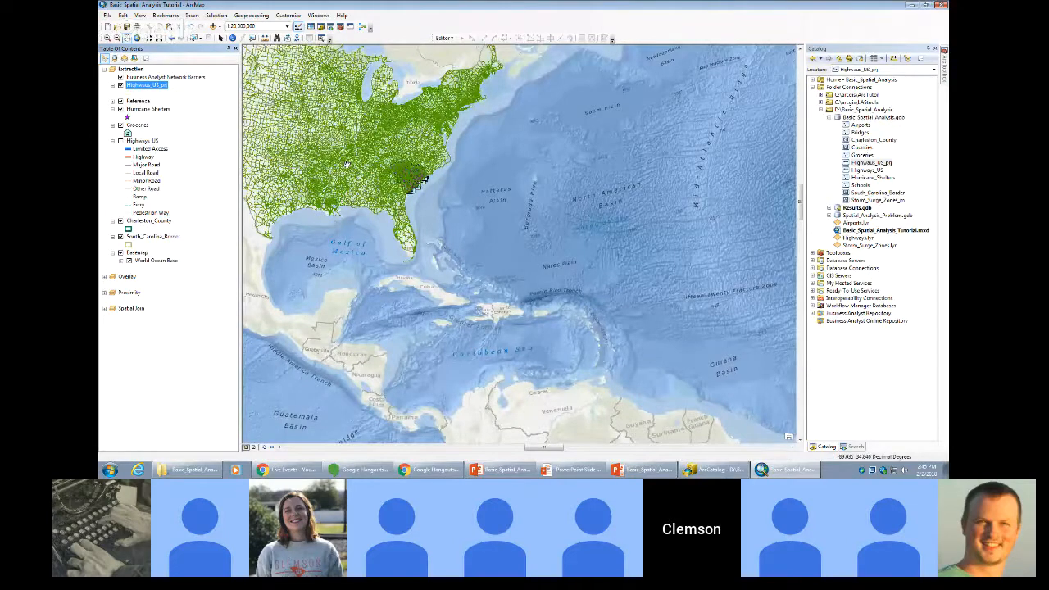
drag(342, 146, 523, 244)
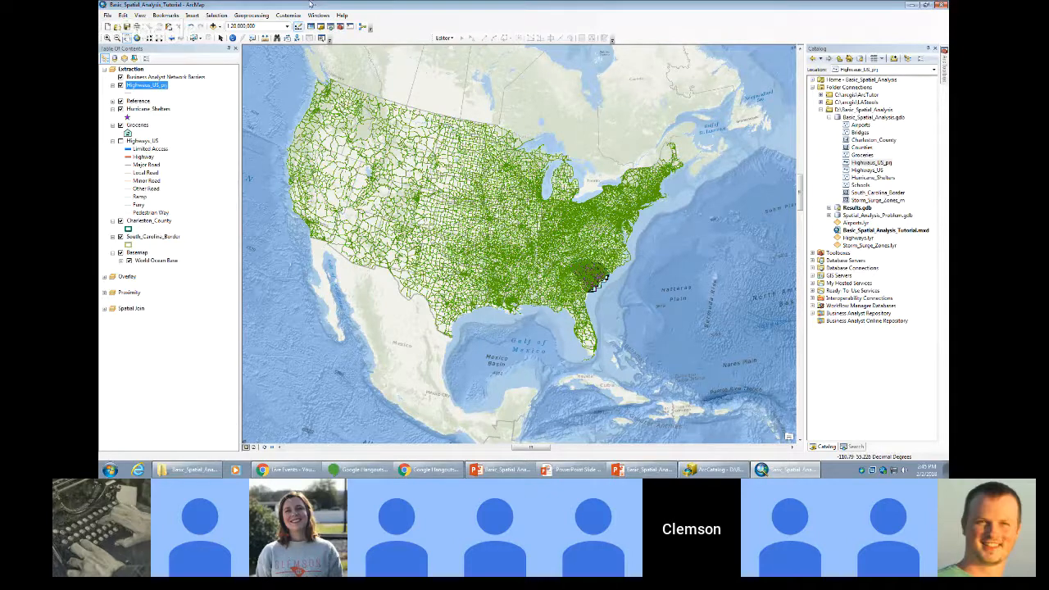
Set up the Clip tool with Highways_US_prj as the input features and South_Carolina_Border as the clip features.
click(248, 16)
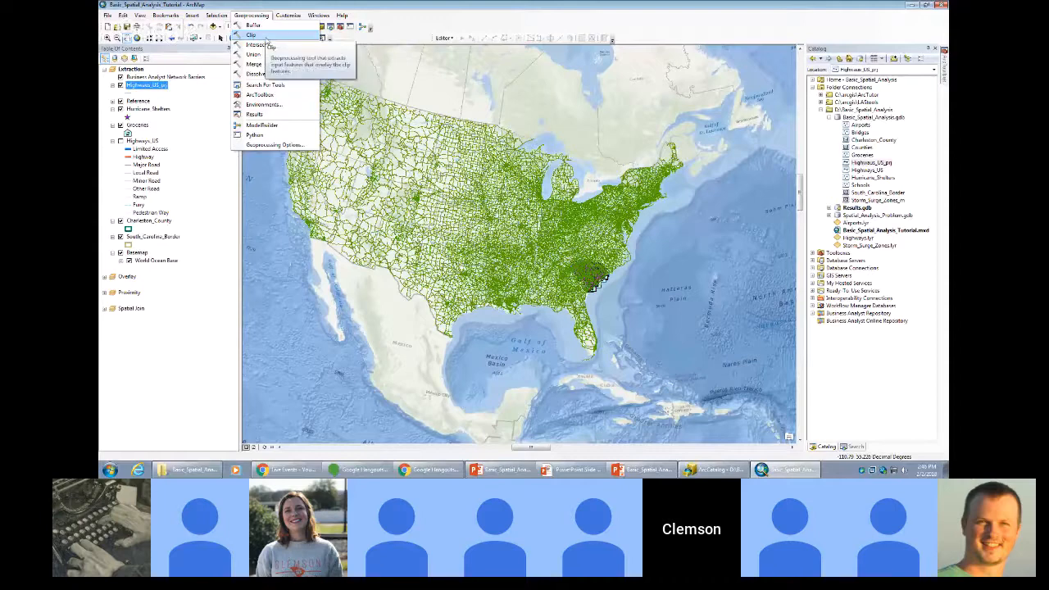
click(260, 36)
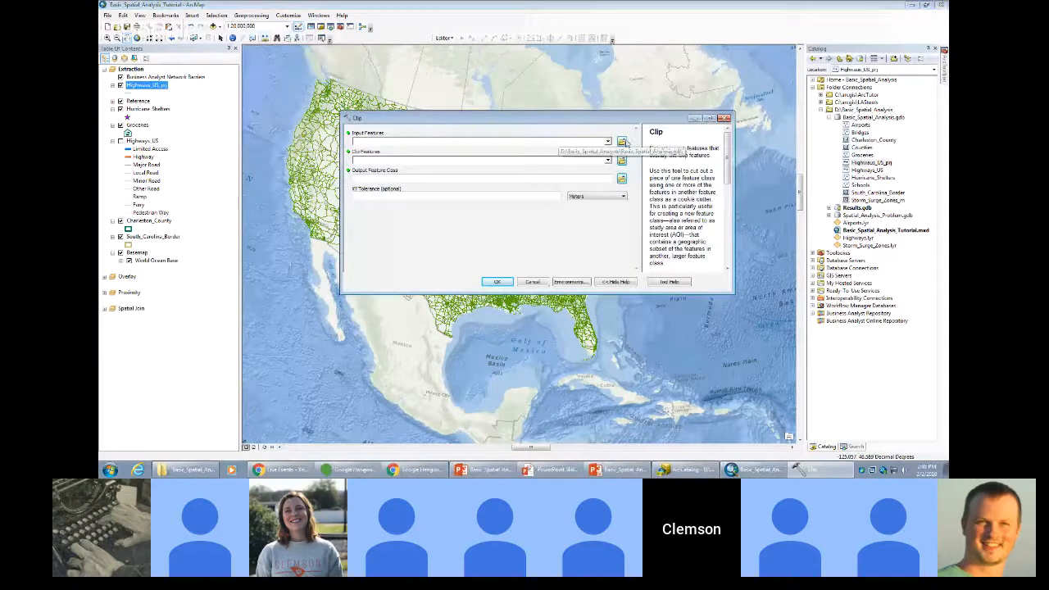
drag(580, 123, 562, 121)
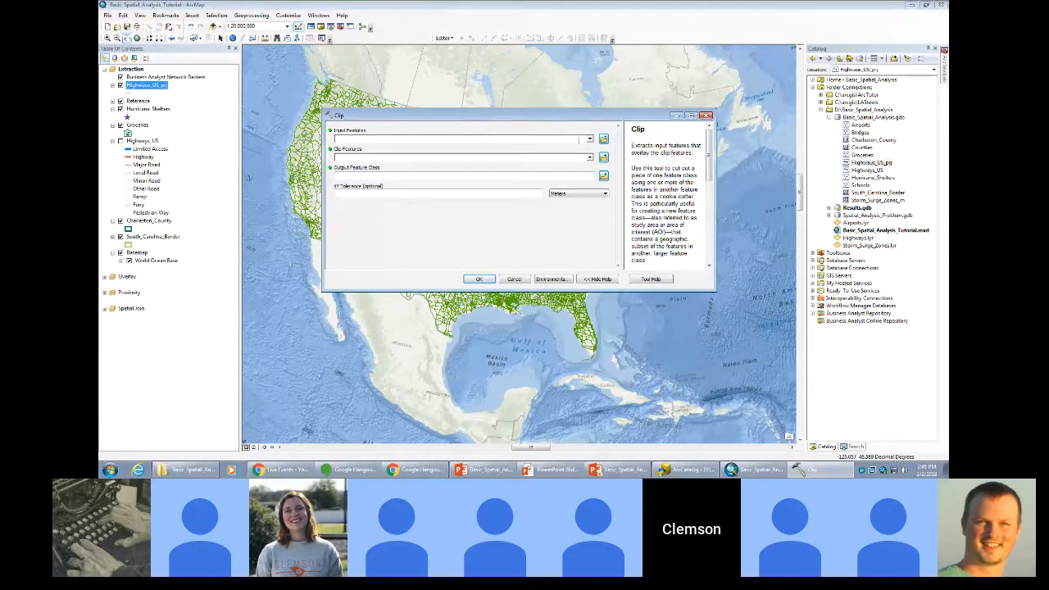
click(590, 141)
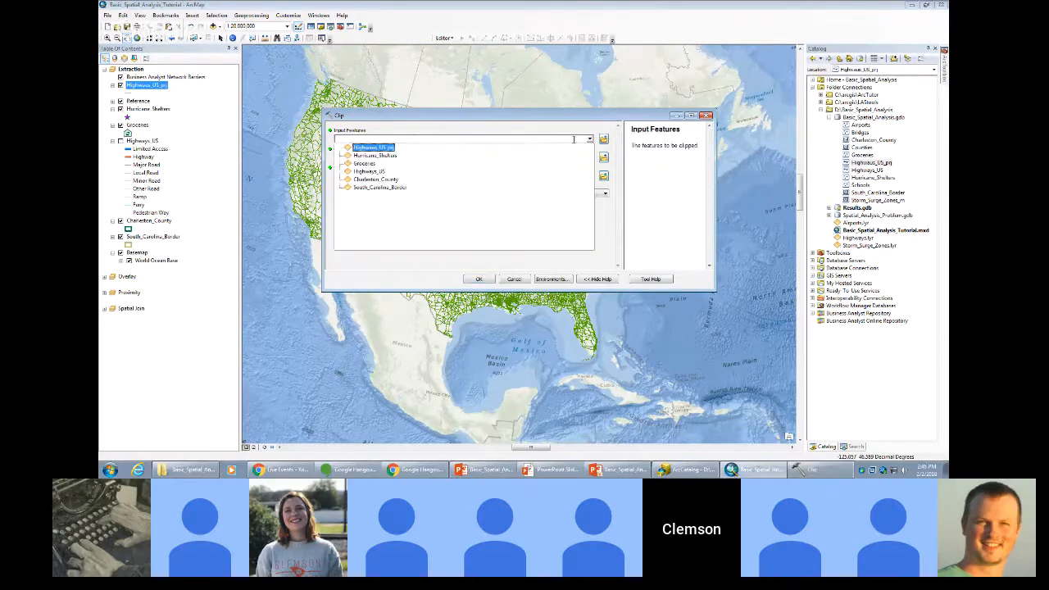
click(450, 138)
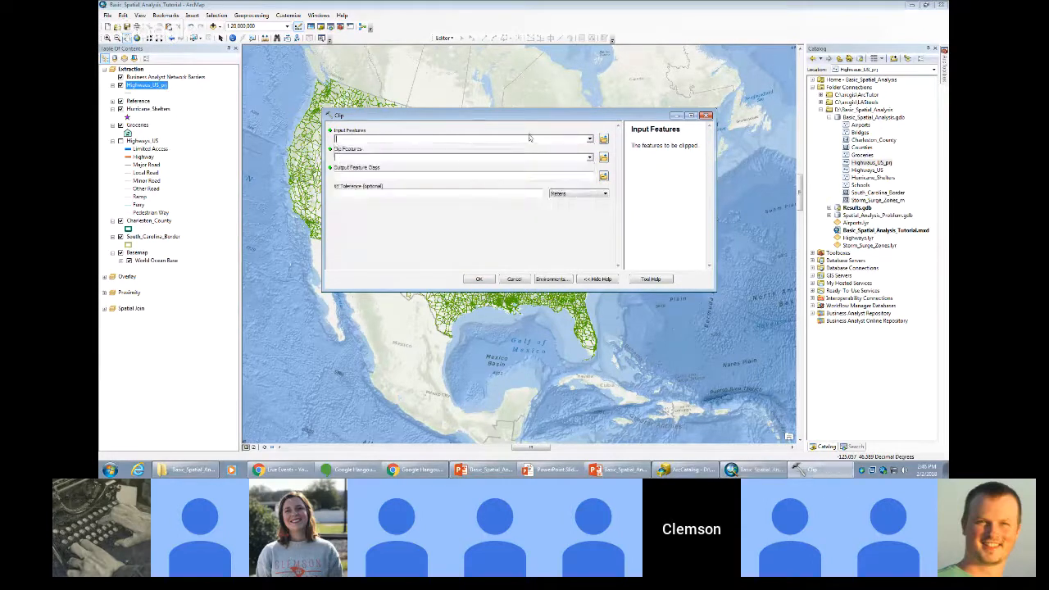
click(590, 141)
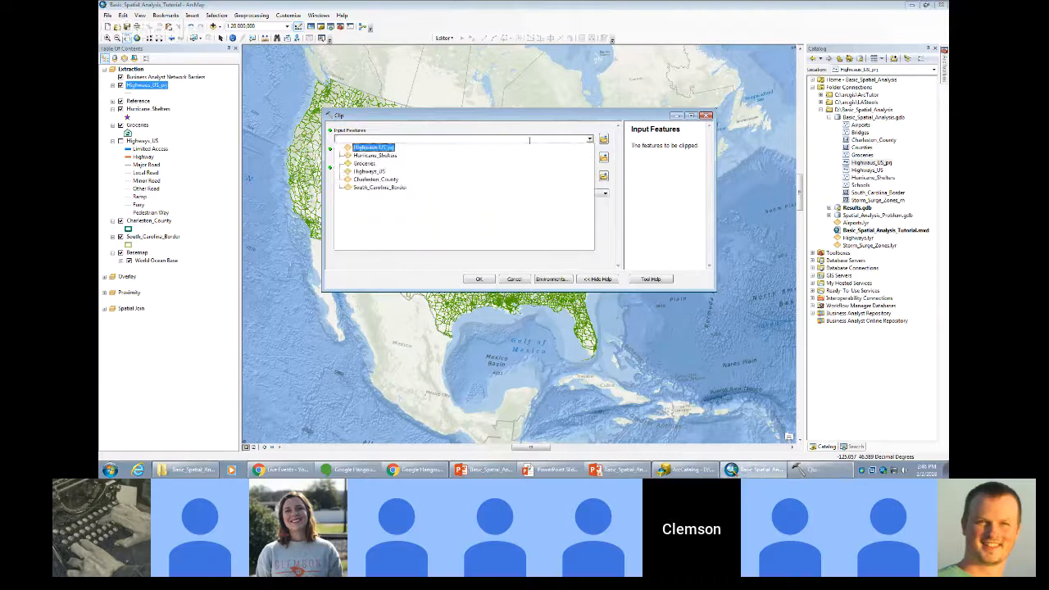
click(379, 150)
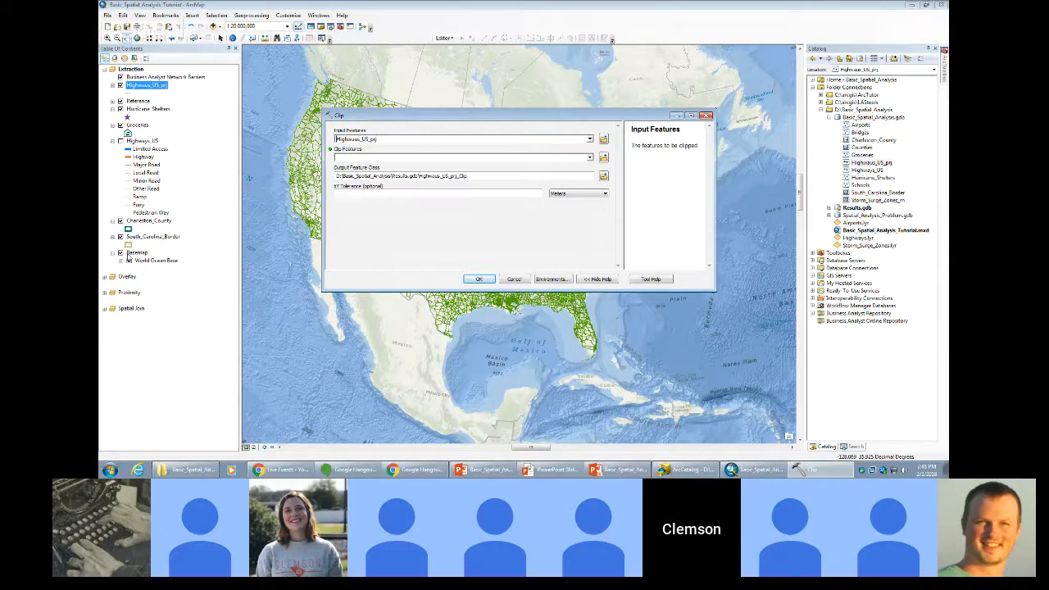
click(589, 156)
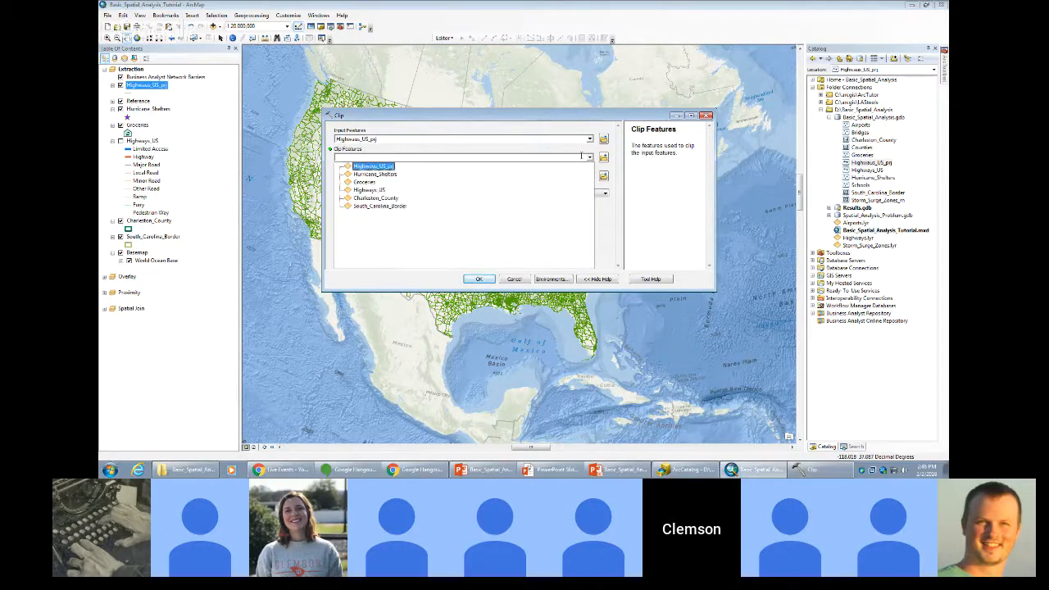
click(379, 206)
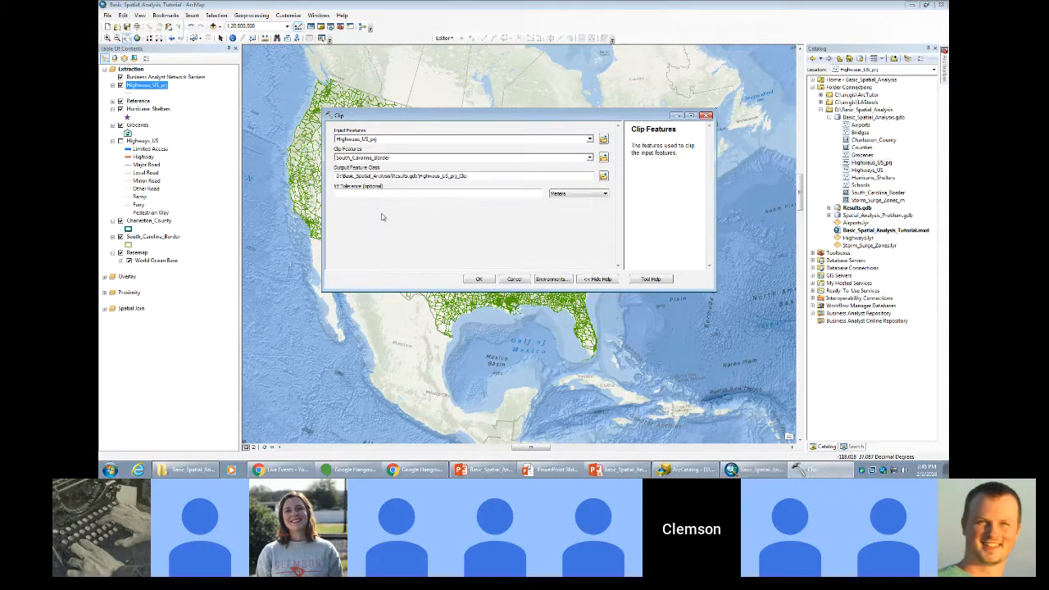
Set the clip's output feature class to Highways_SC inside Results.gdb in the D:\Basic_Spatial_Analysis folder.
click(603, 177)
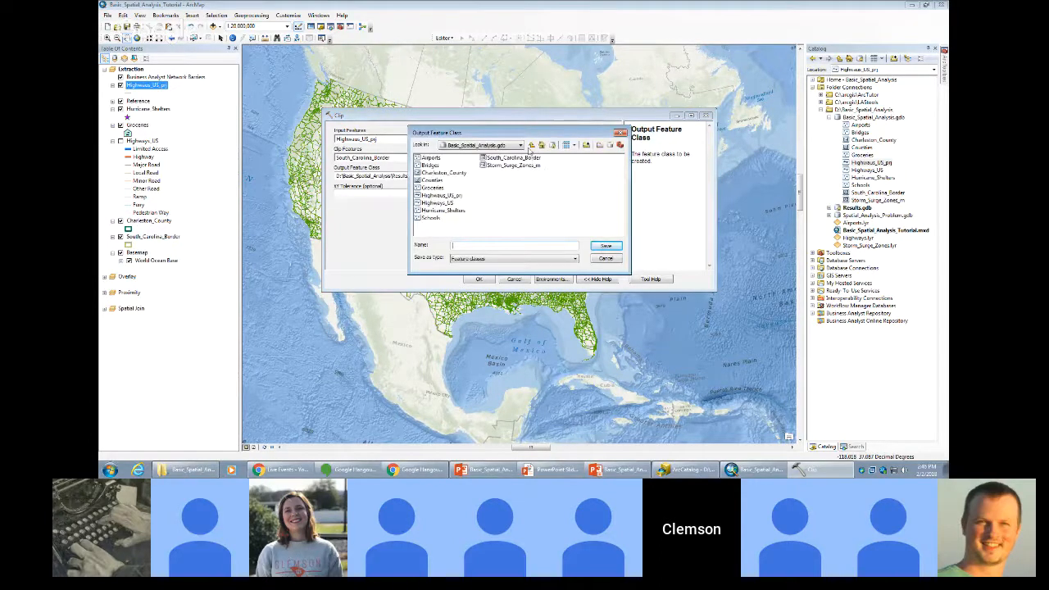
click(508, 148)
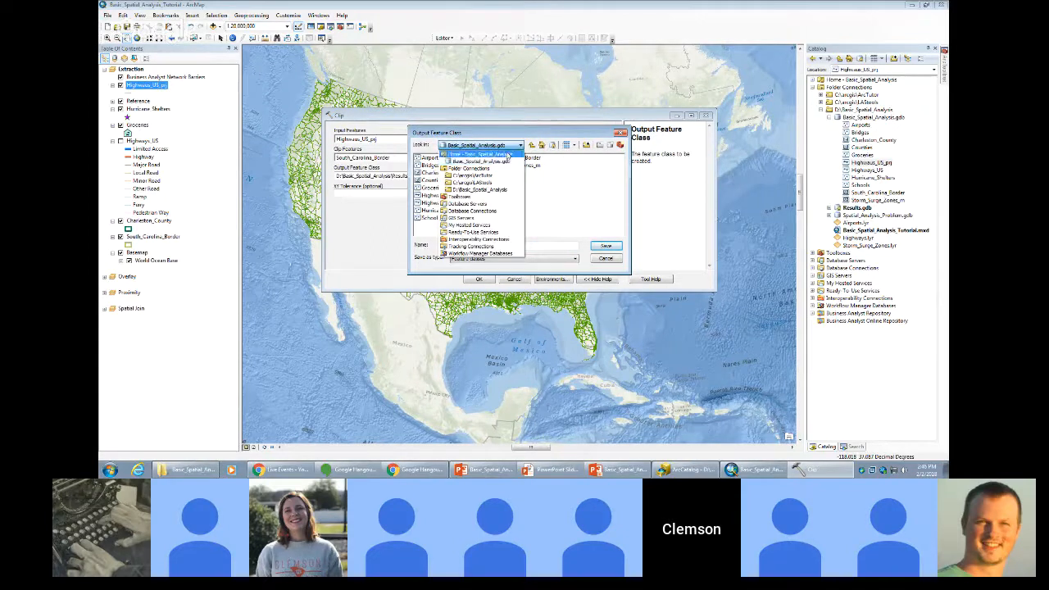
click(507, 155)
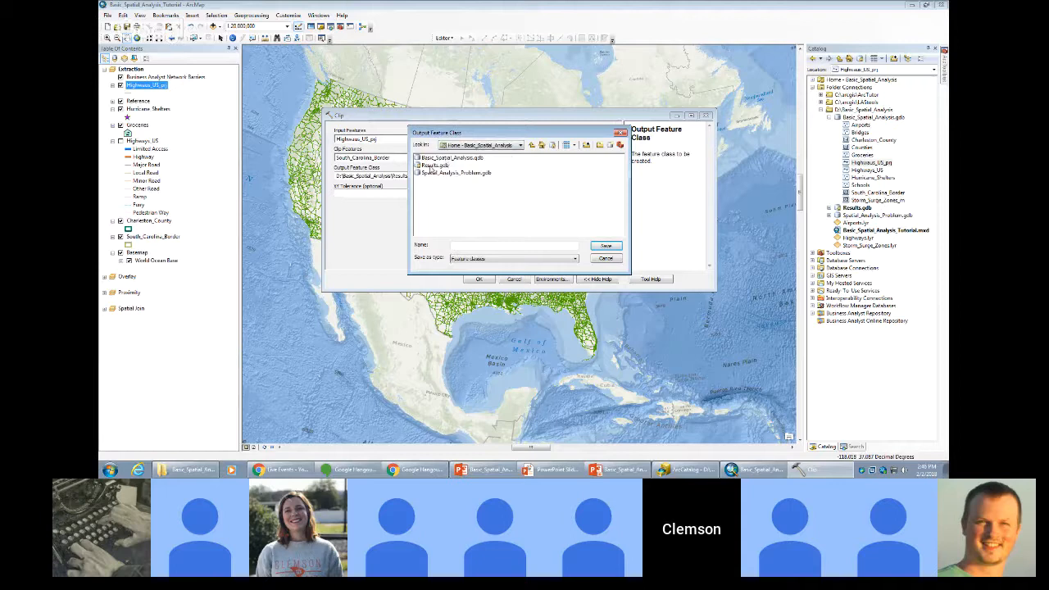
click(474, 148)
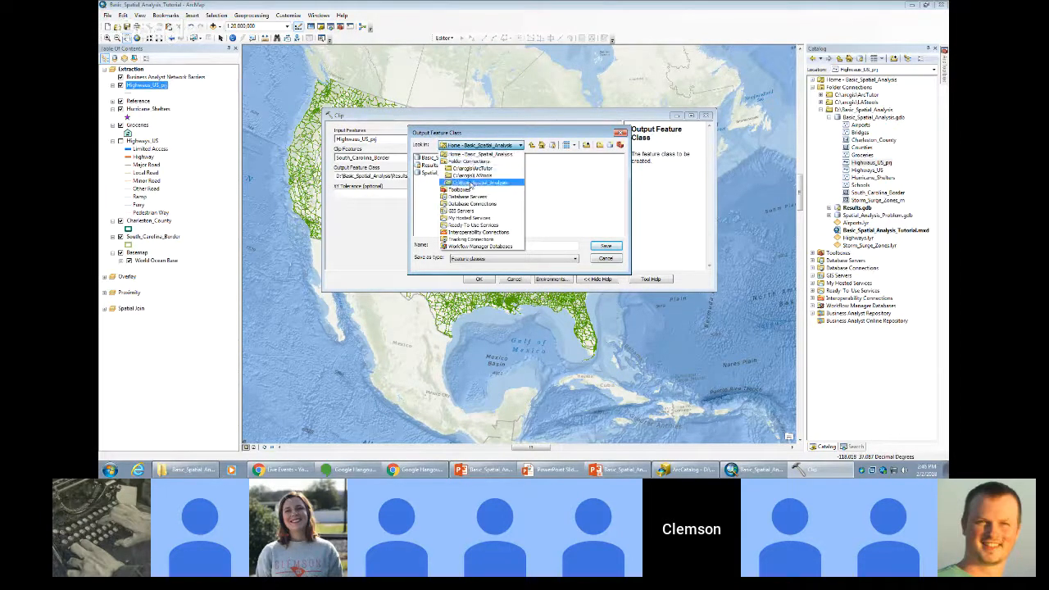
click(470, 182)
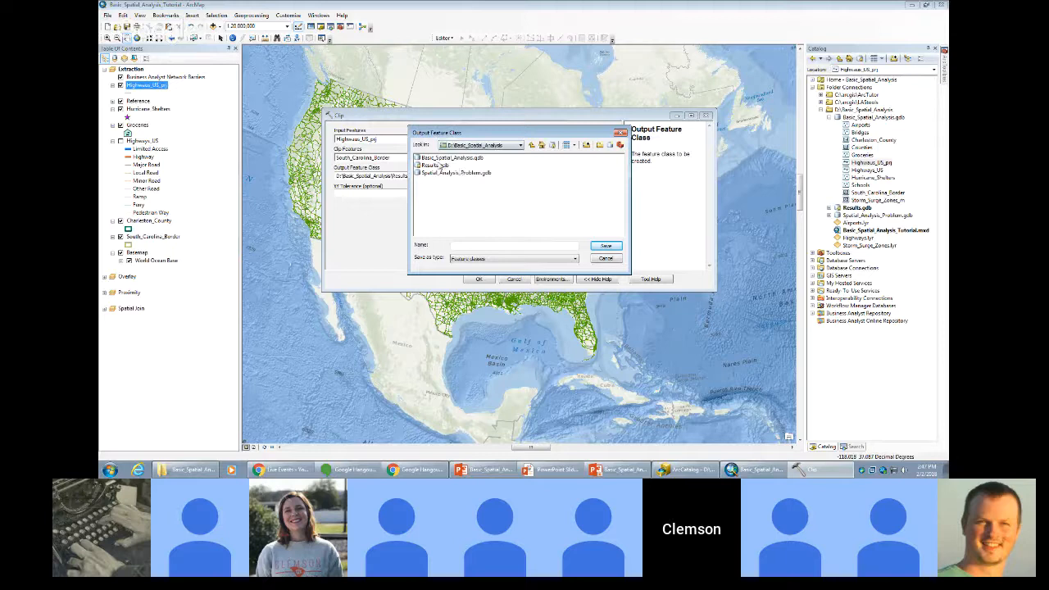
double_click(431, 165)
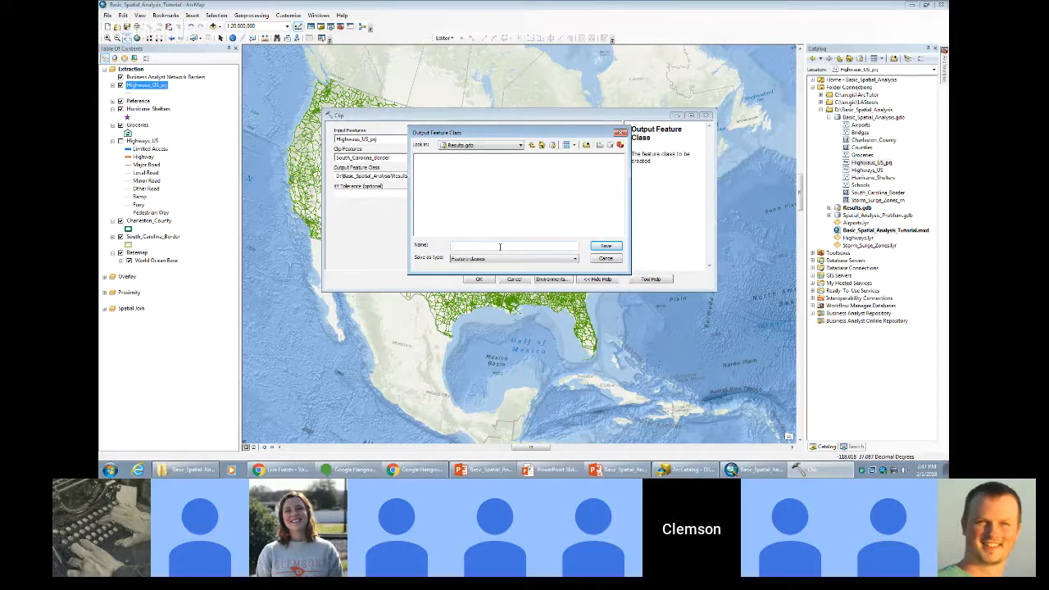
text(Highways_SC)
click(606, 246)
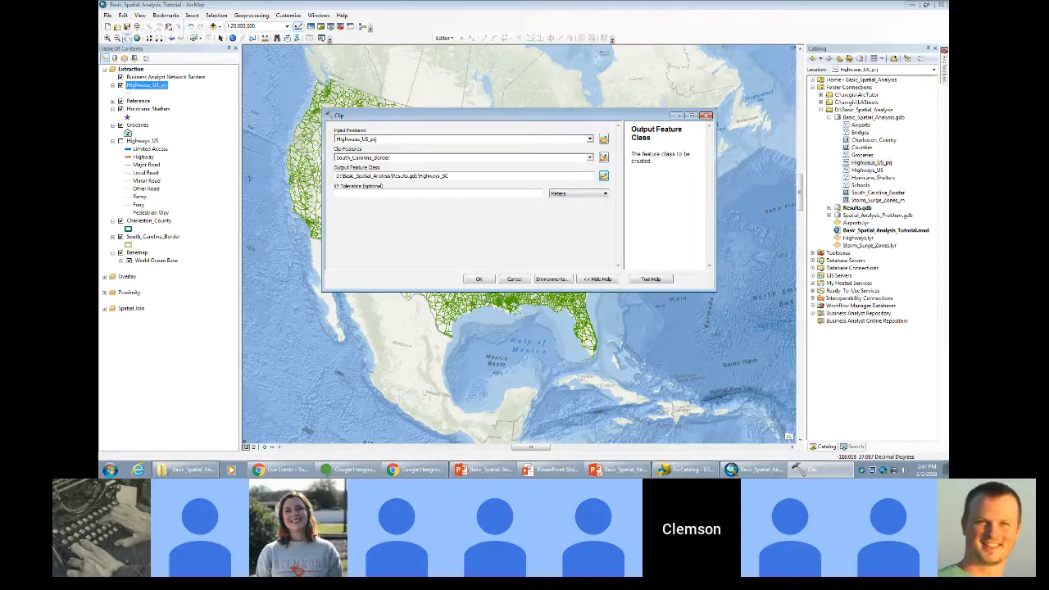
Confirm South_Carolina_Border as the clip features, run the Clip tool and dismiss its completion report.
click(590, 157)
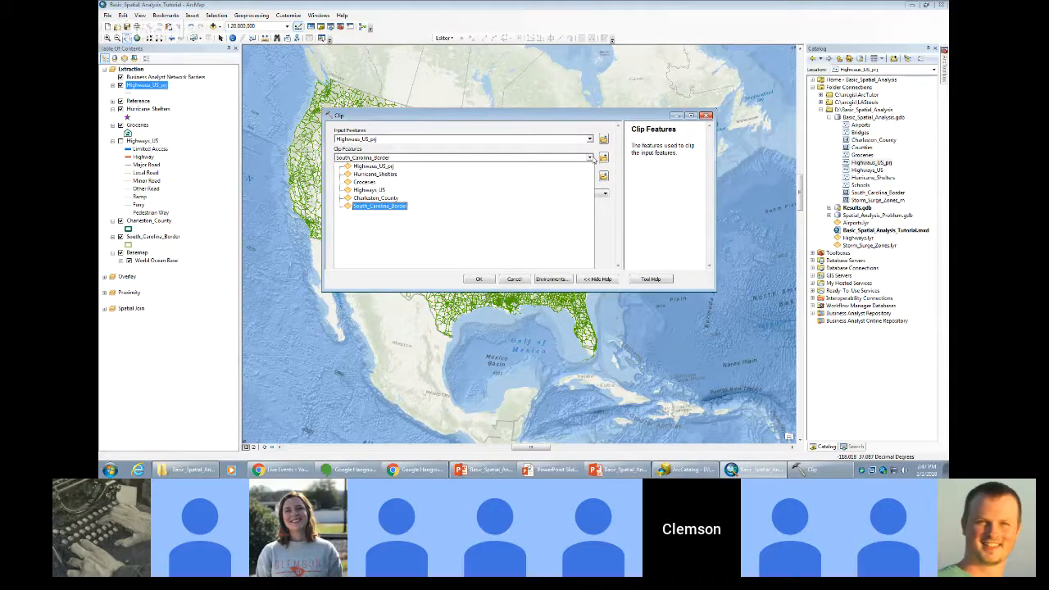
click(391, 210)
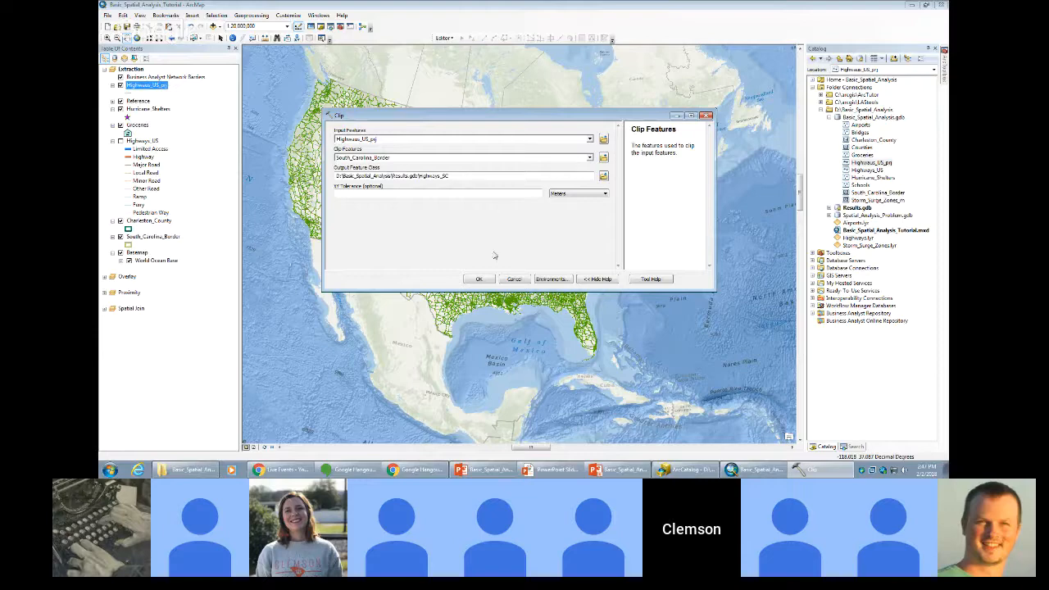
click(478, 278)
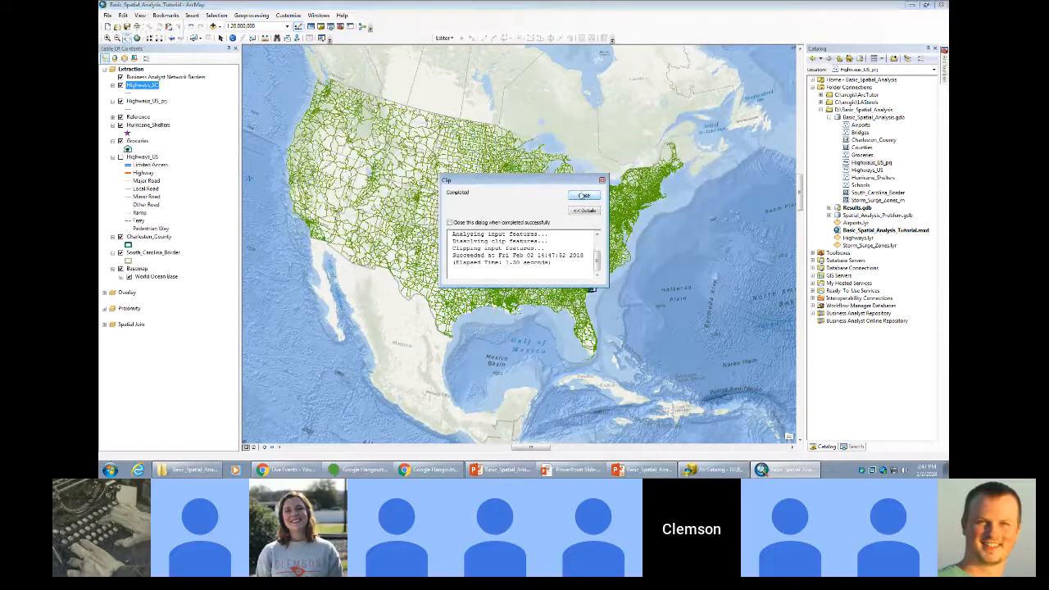
click(583, 196)
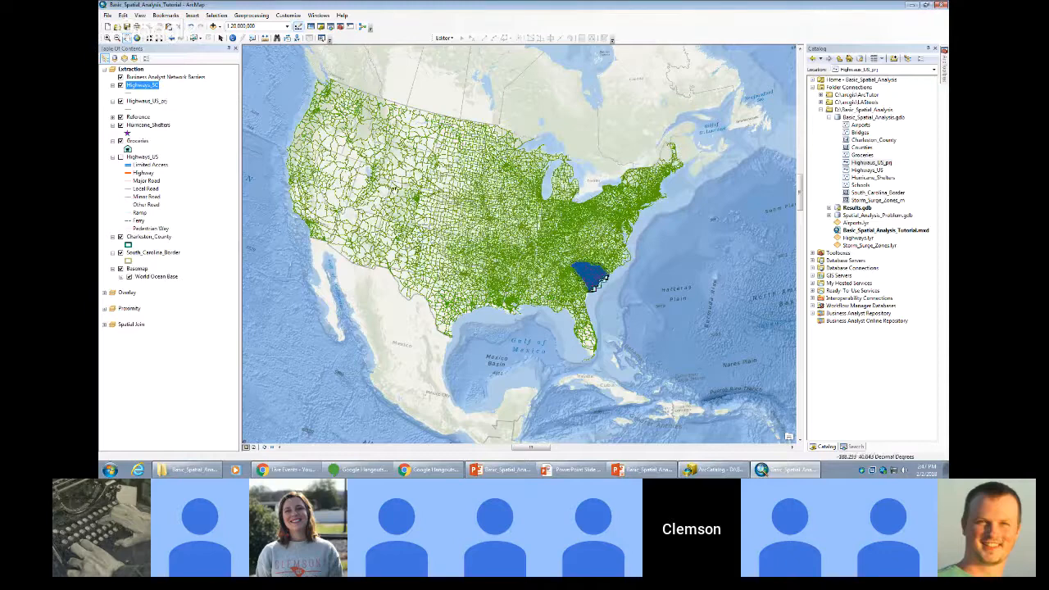
Go to the SC bookmark and hide the Highways_US_prj layer to show only the clipped highways.
click(166, 15)
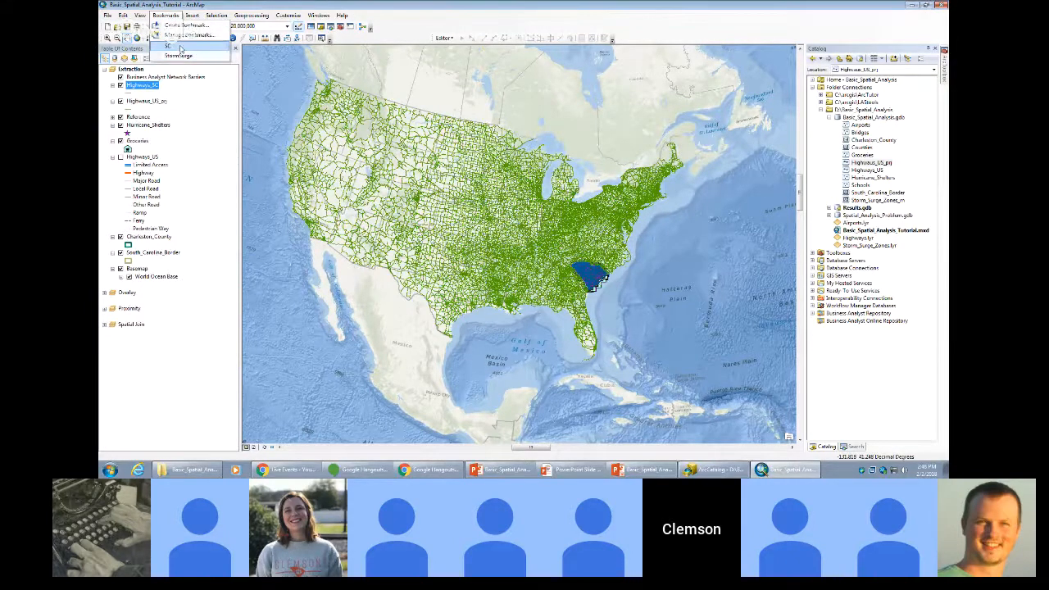
click(181, 47)
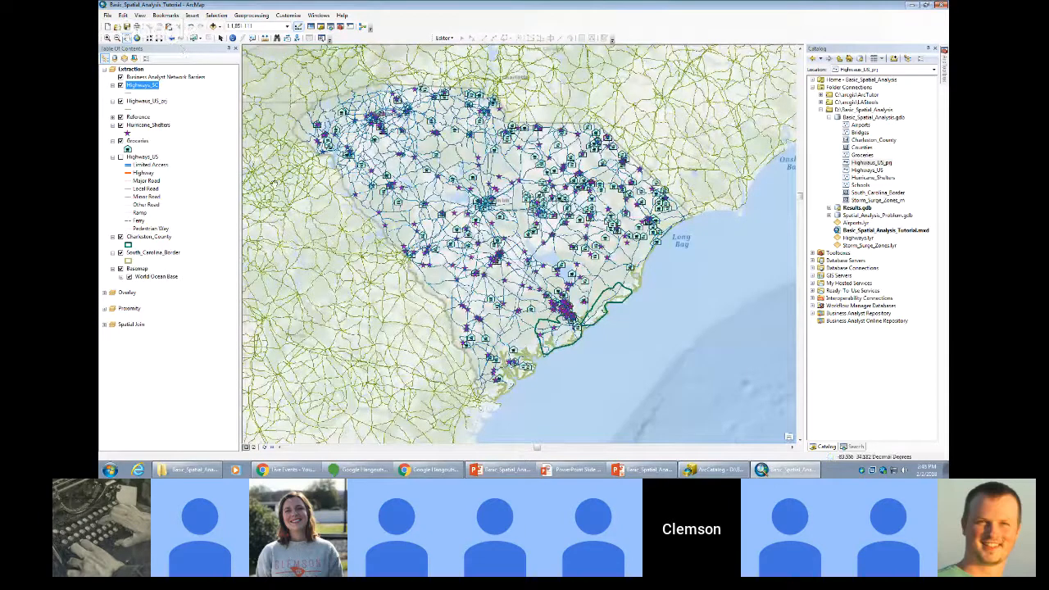
click(121, 100)
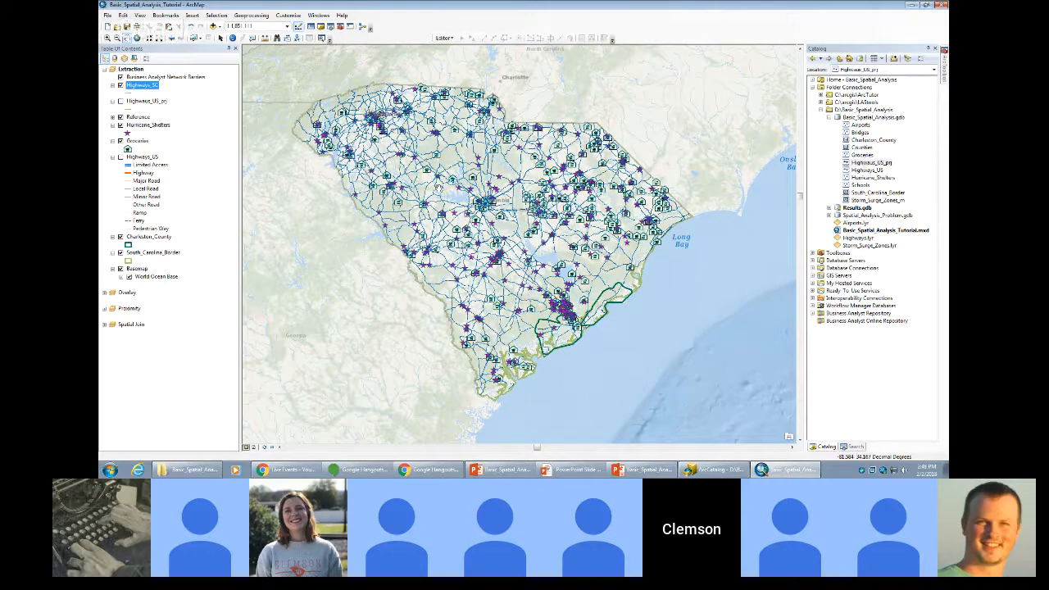
click(252, 15)
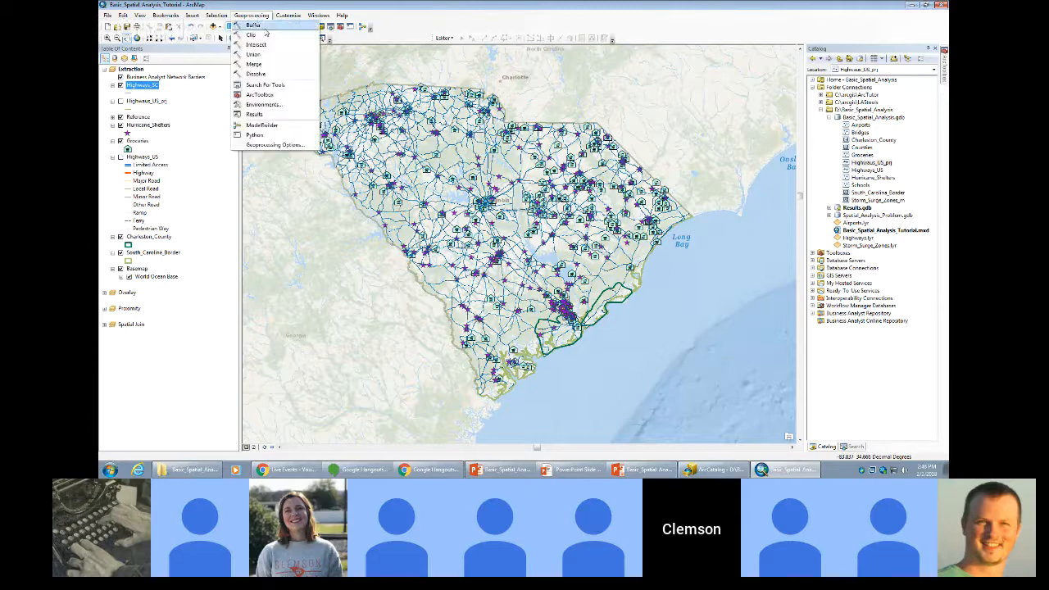
click(251, 35)
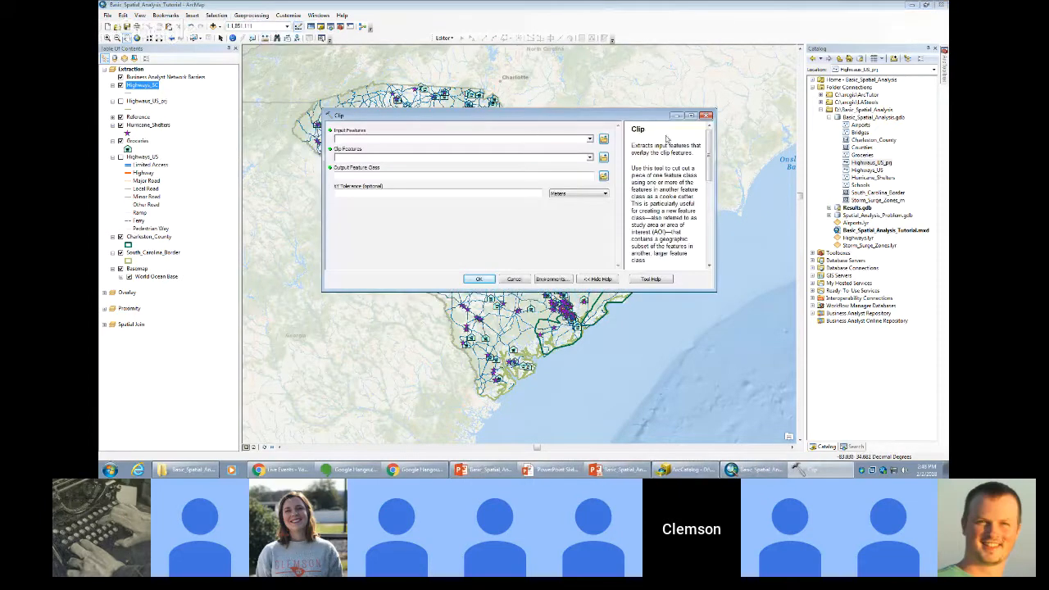
click(589, 139)
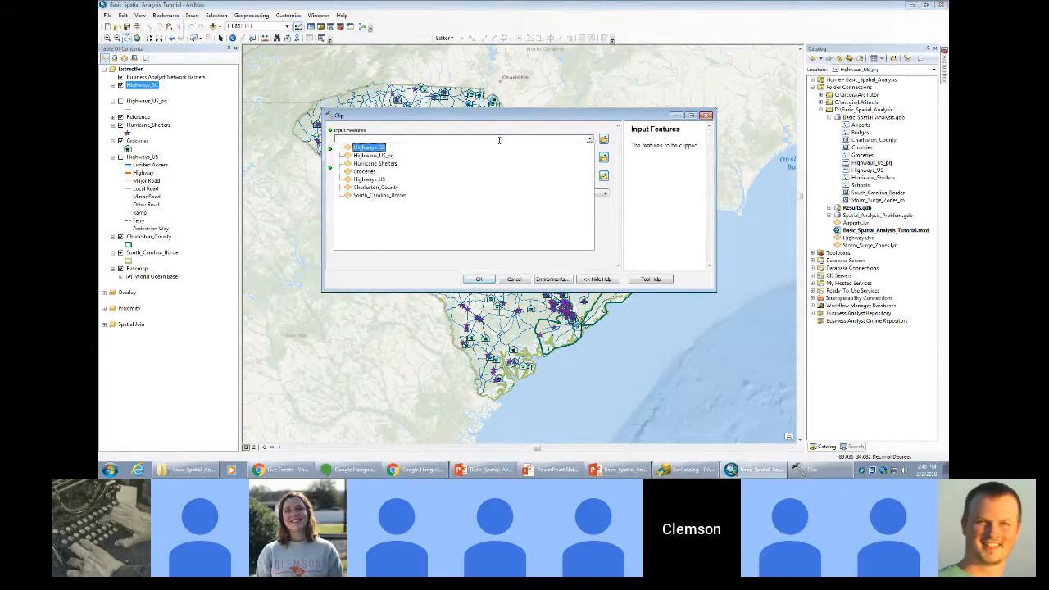
click(389, 156)
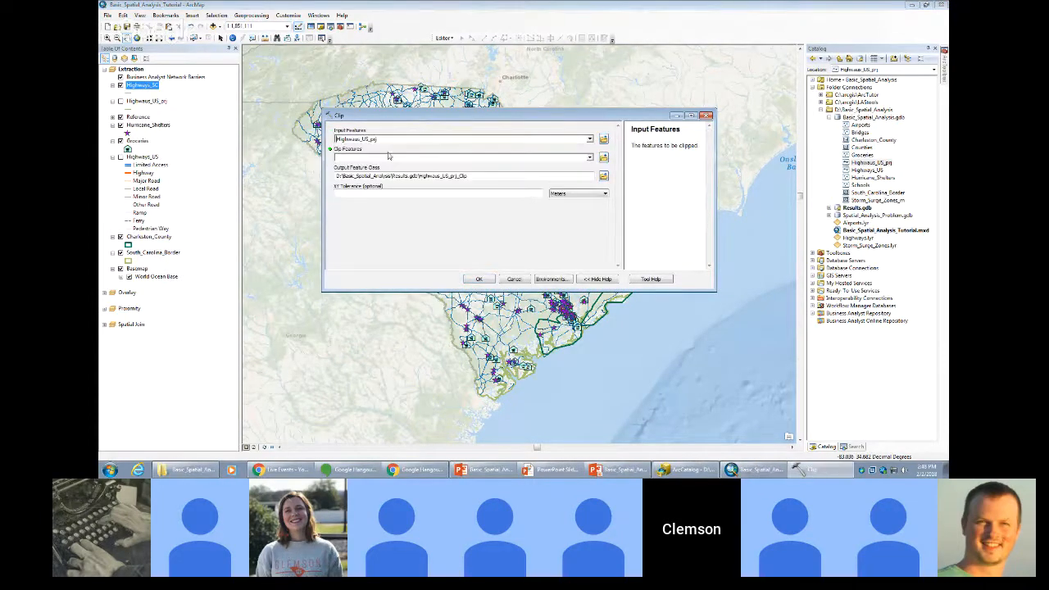
click(589, 157)
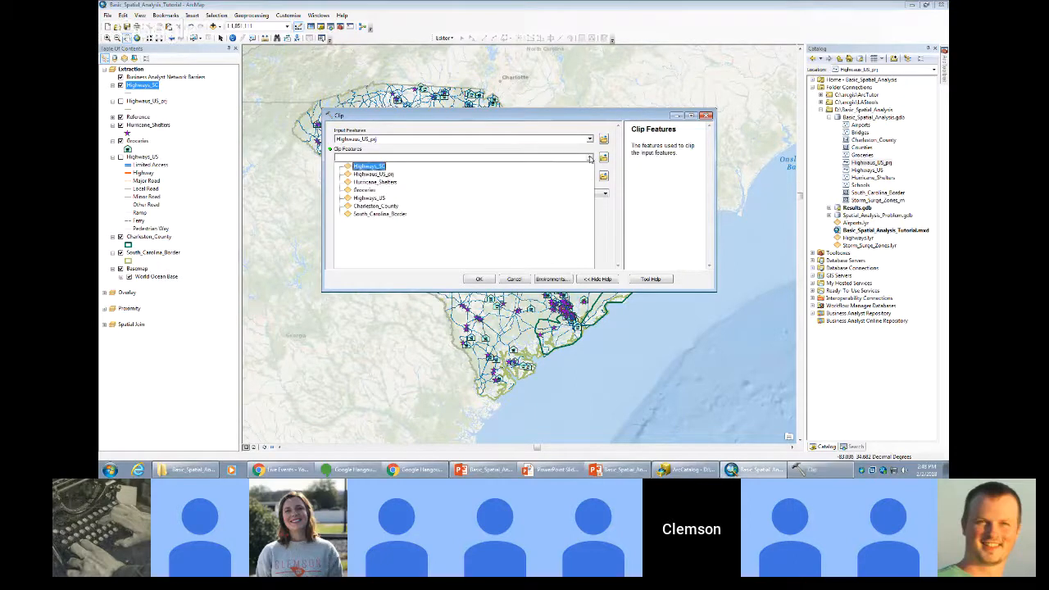
click(382, 215)
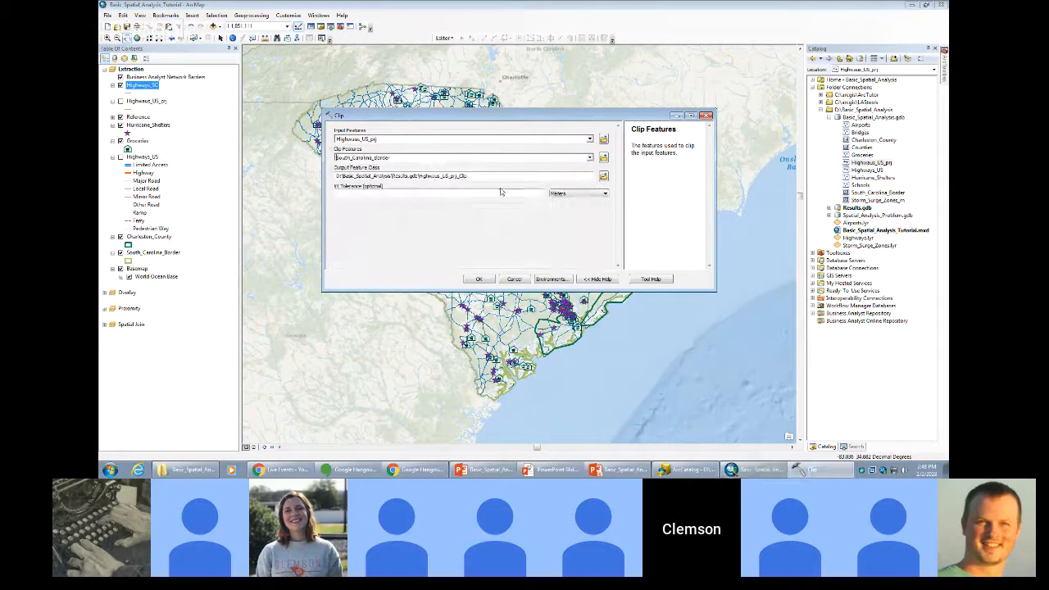
click(604, 176)
click(468, 148)
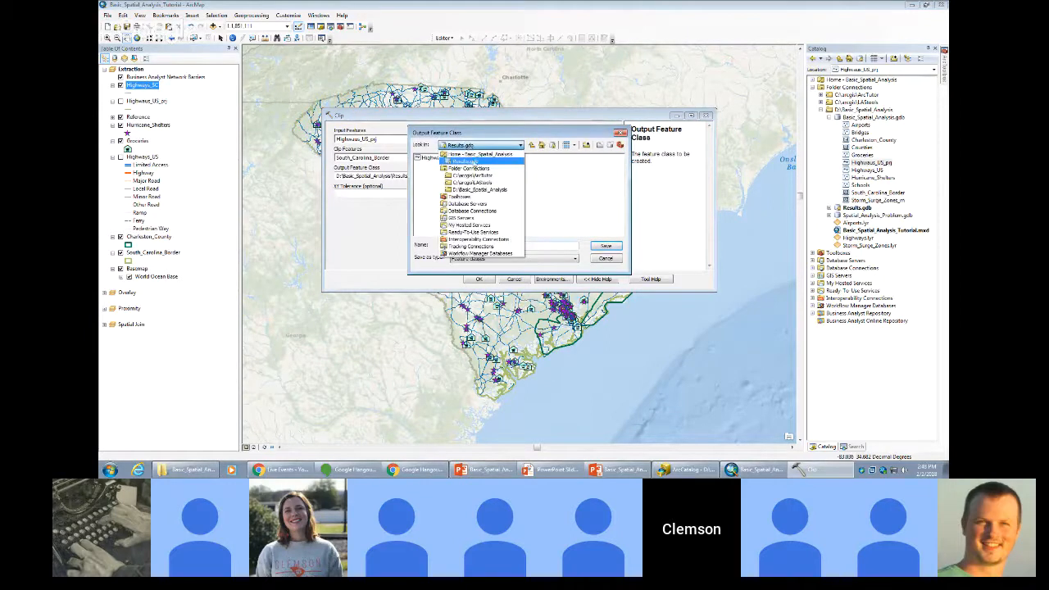
click(476, 189)
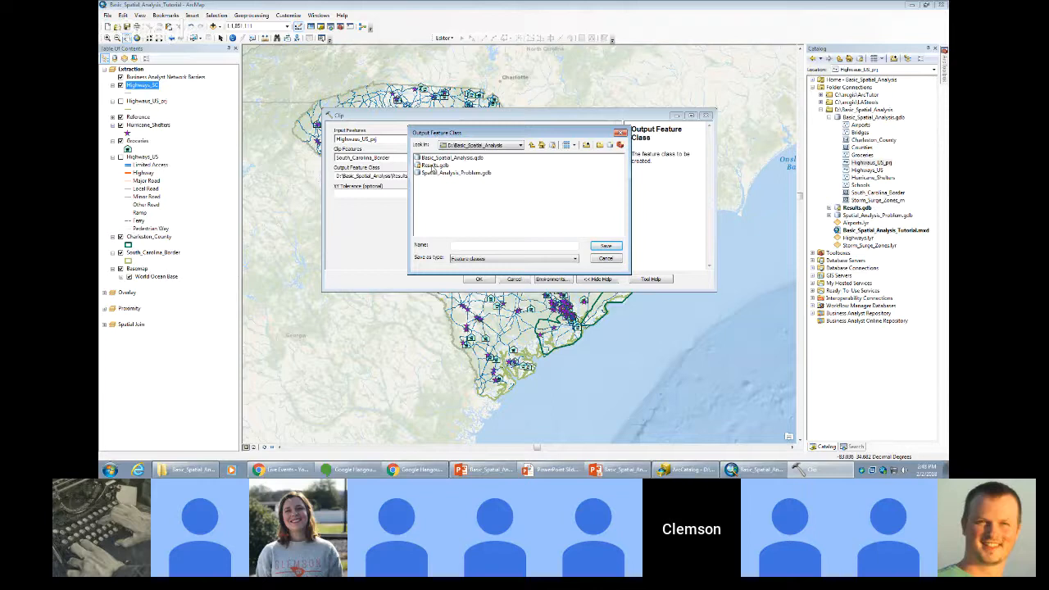
double_click(432, 166)
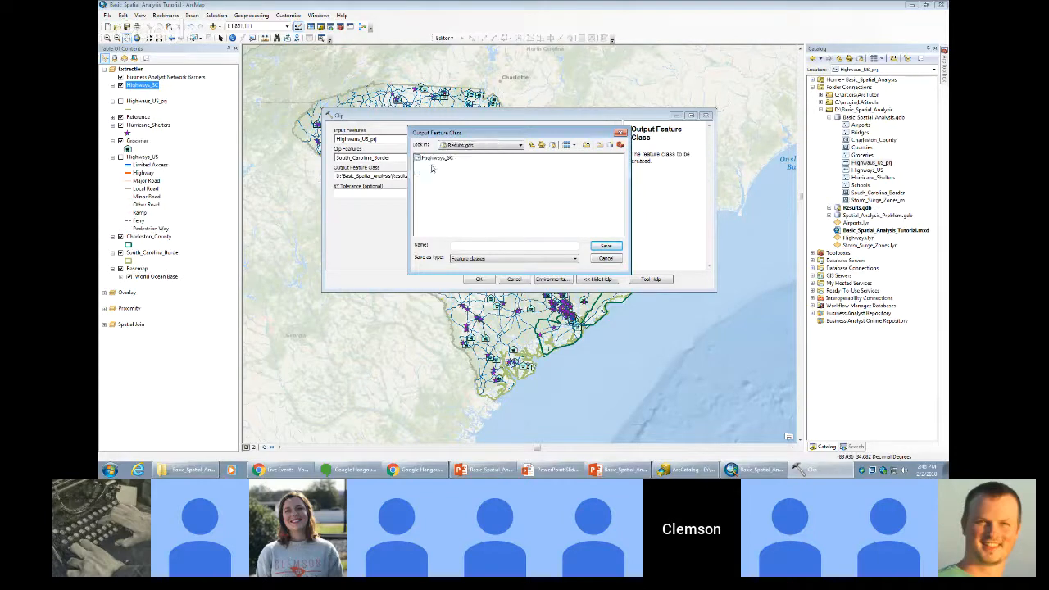
click(436, 158)
click(572, 247)
click(608, 259)
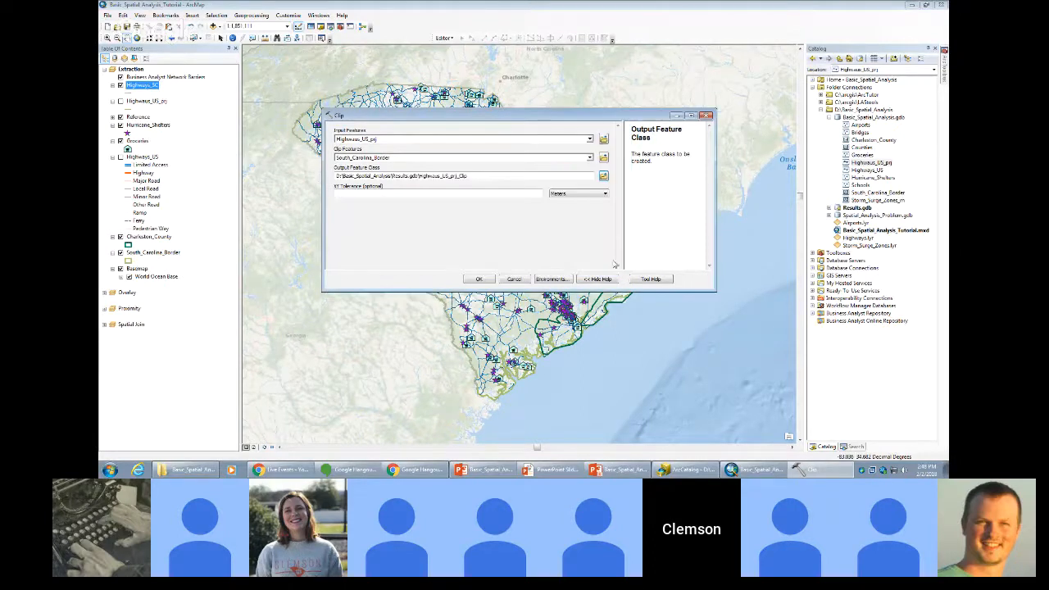
click(513, 279)
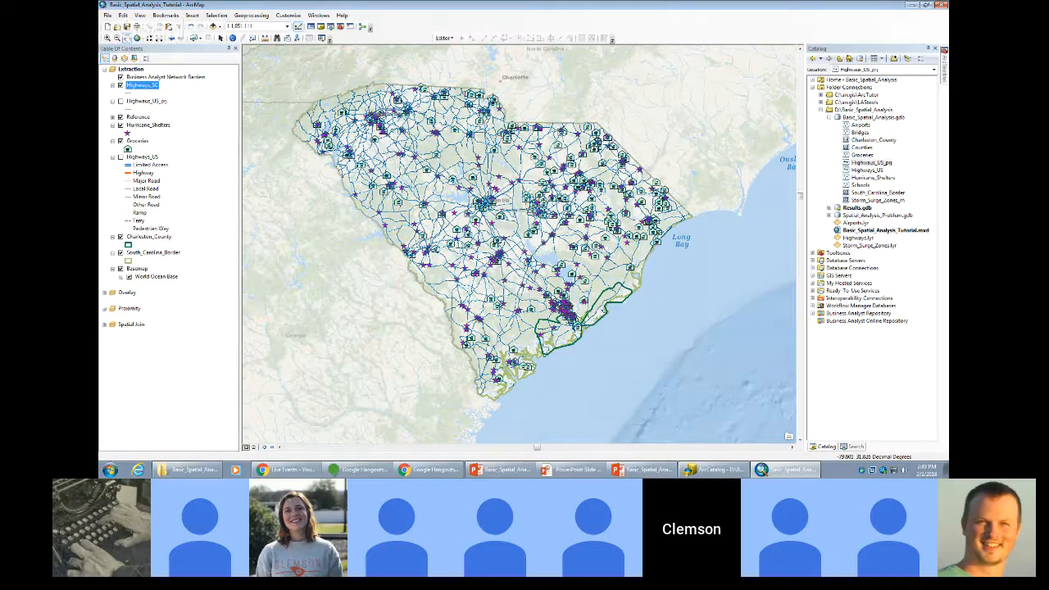
Switch to the PowerPoint slide show and advance to the Query slide.
click(578, 470)
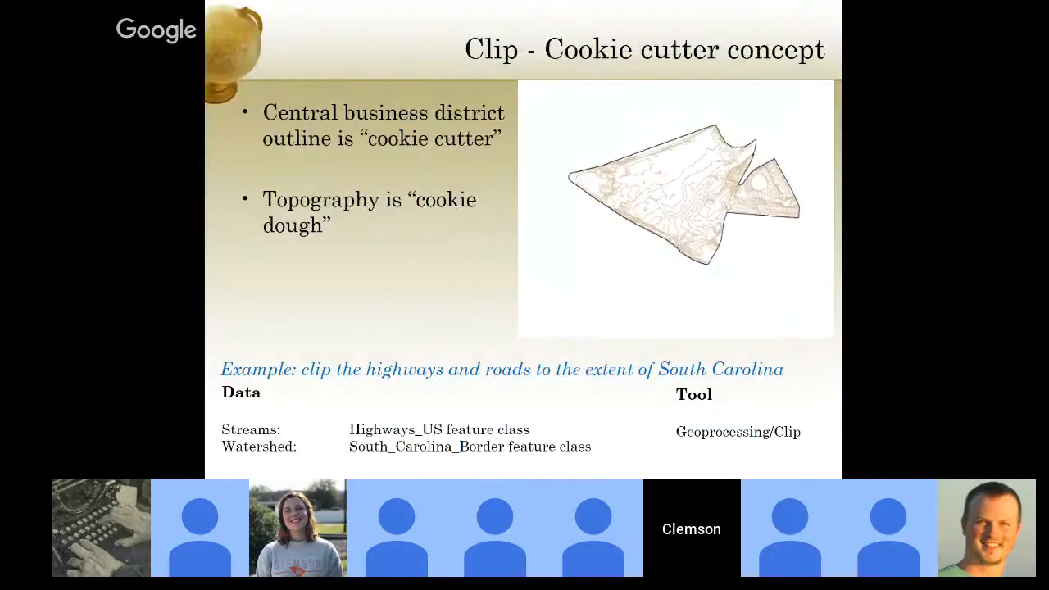
click(445, 293)
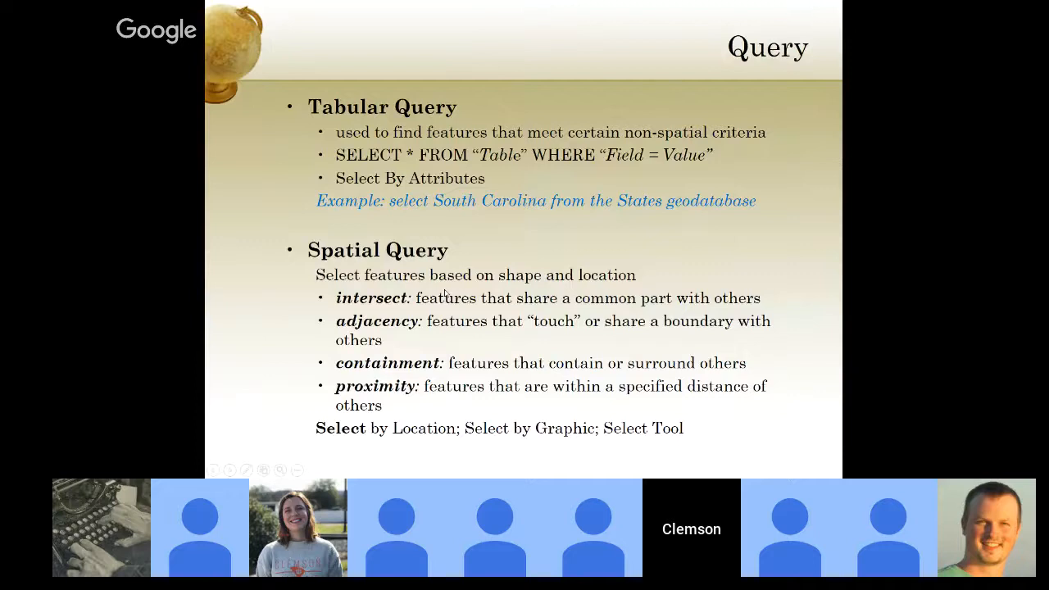
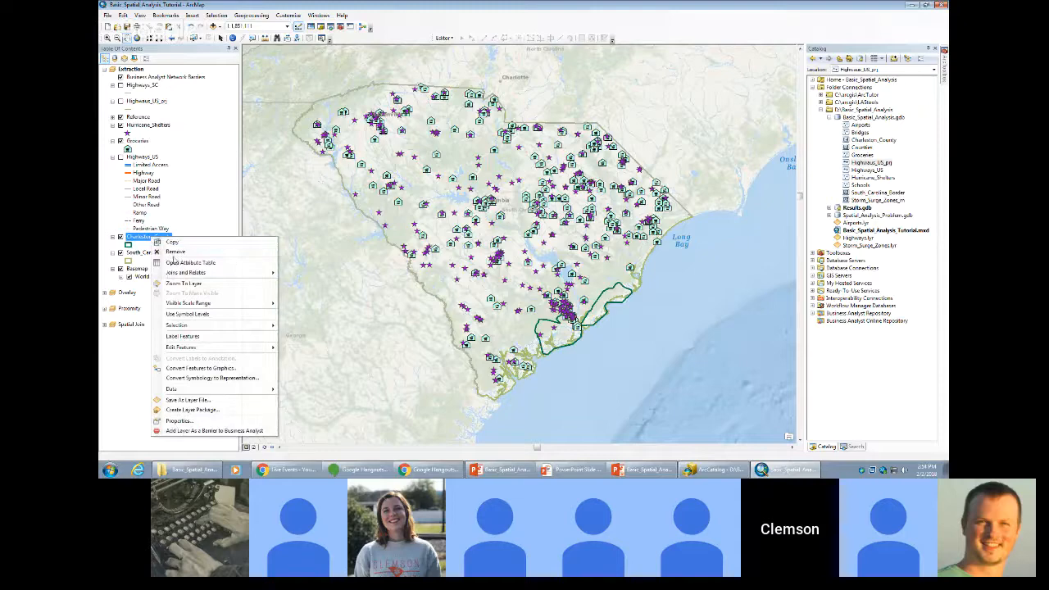
Zoom to the Charleston_County layer and open Select By Location.
click(183, 283)
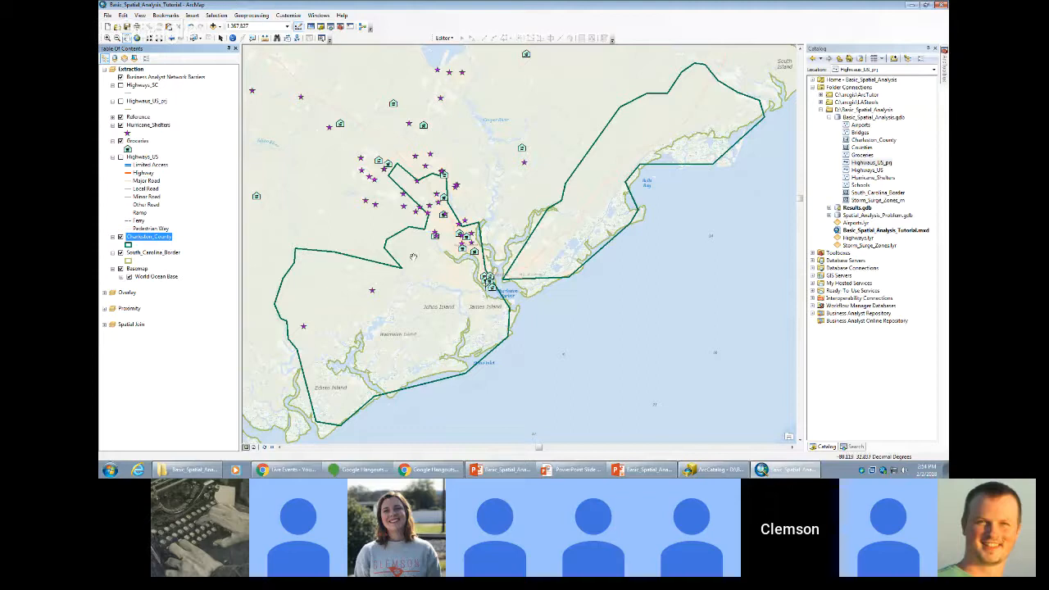
click(217, 16)
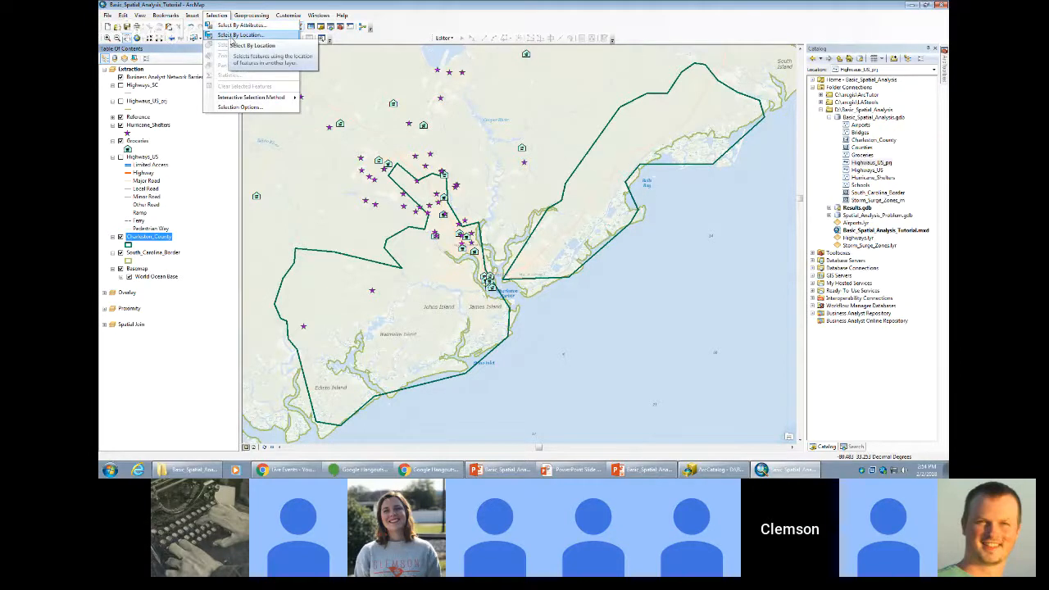
click(239, 36)
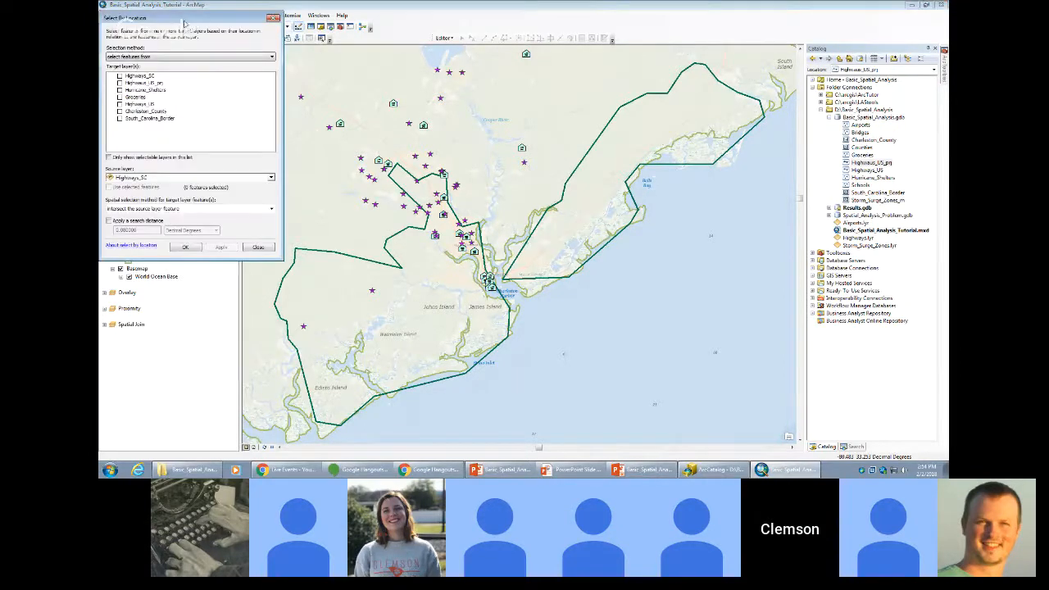
drag(181, 22, 484, 137)
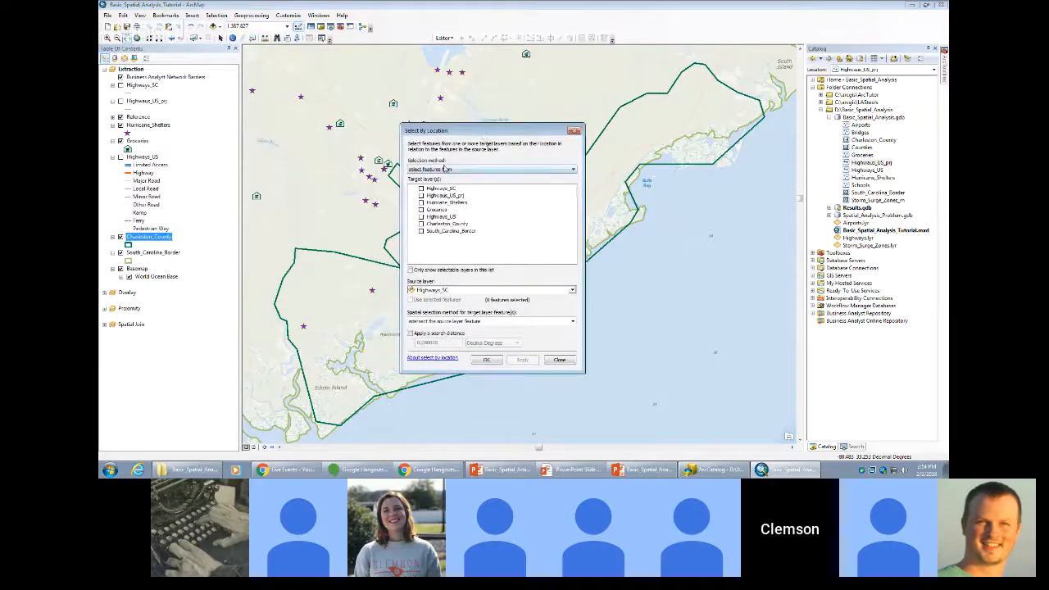
Set the location query to "select features from" with Hurricane_Shelters as the target layer and Charleston_County as the source layer.
click(564, 170)
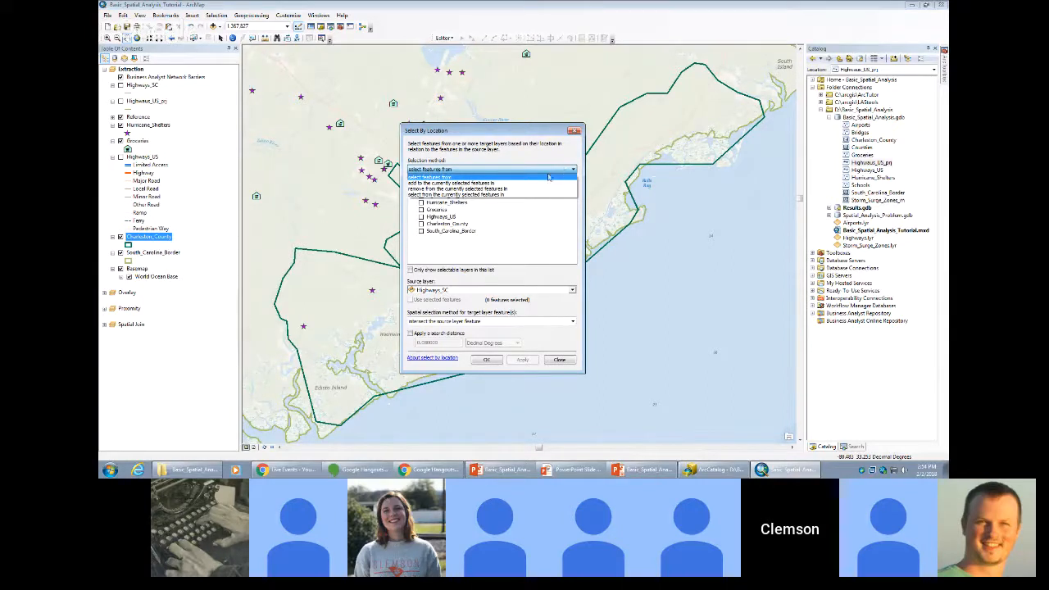
click(550, 177)
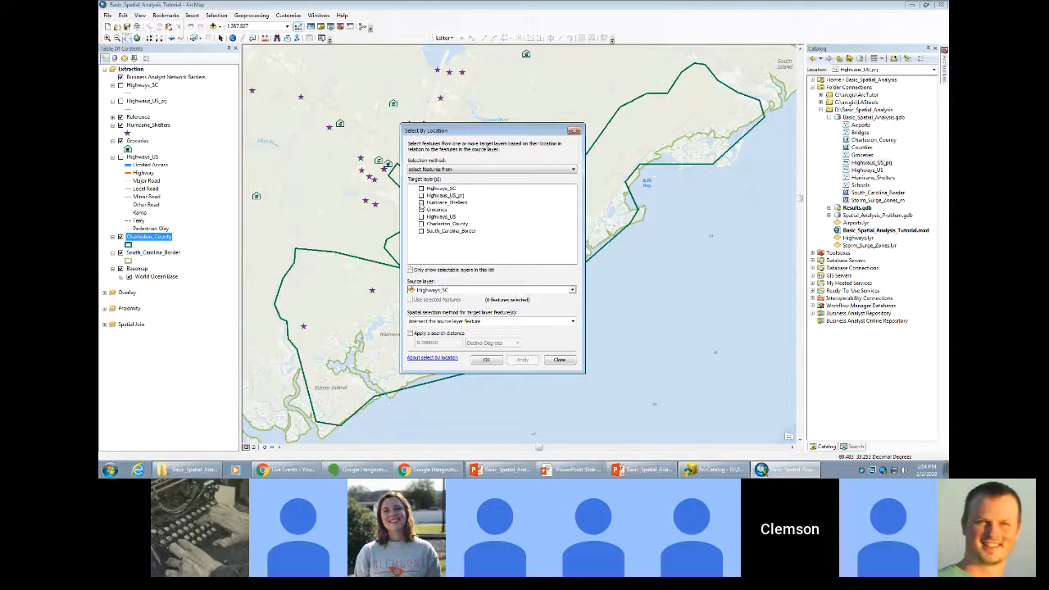
click(421, 202)
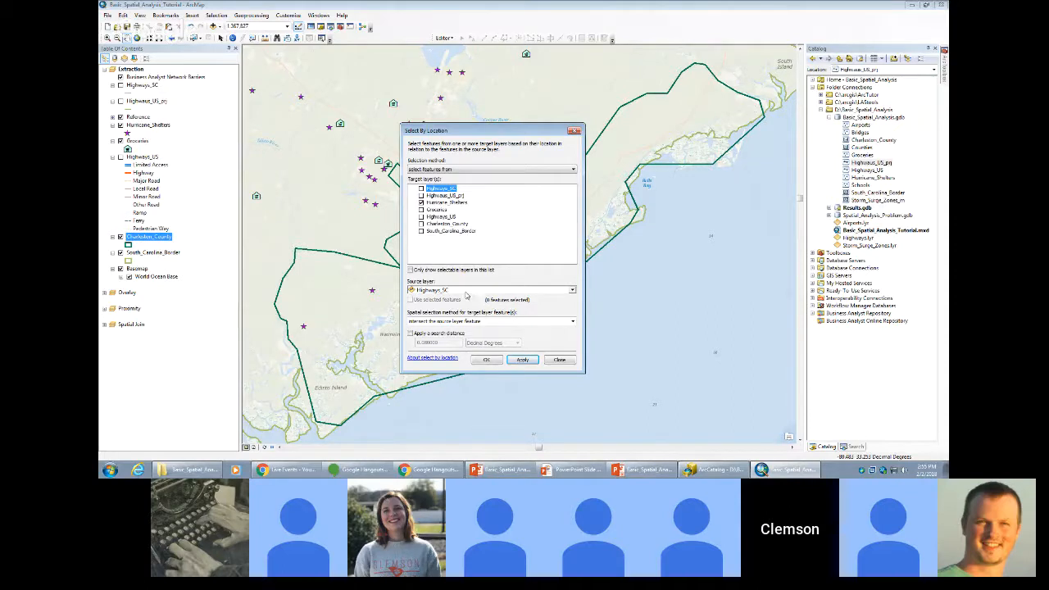
click(574, 291)
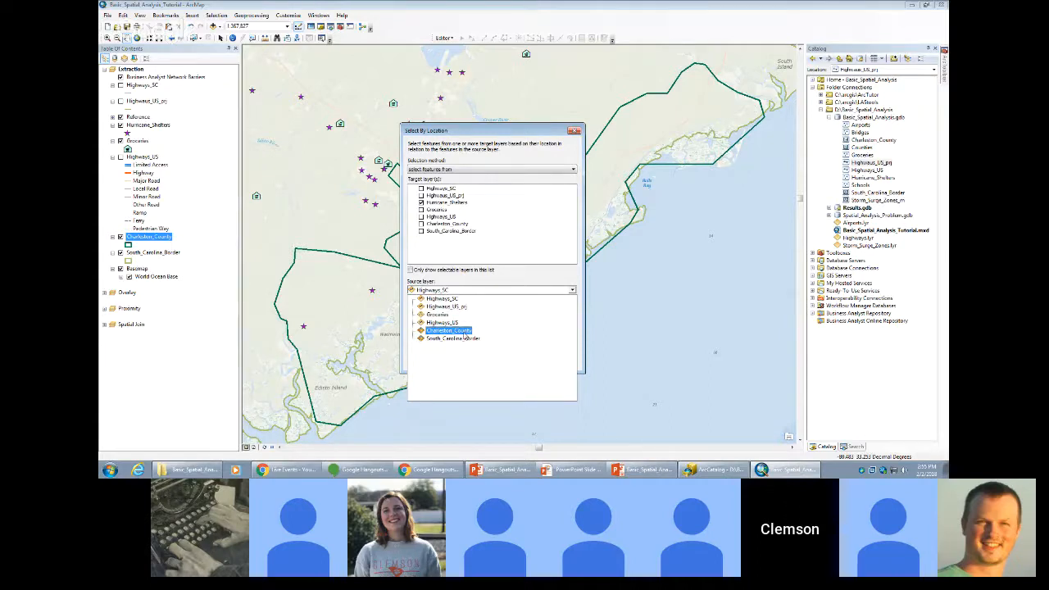
click(459, 330)
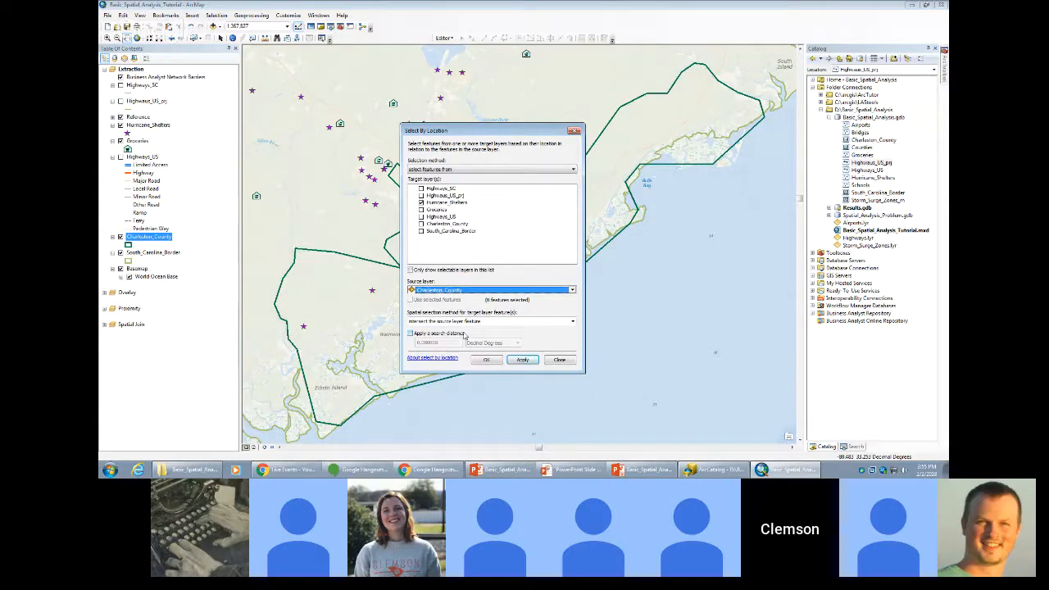
Review the spatial selection methods and choose "are within the source layer feature" for the hurricane shelters query.
click(572, 322)
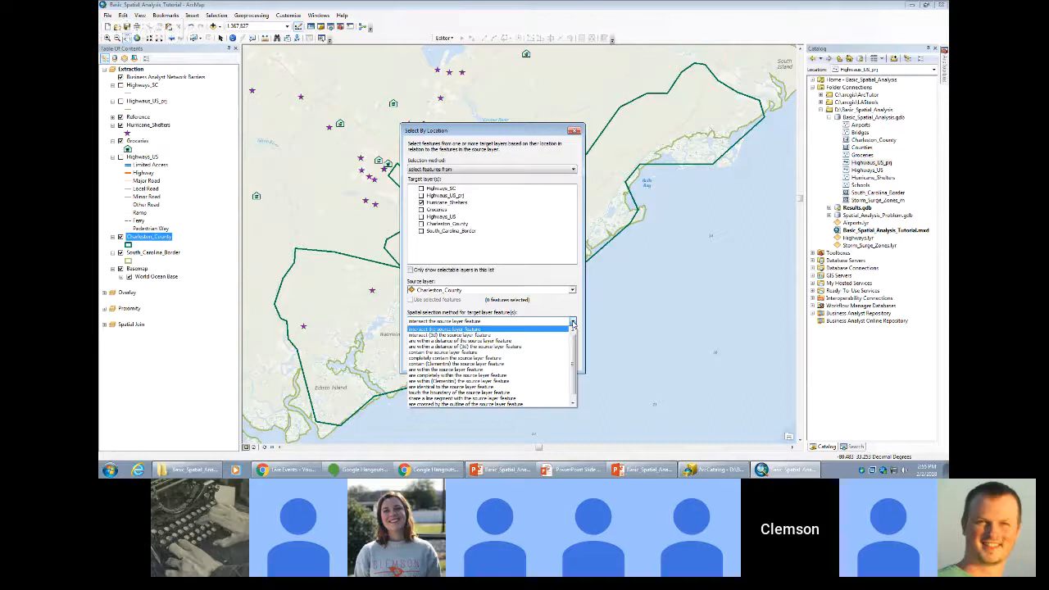
click(572, 323)
click(573, 323)
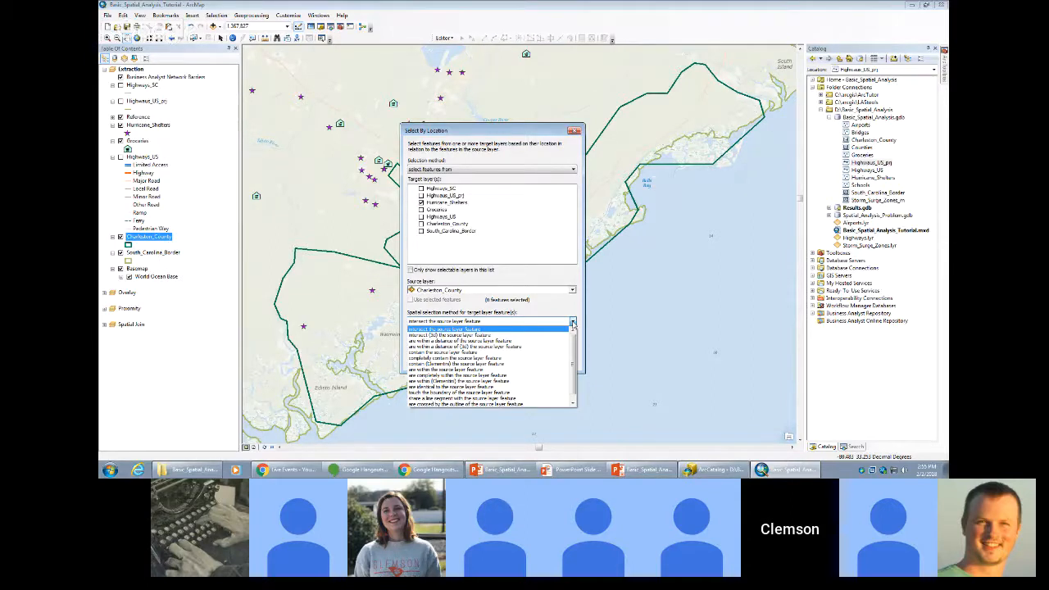
click(573, 288)
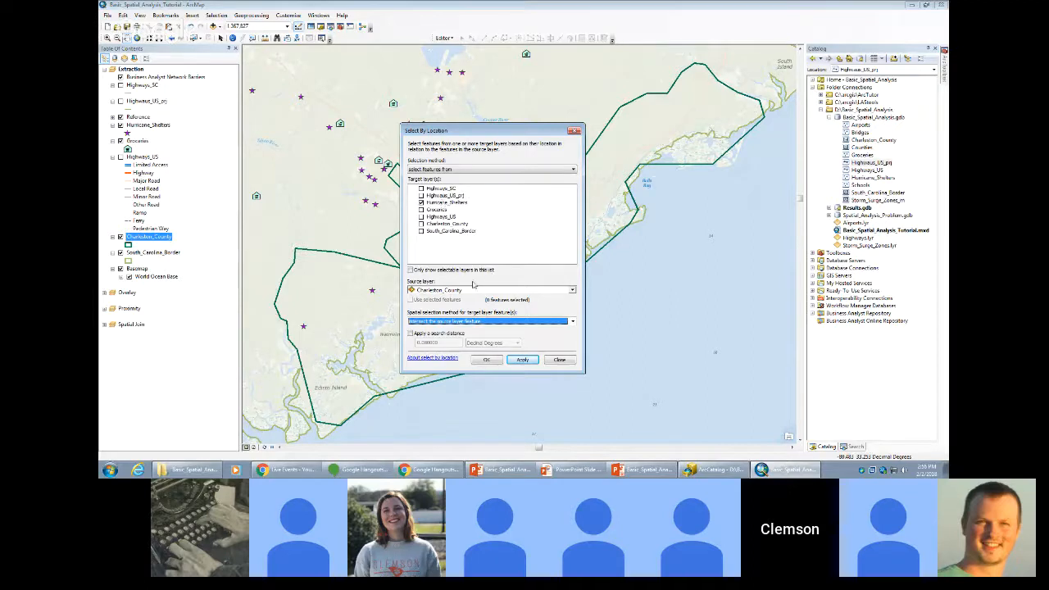
click(573, 322)
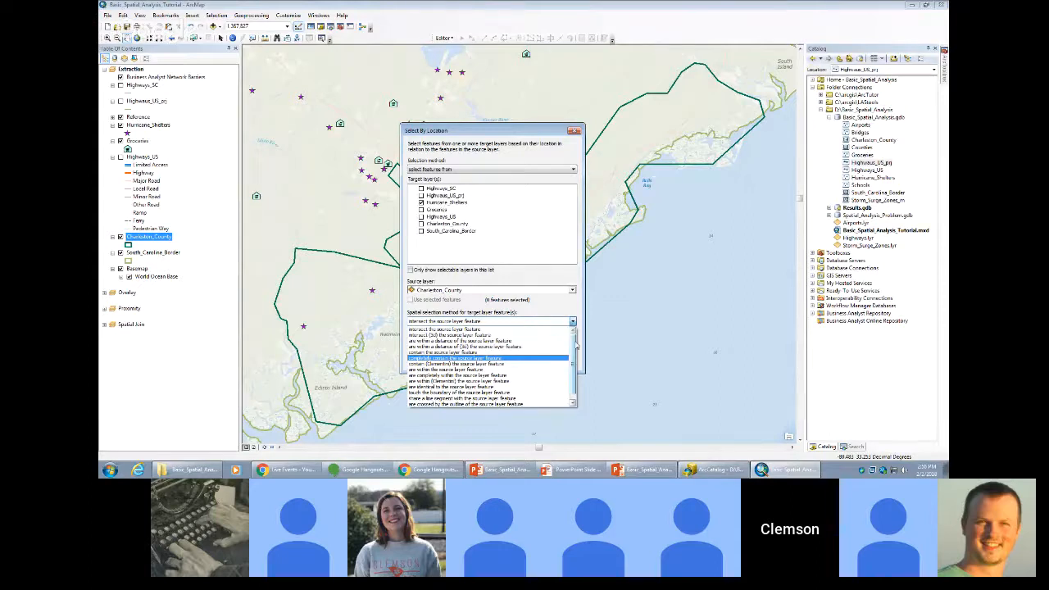
drag(575, 354, 574, 365)
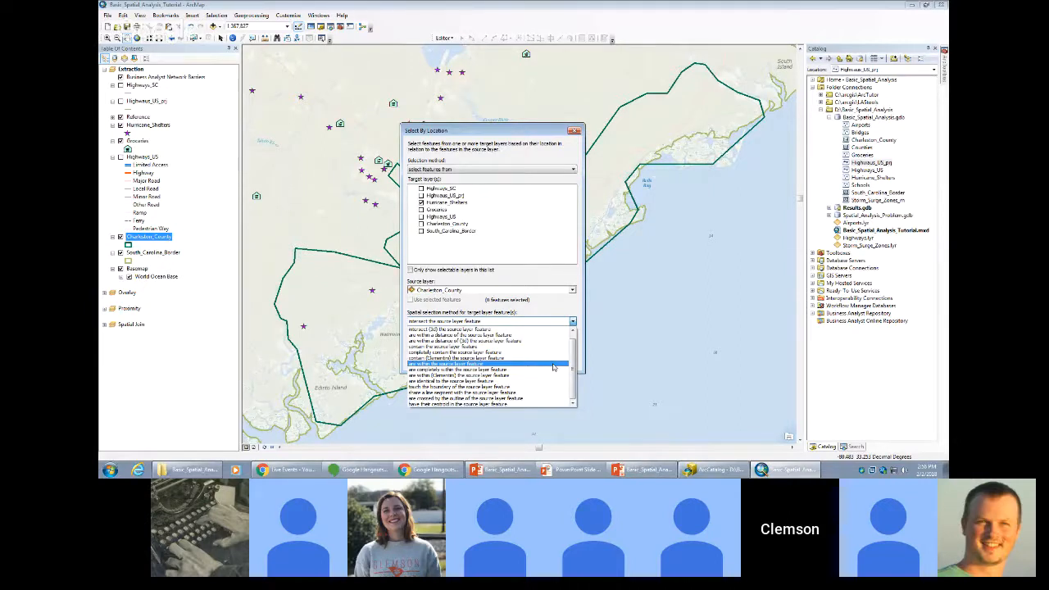
click(547, 365)
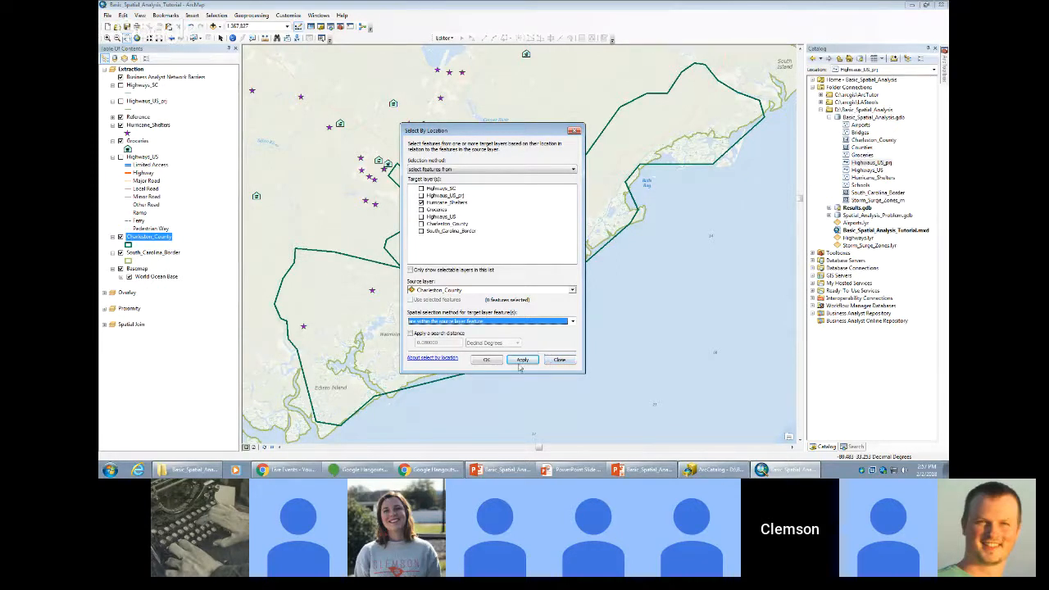
Uncover the county on the map and apply the location query to select the shelters within Charleston County.
click(572, 321)
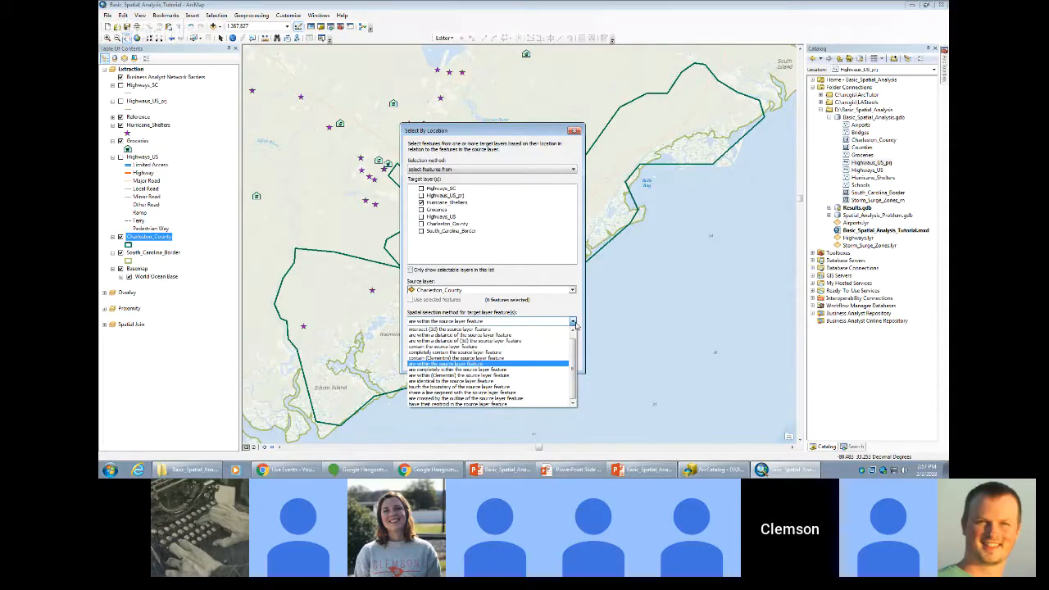
click(573, 322)
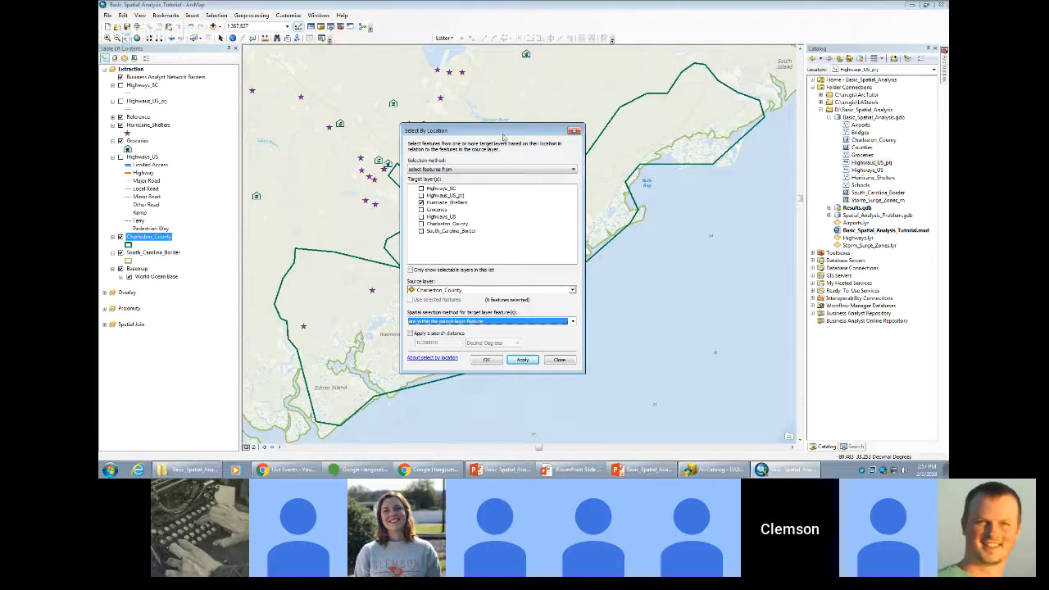
drag(514, 135, 690, 144)
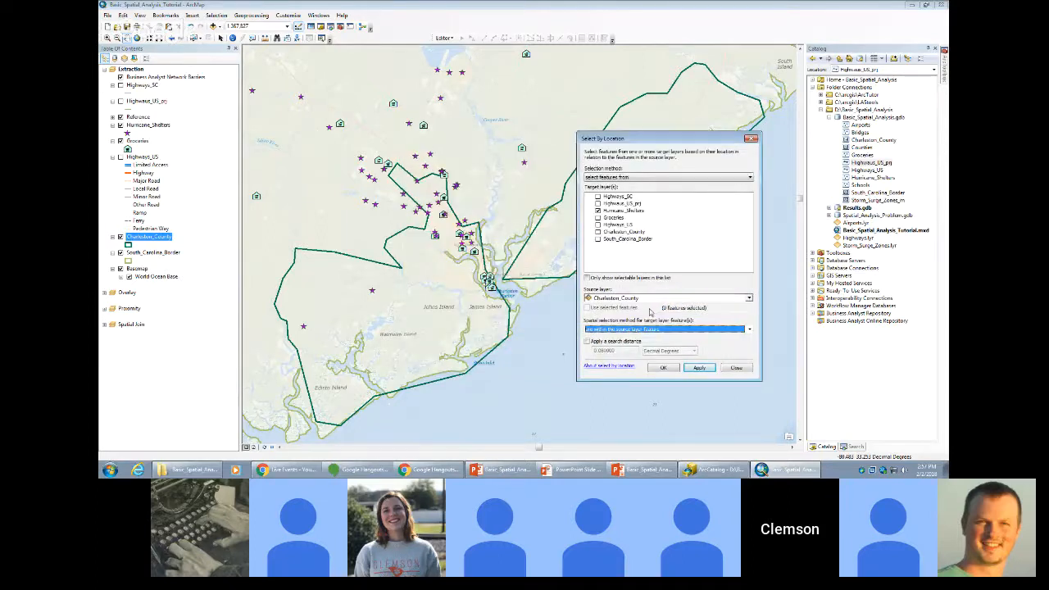
click(699, 367)
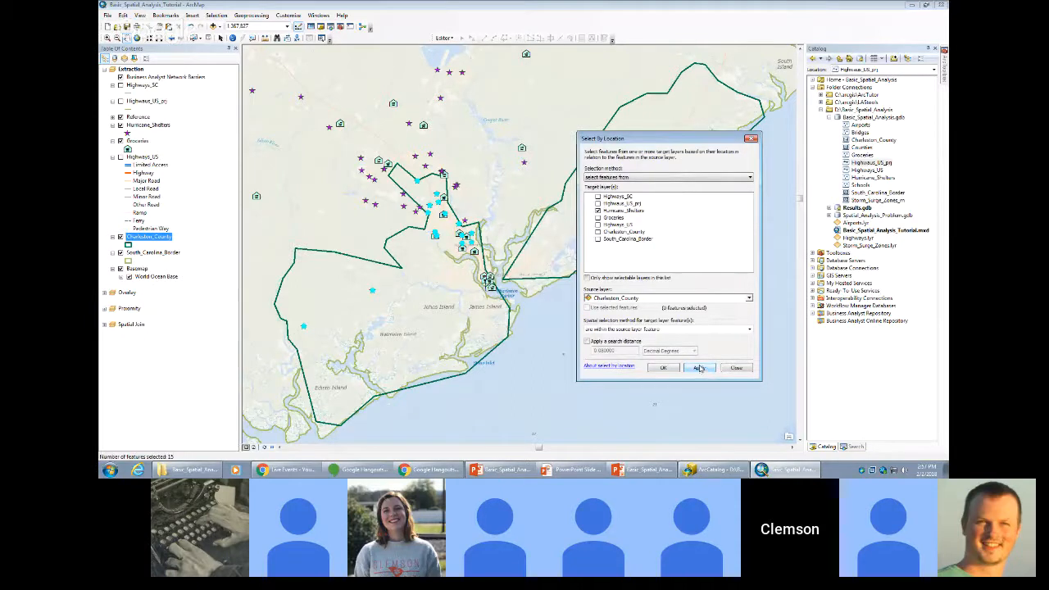
Change the location query's selection method to "select from the currently selected features in", keeping the map visible.
drag(676, 138, 703, 172)
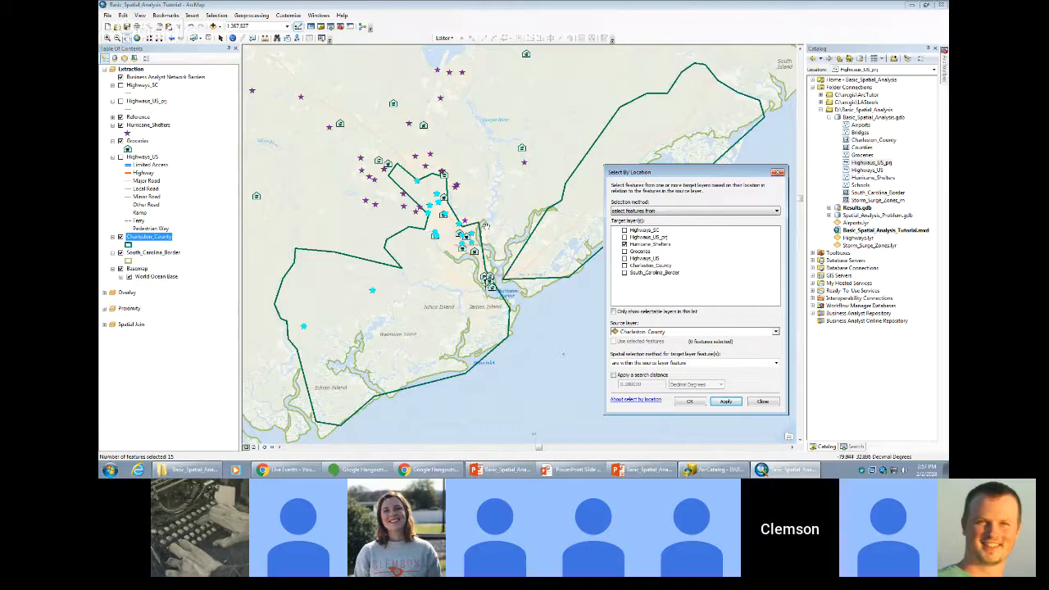
click(639, 214)
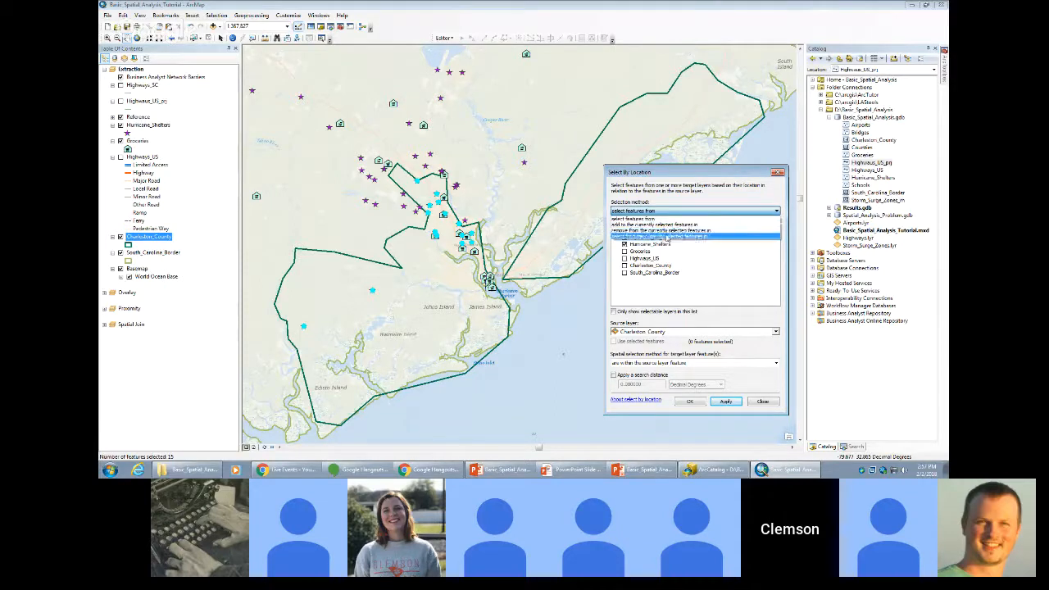
click(660, 236)
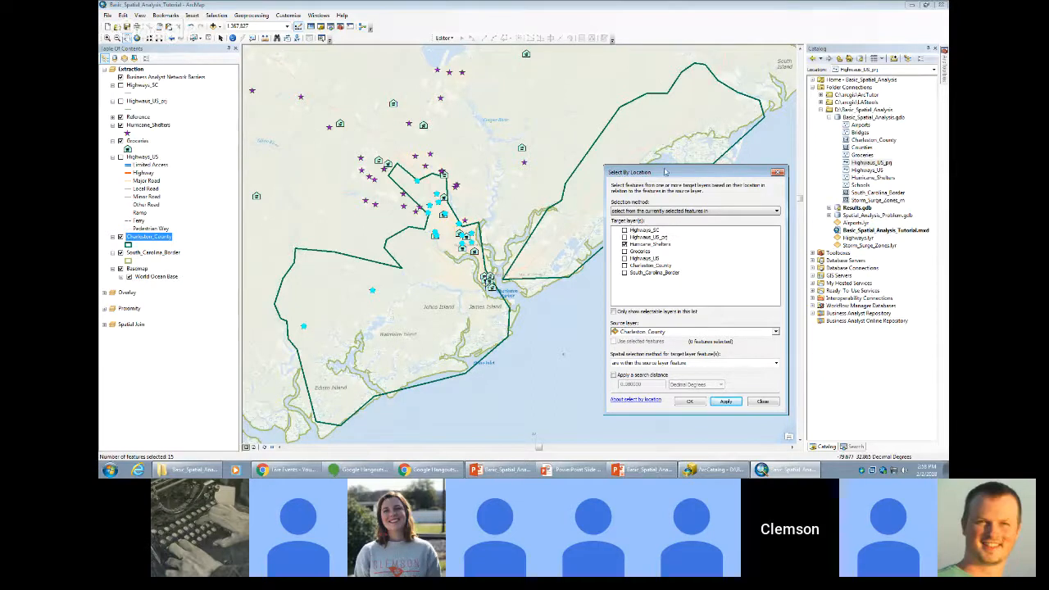
drag(662, 172, 646, 132)
click(653, 169)
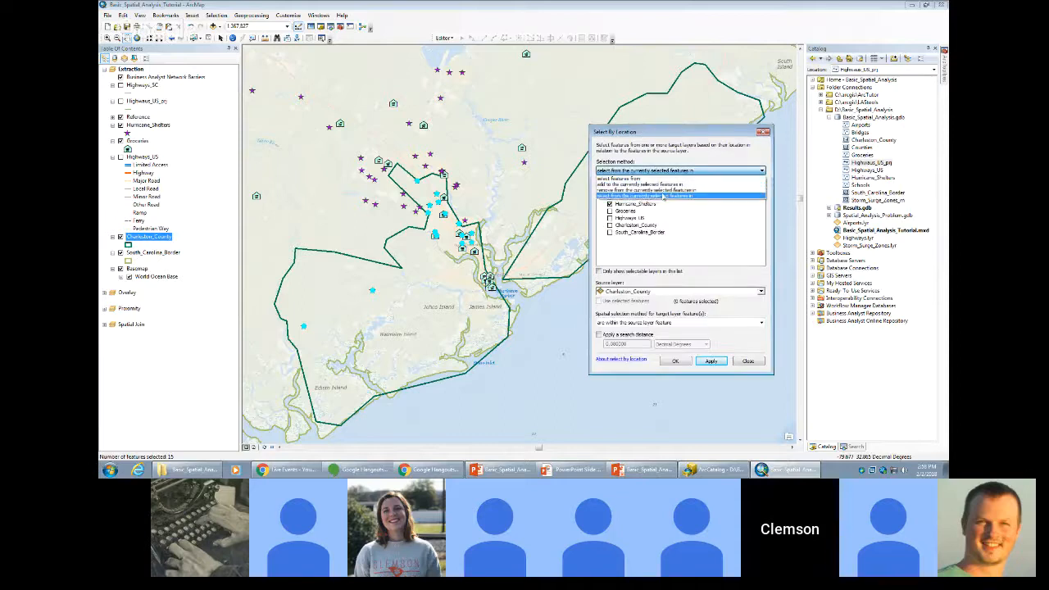
click(663, 198)
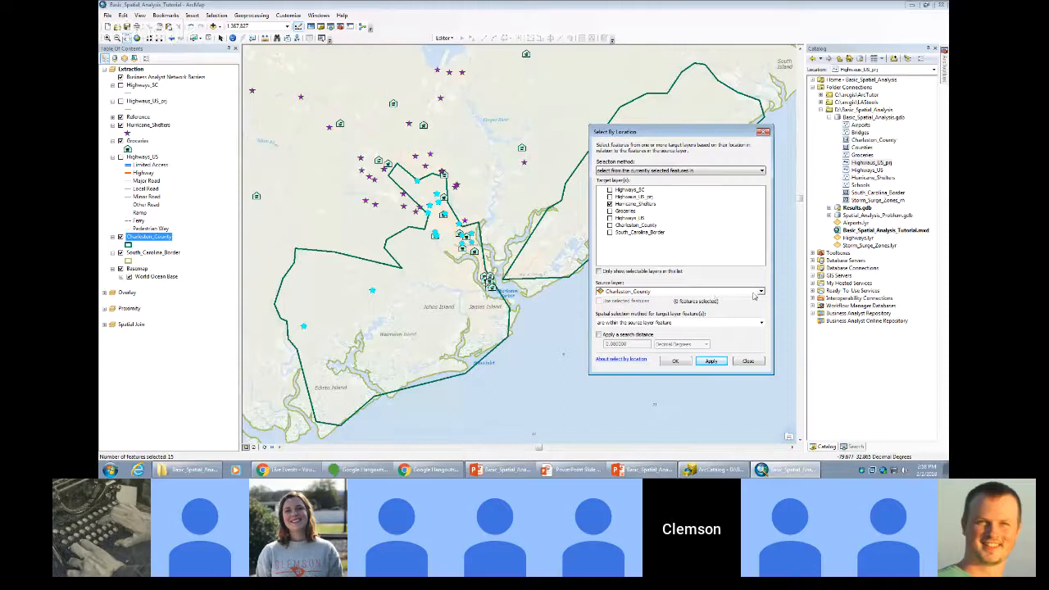
Set Groceries as the source layer and "are within a distance of the source layer feature" as the spatial selection method.
click(761, 293)
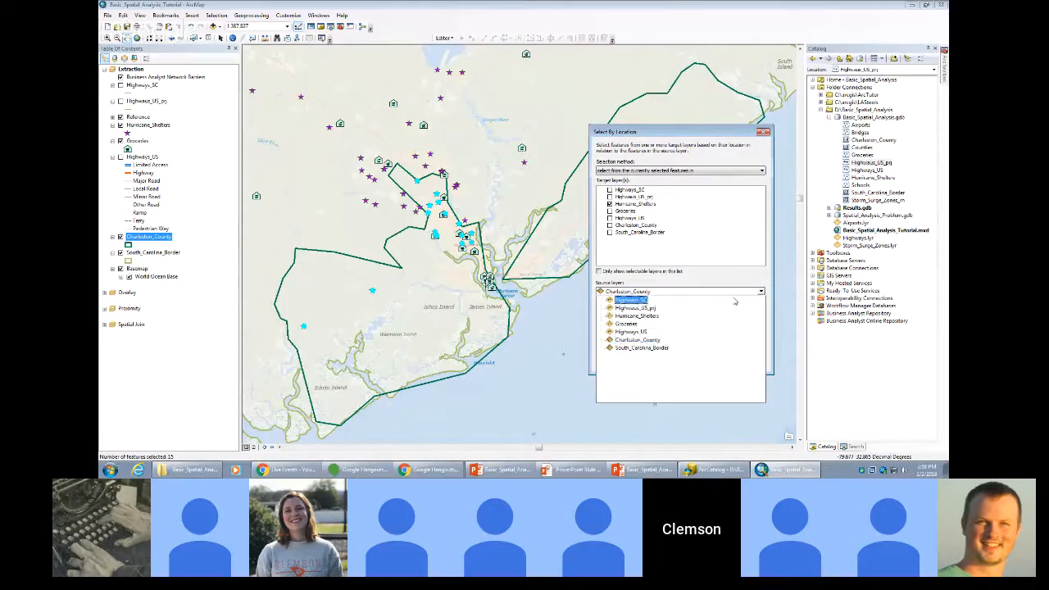
click(626, 324)
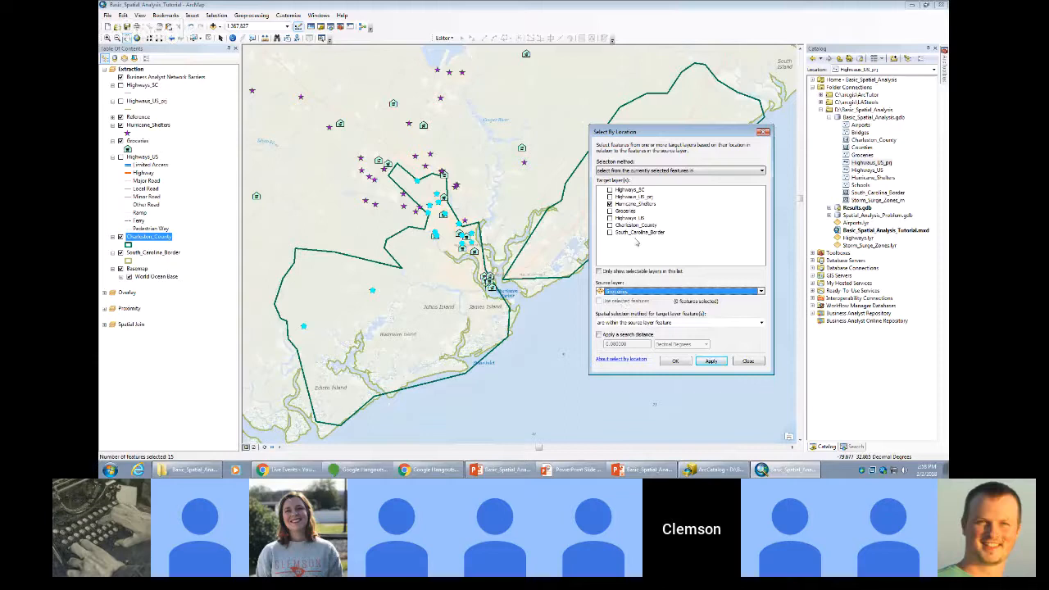
click(761, 324)
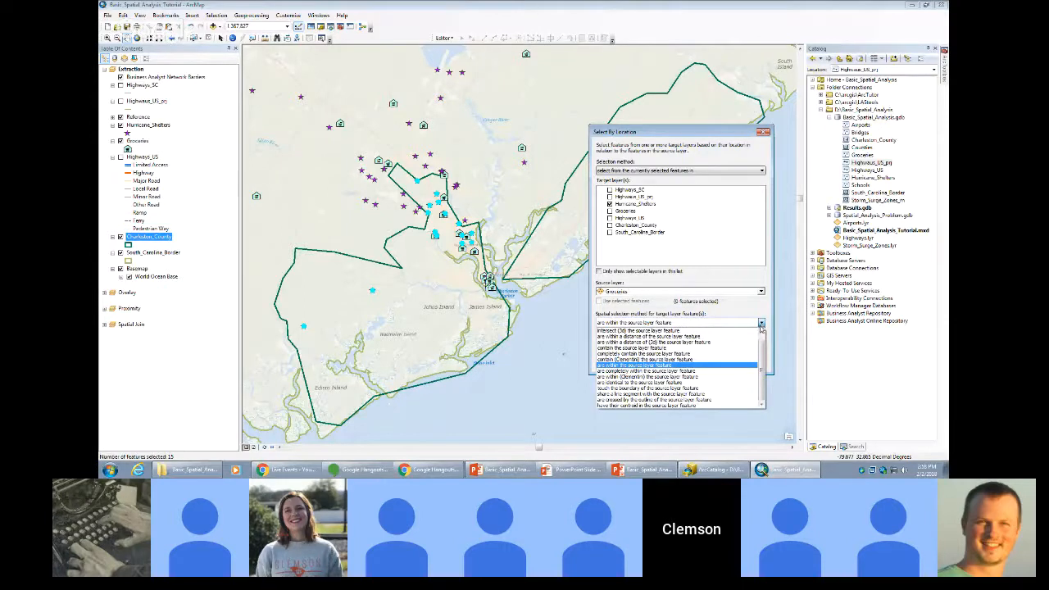
scroll(759, 351, up, 1)
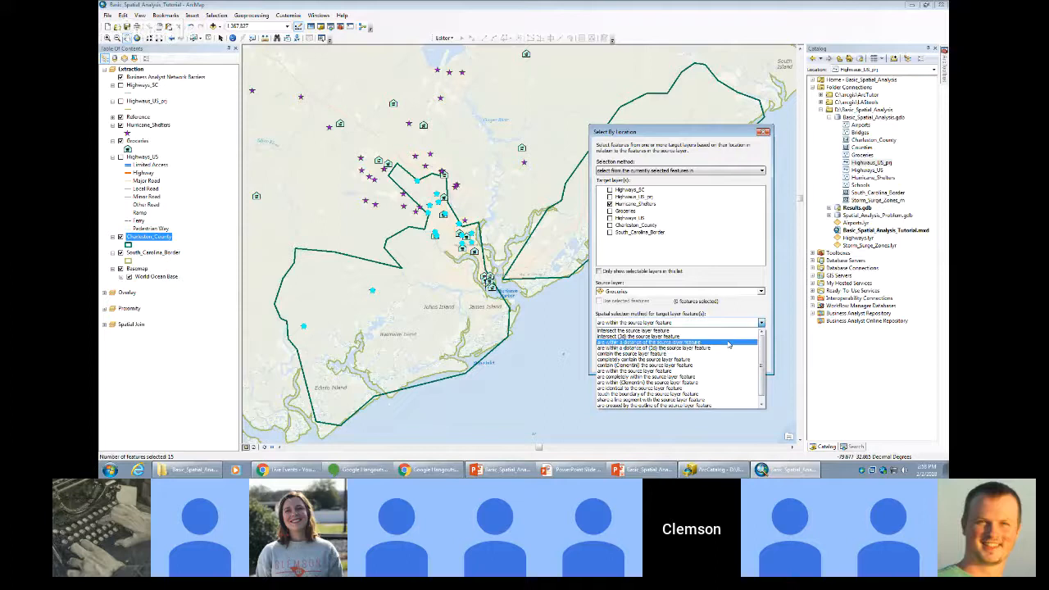
click(728, 342)
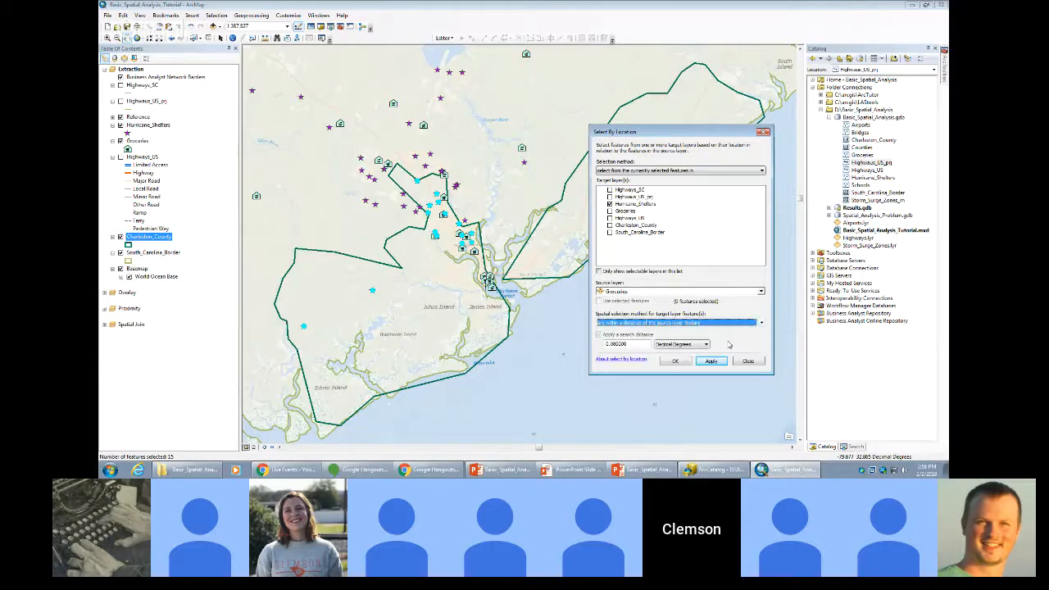
Set the search distance to 0.5 miles, apply the query to the selected hurricane shelters, and close Select By Location.
click(637, 343)
click(666, 344)
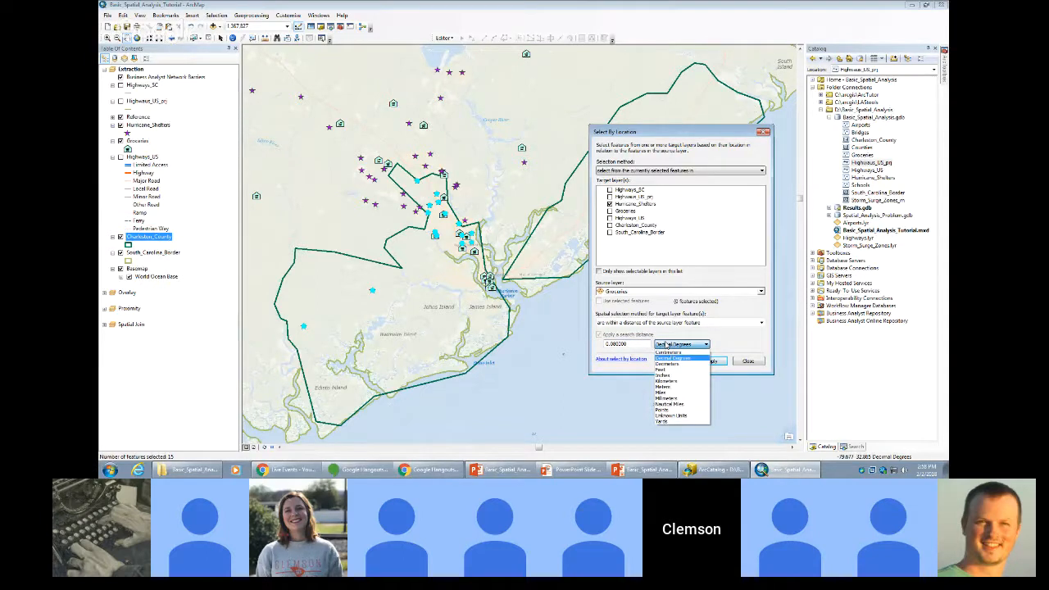
click(696, 391)
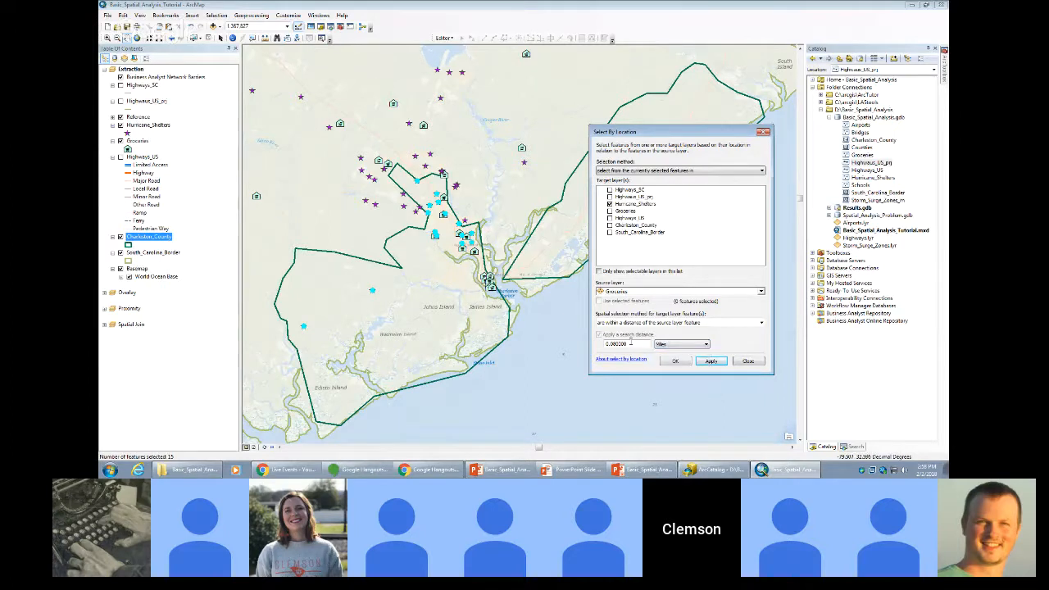
drag(636, 344, 596, 345)
text(0.5)
click(711, 362)
click(748, 362)
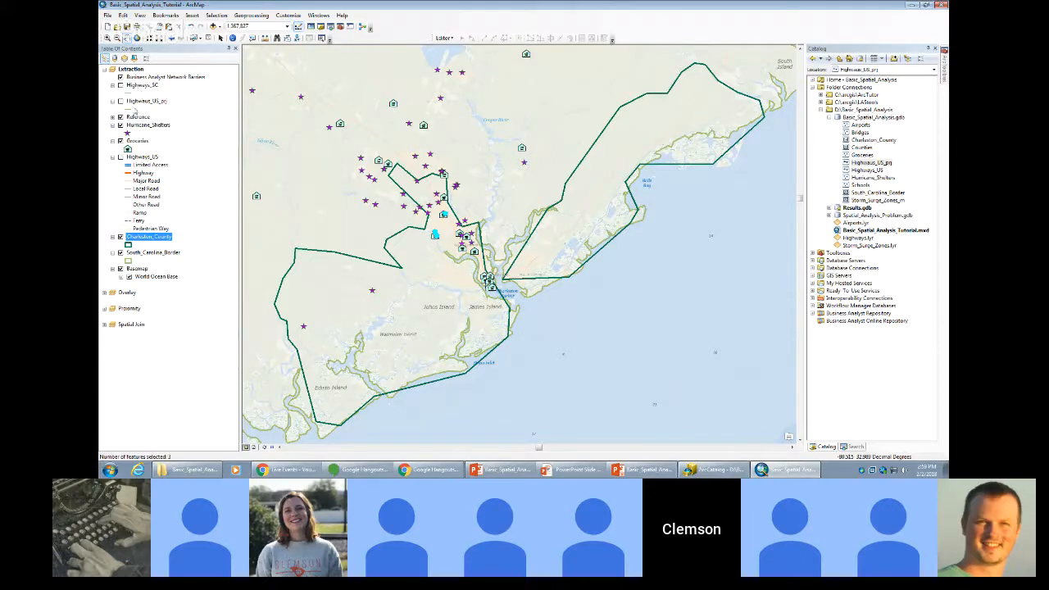
Open the Hurricane_Shelters attribute table and examine the Capacity field's statistics, especially the sum, for the selected shelters.
right_click(144, 125)
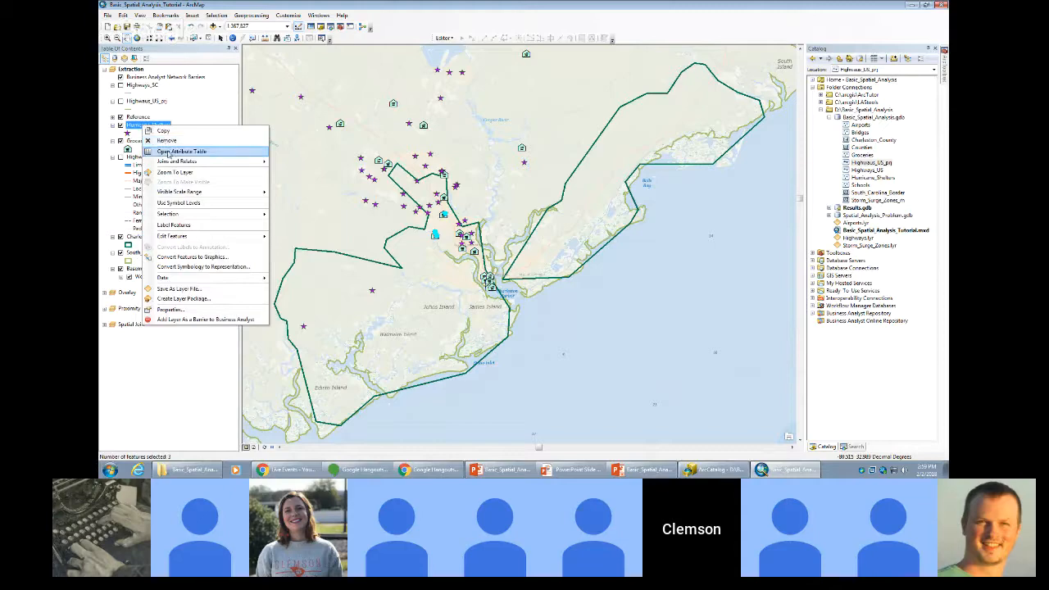
click(168, 150)
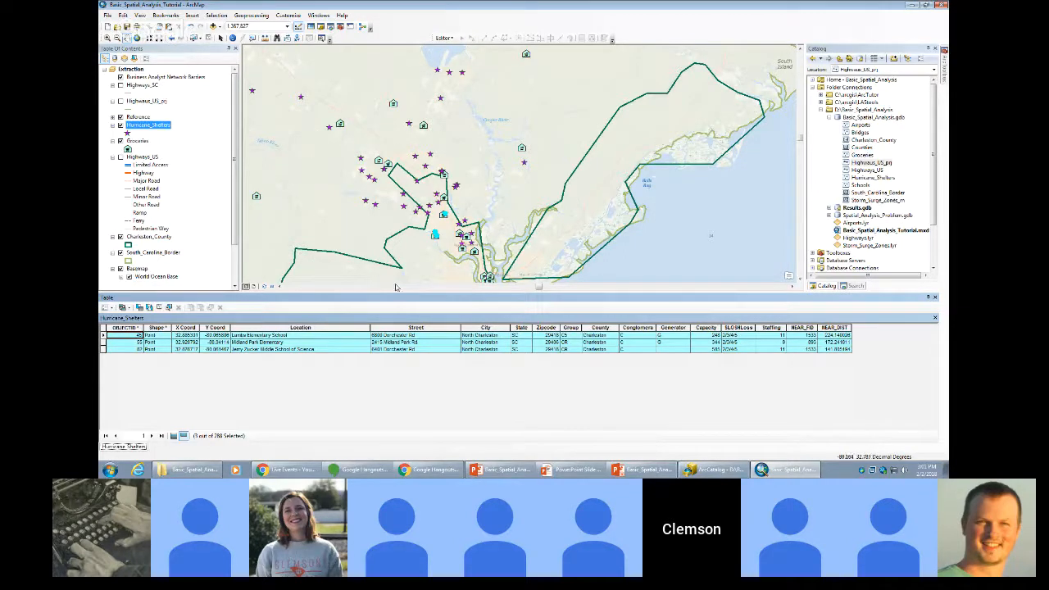
click(705, 327)
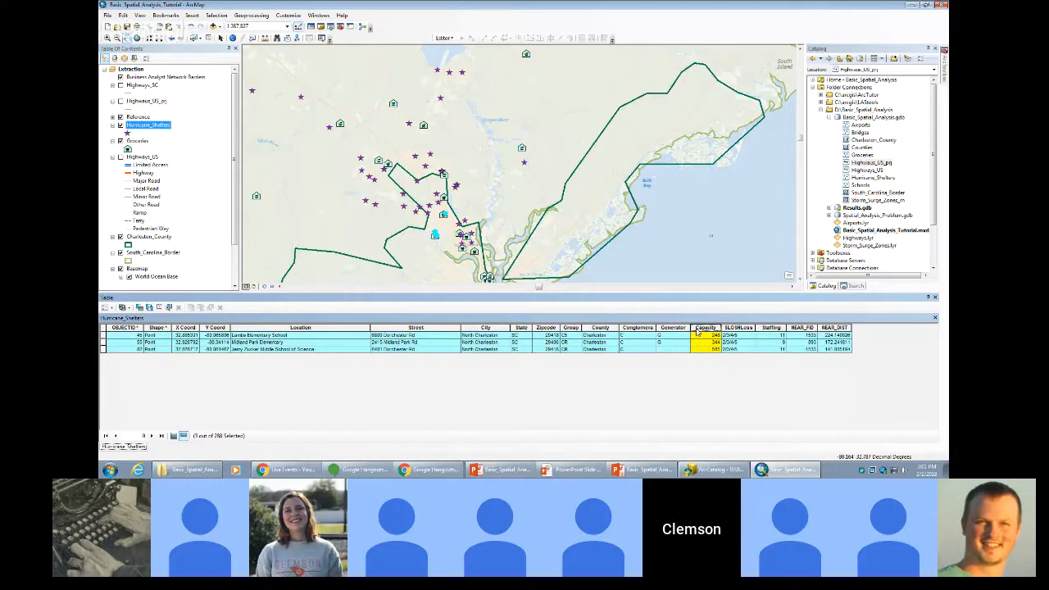
right_click(699, 330)
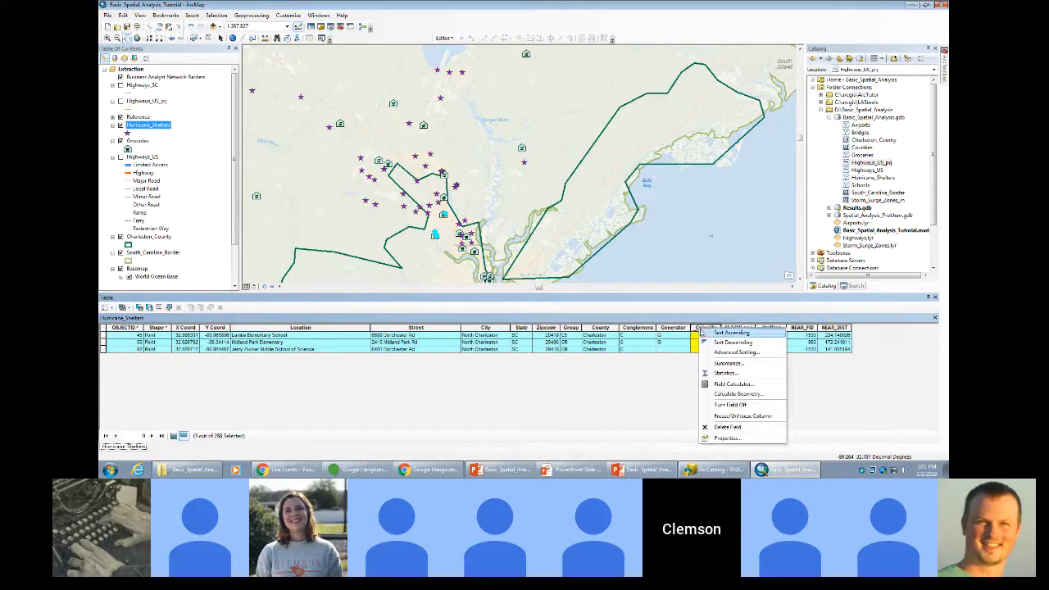
click(703, 372)
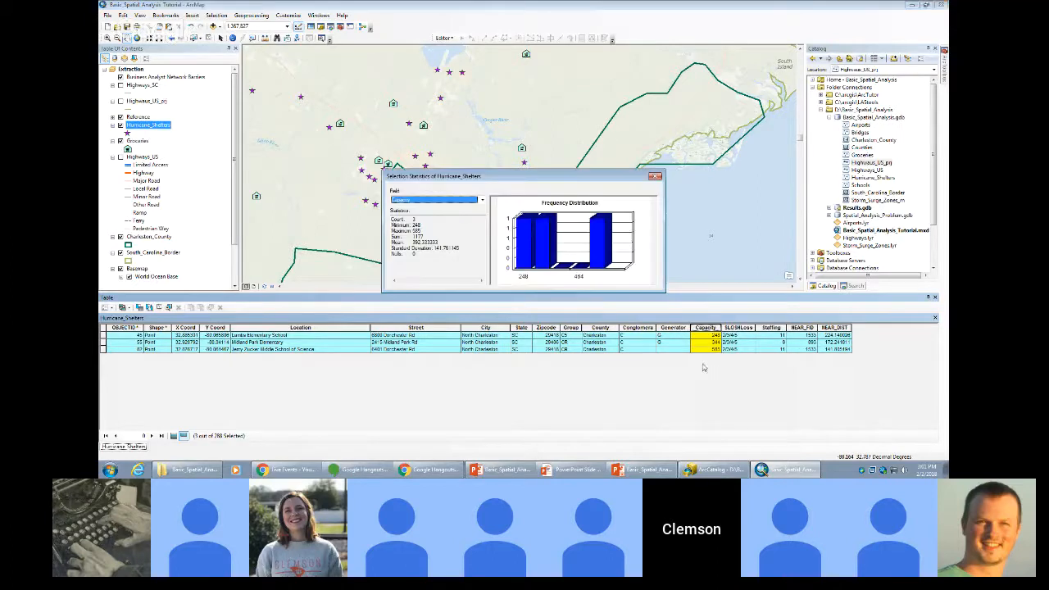
drag(432, 237, 412, 236)
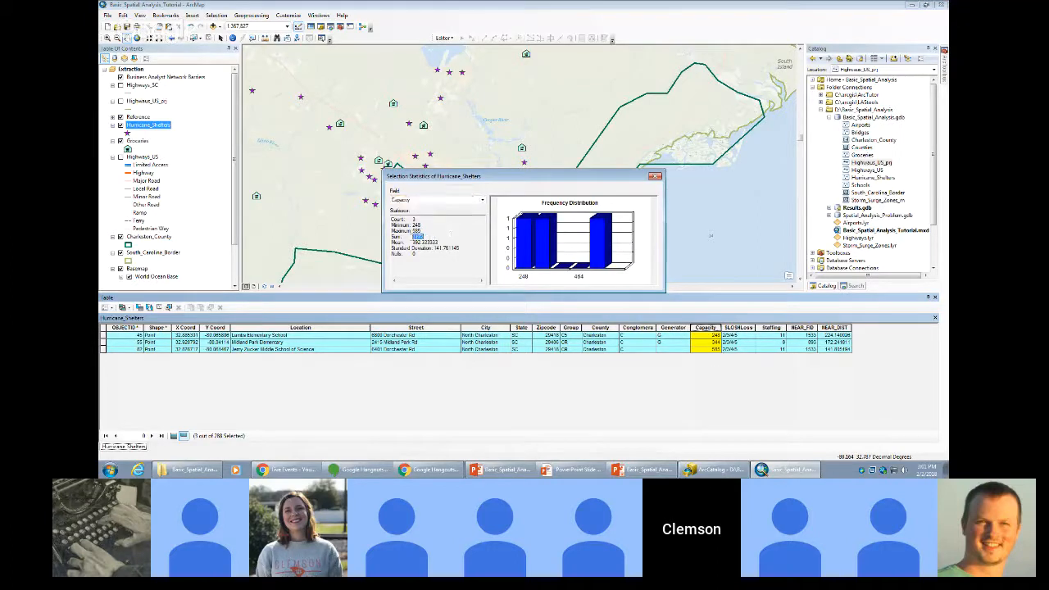
click(447, 234)
click(655, 177)
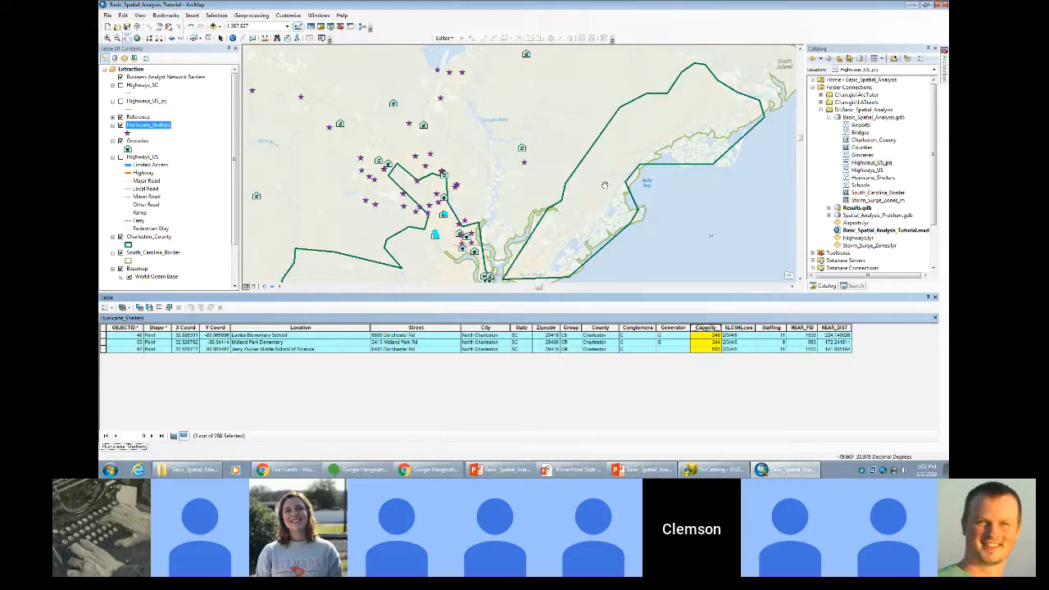
Switch to the Basic Spatial Analysis presentation in PowerPoint.
click(638, 470)
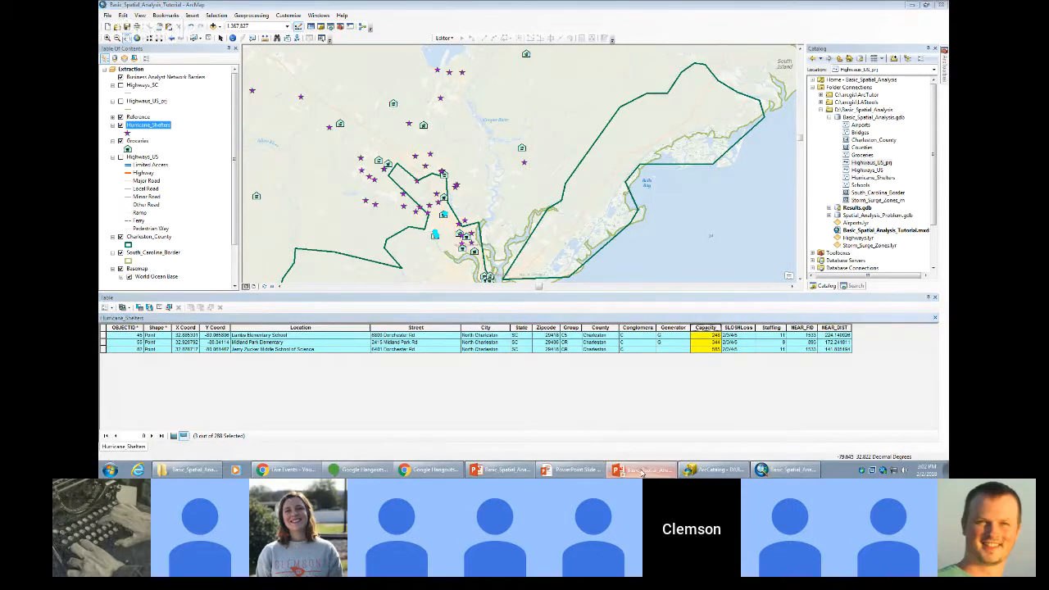
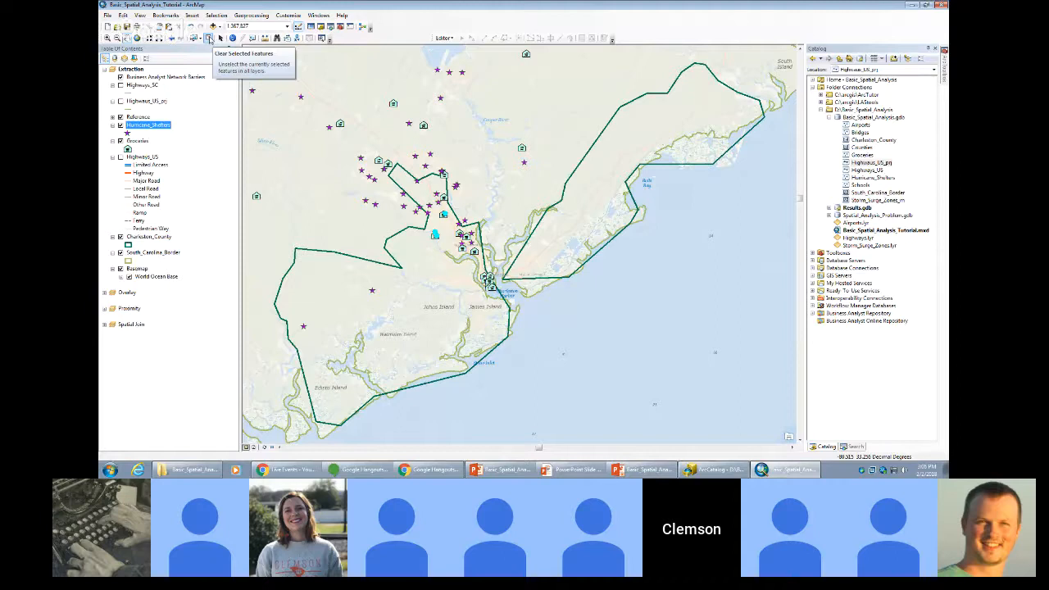
Clear the selected features in all layers and make Overlay the active data frame, with its layers expanded and Extraction collapsed.
click(209, 40)
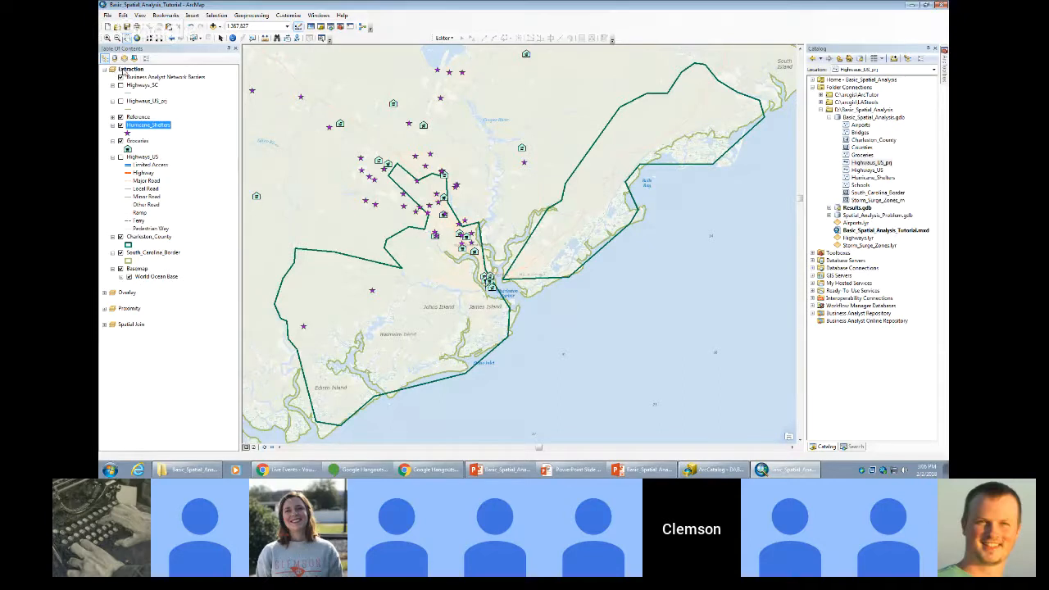
click(104, 70)
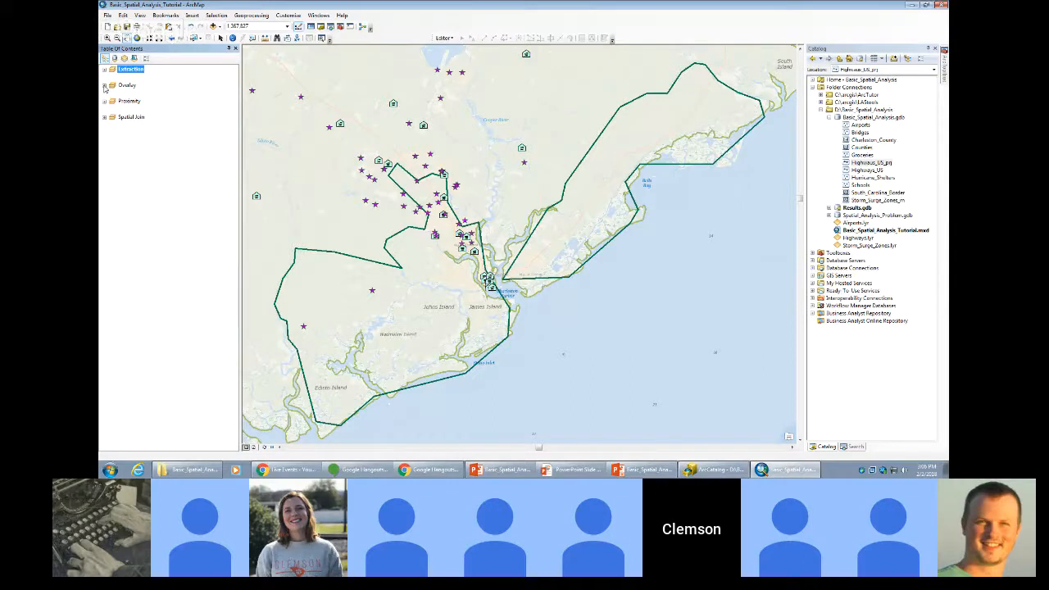
click(104, 85)
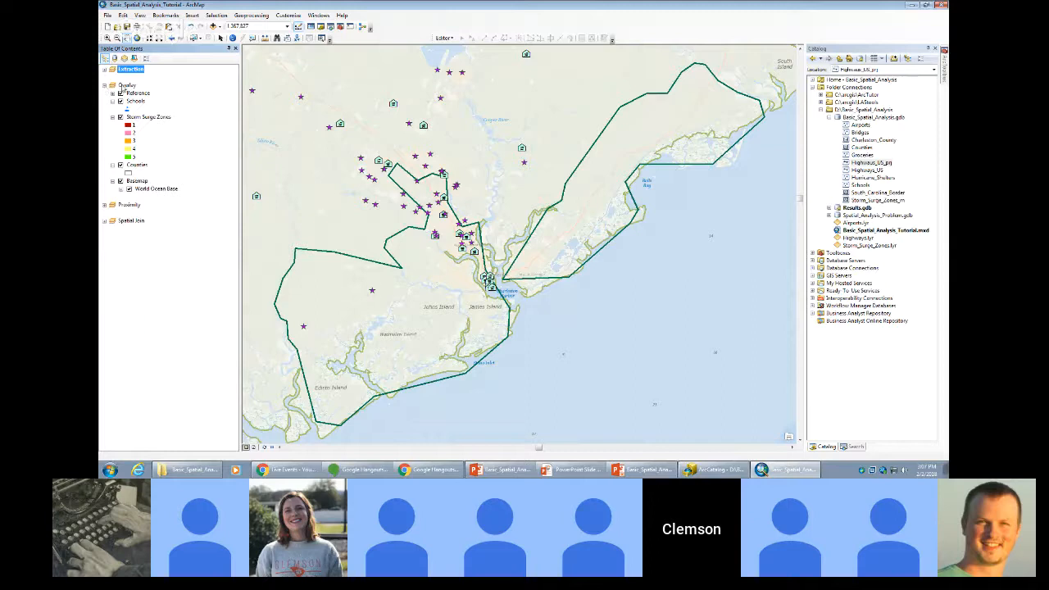
right_click(126, 85)
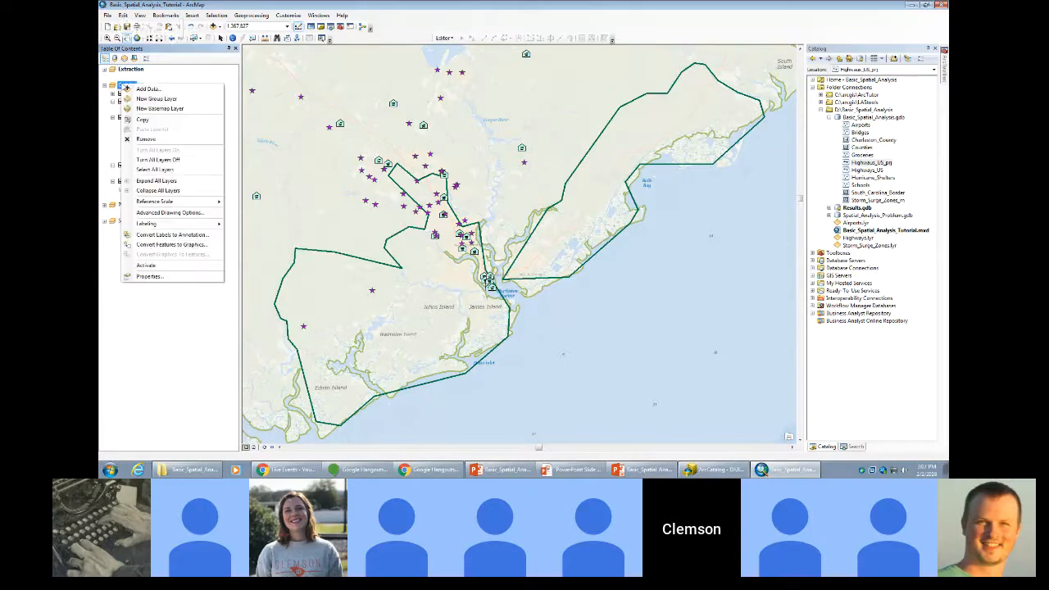
click(181, 264)
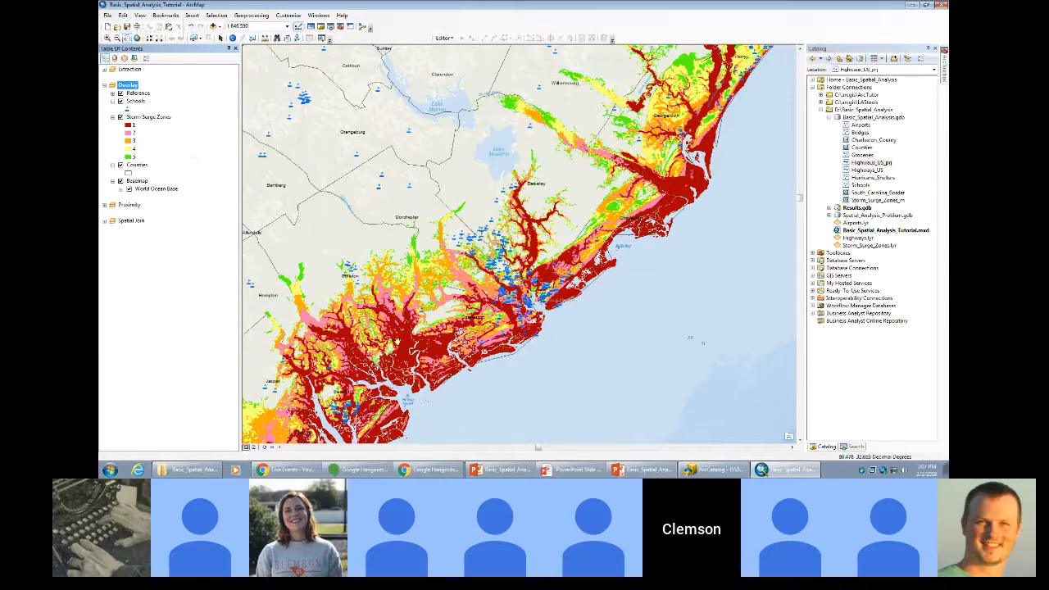
Examine the storm surge zones around Charleston and the Zone field in the Storm Surge Zones attribute table.
scroll(484, 282, up, 5)
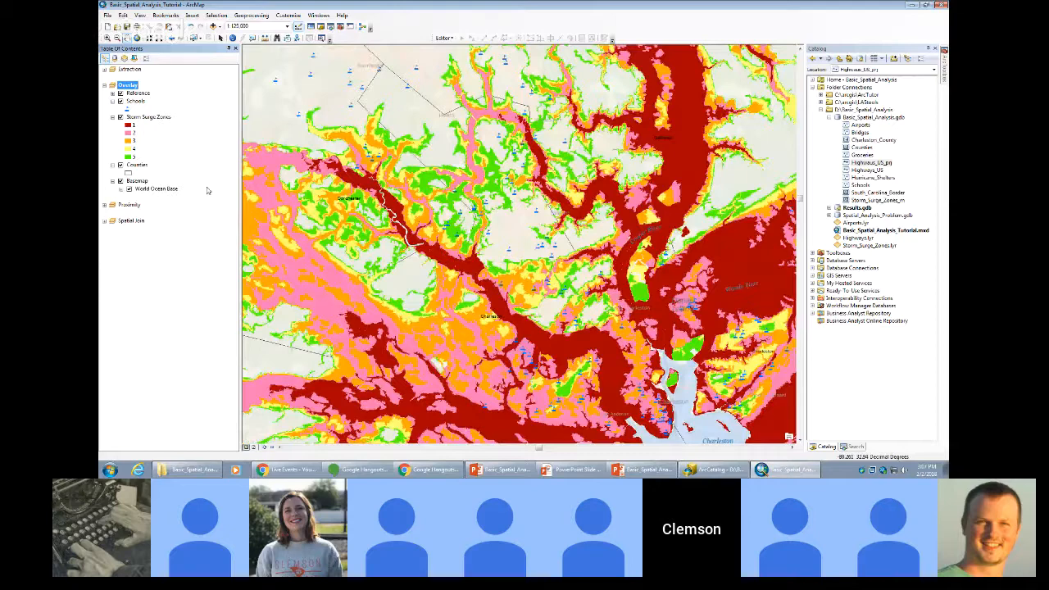
right_click(136, 117)
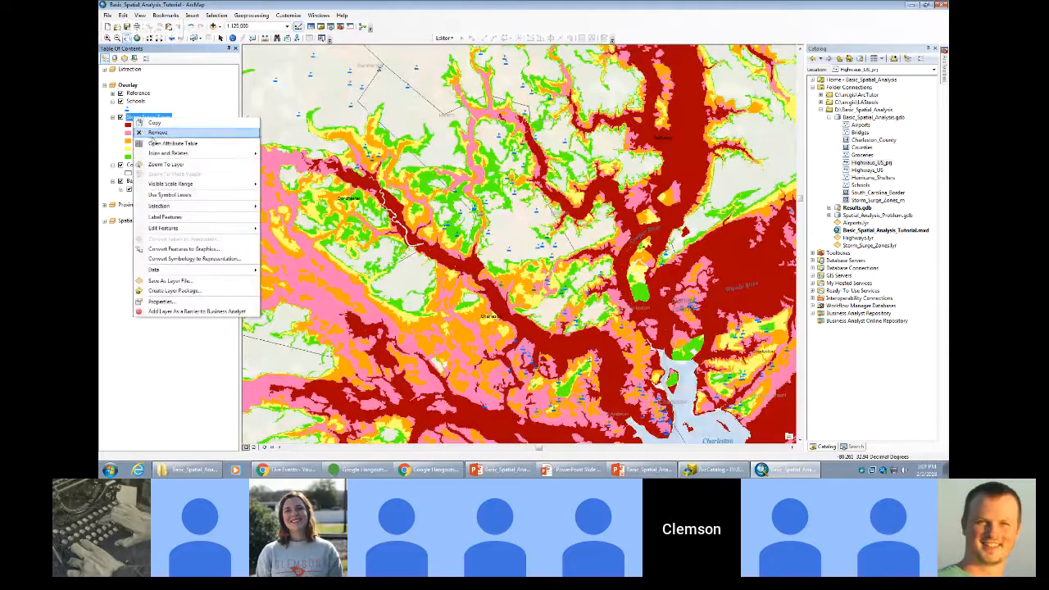
click(168, 144)
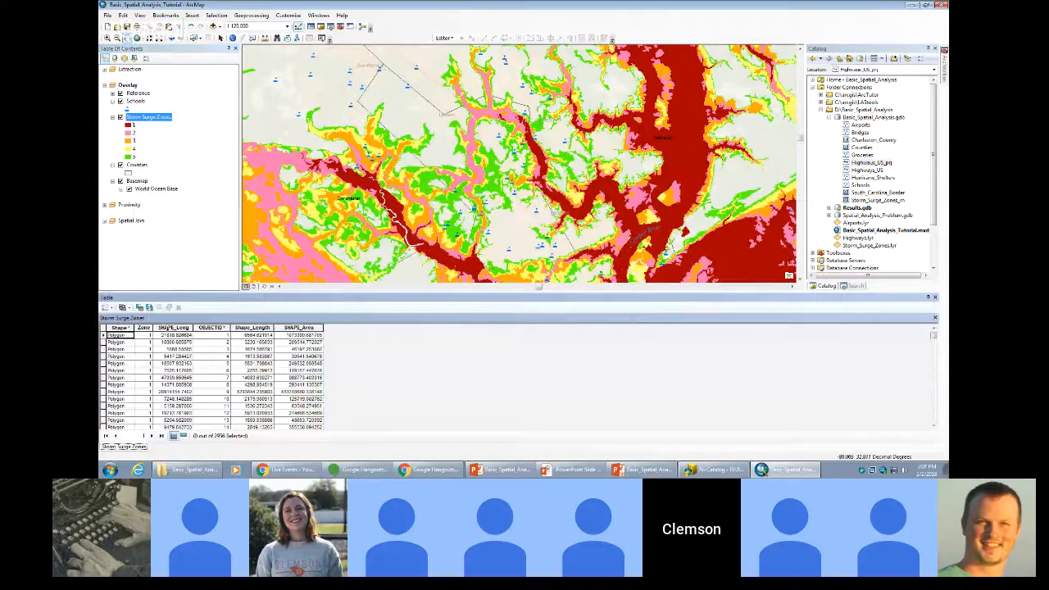
click(144, 328)
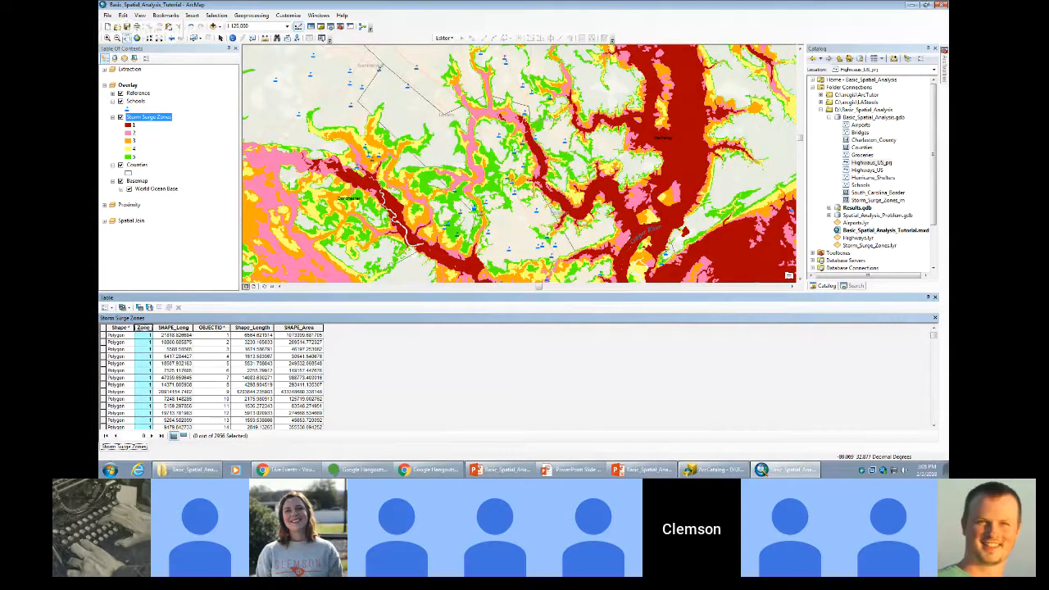
click(935, 297)
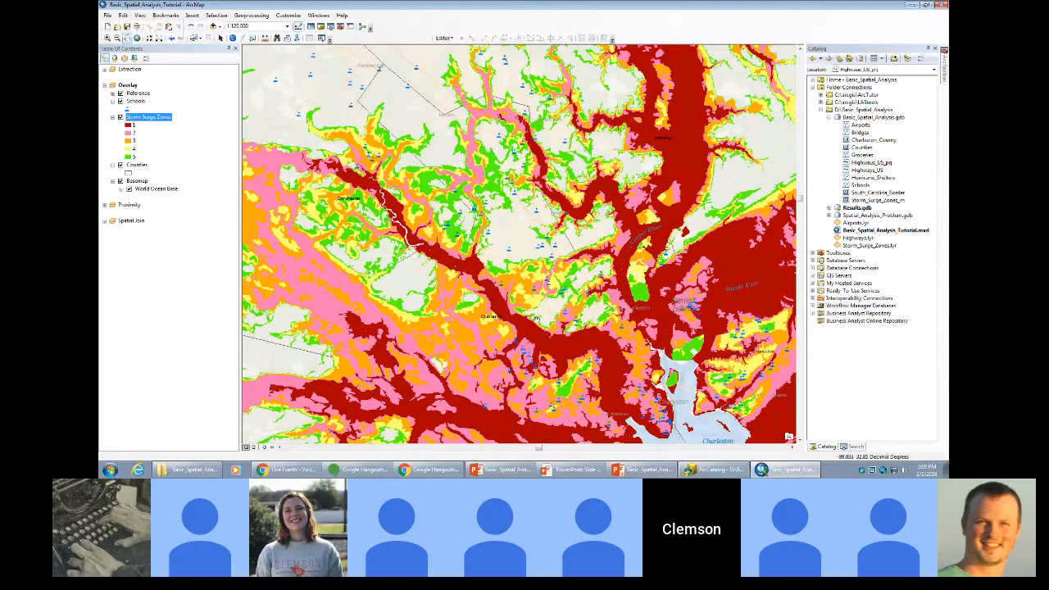
Start the Intersect geoprocessing tool and add Schools and Storm Surge Zones as its input features.
click(256, 17)
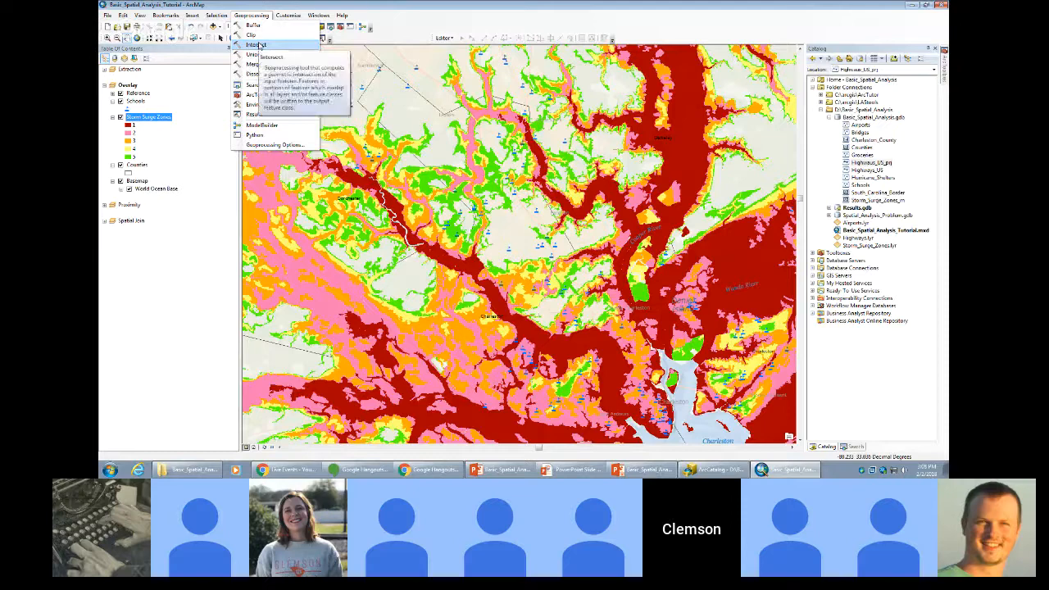
click(256, 44)
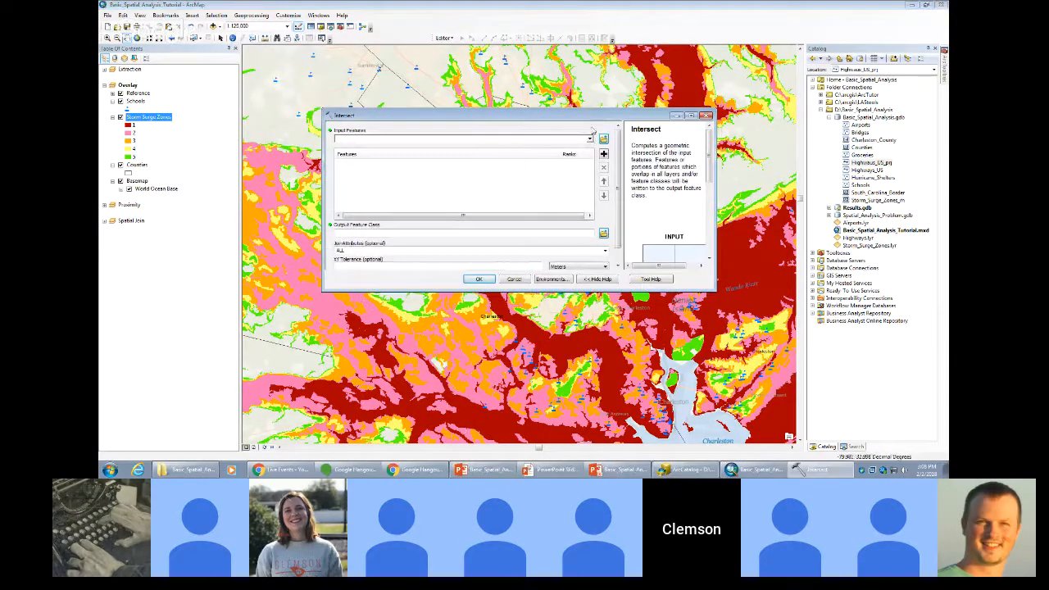
drag(597, 290, 597, 385)
drag(570, 113, 514, 76)
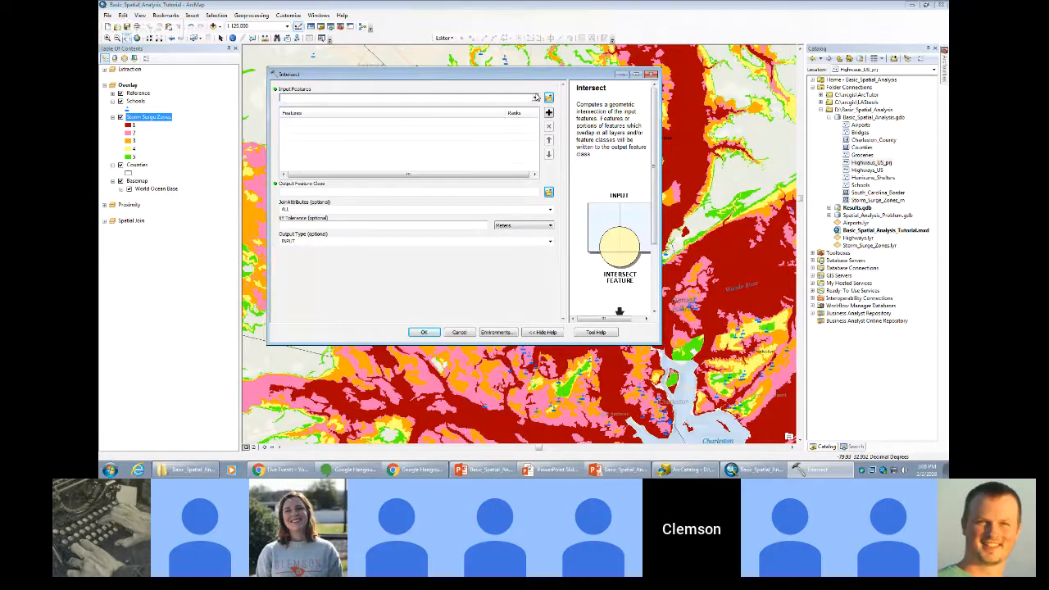
click(535, 98)
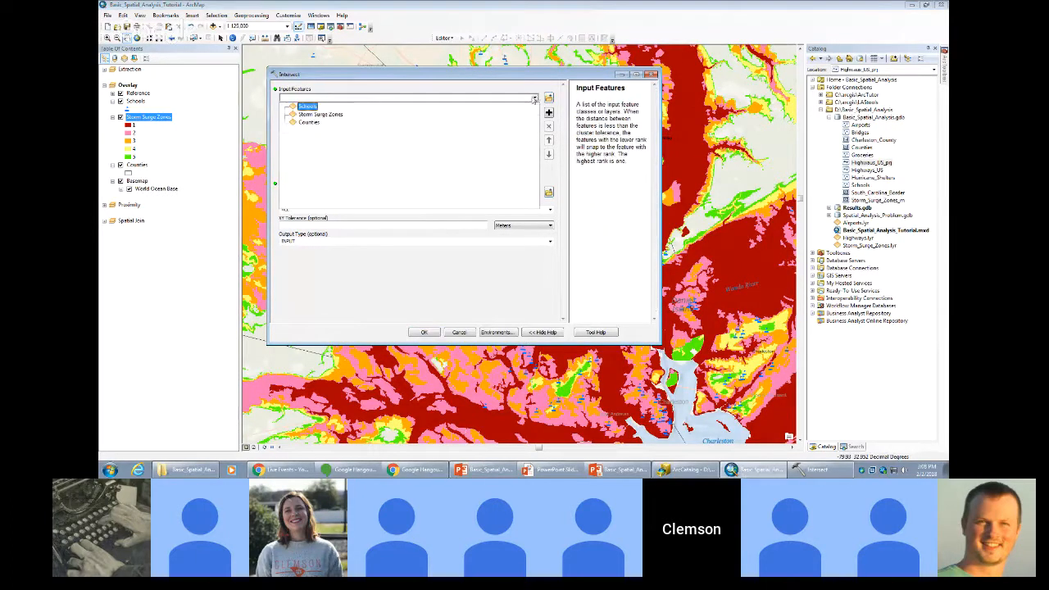
click(303, 108)
click(535, 99)
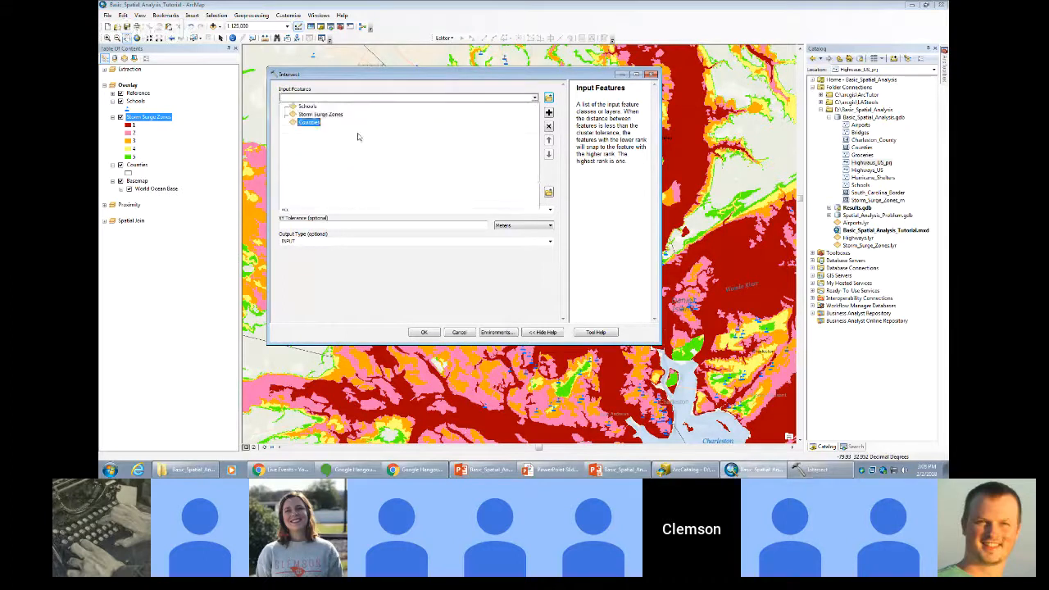
click(335, 116)
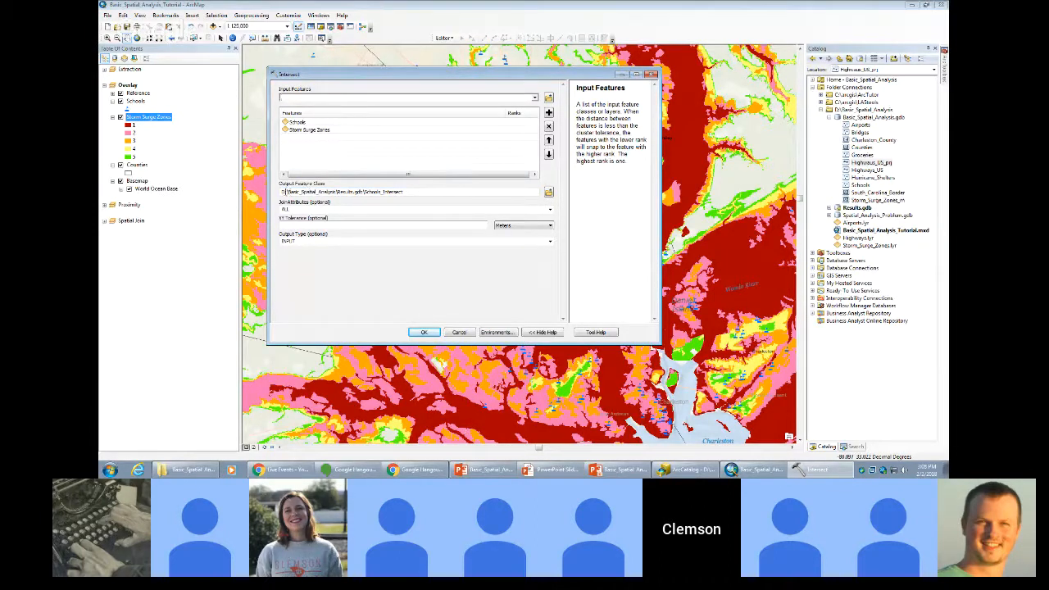
Name the output feature class Schools_Surge_Intersect in Results.gdb and run the intersection.
drag(283, 191, 366, 194)
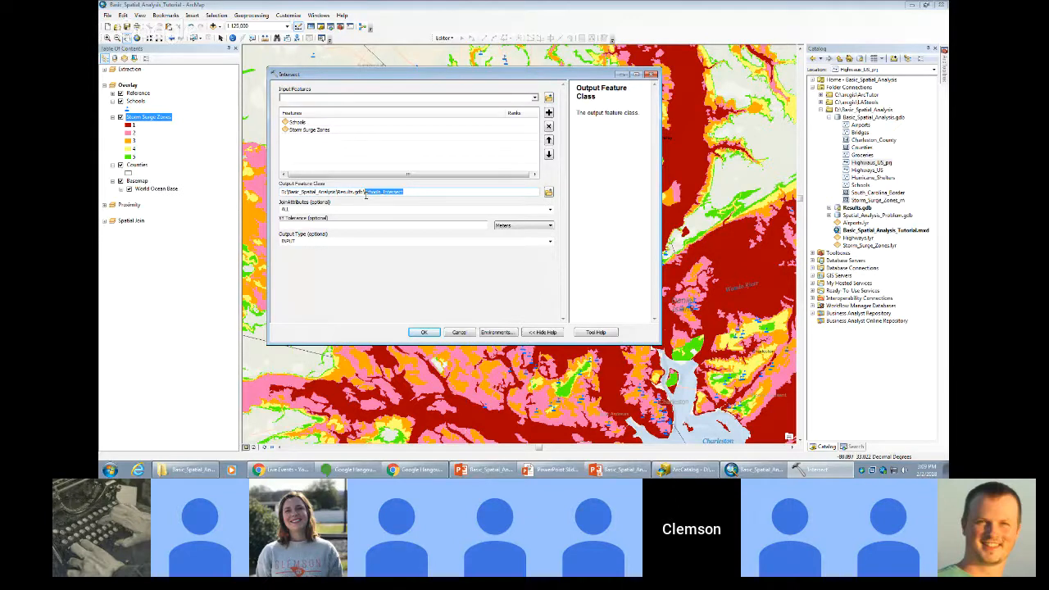
click(404, 191)
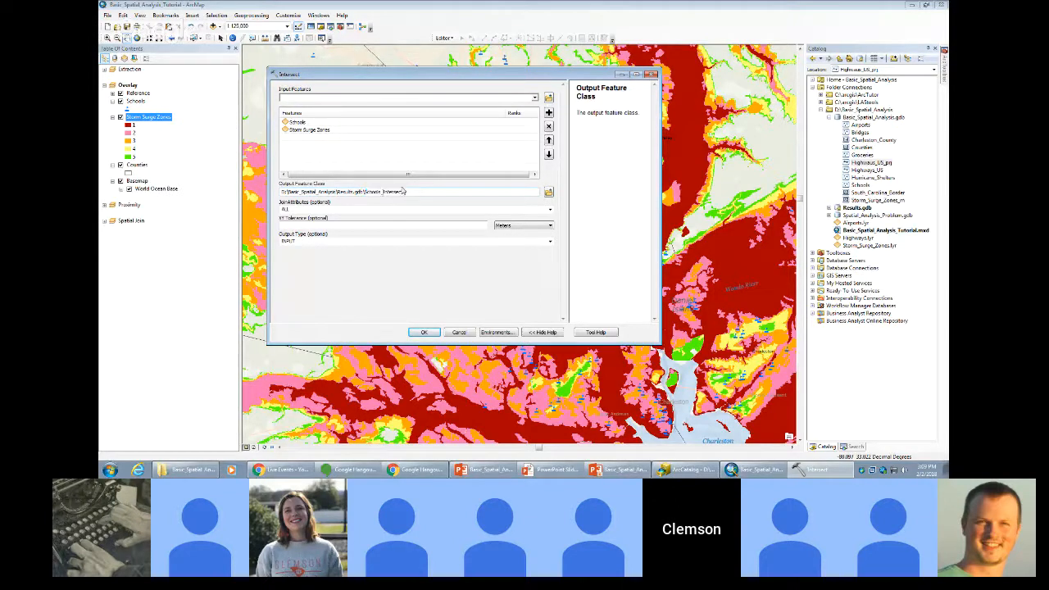
click(382, 192)
text(Surge_)
click(424, 332)
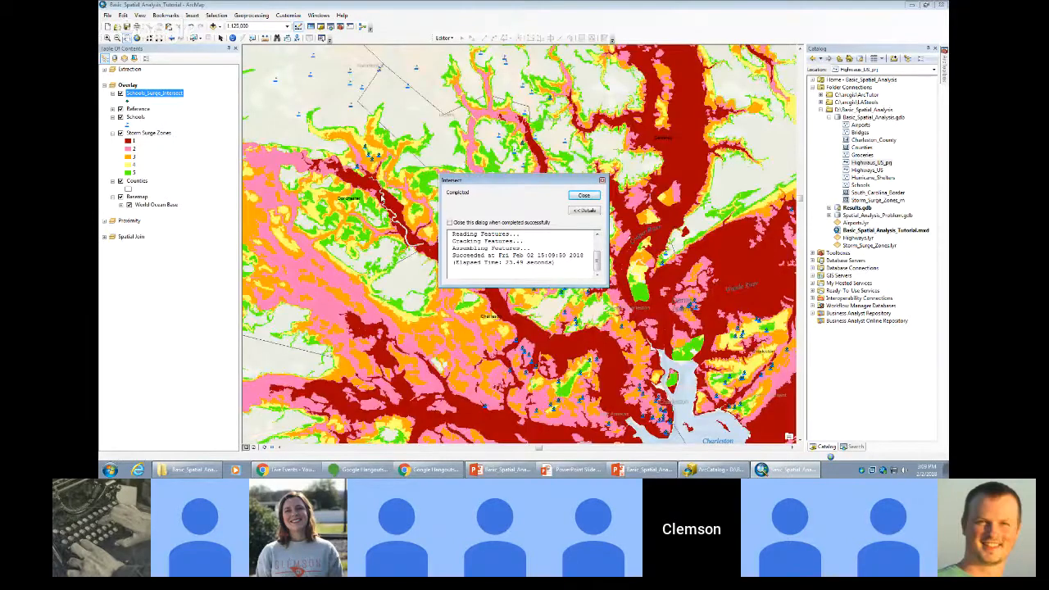
click(583, 195)
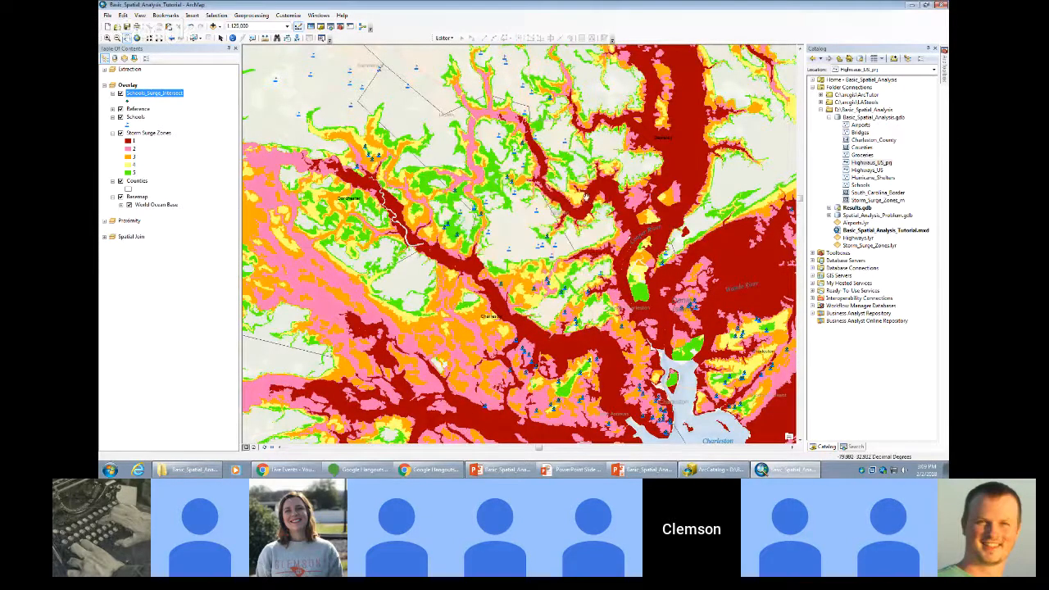
Open the Schools_Surge_Intersect attribute table and examine the school fields alongside the Zone field joined from the storm surge zones.
click(165, 15)
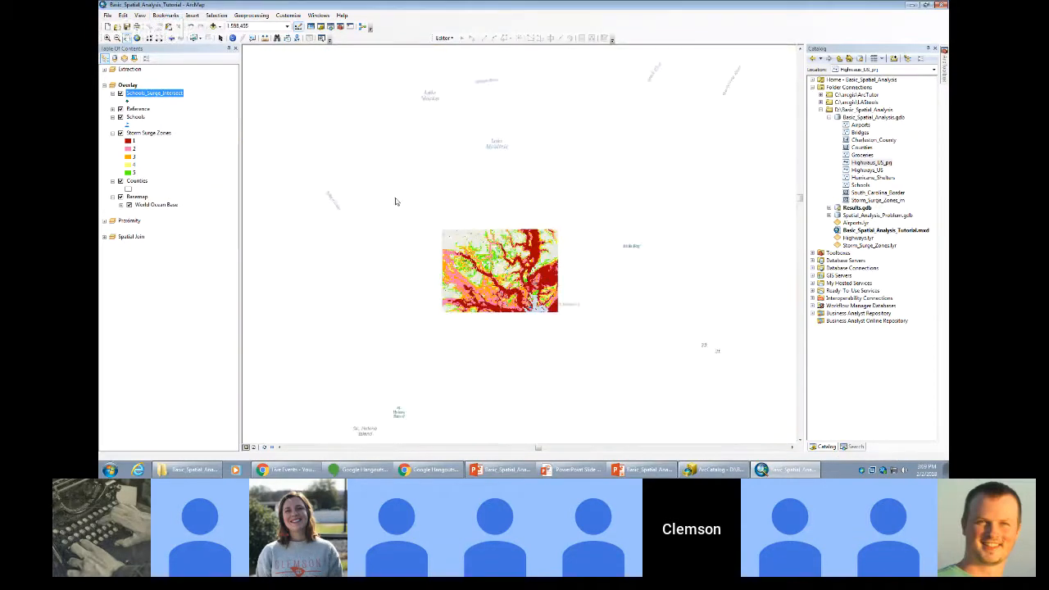
scroll(393, 199, up, 3)
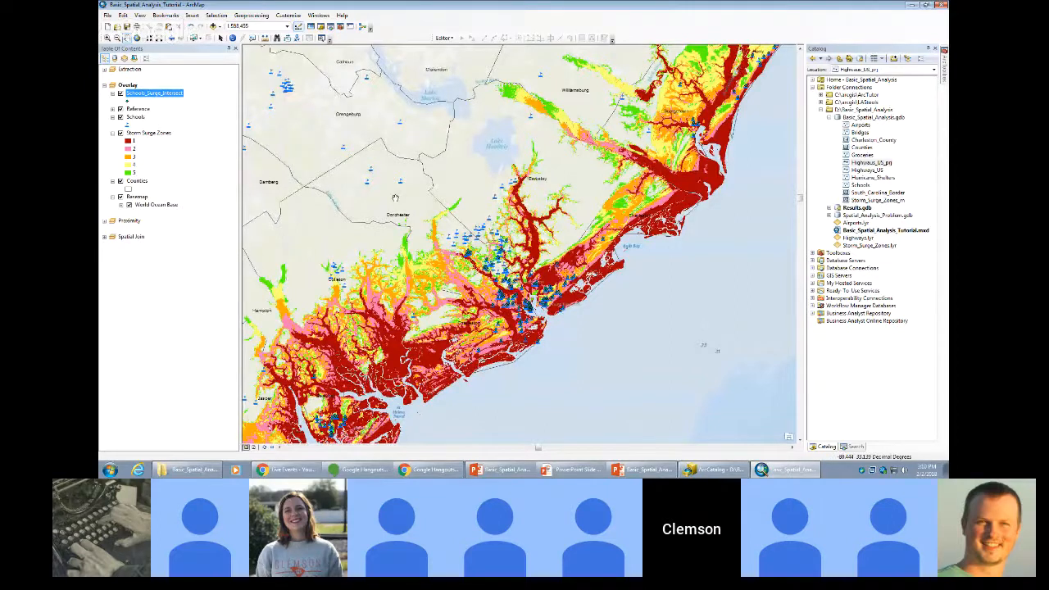
right_click(169, 92)
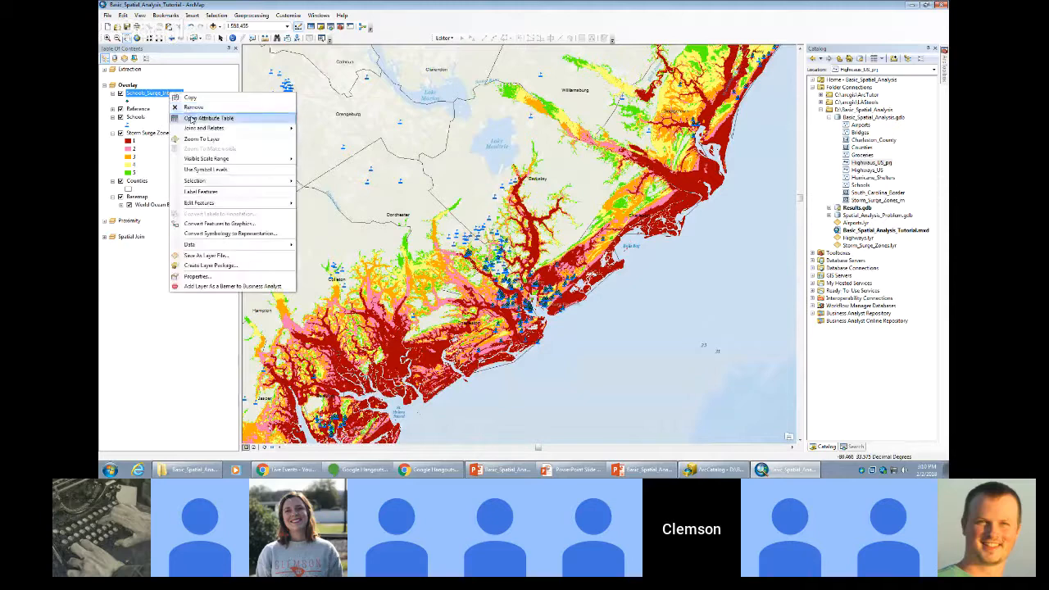
click(191, 119)
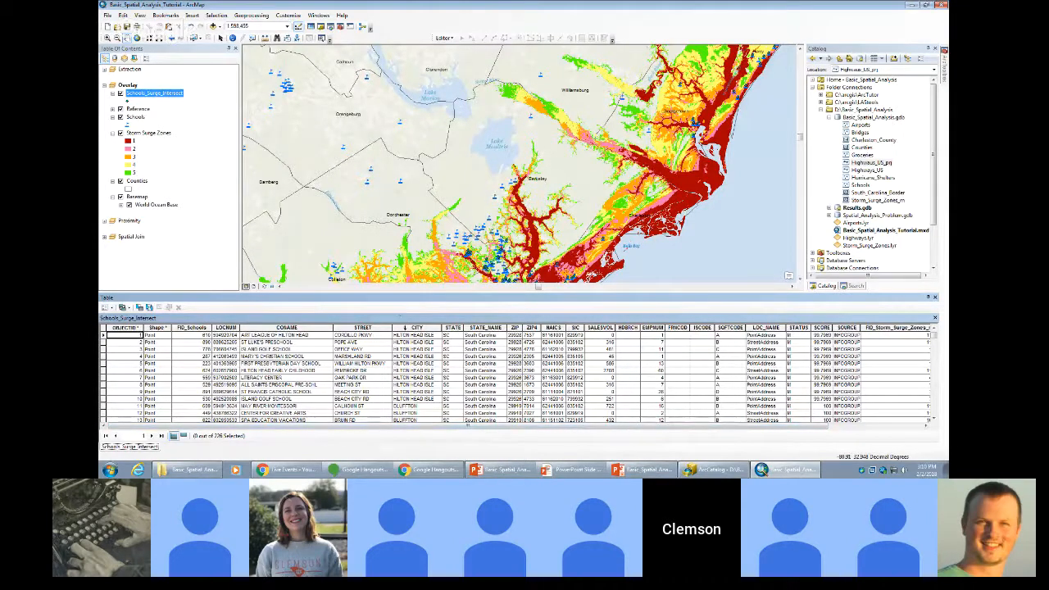
click(413, 327)
drag(506, 426, 615, 436)
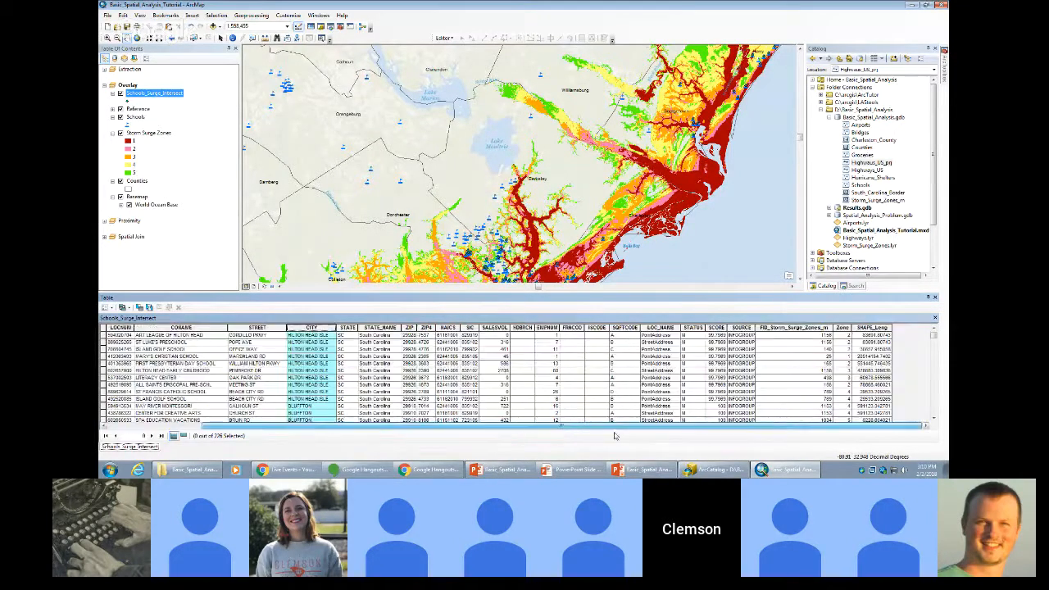
click(844, 327)
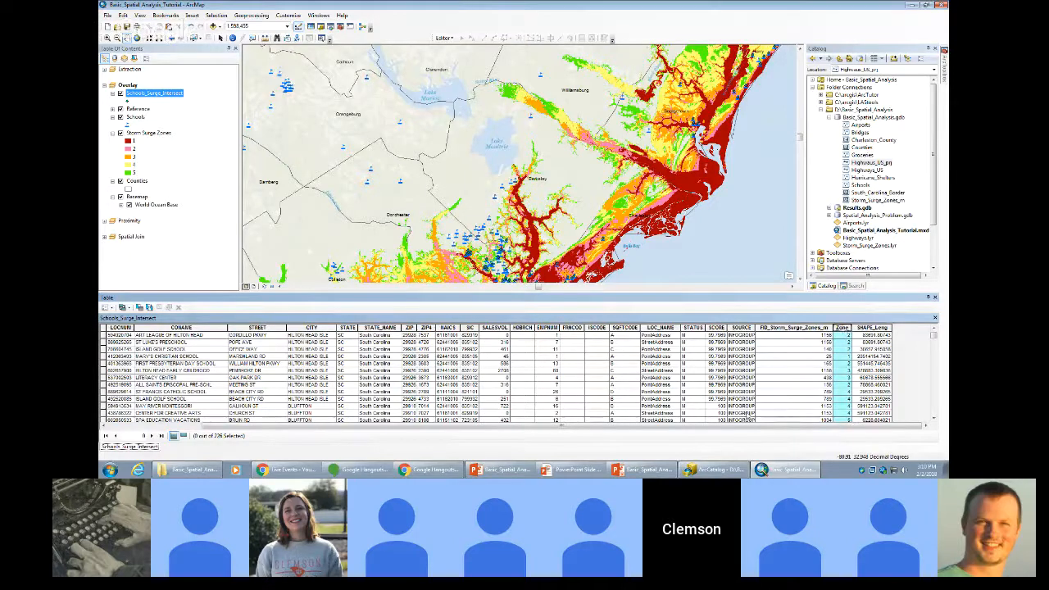
drag(747, 421, 668, 419)
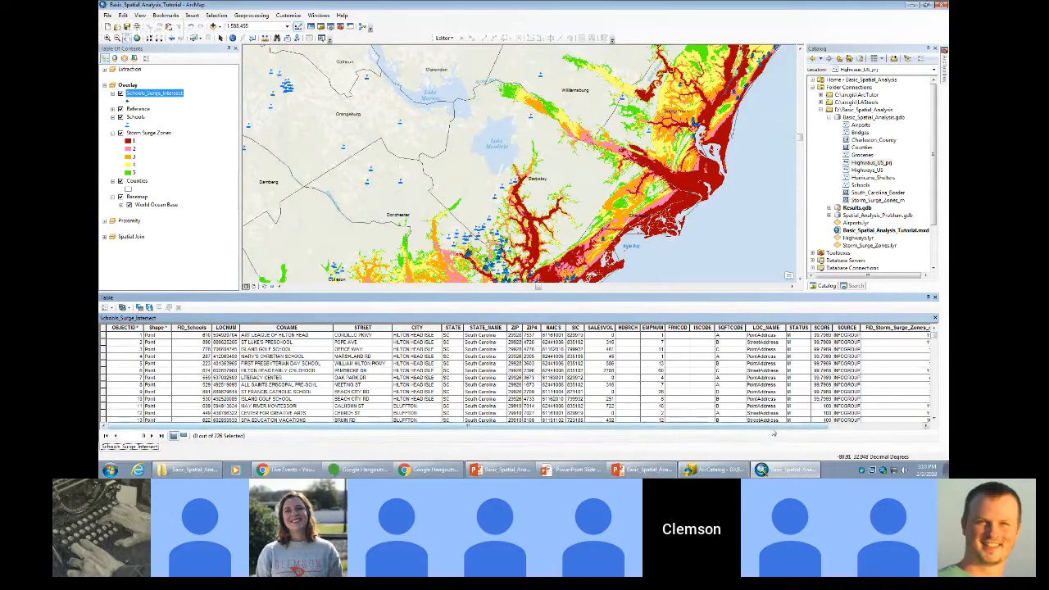
mouse_move(774, 426)
mouse_down()
mouse_move(856, 426)
mouse_move(773, 426)
mouse_up()
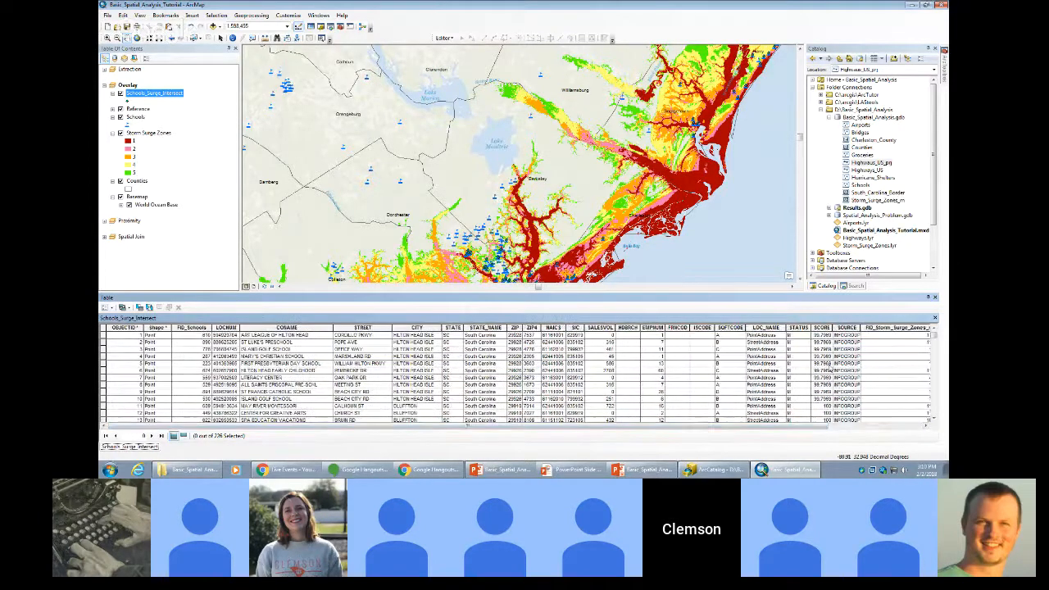
Close the attribute table and turn off the Schools and Storm Surge Zones layers.
click(935, 296)
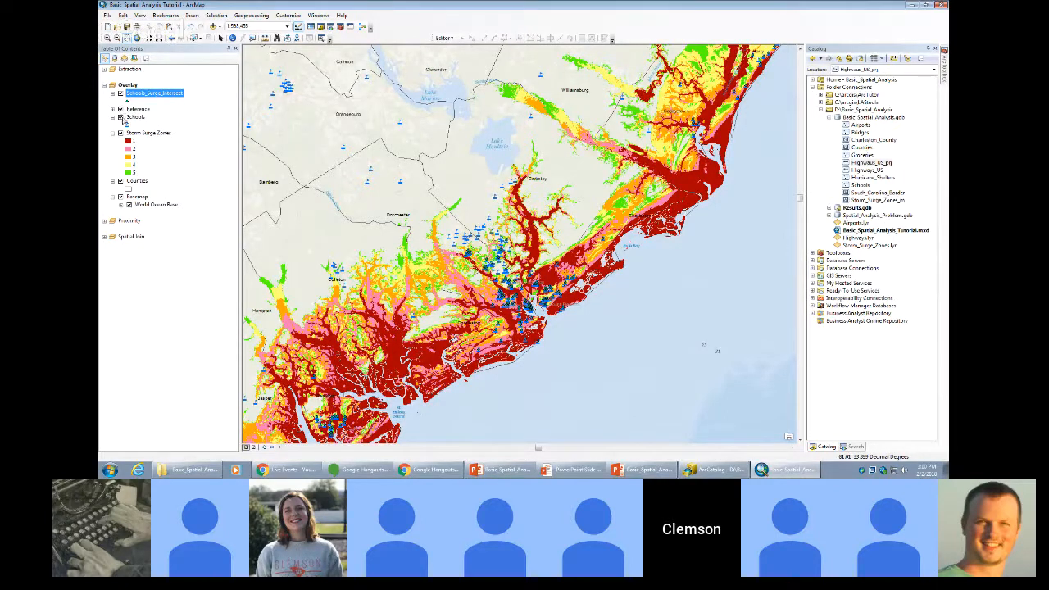
click(120, 117)
click(121, 132)
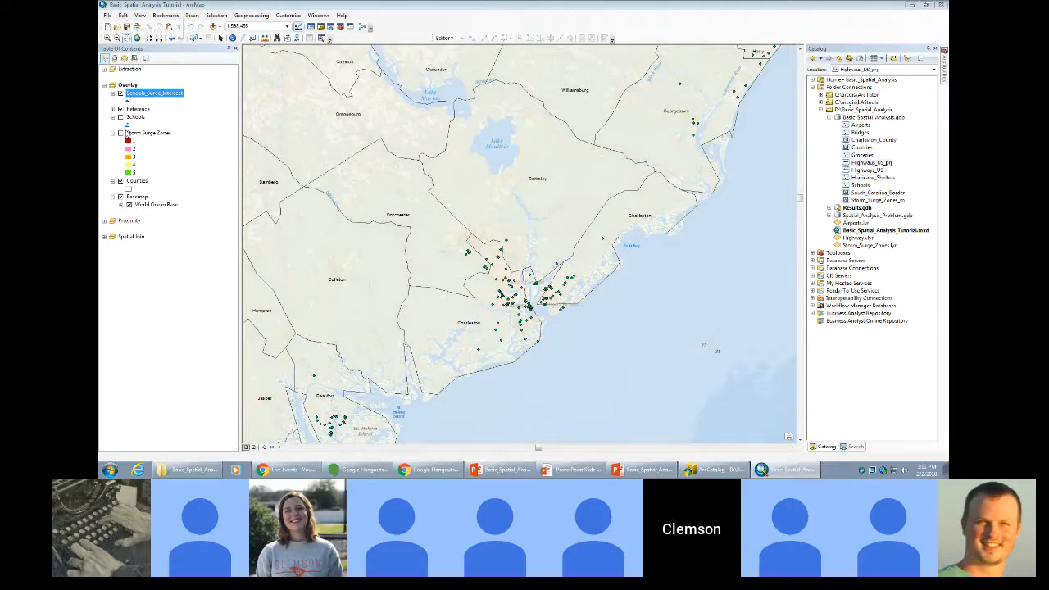
Symbolize the Schools_Surge_Intersect layer by unique values of the Zone field, adding all zone values.
right_click(149, 95)
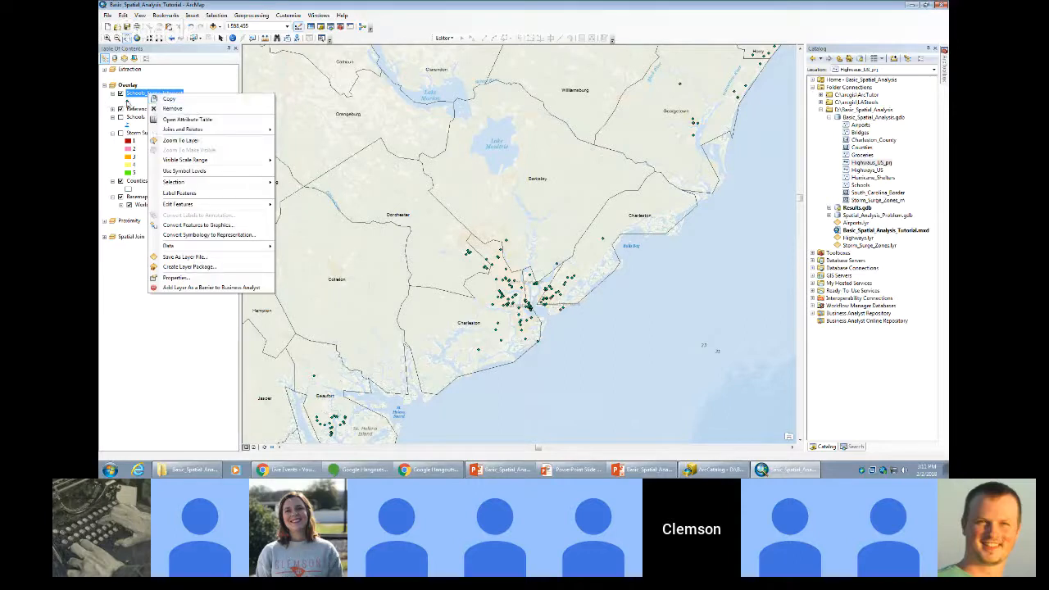
mouse_move(175, 135)
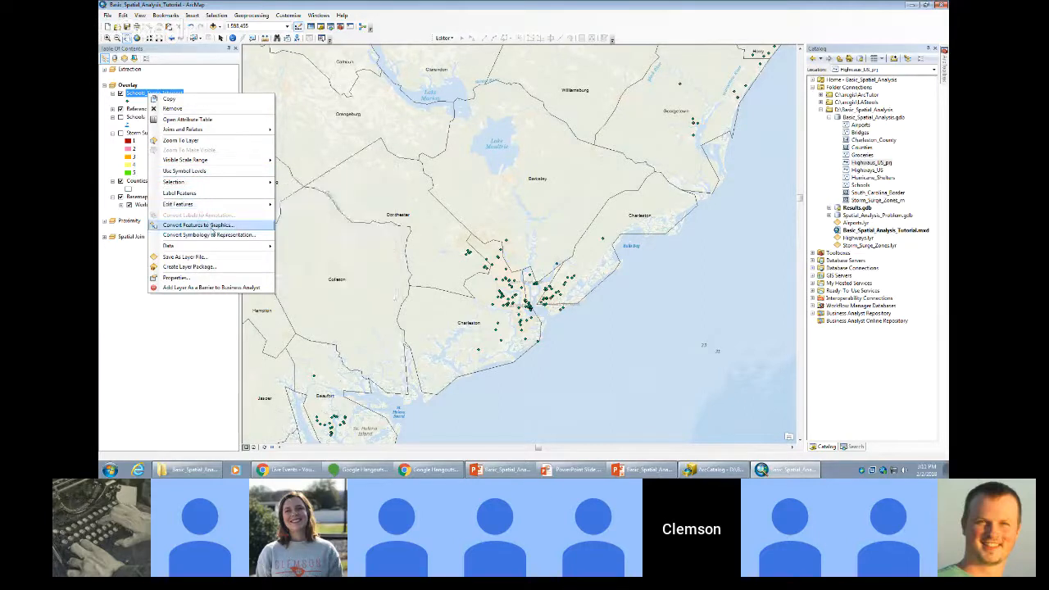
click(199, 279)
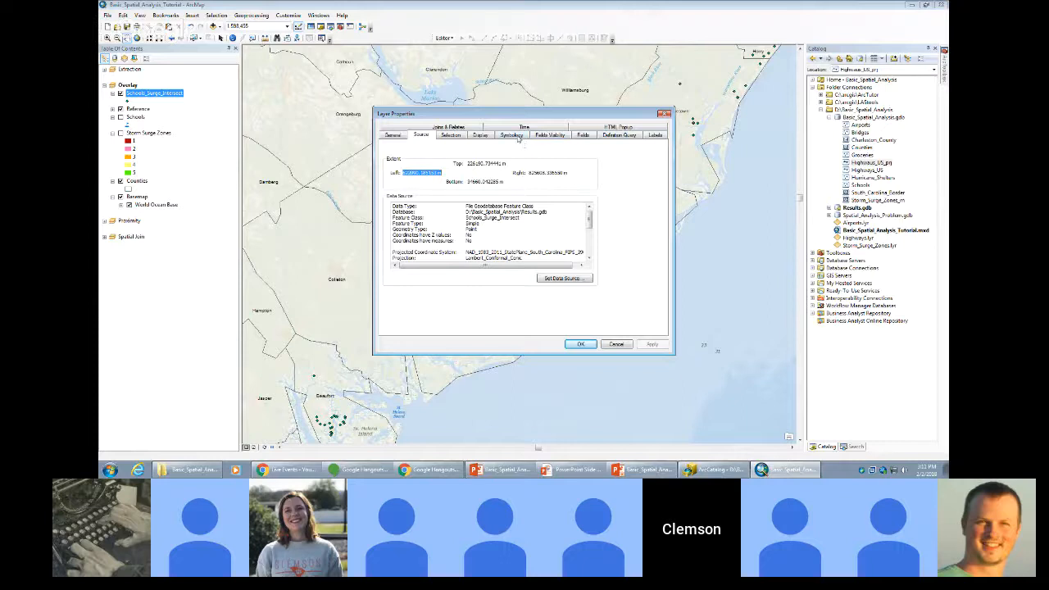
click(511, 134)
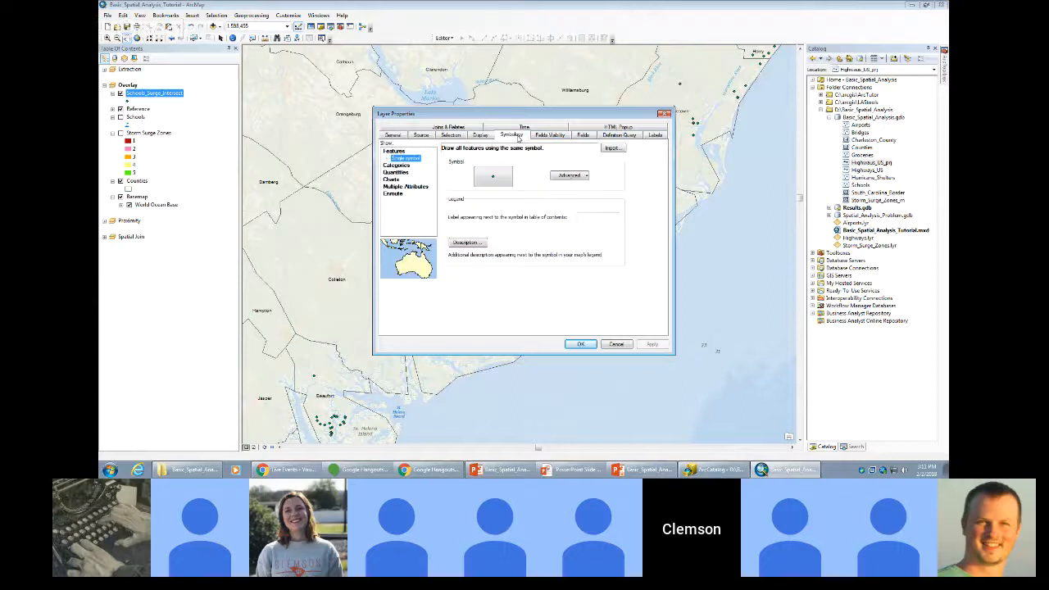
click(396, 164)
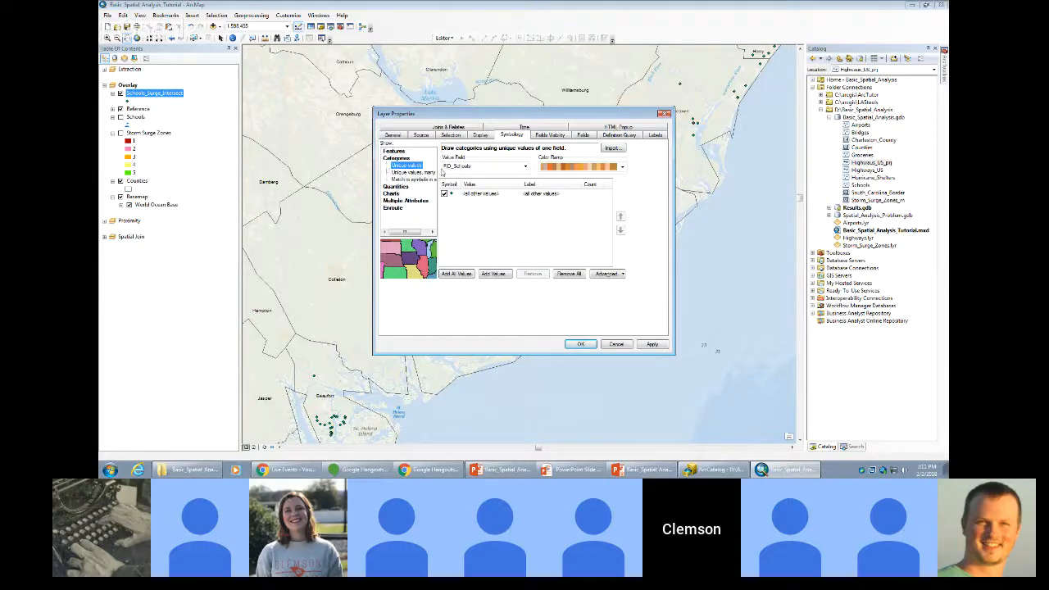
click(525, 167)
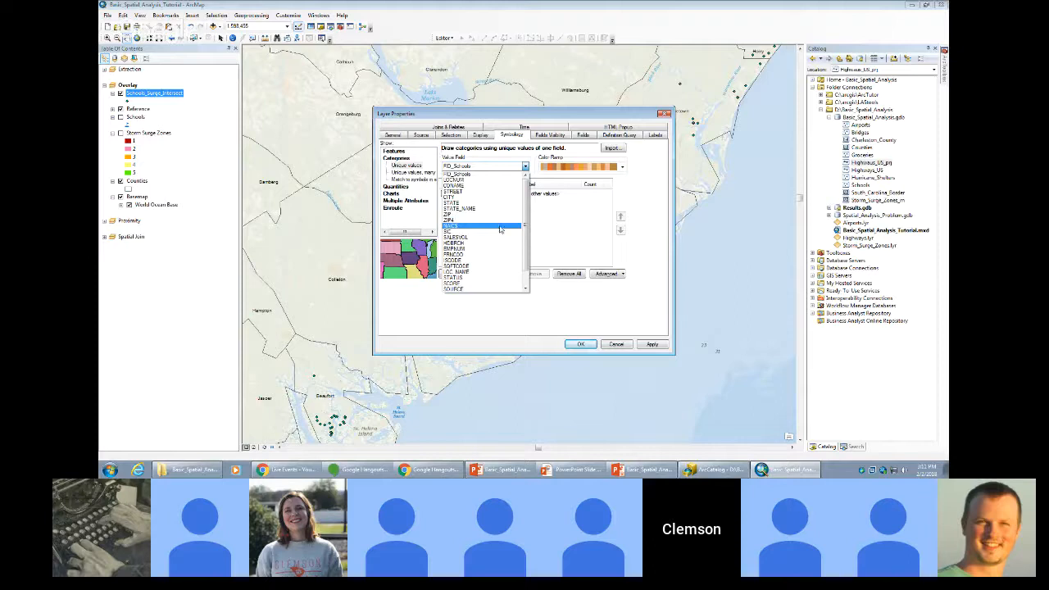
scroll(491, 246, down, 1)
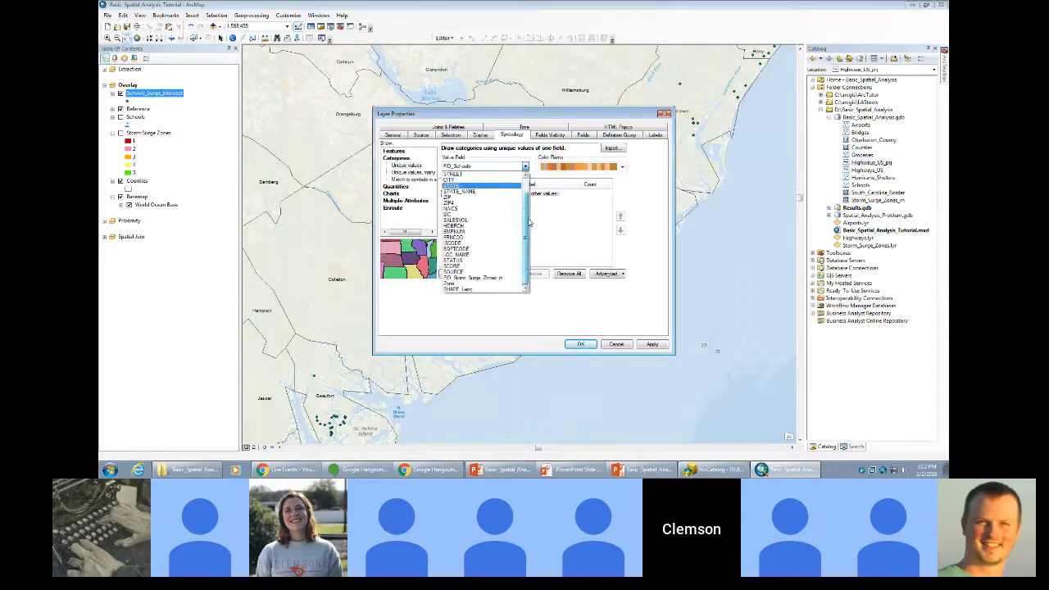
click(480, 283)
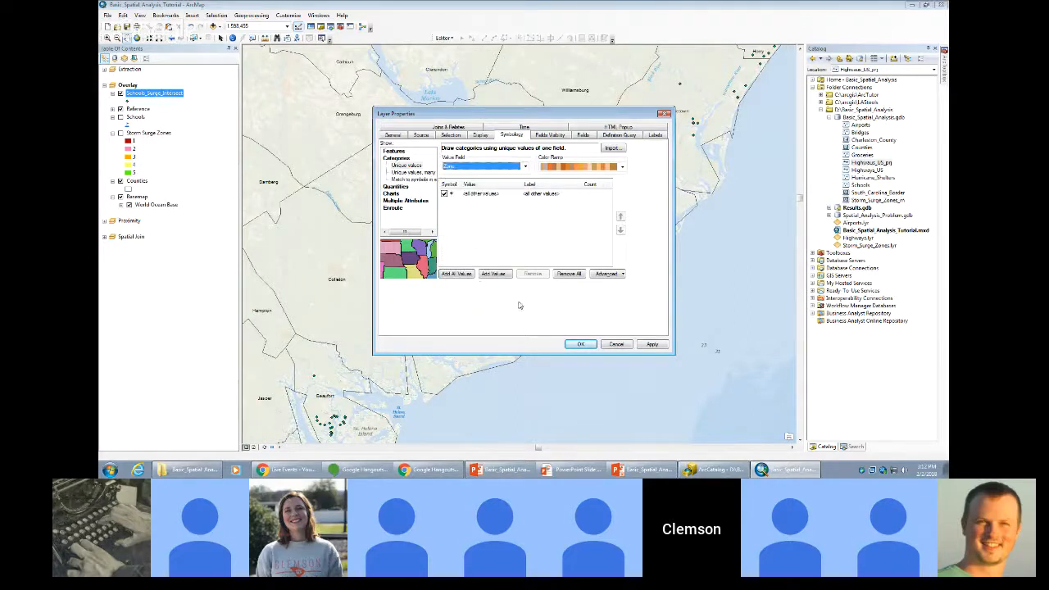
click(653, 344)
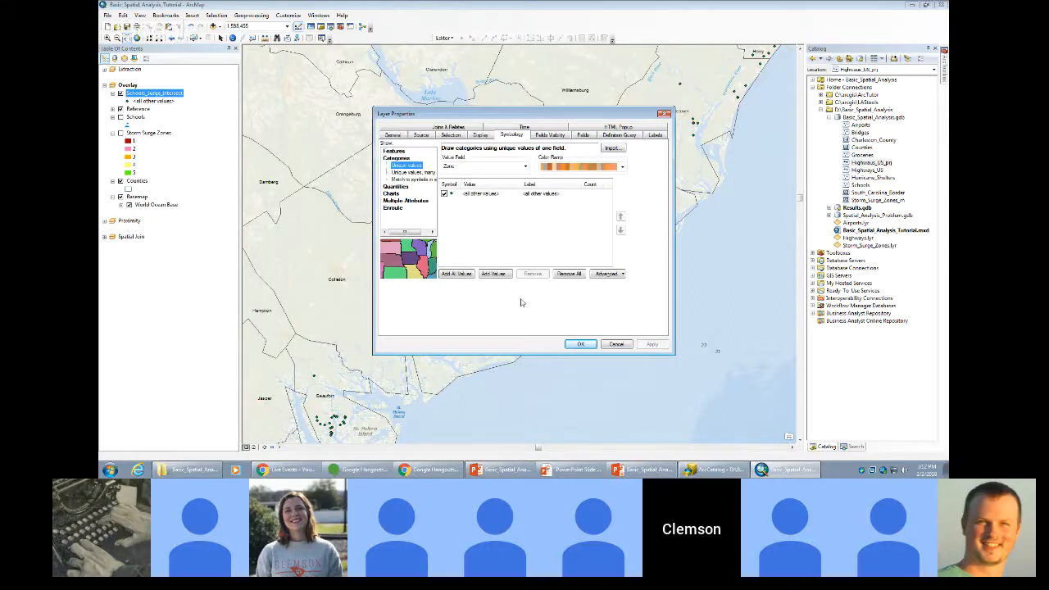
click(456, 274)
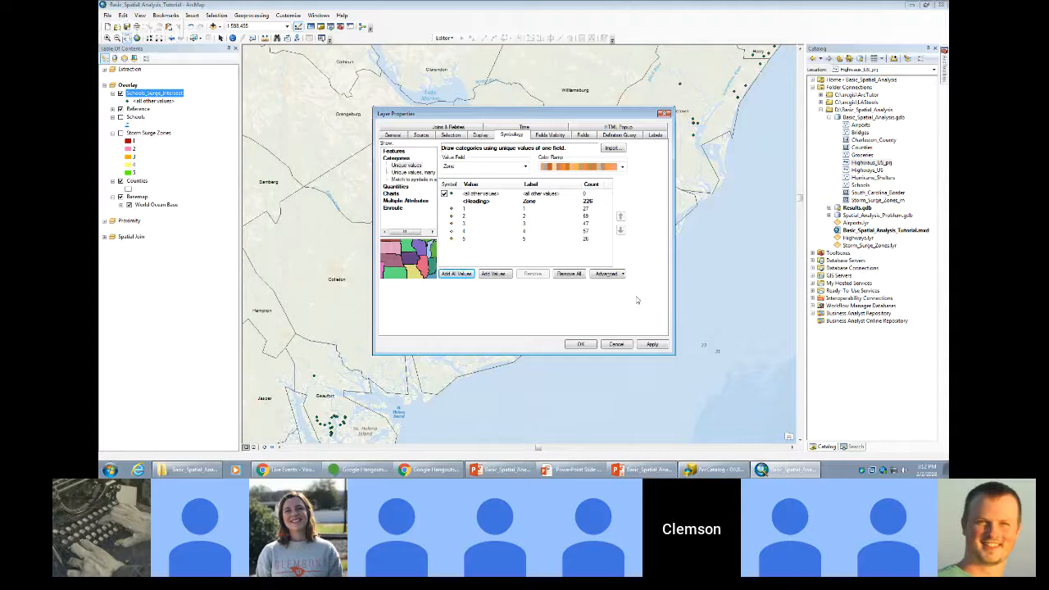
Apply the green-to-yellow-to-red color ramp to the Zone categories and check the recolored school points on the map.
click(622, 167)
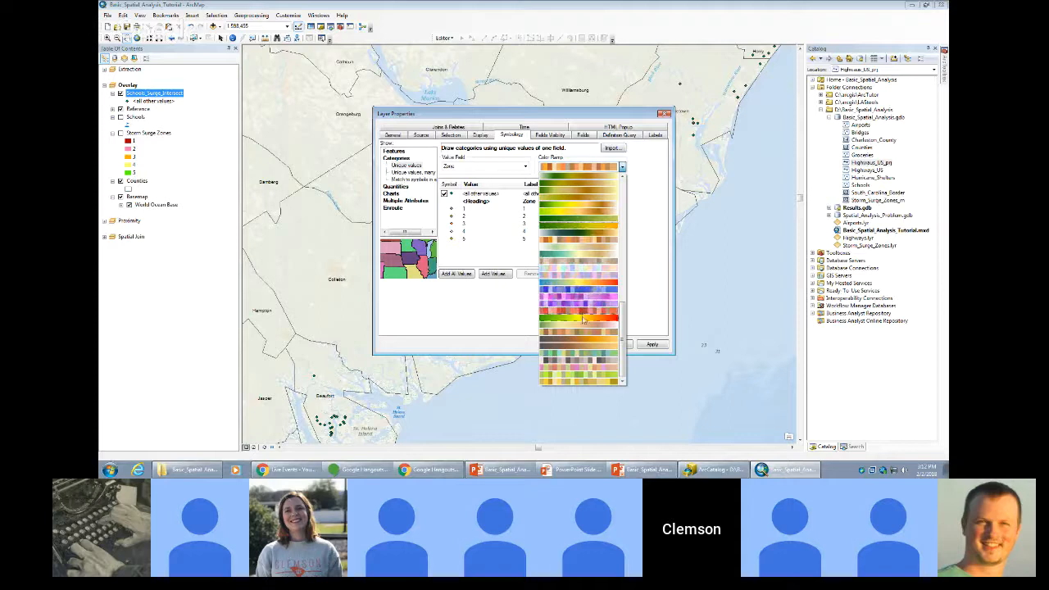
click(582, 320)
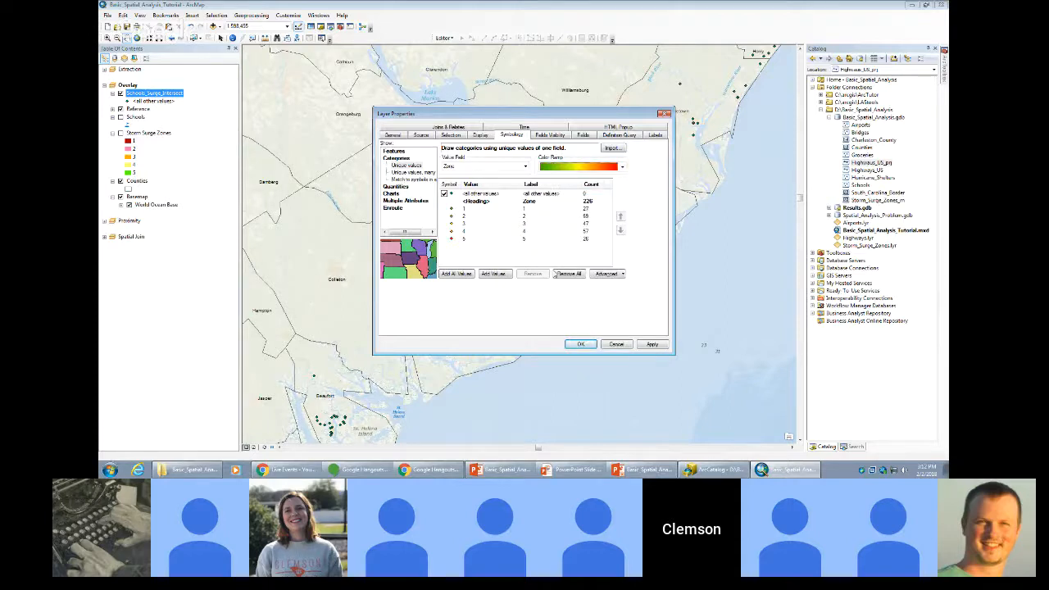
click(648, 343)
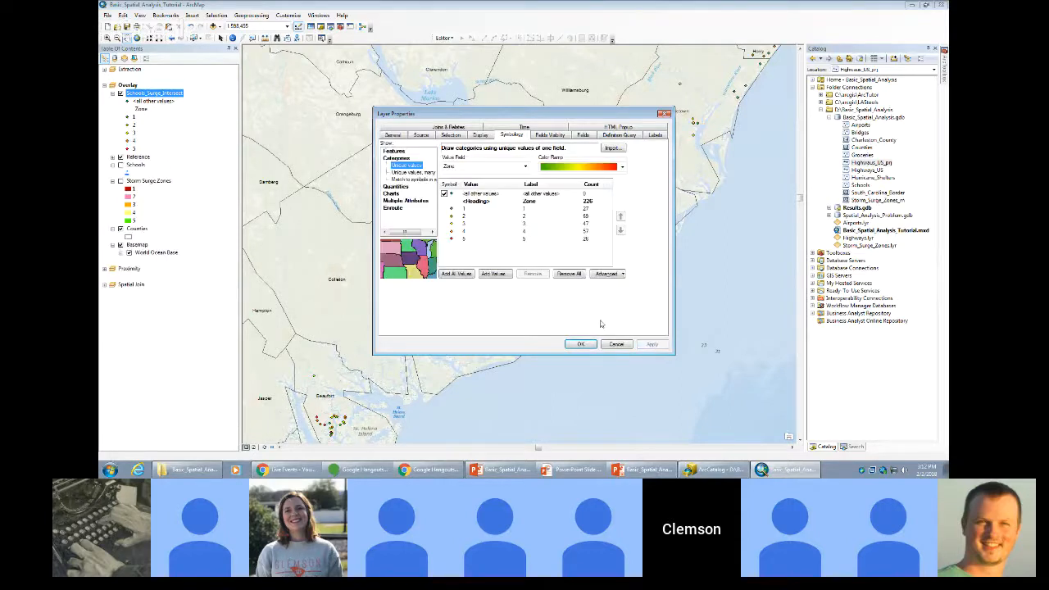
drag(544, 115, 834, 175)
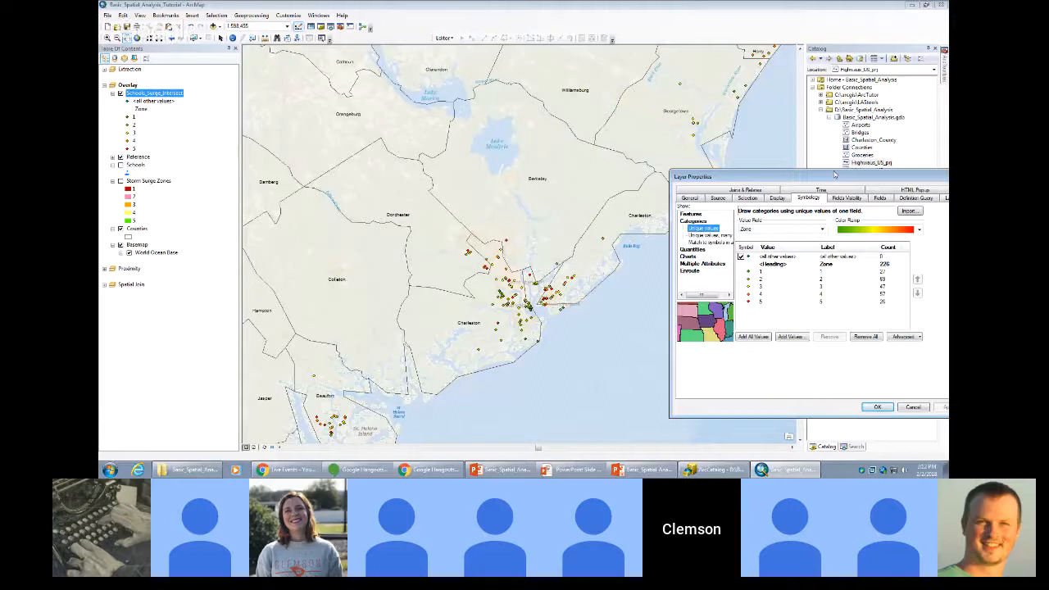
drag(833, 175, 541, 146)
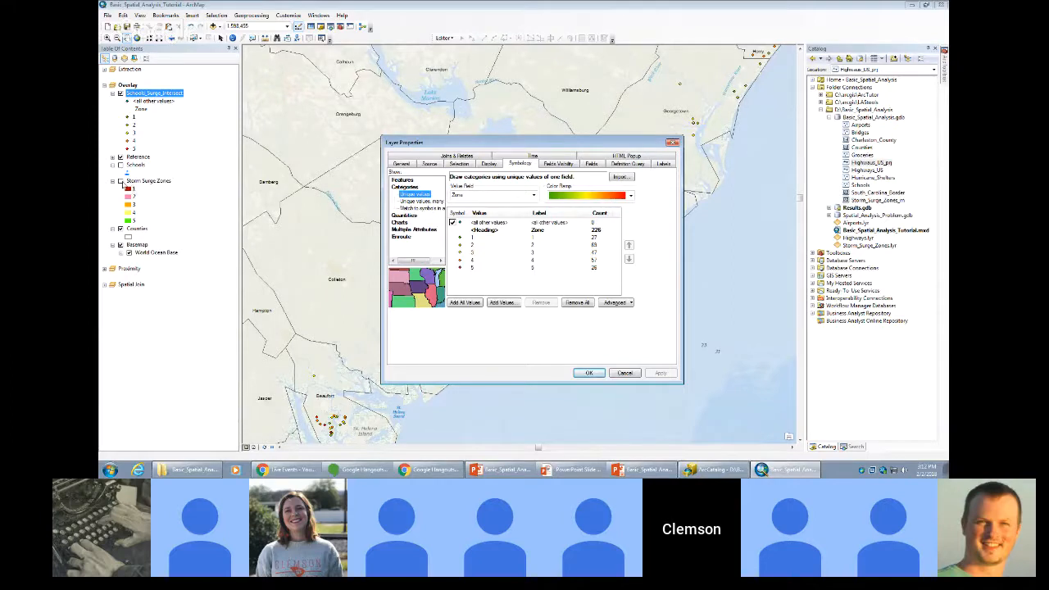
Accept the Zone color ramp and enlarge all category symbols of the Schools_Surge_Intersect layer.
click(589, 373)
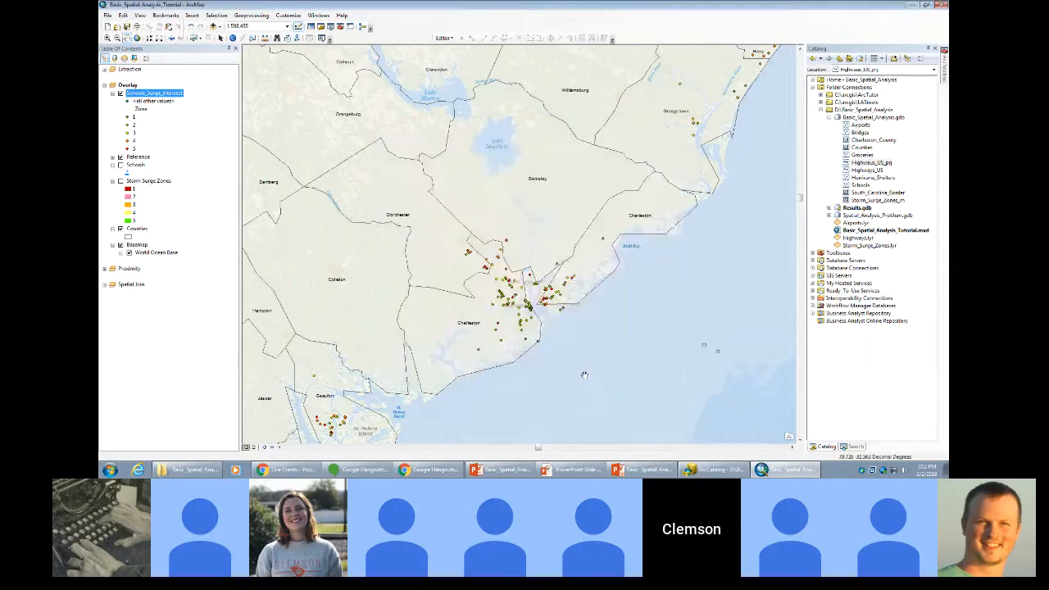
double_click(147, 93)
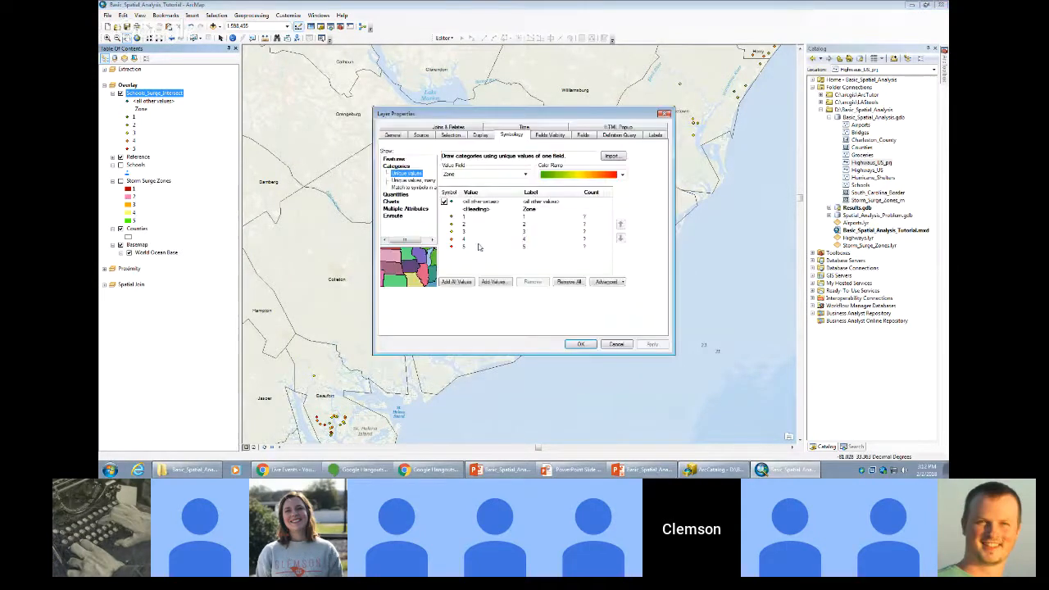
right_click(453, 196)
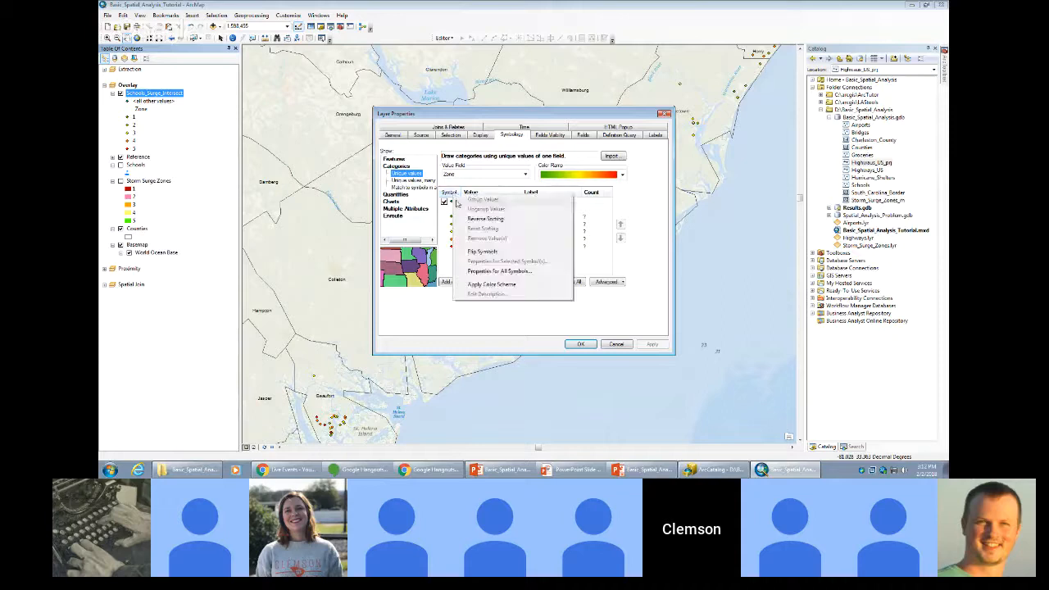
click(480, 271)
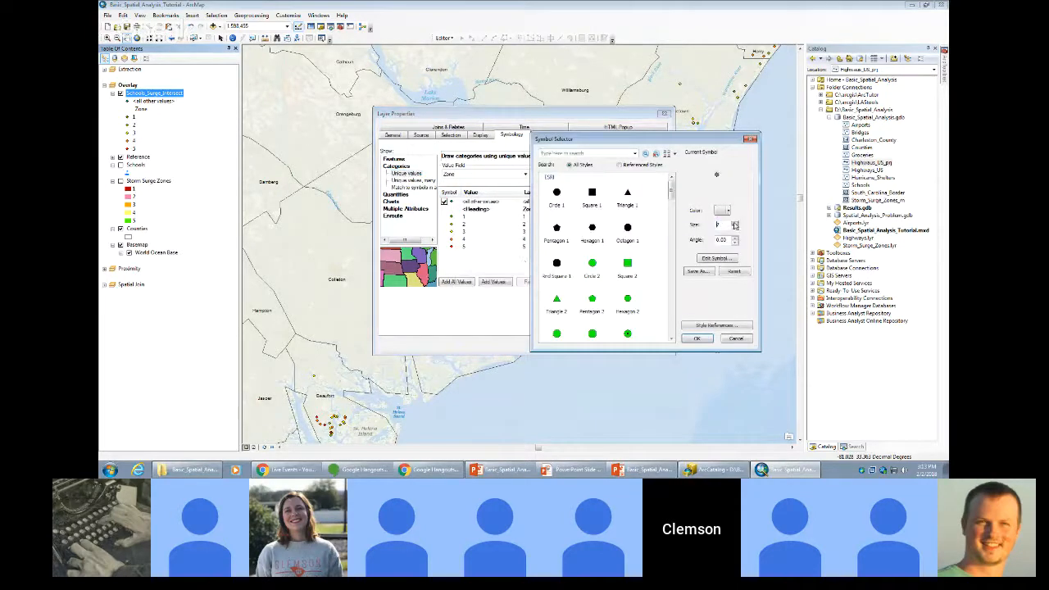
click(696, 338)
click(600, 349)
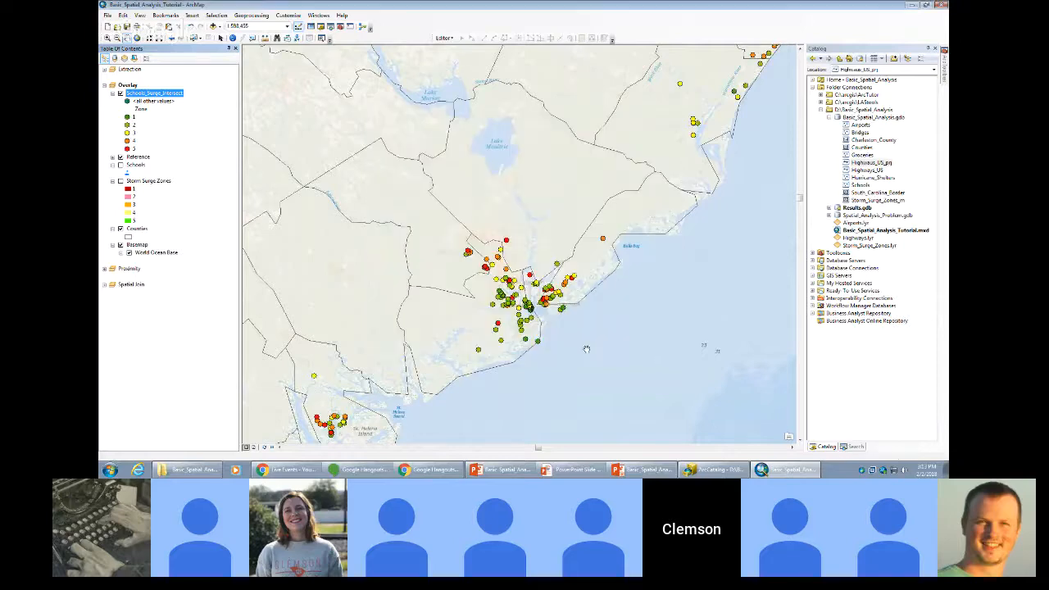
Examine the intersected schools along the South Carolina coast, temporarily displaying the Storm Surge Zones and Schools layers for comparison.
scroll(626, 317, down, 4)
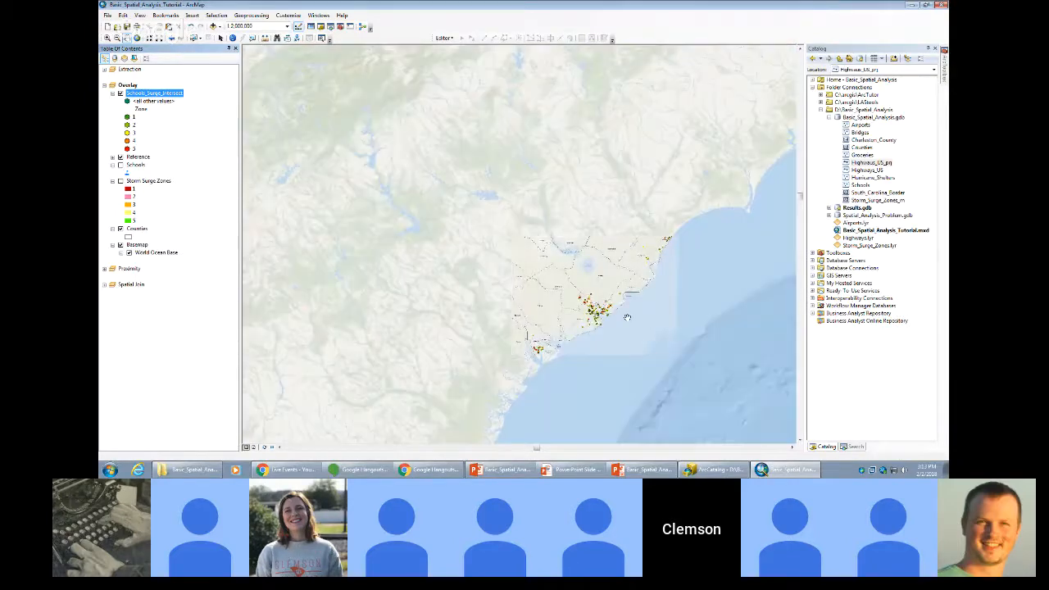
drag(645, 283, 635, 286)
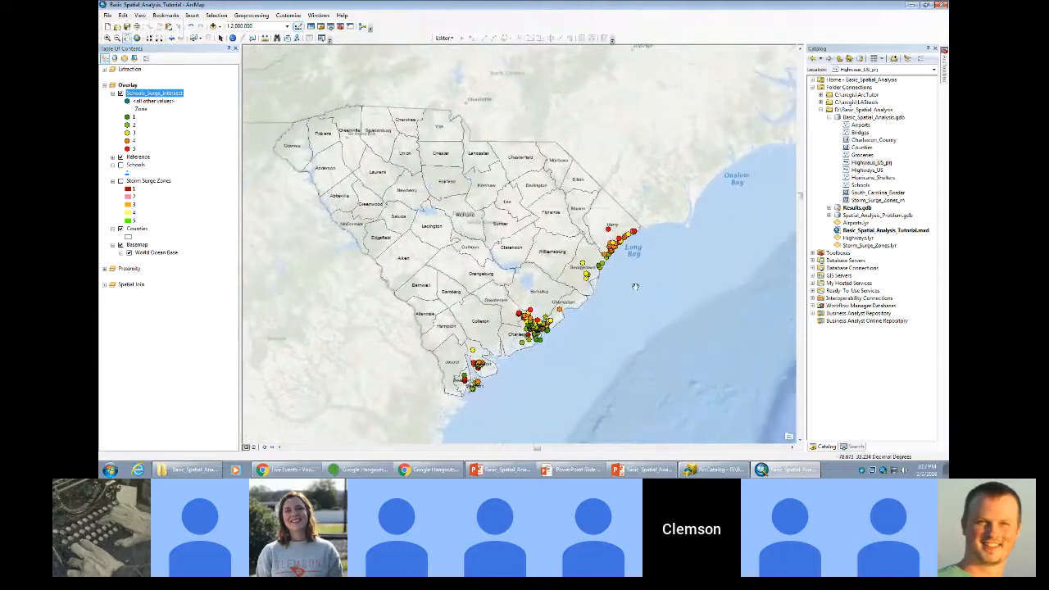
scroll(635, 285, up, 2)
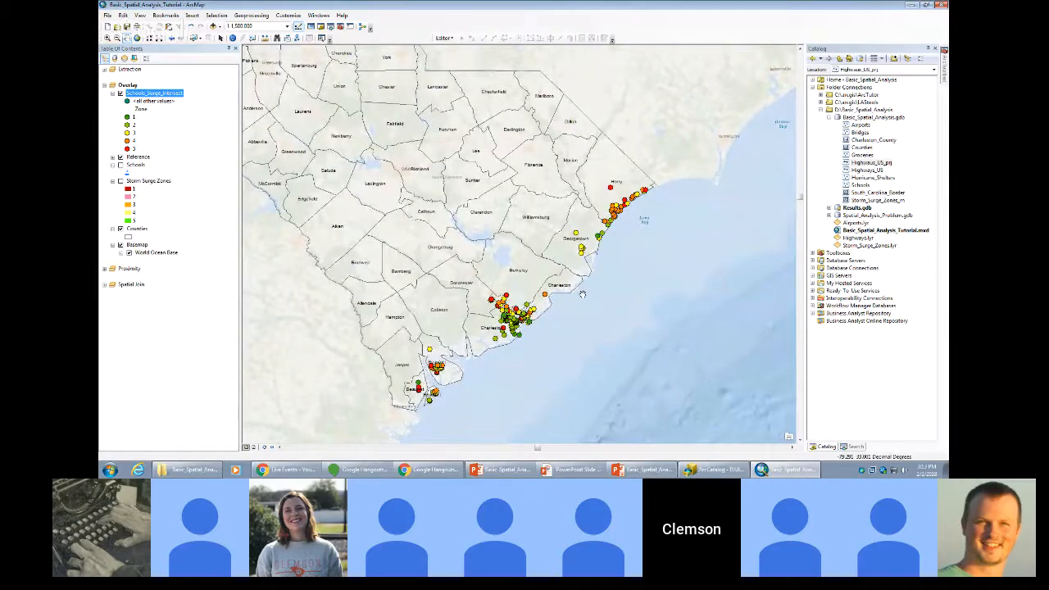
scroll(581, 293, down, 1)
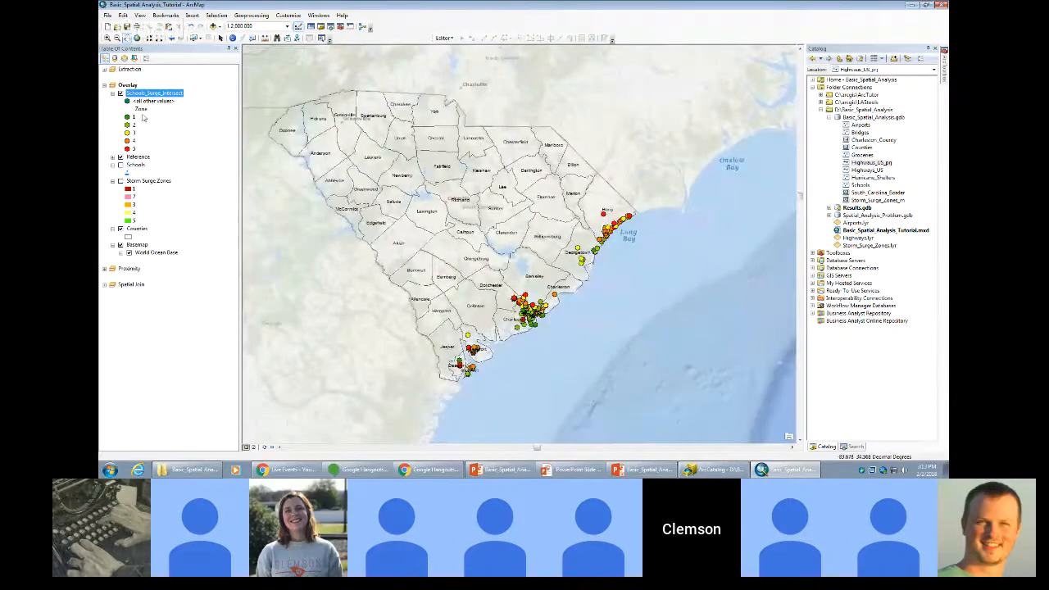
click(121, 181)
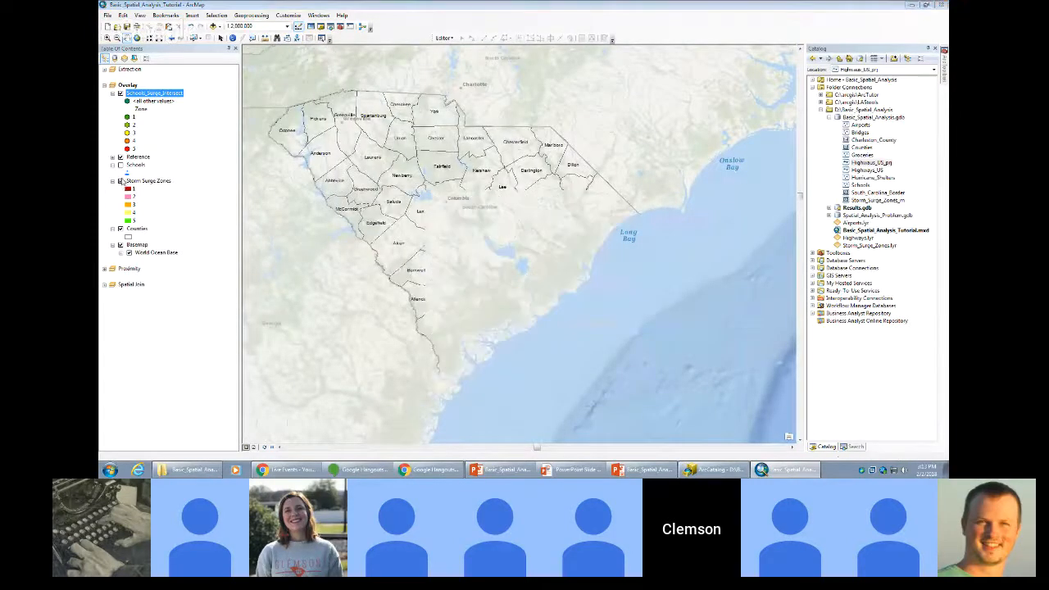
click(121, 165)
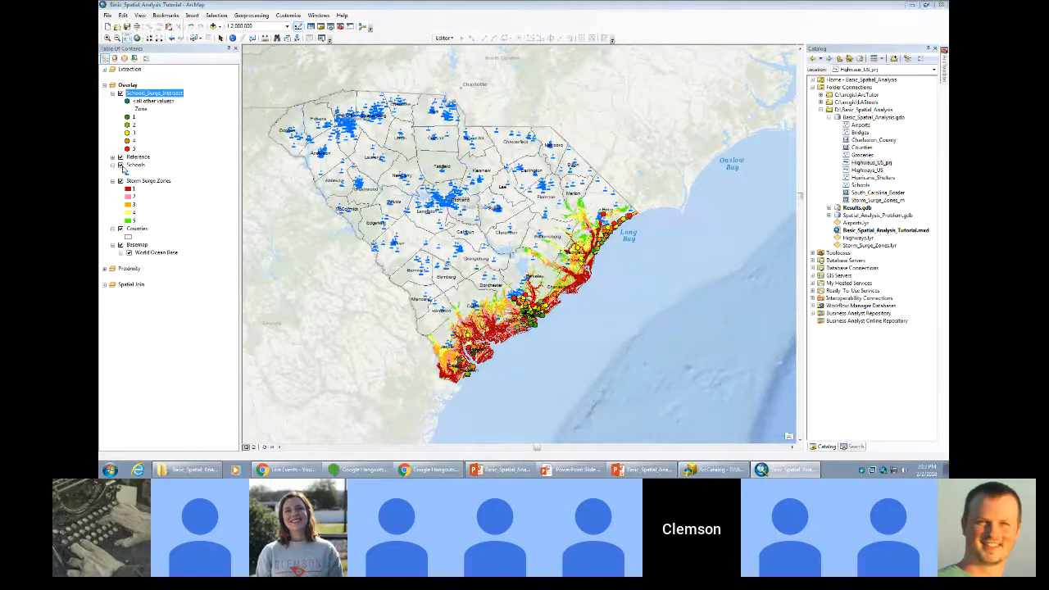
click(120, 164)
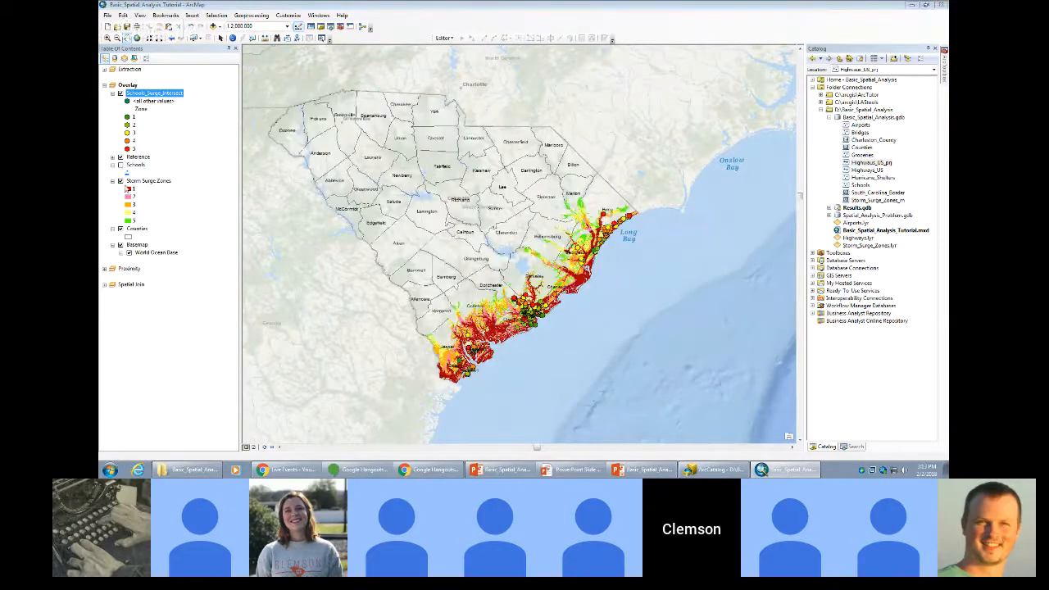
click(120, 181)
scroll(529, 305, up, 2)
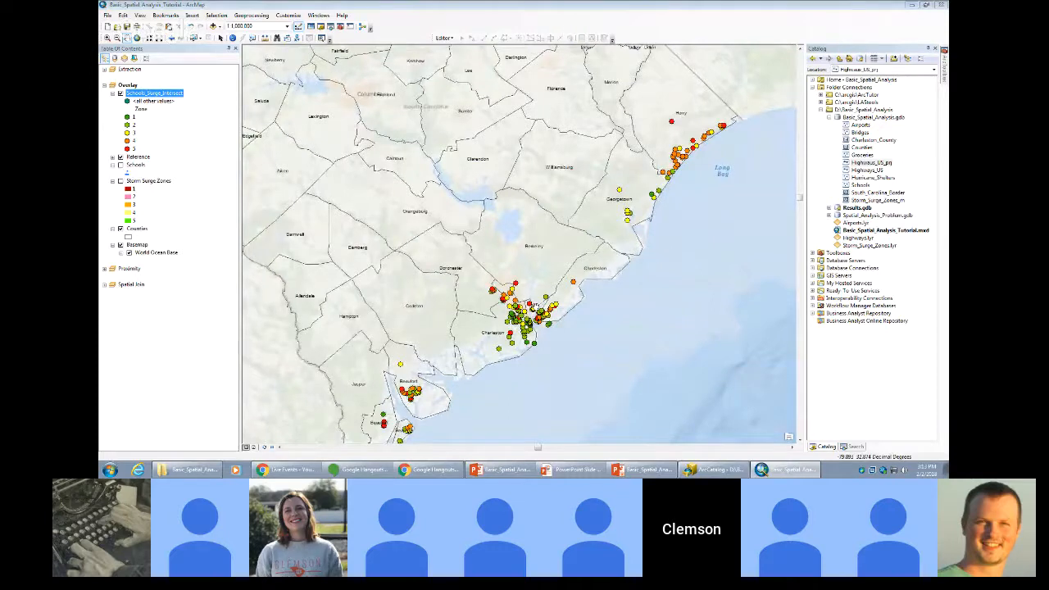
Review the Schools_Surge_Intersect attribute table across to its Zone and SHAPE_Leng fields, and close it.
right_click(165, 96)
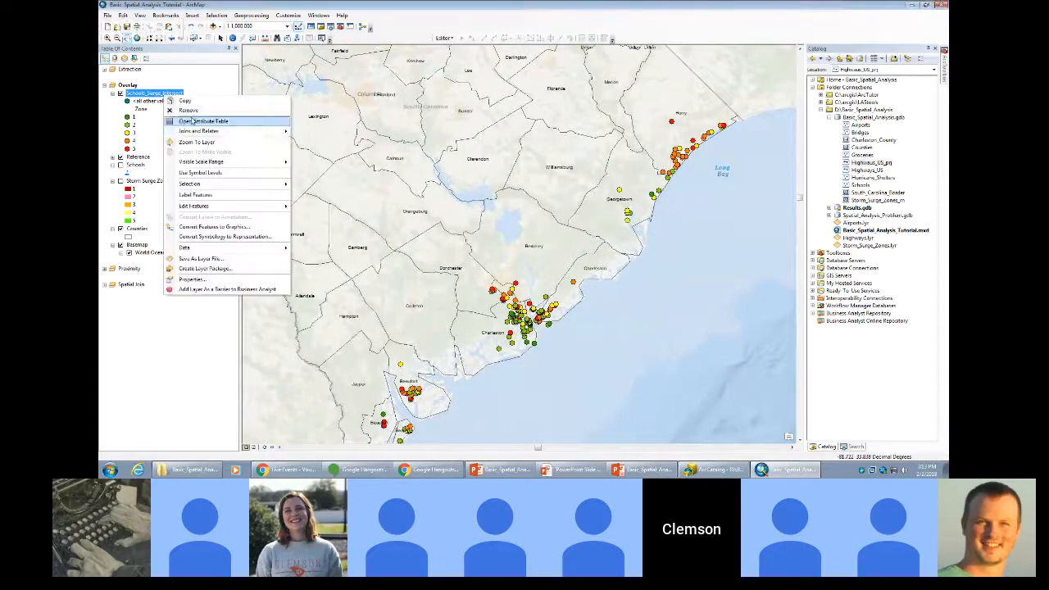
click(194, 122)
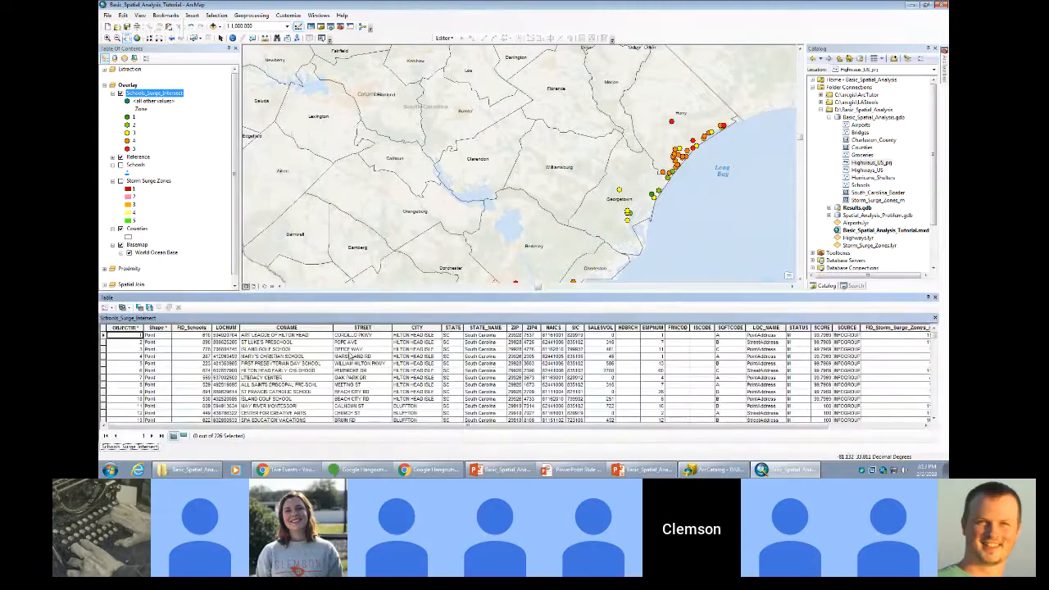
drag(364, 425, 542, 437)
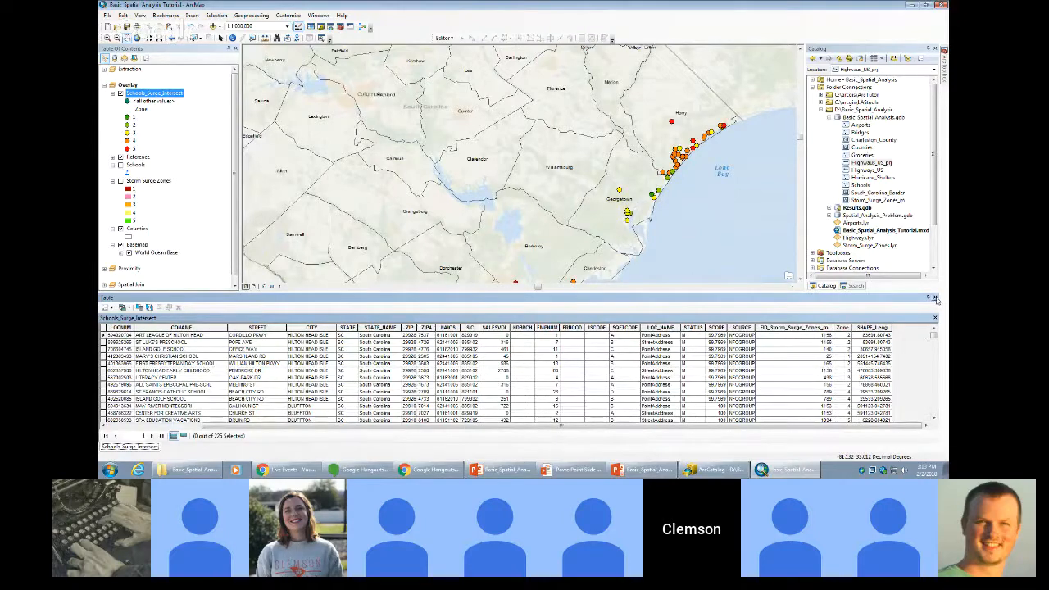
click(935, 298)
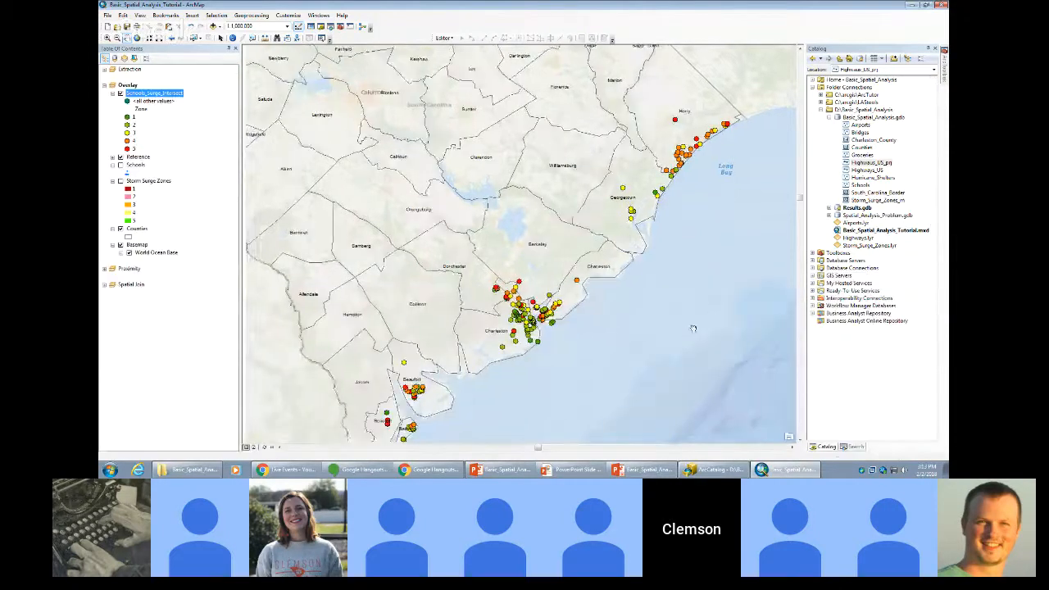
Flip the Schools_Surge_Intersect symbols so zone 1 is red and zone 5 green, and compare them with the Storm Surge Zones layer.
drag(692, 328, 710, 298)
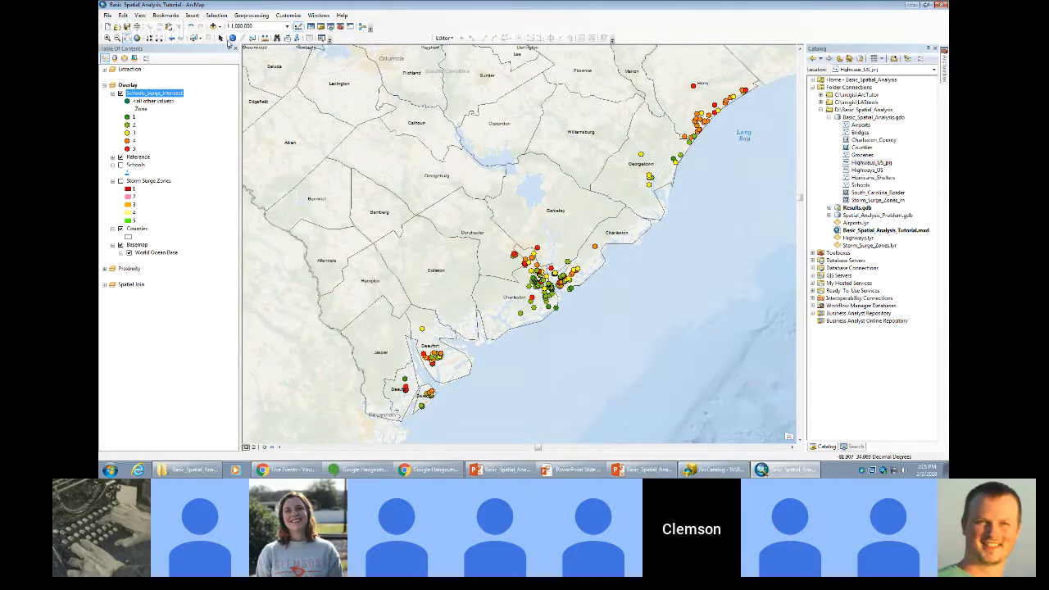
double_click(152, 95)
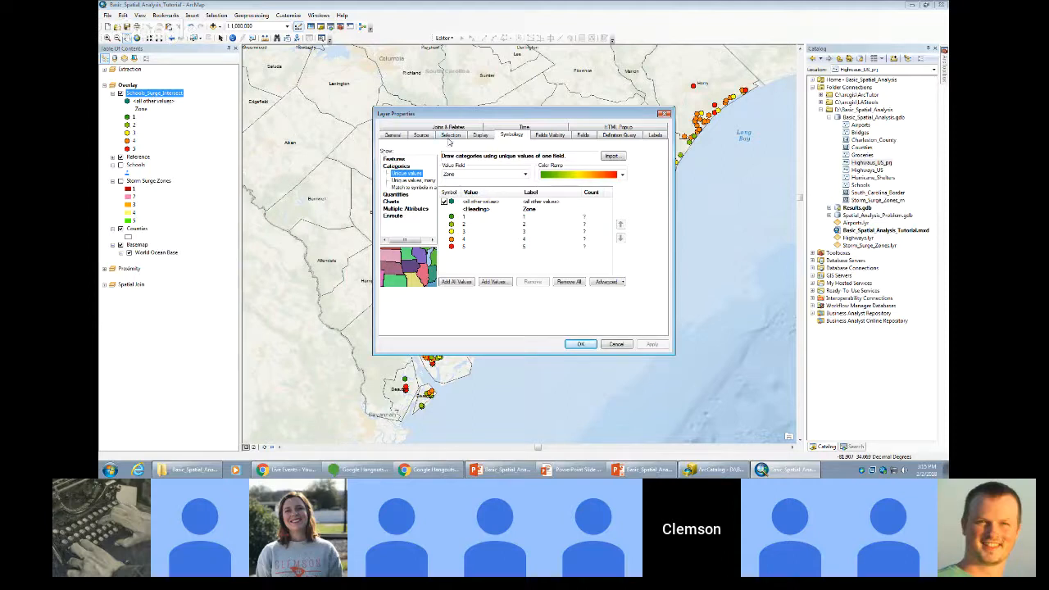
click(509, 136)
right_click(450, 195)
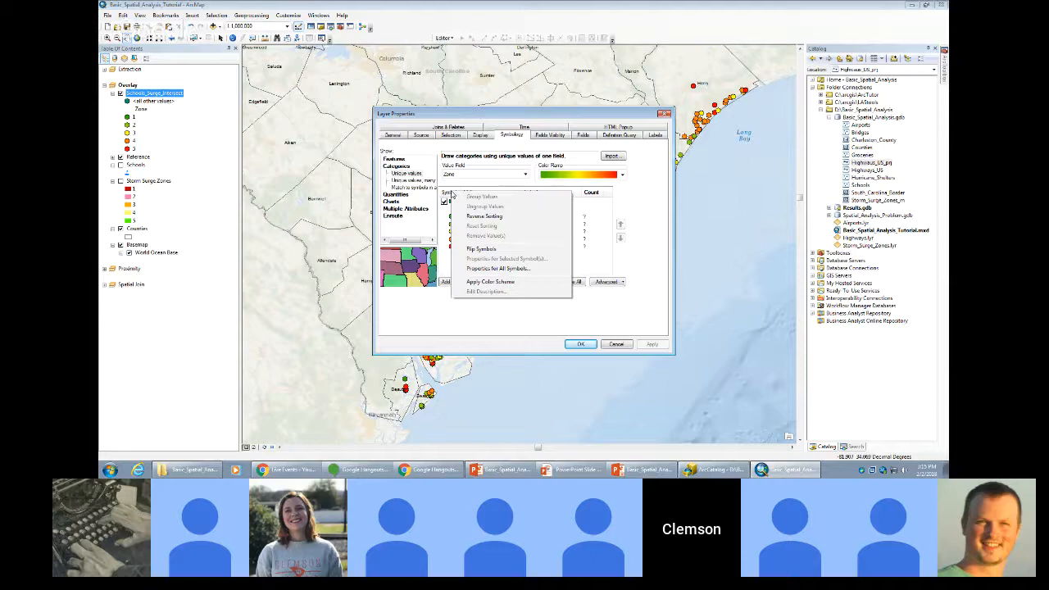
click(486, 249)
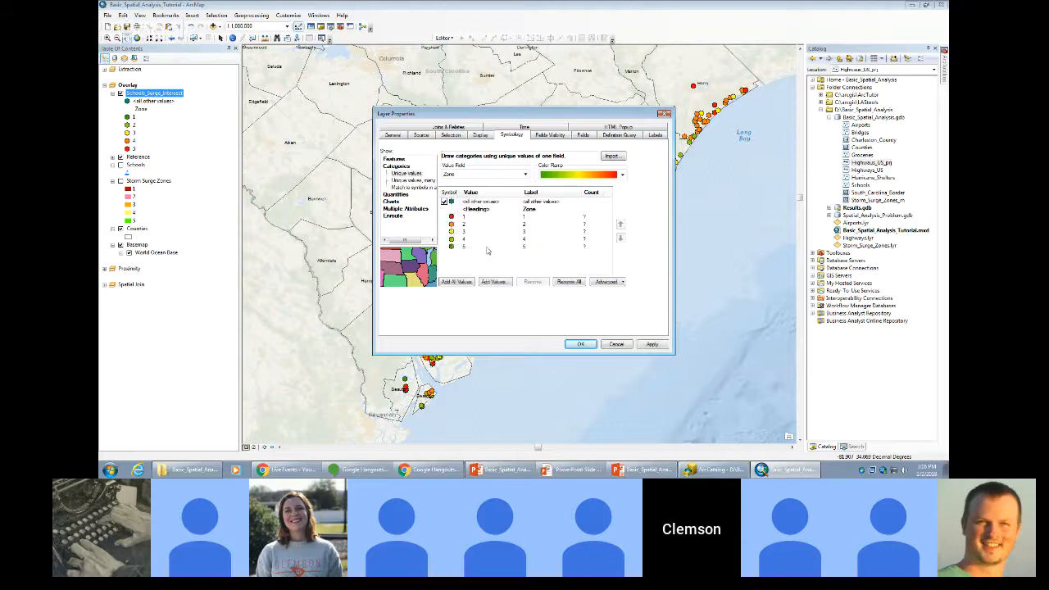
click(649, 347)
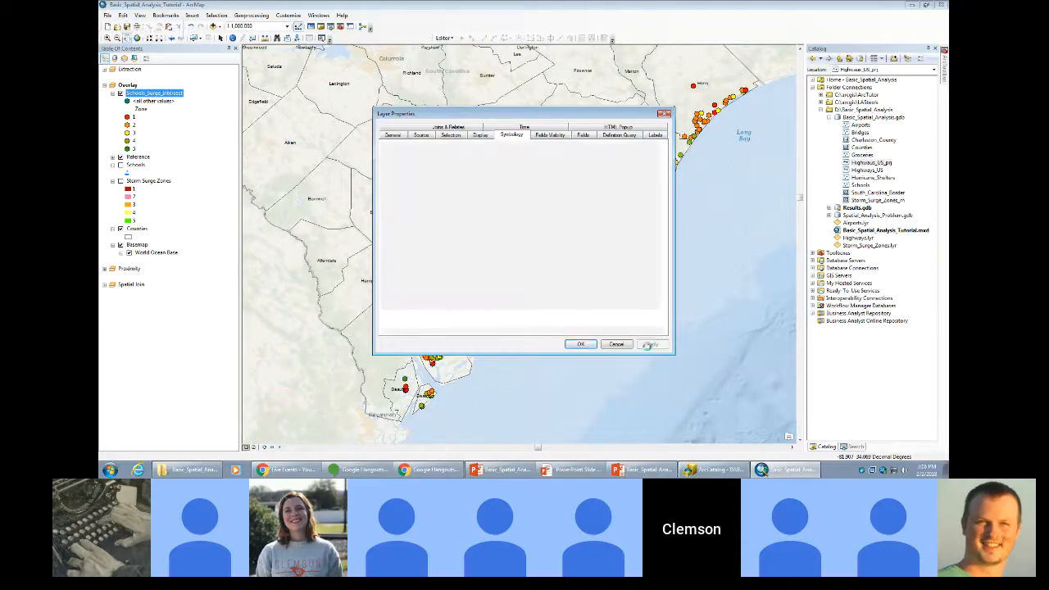
click(580, 344)
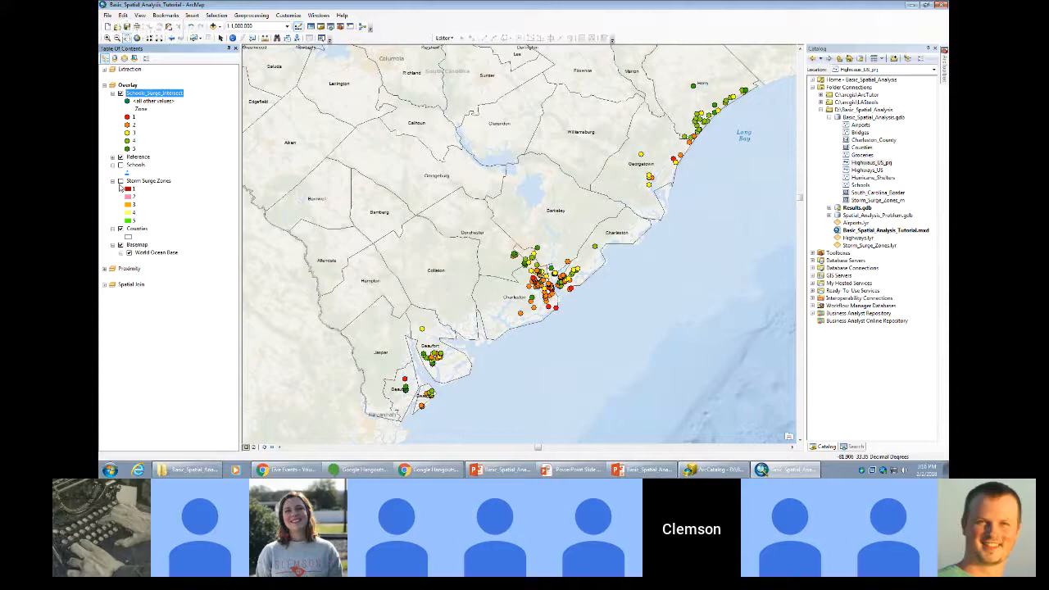
click(121, 181)
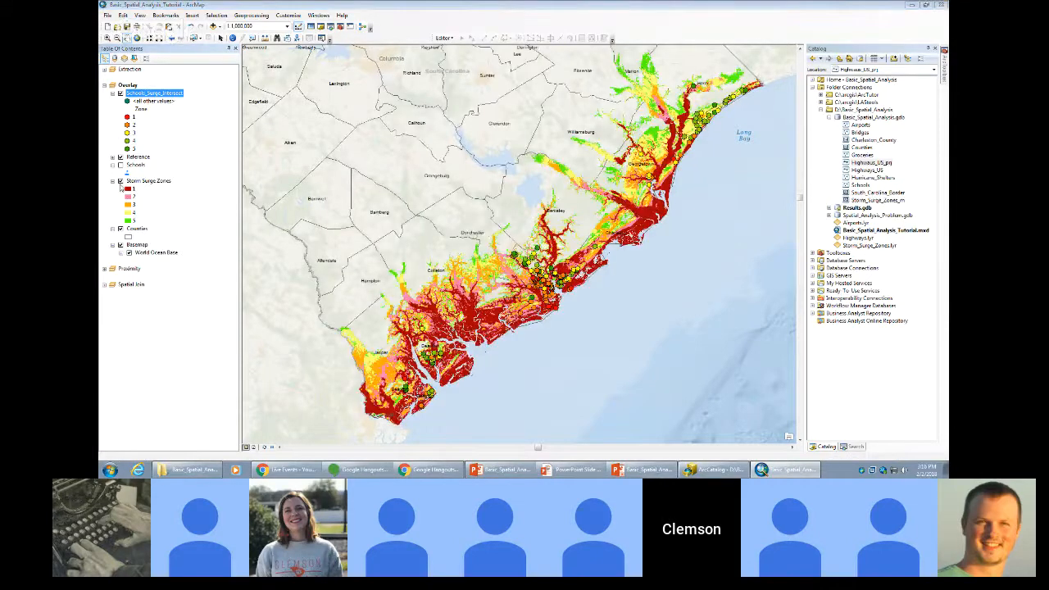
click(120, 182)
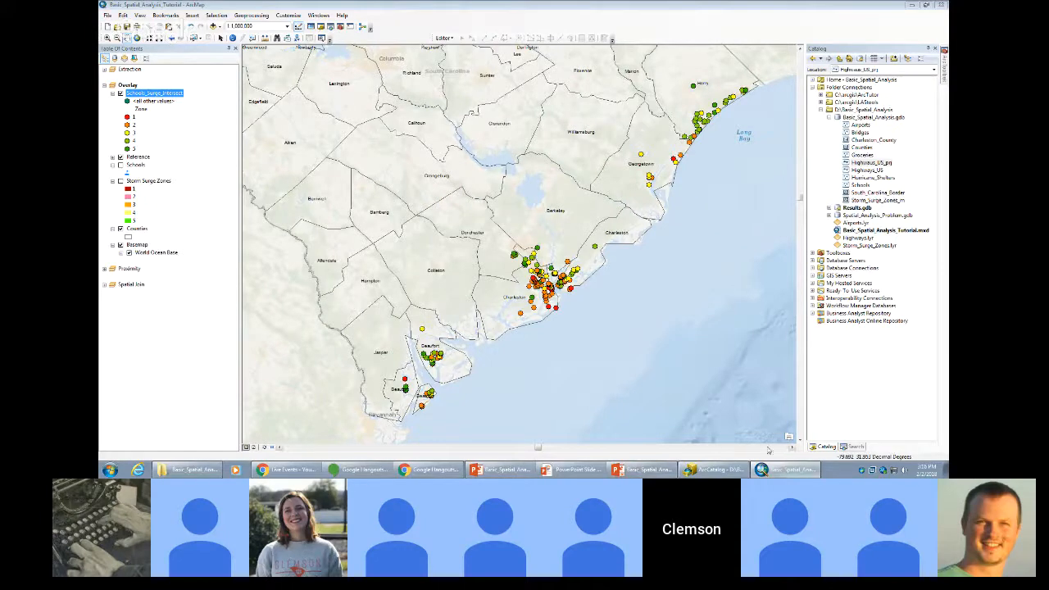
Switch to the PowerPoint slide show and advance from the Intersection Exercise to the Overlay: Union slide.
click(643, 470)
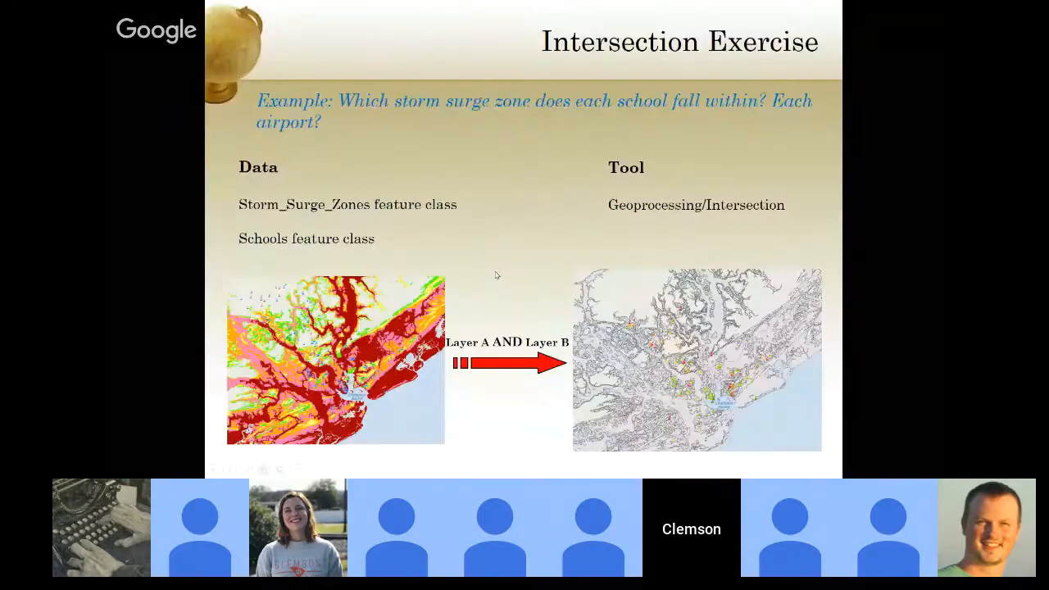
click(541, 181)
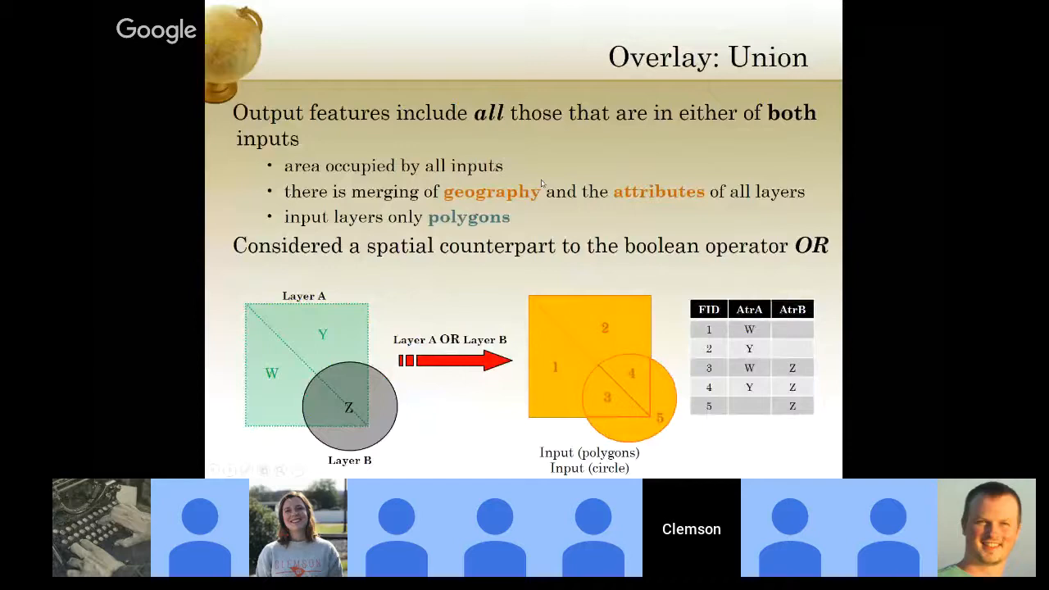
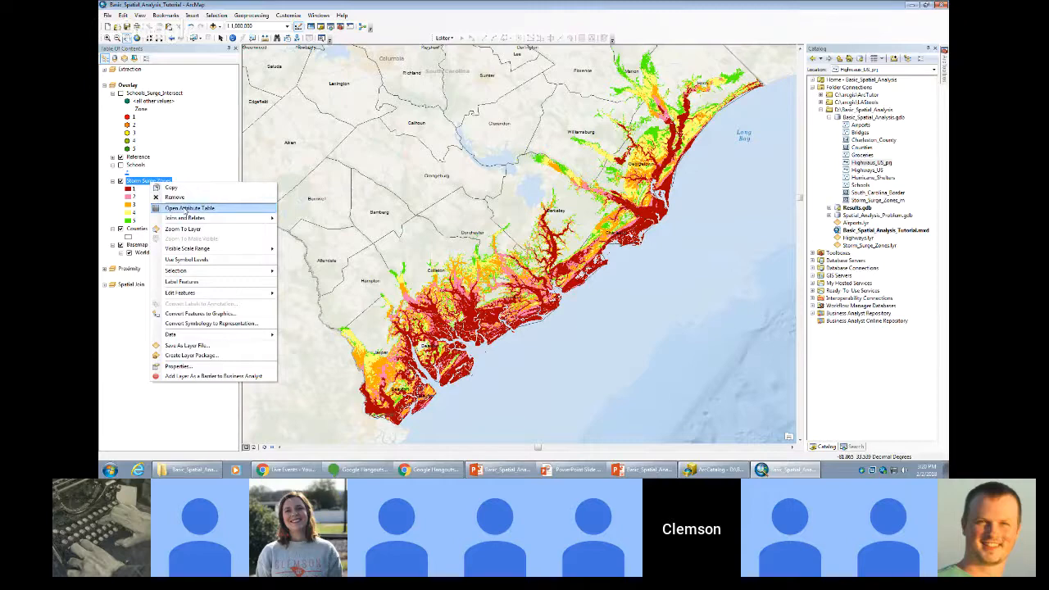
Open the Storm Surge Zones attribute table, highlight the Zone field for review, and close the table.
click(186, 208)
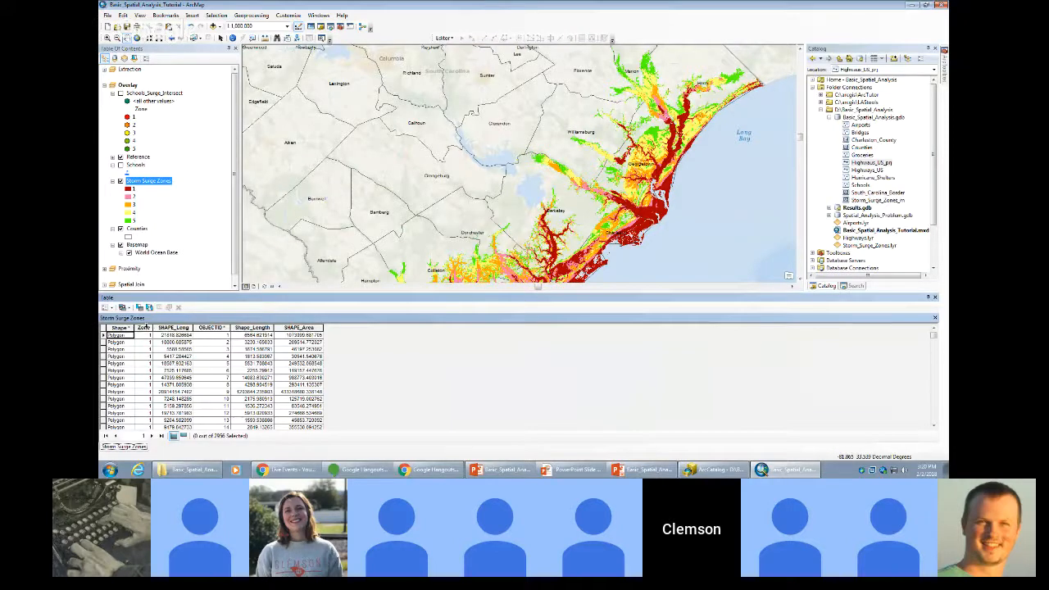
click(144, 326)
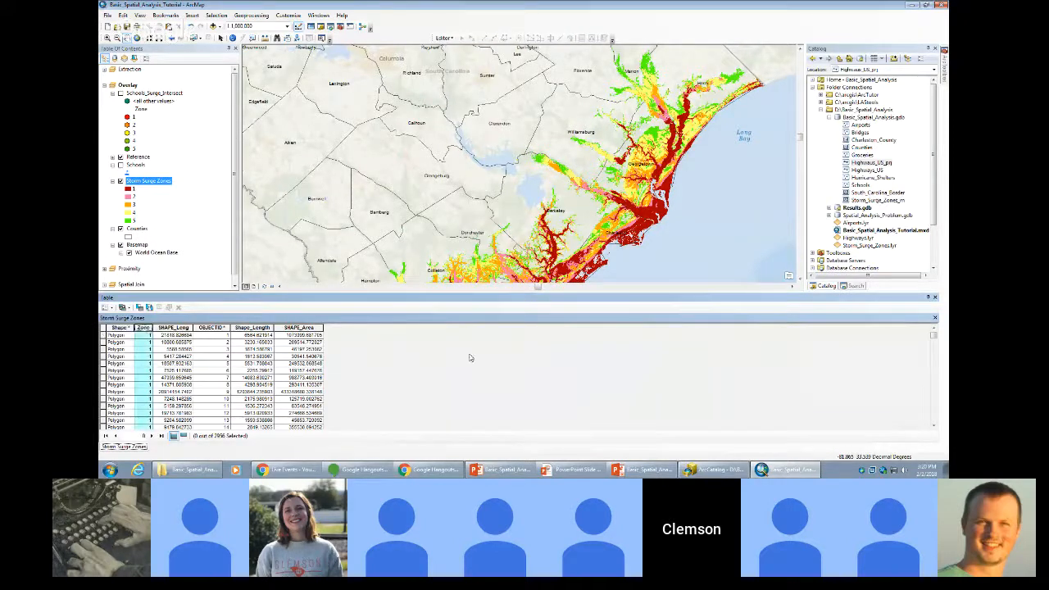
click(935, 298)
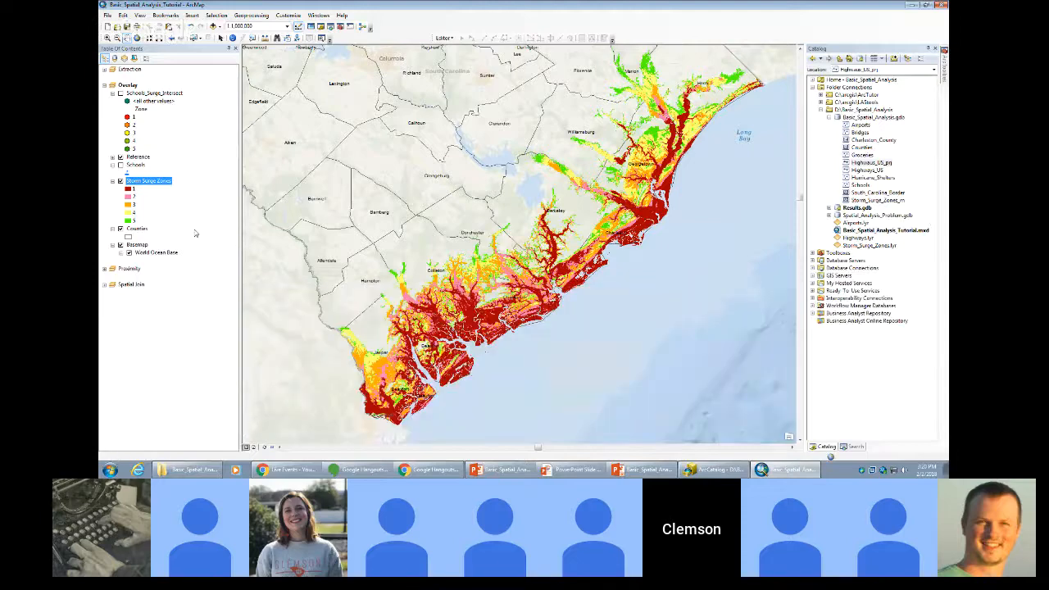
Review the Counties attribute table's fields from NAME to Shape_Area, close it, and examine the inland counties on the map.
right_click(145, 229)
click(182, 253)
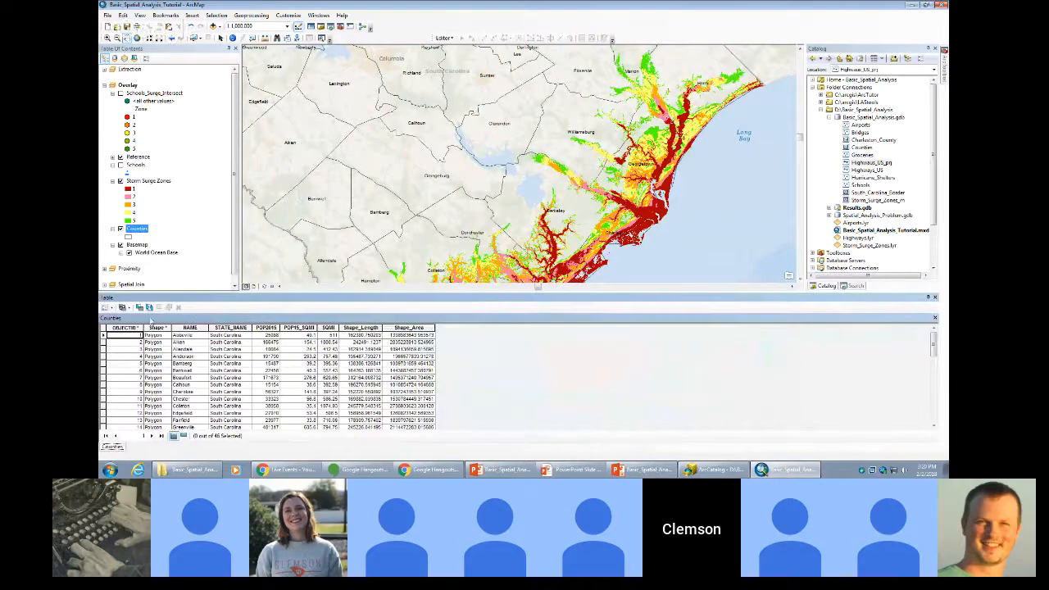
drag(188, 327, 432, 329)
click(934, 297)
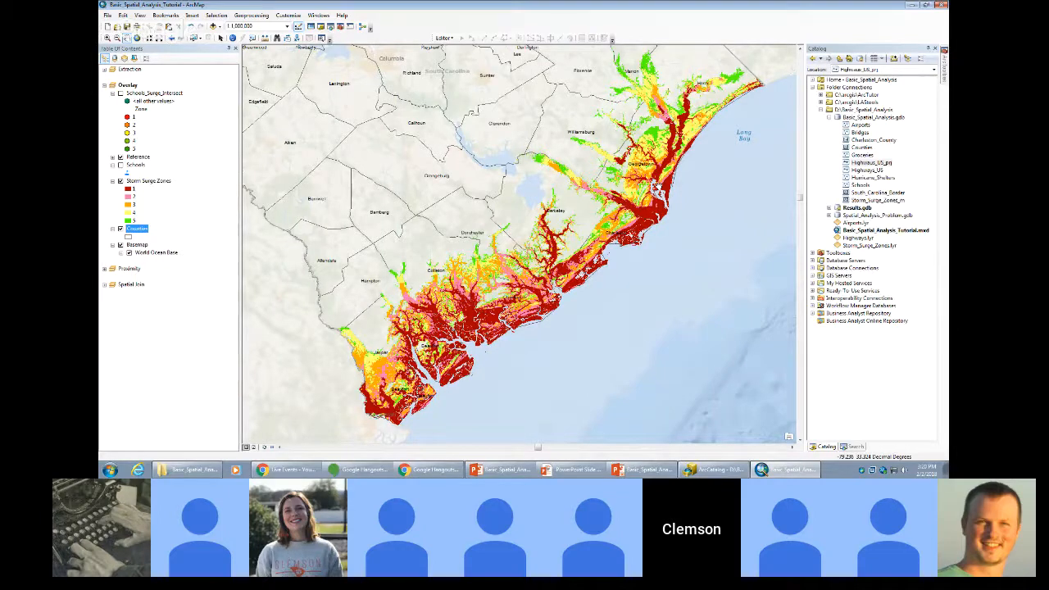
drag(507, 138, 650, 245)
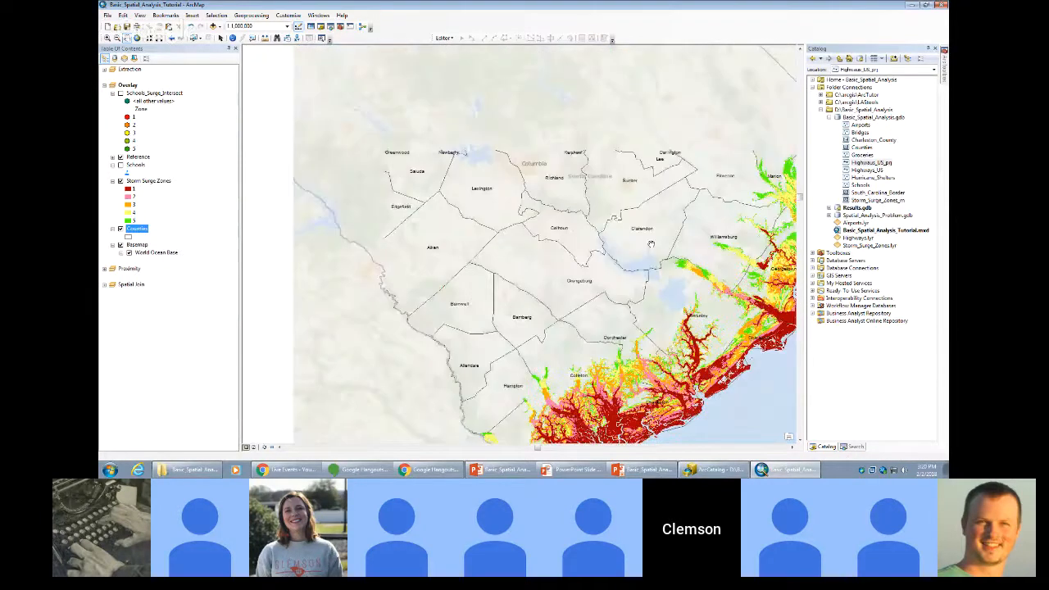
drag(410, 145, 504, 231)
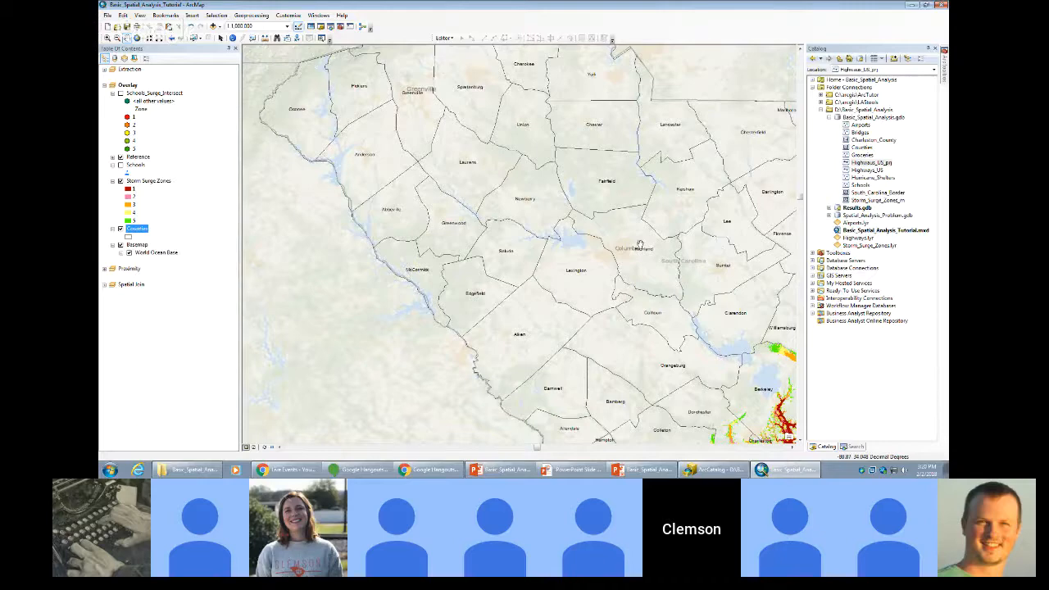
Set up a Union with Storm Surge Zones and Counties as the input features.
scroll(639, 243, up, 2)
drag(665, 246, 554, 214)
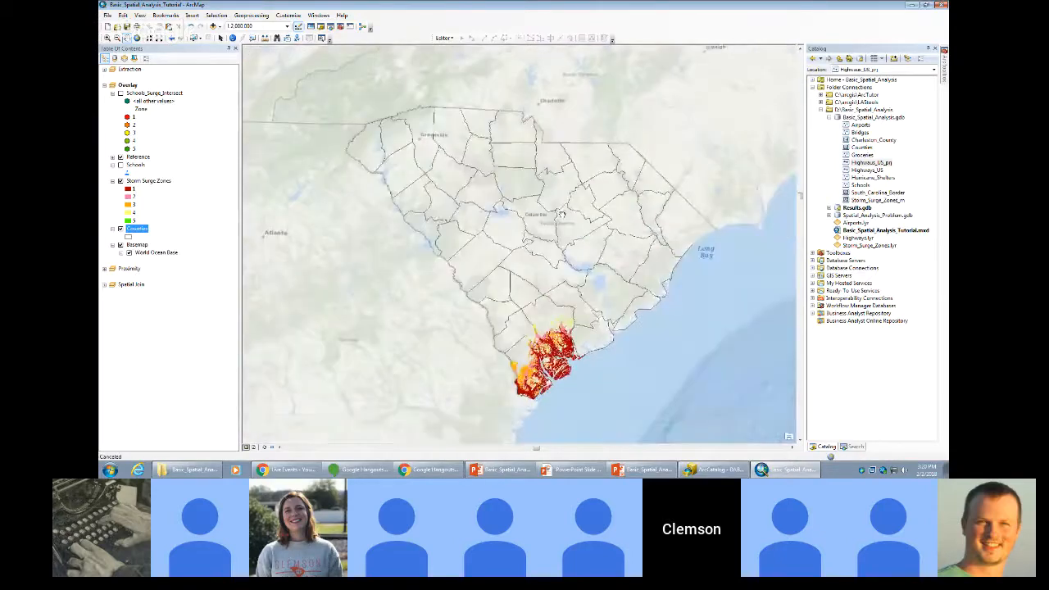
scroll(554, 214, up, 1)
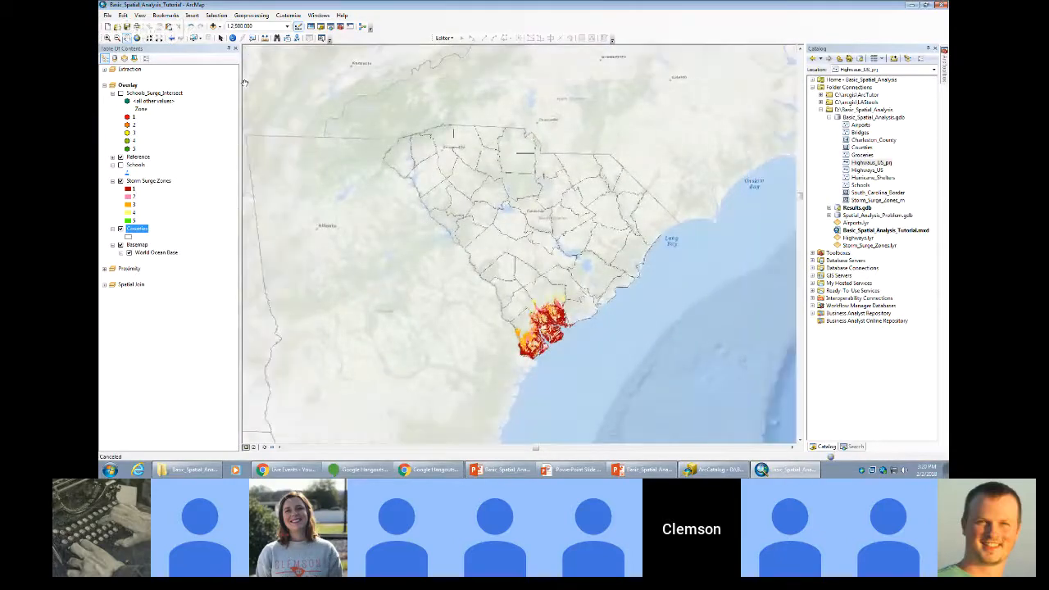
click(250, 15)
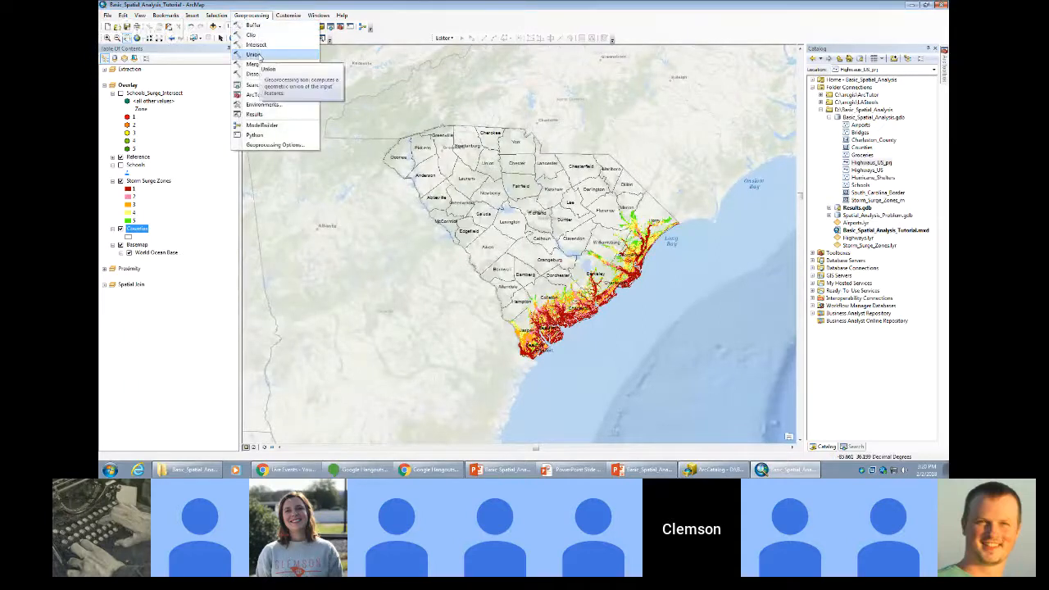
click(259, 55)
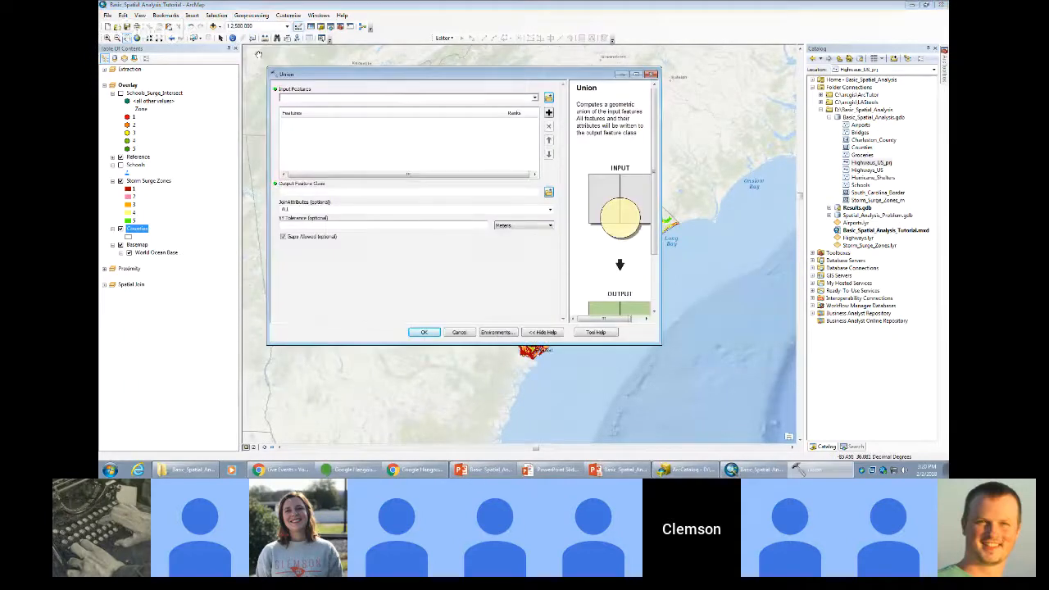
click(534, 100)
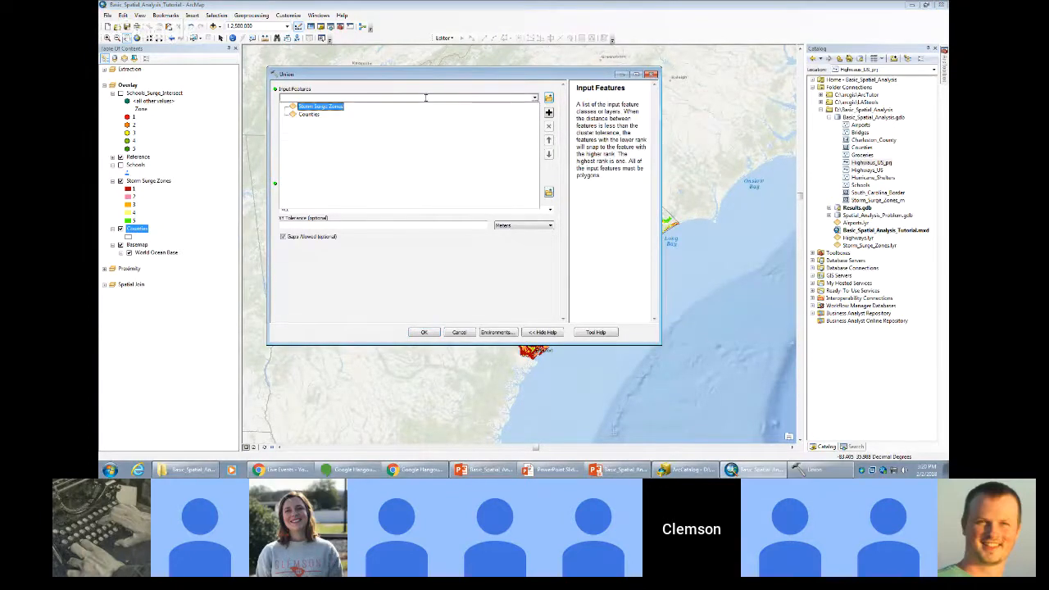
click(325, 111)
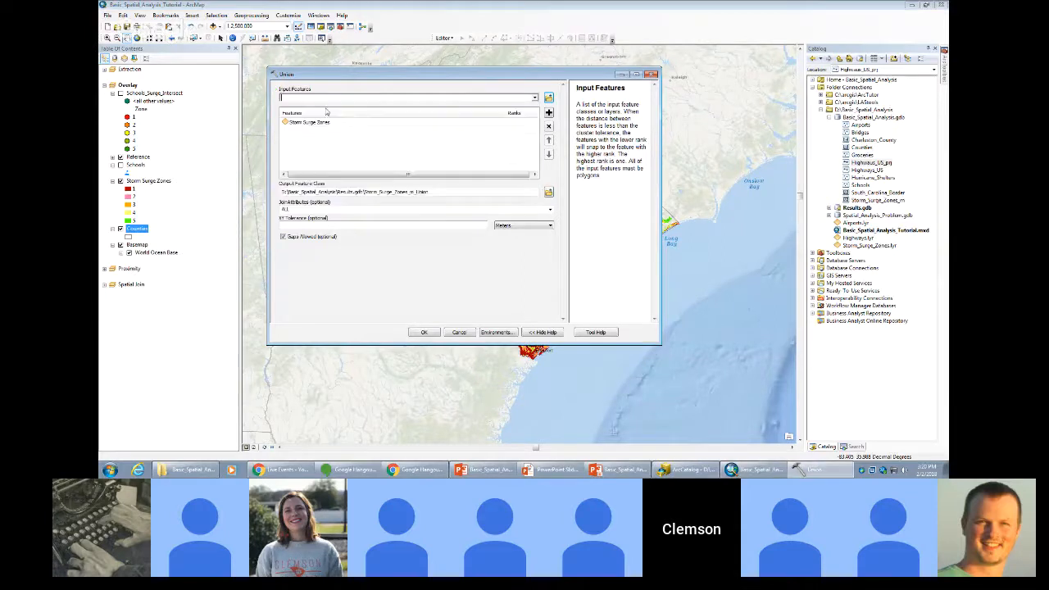
click(535, 100)
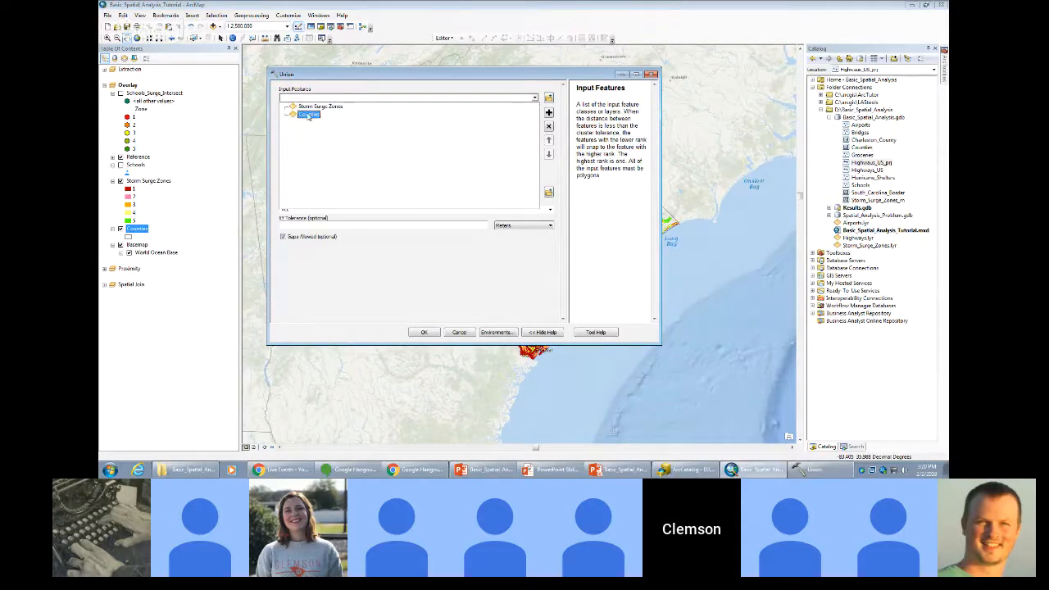
click(309, 115)
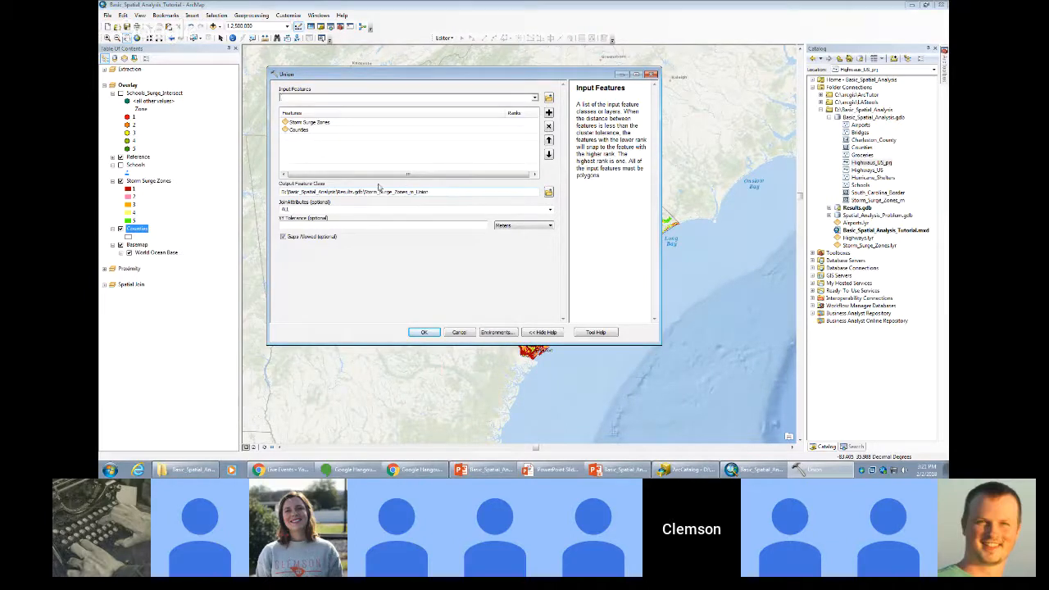
Name the output feature class Counties_Surge_Union in Results.gdb, disallow gaps, and run the Union.
click(302, 192)
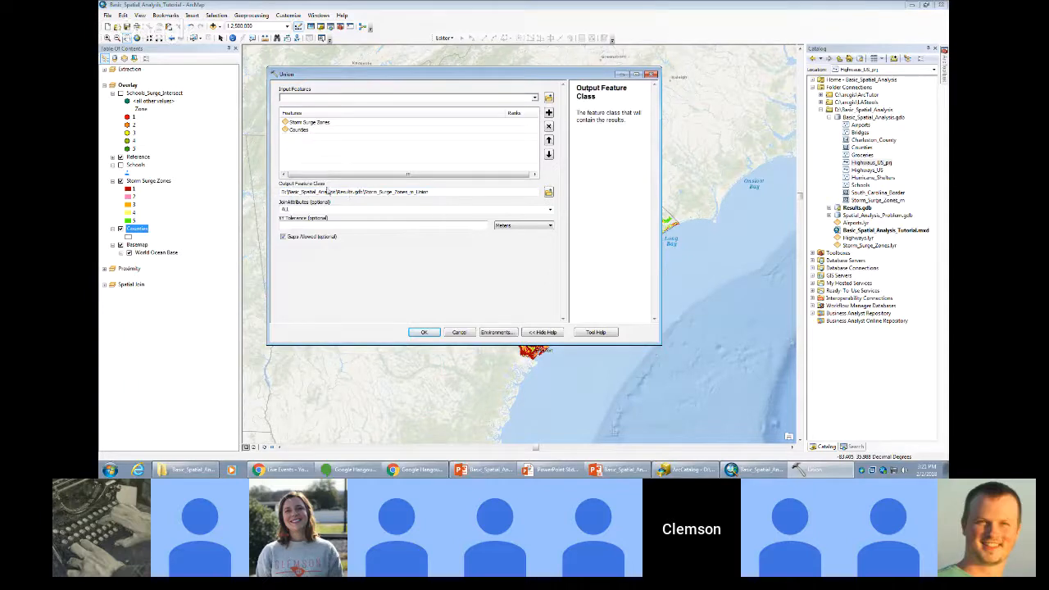
drag(438, 192, 363, 193)
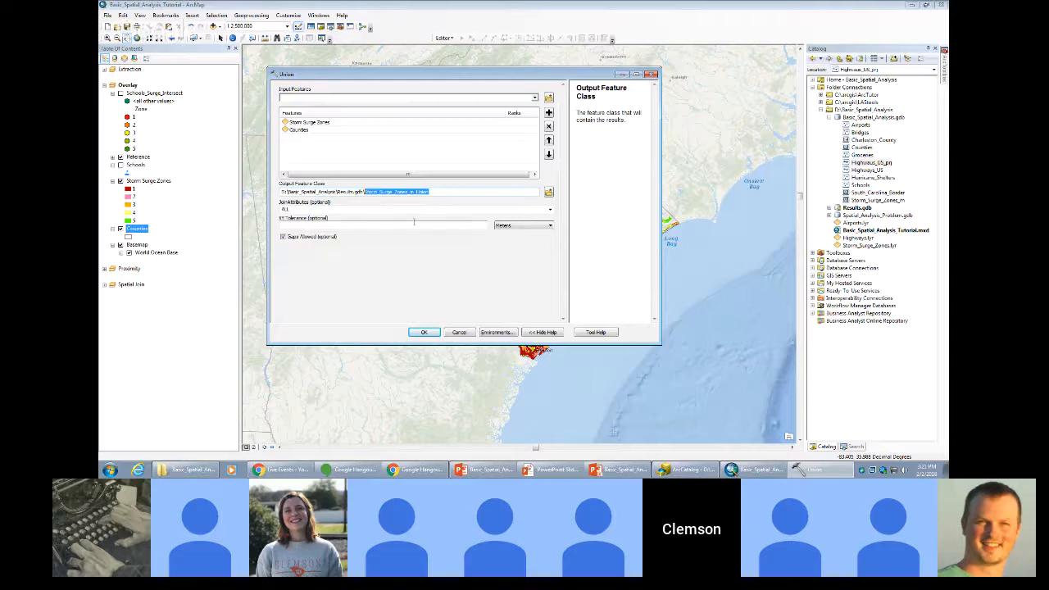
text(Counti)
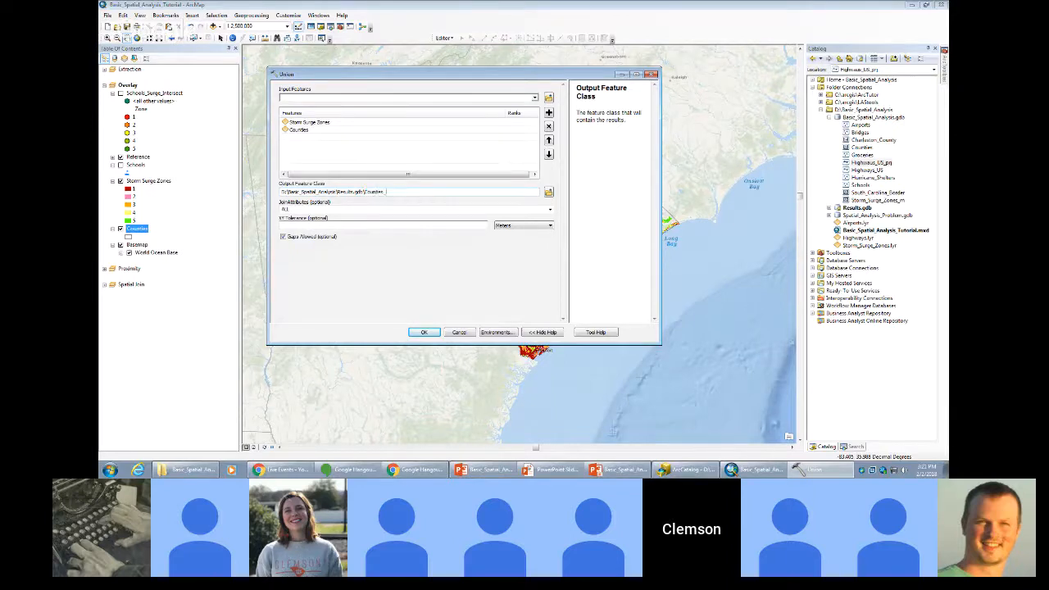
text(es_St)
text(rge_Union)
click(317, 240)
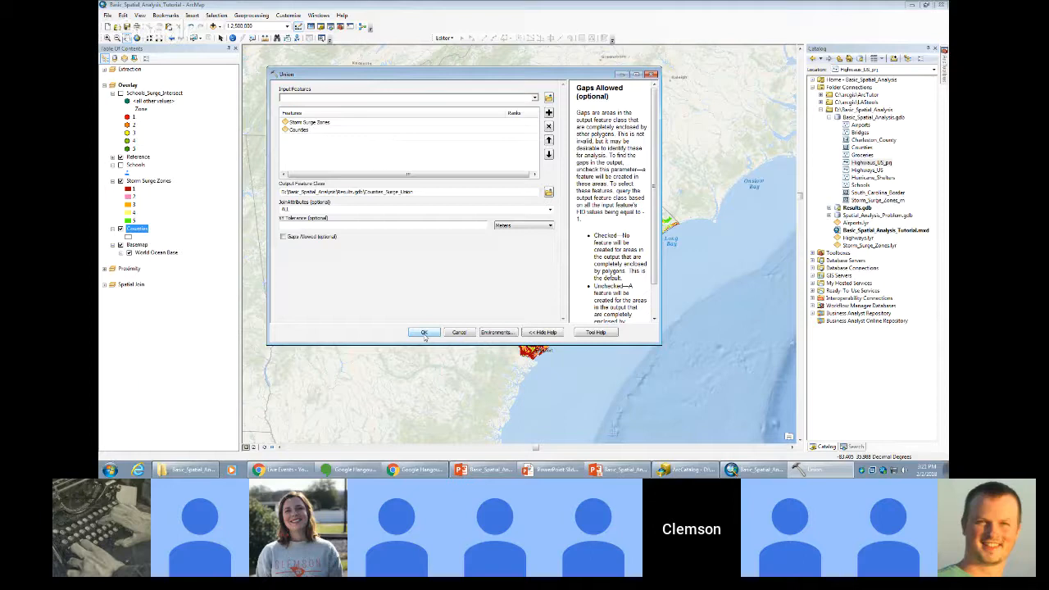
click(425, 333)
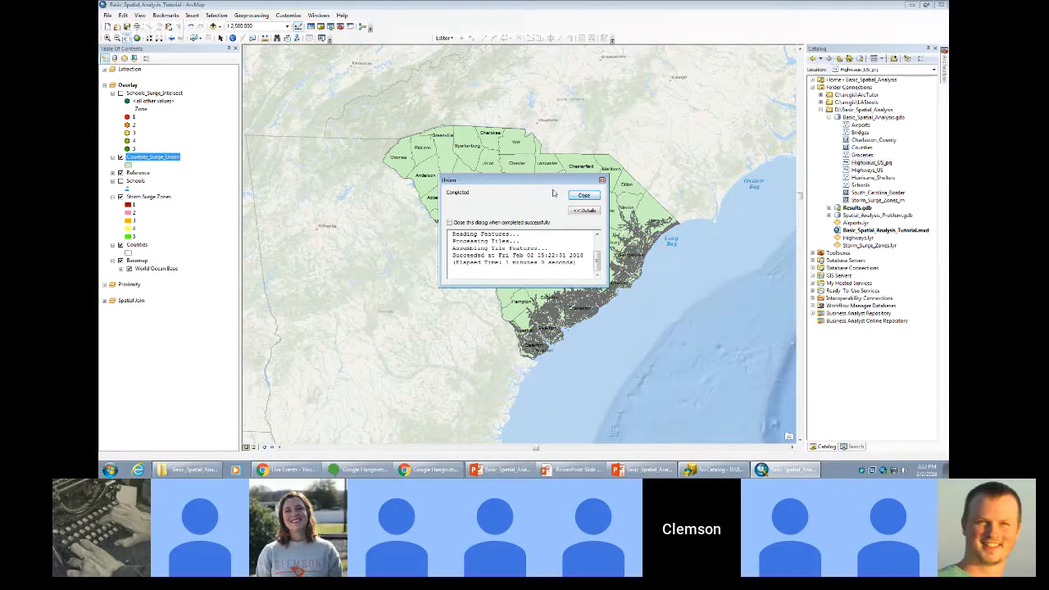
click(583, 195)
Open the Counties_Surge_Union attribute table and examine the Zone values and county attributes across its records.
right_click(164, 158)
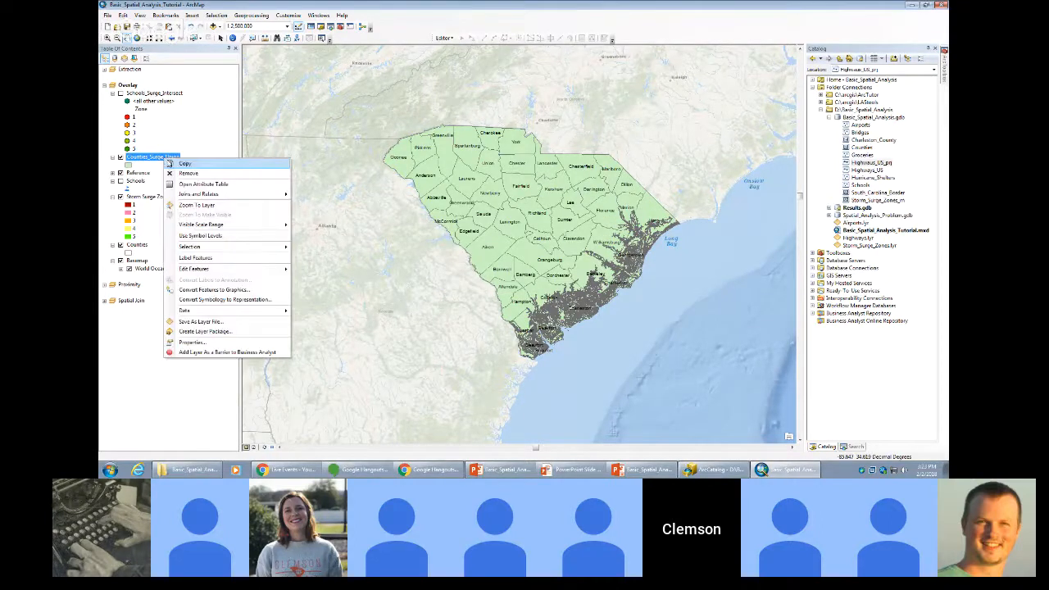
click(197, 184)
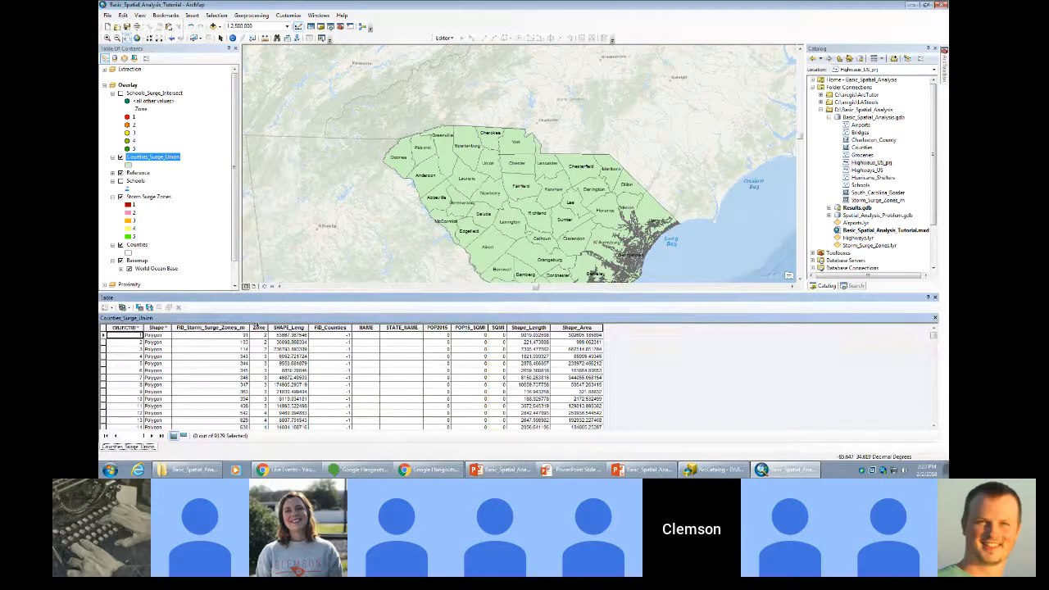
click(258, 327)
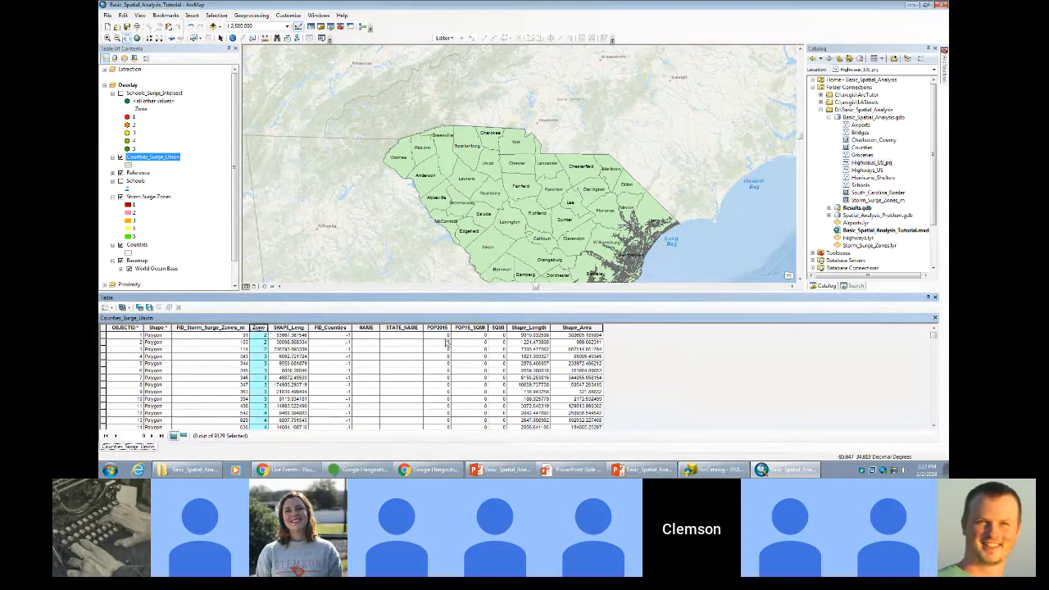
scroll(446, 344, down, 5)
scroll(447, 344, down, 3)
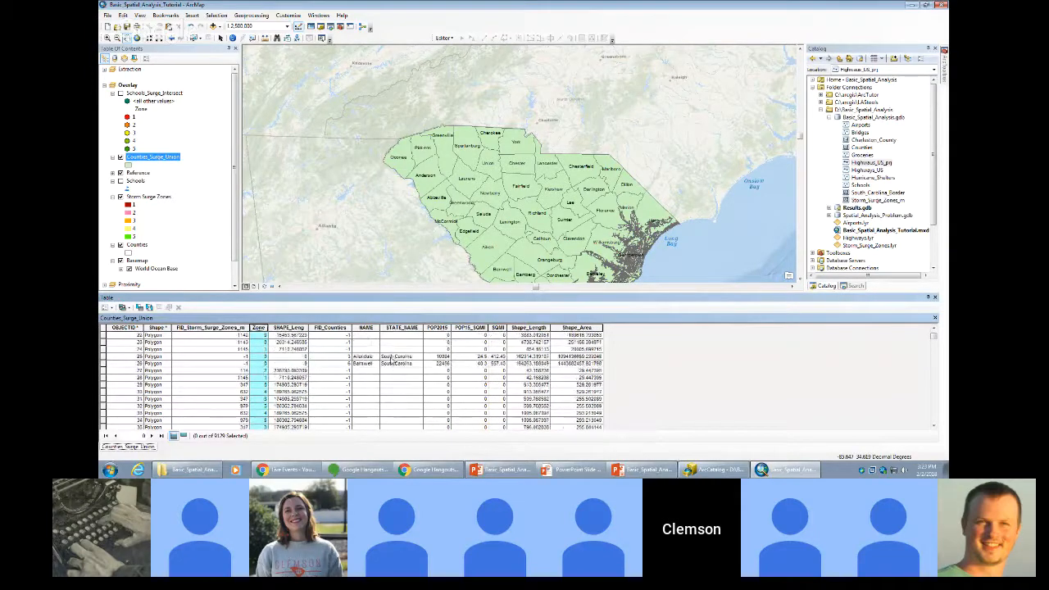
click(395, 357)
scroll(425, 370, down, 2)
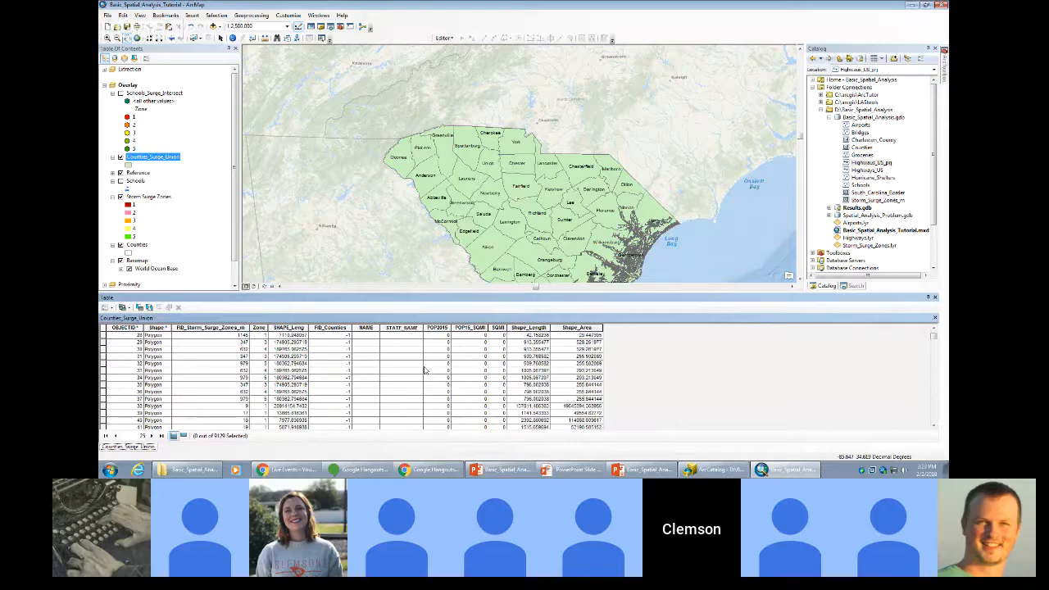
scroll(424, 370, down, 20)
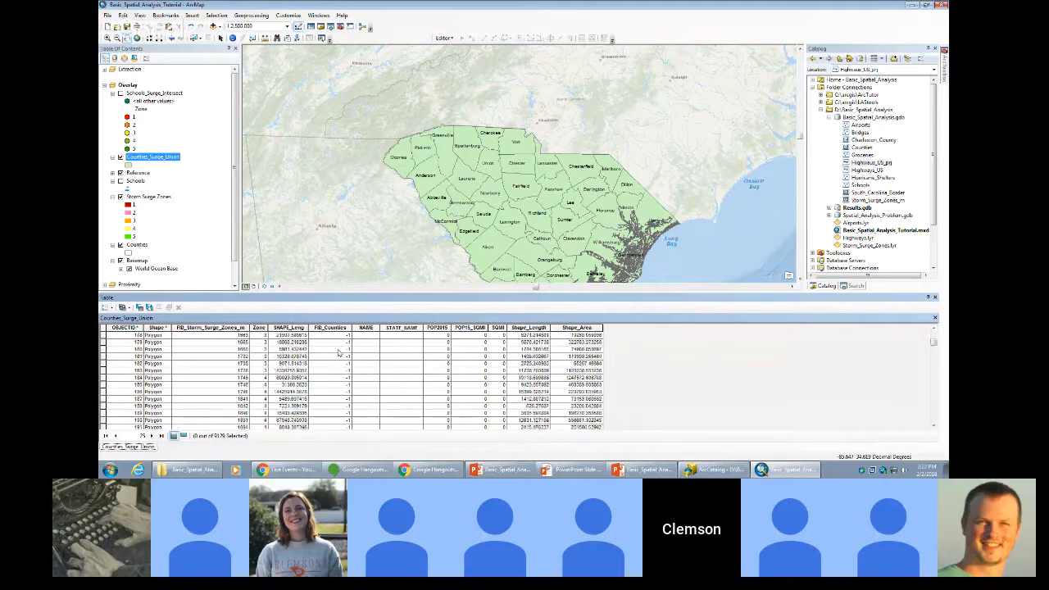
Sort the Counties_Surge_Union table by Zone in ascending order, review the first records, and close the table.
right_click(257, 327)
click(283, 335)
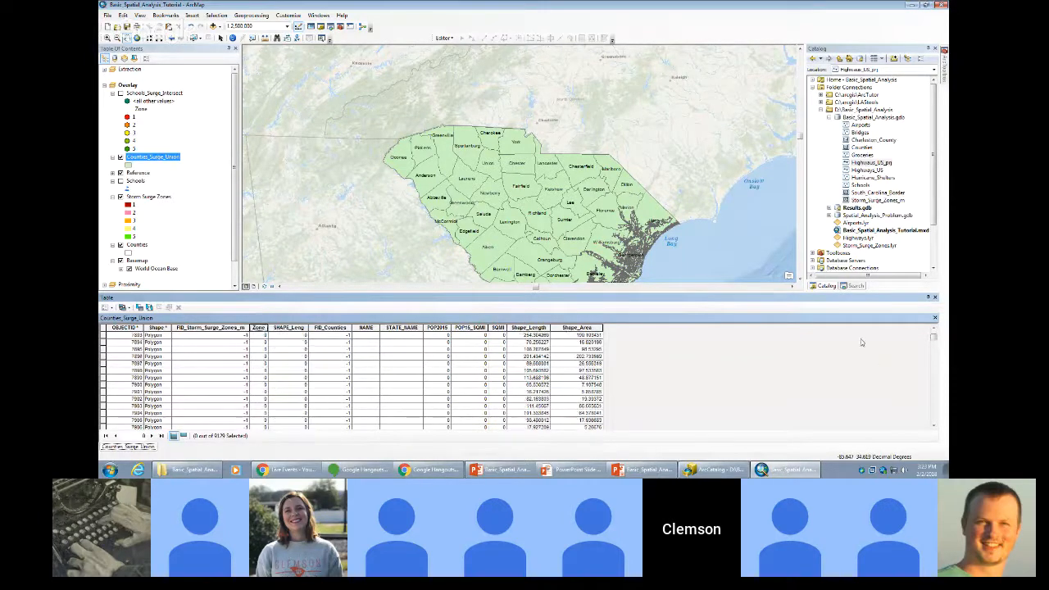
mouse_move(932, 335)
mouse_down()
mouse_move(934, 396)
mouse_move(933, 334)
mouse_move(947, 388)
mouse_move(944, 328)
mouse_up()
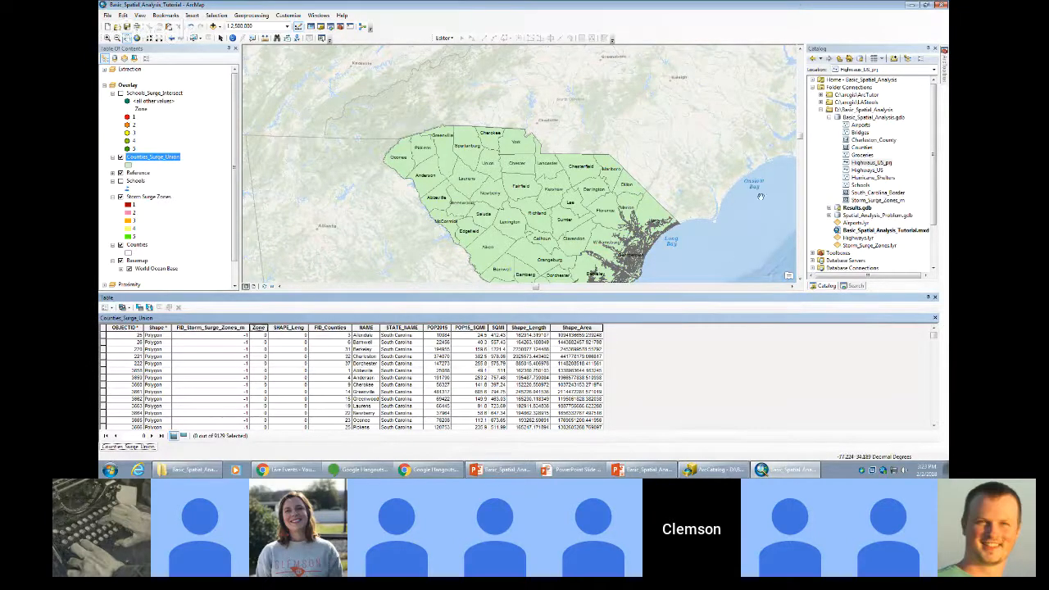
click(935, 298)
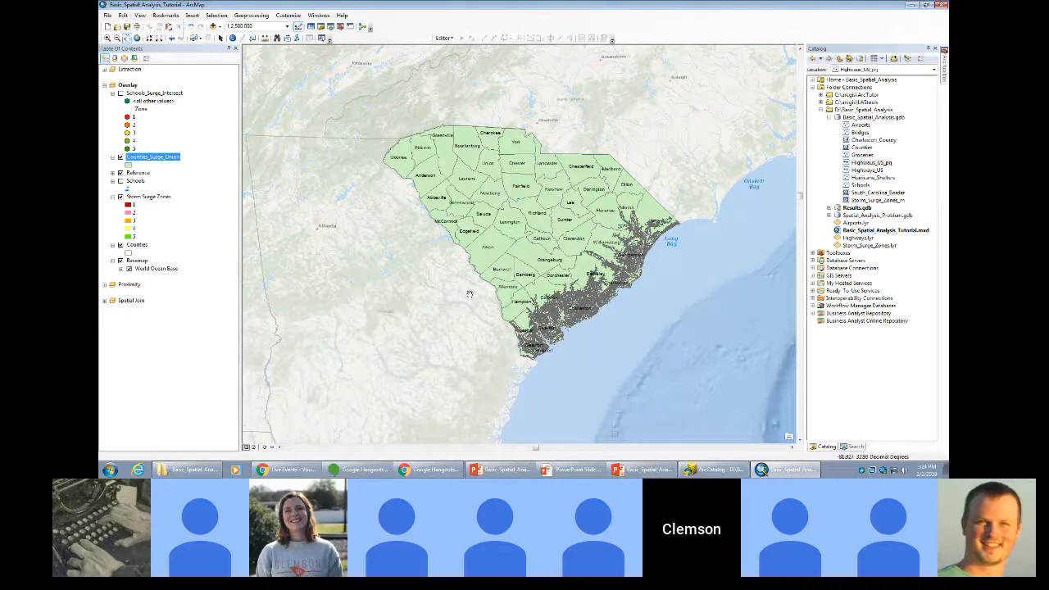
Reopen the Counties_Surge_Union attribute table, highlight the NAME and Shape_Area fields for review, and close it.
right_click(153, 159)
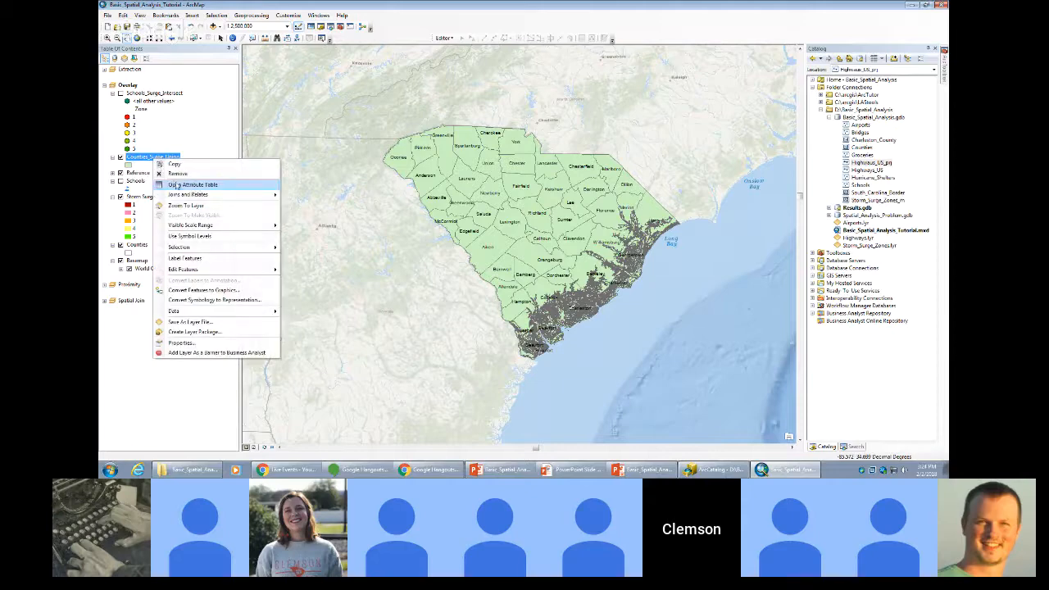
click(177, 184)
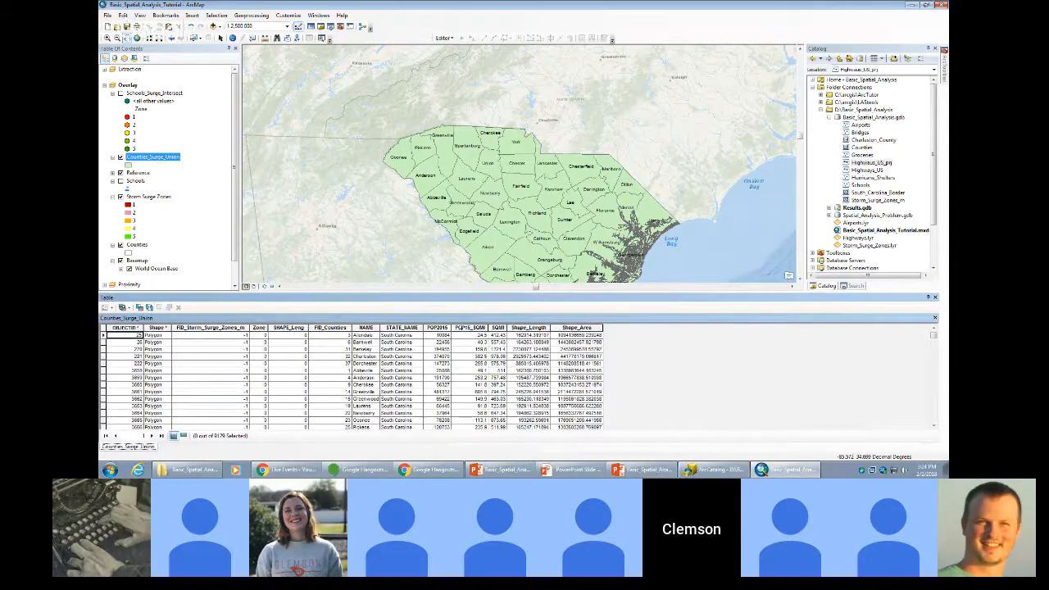
click(365, 327)
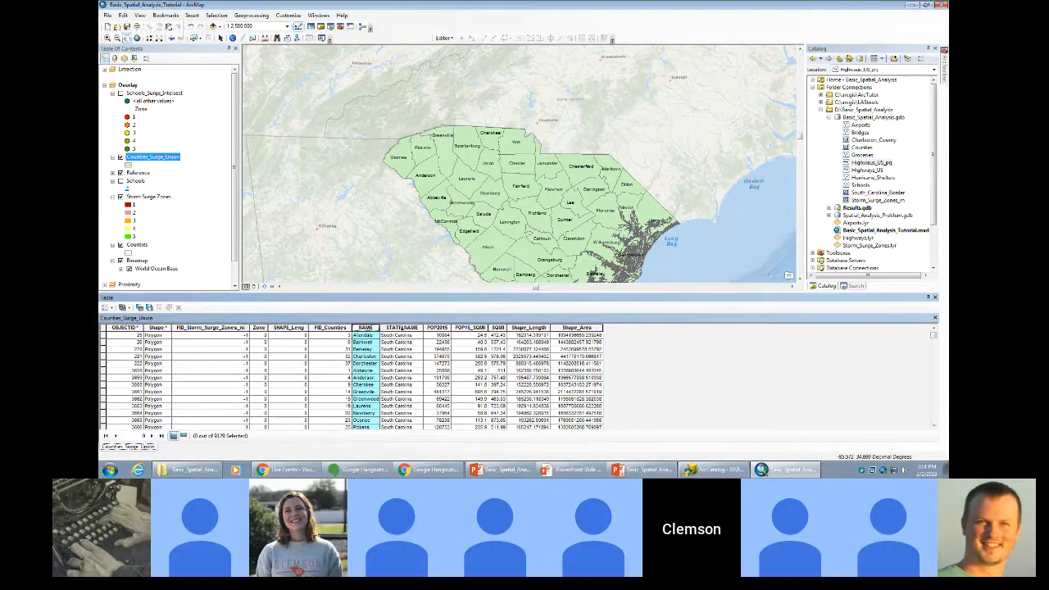
click(576, 327)
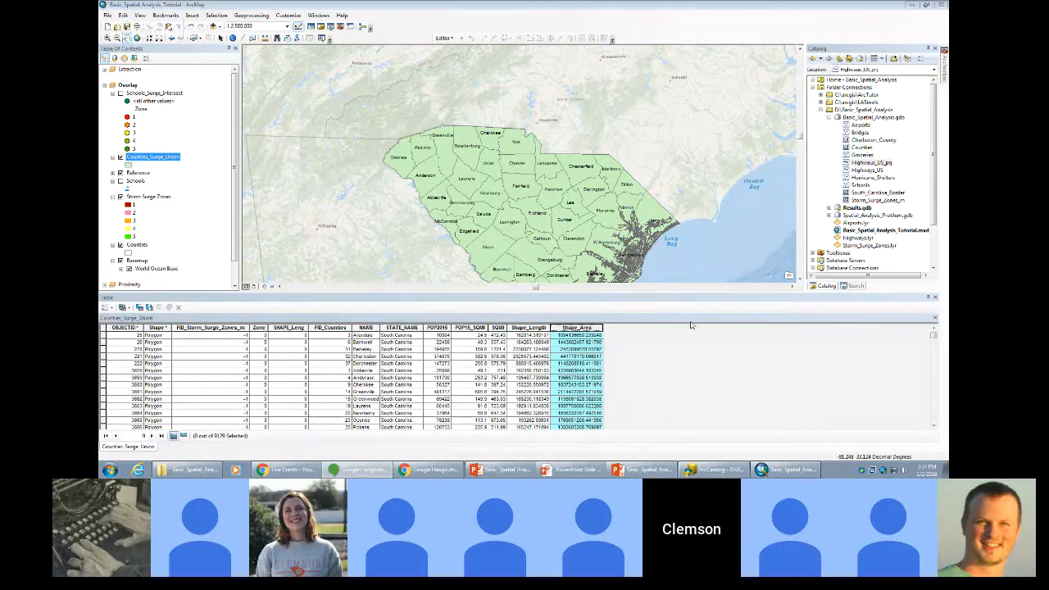
click(934, 297)
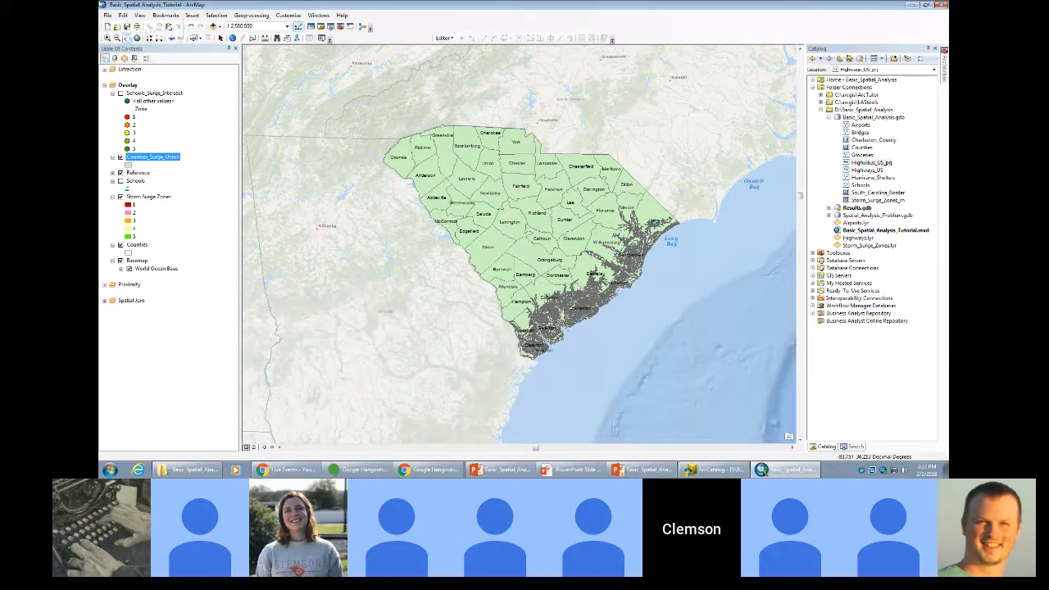
Set the Overlay data frame's extent to Fixed Extent in its properties and apply the change.
right_click(130, 85)
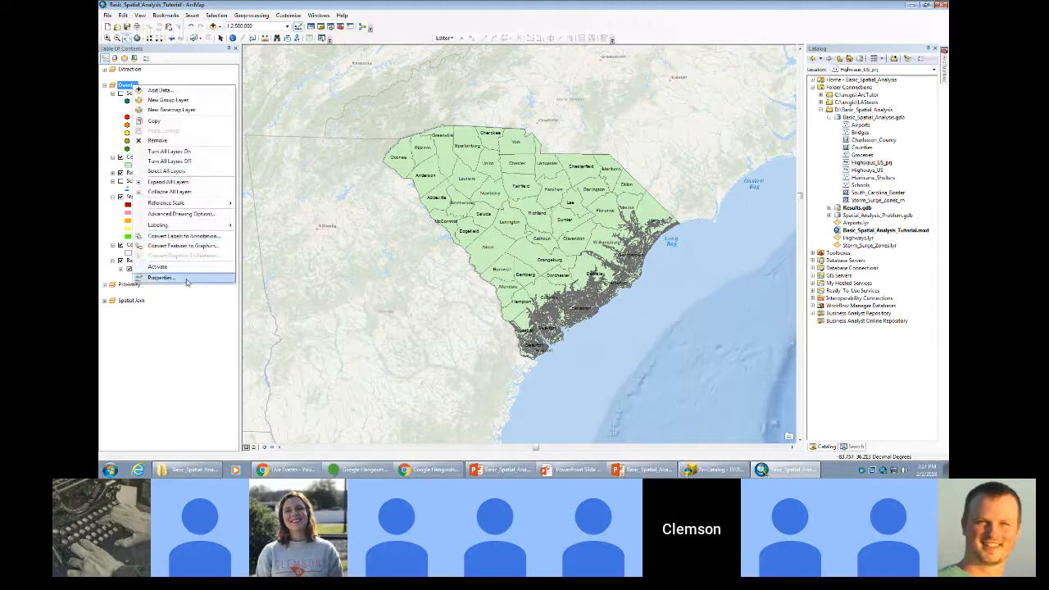
click(198, 274)
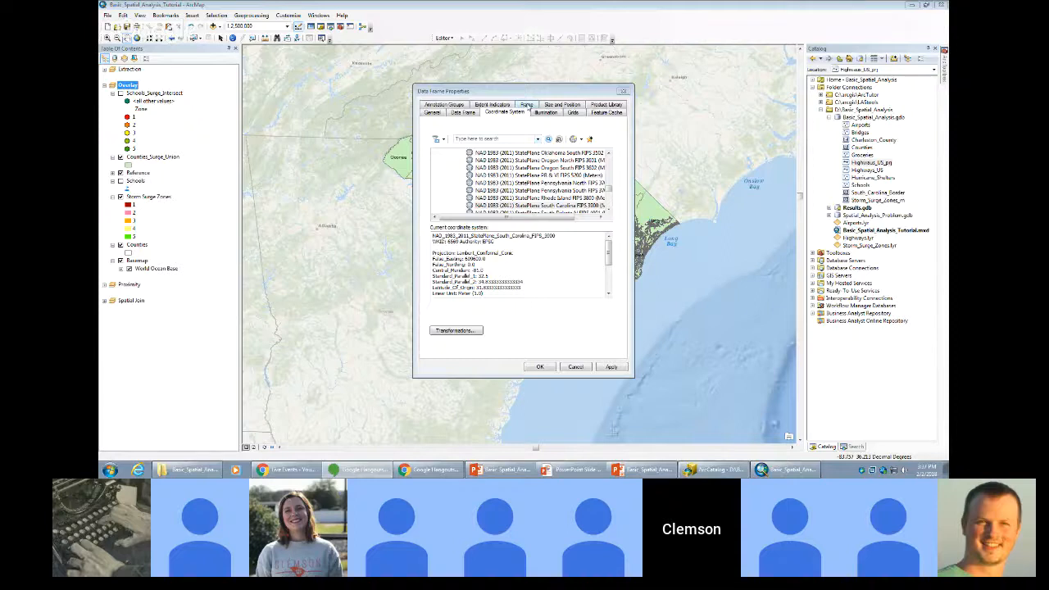
click(528, 106)
click(550, 114)
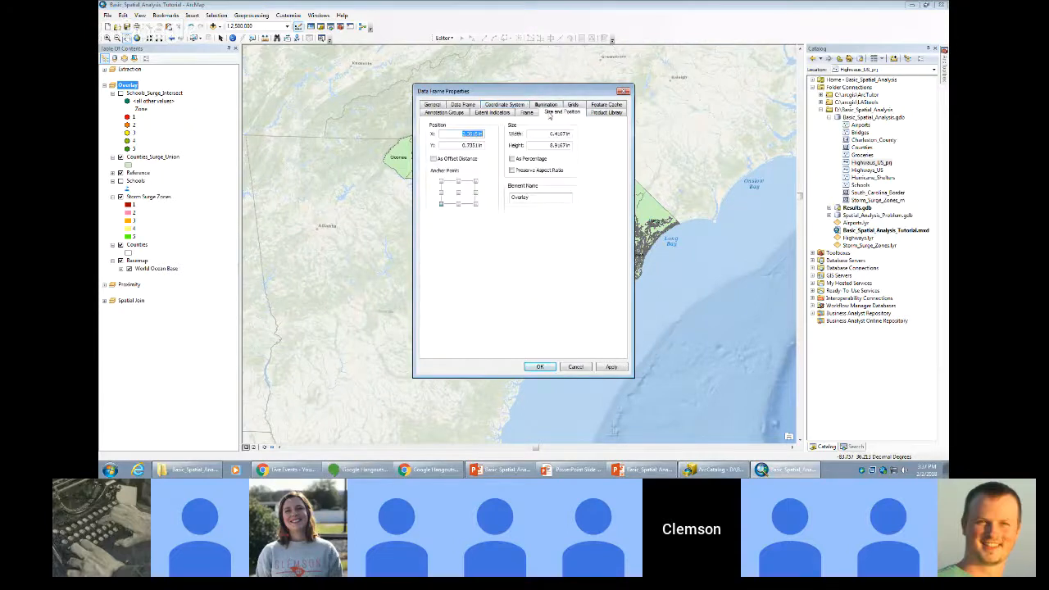
click(437, 106)
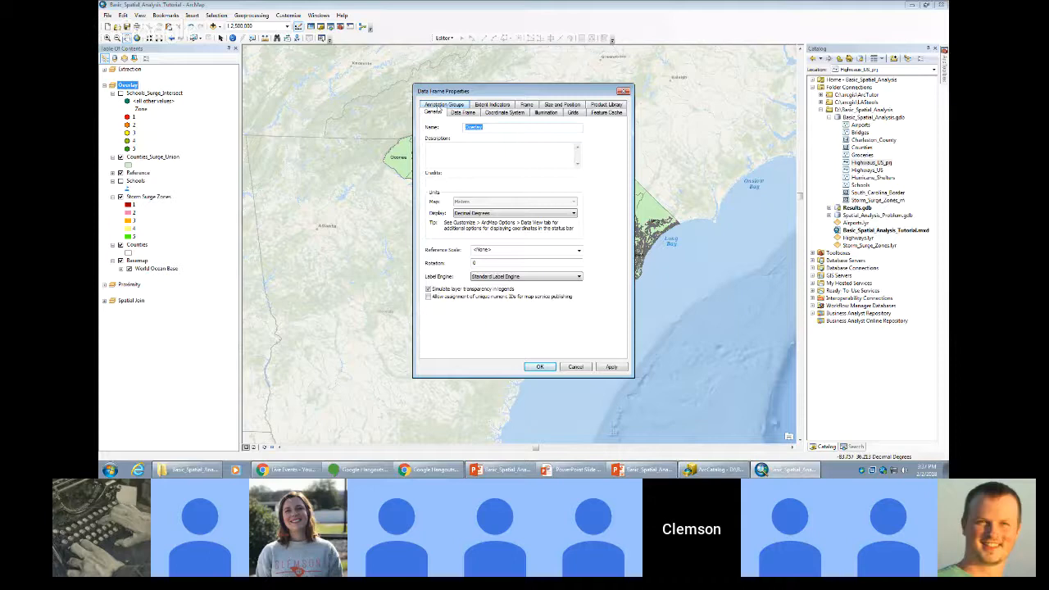
click(461, 113)
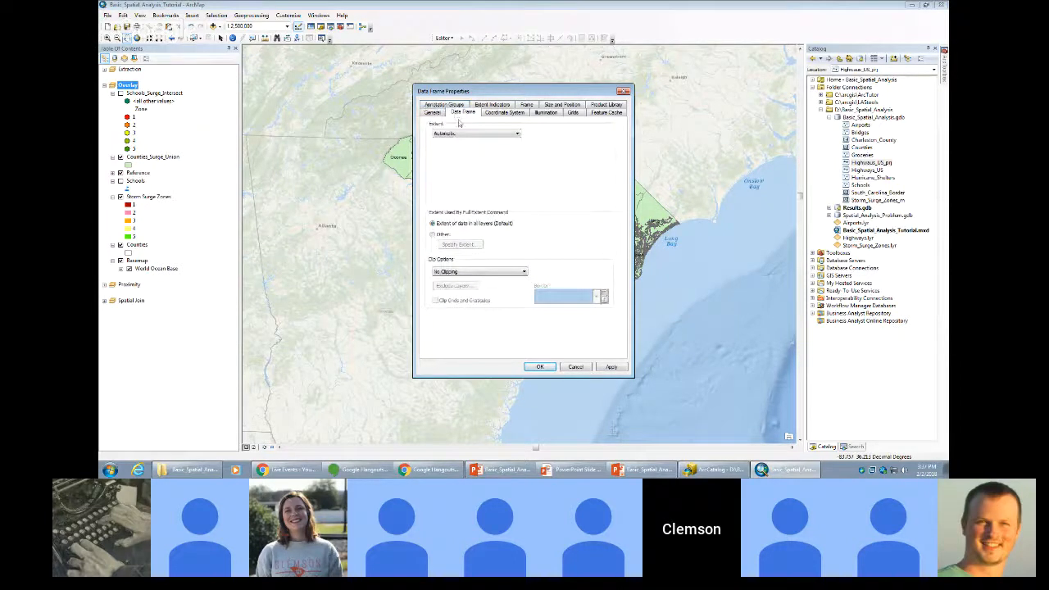
click(461, 132)
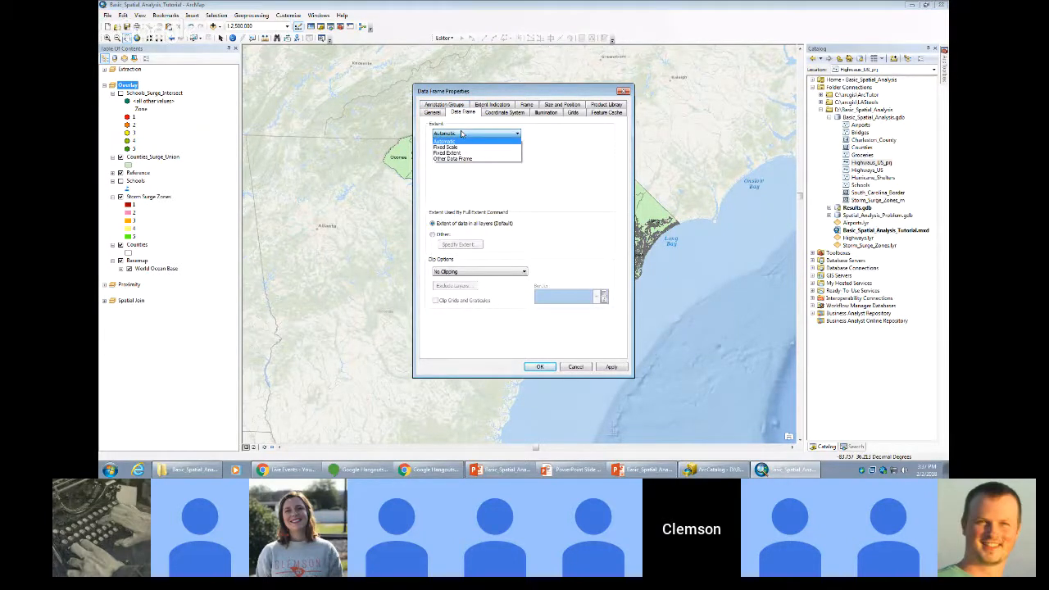
click(464, 153)
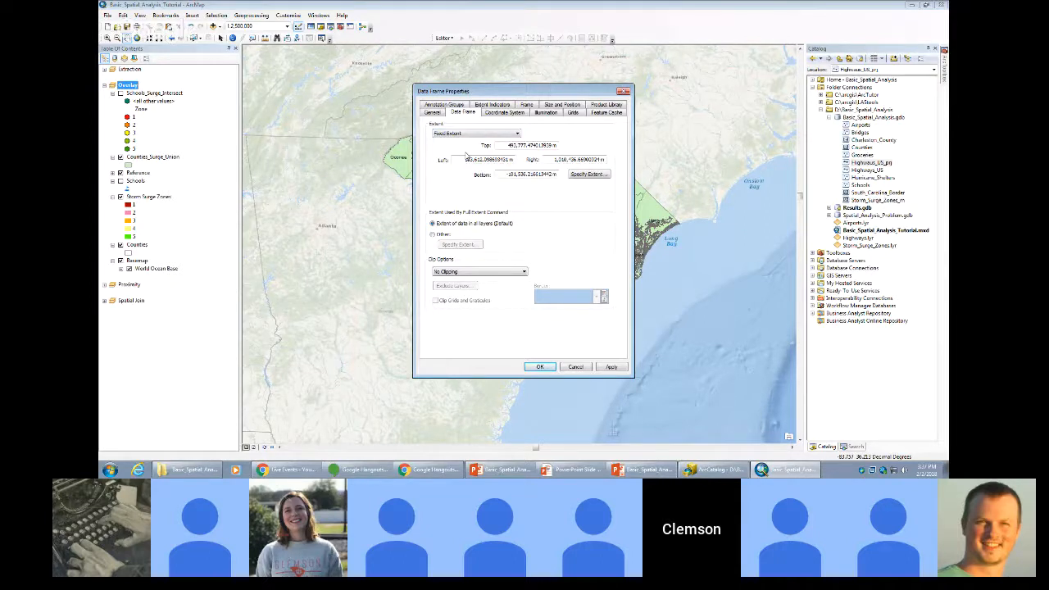
click(610, 366)
click(540, 366)
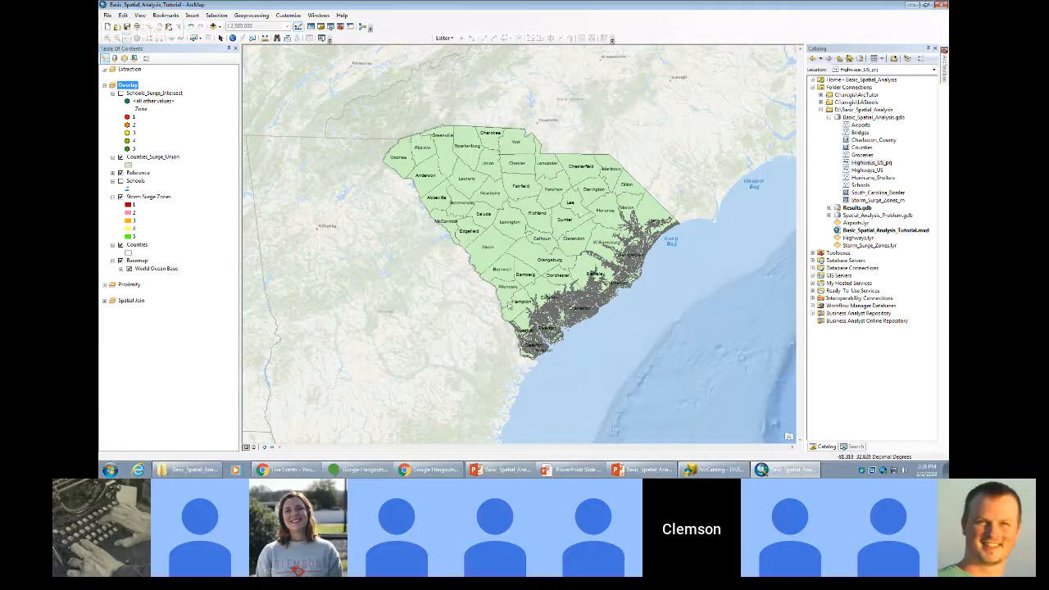
double_click(128, 85)
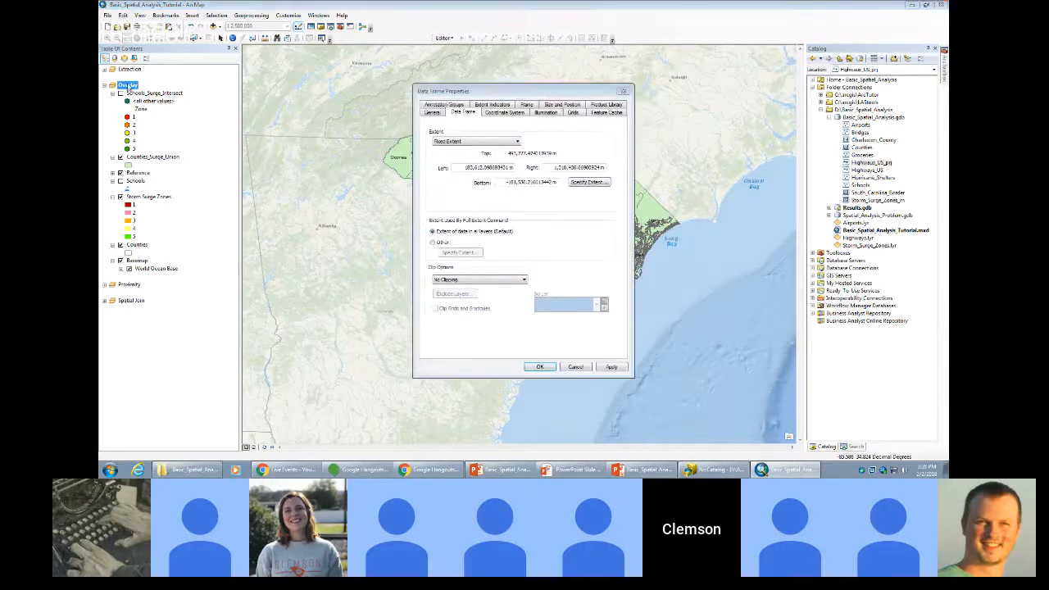
click(499, 143)
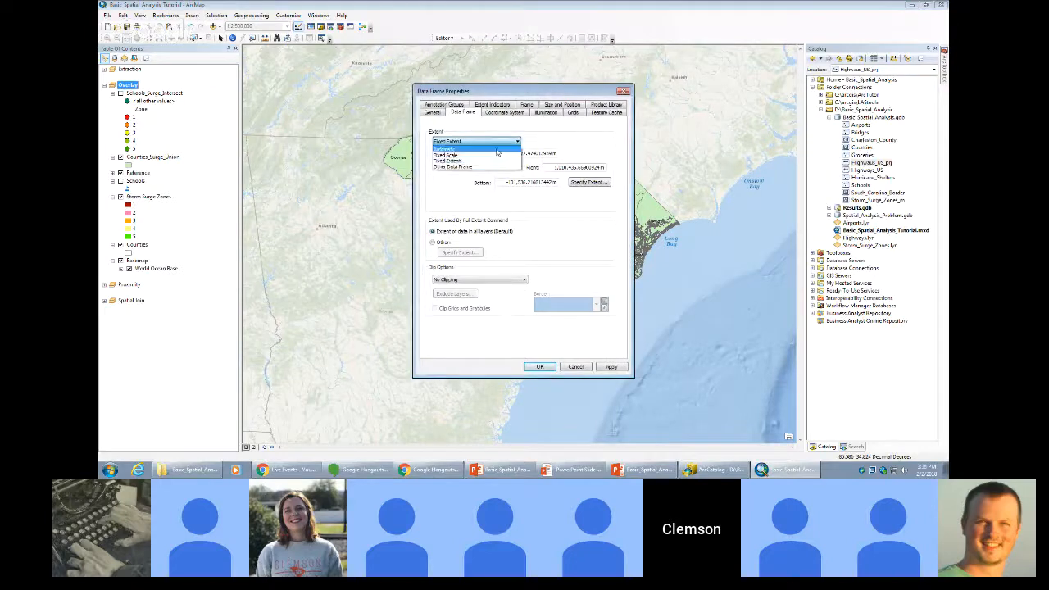
click(497, 148)
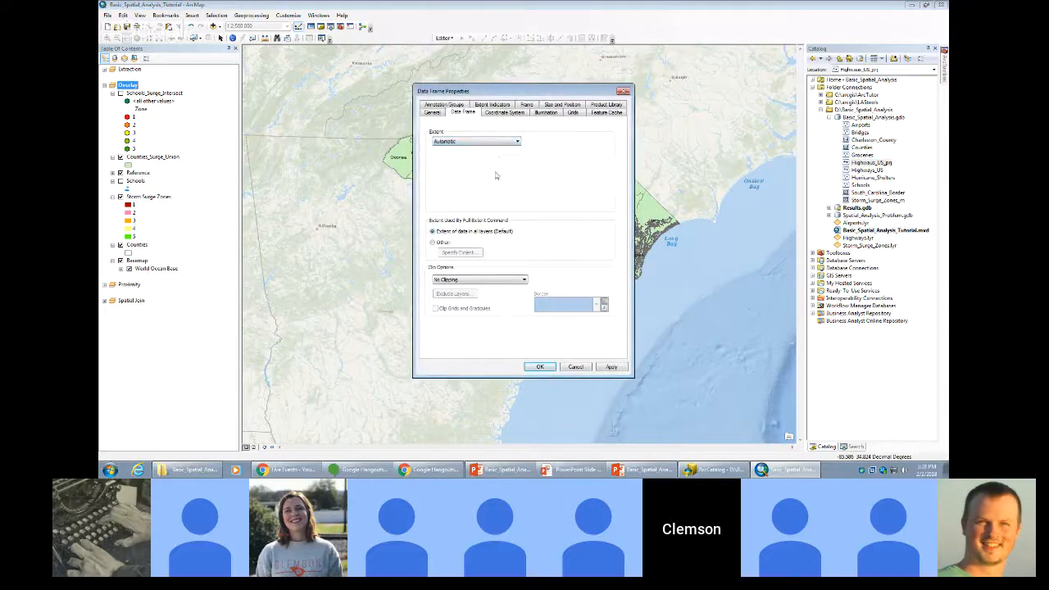
click(440, 244)
click(452, 252)
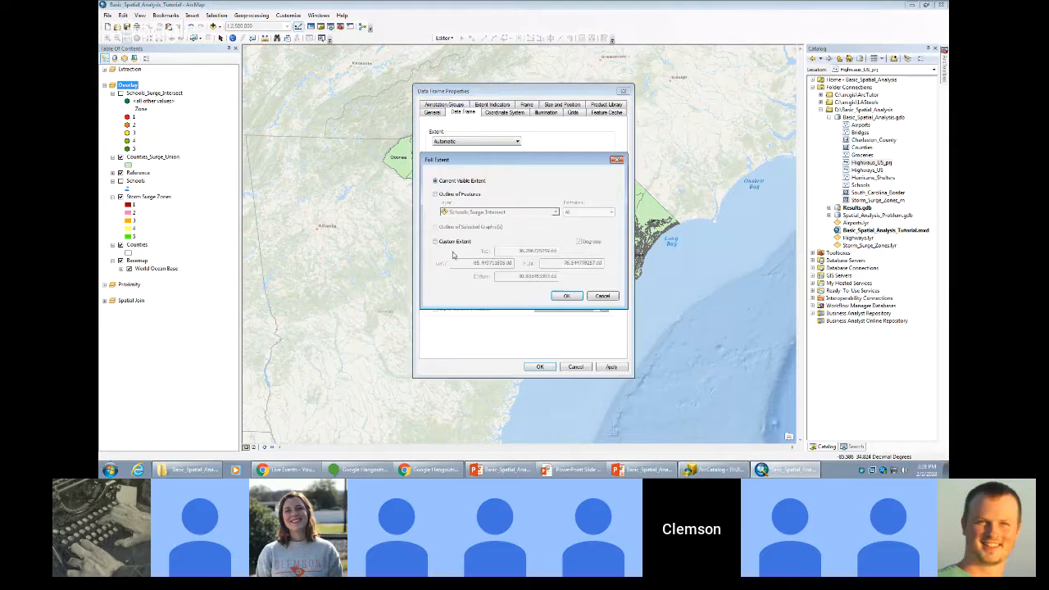
click(593, 297)
click(580, 367)
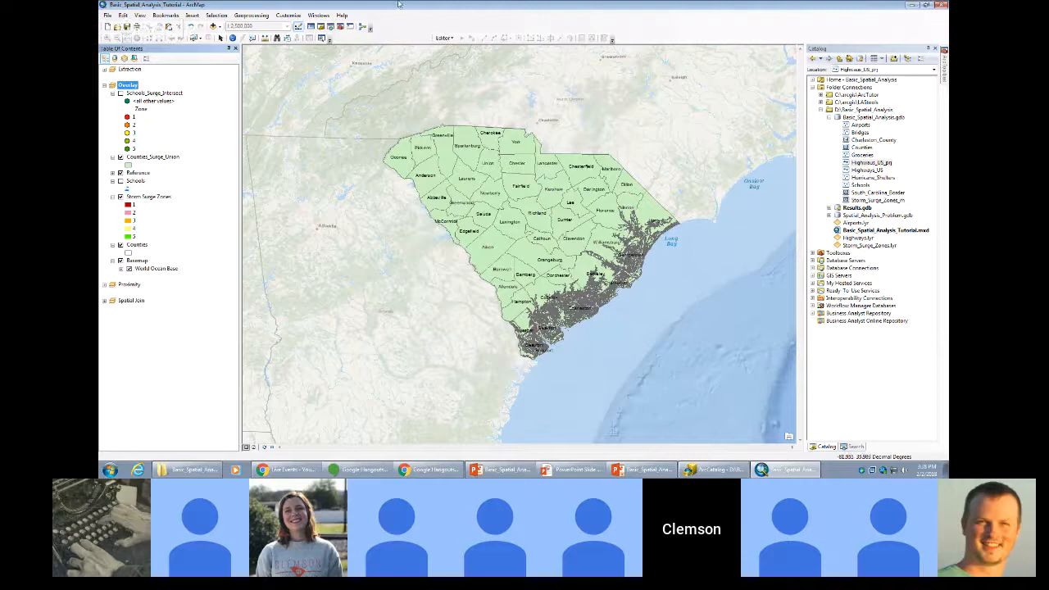
Insert a new data frame and add the Highways_US_prj feature class to it.
click(192, 14)
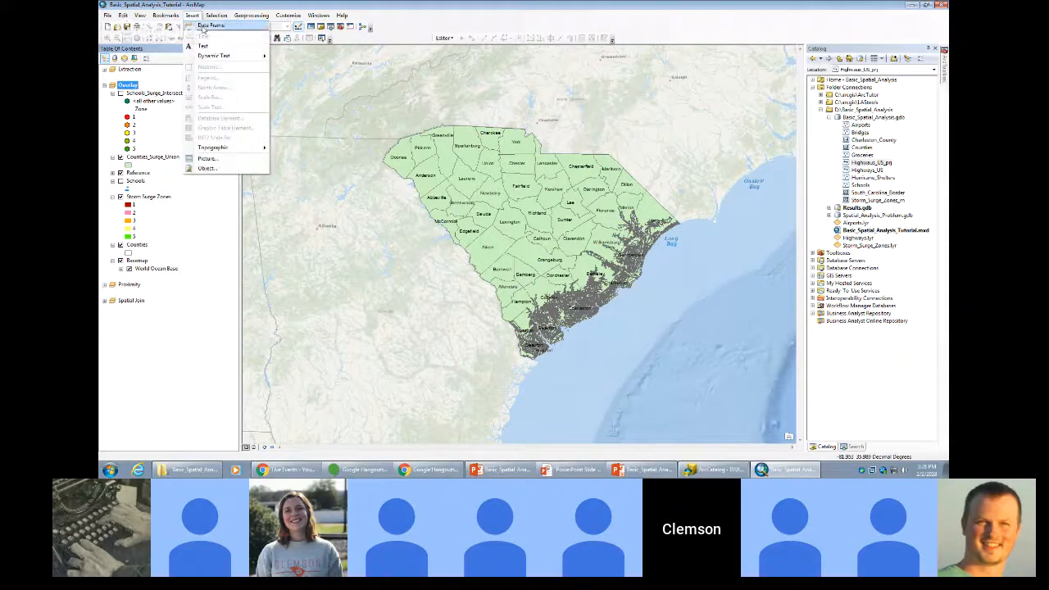
click(258, 4)
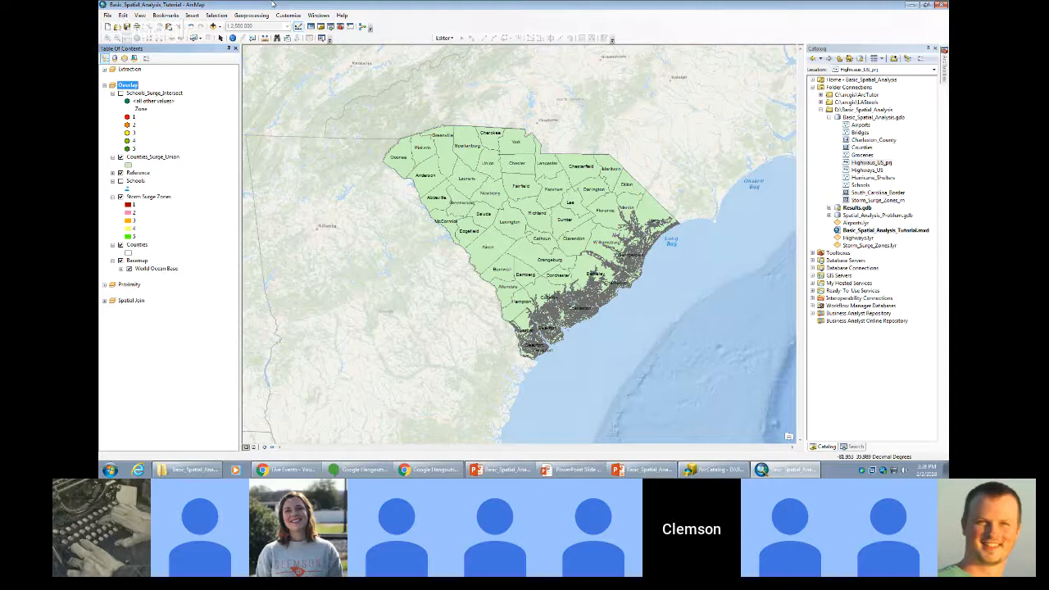
click(191, 15)
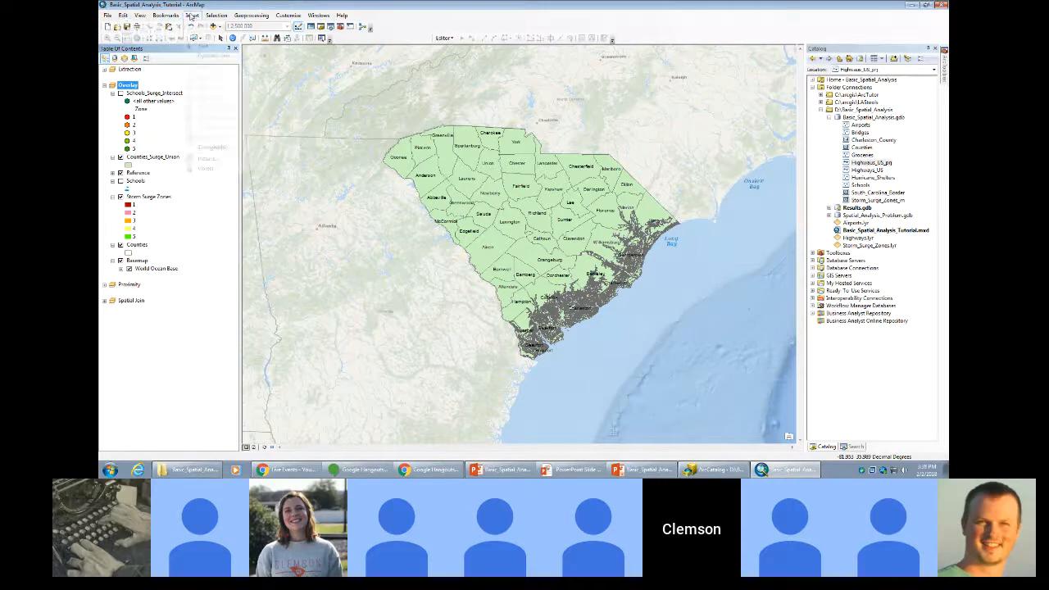
click(206, 30)
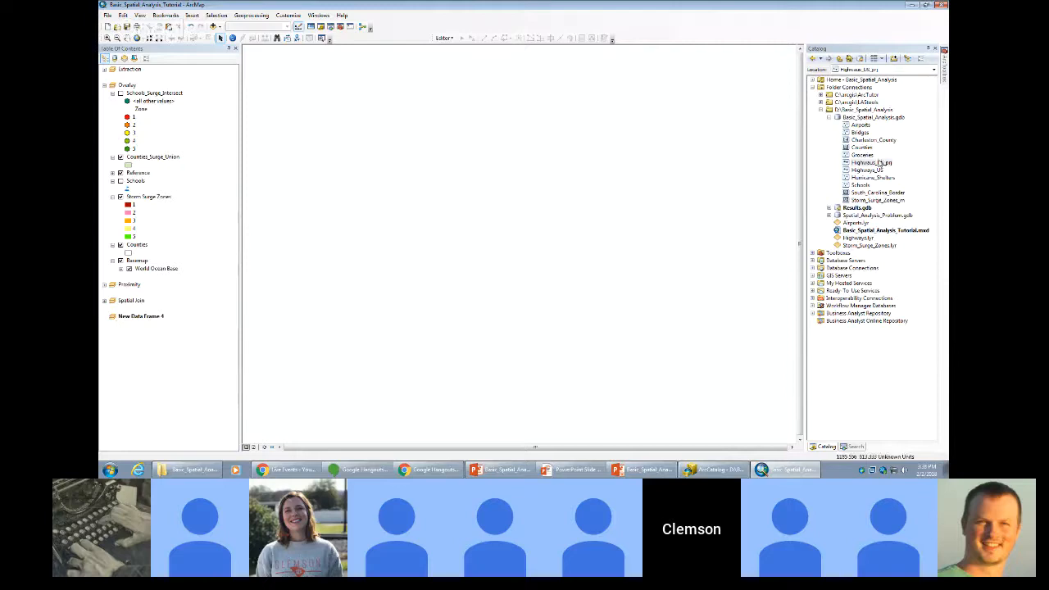
drag(875, 163, 742, 219)
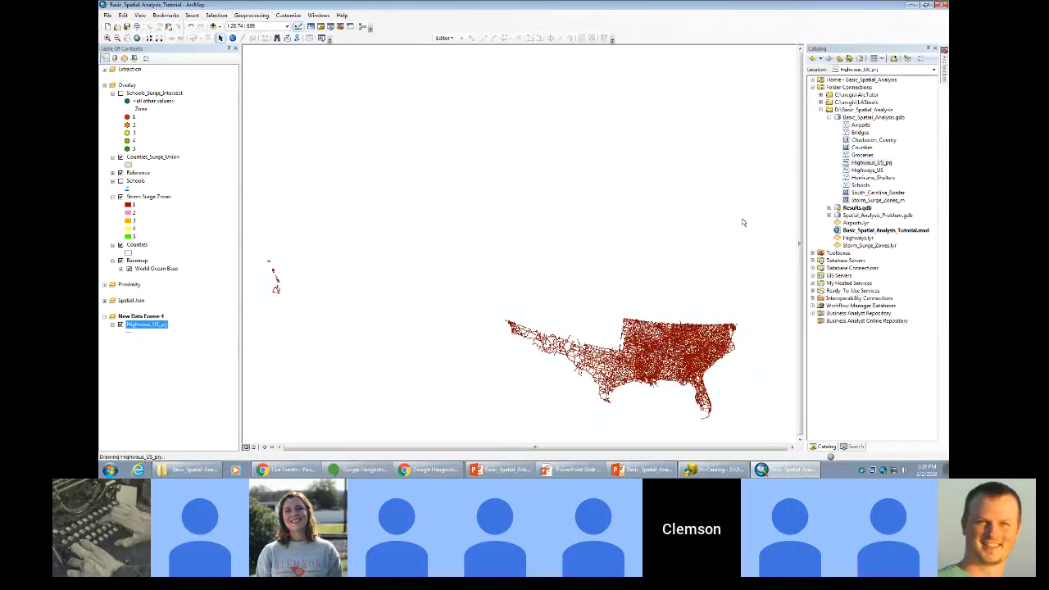
Remove the newly inserted data frame from the map document and reactivate the Overlay data frame.
right_click(139, 317)
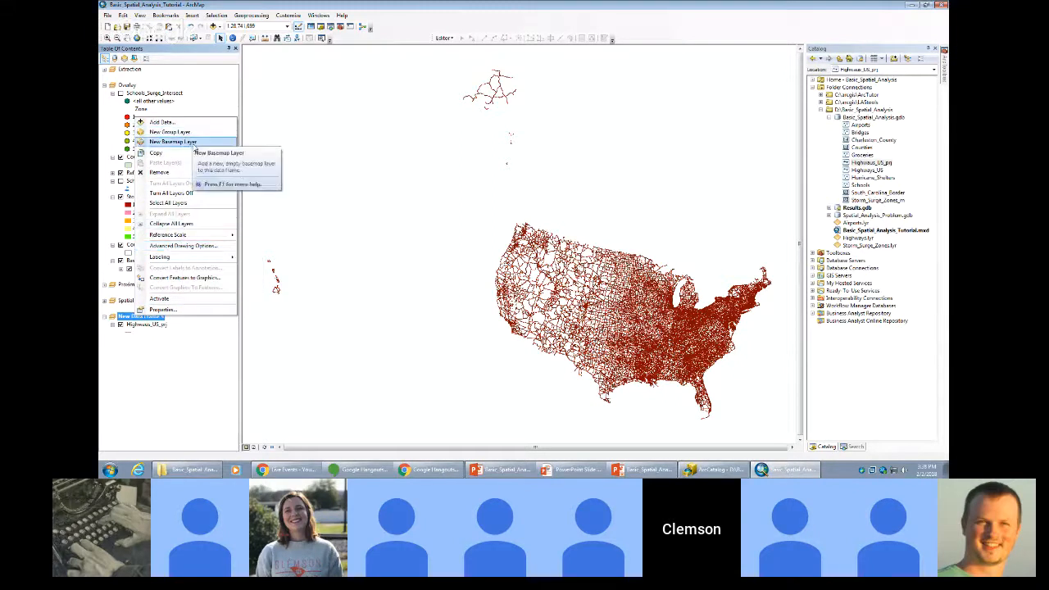
click(160, 172)
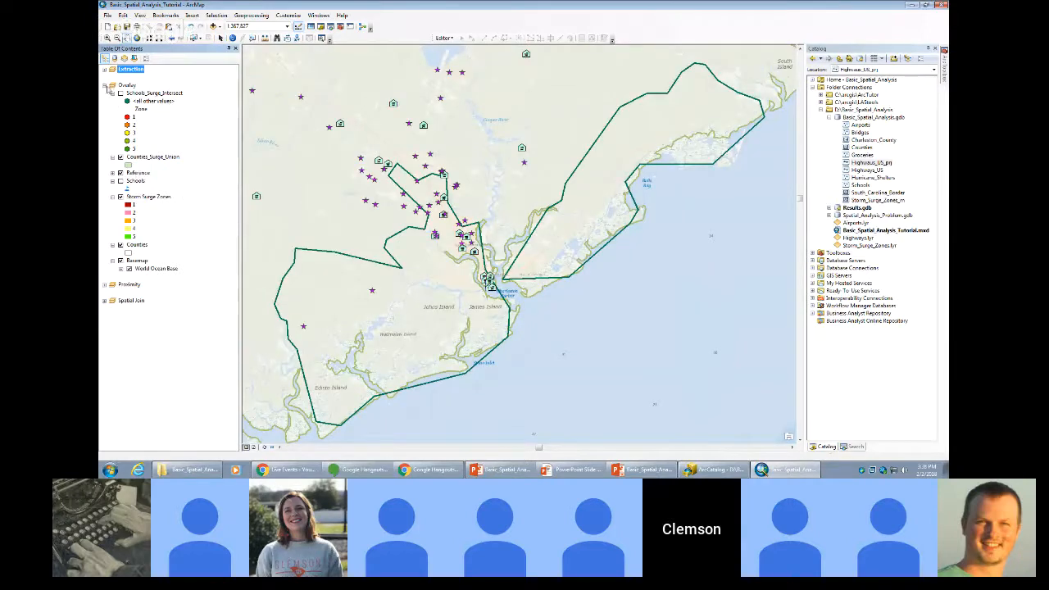
right_click(115, 85)
click(151, 269)
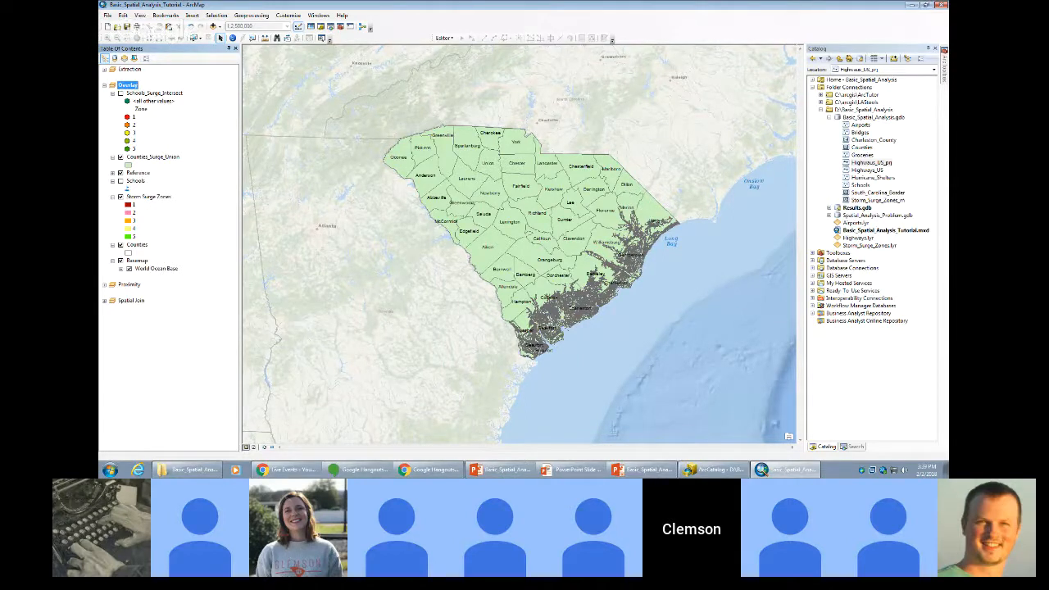
Move the overlapping data frames apart on the page in layout view, return to data view and close the Layout toolbar.
click(254, 447)
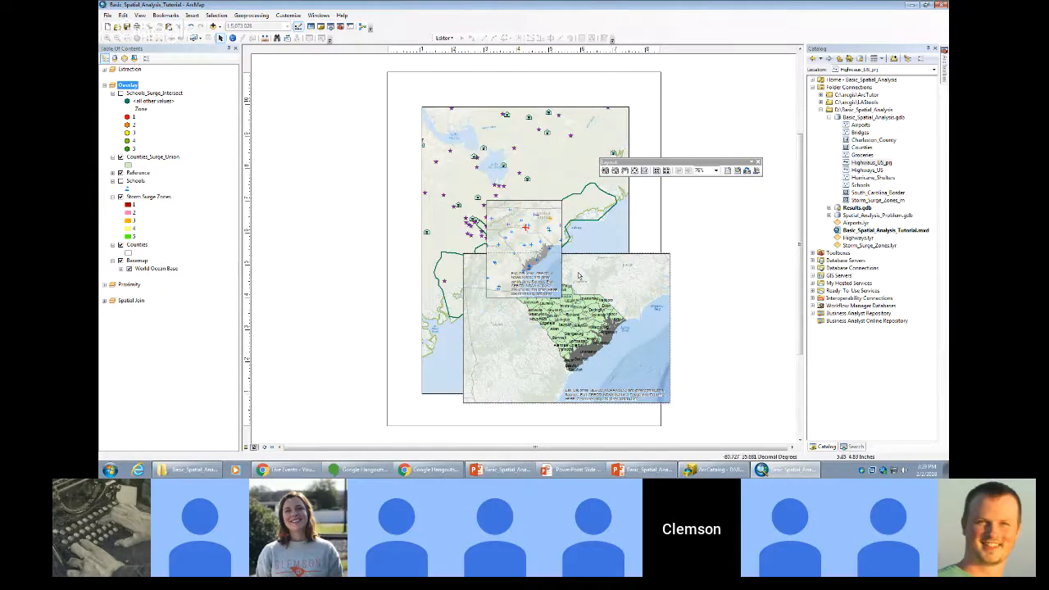
drag(519, 260, 619, 254)
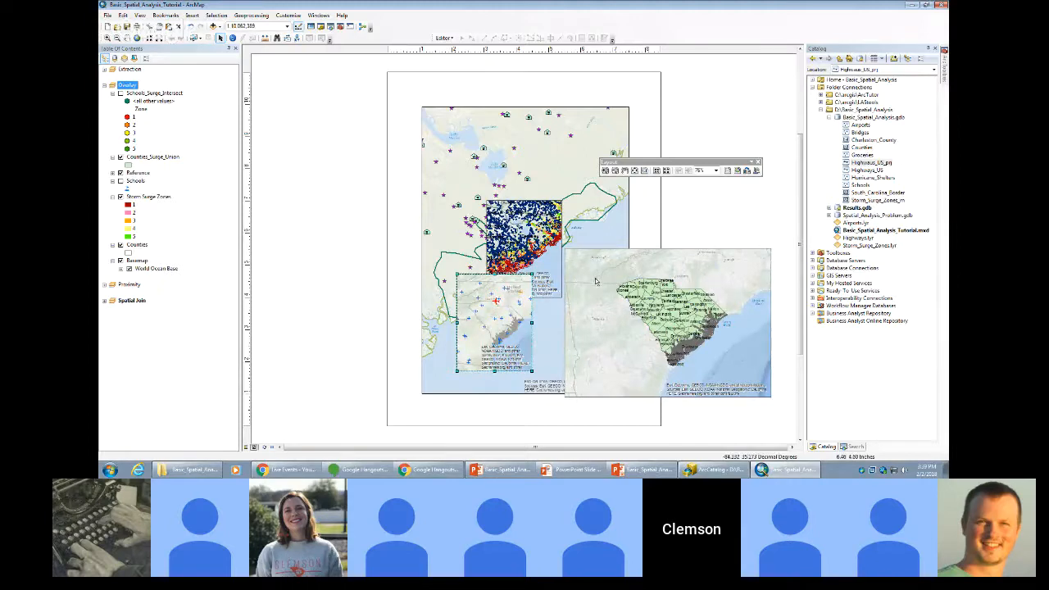
click(246, 446)
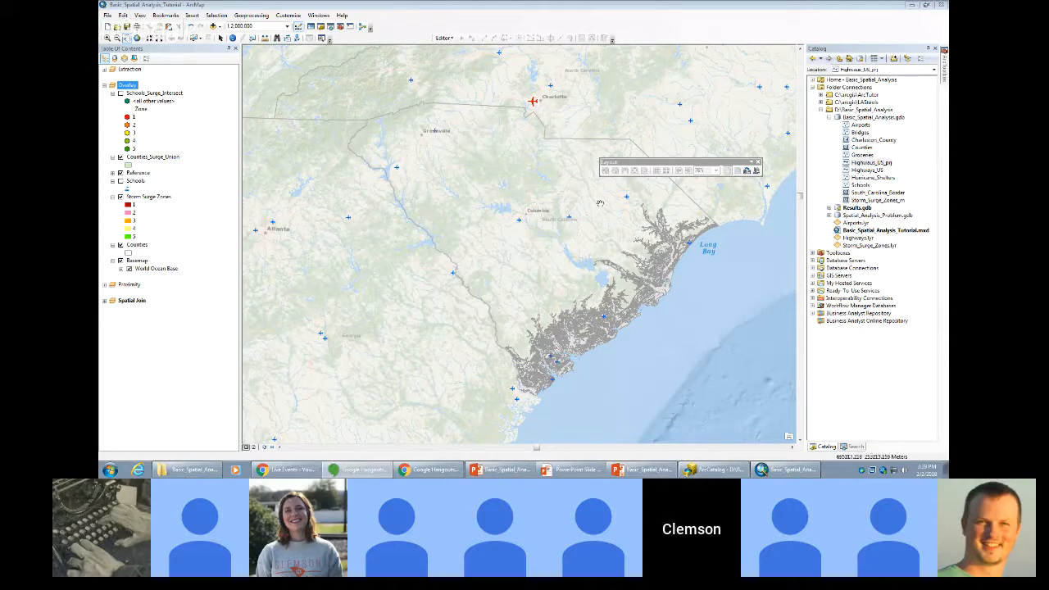
click(758, 162)
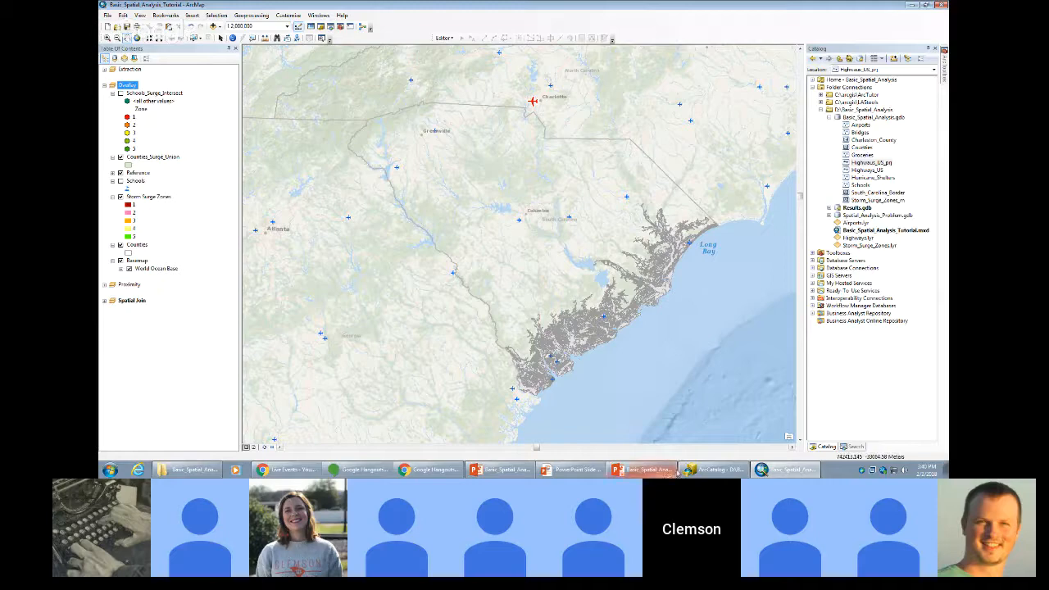
Switch to the PowerPoint slide show and advance from the Union exercise to the Proximity Analysis slide.
mouse_move(711, 473)
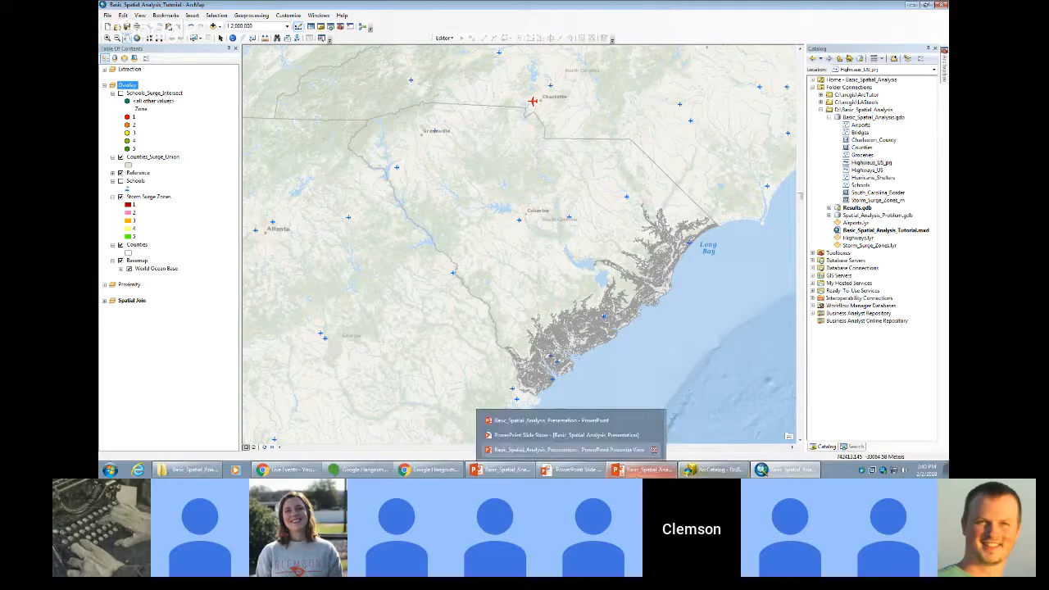
click(573, 471)
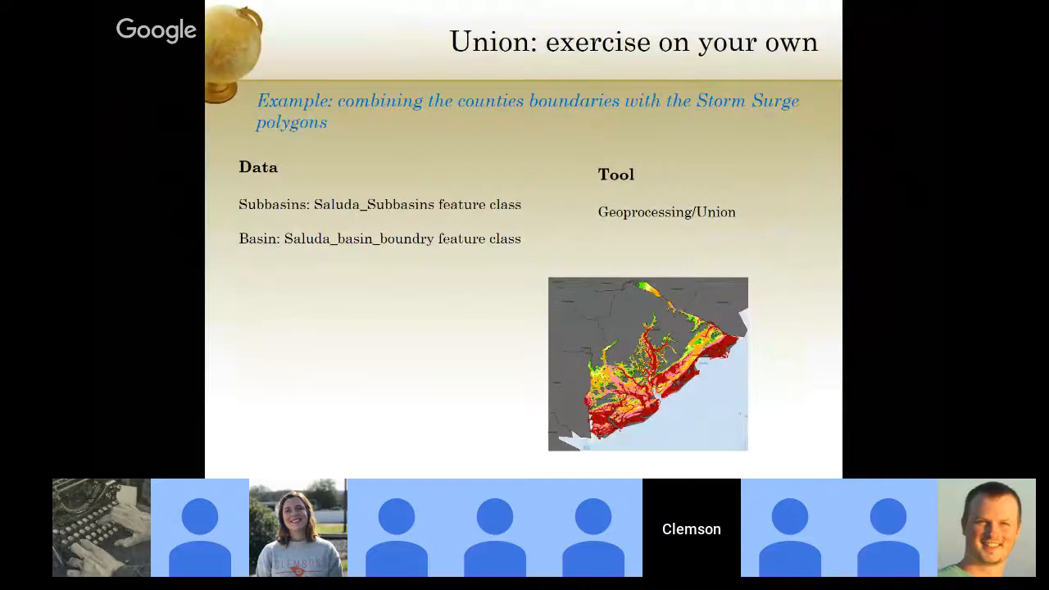
key(Right)
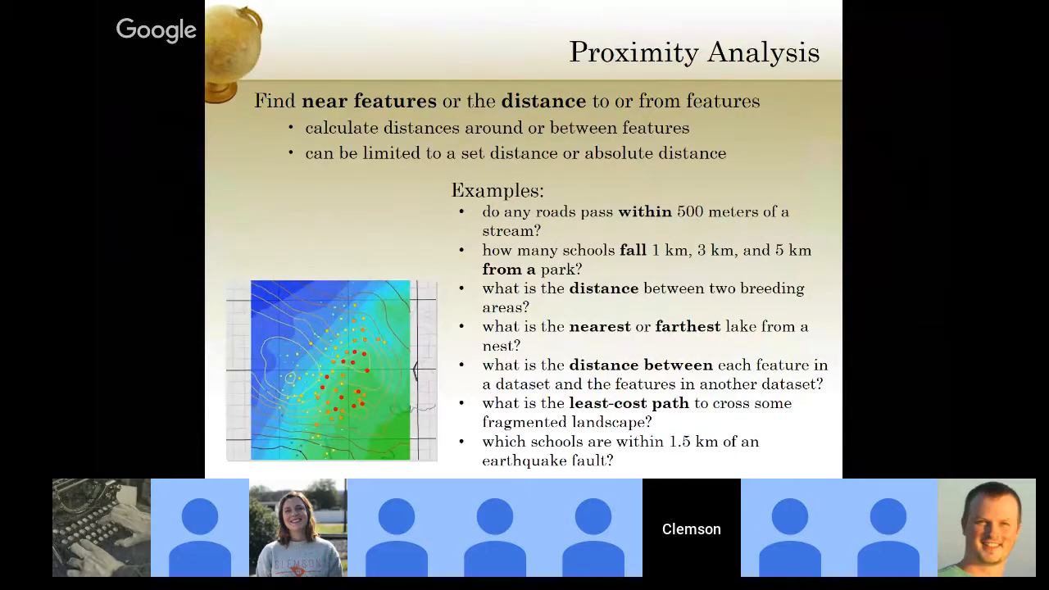
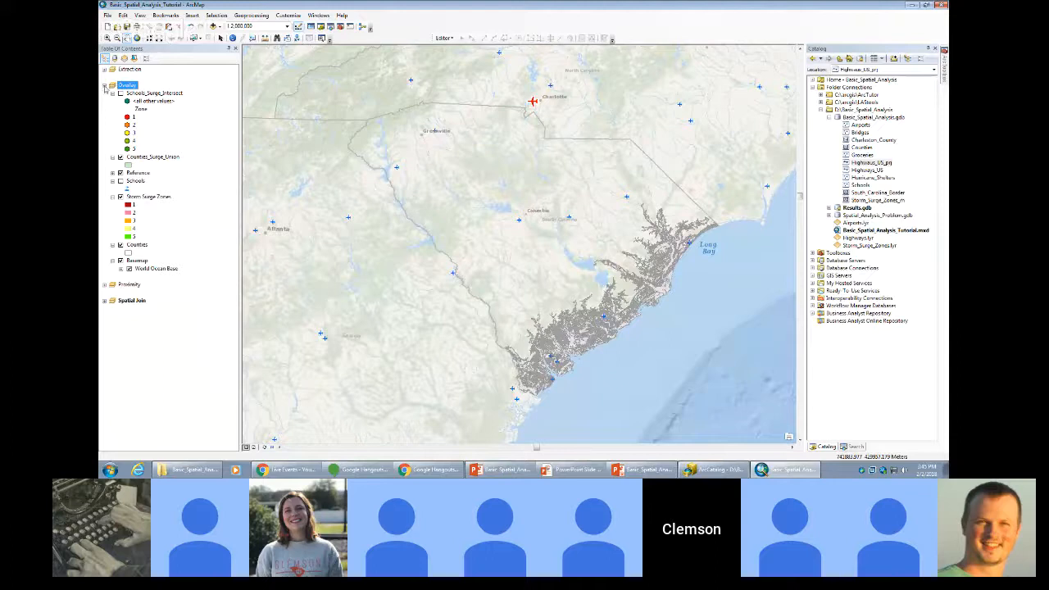
Collapse the Overlay data frame, activate the Proximity data frame and expand its layer list.
click(104, 86)
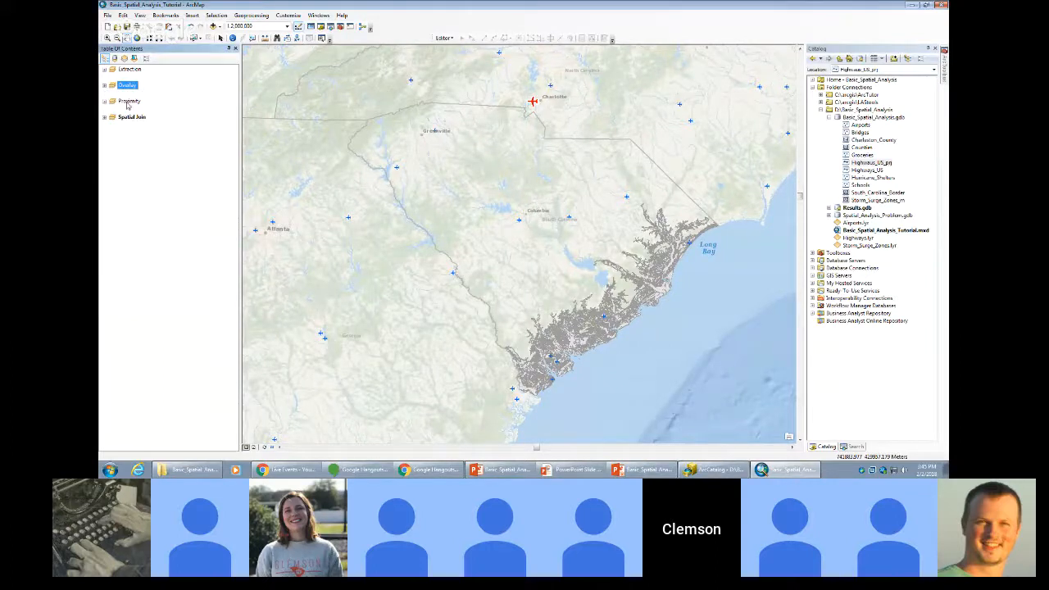
right_click(127, 102)
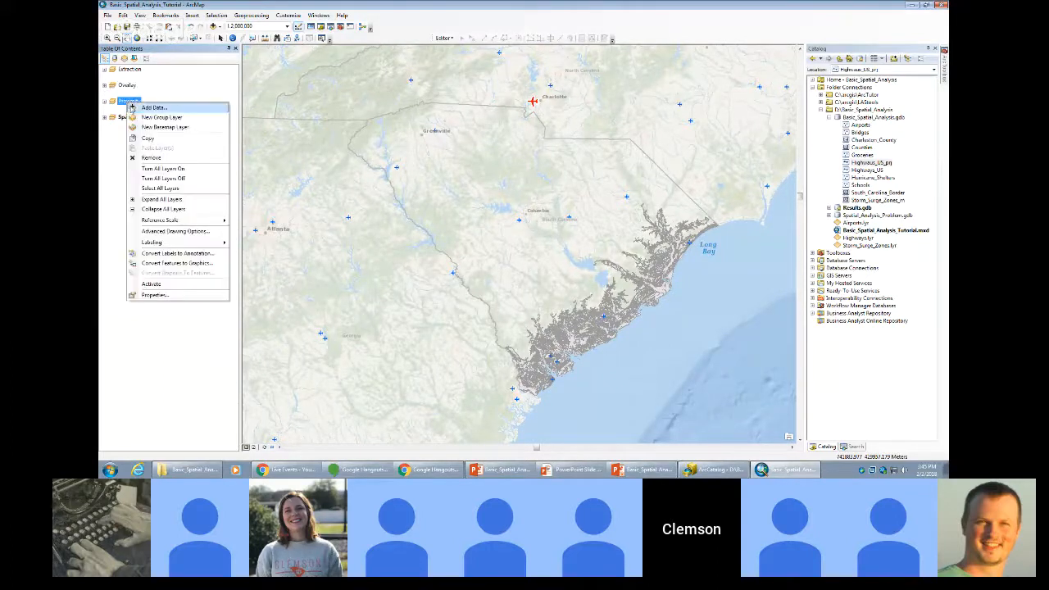
click(170, 282)
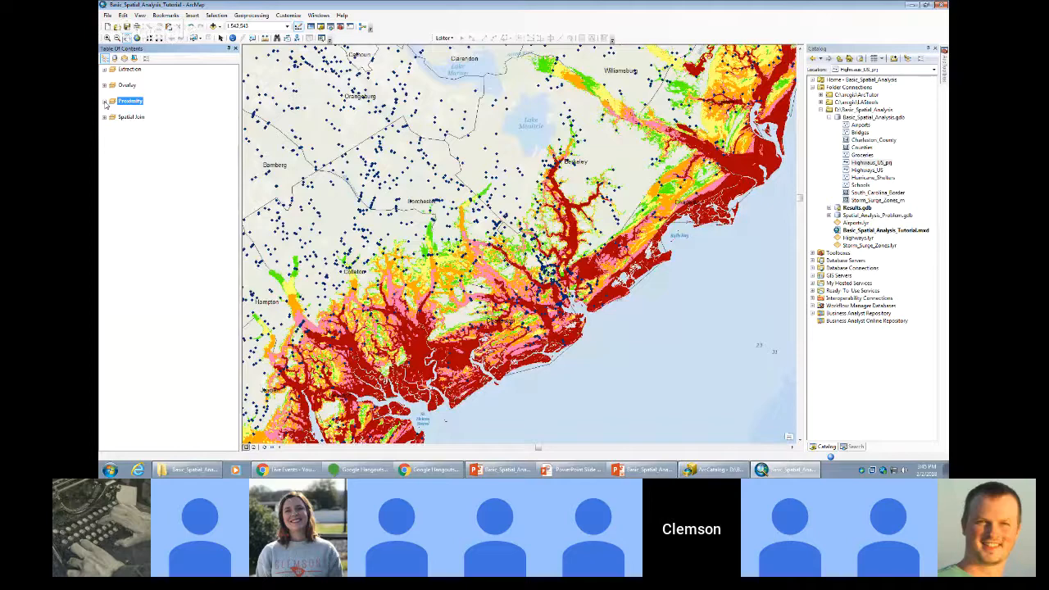
click(104, 100)
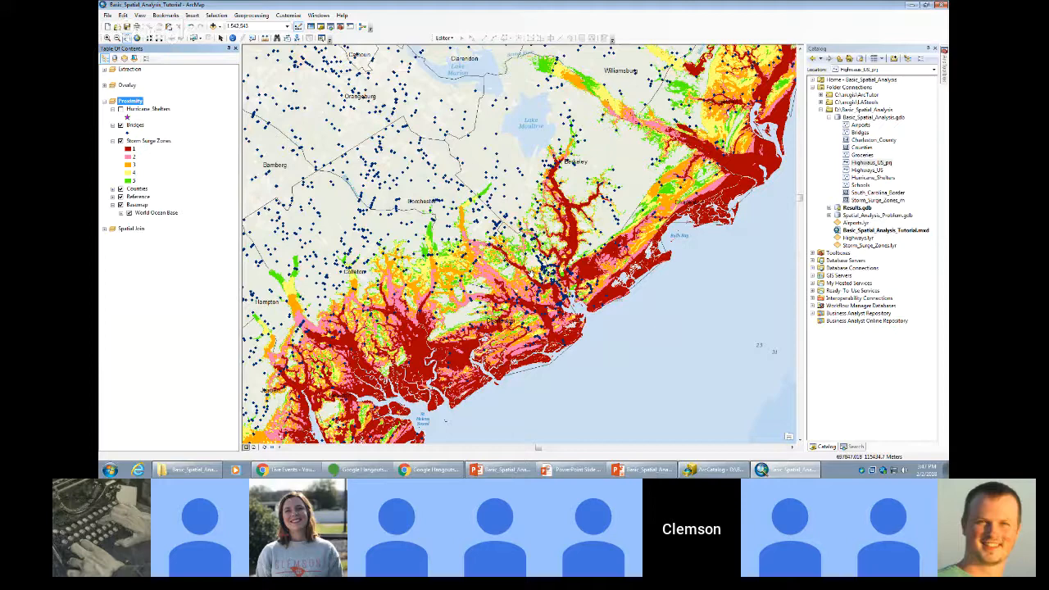
Select the Storm Surge Zones features by attributes with the verified expression Zone = 3.
click(217, 17)
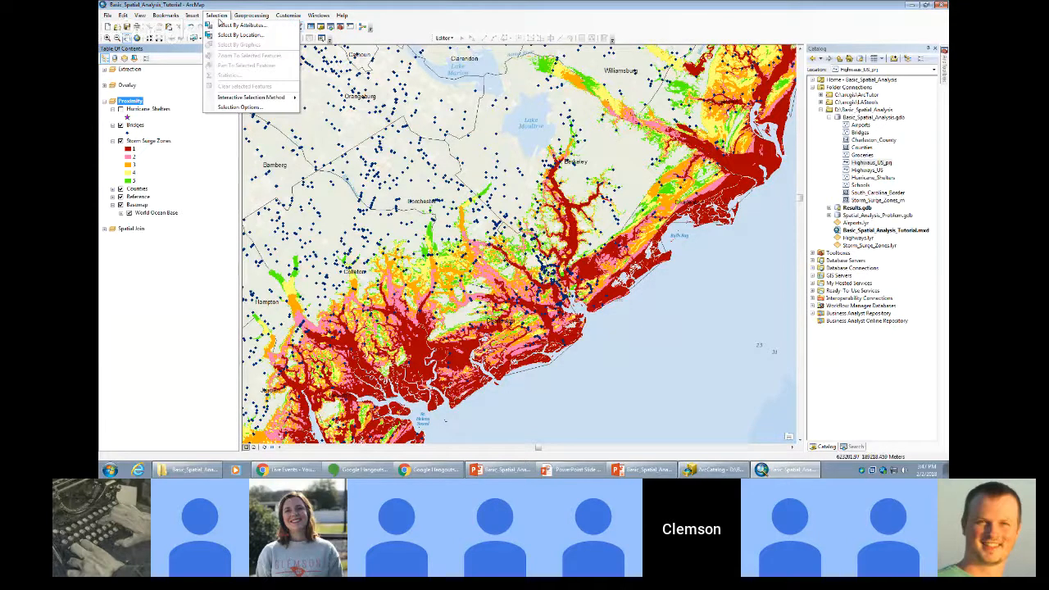
click(226, 27)
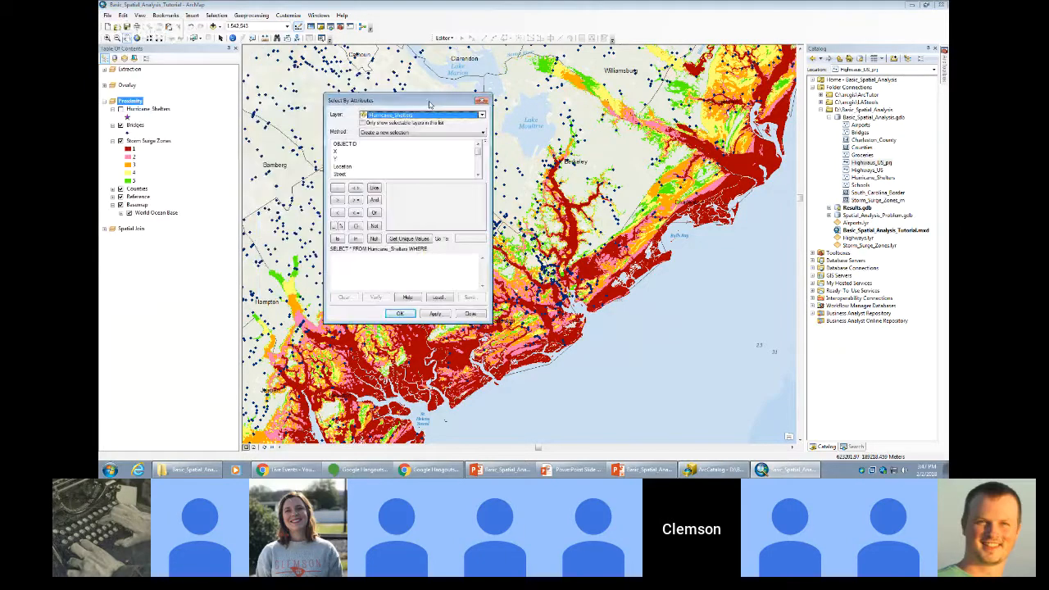
click(482, 115)
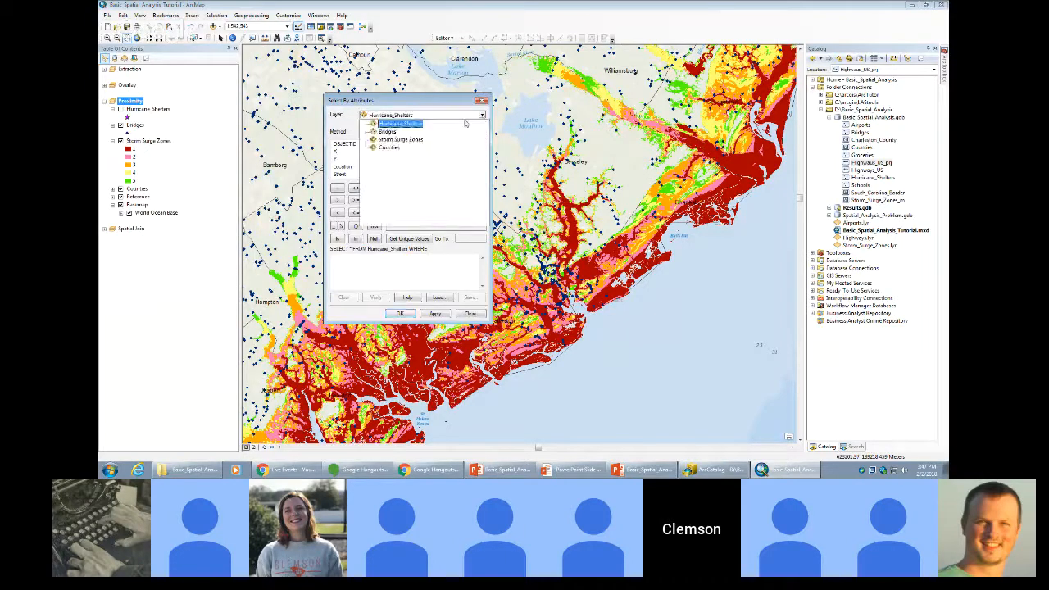
click(414, 140)
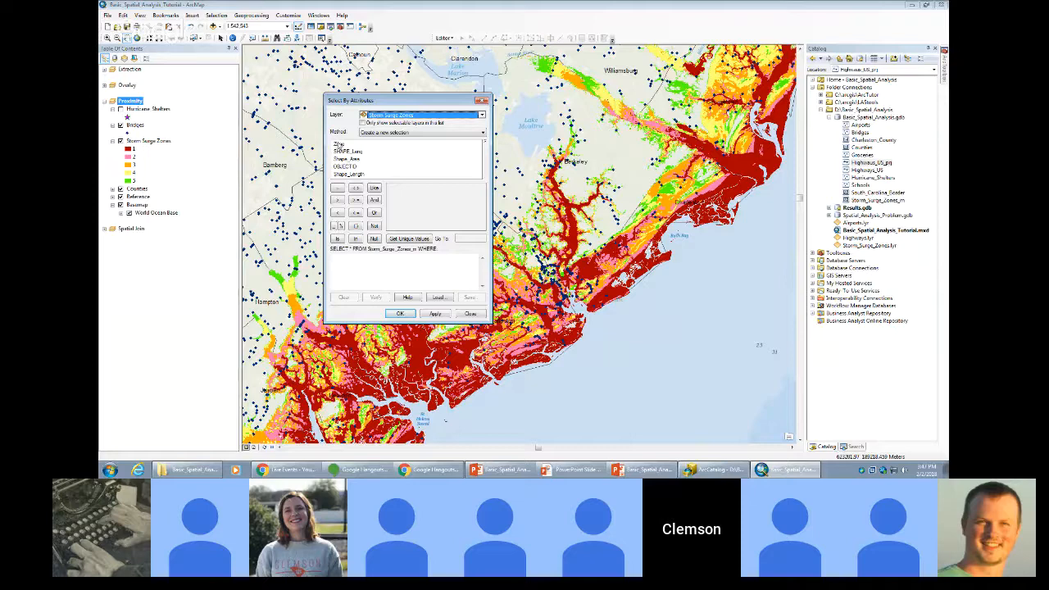
double_click(336, 145)
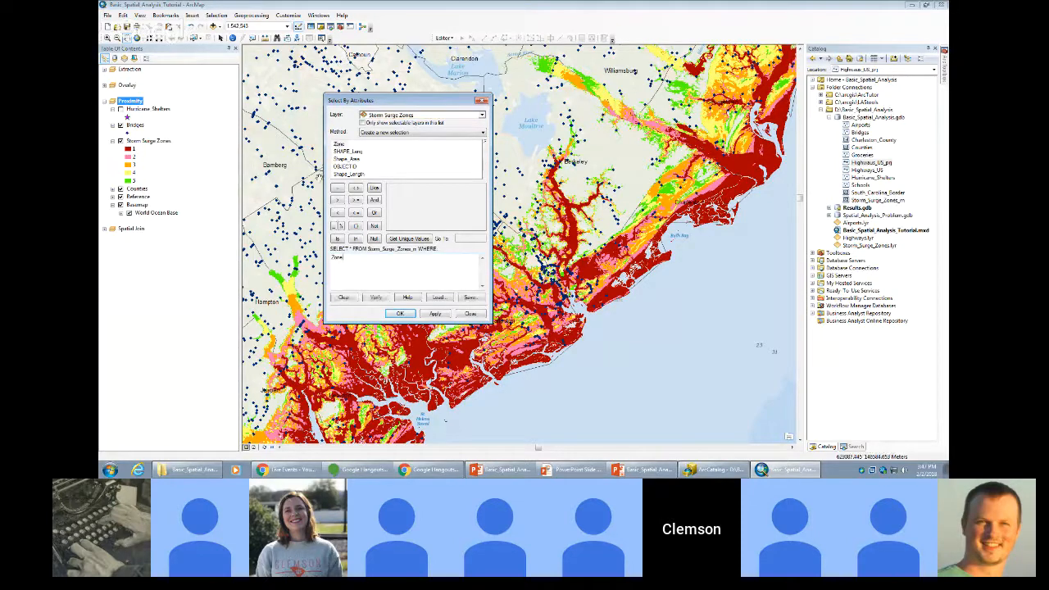
click(337, 187)
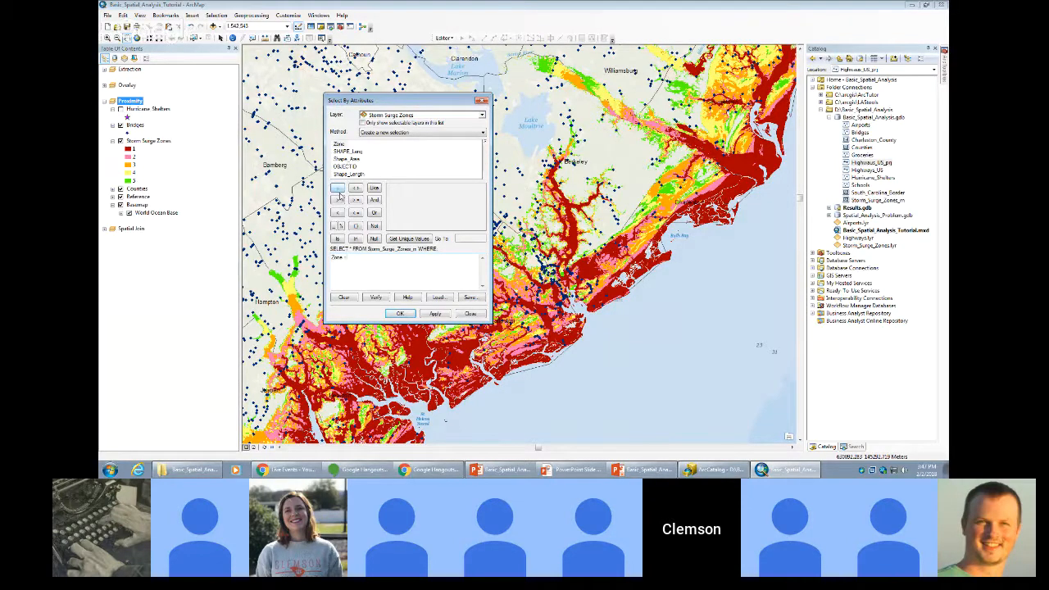
click(404, 238)
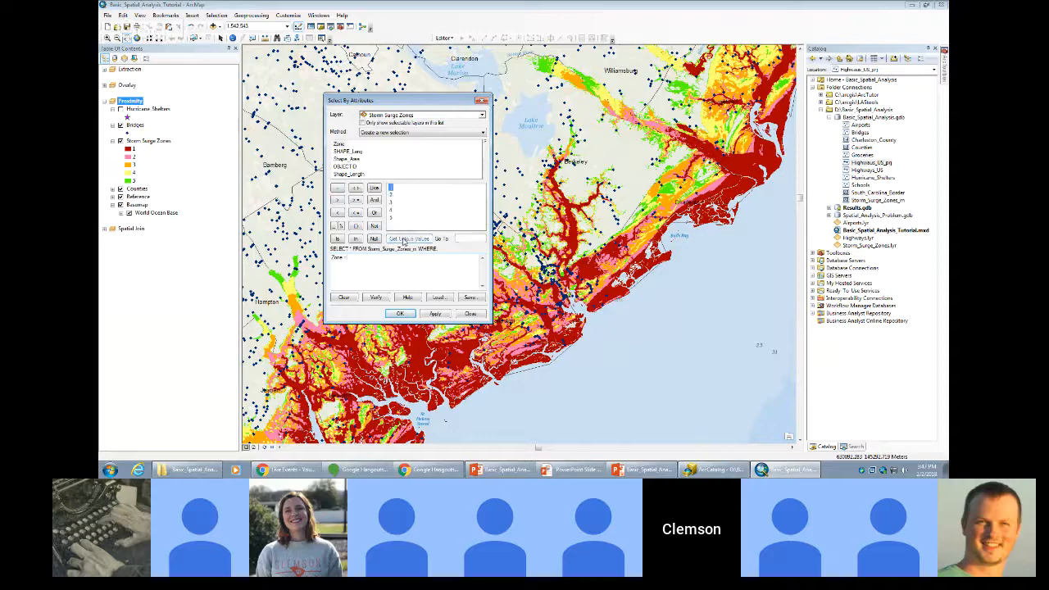
double_click(391, 201)
click(375, 298)
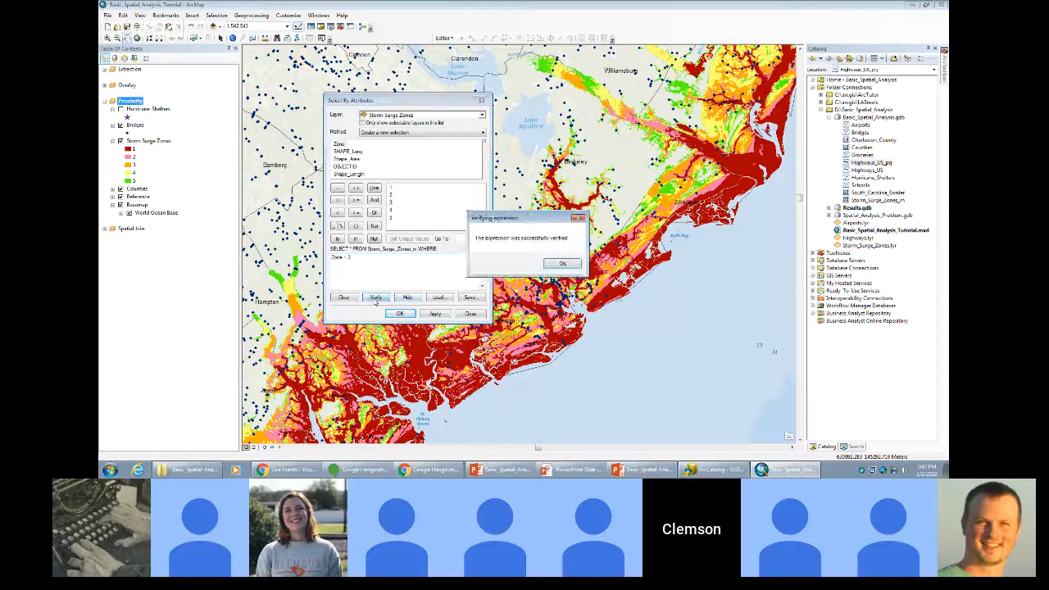
click(561, 264)
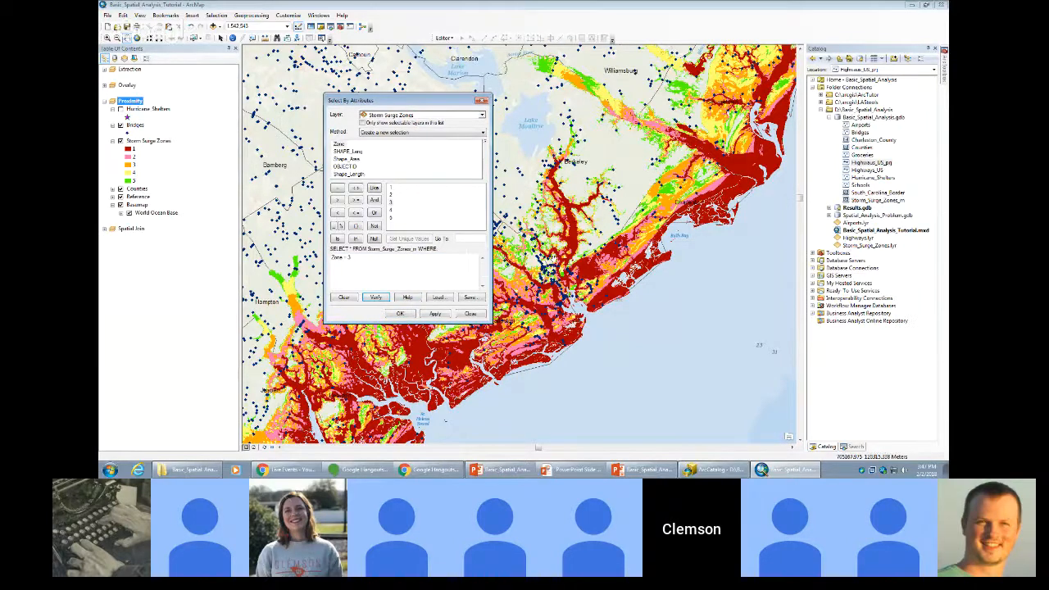
click(435, 316)
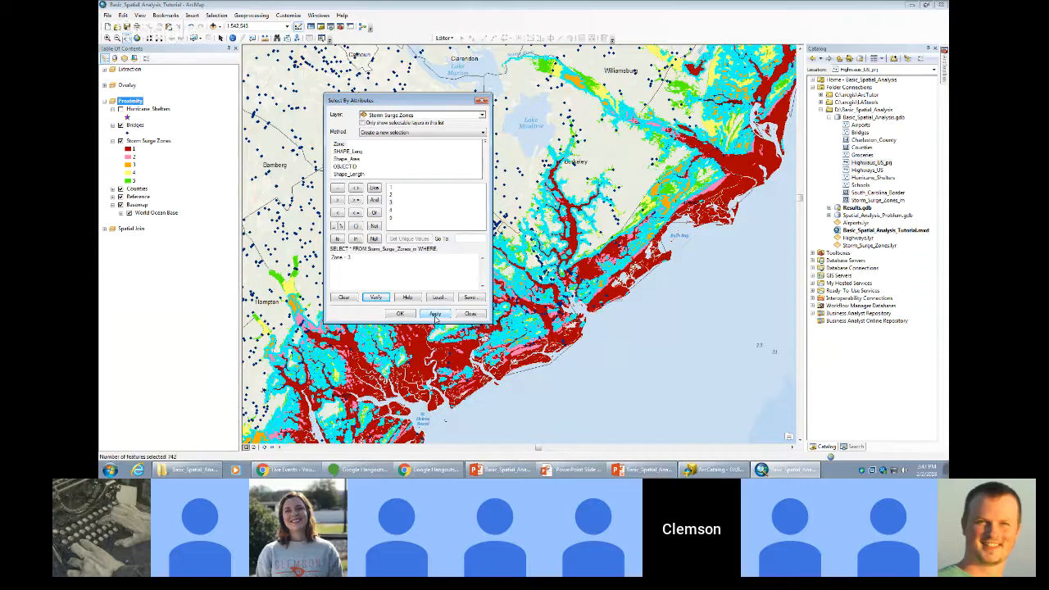
click(400, 314)
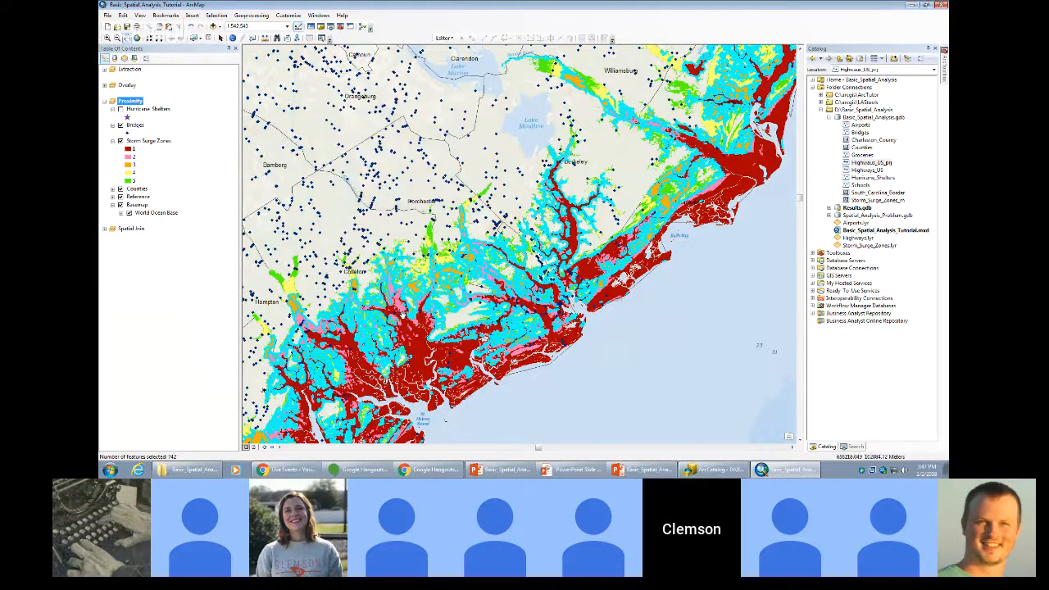
Open the Buffer tool and set the Storm Surge Zones layer as its input features.
scroll(444, 276, up, 3)
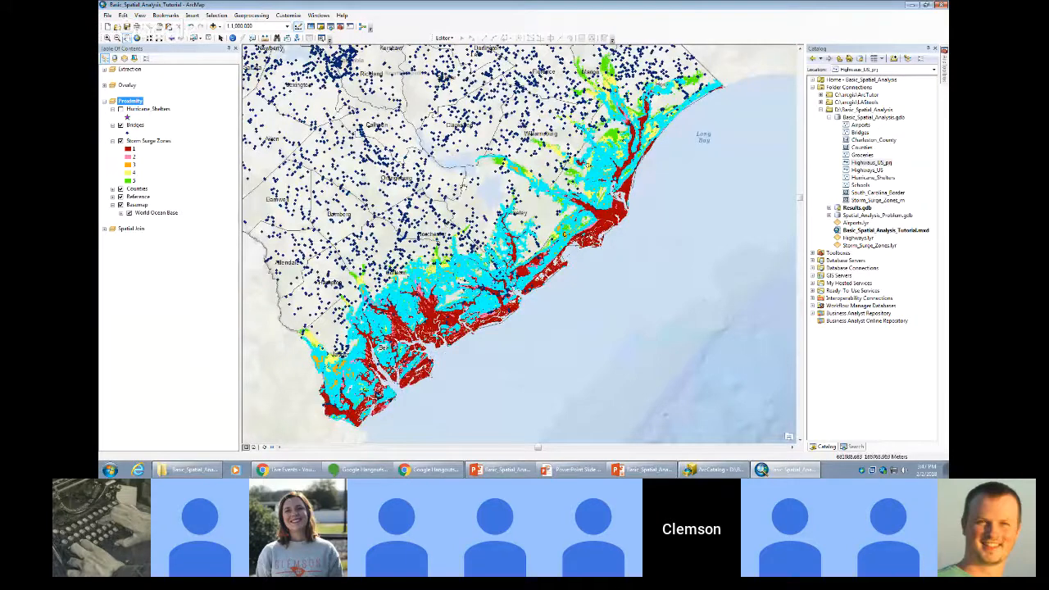
click(259, 15)
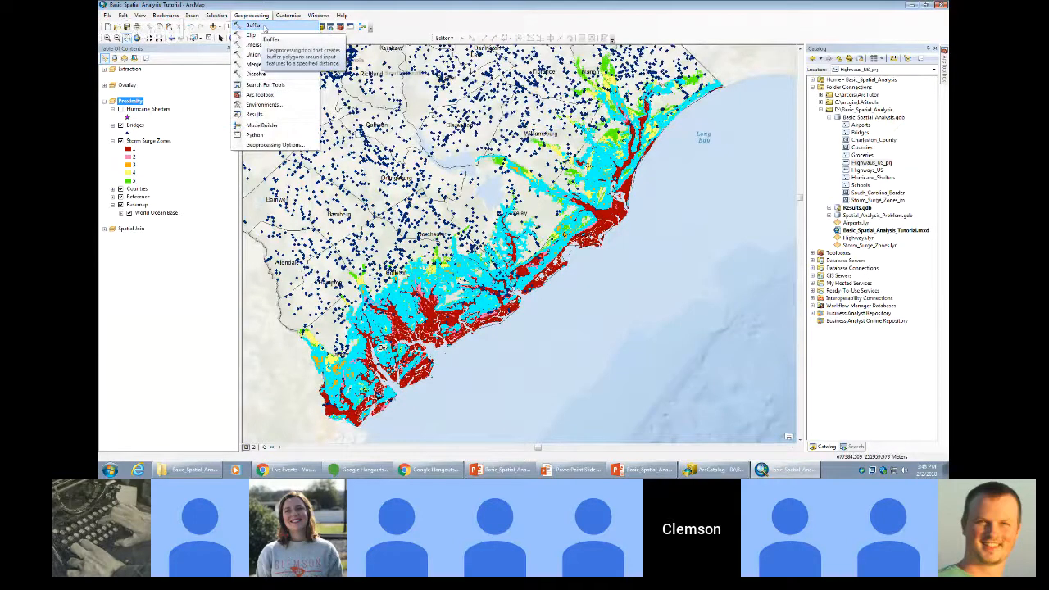
click(264, 27)
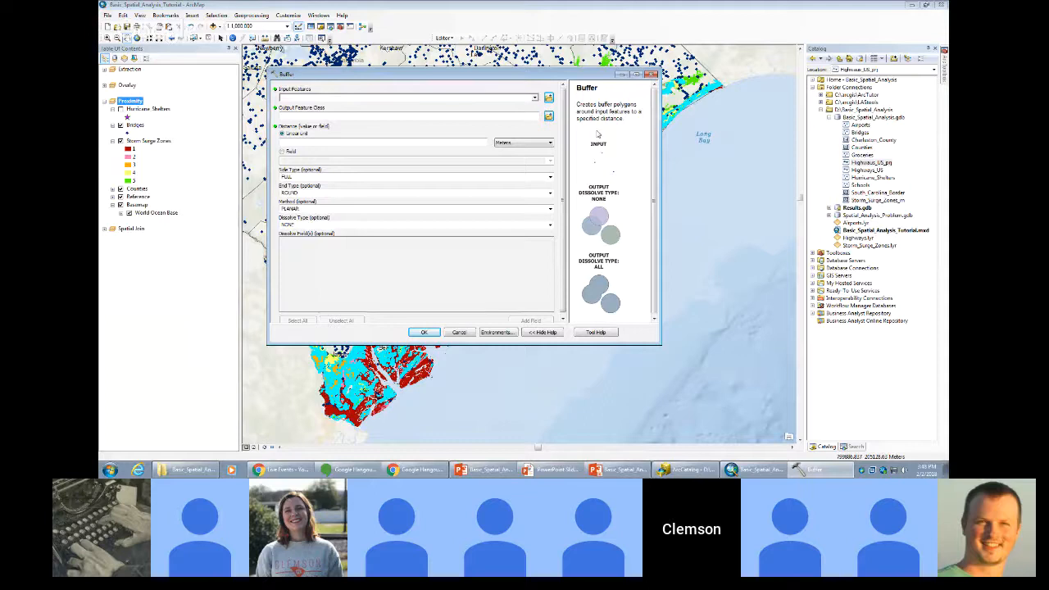
click(534, 98)
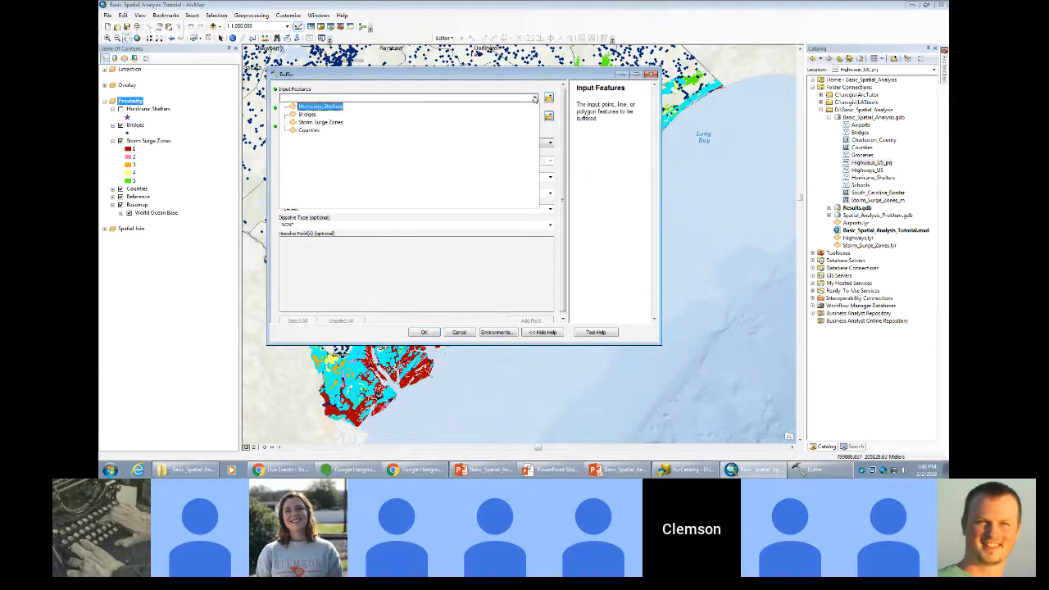
click(324, 125)
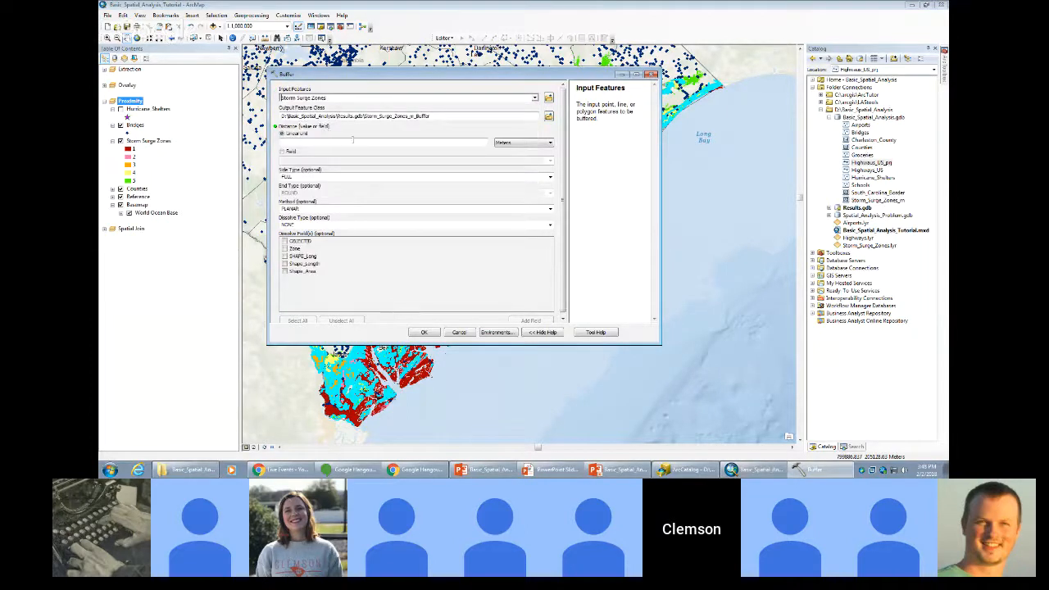
Name the buffer's output feature class Category_3_buffer, keeping it in Results.gdb.
click(465, 116)
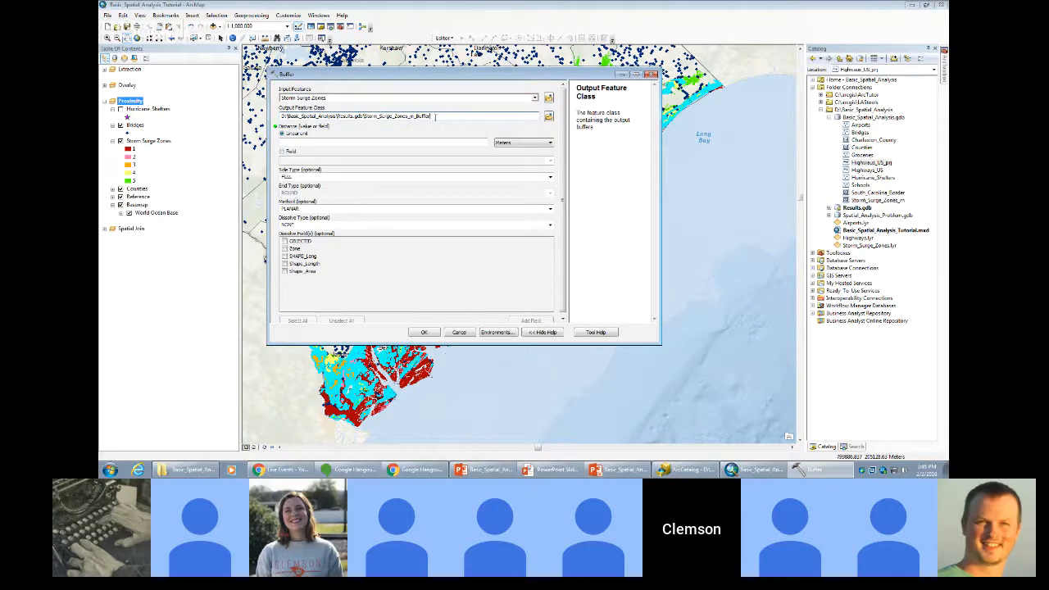
drag(431, 116, 365, 117)
key(BackSpace)
text(Category_3_buff)
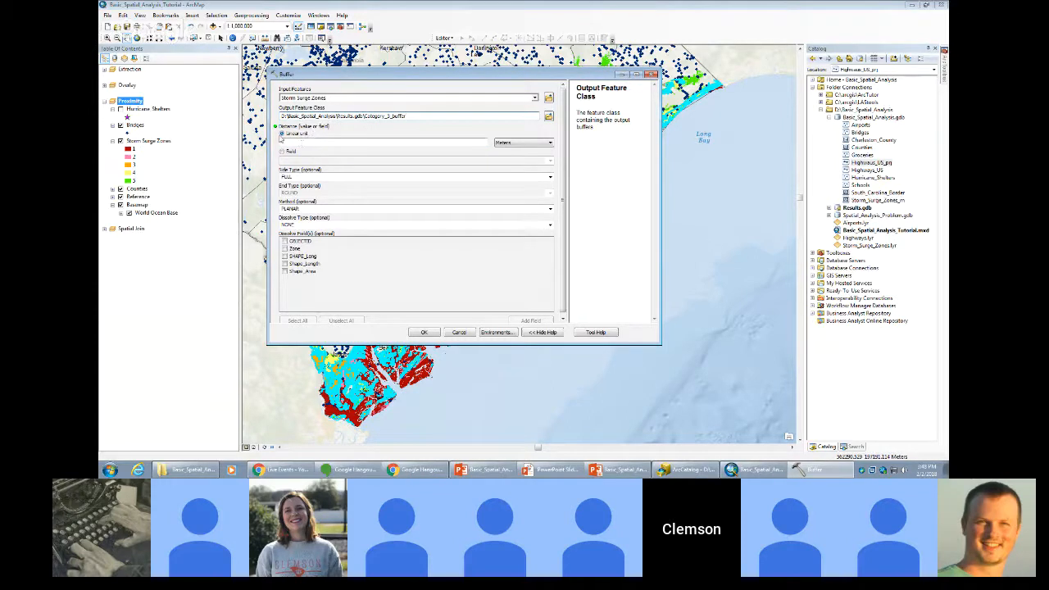
Set the buffer distance to a linear unit of 250 meters.
click(280, 134)
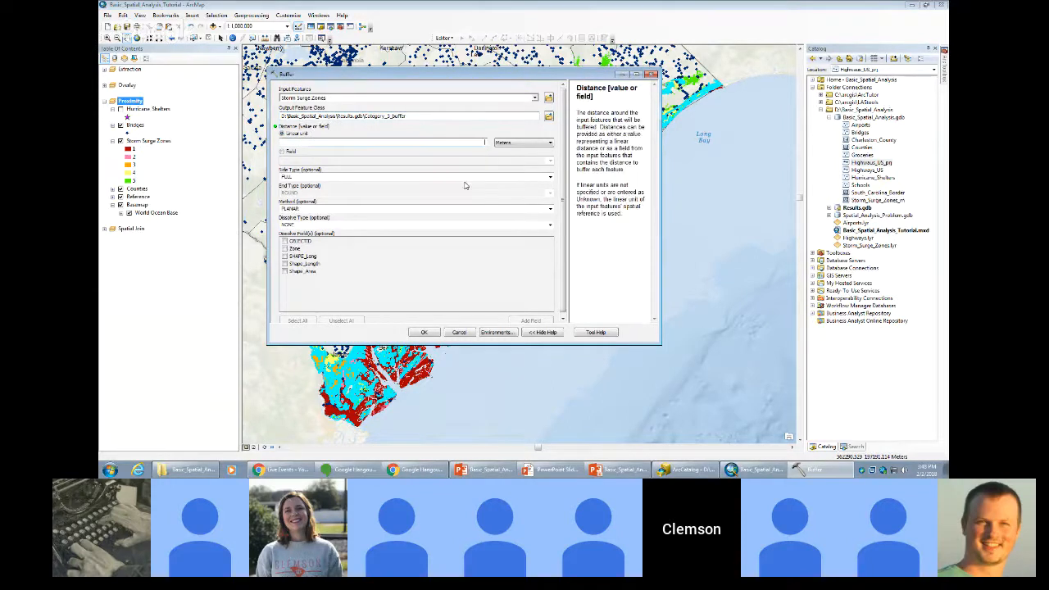
click(512, 145)
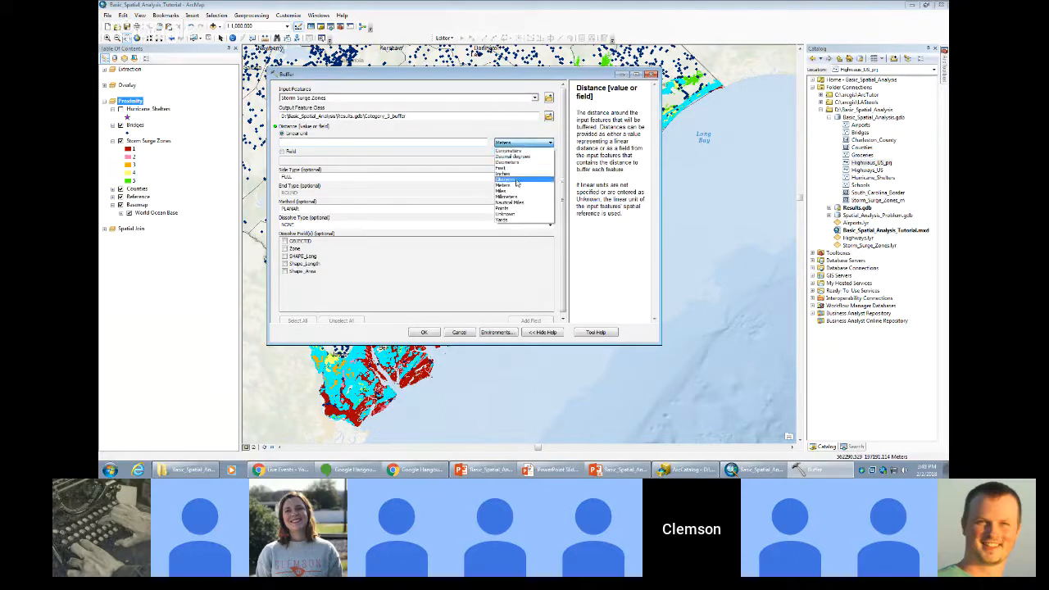
click(516, 185)
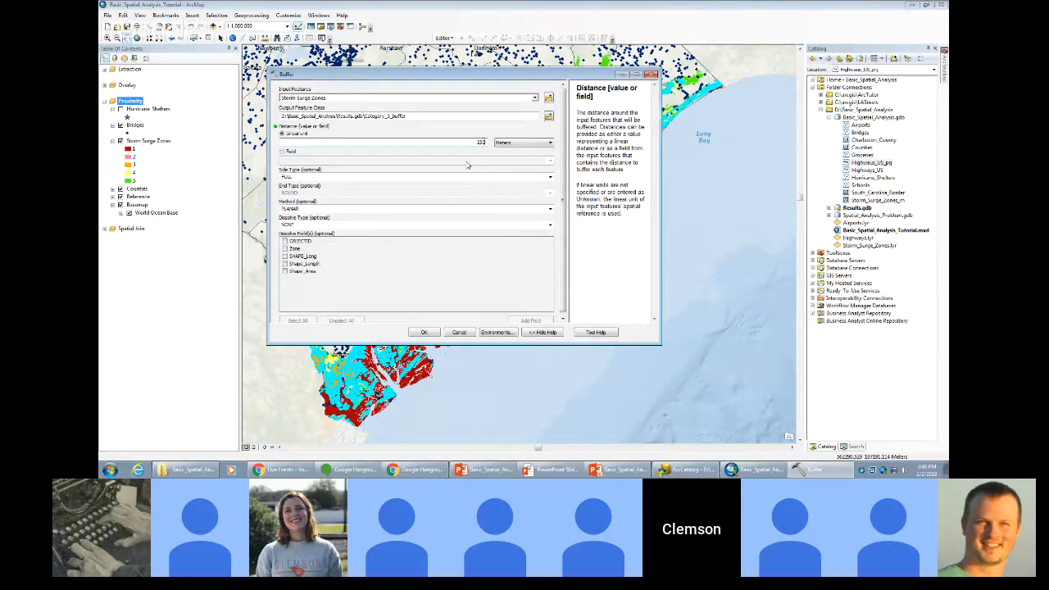
click(595, 182)
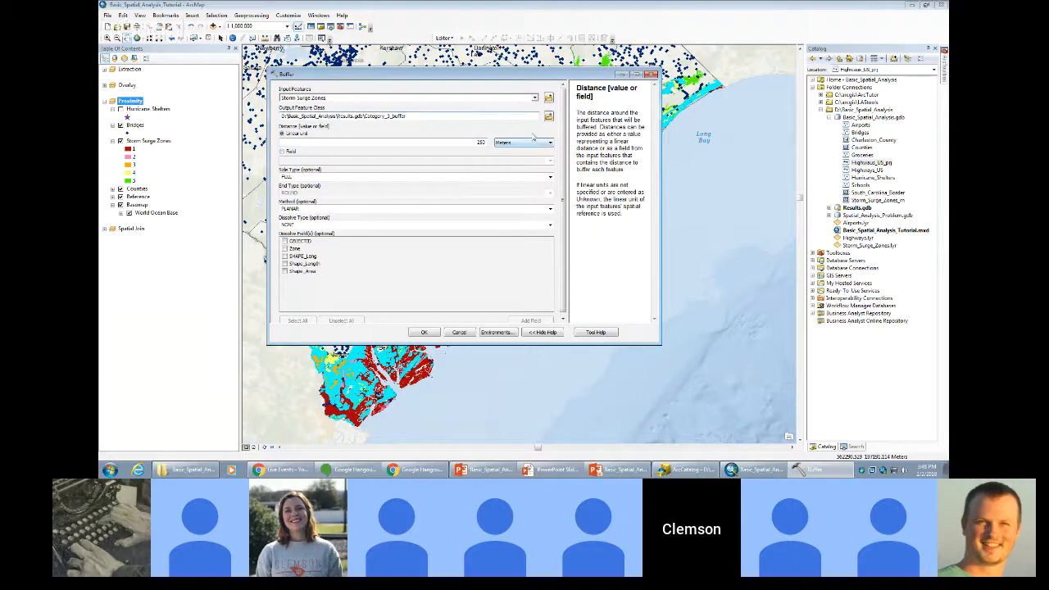
click(507, 94)
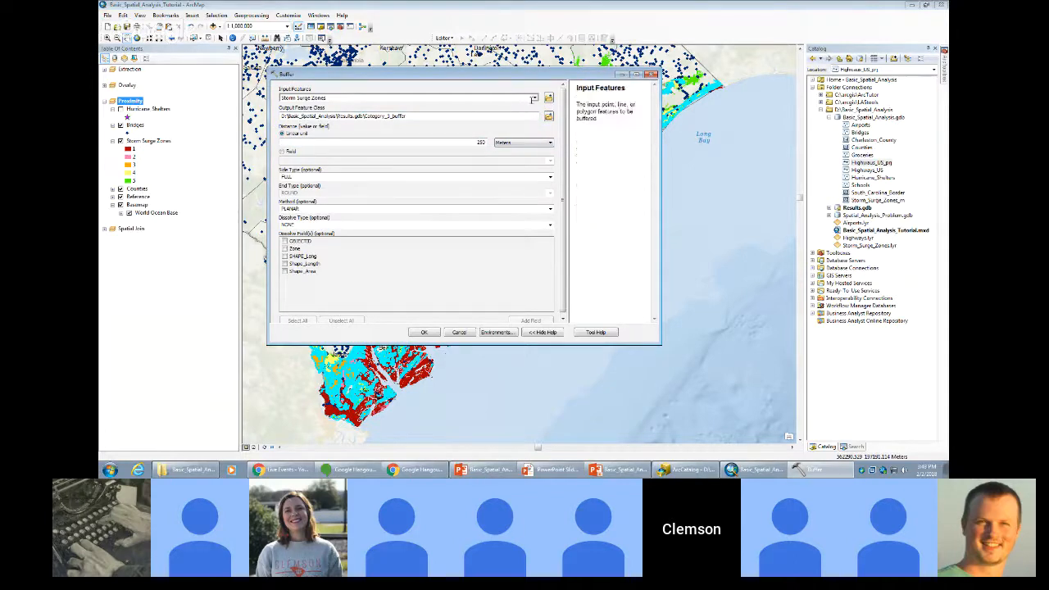
Set the buffer's dissolve type to ALL.
scroll(564, 138, down, 1)
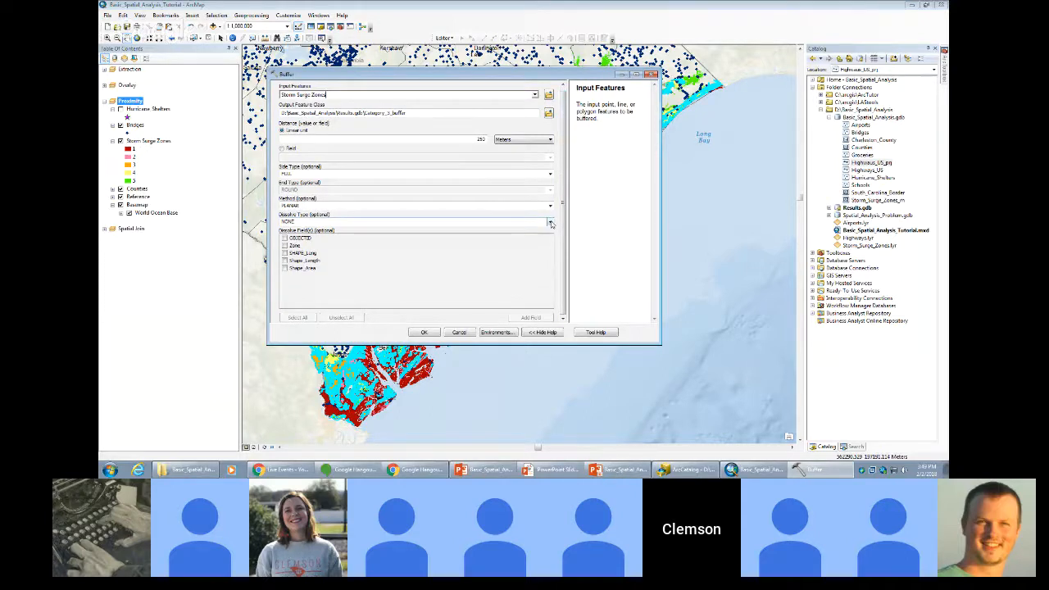
click(550, 223)
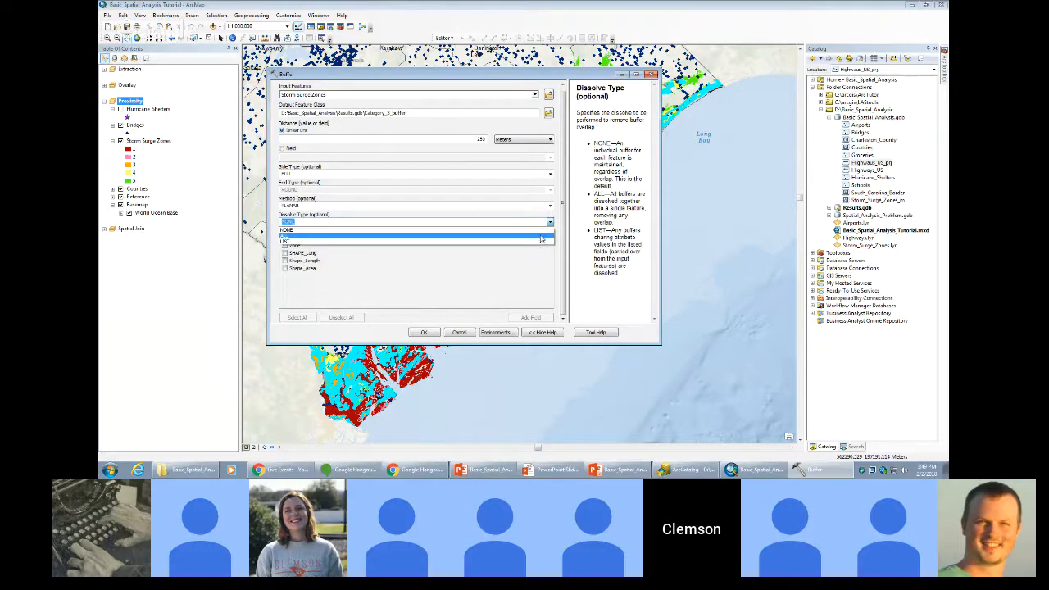
click(541, 238)
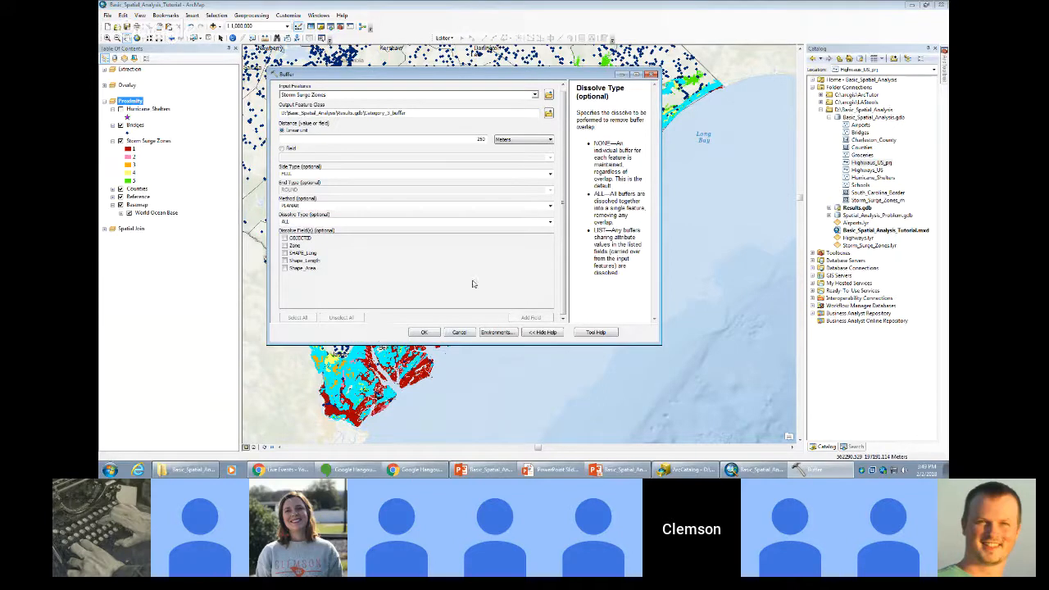
Consult the Buffer tool's help page, run the buffer and dismiss its completion report.
click(585, 332)
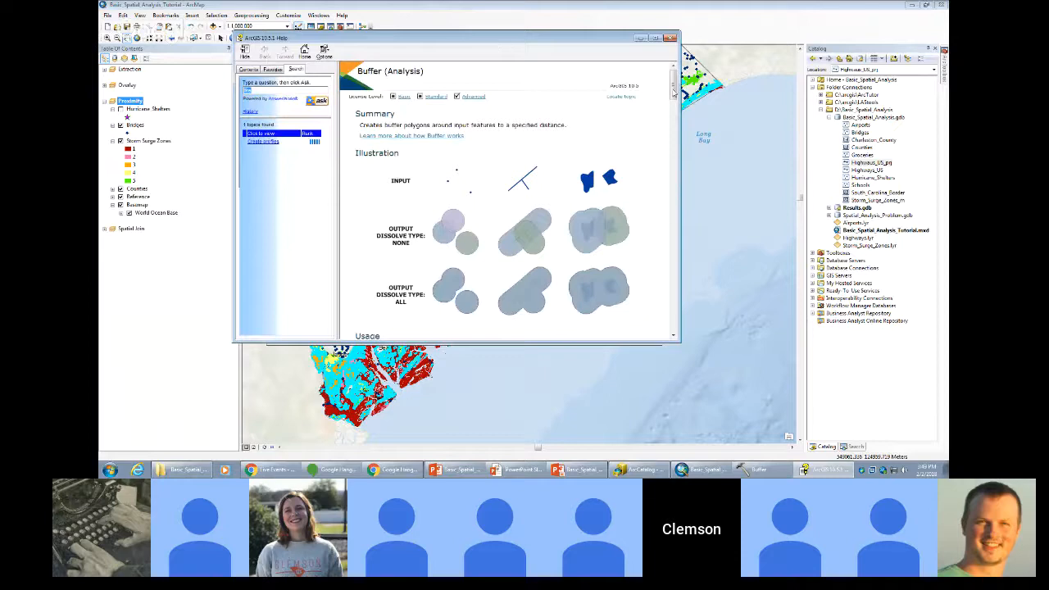
drag(673, 79, 674, 87)
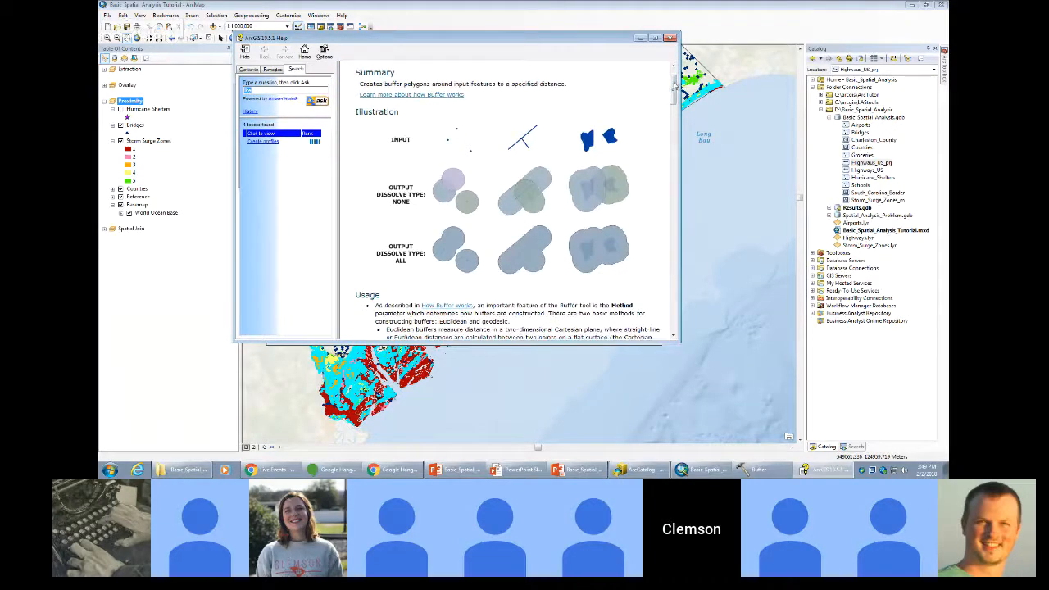
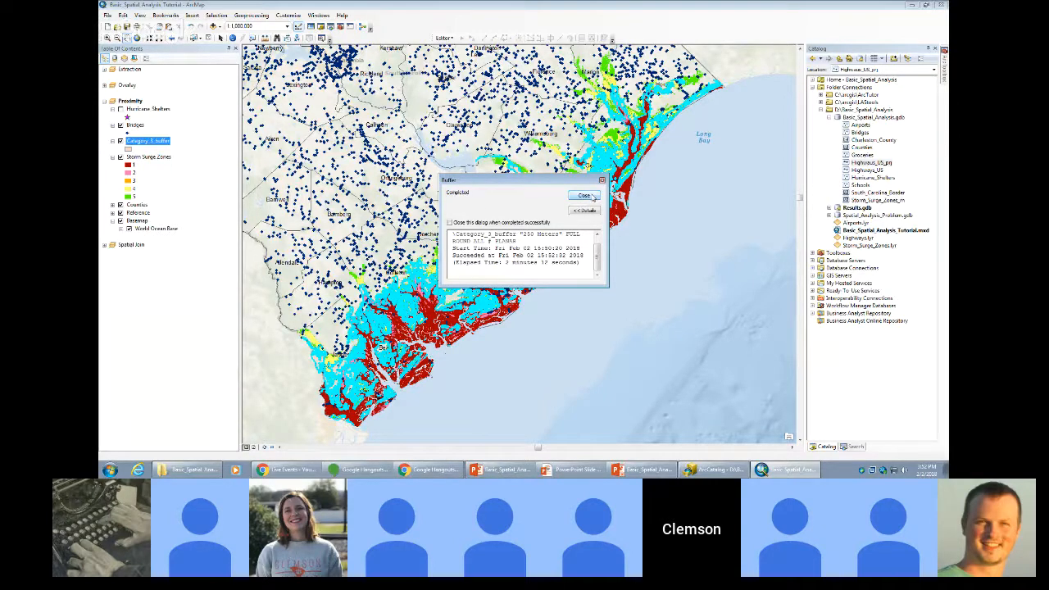
click(583, 196)
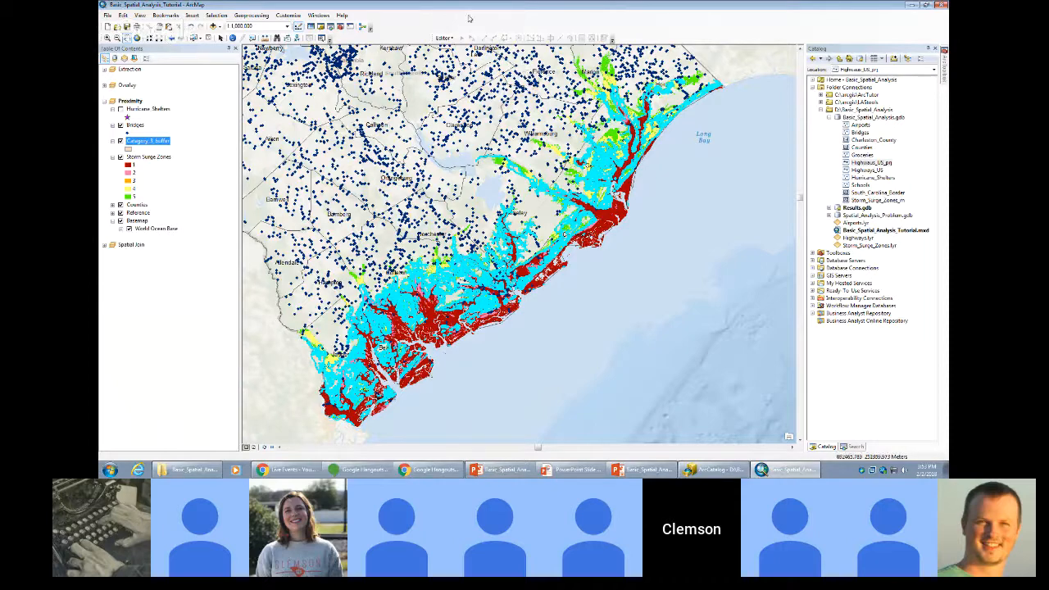
Set up Select By Location to select features from the Bridges layer with Category_3_buffer as the source layer.
click(216, 15)
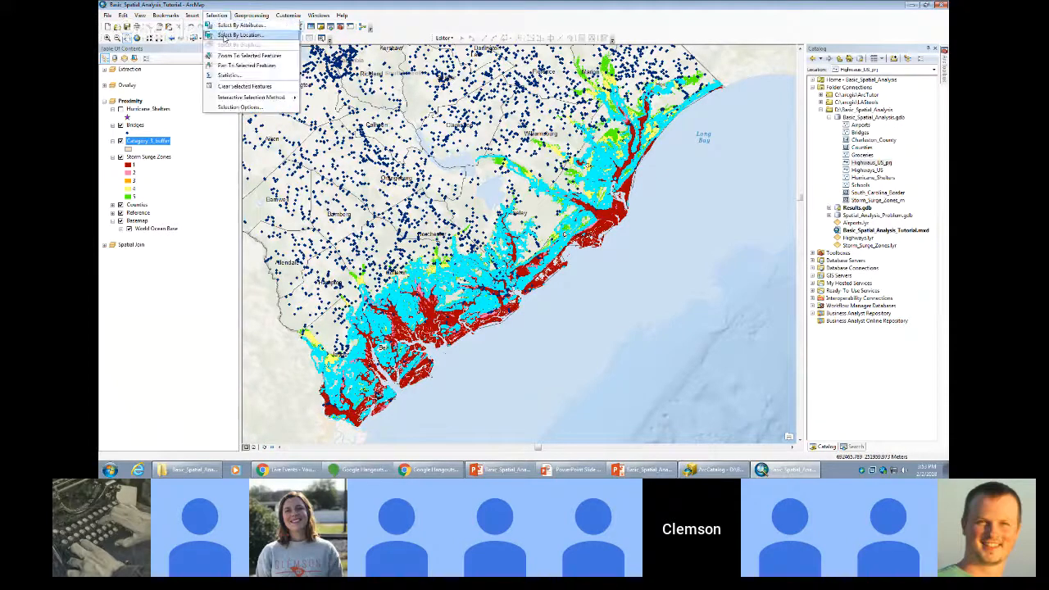
click(239, 34)
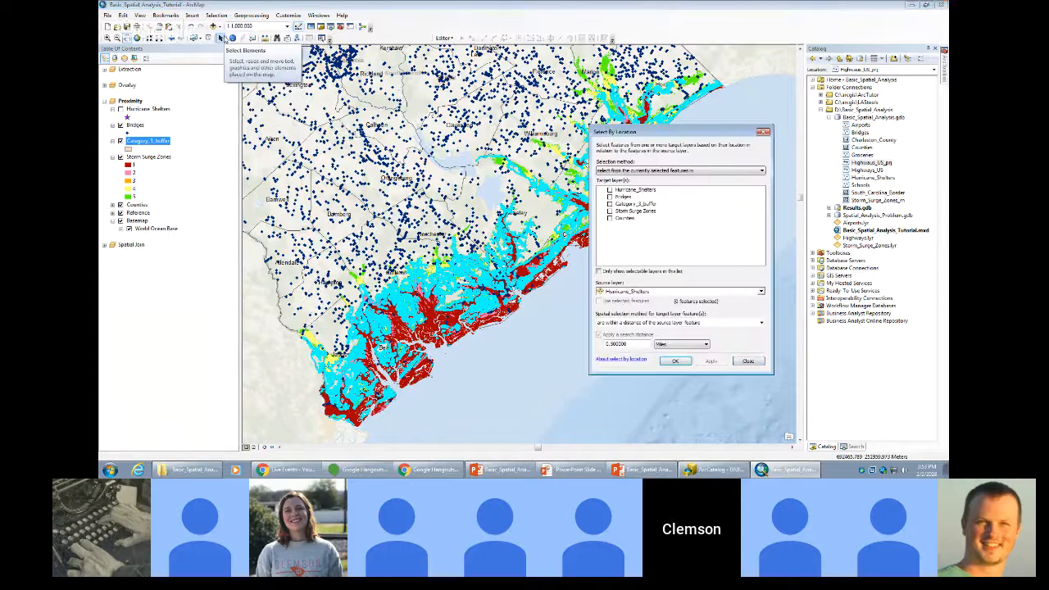
drag(657, 138, 381, 102)
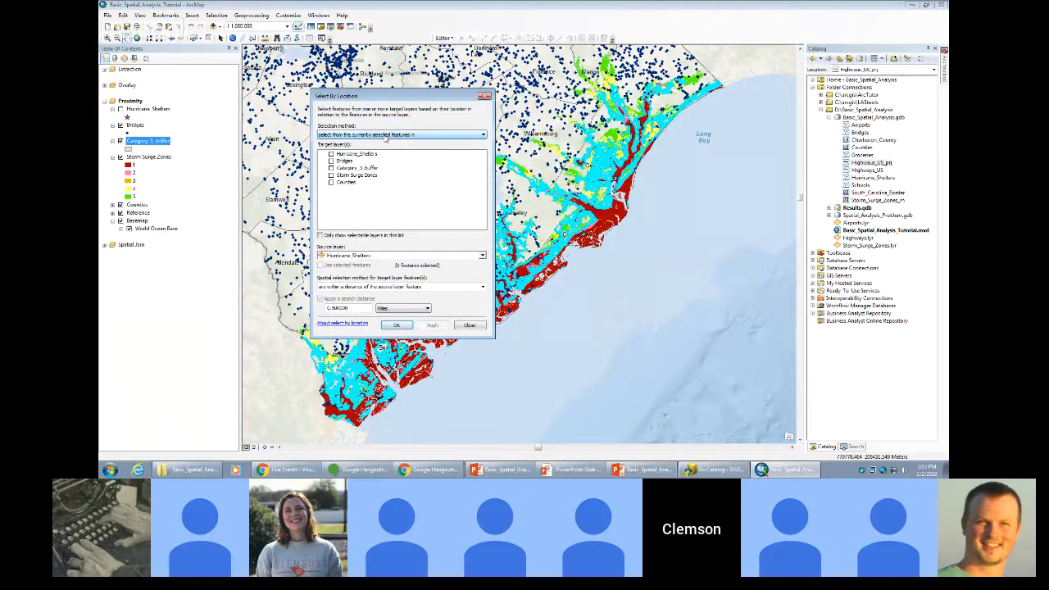
click(385, 136)
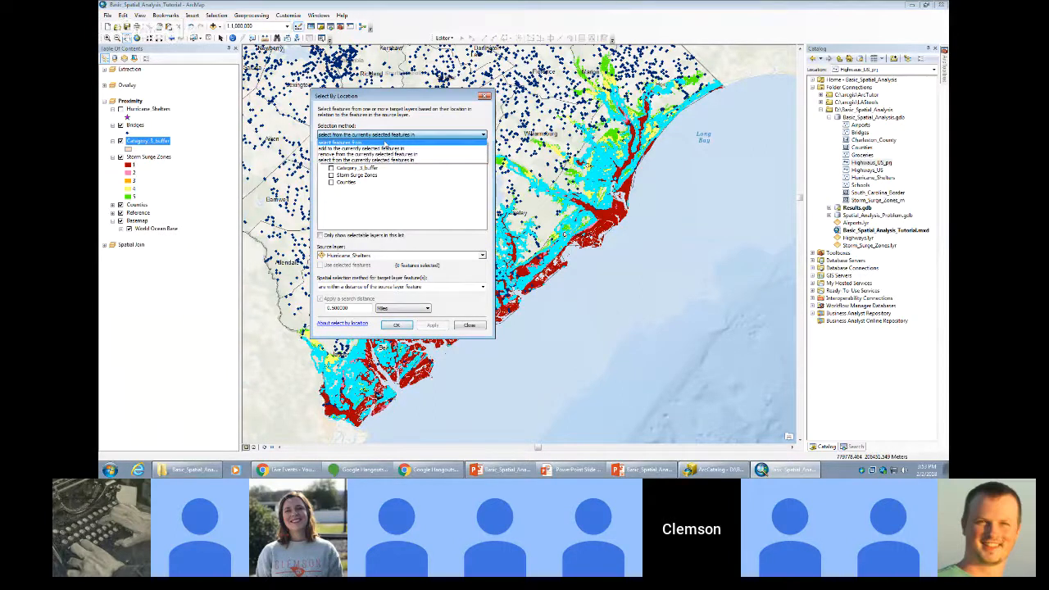
click(383, 143)
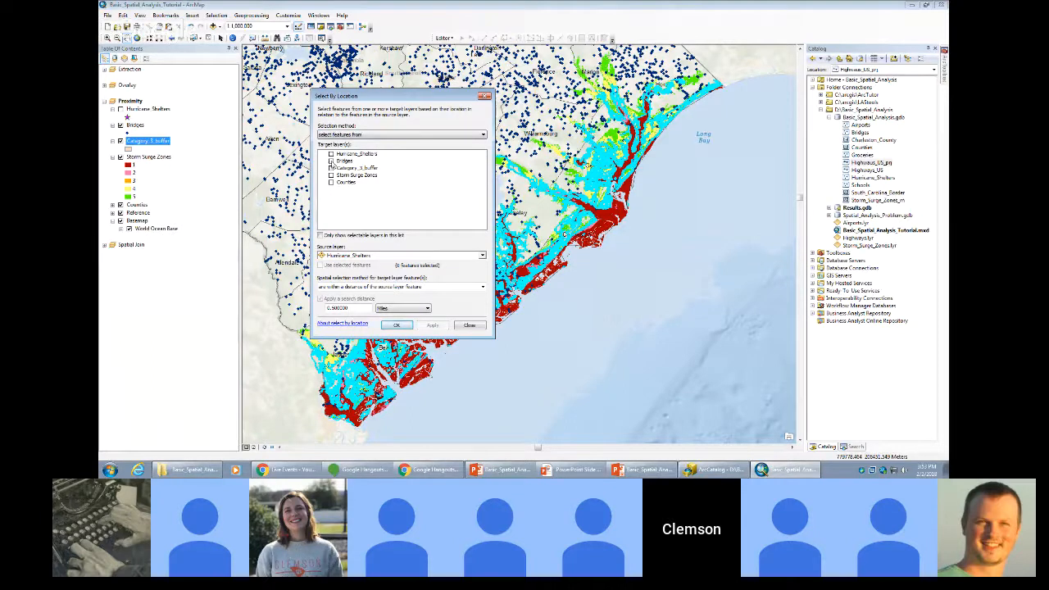
click(330, 162)
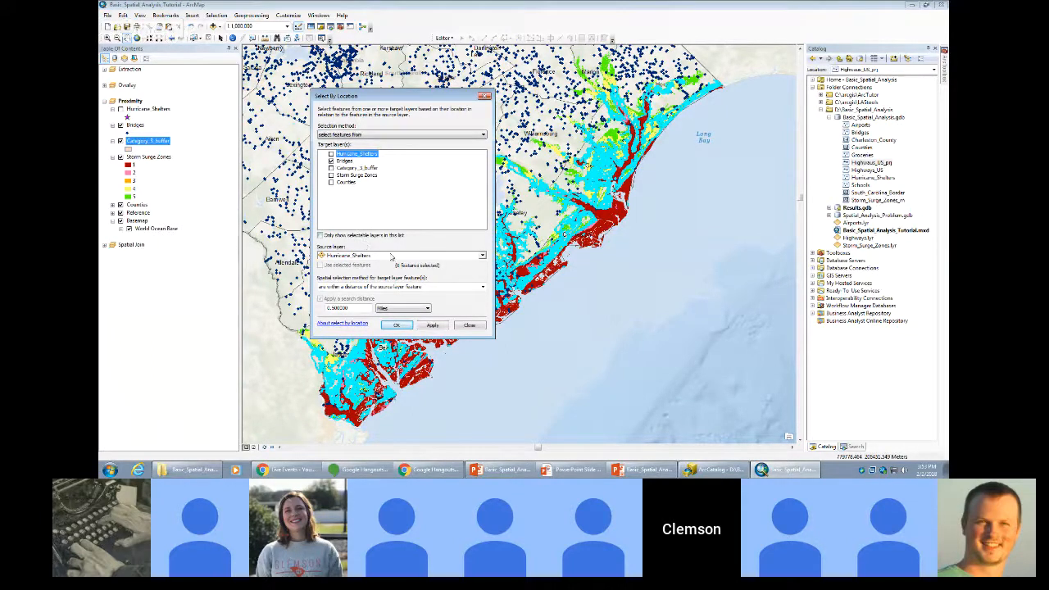
click(482, 255)
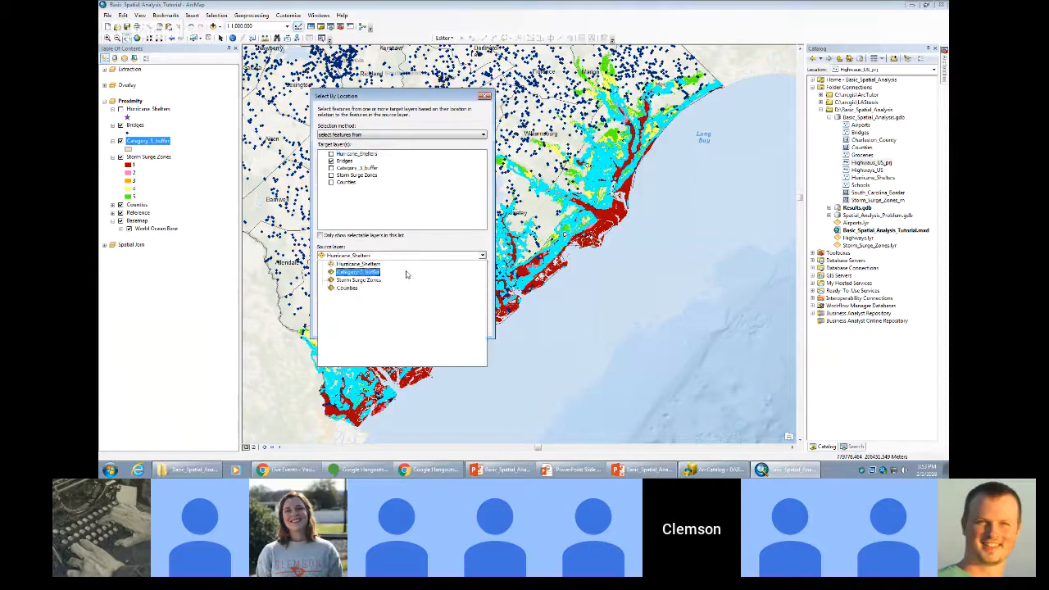
click(354, 272)
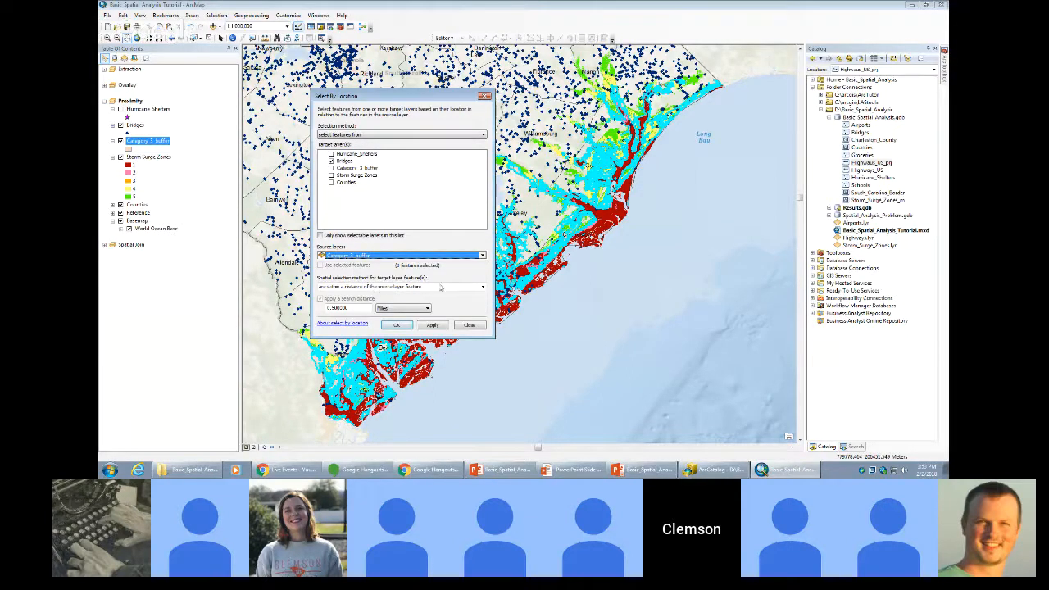
Set the search distance unit to meters and the spatial selection method to "contain the source layer feature".
click(403, 308)
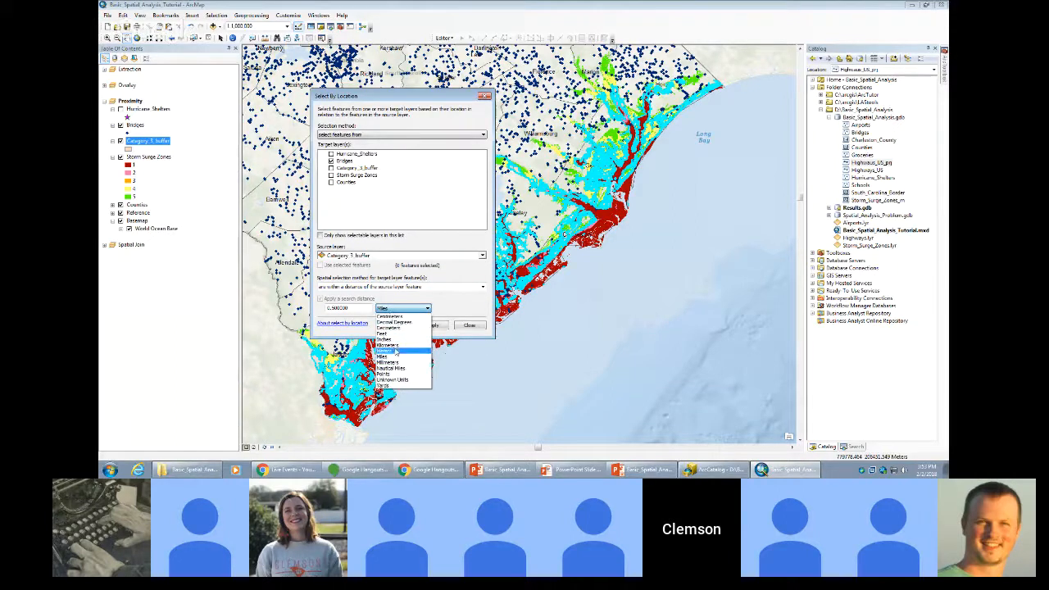
click(395, 351)
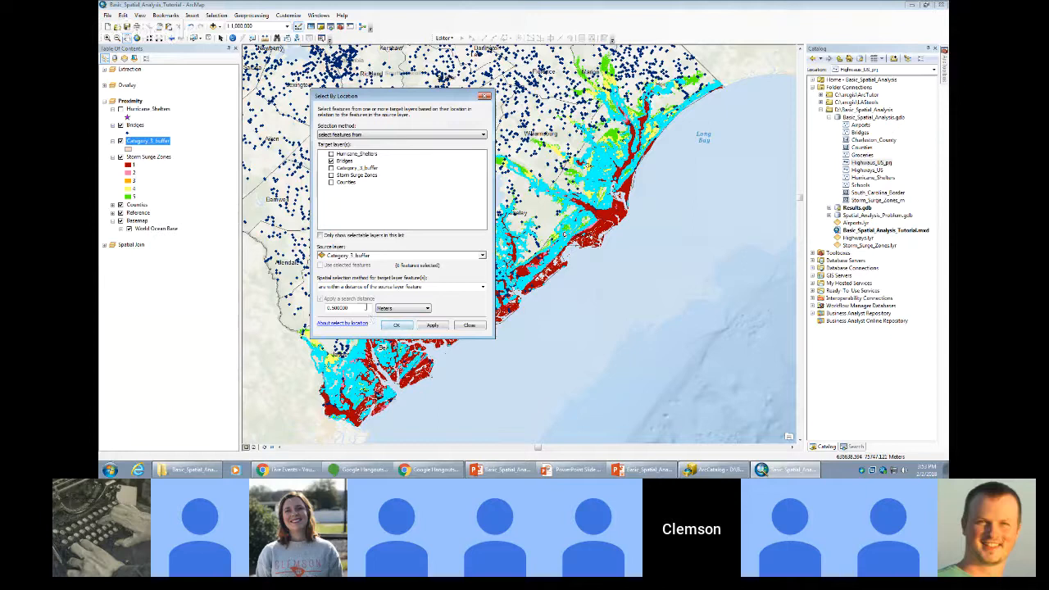
click(482, 287)
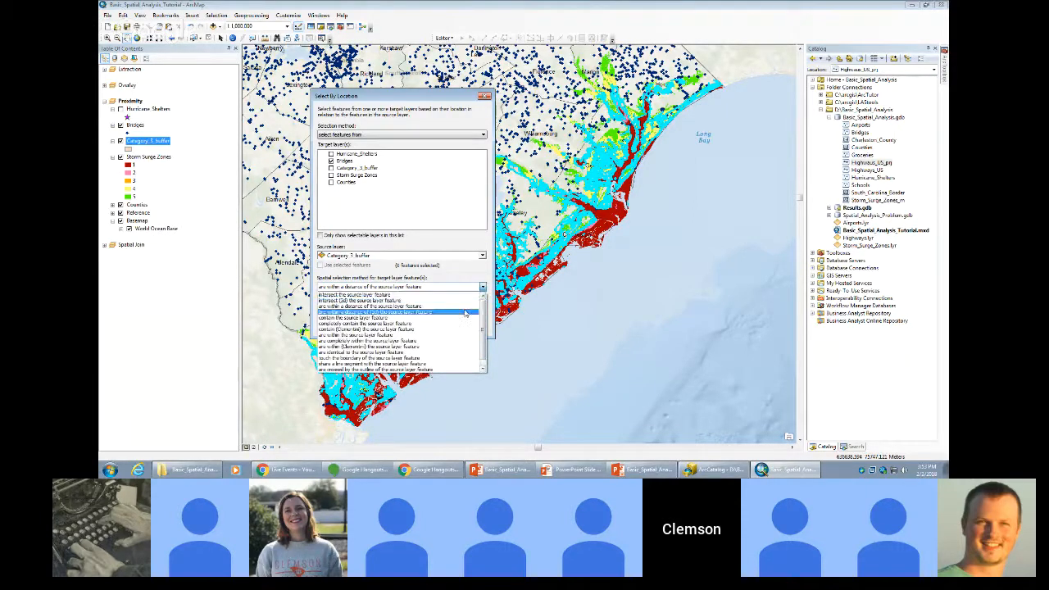
click(463, 320)
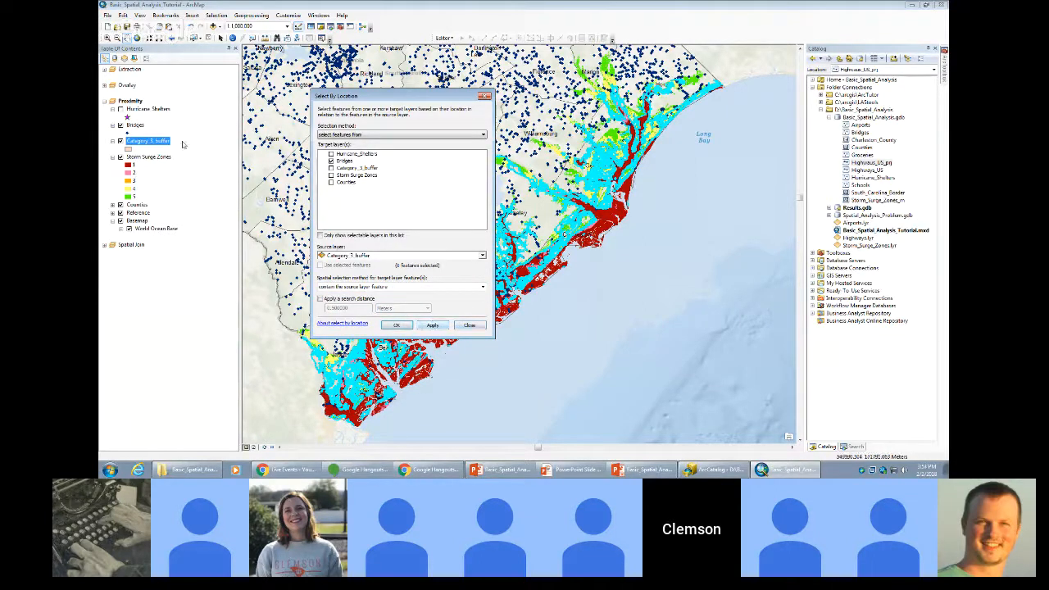
Open the Bridges attribute table and choose "contain the source layer feature" again in the location selection.
right_click(136, 125)
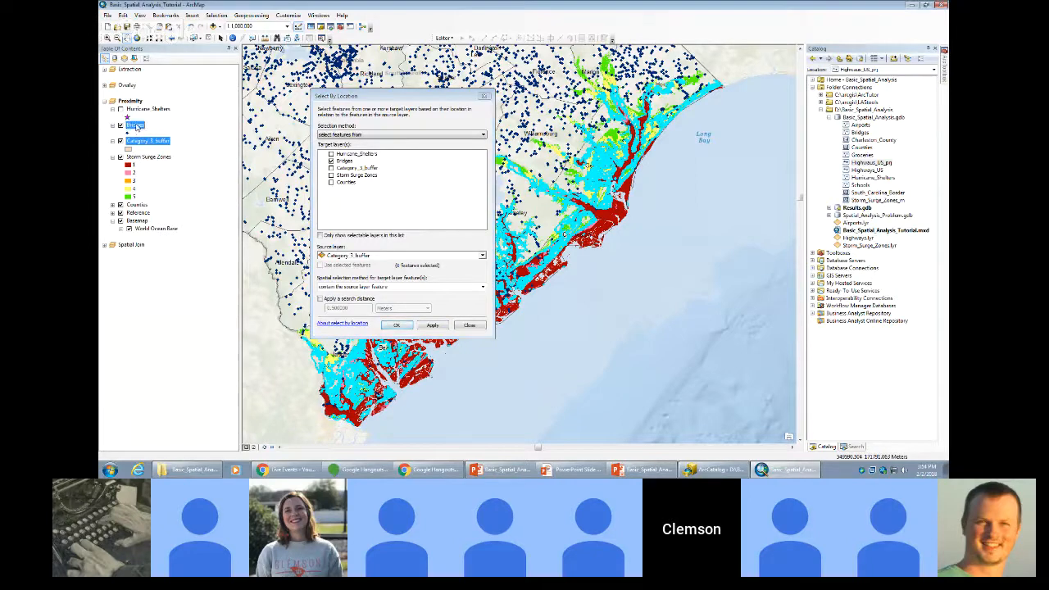
click(172, 167)
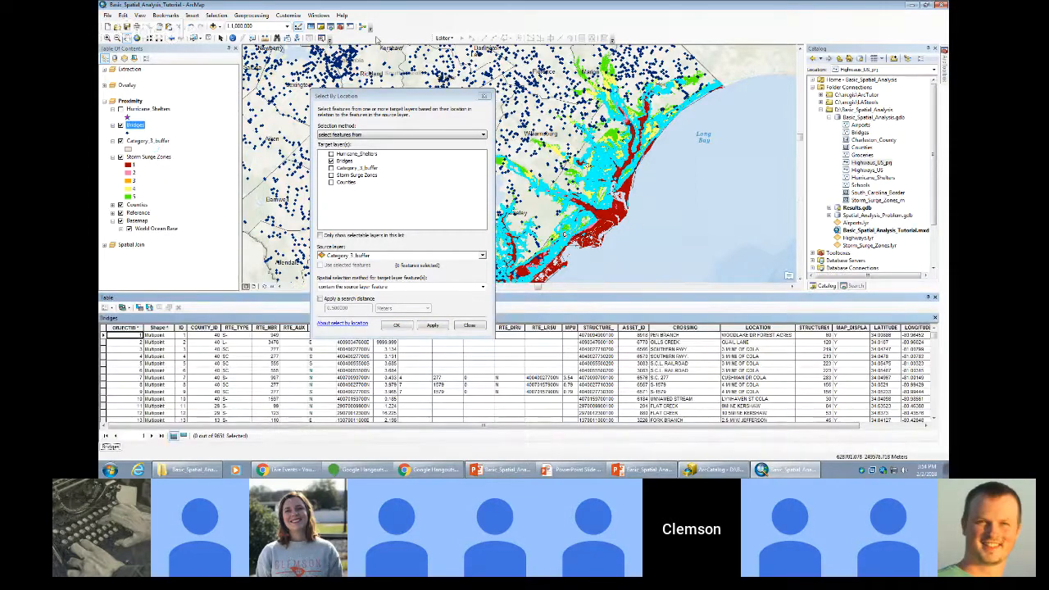
drag(409, 97, 375, 22)
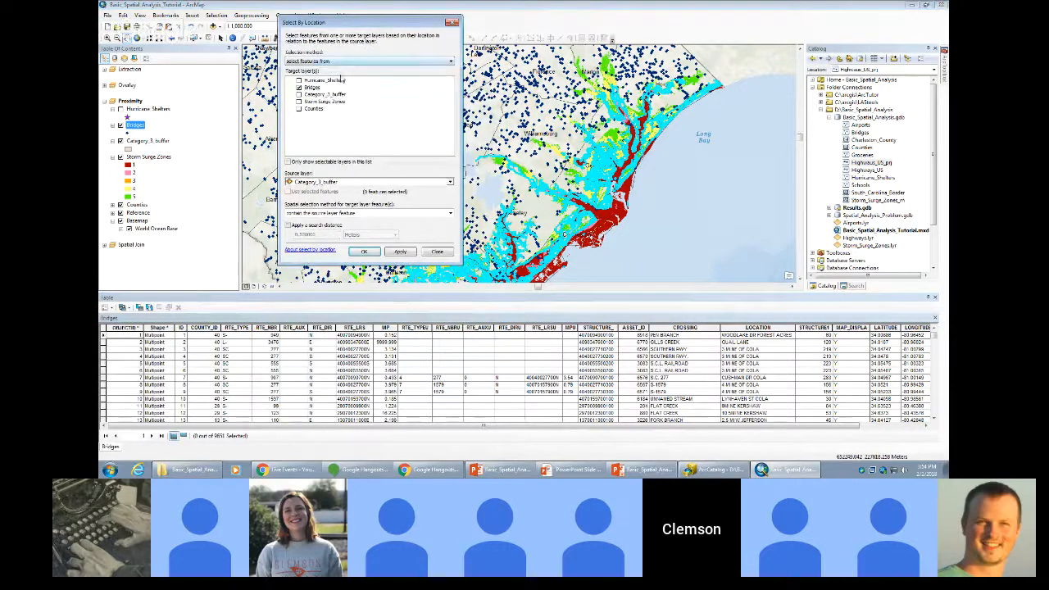
click(450, 215)
click(316, 232)
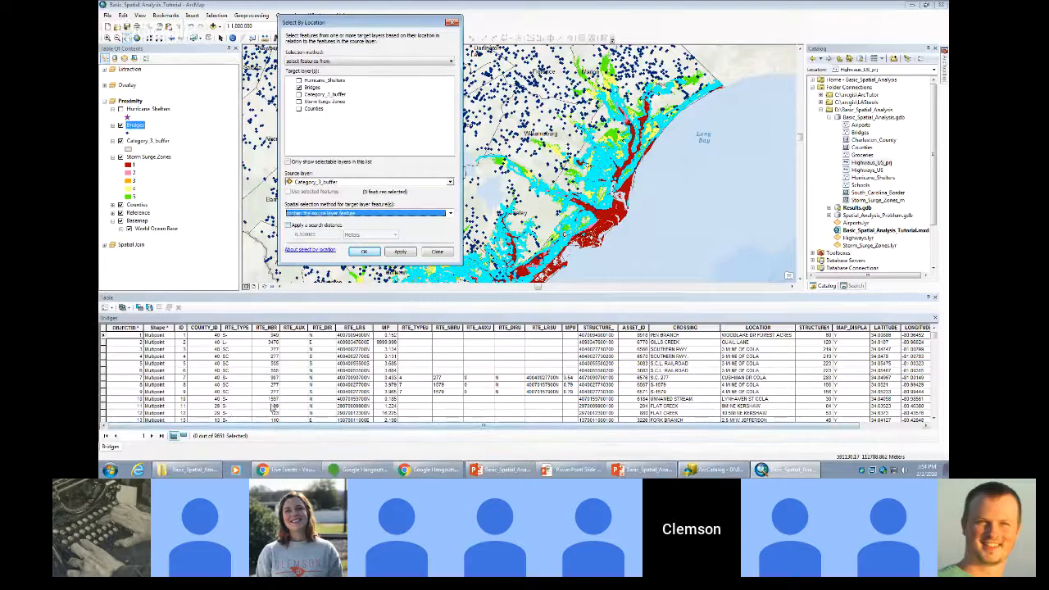
Select the Bridges that "intersect the source layer feature" Category_3_buffer, replacing the contain method rejected for these layers.
click(403, 252)
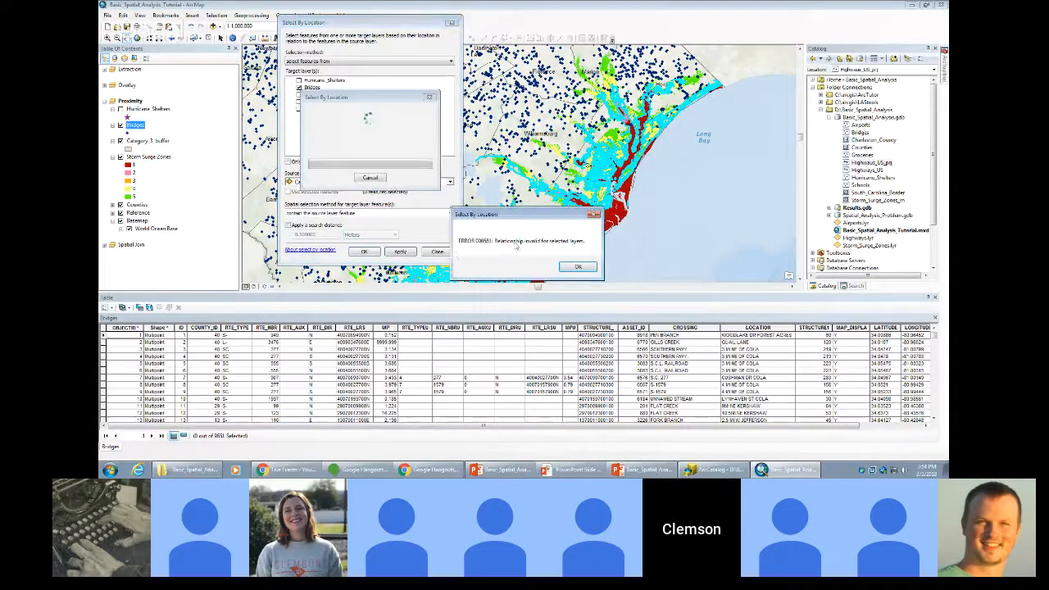
click(575, 266)
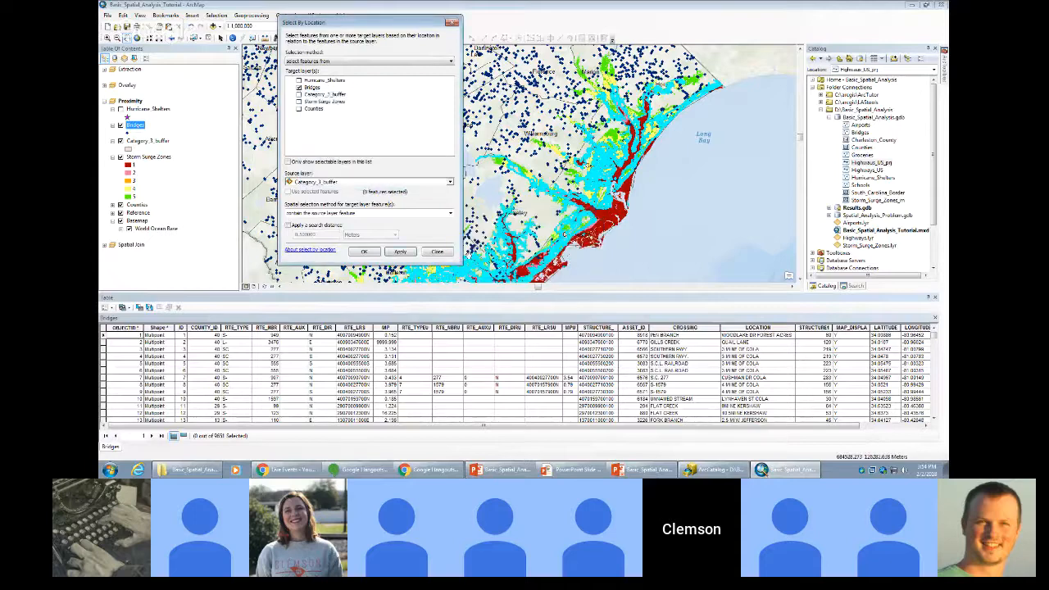
click(450, 213)
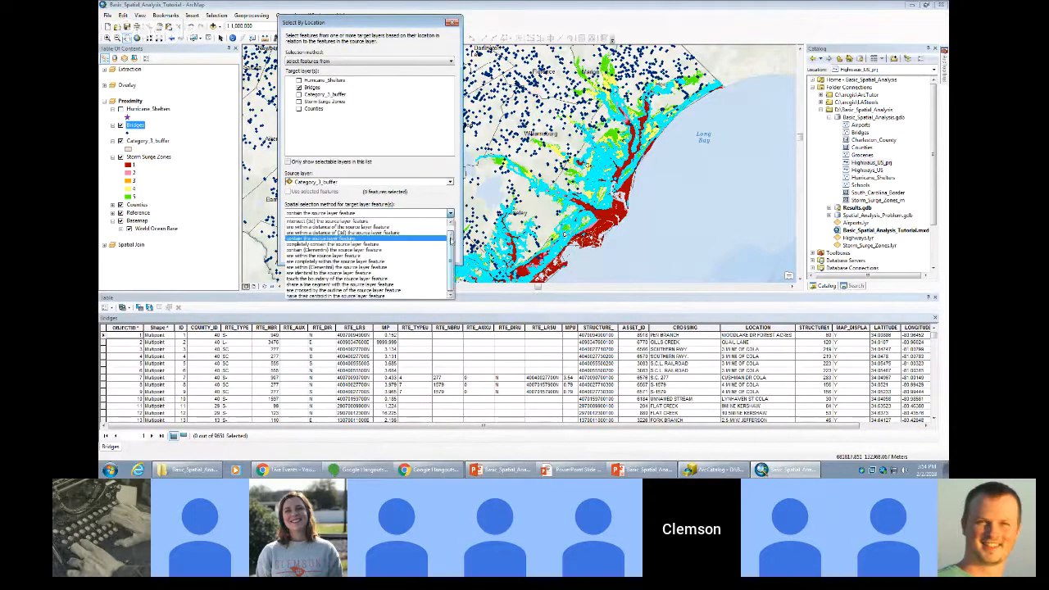
scroll(449, 237, up, 3)
click(443, 223)
click(407, 255)
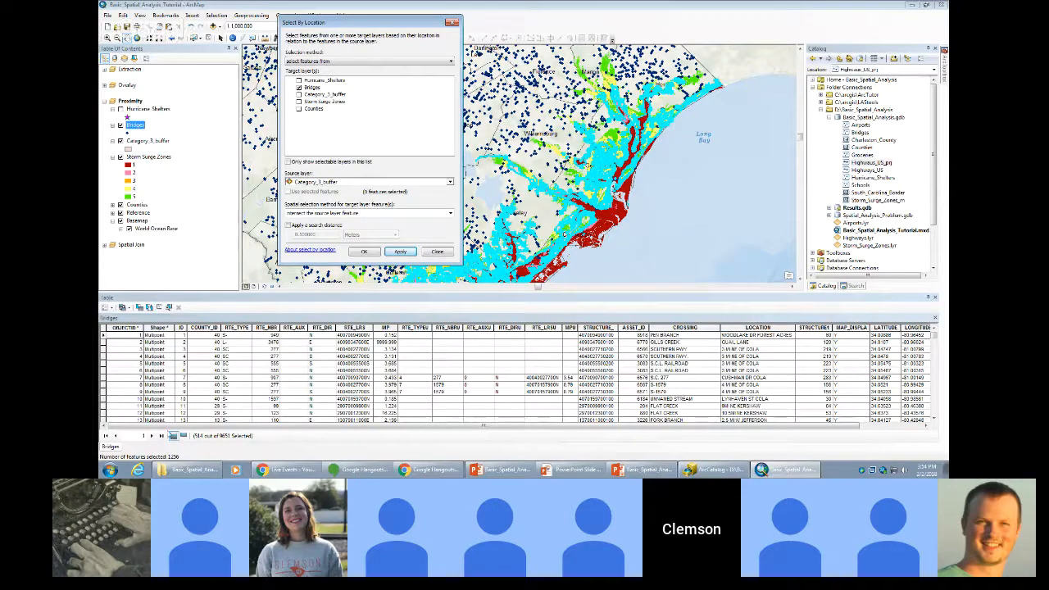
Show only the selected records in the Bridges attribute table, review them and close Select By Location.
click(184, 436)
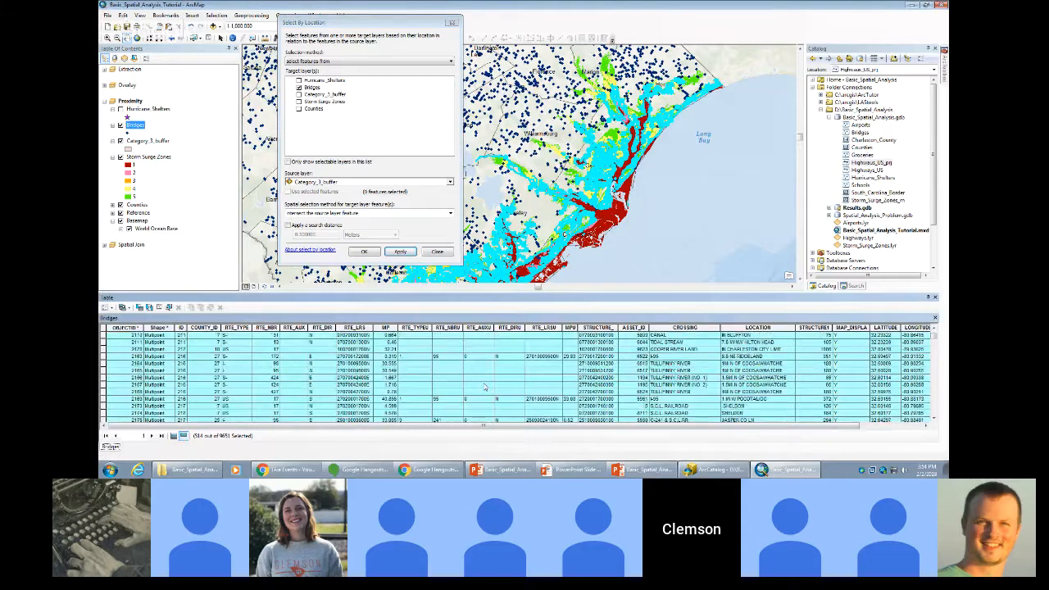
scroll(484, 386, down, 10)
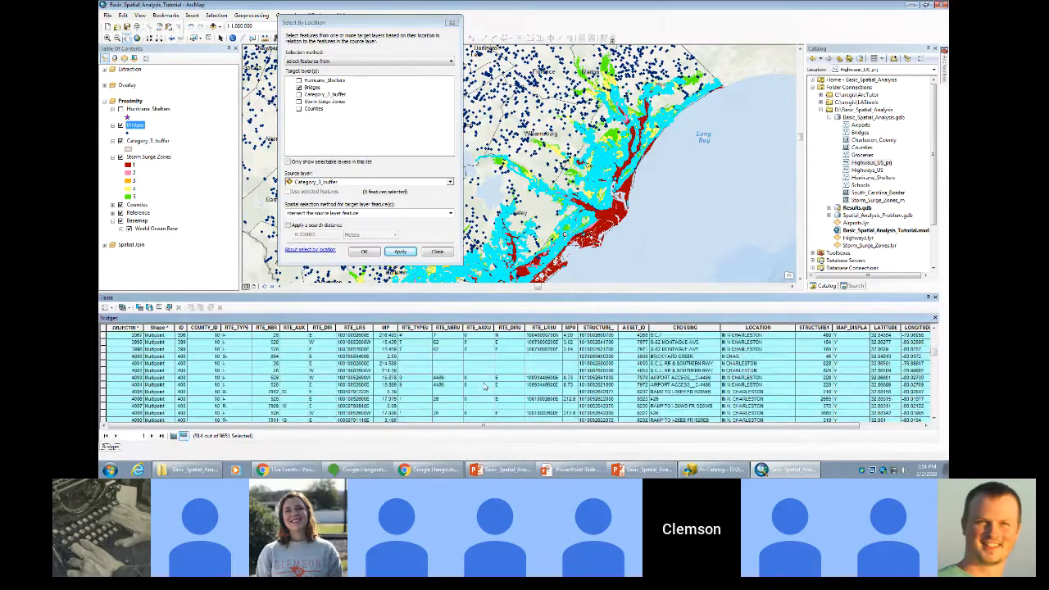
scroll(484, 386, up, 2)
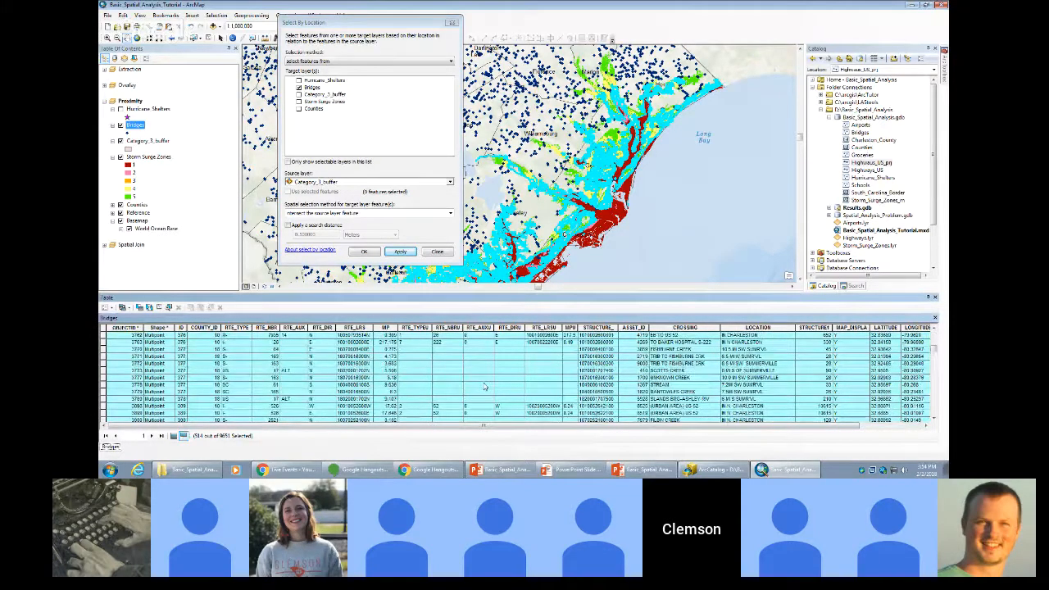
scroll(484, 386, up, 4)
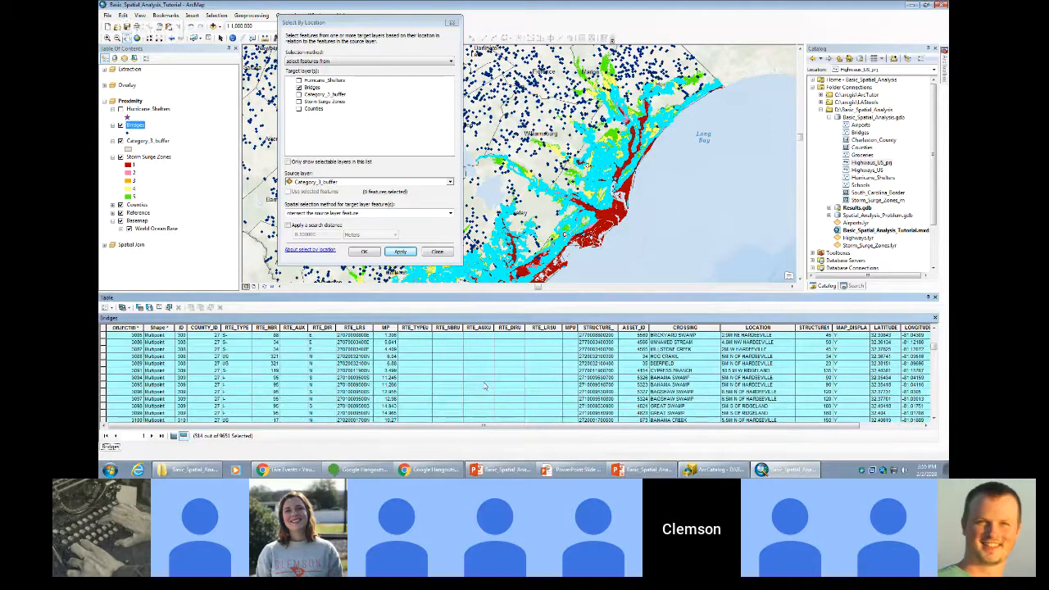
scroll(484, 387, up, 5)
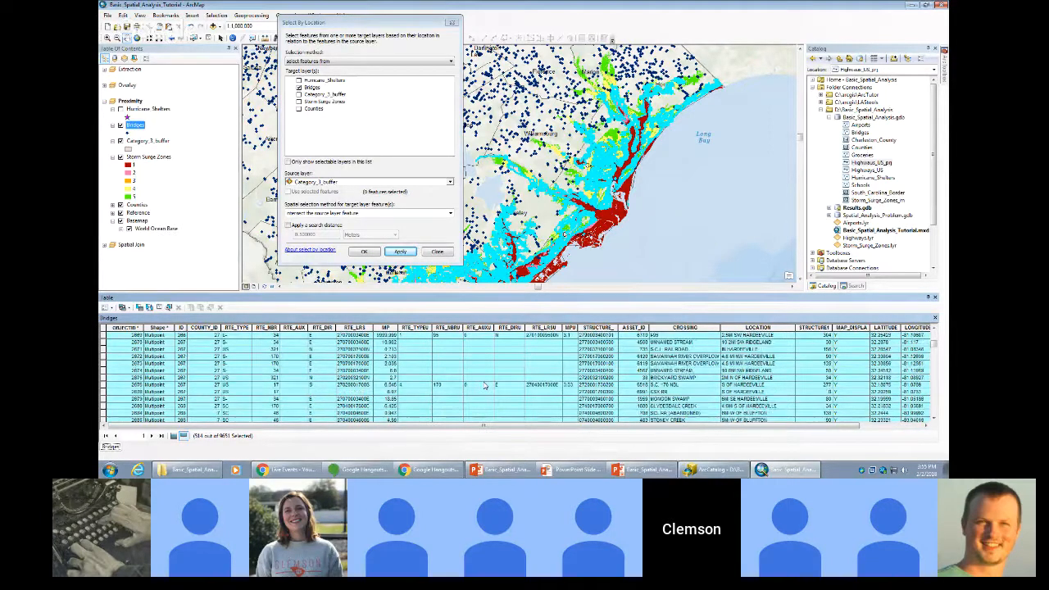
scroll(484, 386, up, 5)
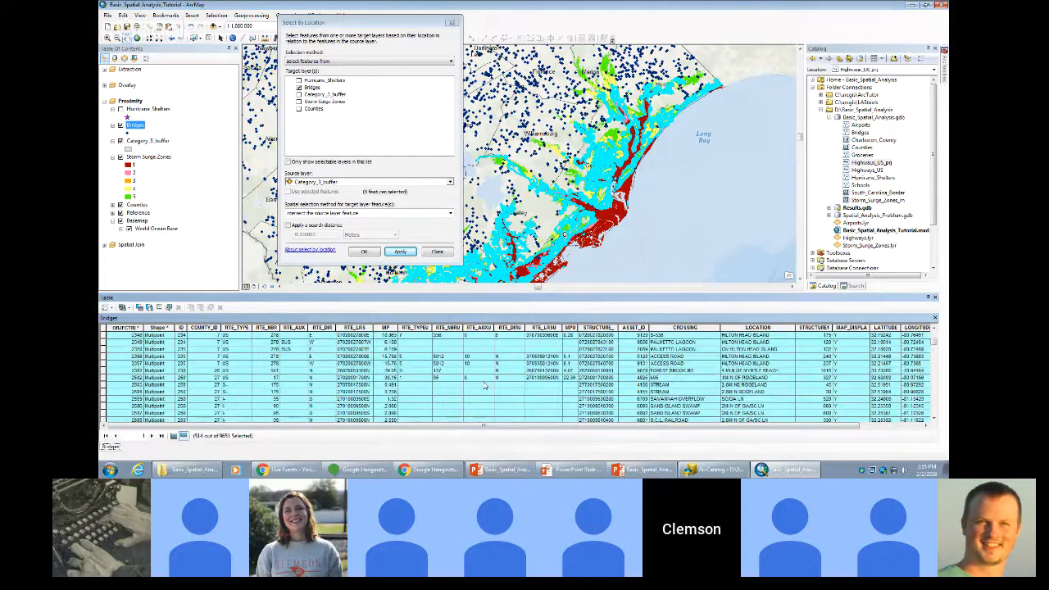
scroll(484, 387, up, 5)
scroll(484, 387, up, 10)
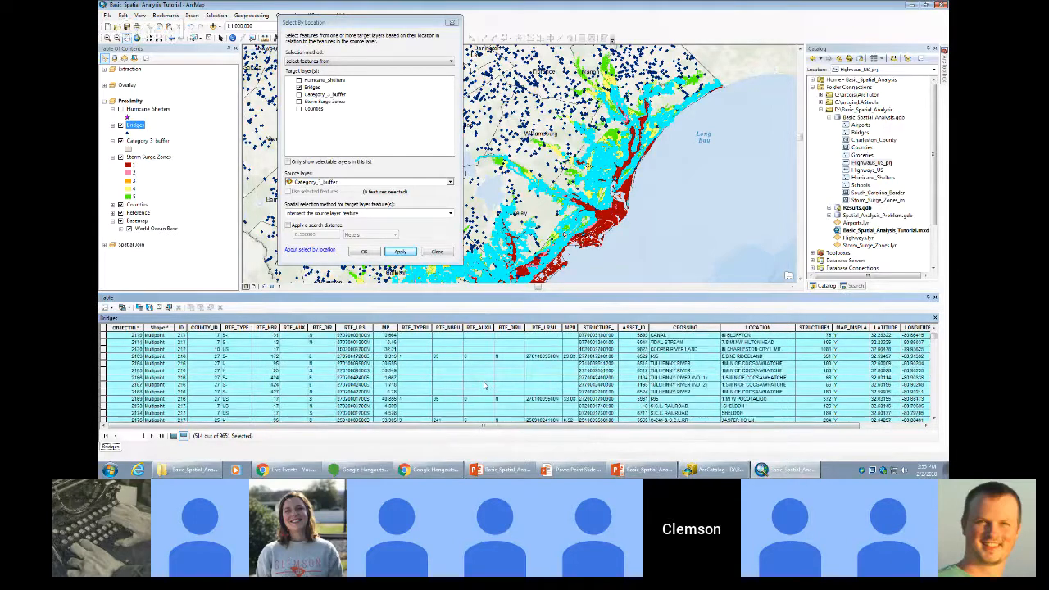
click(438, 252)
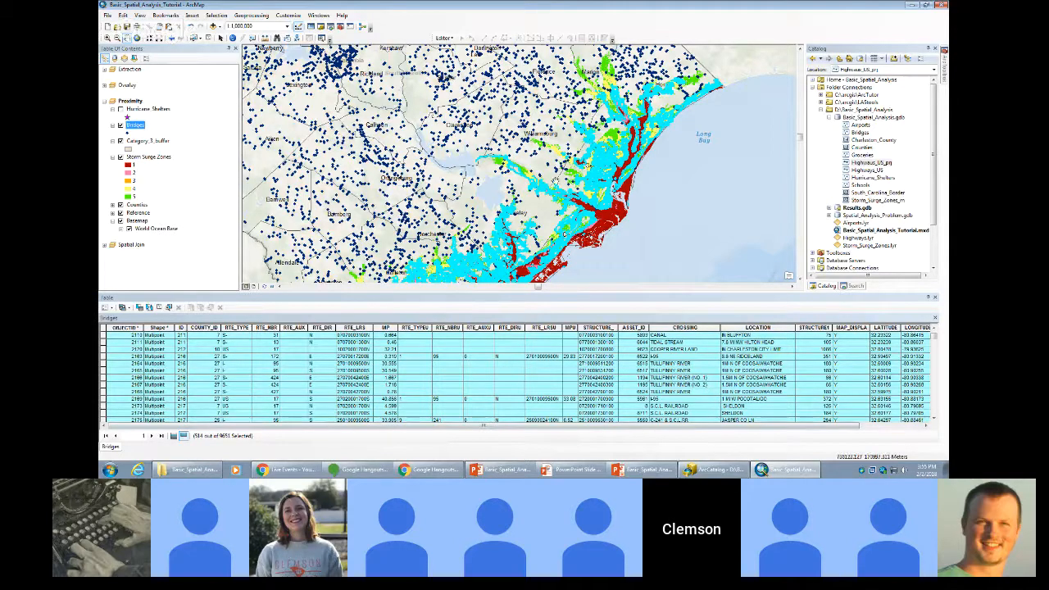
Inspect the selection on the map, switch to the PowerPoint slide show and advance to the slide after the Buffer exercise.
scroll(594, 164, up, 5)
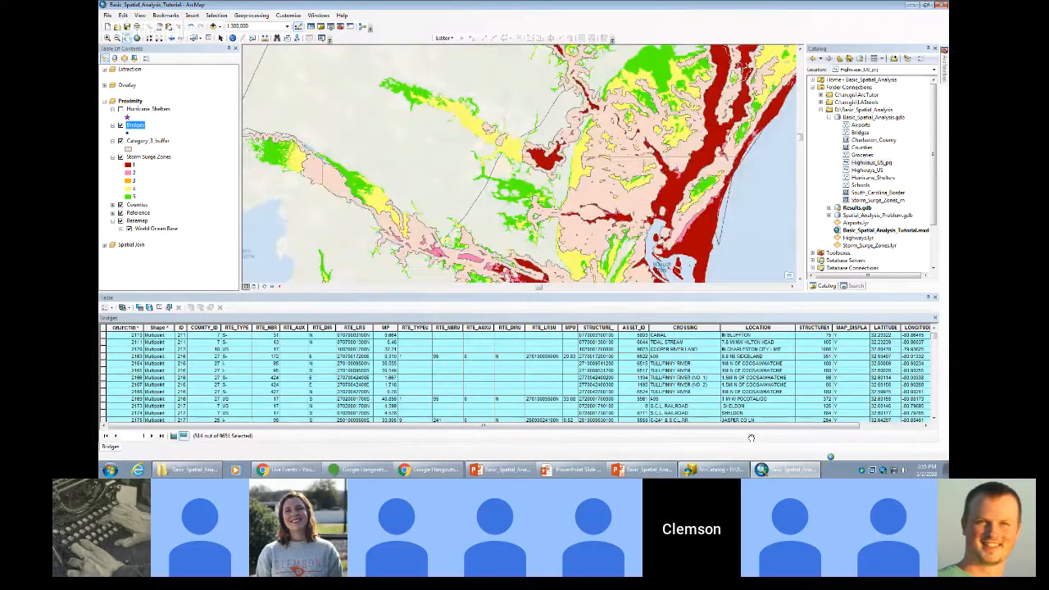
mouse_move(644, 474)
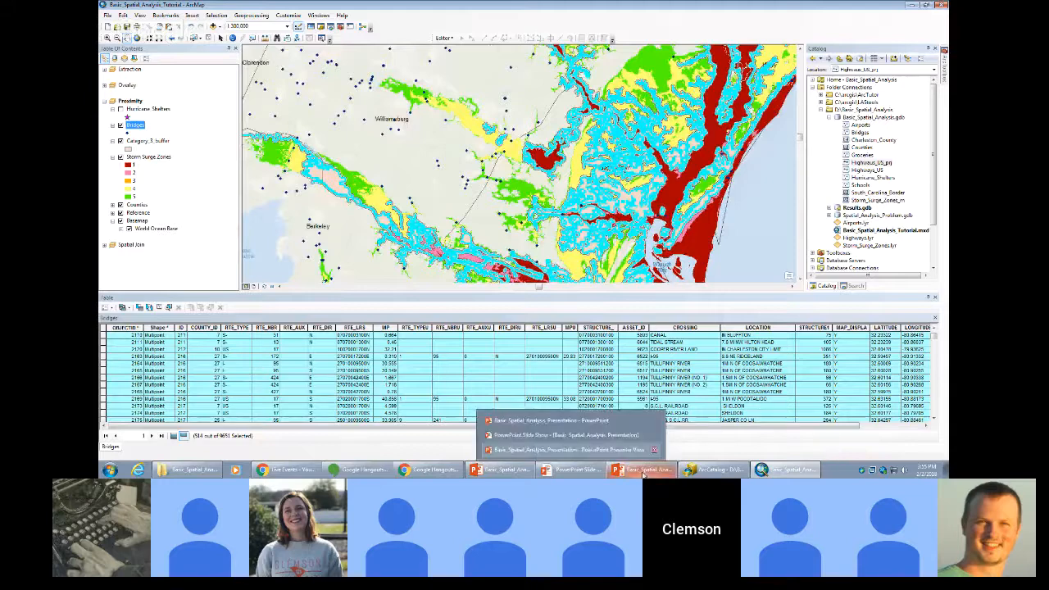
click(565, 435)
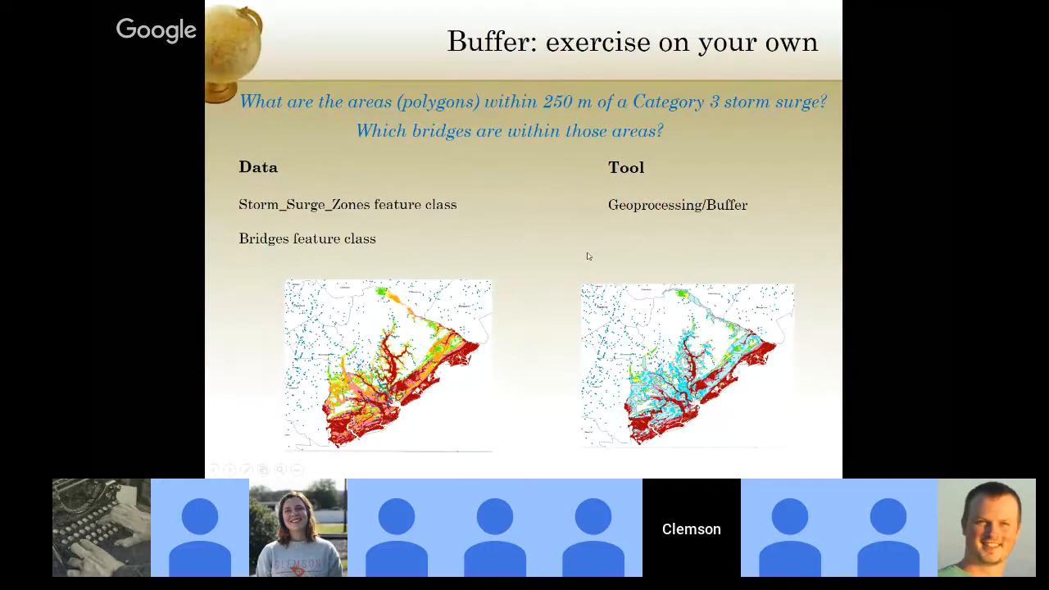
key(Right)
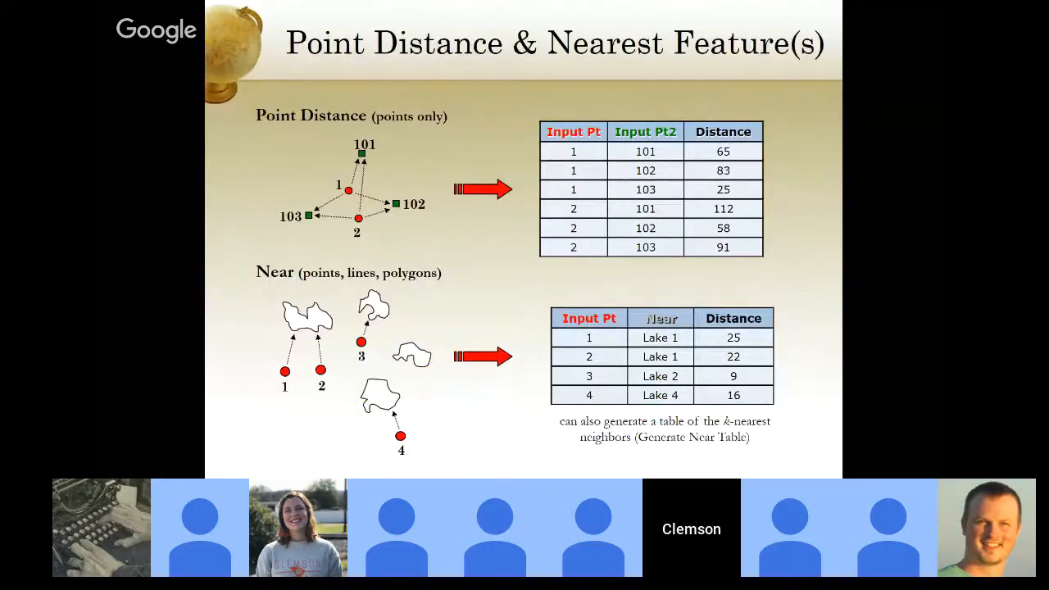
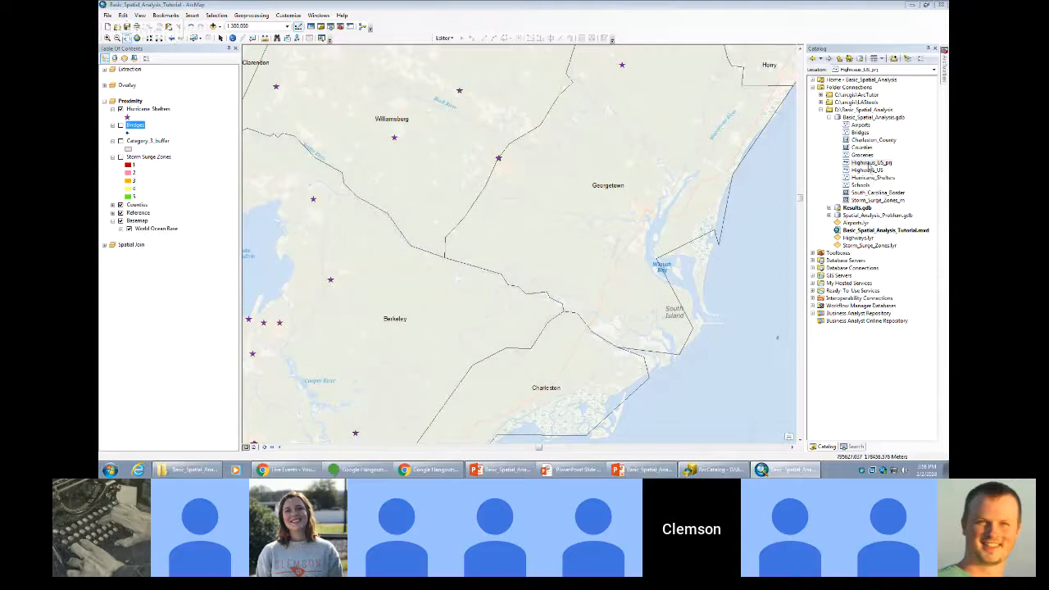
Add the Highways_SC feature class from Results.gdb to the map and display the extent of the SC bookmark.
click(868, 163)
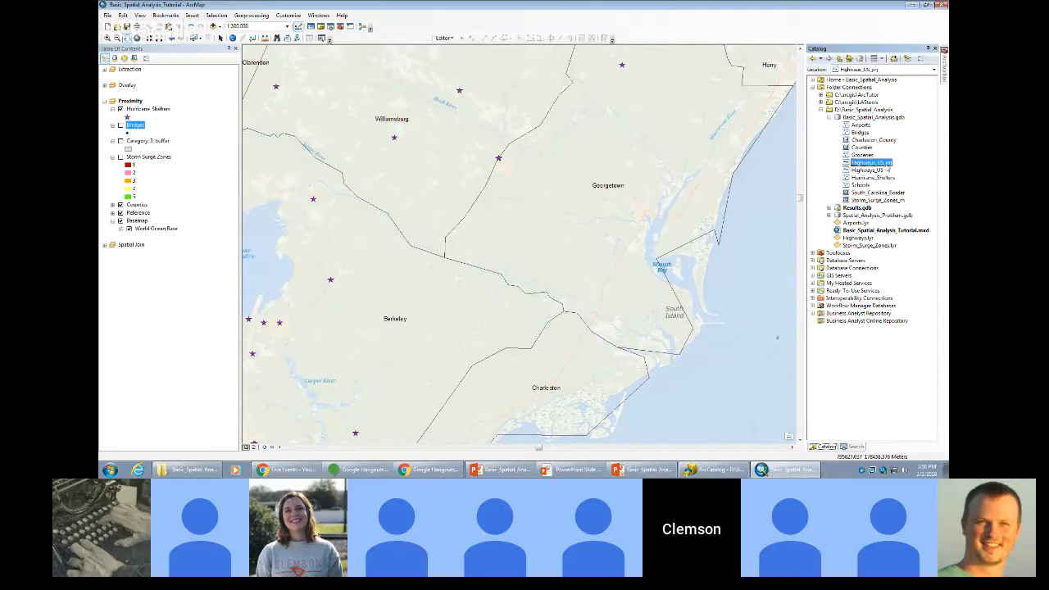
click(829, 117)
click(828, 125)
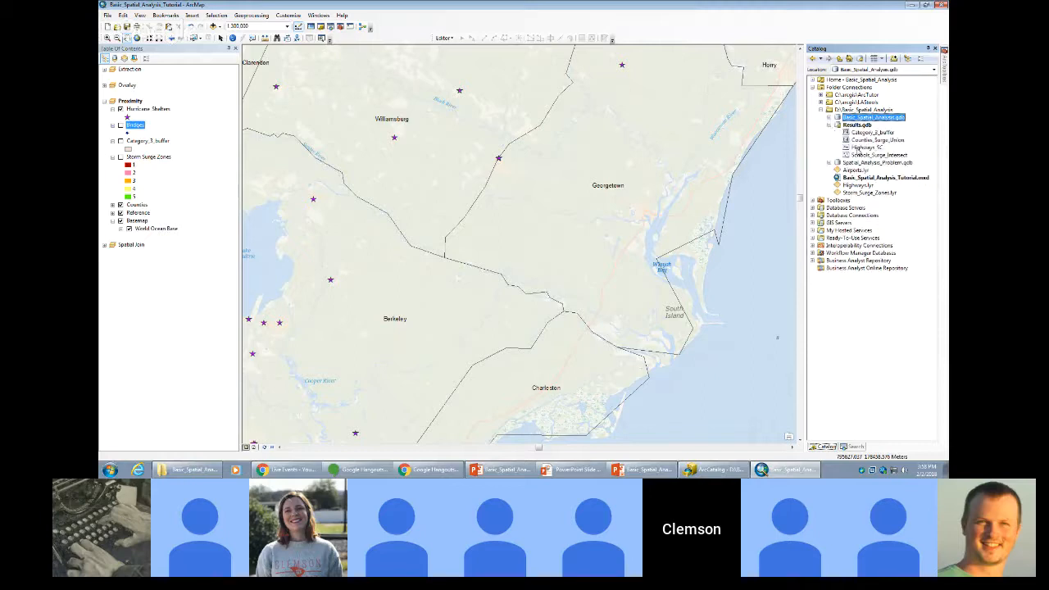
click(860, 147)
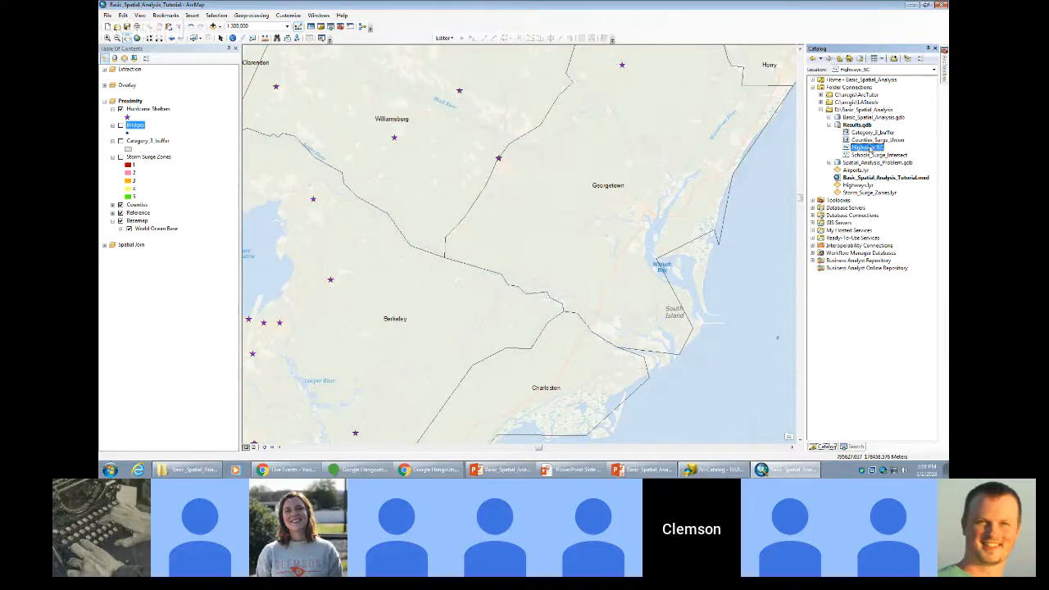
drag(872, 149, 749, 155)
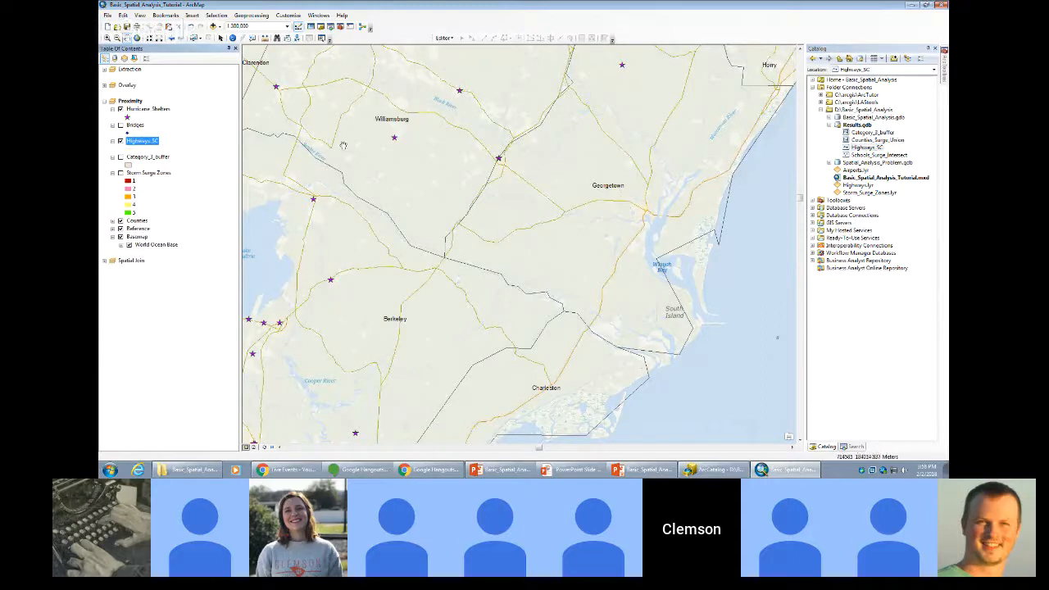
click(165, 15)
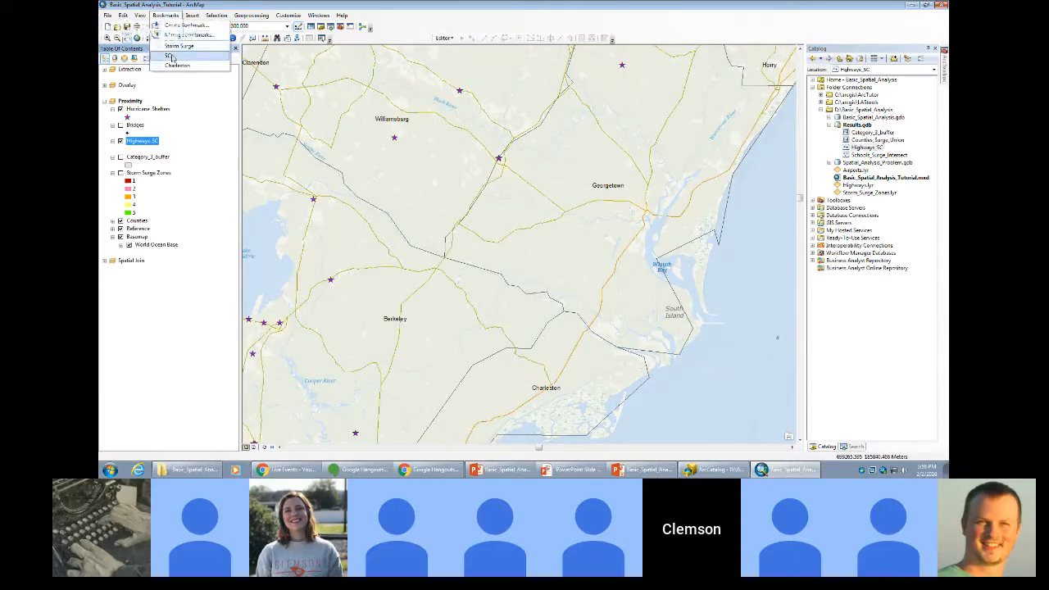
click(172, 56)
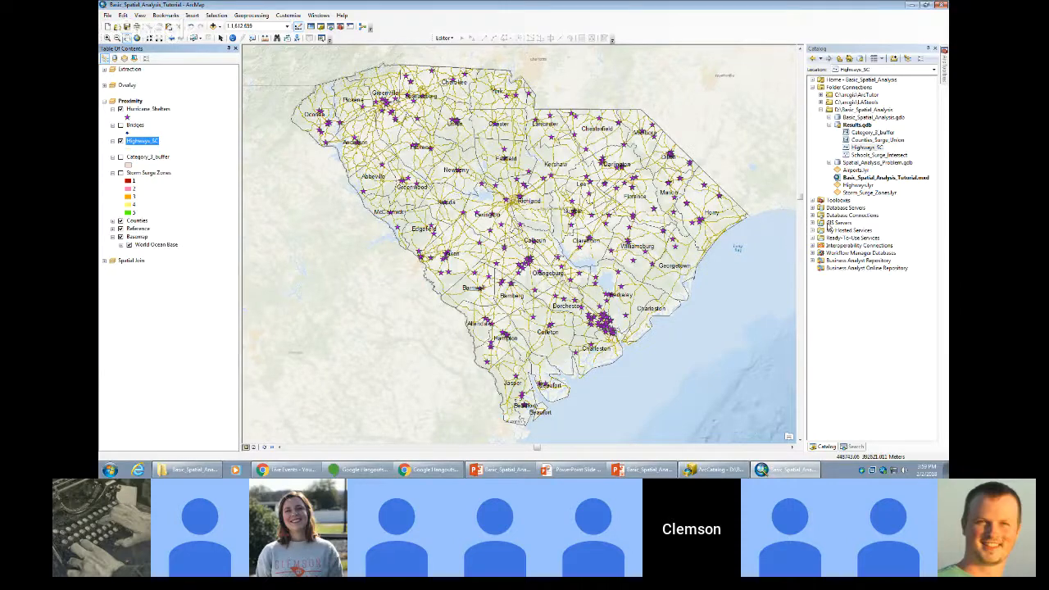
Consult the Near exercise slide in the PowerPoint slide show and return to ArcMap.
click(646, 470)
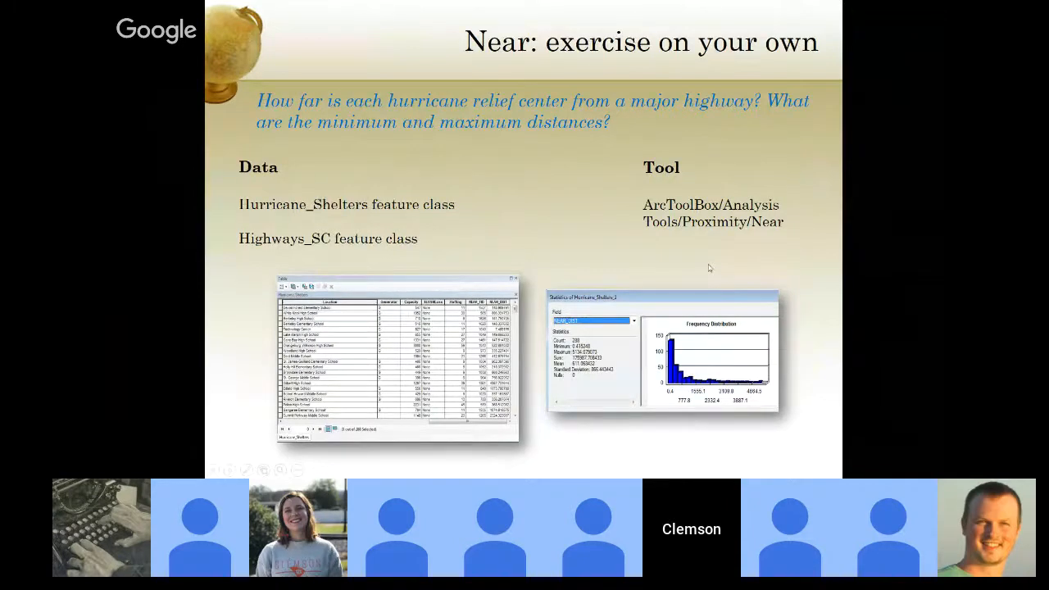
key(super)
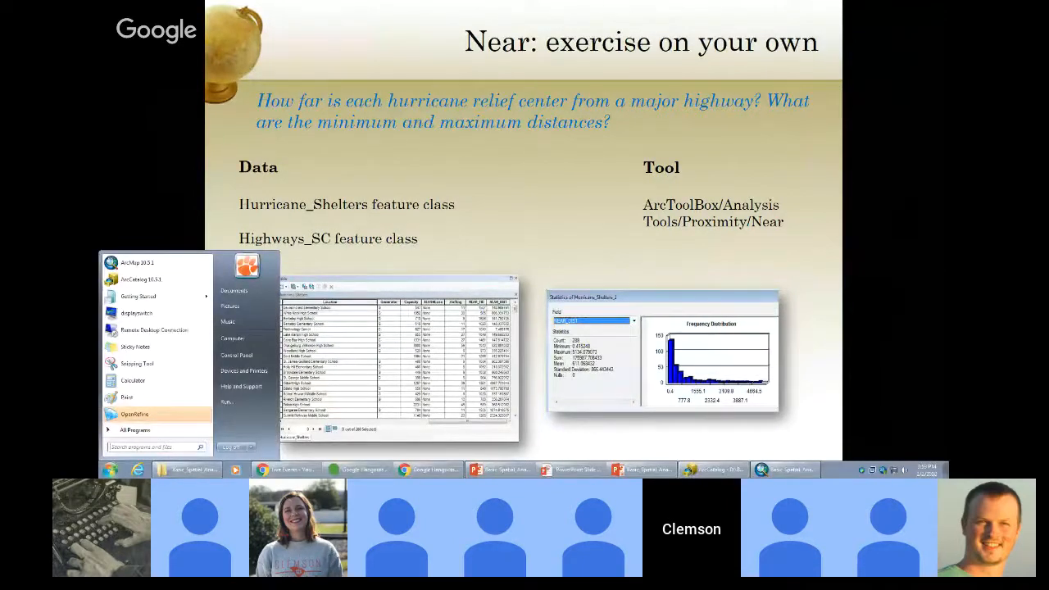
click(800, 470)
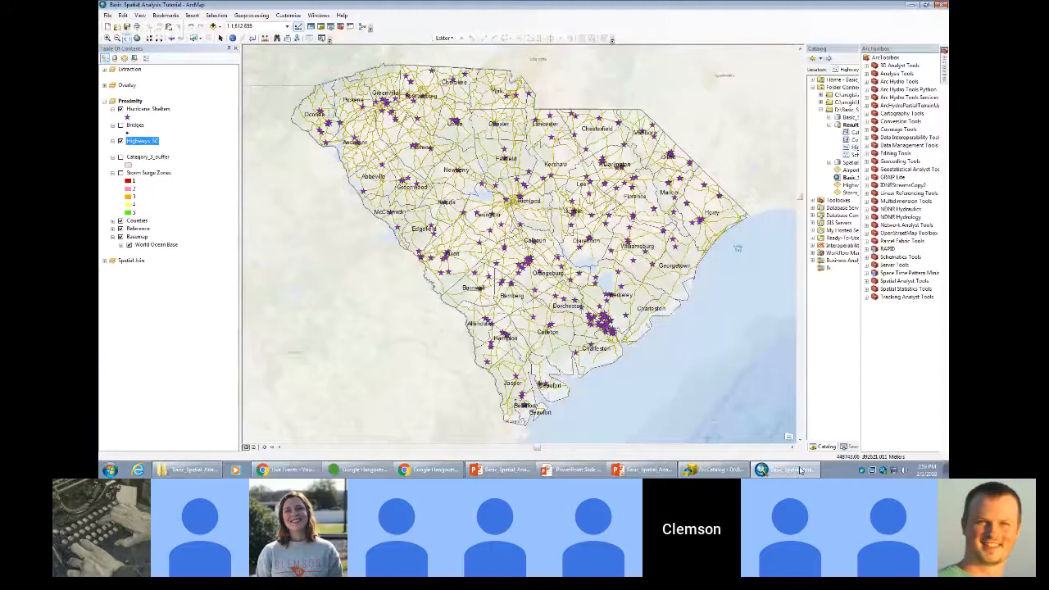
Open the Near tool from the Analysis Proximity toolset, with Hurricane_Shelters as input features and Highways_SC as near features.
click(943, 70)
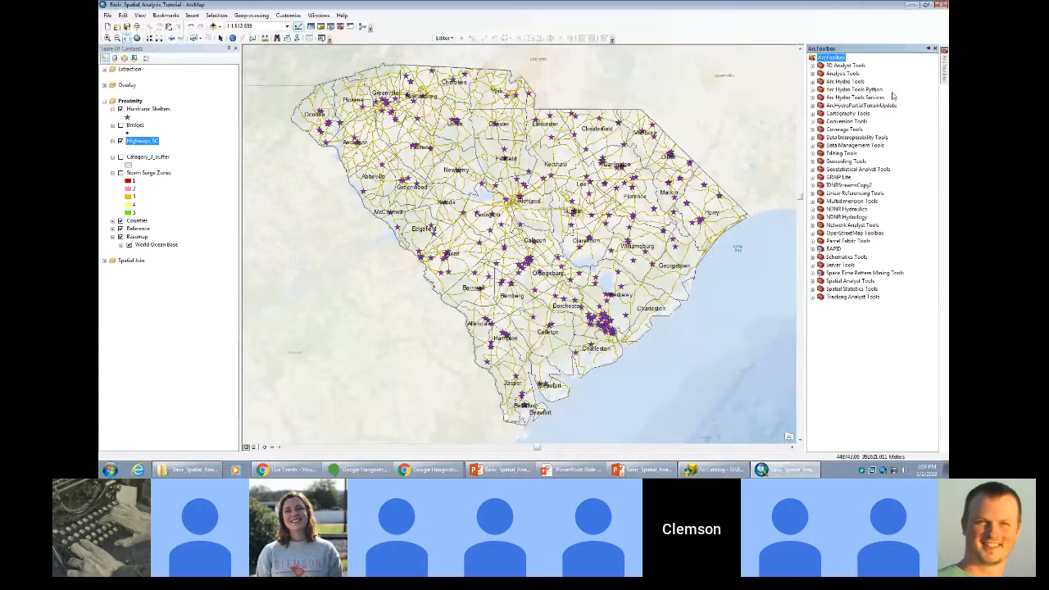
click(812, 74)
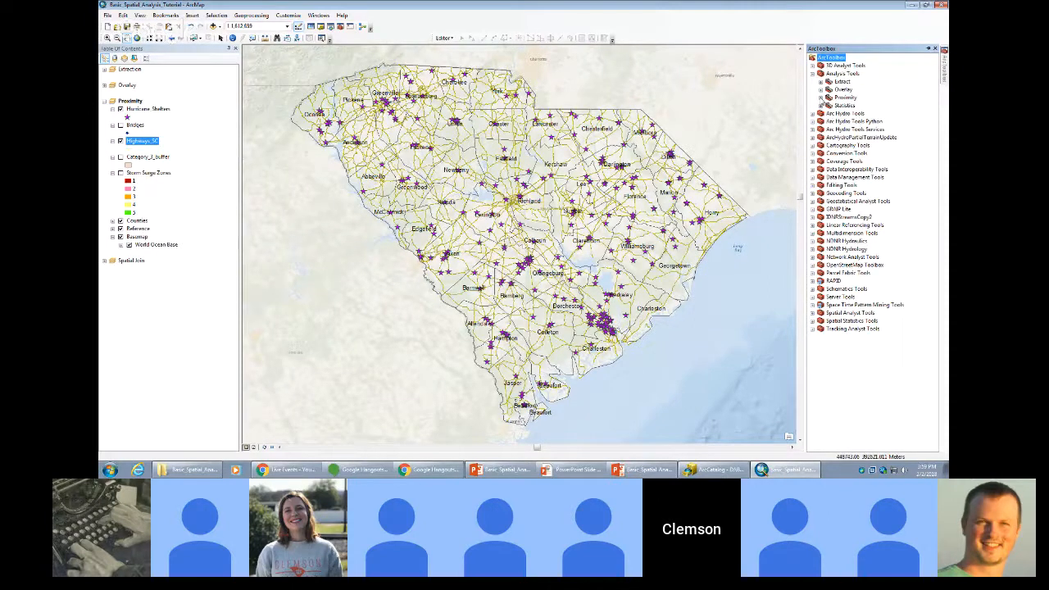
click(820, 97)
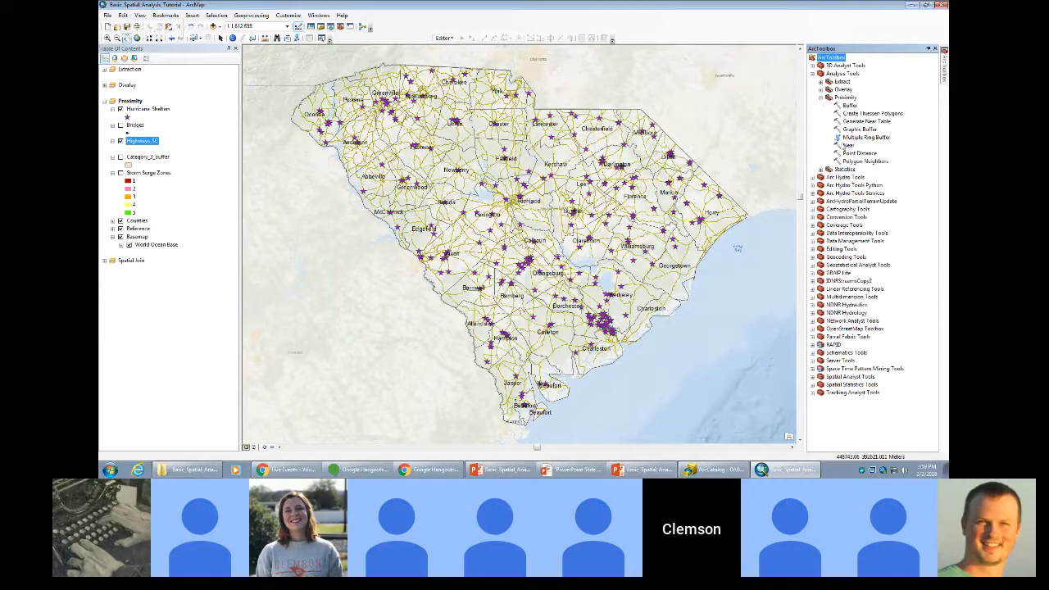
click(845, 145)
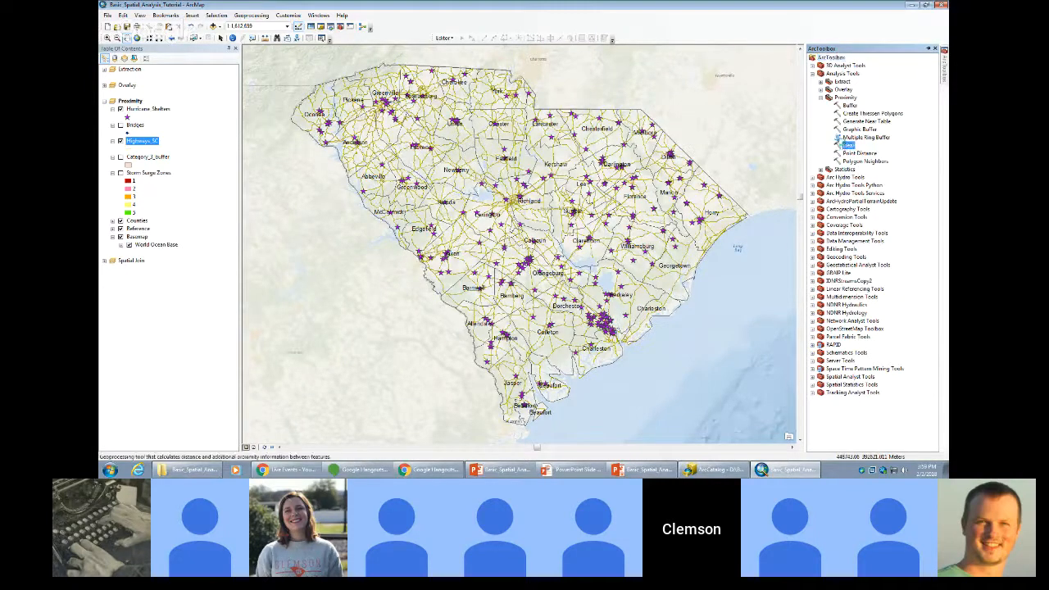
double_click(845, 145)
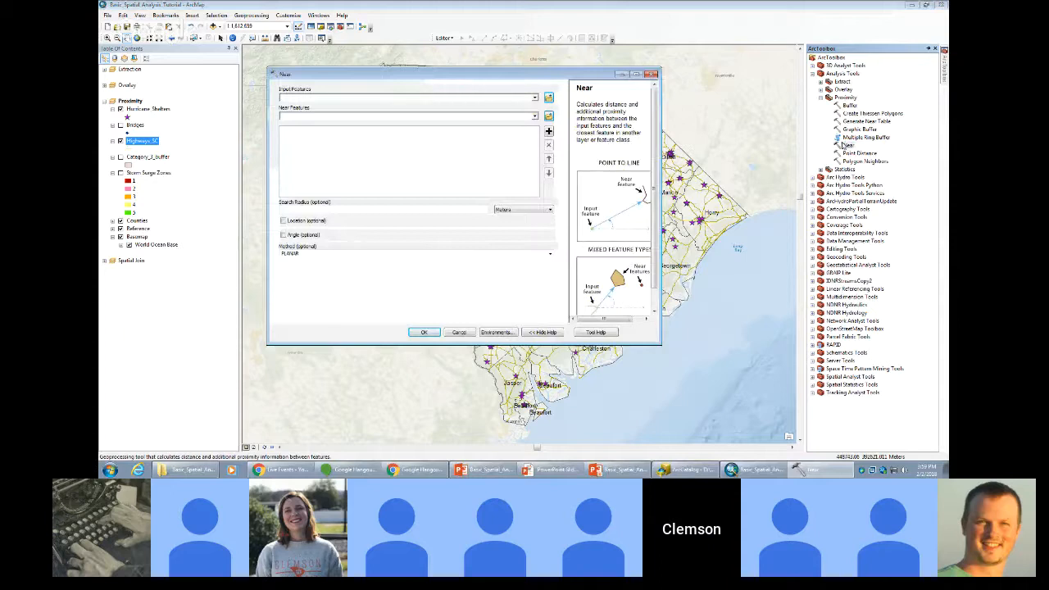
click(534, 98)
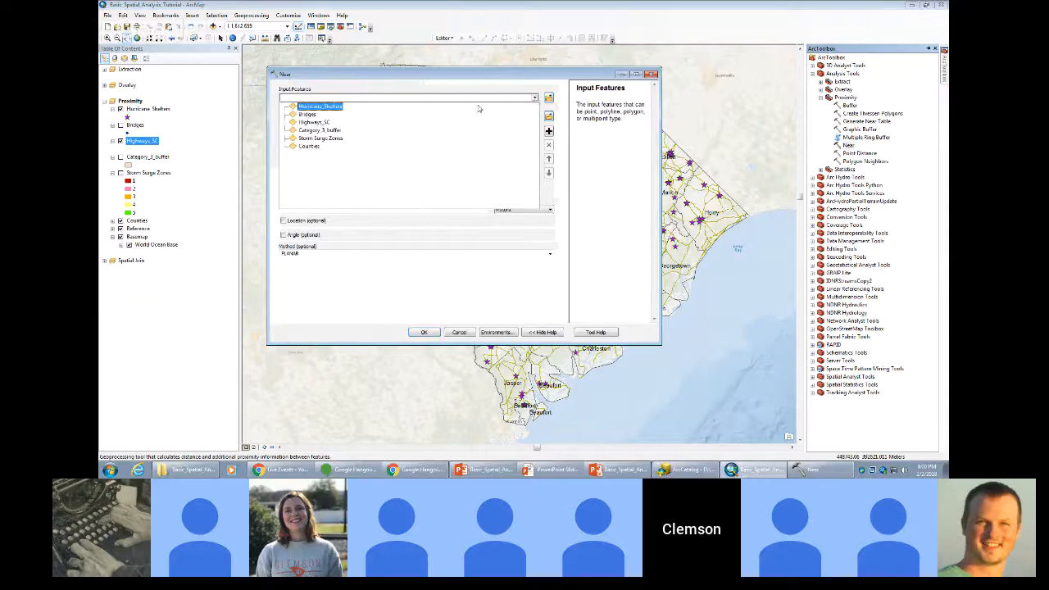
click(329, 108)
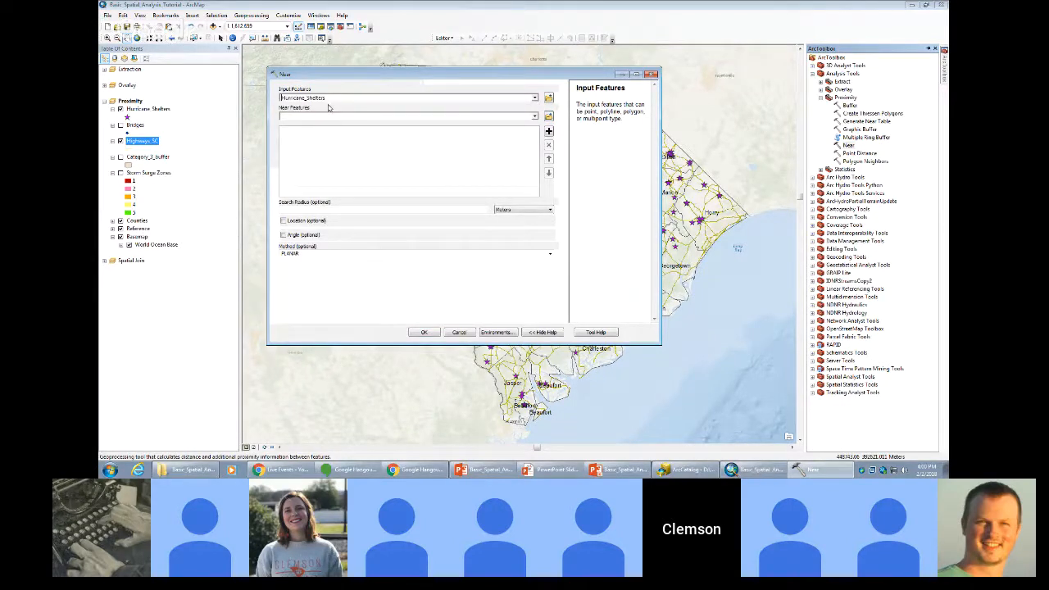
click(534, 116)
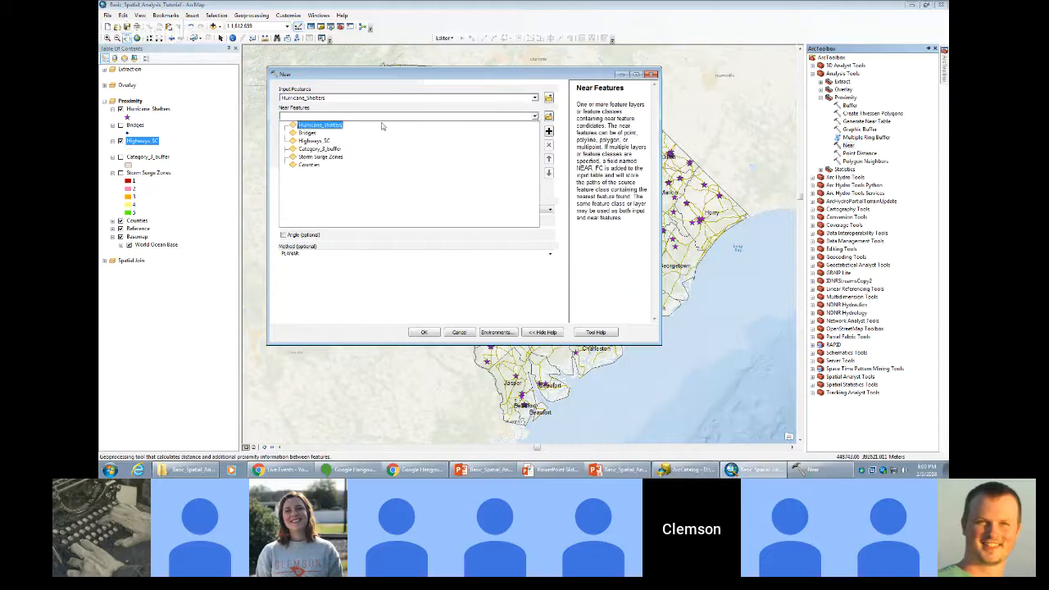
click(331, 141)
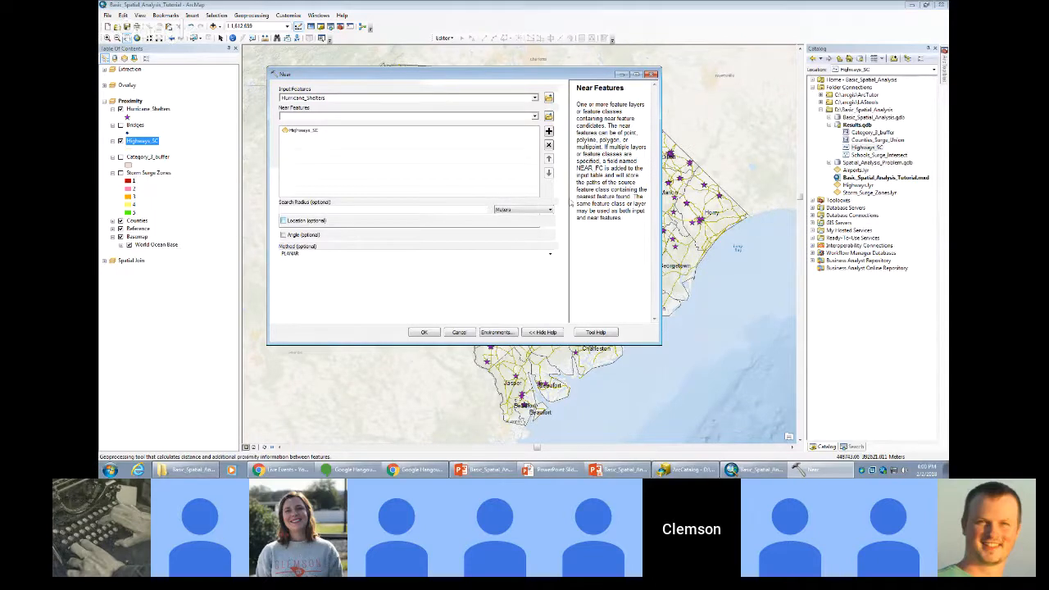
Try to run Near for Hurricane_Shelters against Highways_SC, read the messages, and retry with the same settings.
click(424, 332)
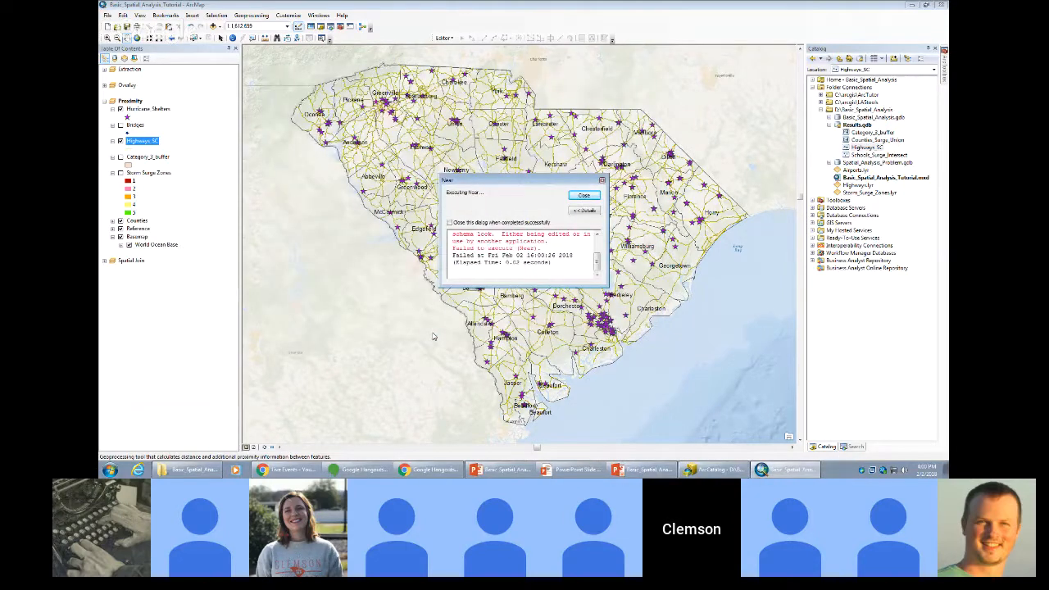
drag(597, 261, 597, 235)
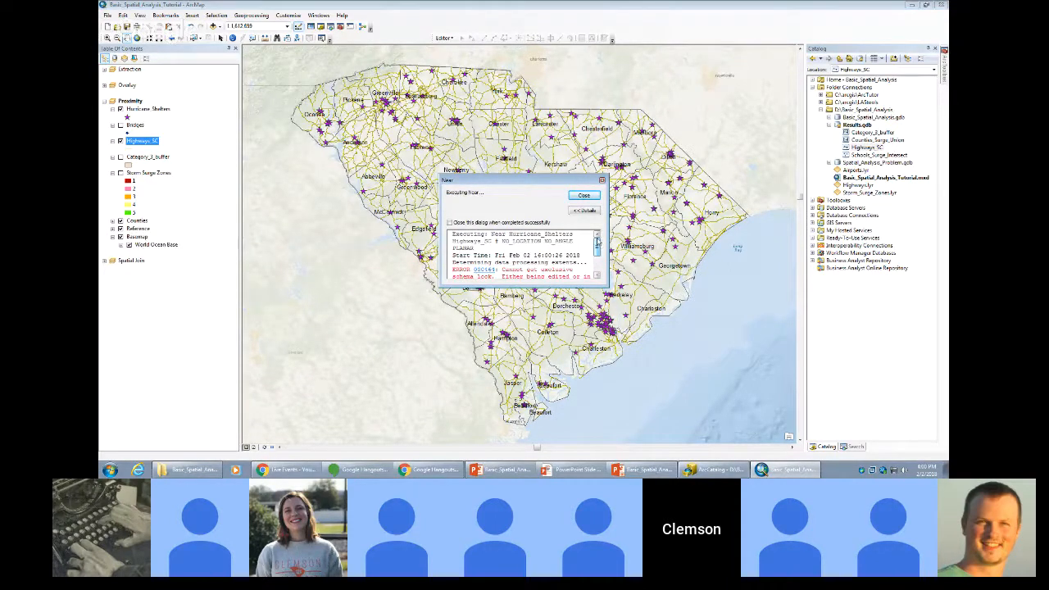
click(594, 198)
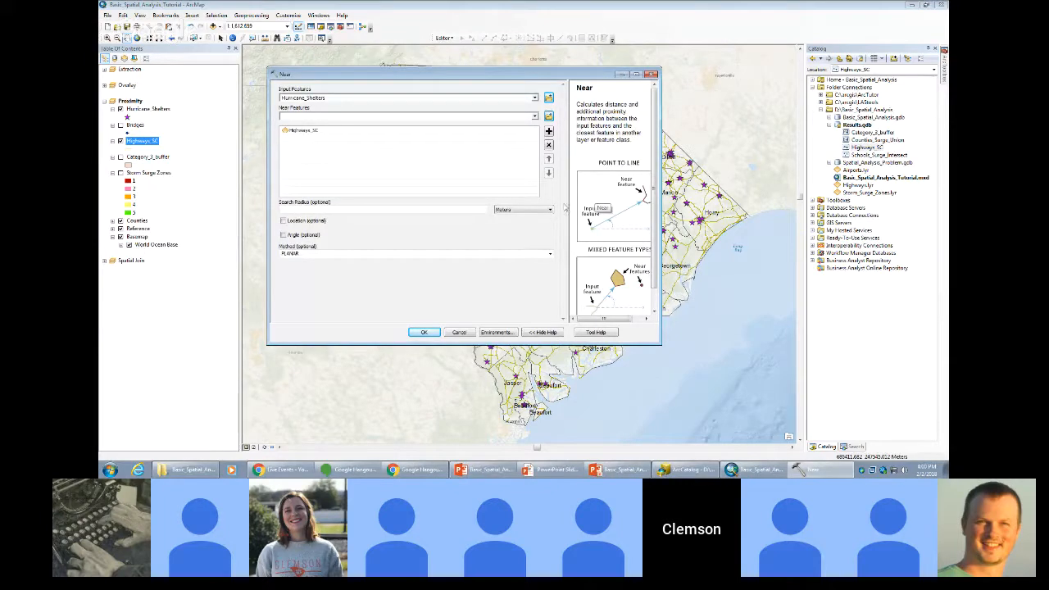
click(421, 332)
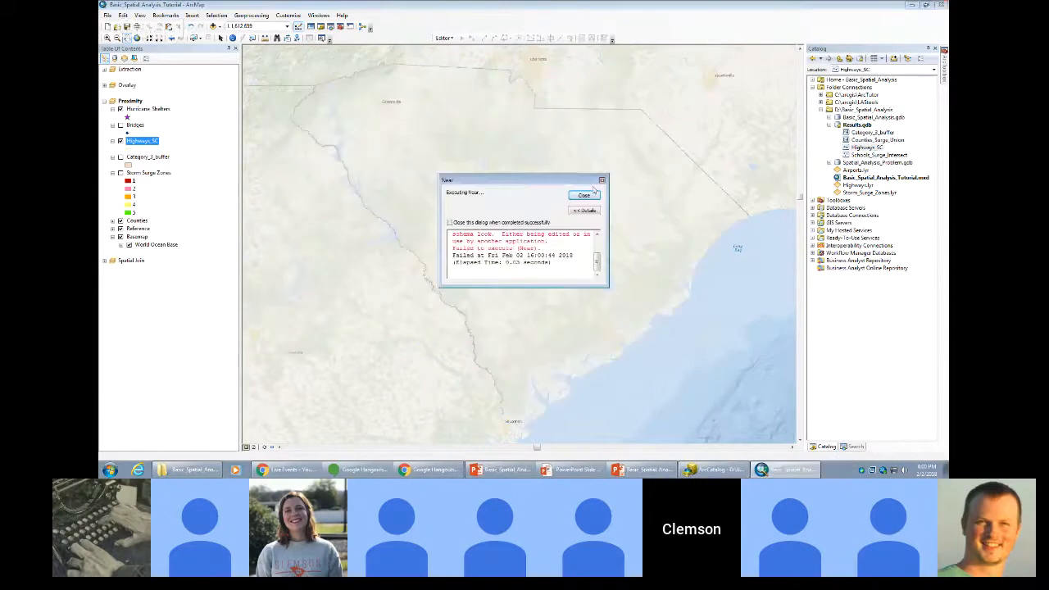
click(590, 195)
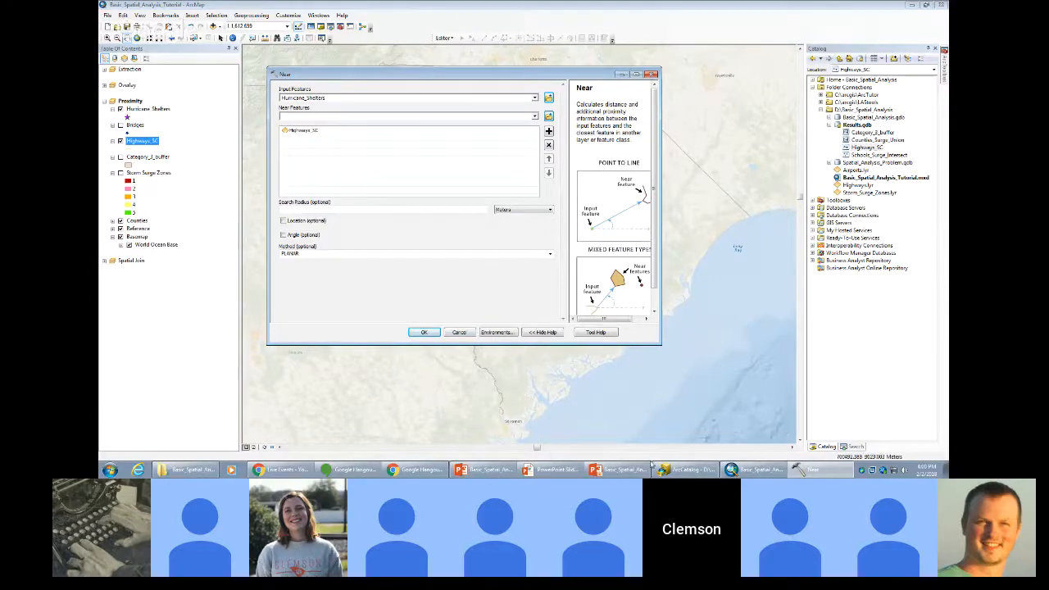
Close ArcCatalog, return to the Near tool in ArcMap, and try to run it again.
click(685, 469)
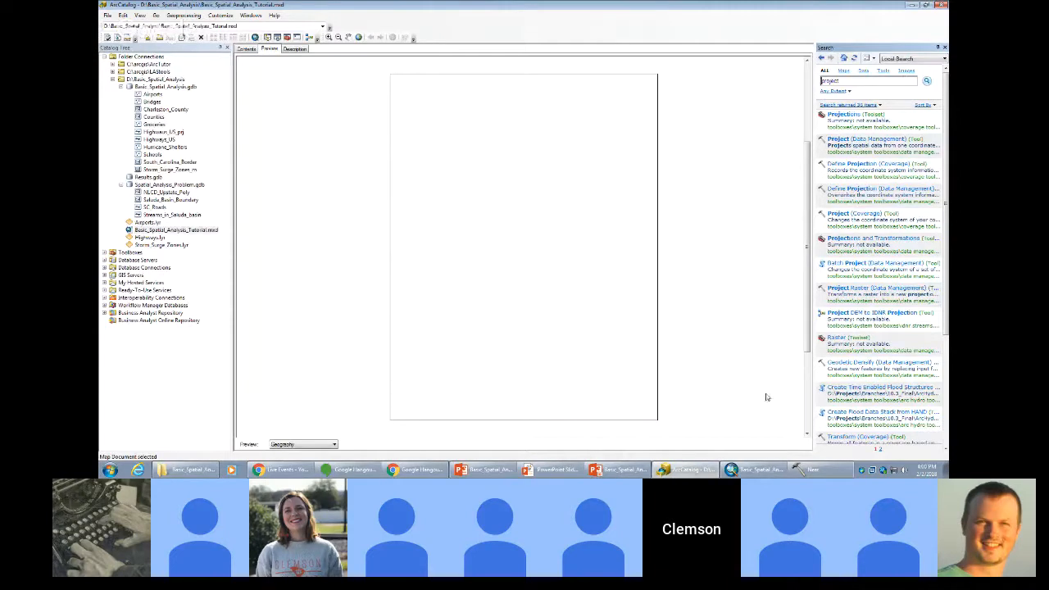
click(940, 5)
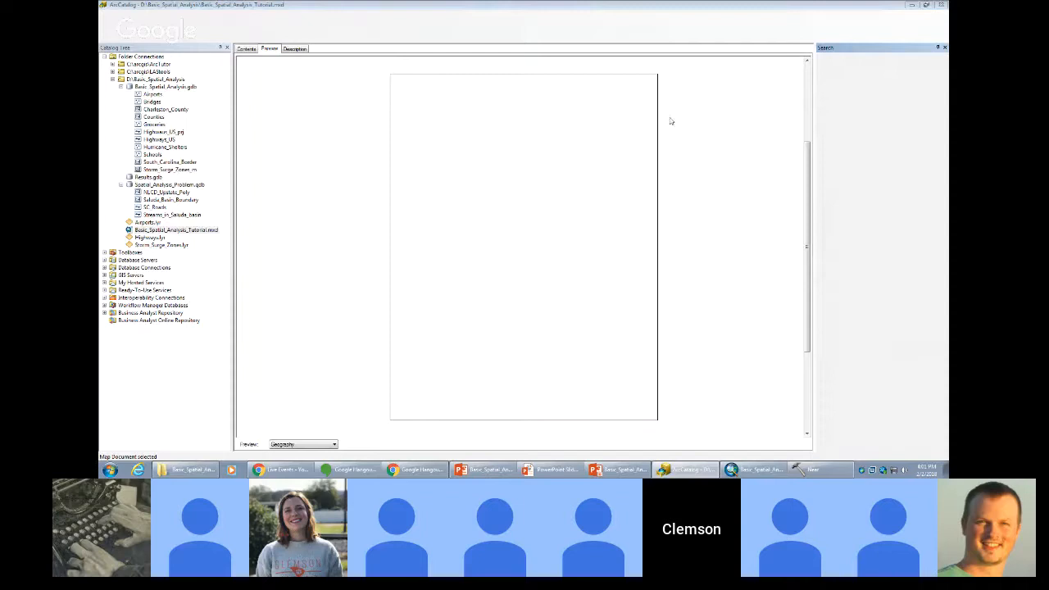
click(802, 474)
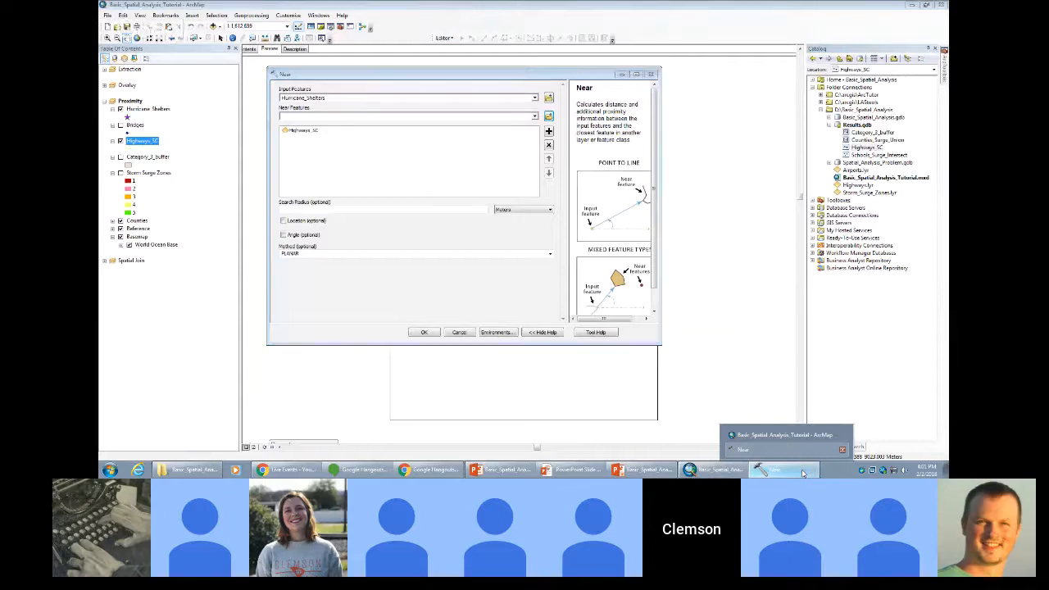
click(426, 332)
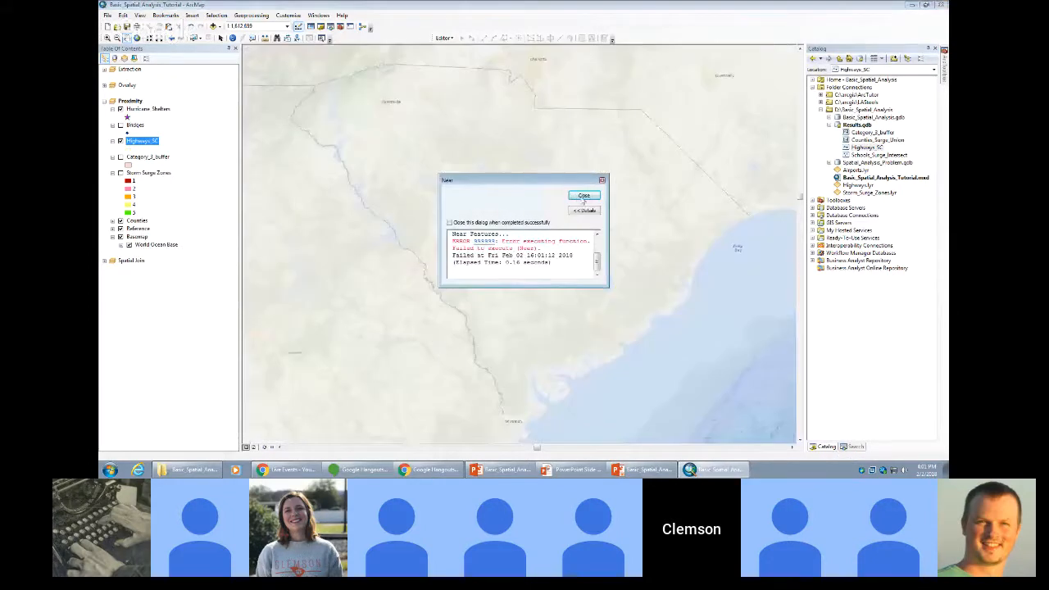
click(584, 197)
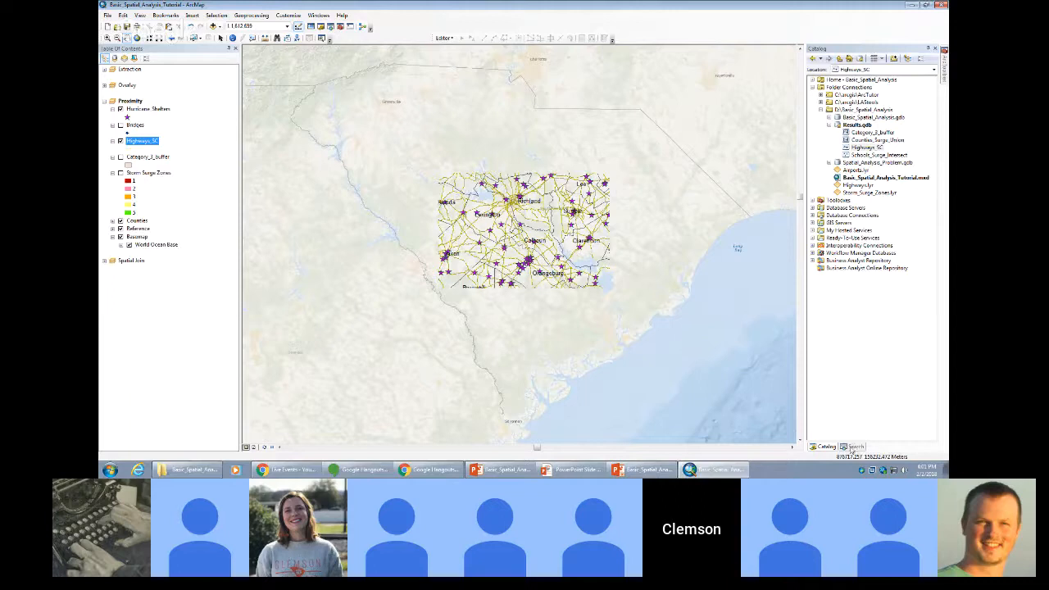
Reopen the Near tool and try to run it with Hurricane_Shelters as input features and Highways_SC as near features.
mouse_move(944, 70)
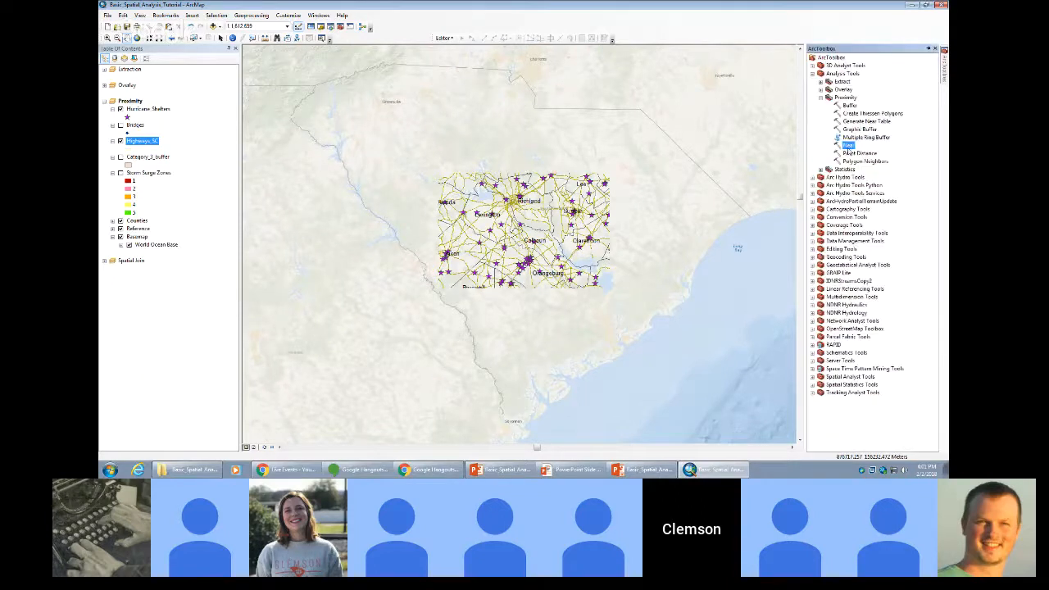
double_click(848, 146)
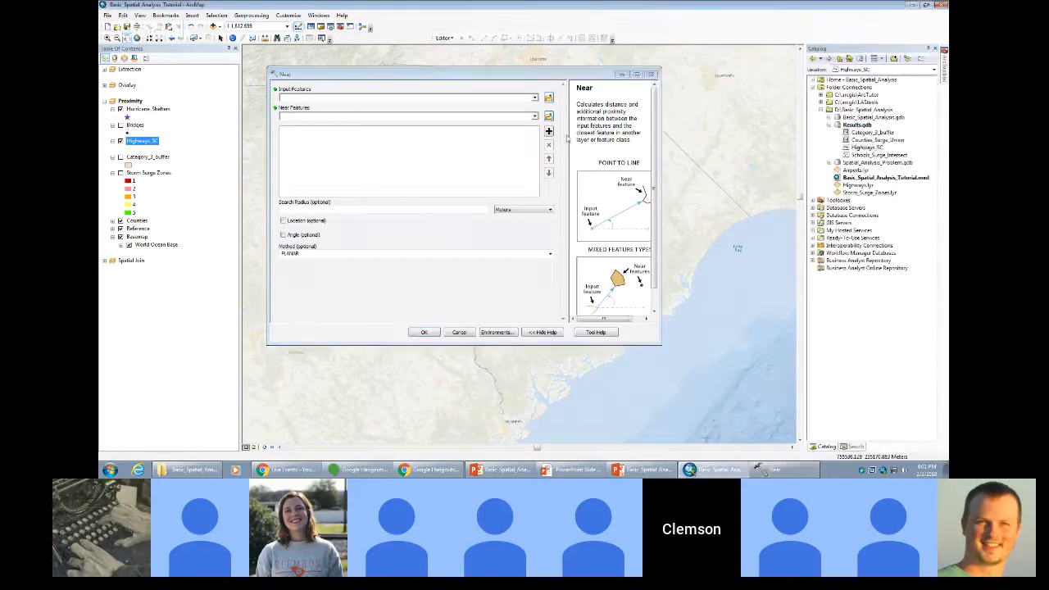
click(534, 97)
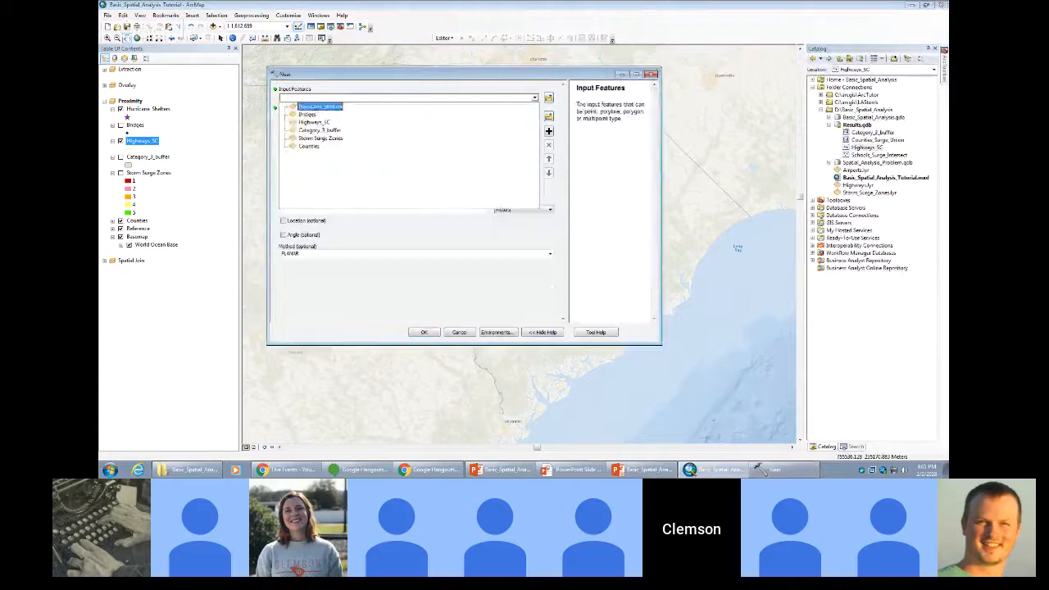
click(321, 107)
click(534, 116)
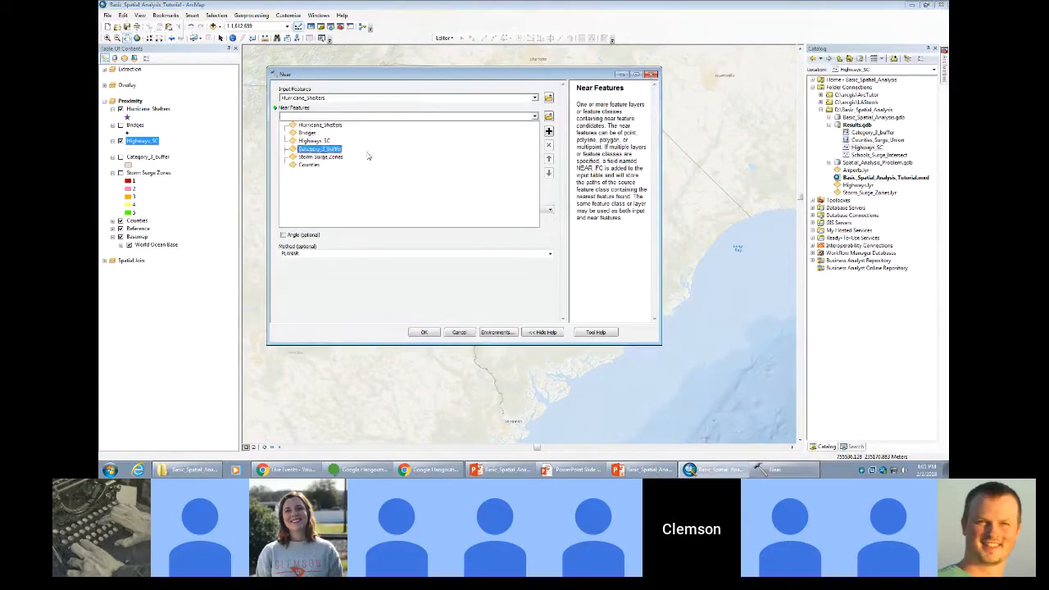
click(319, 142)
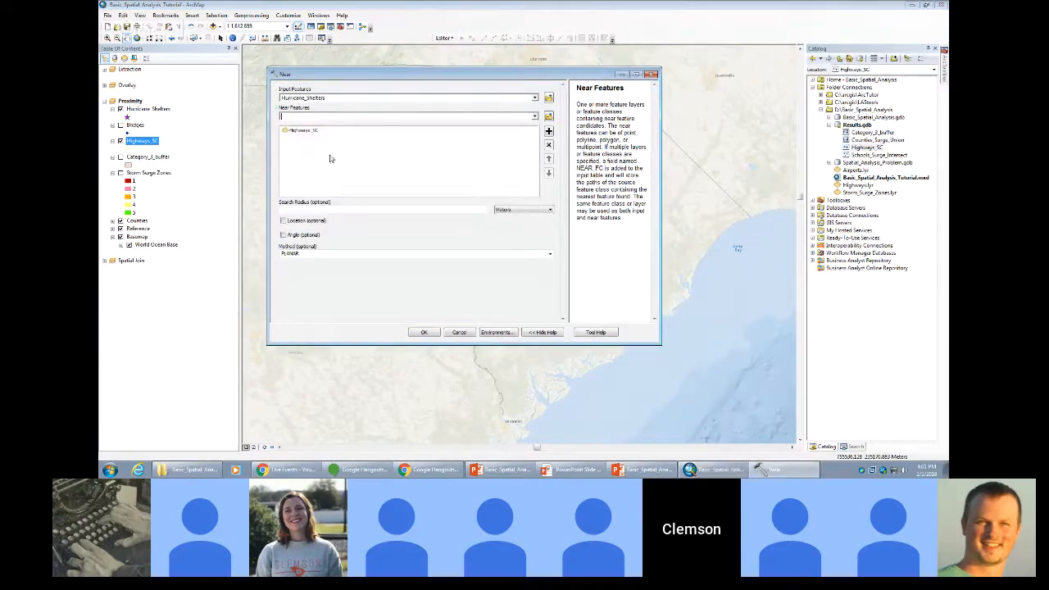
click(420, 333)
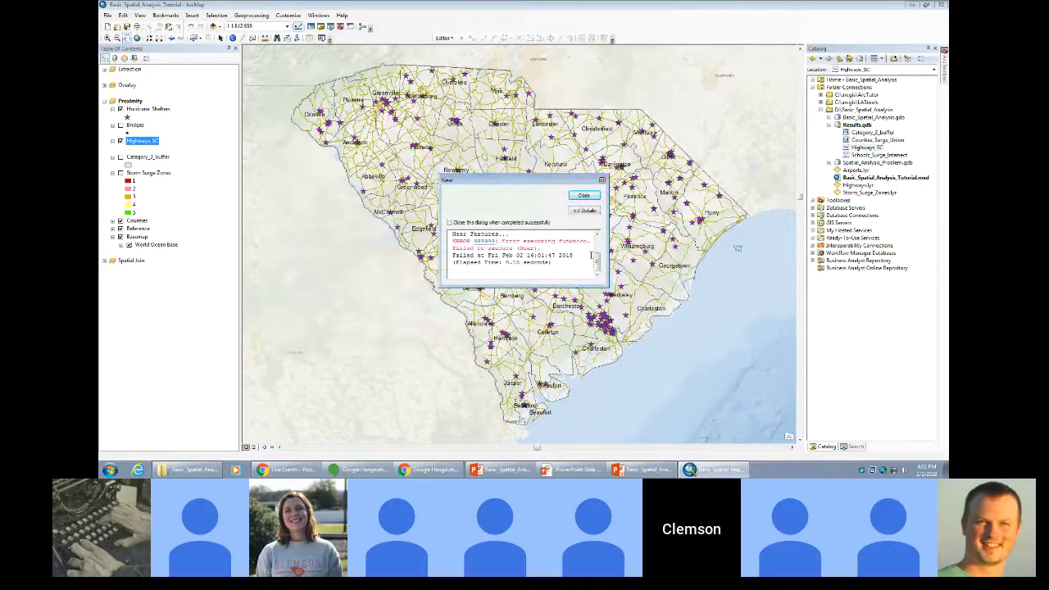
Read the Near execution messages, retry the tool with unchanged settings, and cancel out of it.
scroll(593, 254, up, 5)
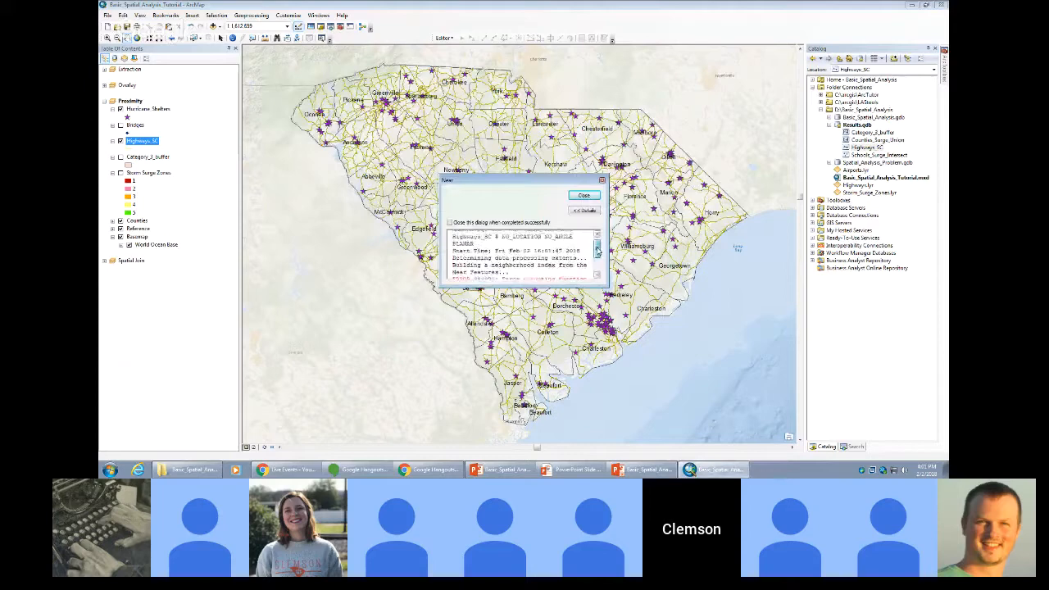
drag(597, 250, 595, 264)
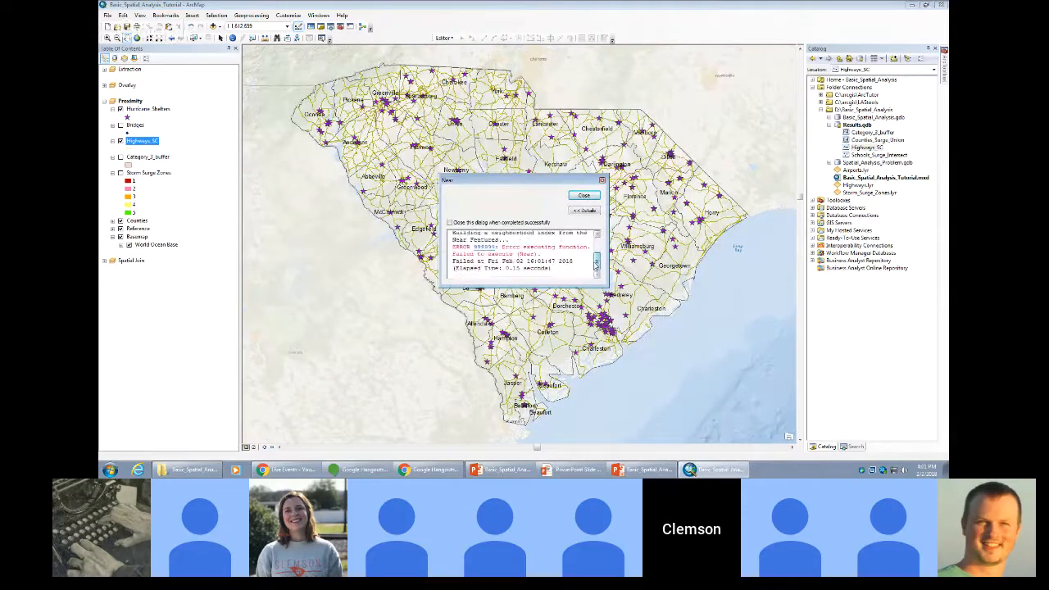
click(584, 195)
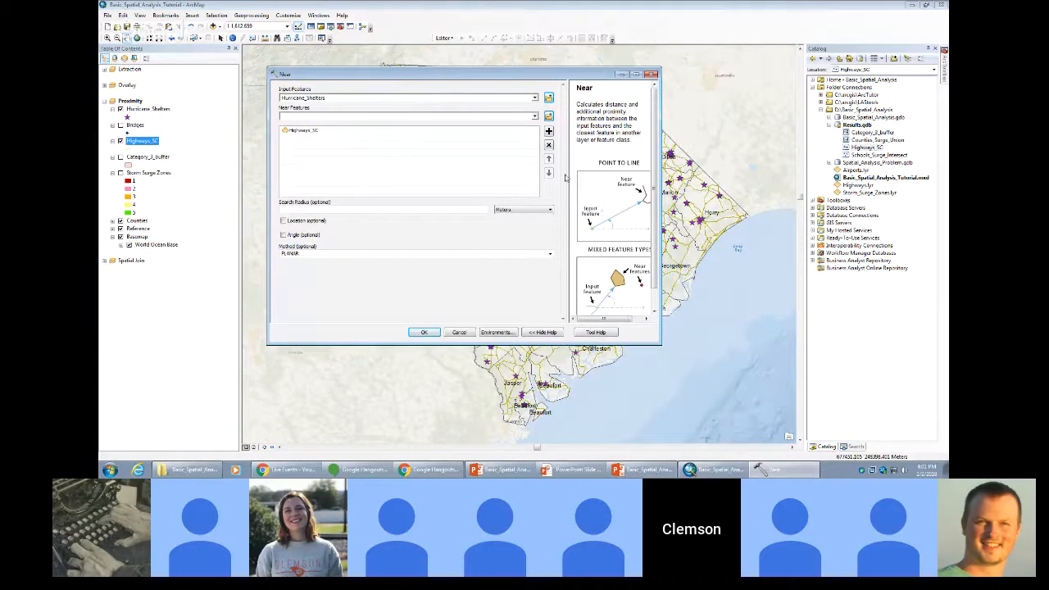
click(438, 332)
click(584, 195)
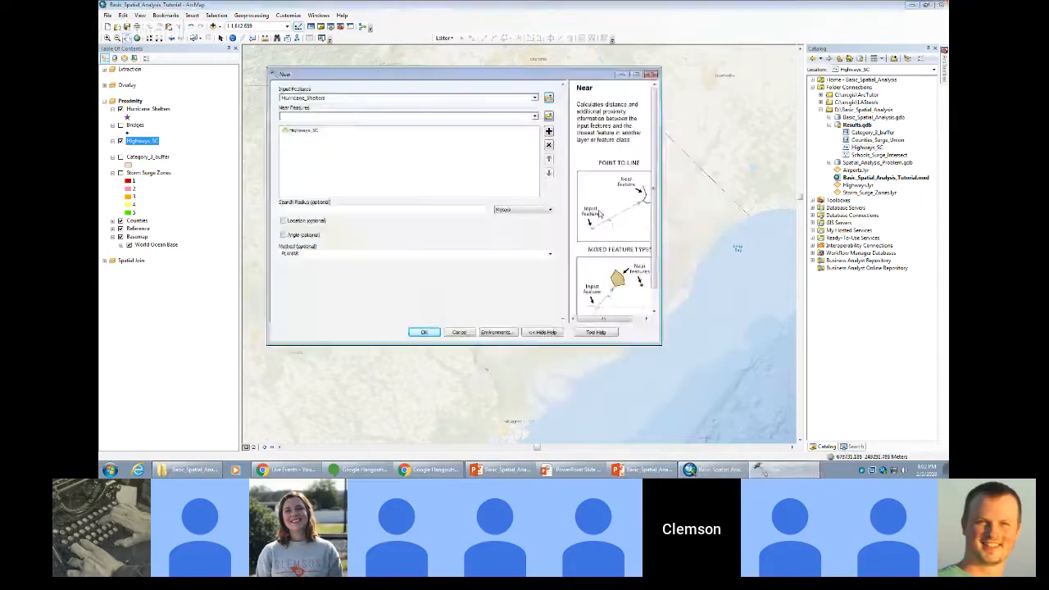
click(466, 332)
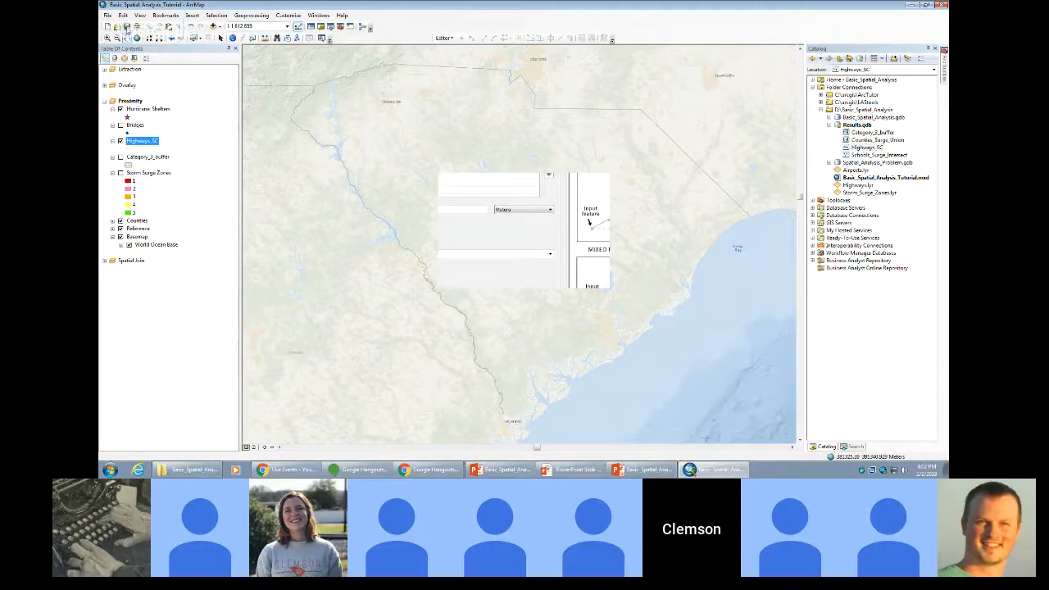
Consult the Near exercise slide in the PowerPoint slide show and switch back to ArcMap.
click(653, 469)
key(Right)
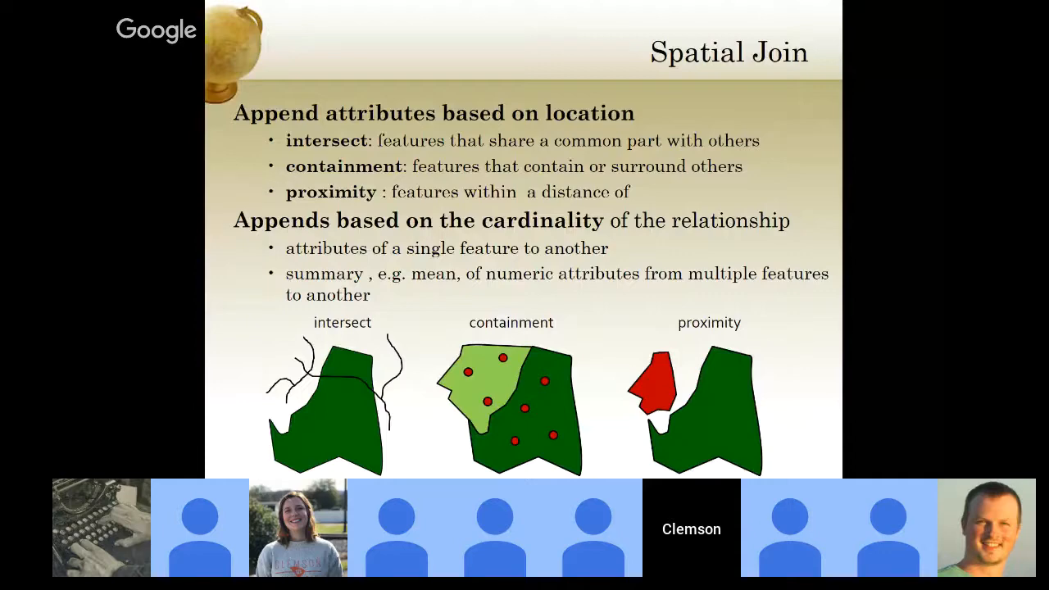
key(Left)
key(super)
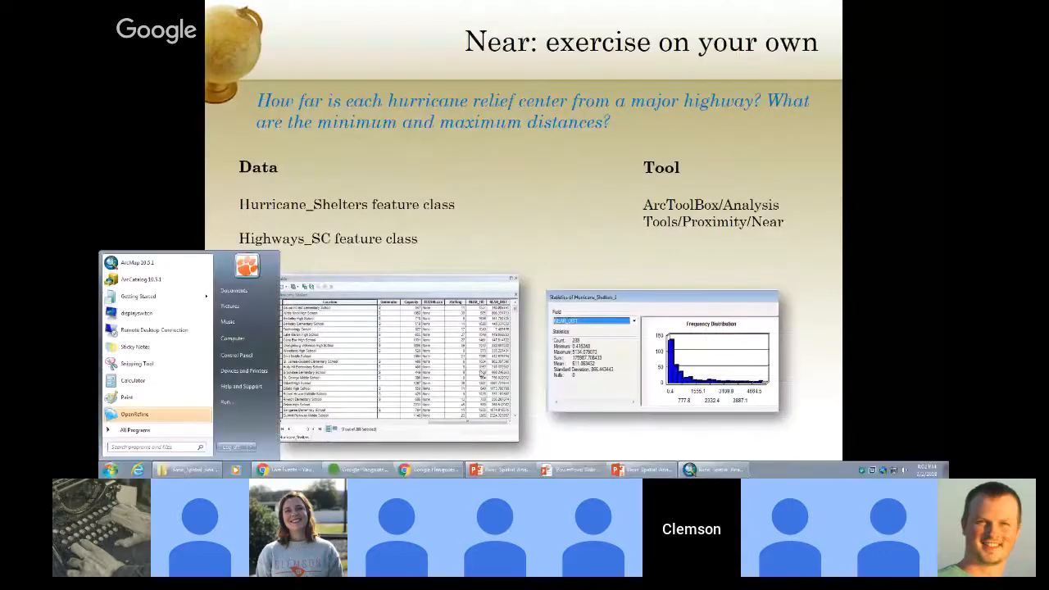
click(706, 468)
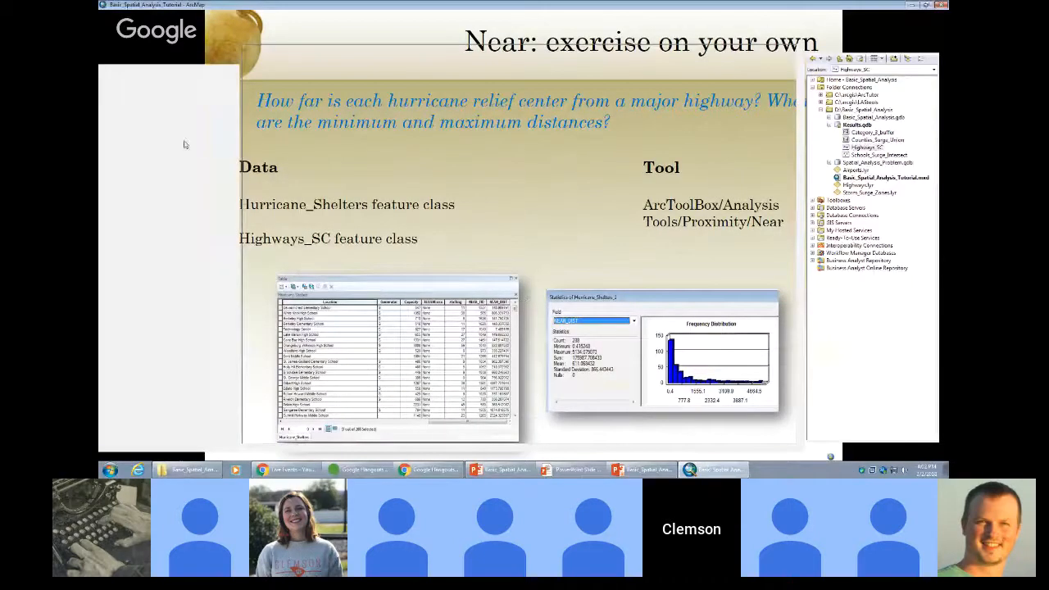
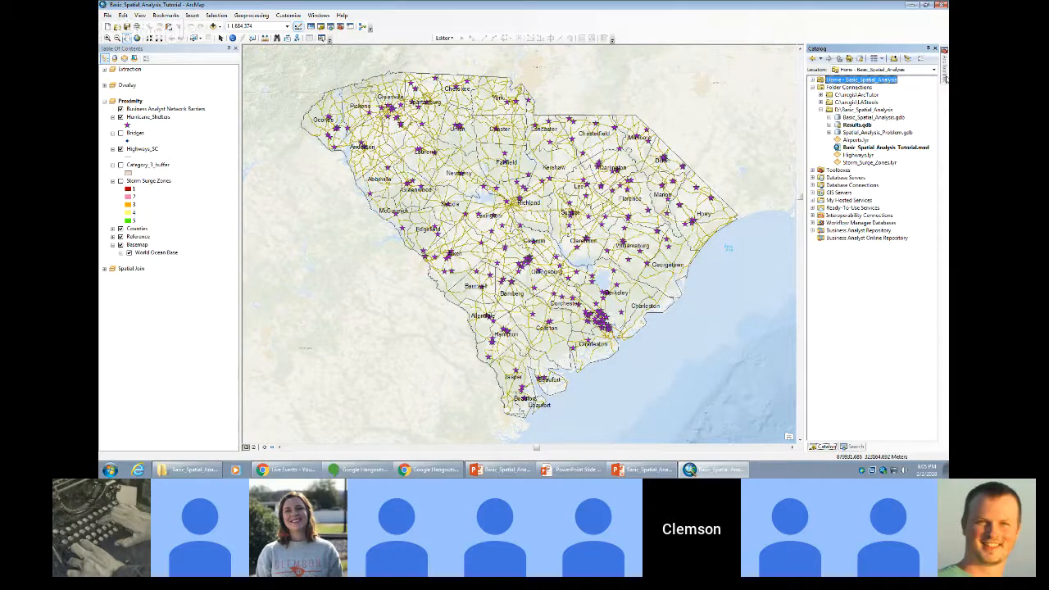
Run Near from the Analysis Proximity toolset with Hurricane_Shelters as input features, Highways_SC as near features, and the planar method.
click(944, 78)
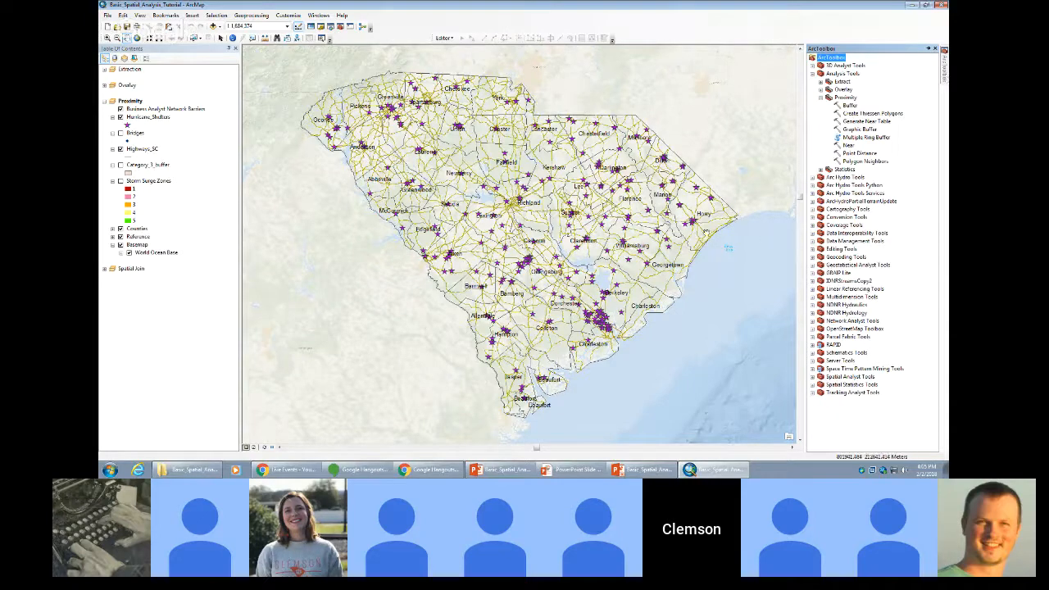
double_click(848, 145)
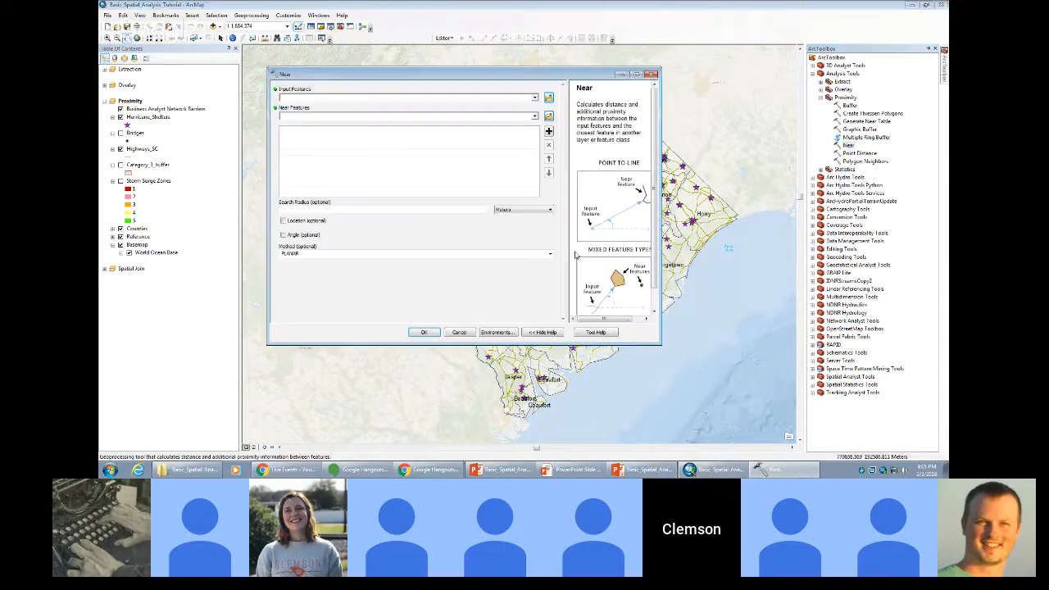
click(534, 98)
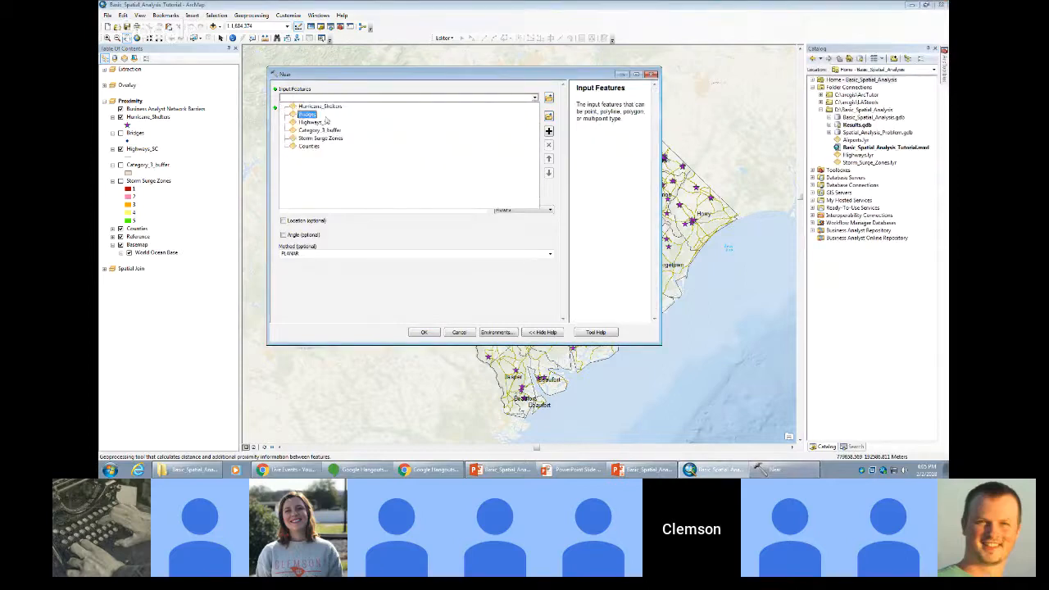
click(319, 107)
click(534, 116)
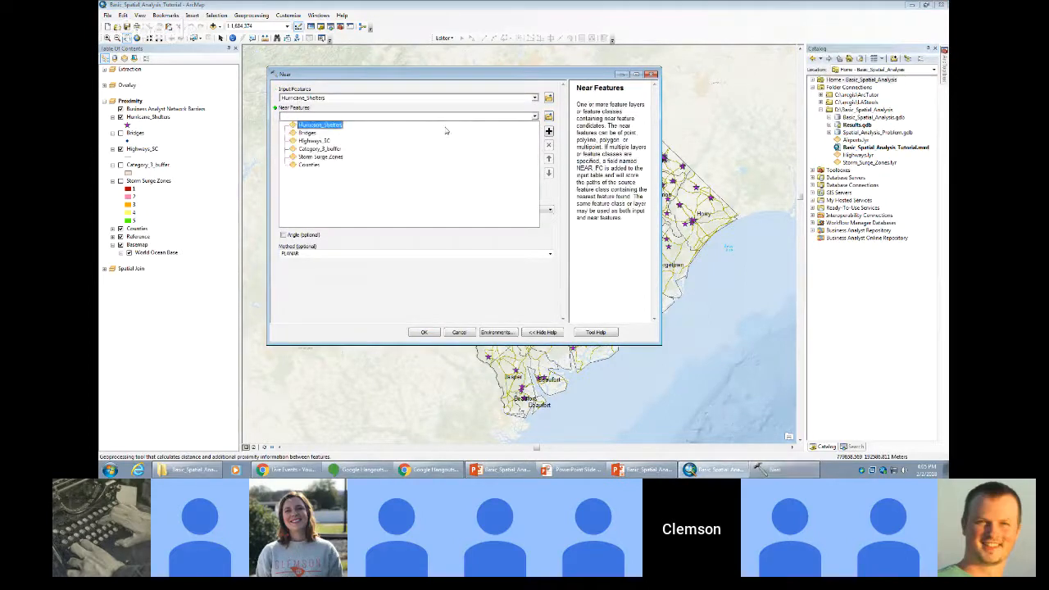
click(319, 142)
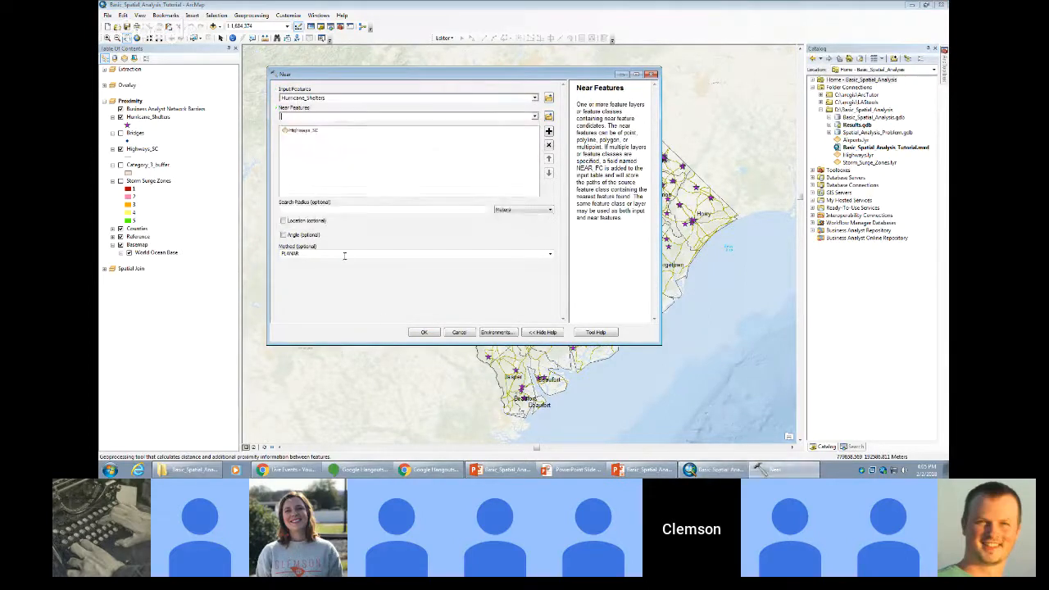
click(423, 333)
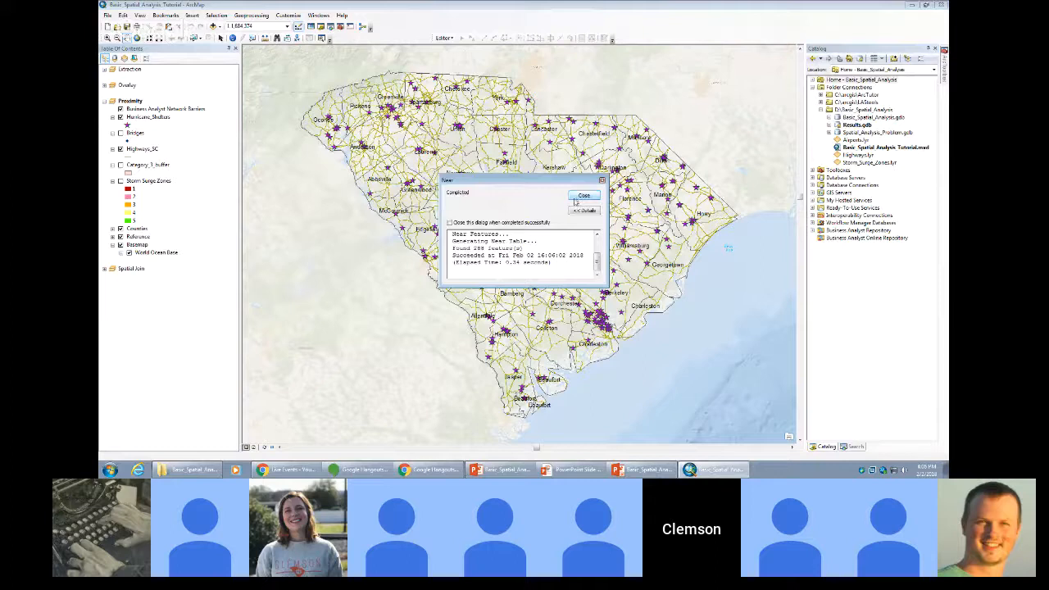
click(577, 197)
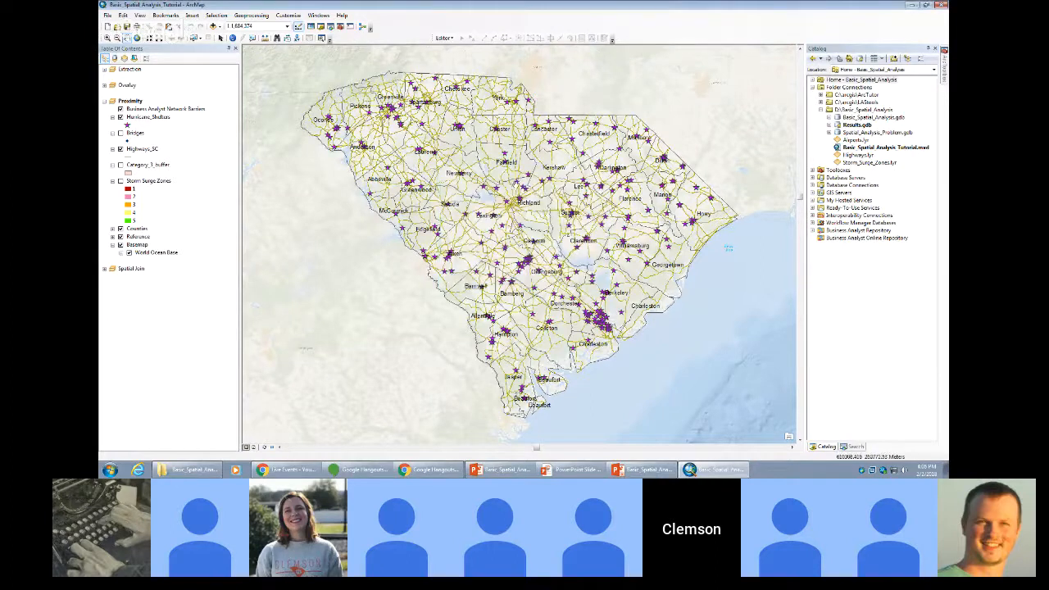
Open the attribute table of the Hurricane_Shelters layer to examine the NEAR_FID and NEAR_DIST fields.
click(157, 117)
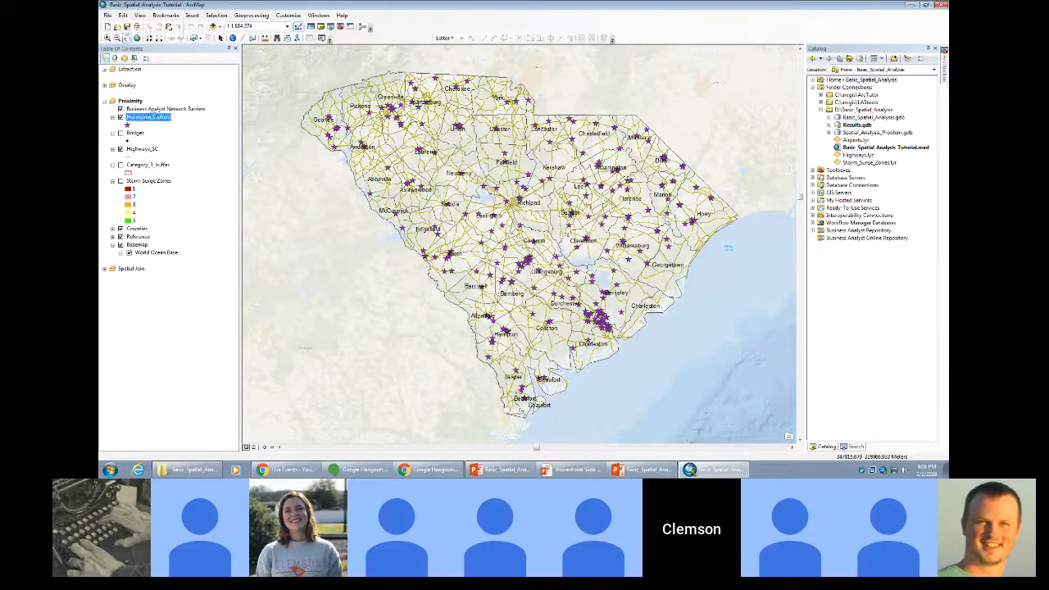
right_click(155, 119)
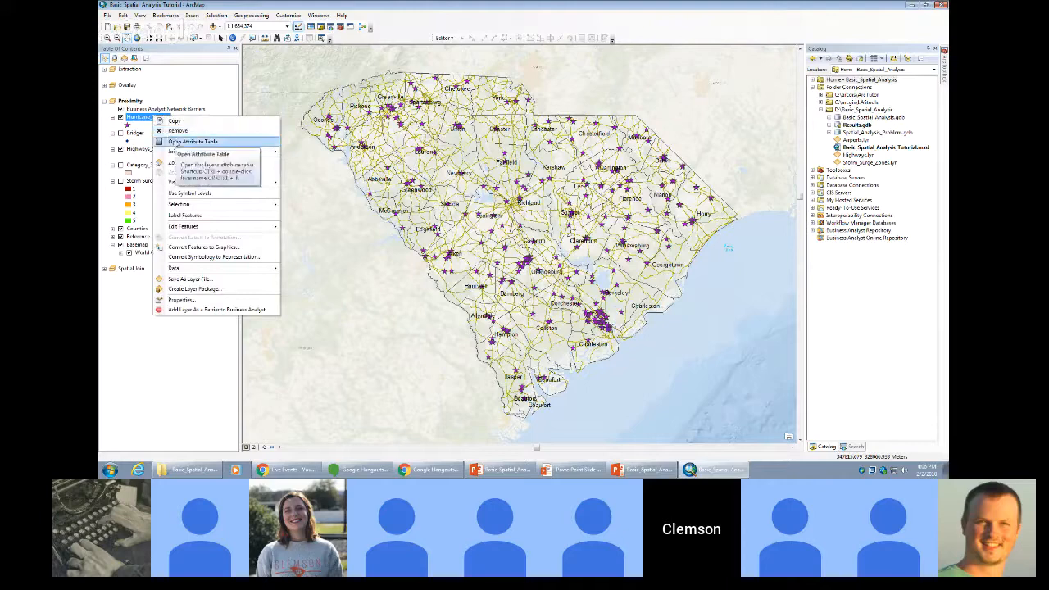
click(176, 142)
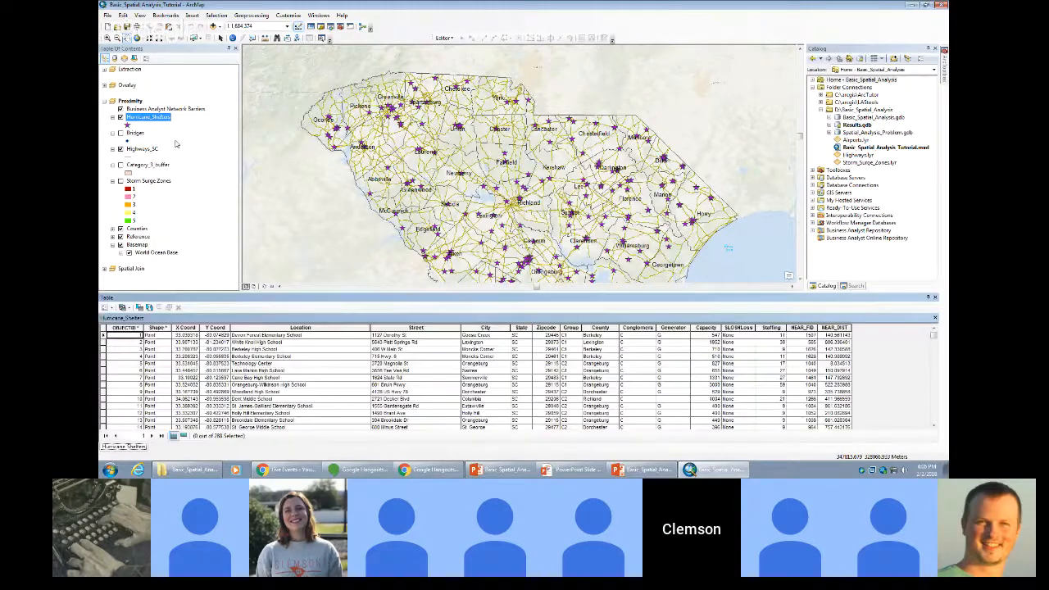
Open the Highways_SC attribute table and compare its OBJECTID field with the NEAR_FID field of Hurricane_Shelters.
click(807, 327)
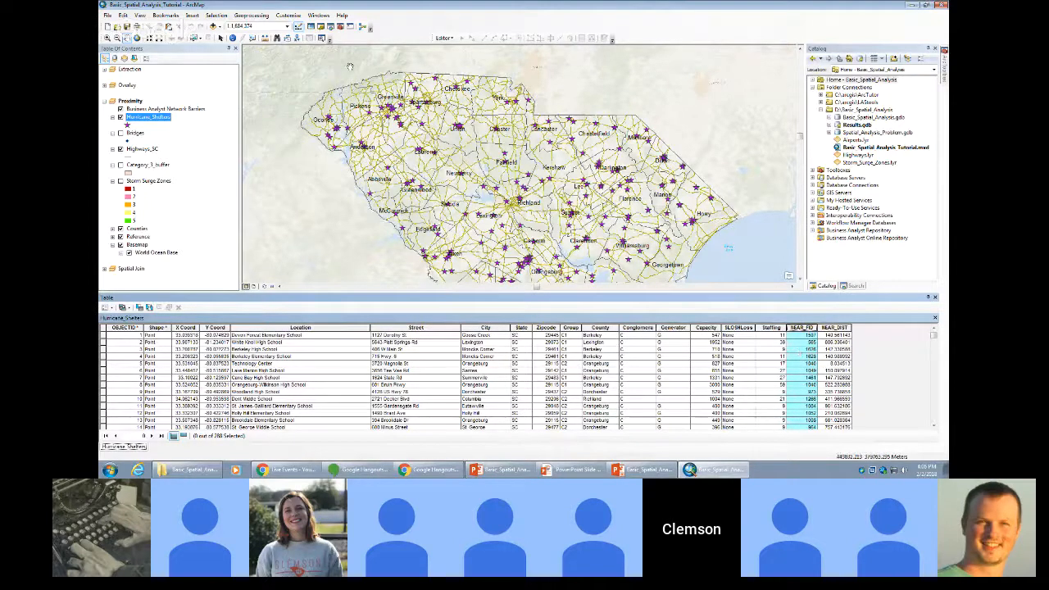
click(142, 150)
right_click(144, 152)
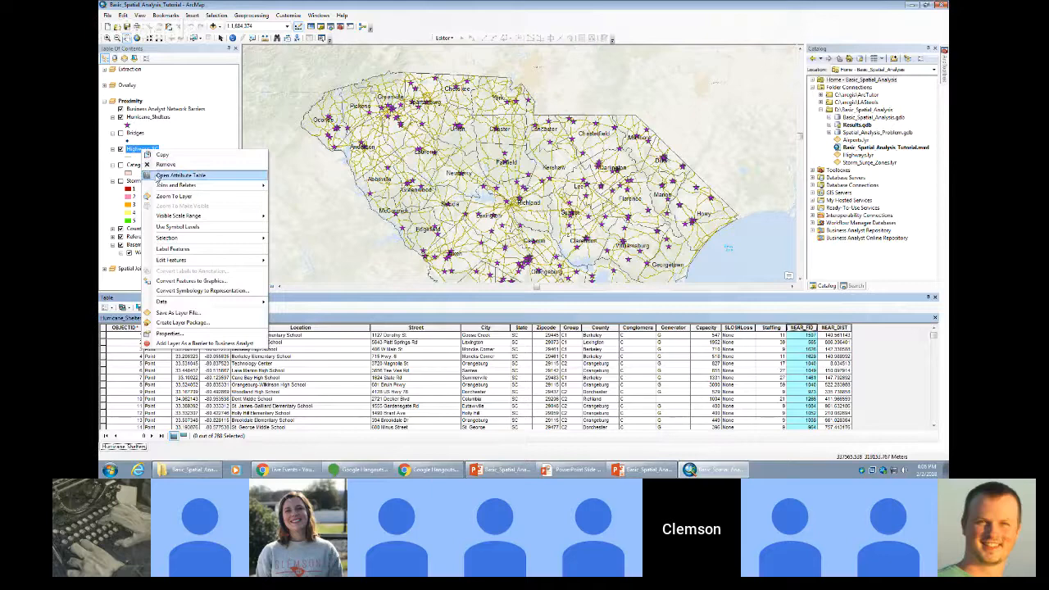
click(176, 175)
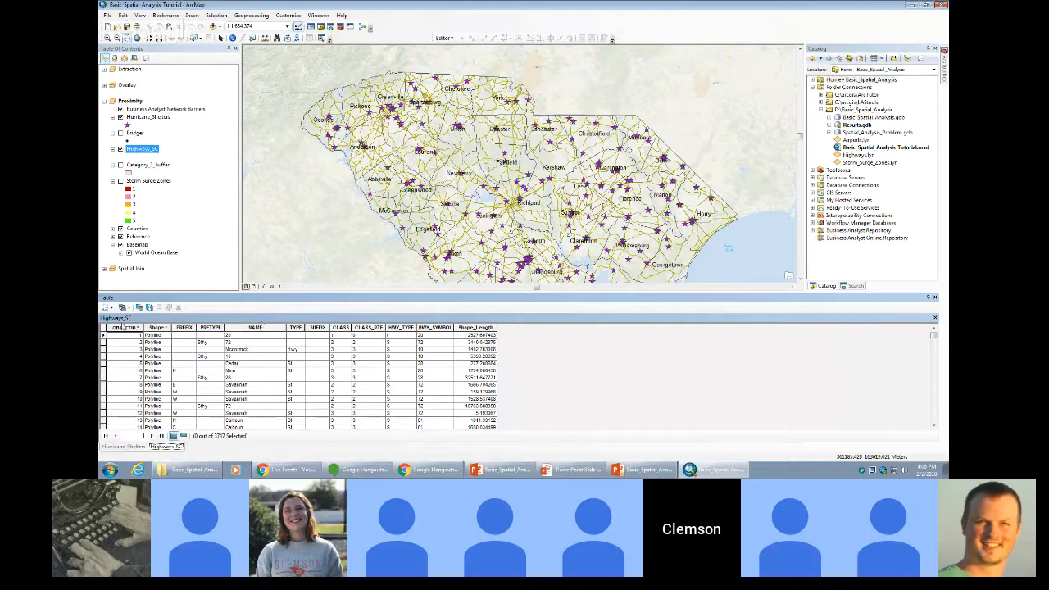
click(125, 328)
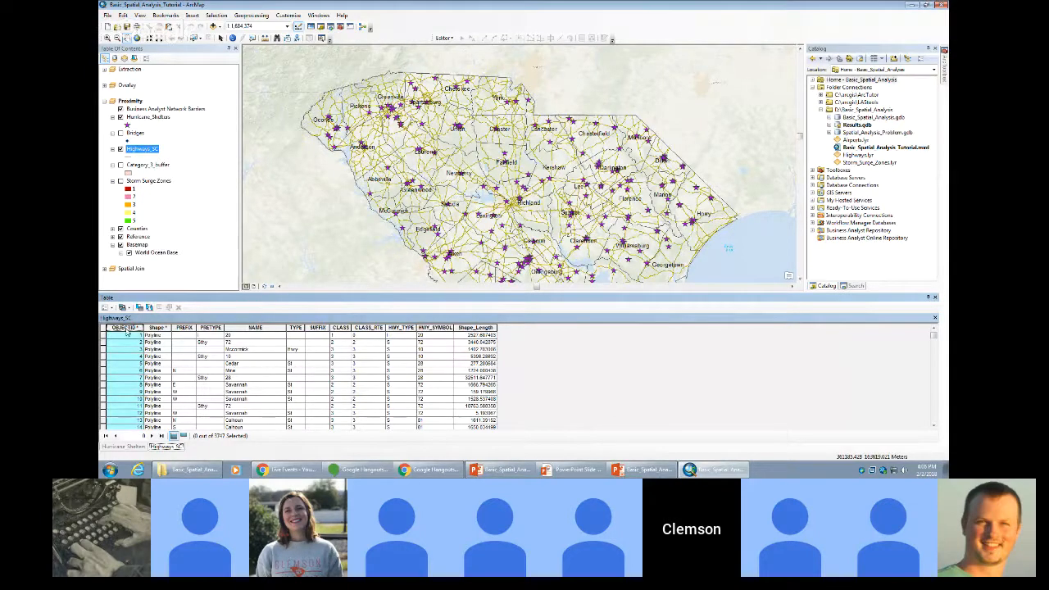
Select the first record in the Hurricane_Shelters table, zoom to it, and check it against the Highways_SC table.
click(124, 446)
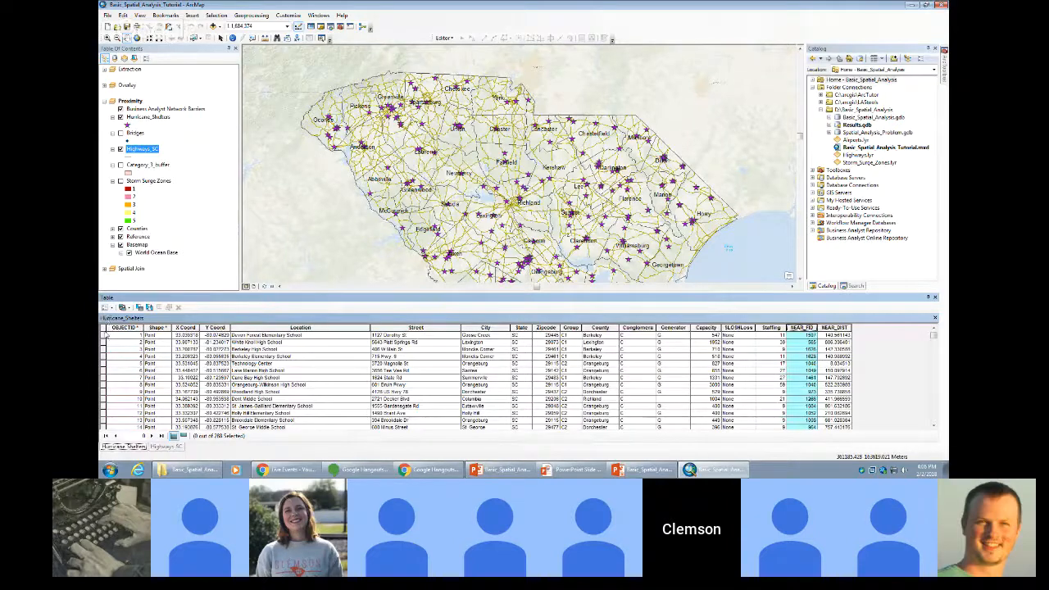
click(105, 336)
right_click(105, 338)
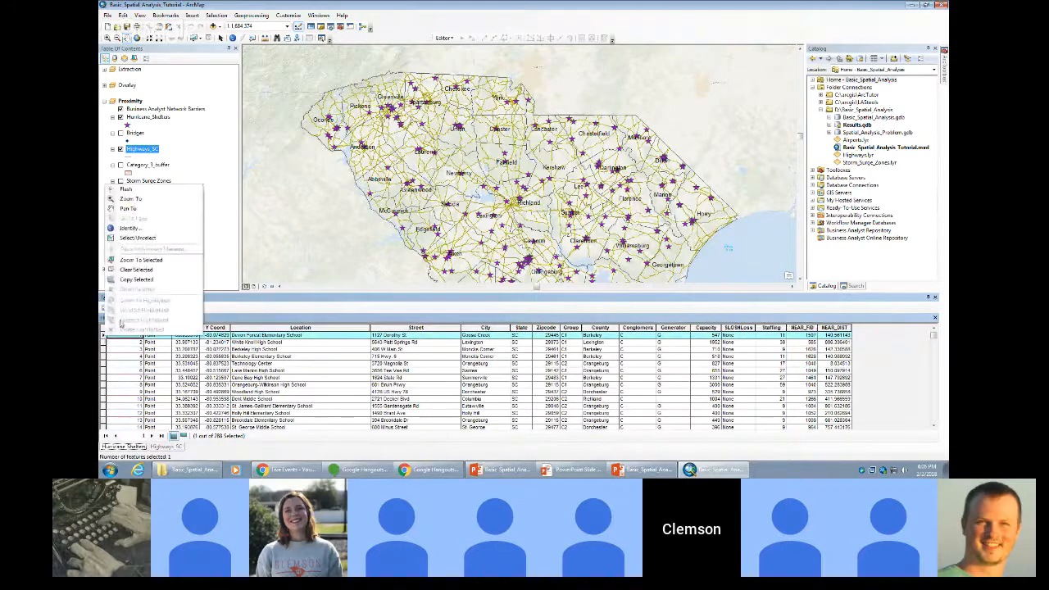
click(131, 264)
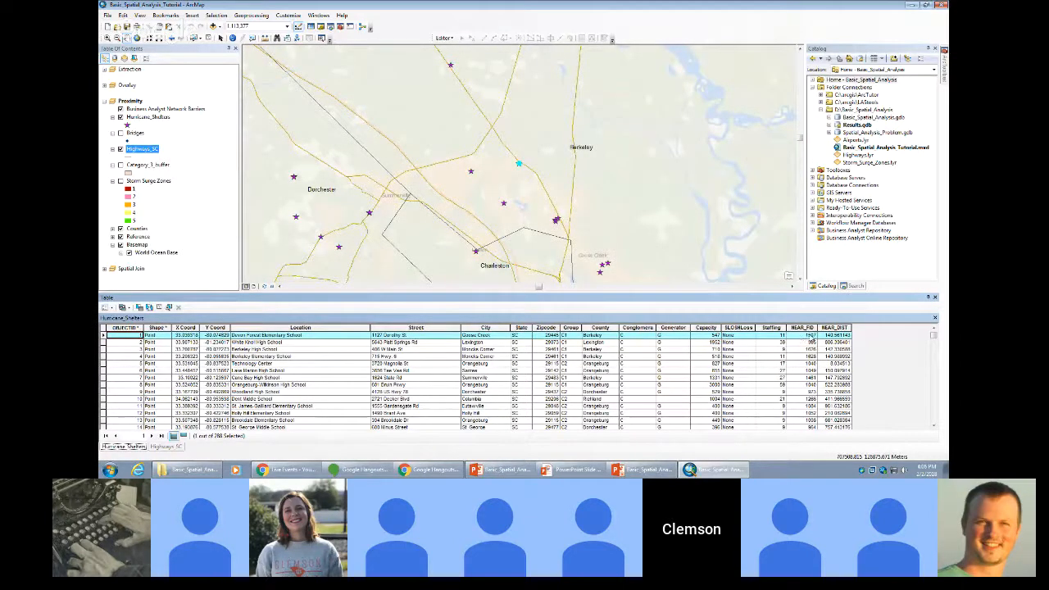
click(161, 447)
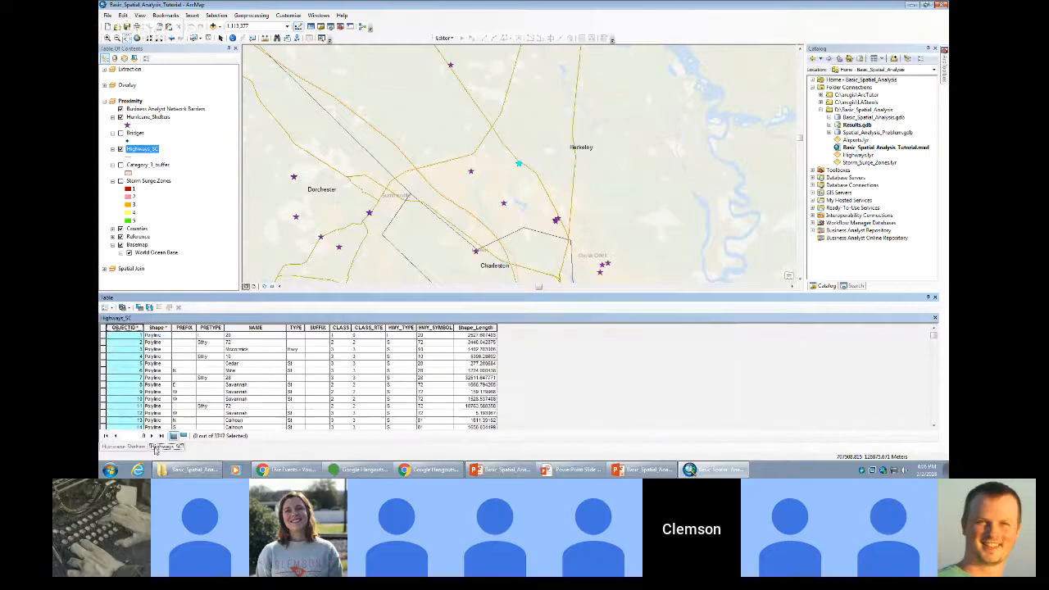
click(131, 446)
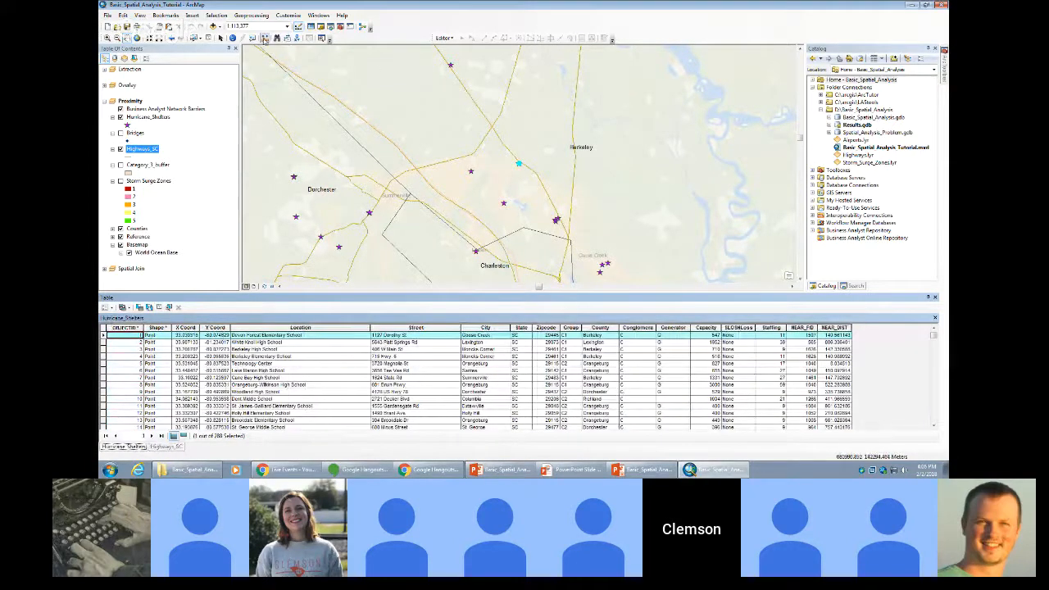
Identify the highway beside the selected shelter at two places to compare its OBJECTID with the shelter's NEAR_FID.
click(233, 38)
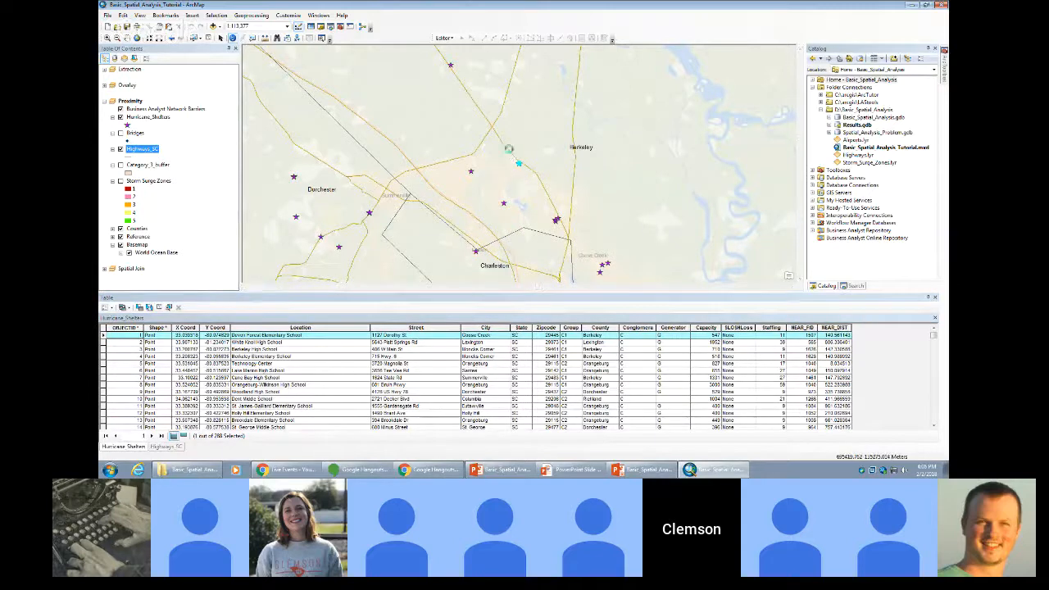
click(506, 152)
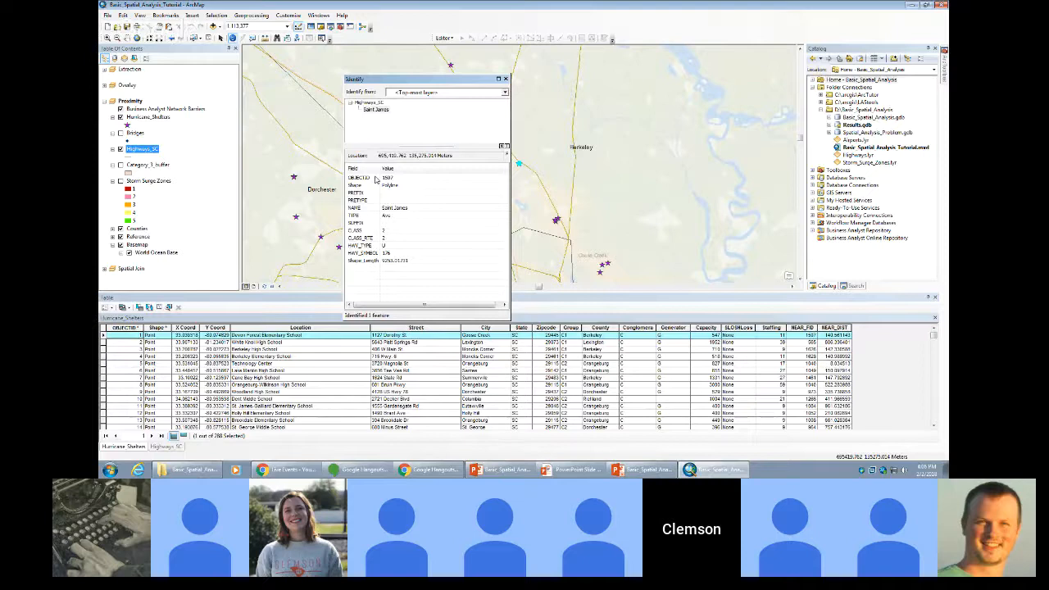
click(505, 79)
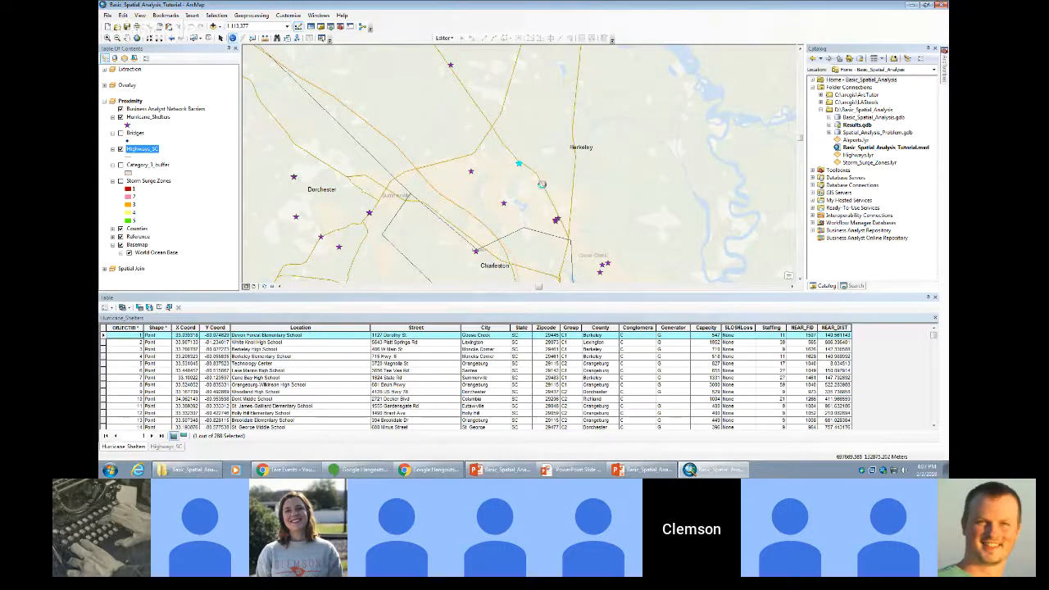
click(541, 185)
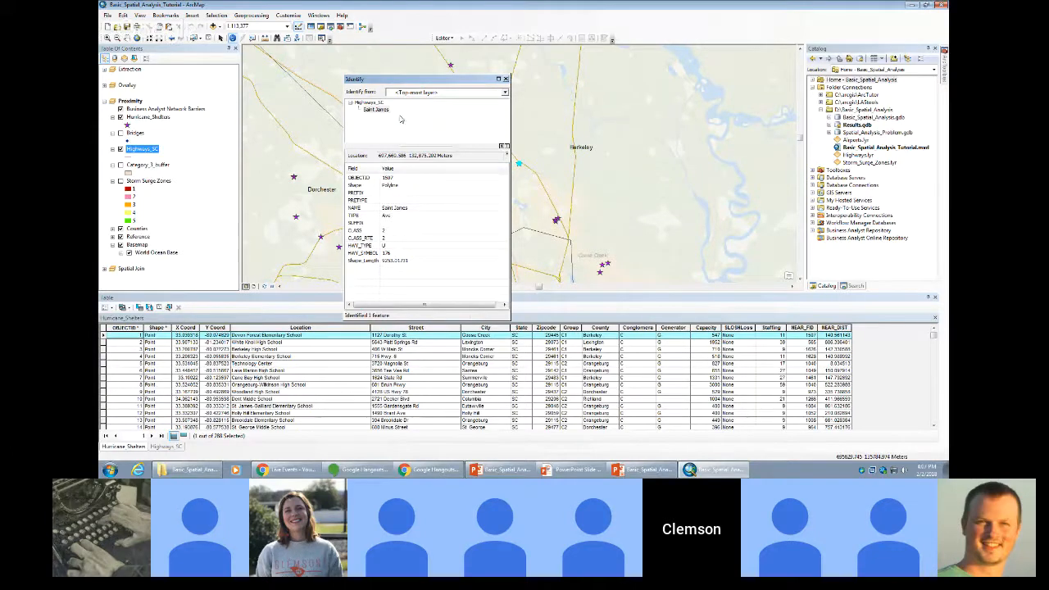
click(506, 79)
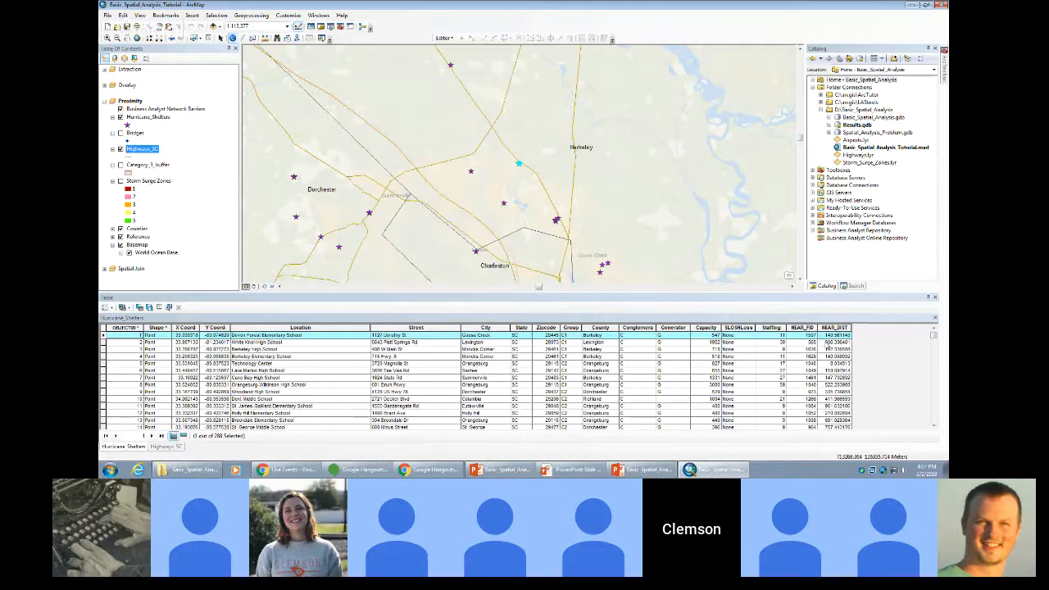
Check the coordinate system in the Highways_SC layer's source properties to determine the units of the NEAR_DIST values.
click(836, 335)
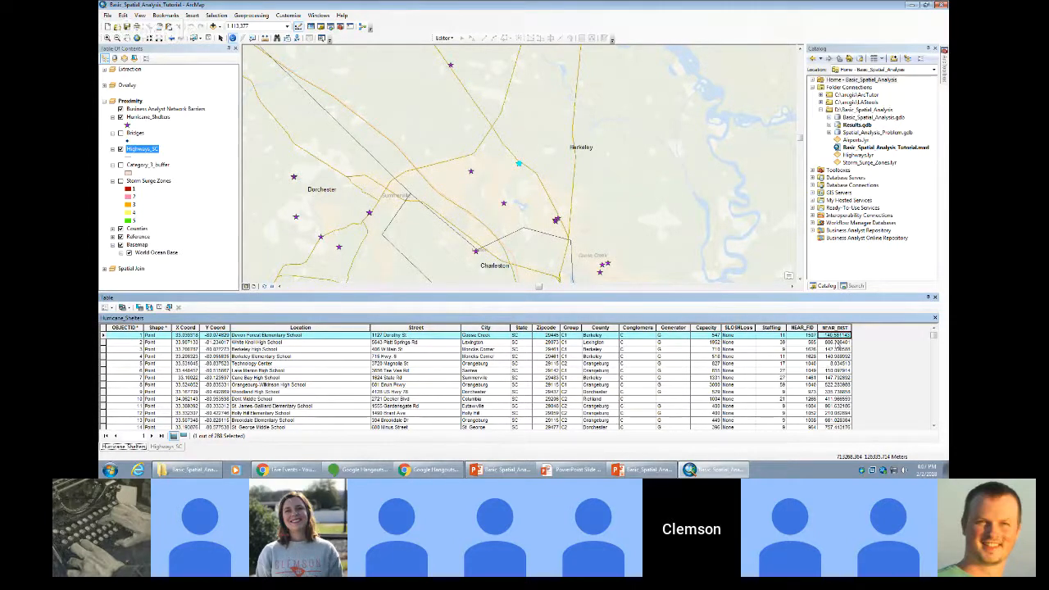
right_click(142, 151)
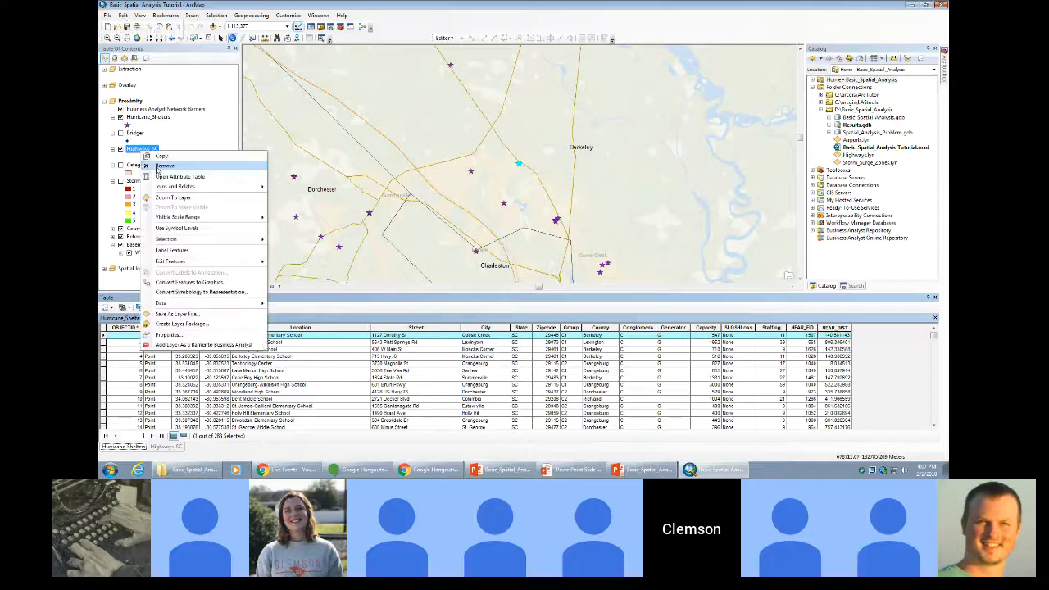
click(195, 335)
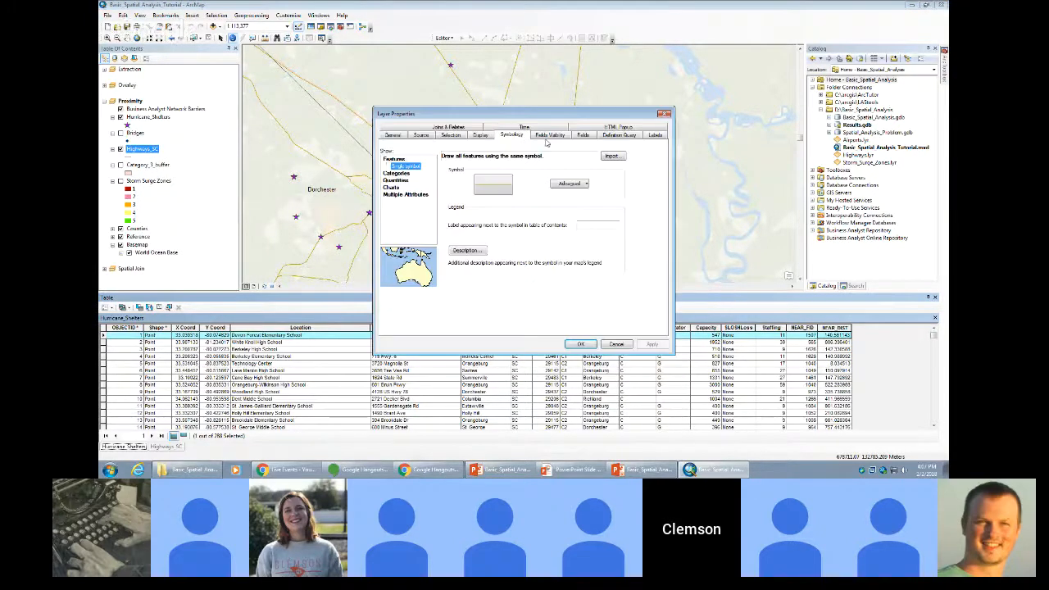
click(419, 135)
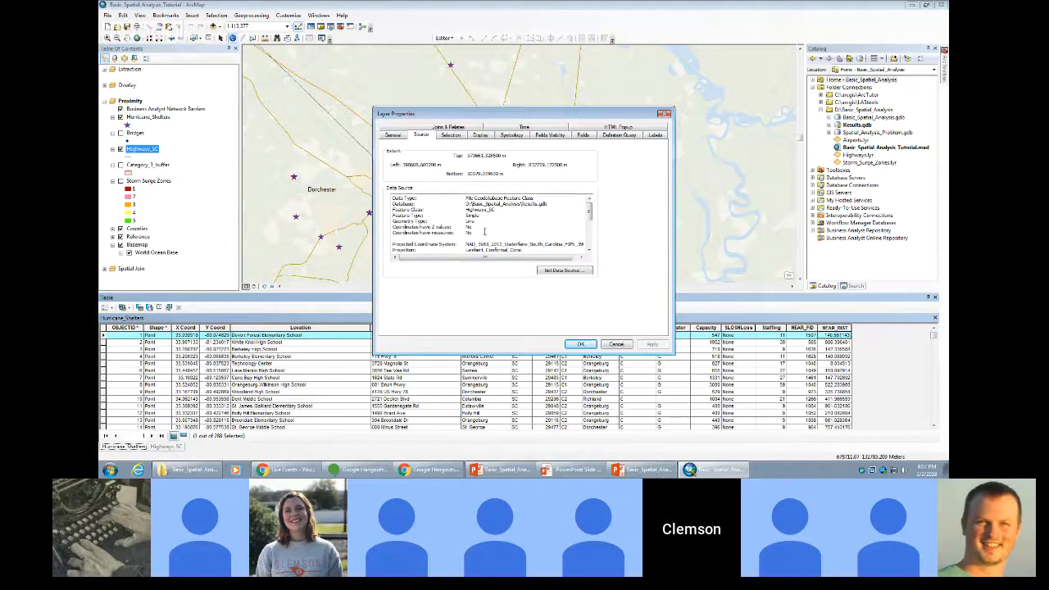
scroll(484, 232, down, 5)
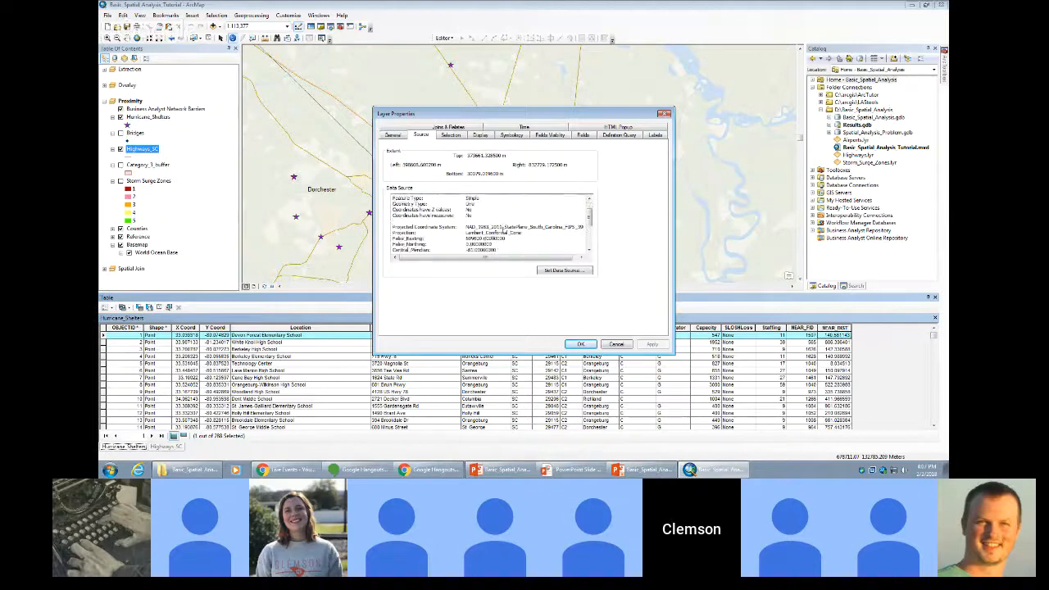
click(580, 345)
right_click(827, 327)
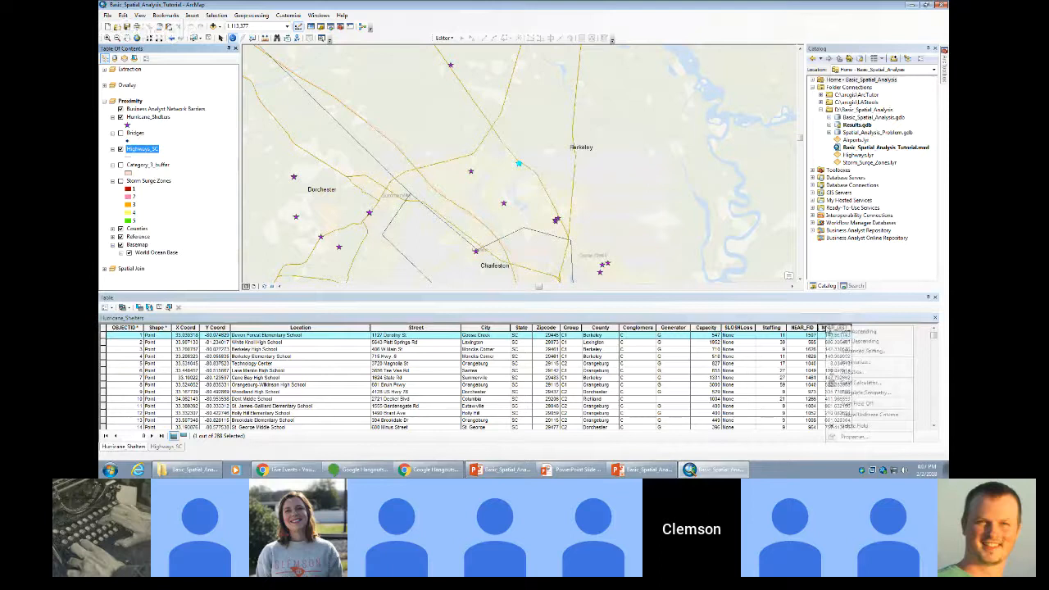
click(856, 371)
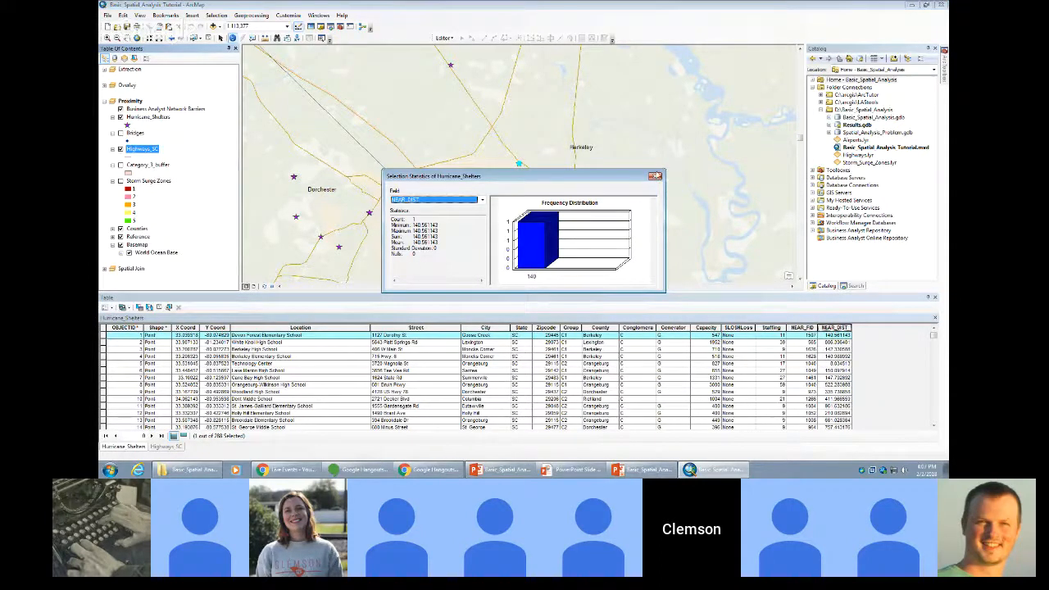
click(656, 176)
Clear the selected features and examine the NEAR_DIST statistics for all hurricane shelters, including the minimum and maximum.
click(211, 37)
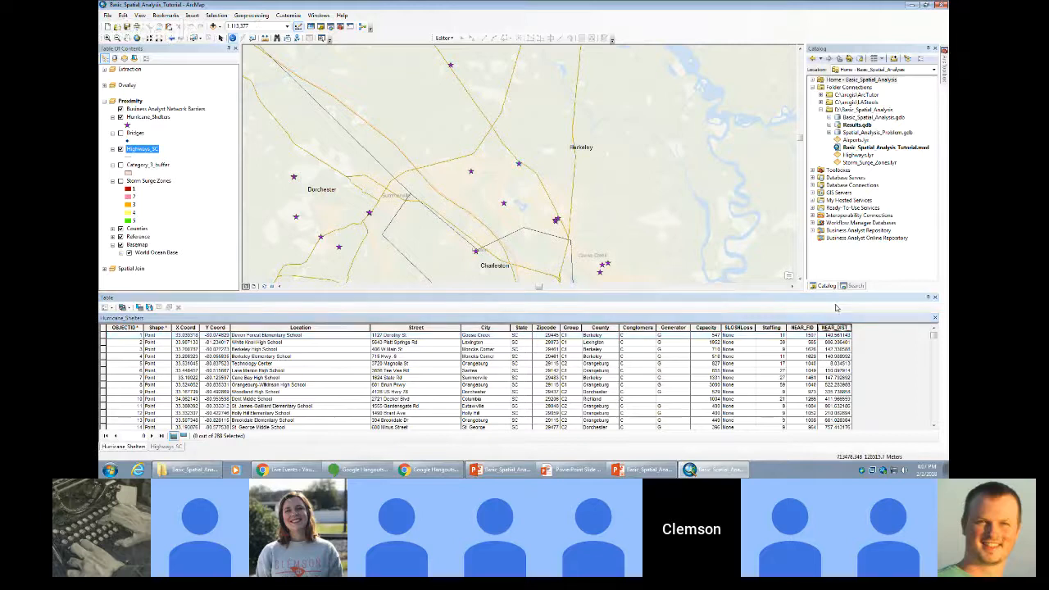
right_click(832, 327)
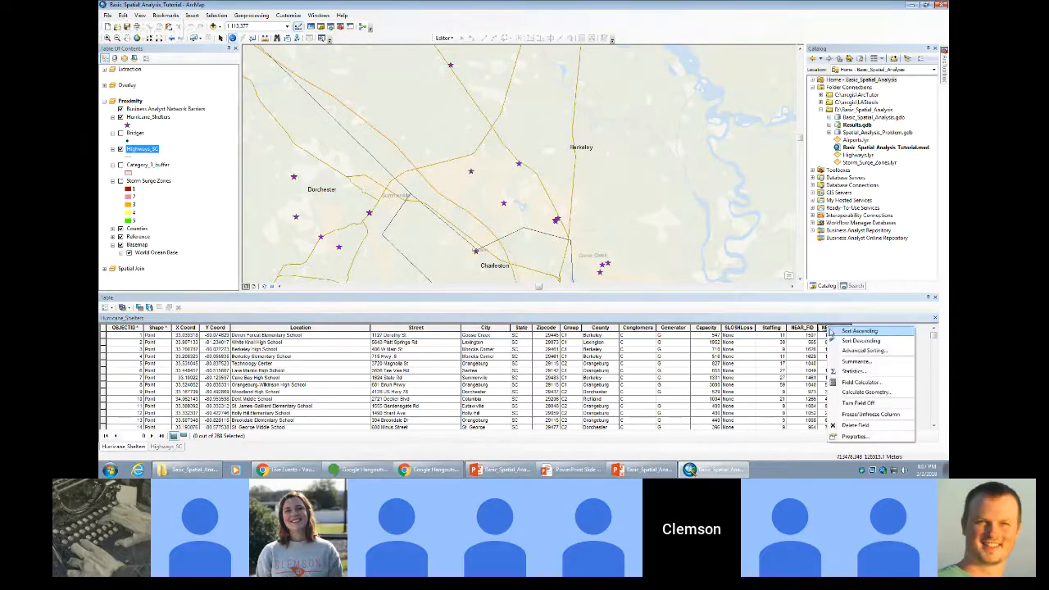
click(852, 372)
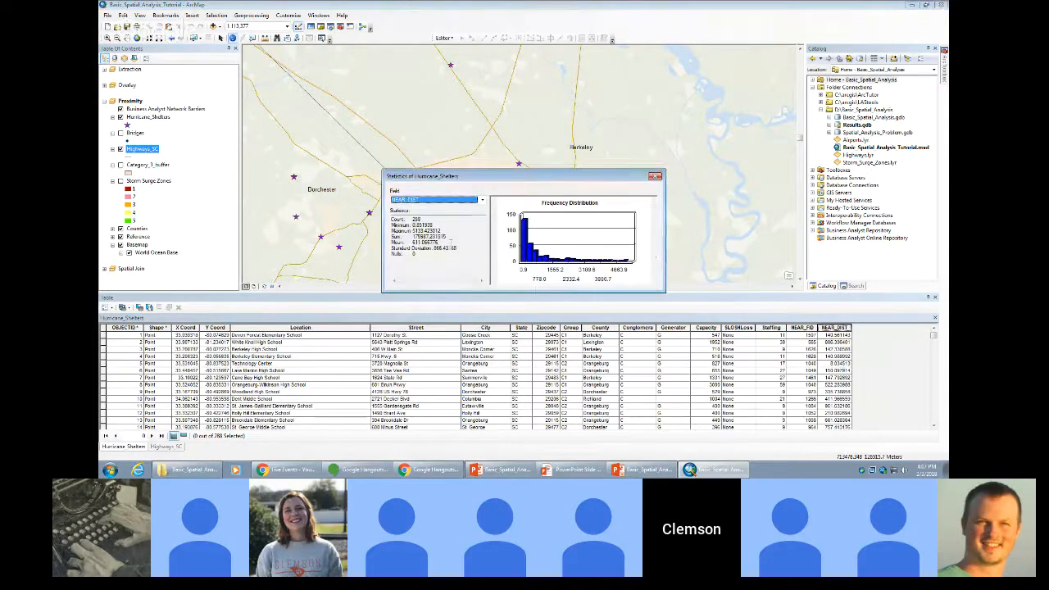
double_click(426, 243)
click(441, 236)
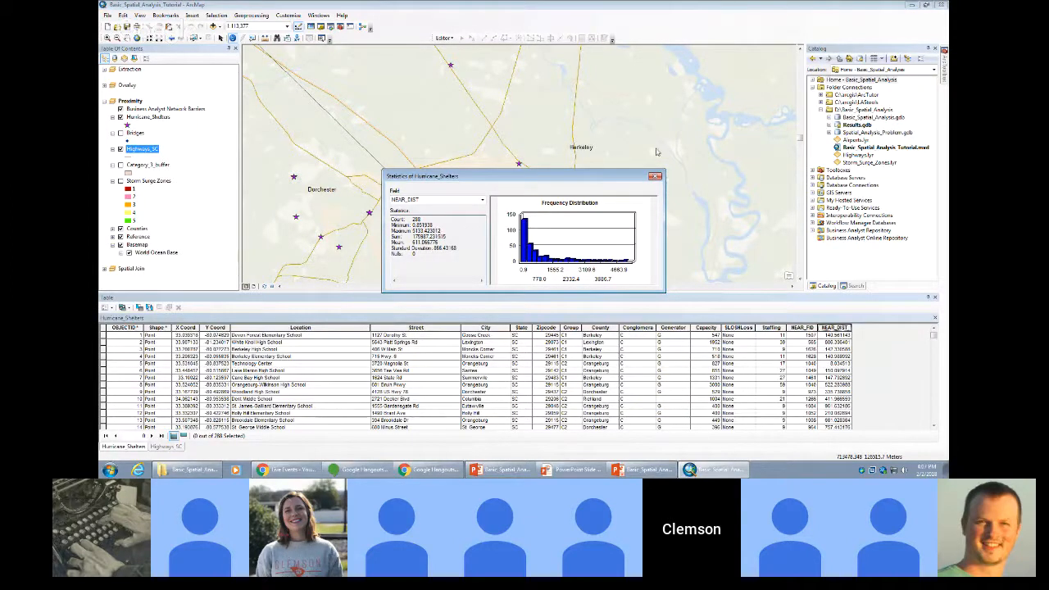
click(656, 177)
Examine the NEAR_FID value of the first hurricane shelter, then select that record and zoom to it on the map.
scroll(660, 177, up, 5)
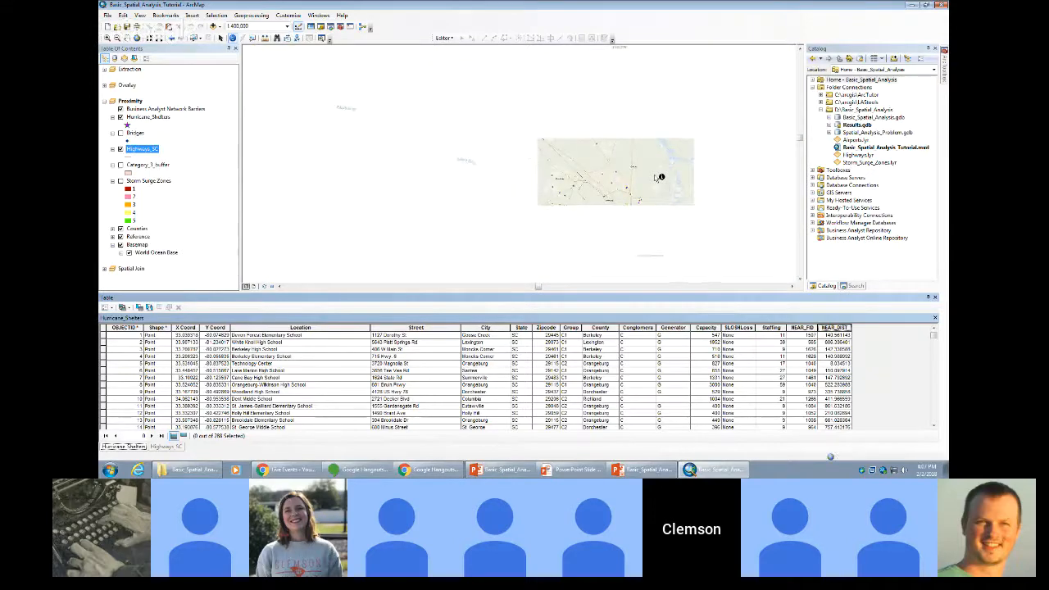
scroll(660, 177, up, 2)
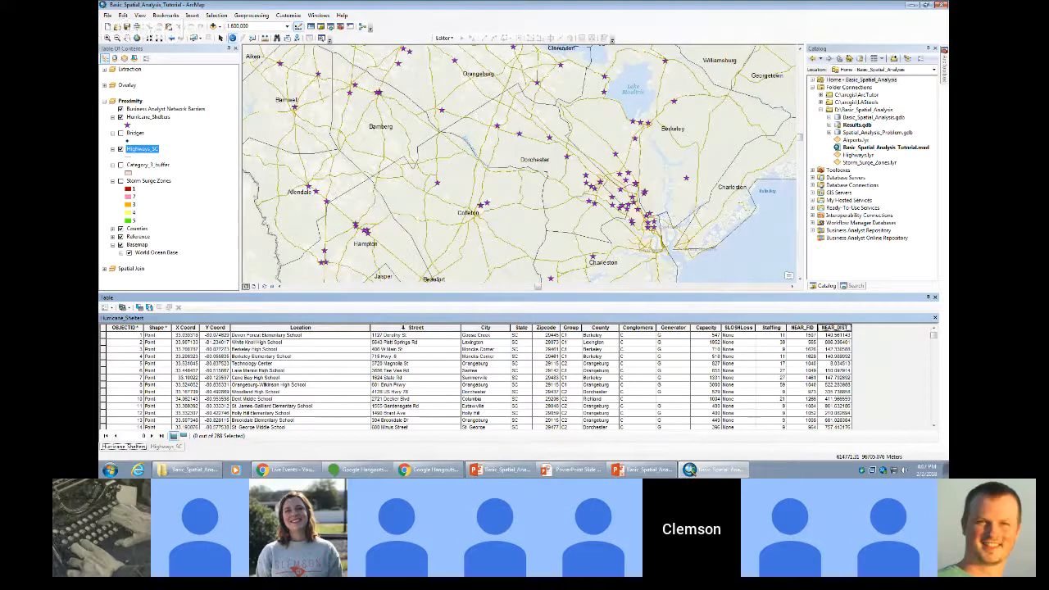
click(809, 328)
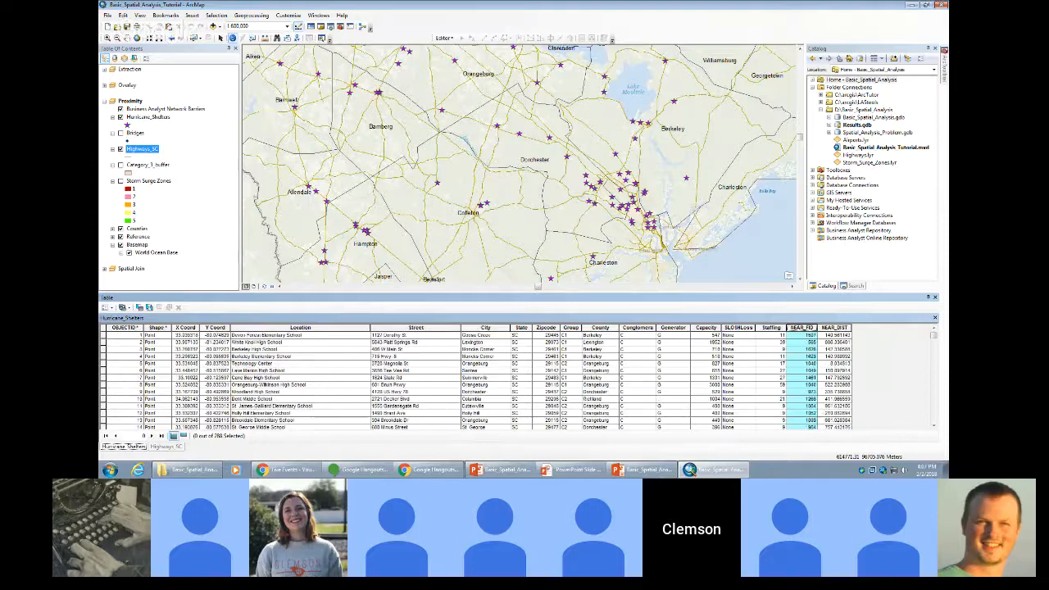
click(806, 336)
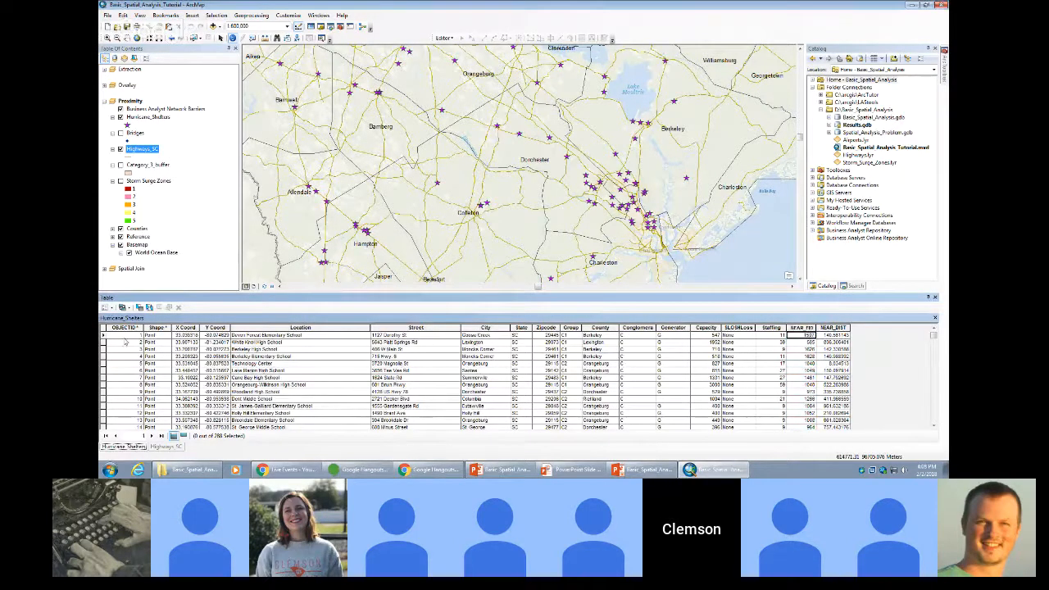
click(104, 336)
right_click(103, 335)
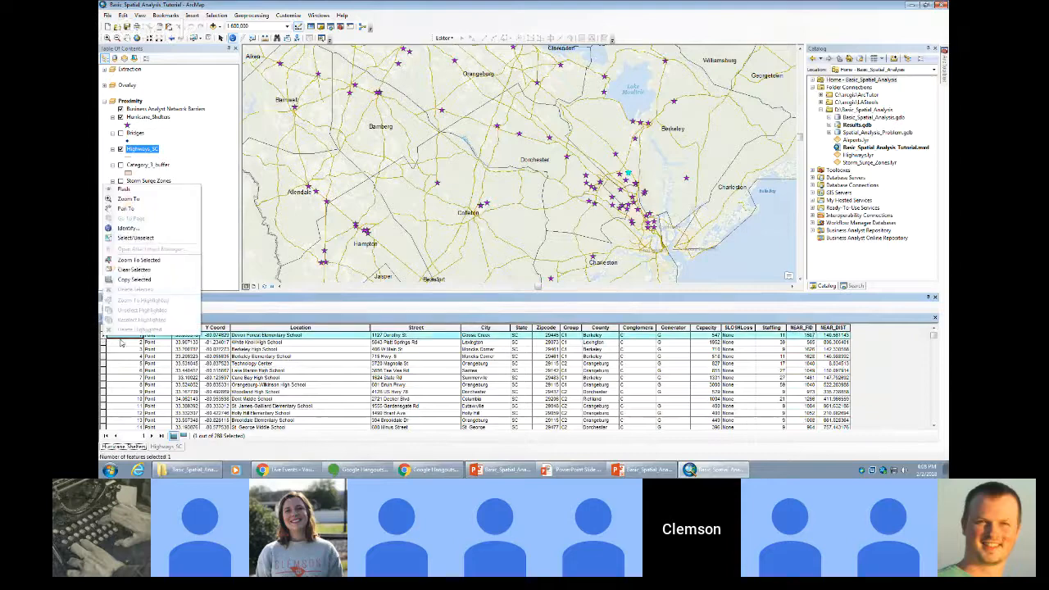
click(139, 260)
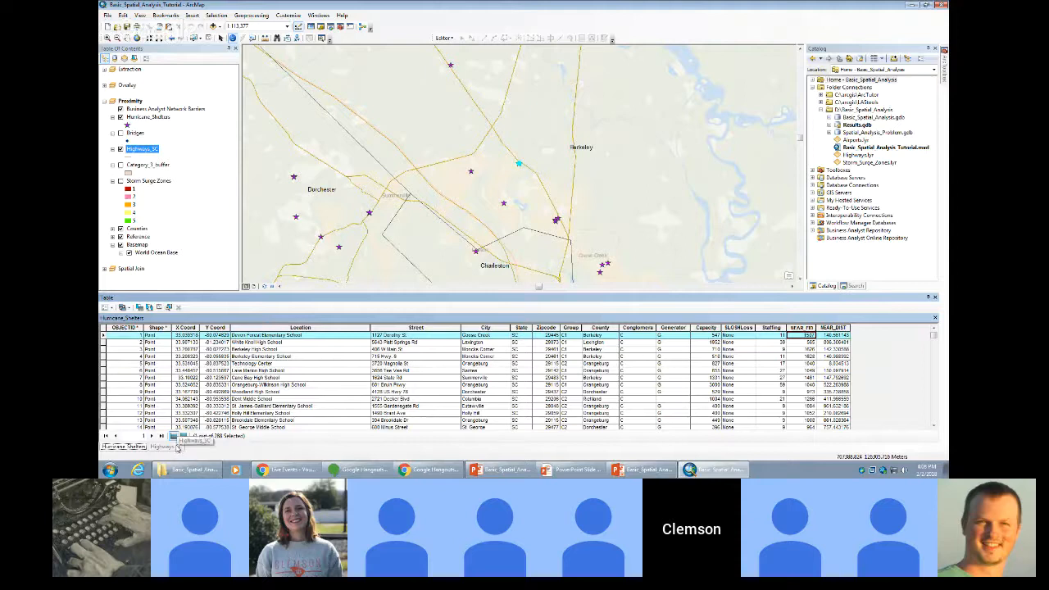
Identify the highway next to the selected shelter and compare its OBJECTID with NEAR_FID in the Hurricane_Shelters table.
click(166, 446)
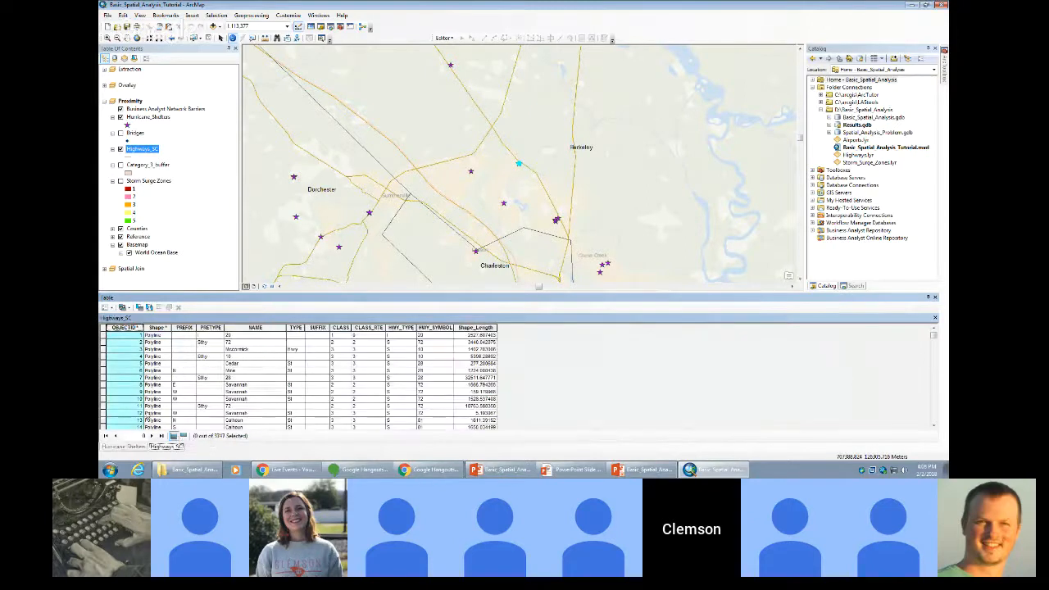
click(506, 150)
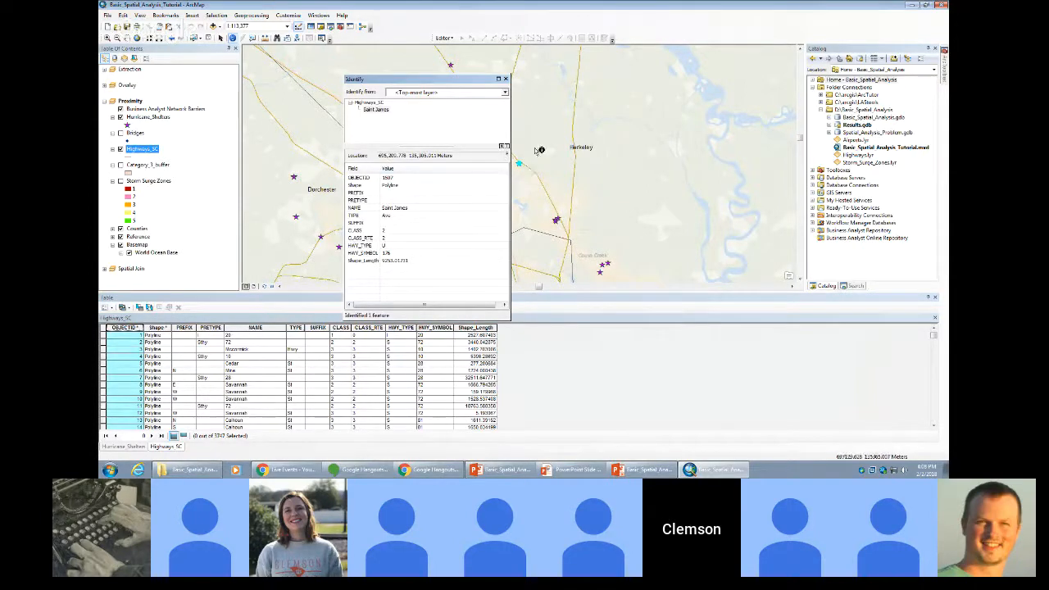
click(390, 181)
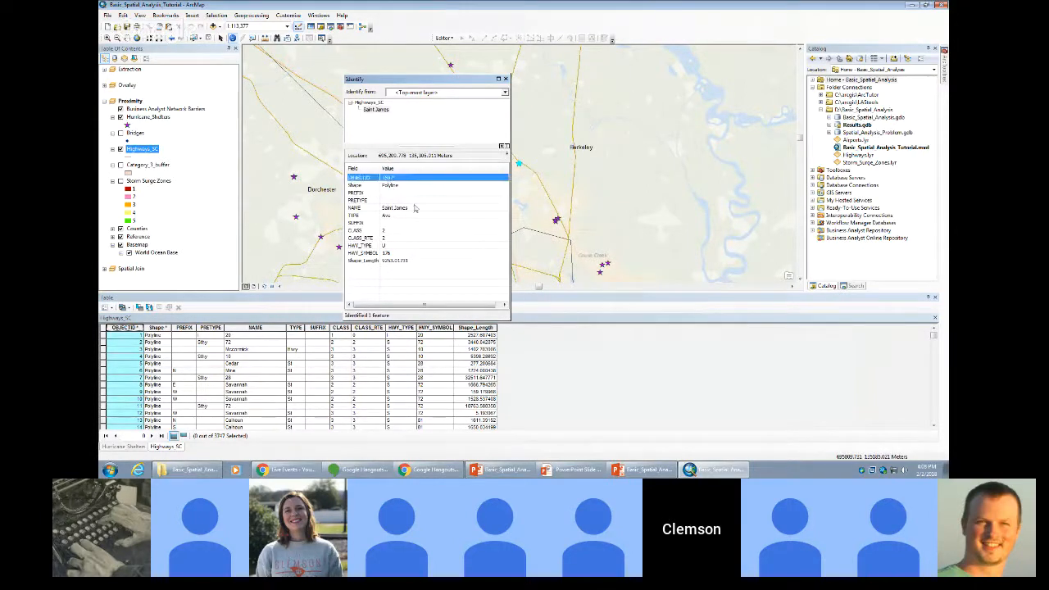
click(121, 446)
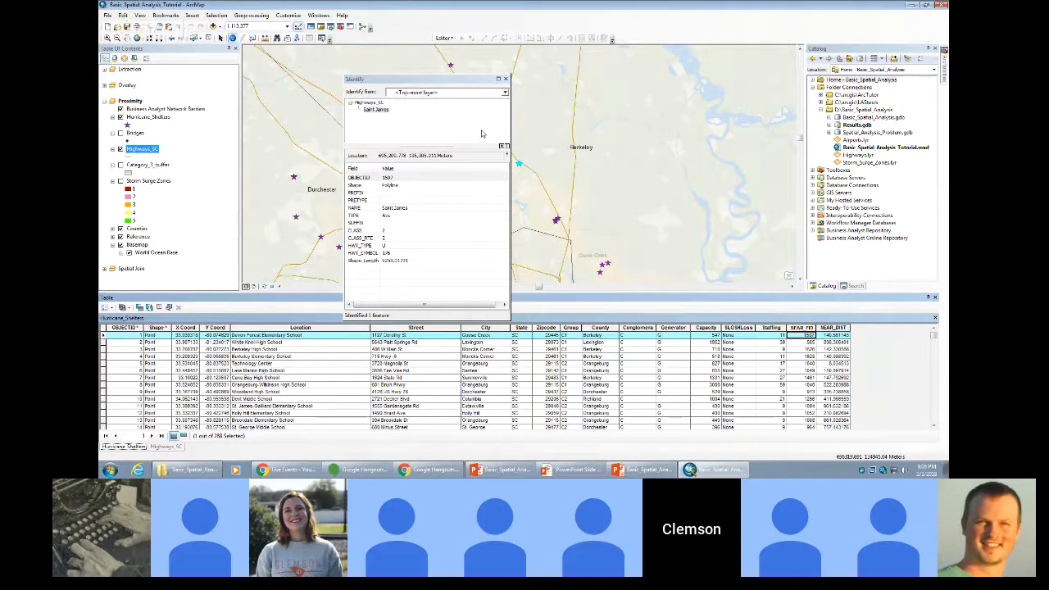
Close the Identify results and clear the selected hurricane shelter.
click(506, 78)
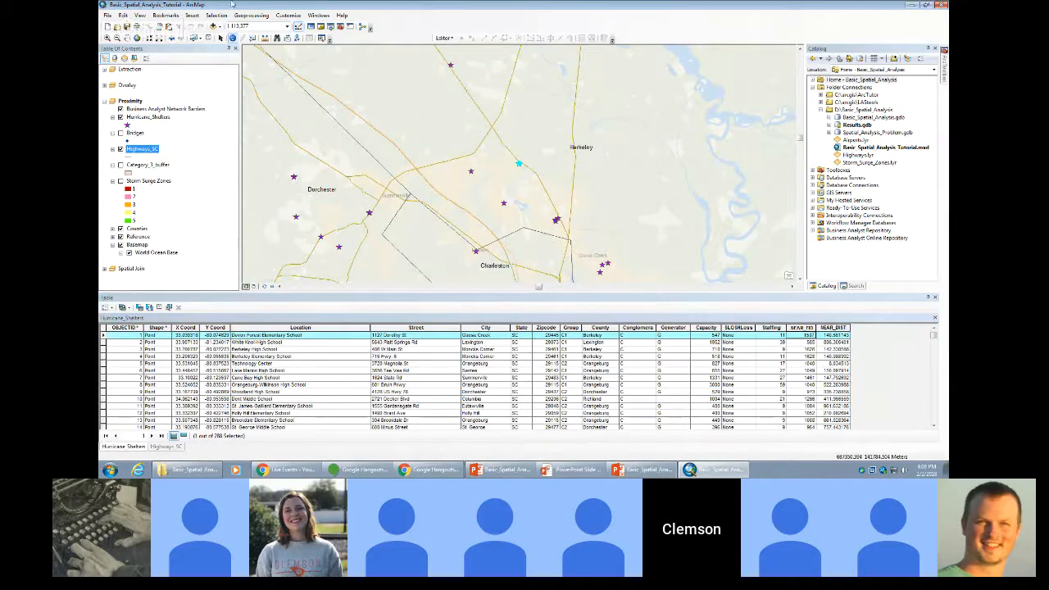
click(208, 39)
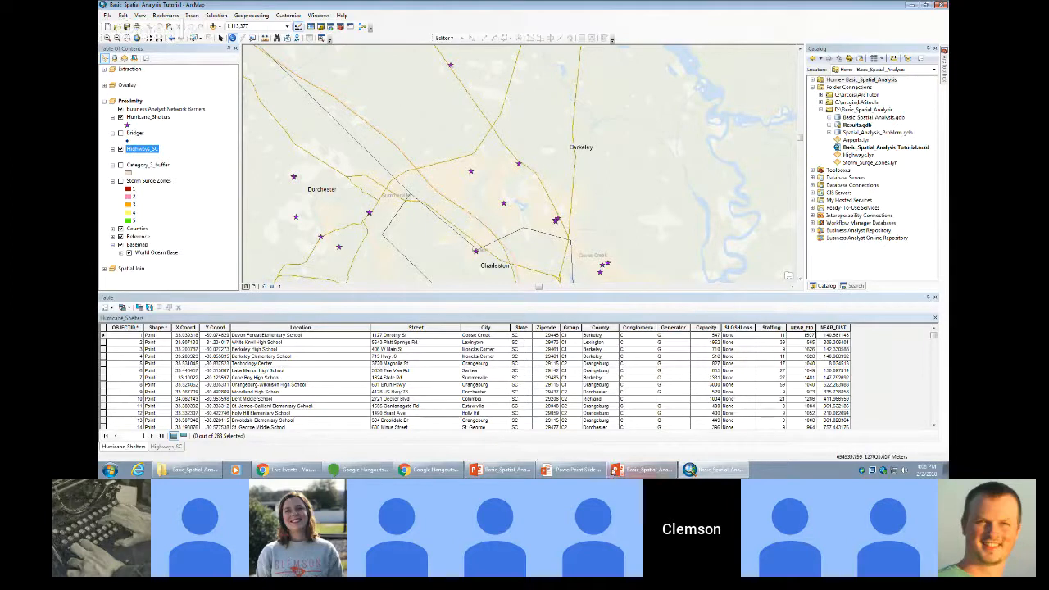
Switch to the PowerPoint slide show and advance to the Spatial Join slide.
mouse_move(631, 475)
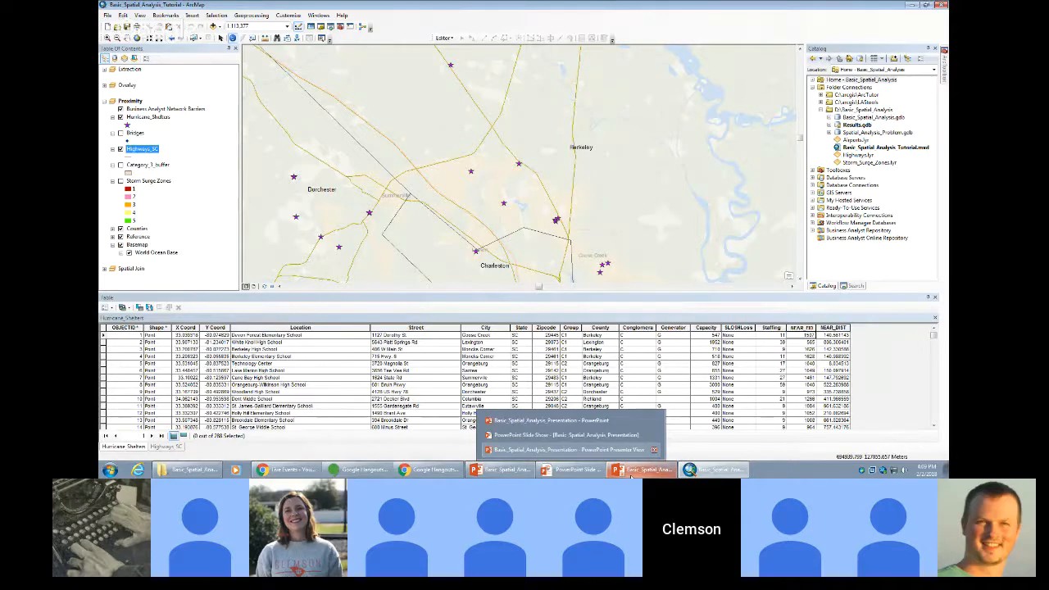
click(565, 435)
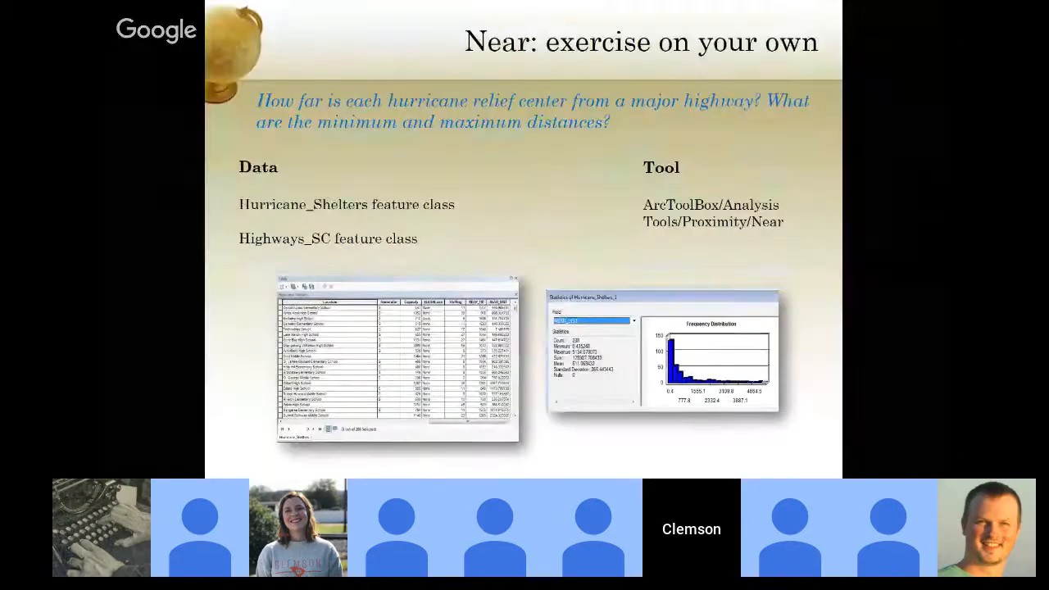
click(548, 172)
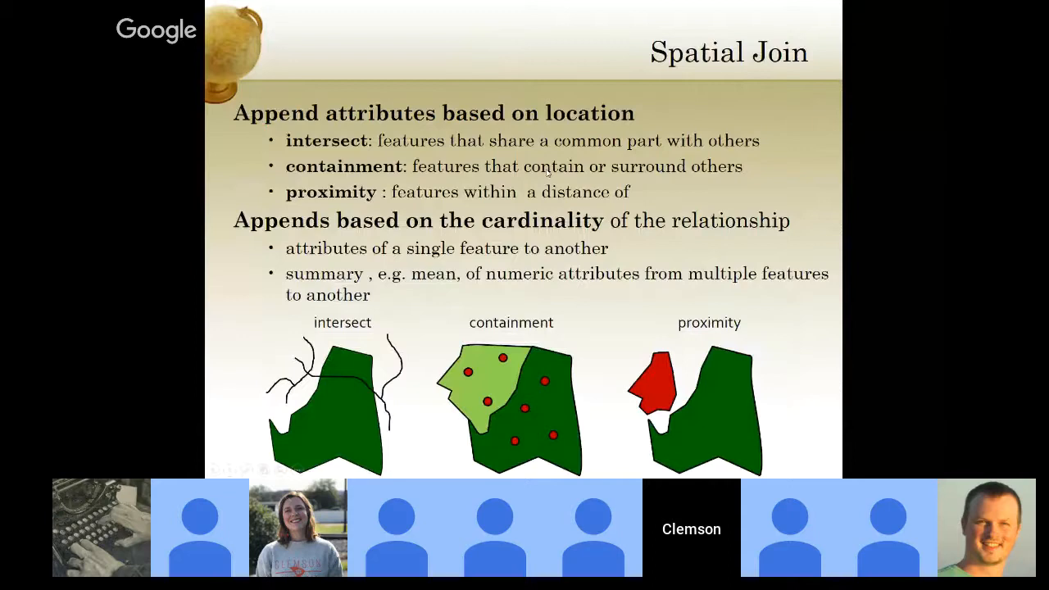
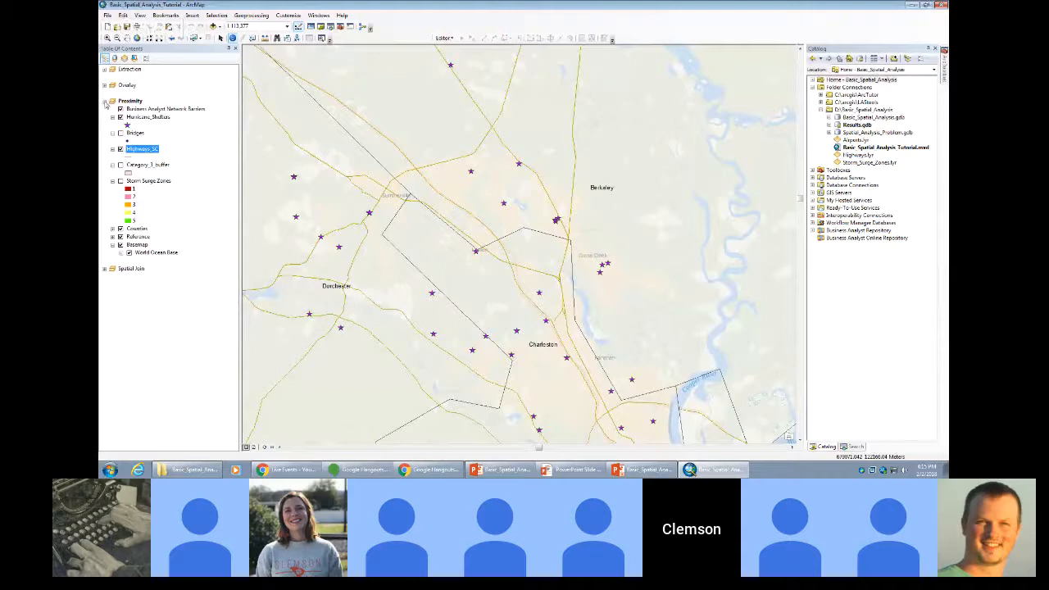
Collapse the Proximity data frame, then activate and expand the Spatial Join data frame.
click(104, 101)
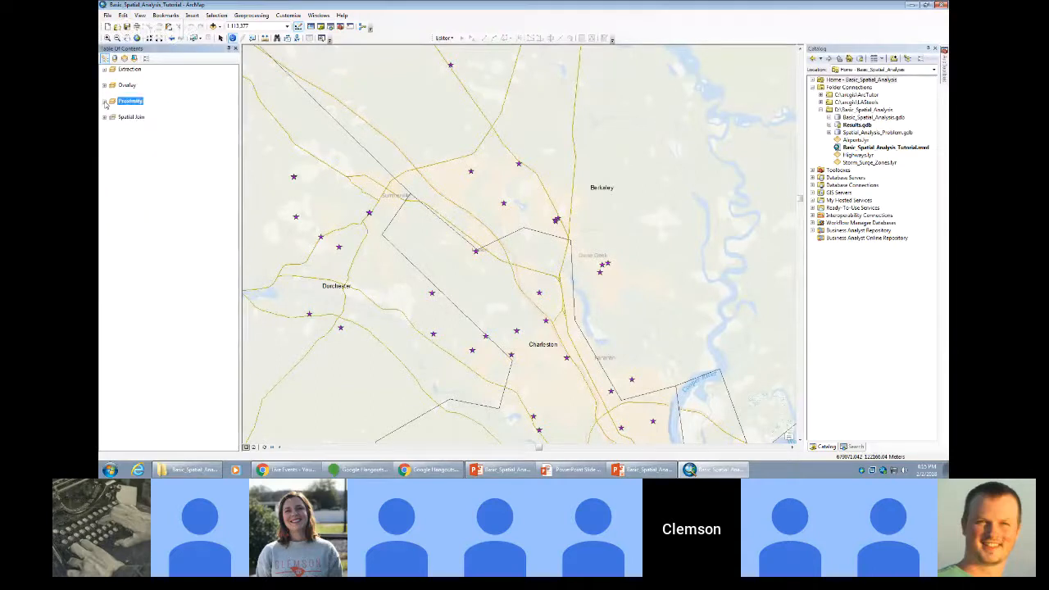
right_click(133, 116)
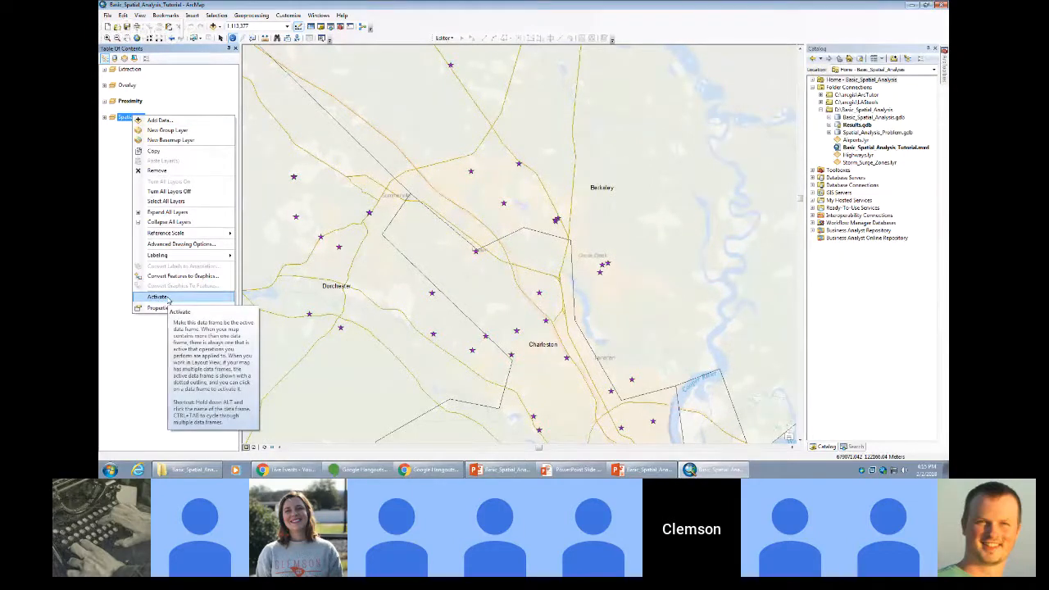
click(167, 298)
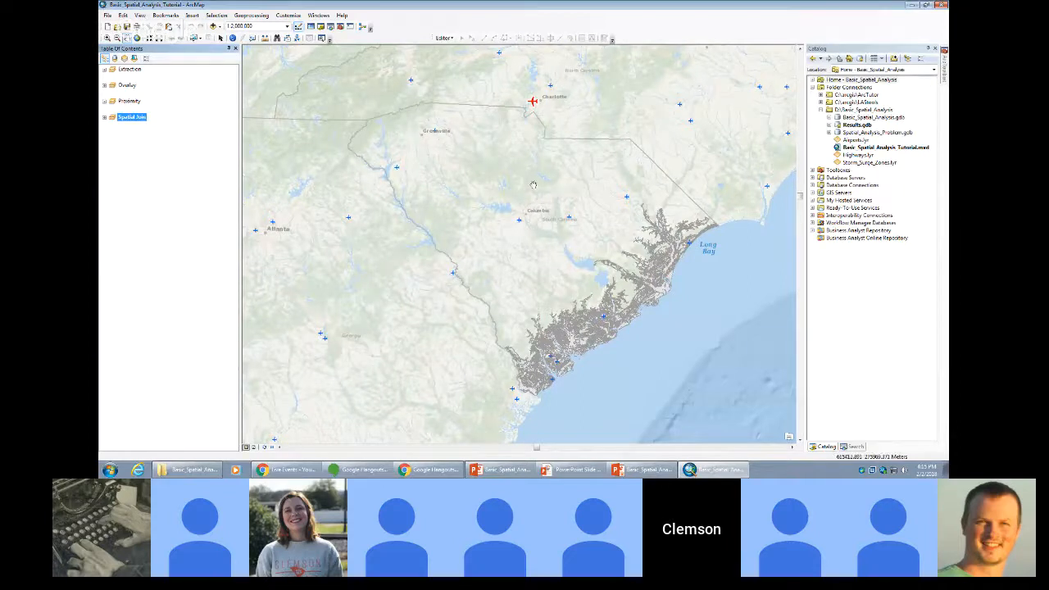
click(104, 118)
Open the attribute table of the Airports layer in the Spatial Join data frame.
click(136, 133)
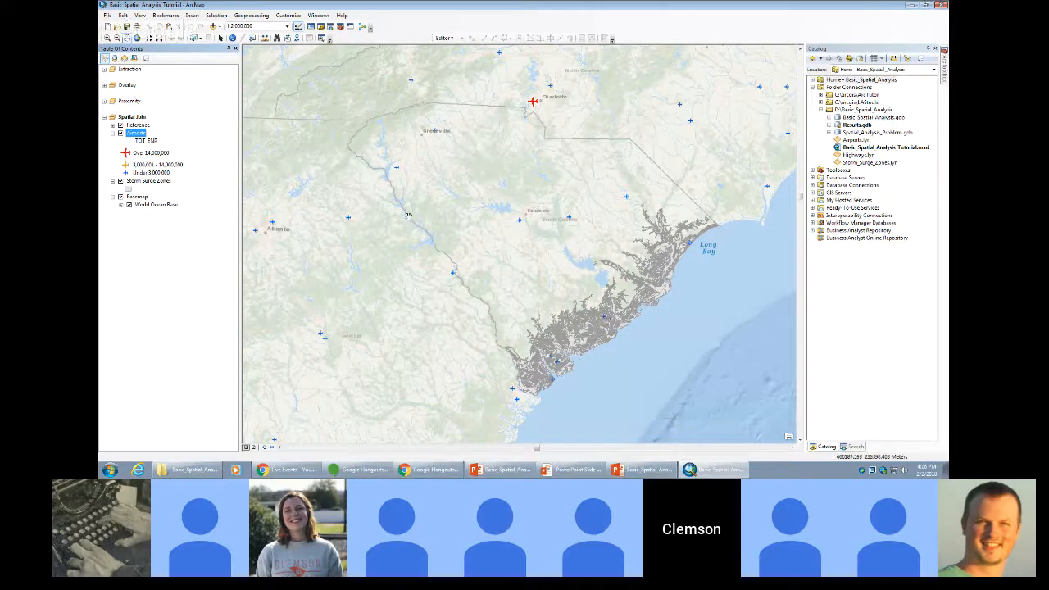
right_click(142, 135)
click(176, 156)
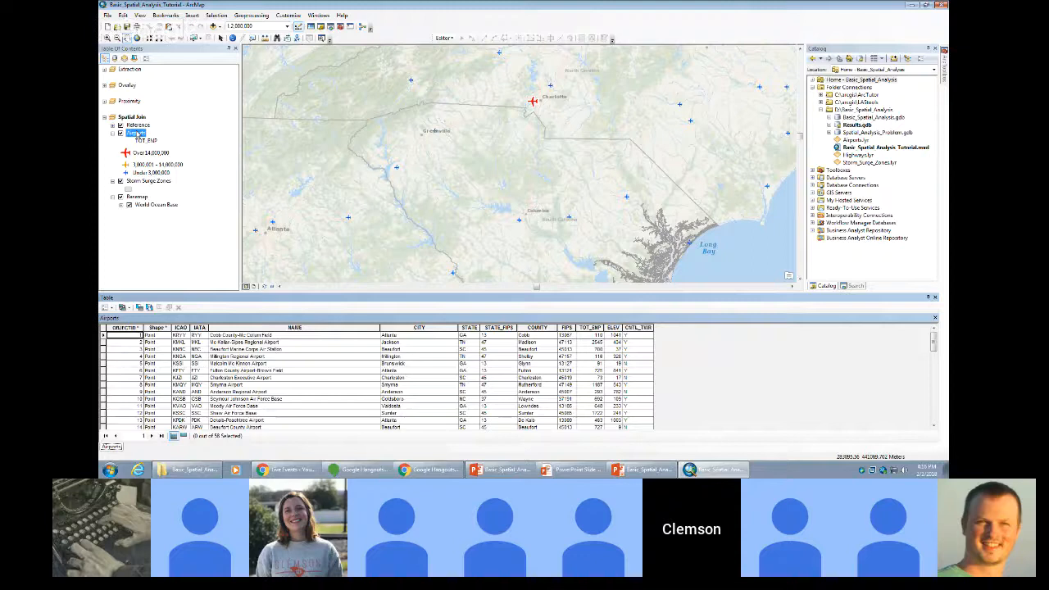
Start a join on the Airports layer that takes data from another layer based on spatial location.
right_click(137, 135)
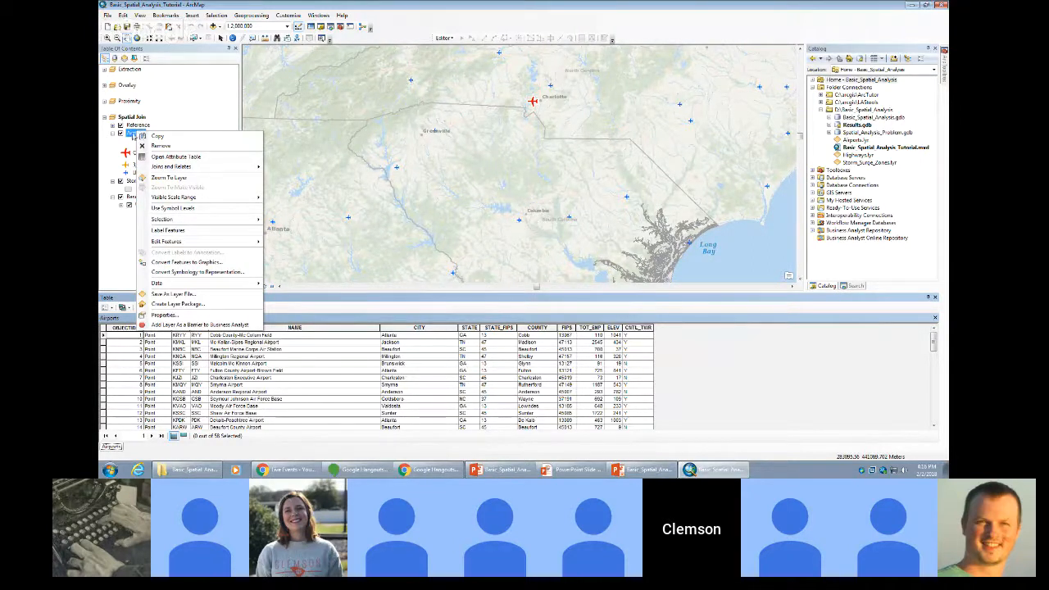
mouse_move(170, 170)
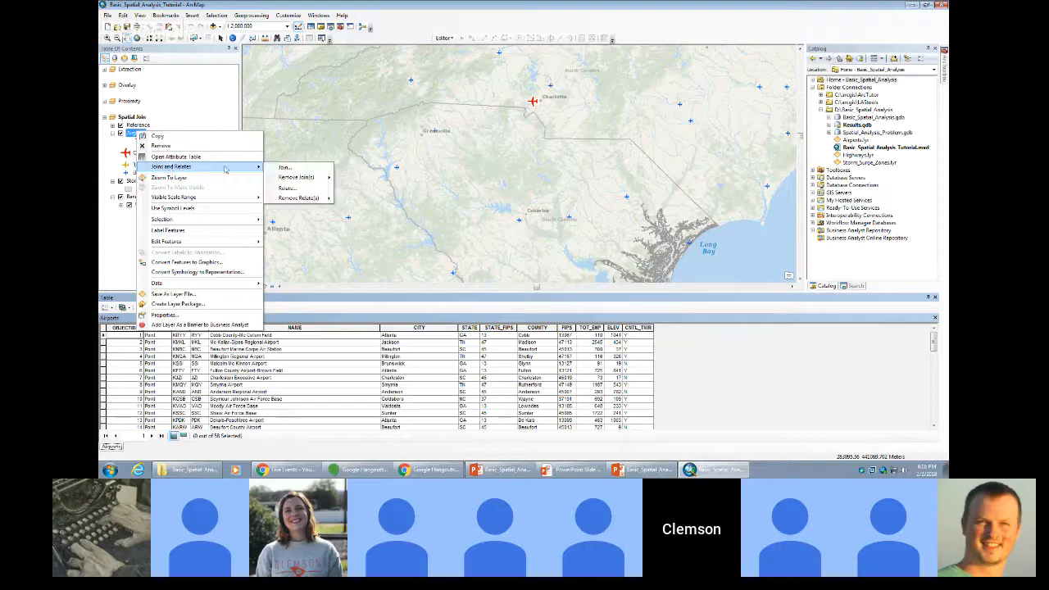
click(298, 169)
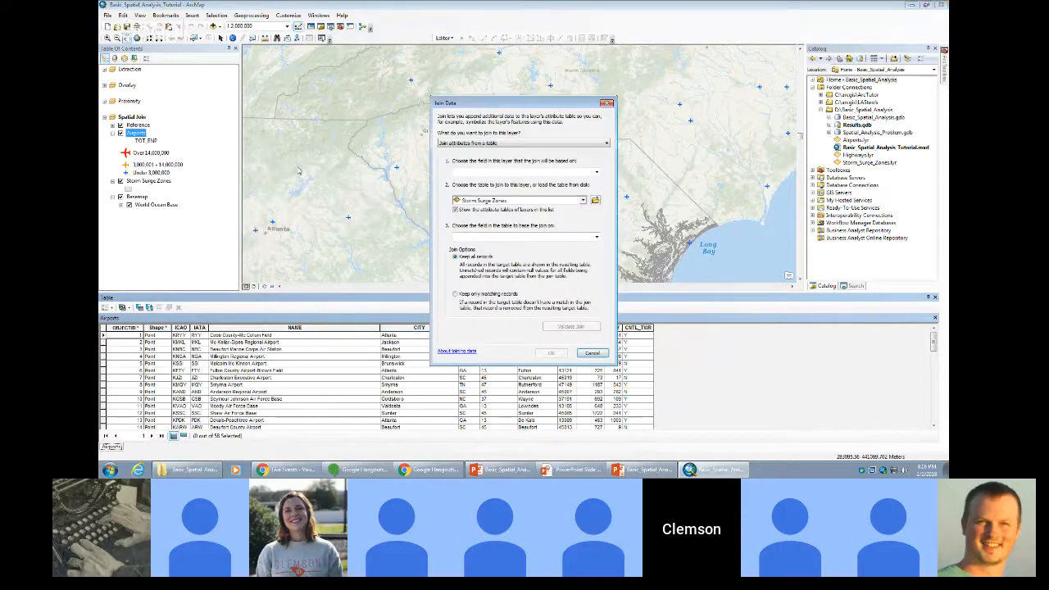
click(550, 145)
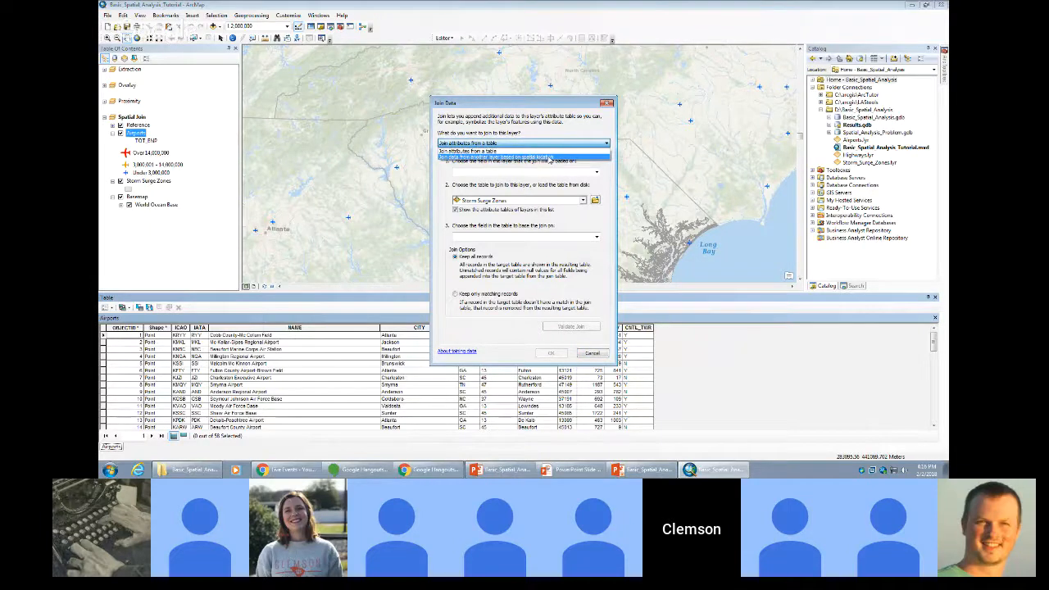
click(549, 159)
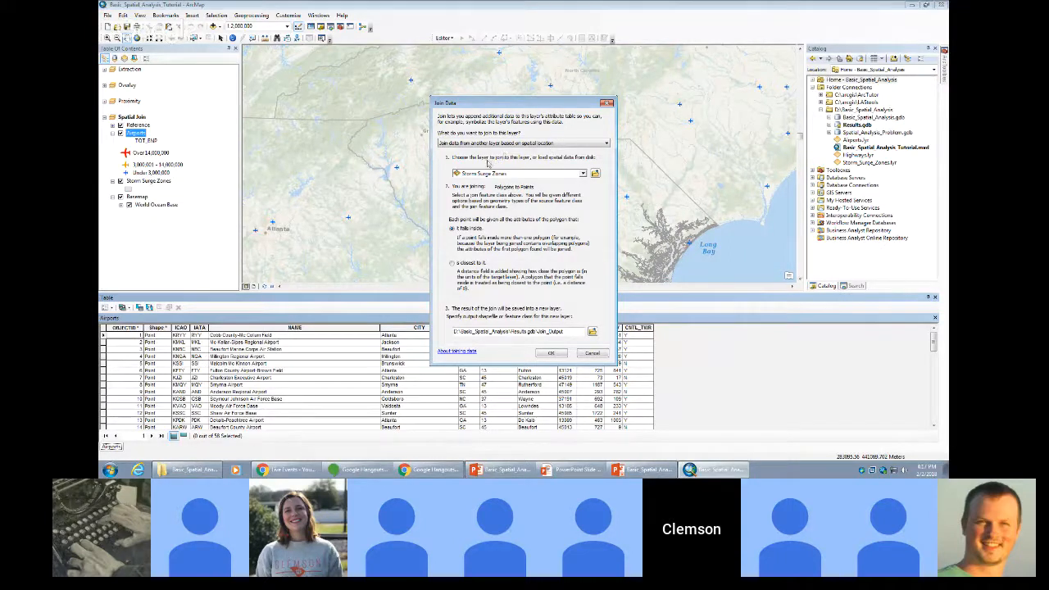
Join the Storm Surge Zones polygon each airport falls inside, saving the result as Airport_Storm_Surge in Results.gdb.
click(582, 174)
click(584, 175)
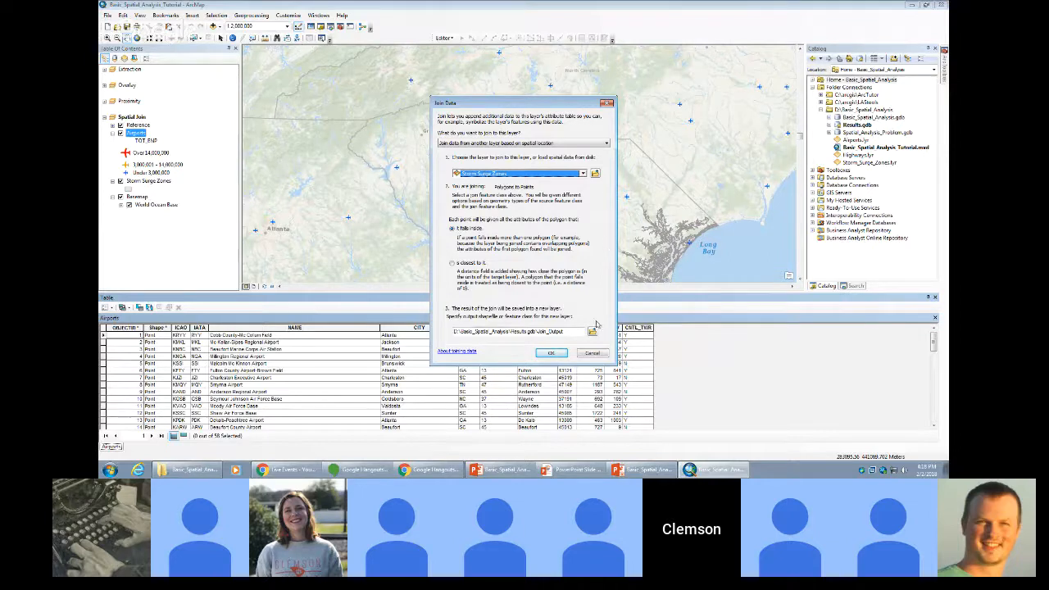
drag(564, 332, 541, 338)
text(Airport_Storm_Surge)
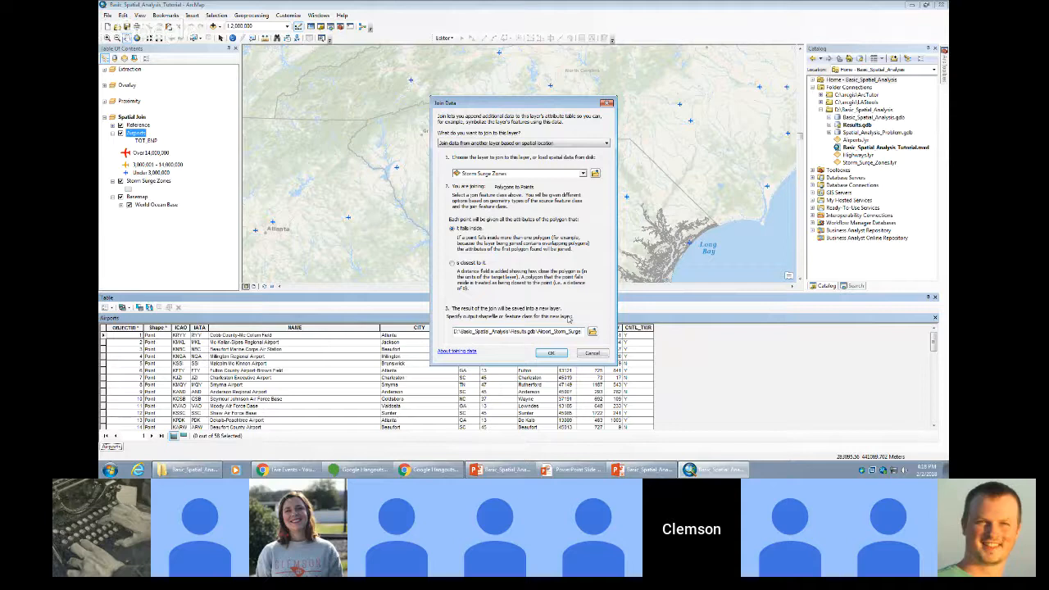
click(551, 353)
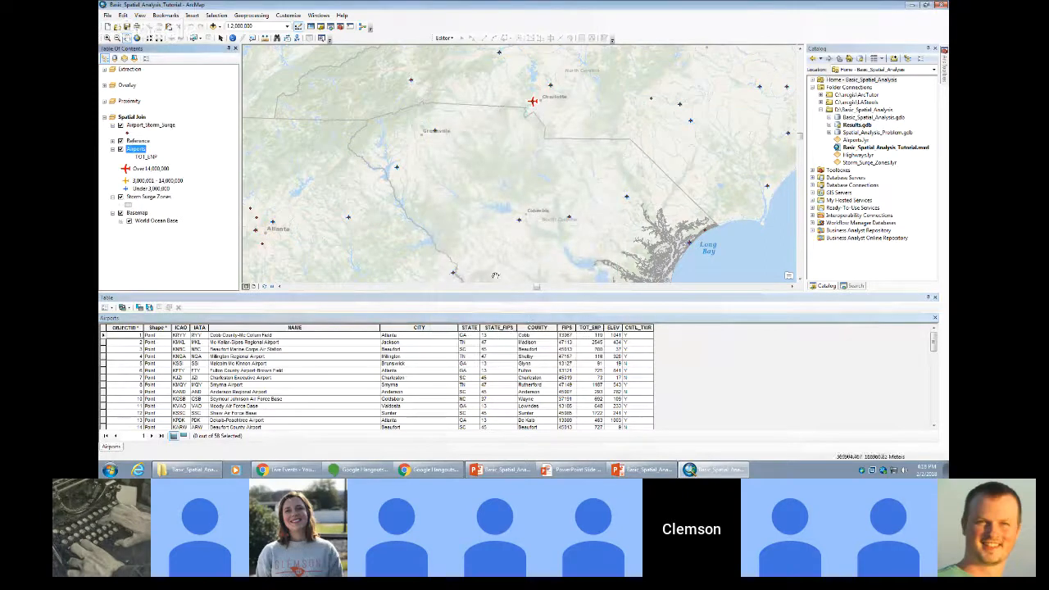
Open the Airport_Storm_Surge attribute table and examine the joined Zone values, including the airports with null values.
right_click(144, 128)
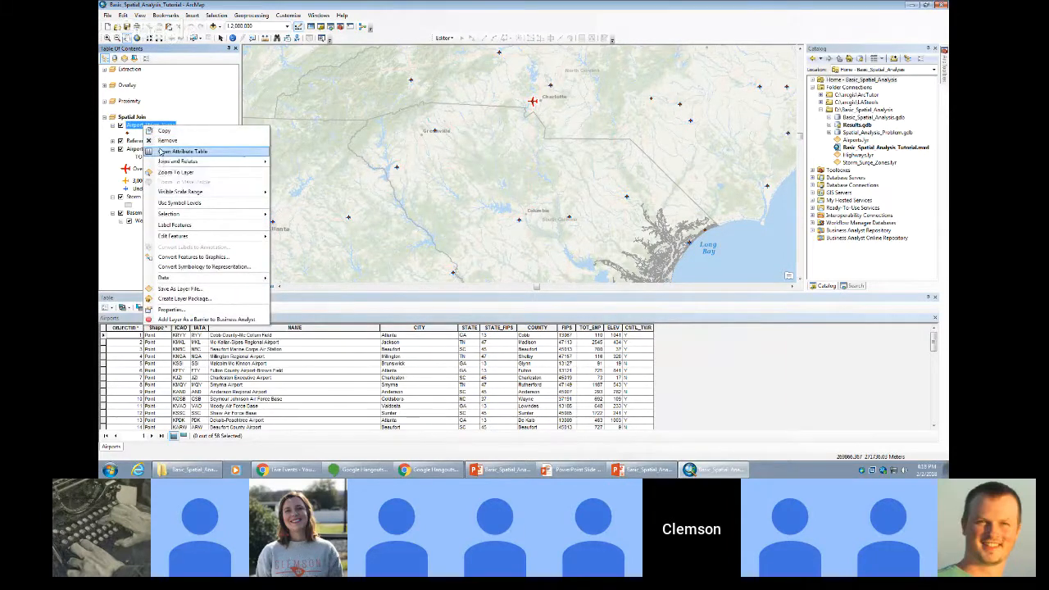
click(182, 151)
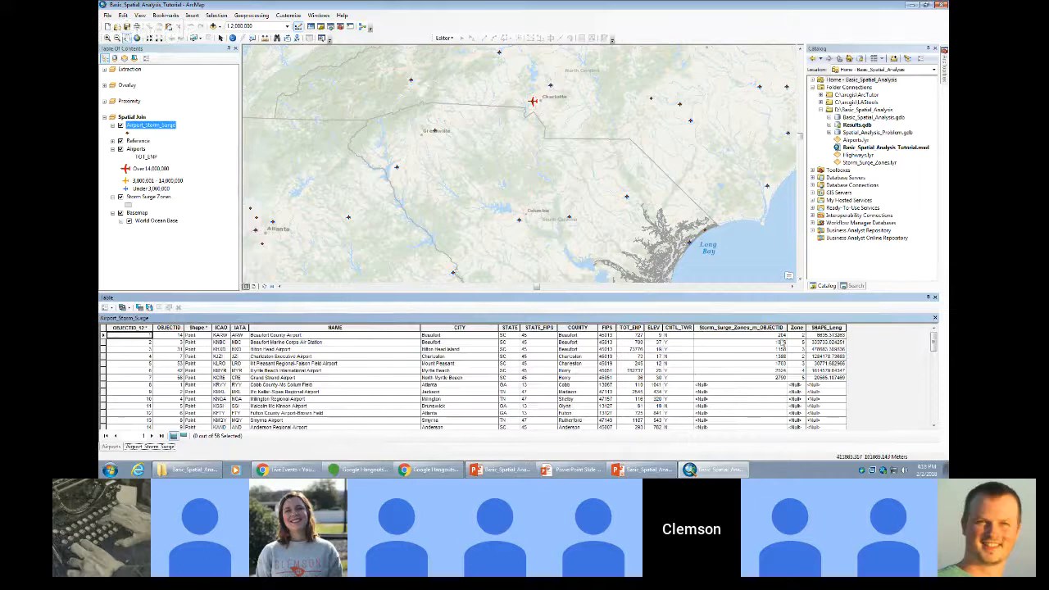
click(796, 328)
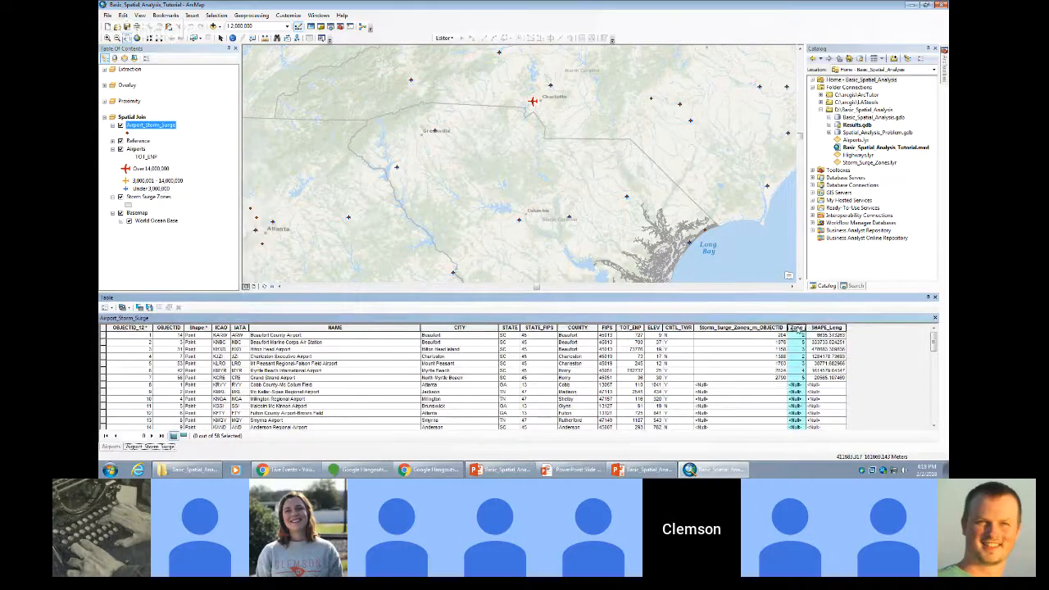
click(713, 407)
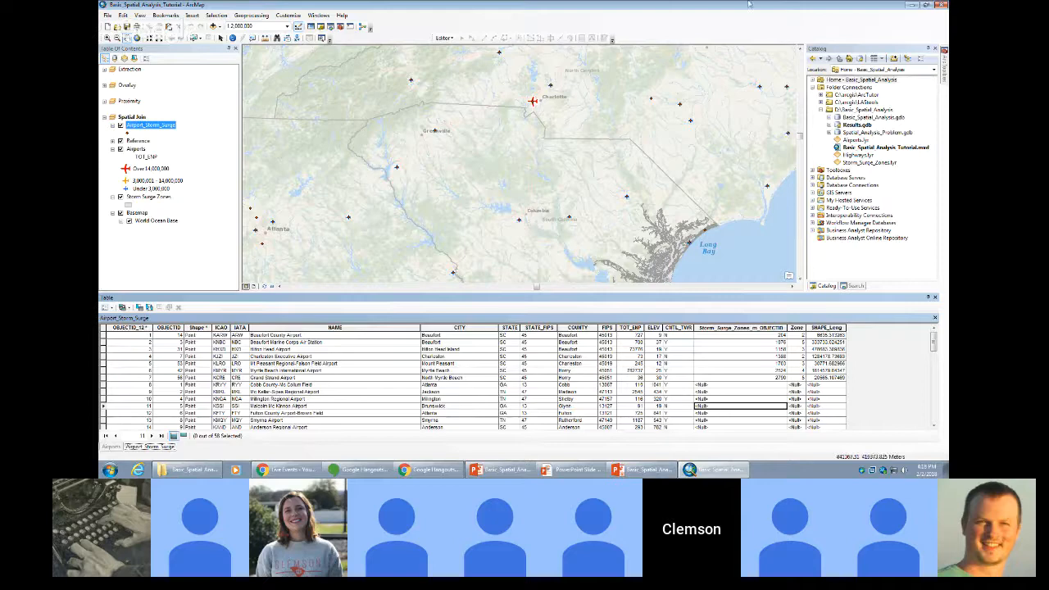
scroll(692, 382, down, 6)
scroll(692, 382, up, 6)
click(739, 384)
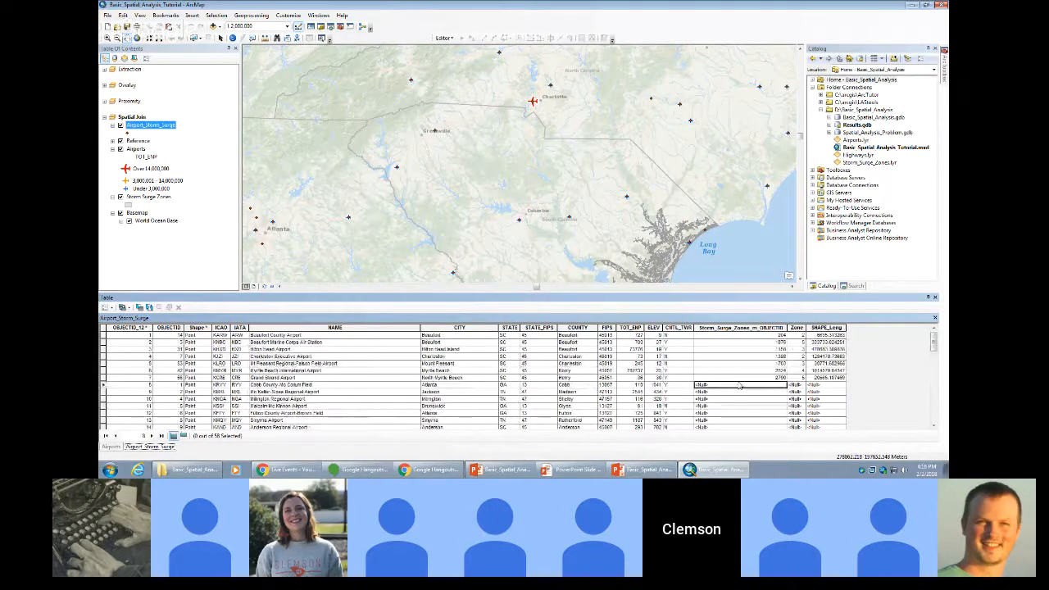
scroll(828, 389, down, 15)
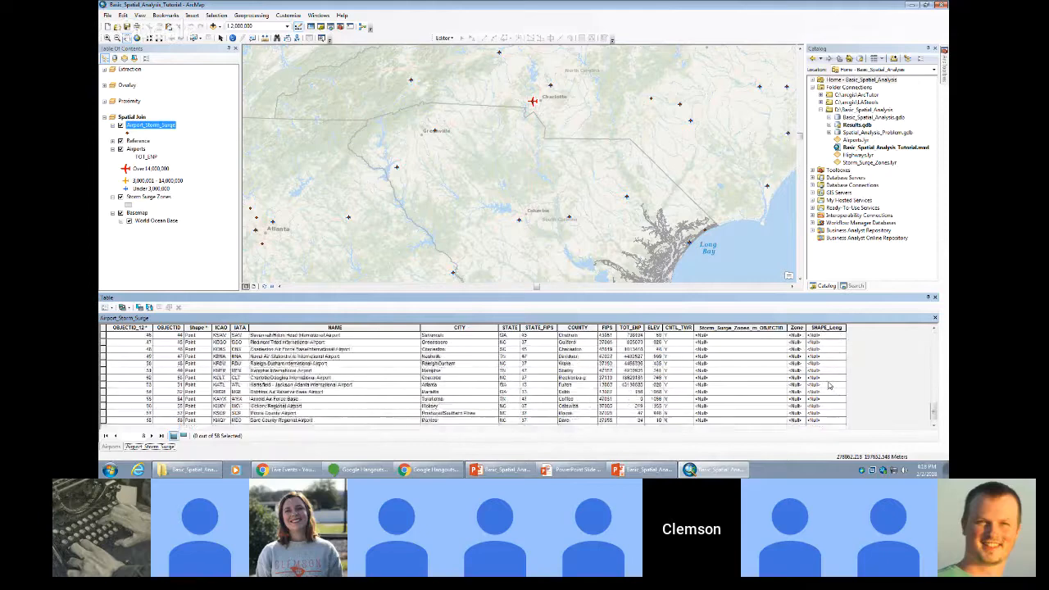
scroll(828, 385, up, 12)
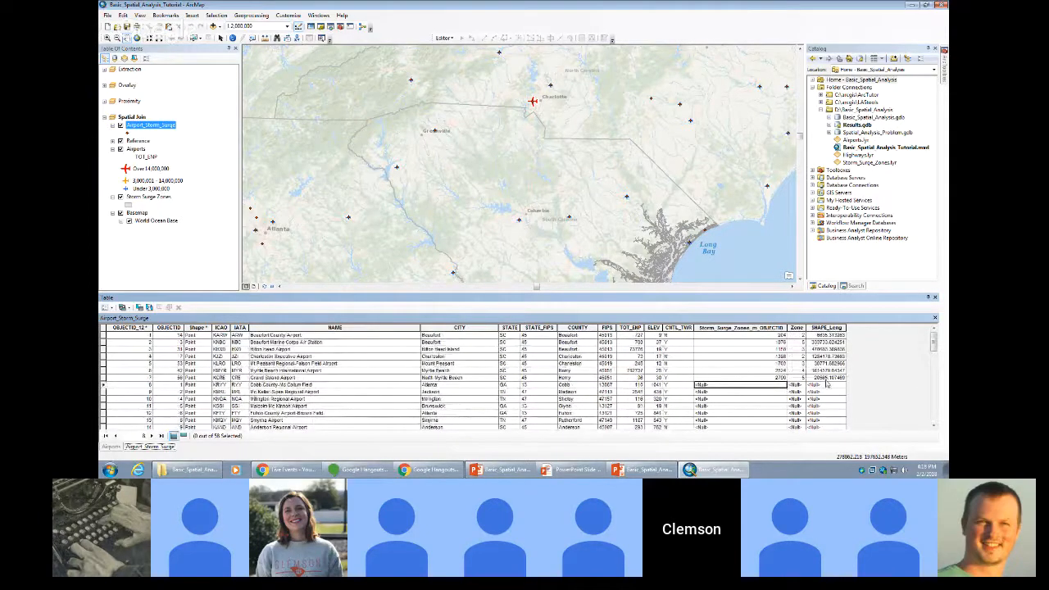
Sort the Airport_Storm_Surge table by Zone in descending order.
right_click(796, 327)
click(824, 333)
right_click(799, 328)
click(811, 341)
Examine the Zone values of the airports inside storm surge zones and compare them with the coastal area on the map.
click(796, 334)
click(348, 336)
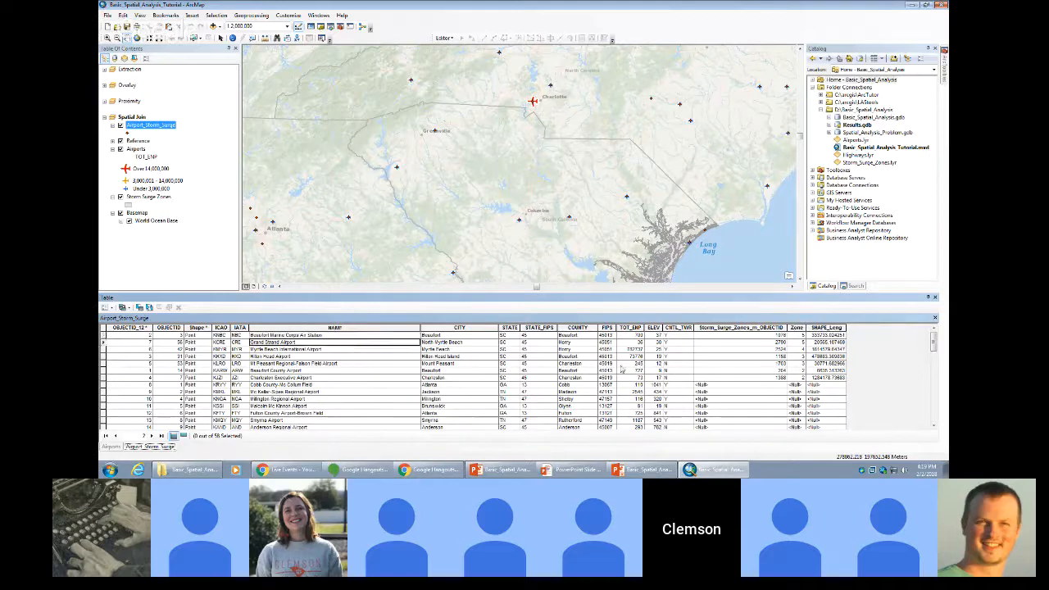
click(797, 336)
click(798, 342)
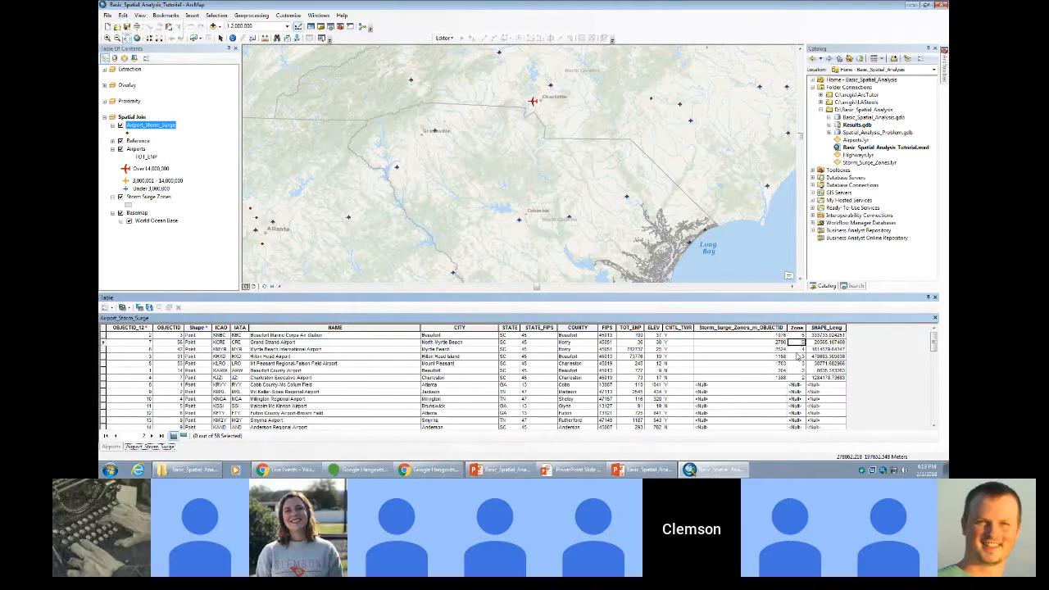
drag(666, 222, 664, 136)
click(796, 378)
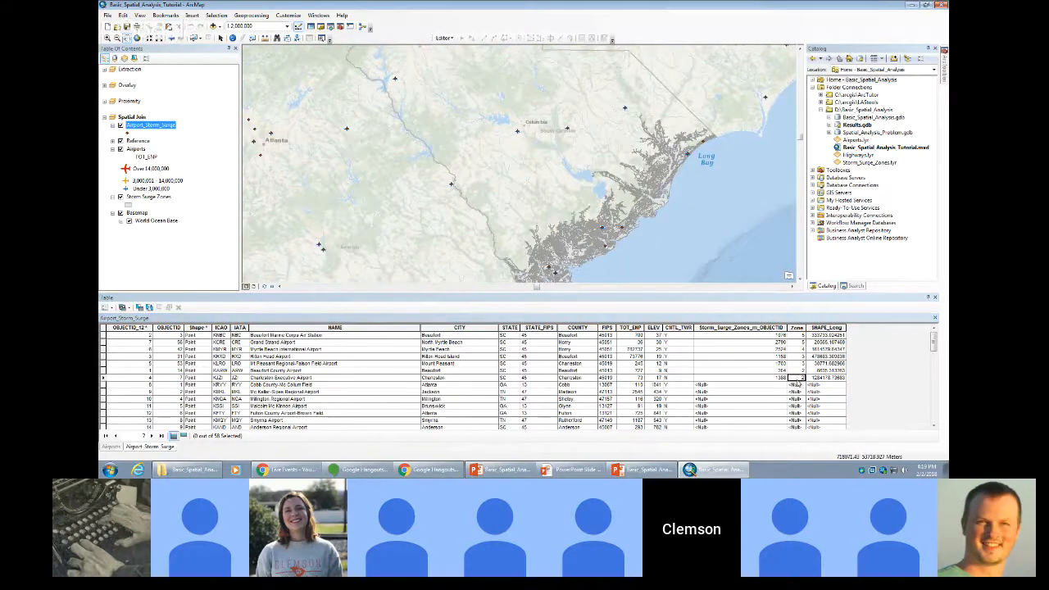
click(796, 370)
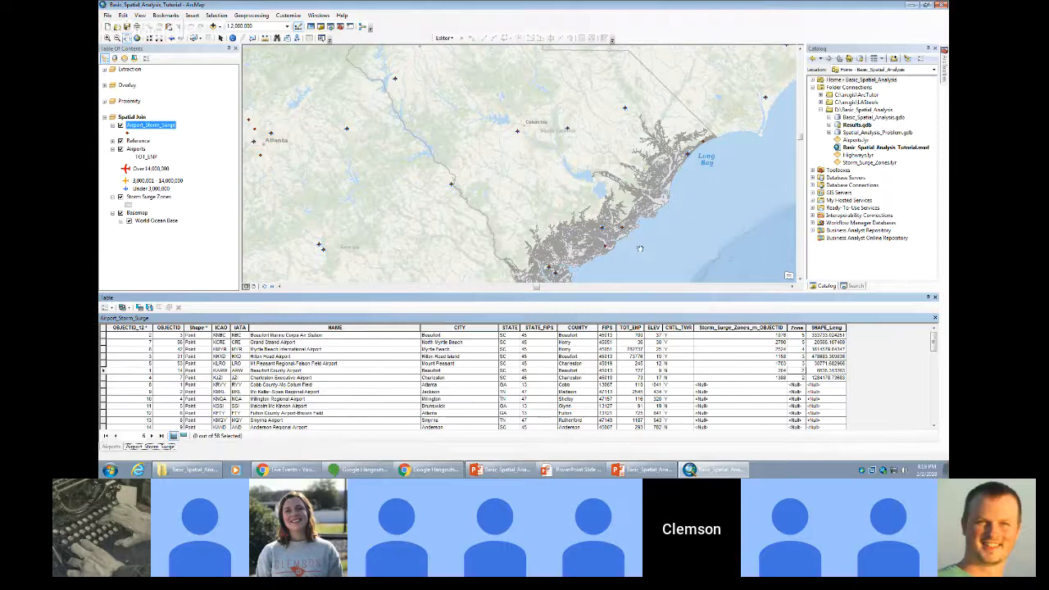
drag(645, 253, 638, 205)
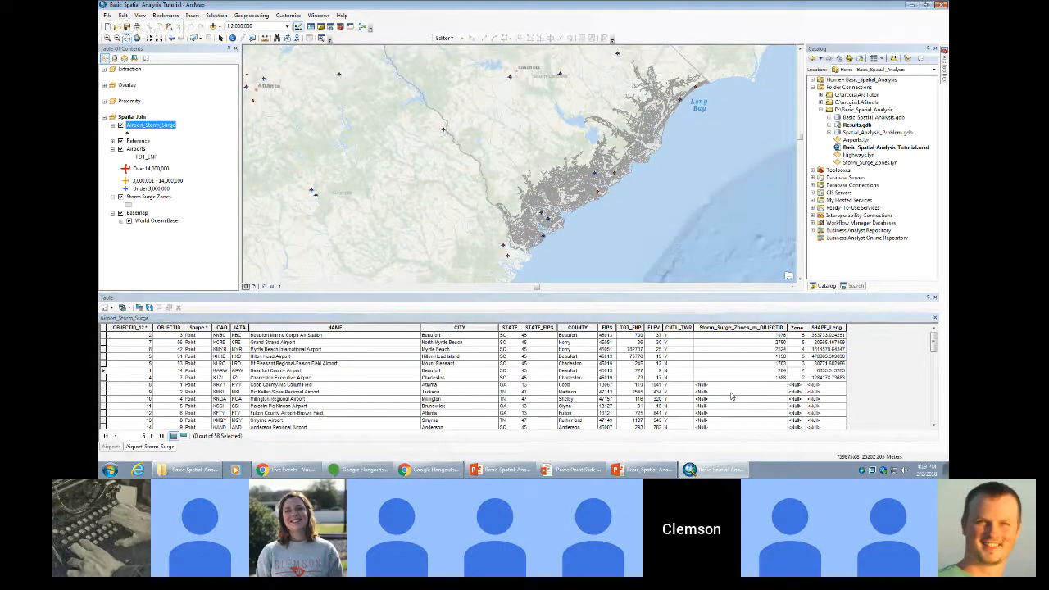
click(803, 328)
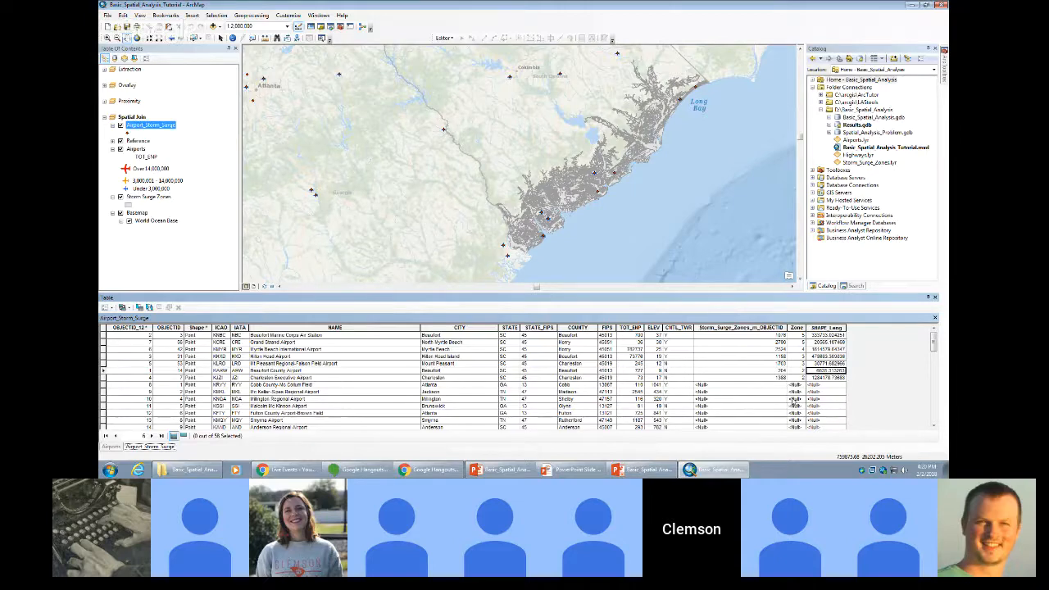
Switch to the PowerPoint slide show and advance to the Clemson Tigerbird habitat example slide.
click(647, 470)
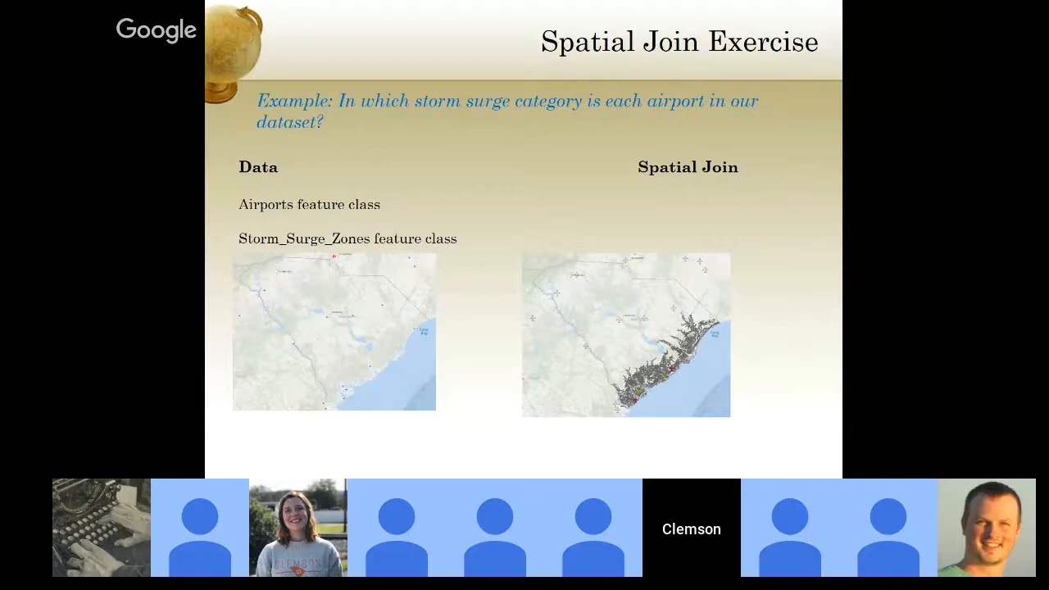
key(Right)
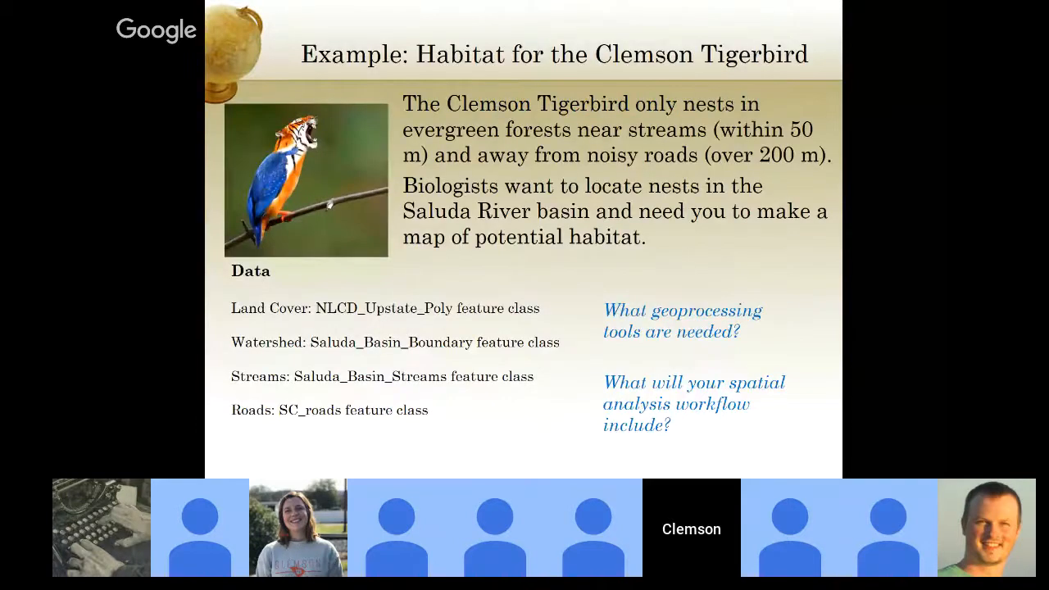
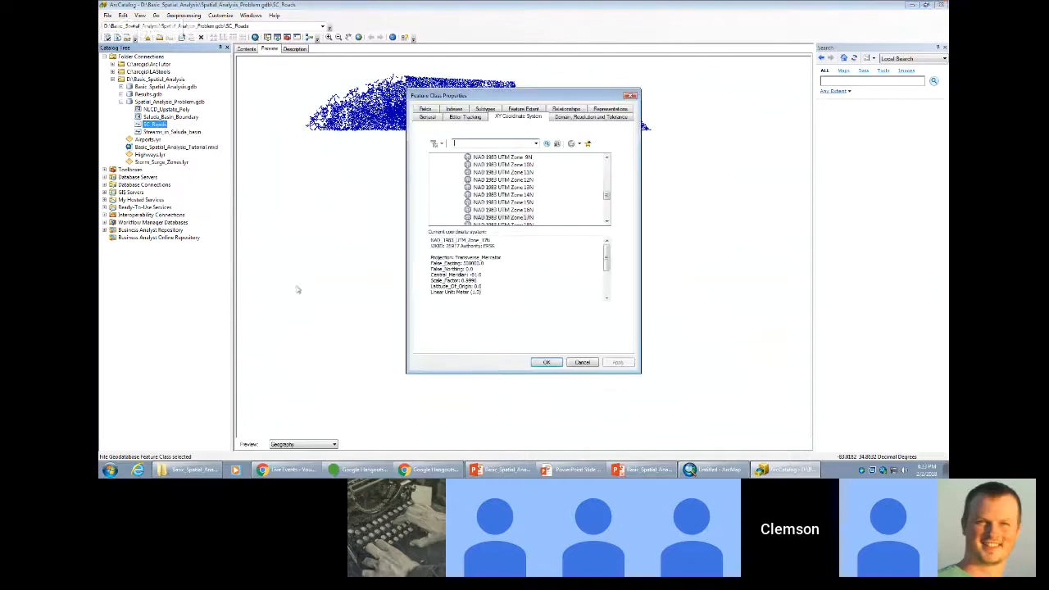
Close the SC_Roads properties and check the coordinate system of the Streams_in_Saluda_basin feature class.
click(582, 366)
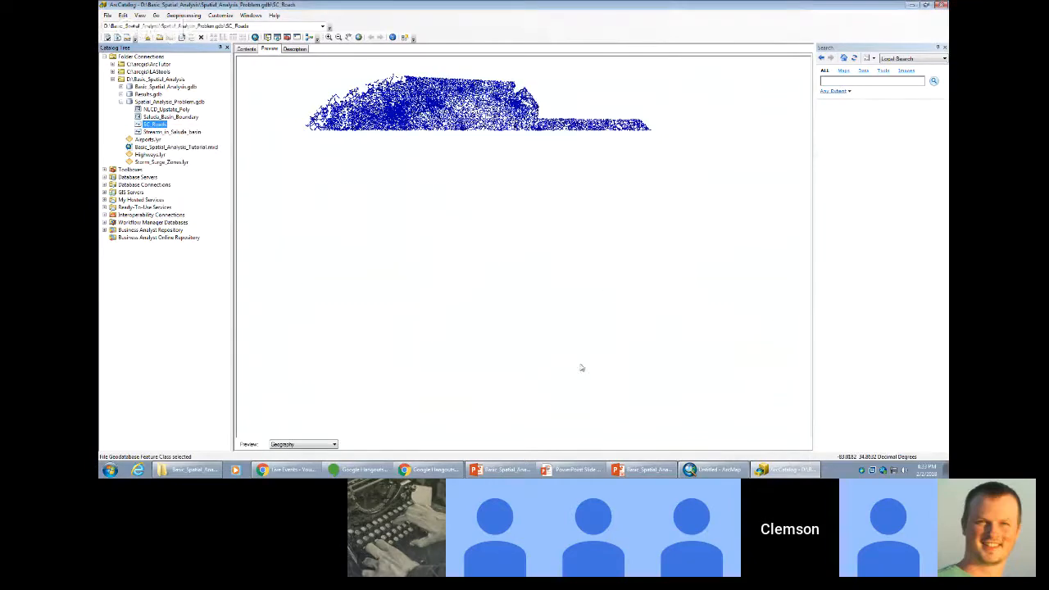
click(164, 131)
right_click(159, 133)
click(197, 224)
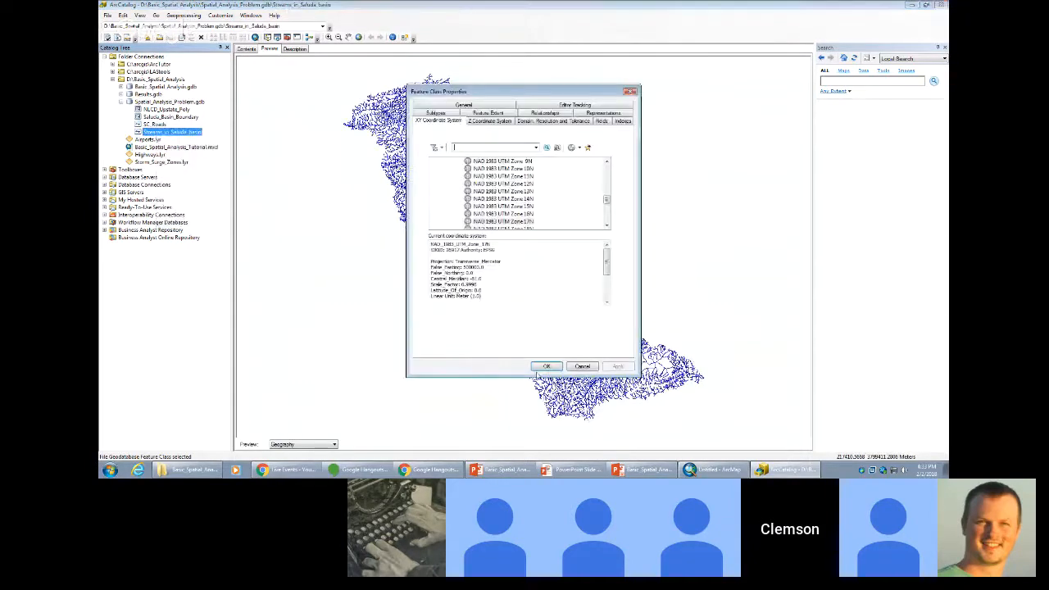
click(581, 367)
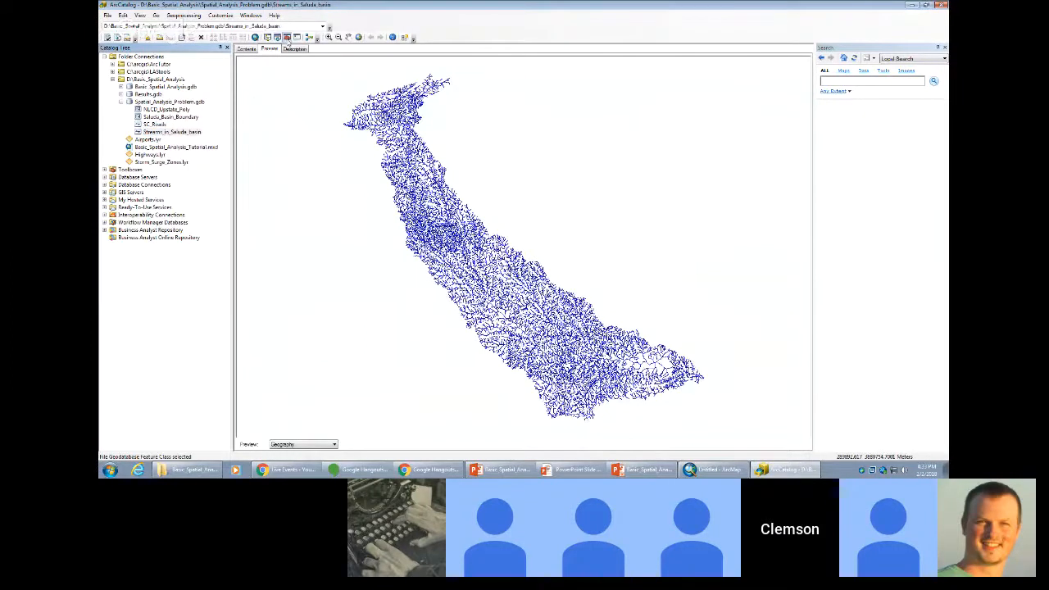
Search for "project" and open the Project (Data Management) tool.
click(852, 81)
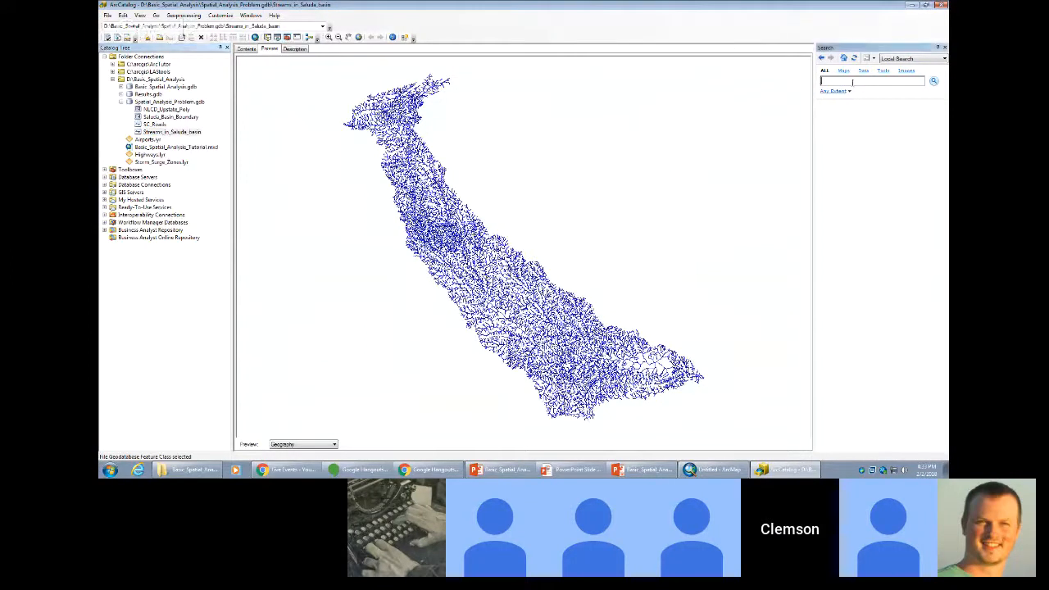
text(cliject)
key(Return)
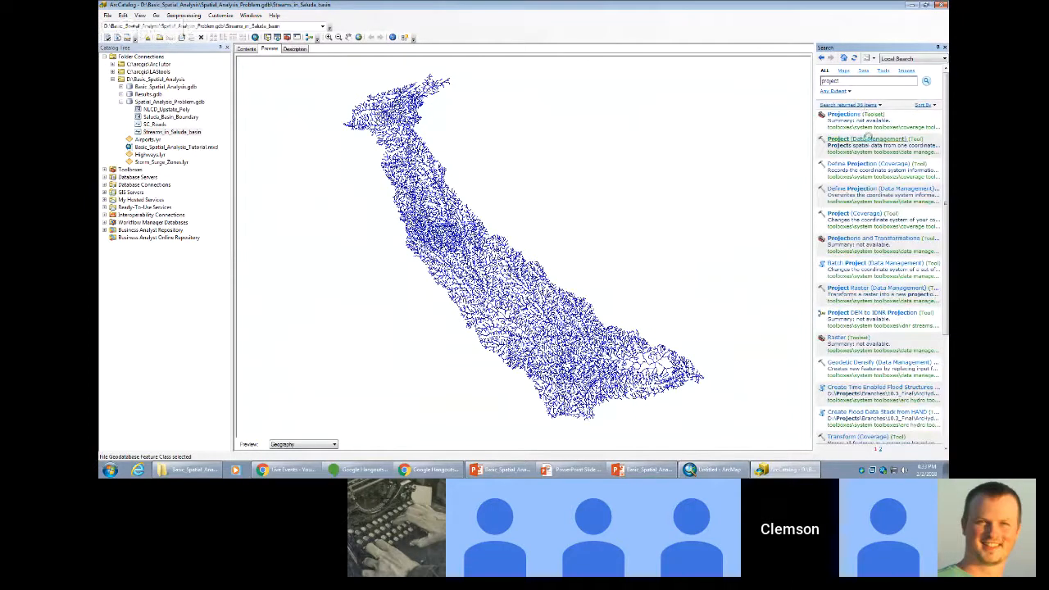
click(868, 140)
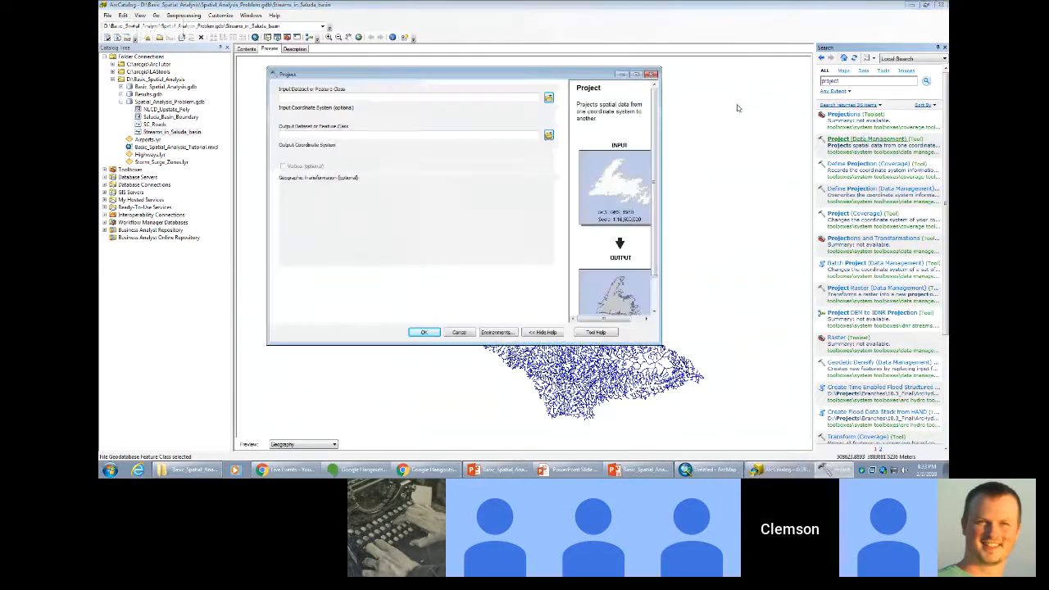
Set Saluda_Basin_Boundary from Spatial_Analysis_Problem.gdb as the Project tool's input feature class.
click(547, 98)
click(439, 152)
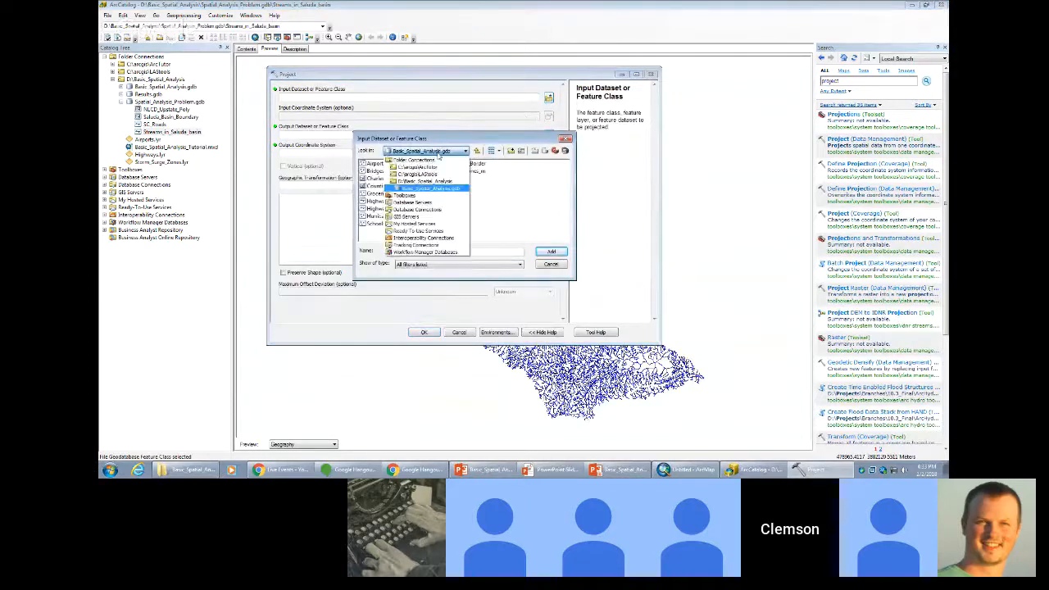
click(418, 185)
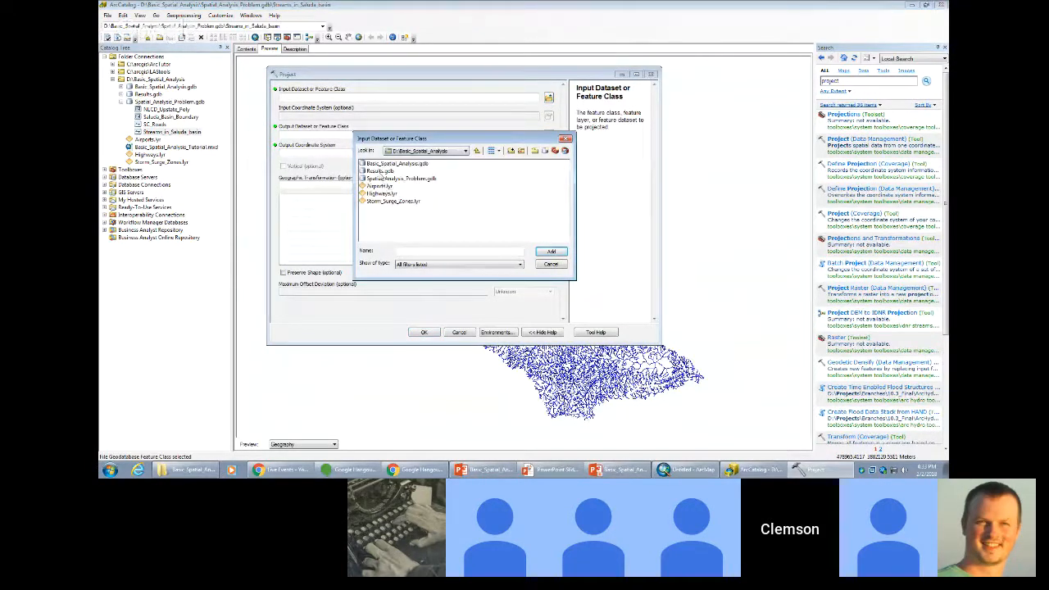
double_click(383, 178)
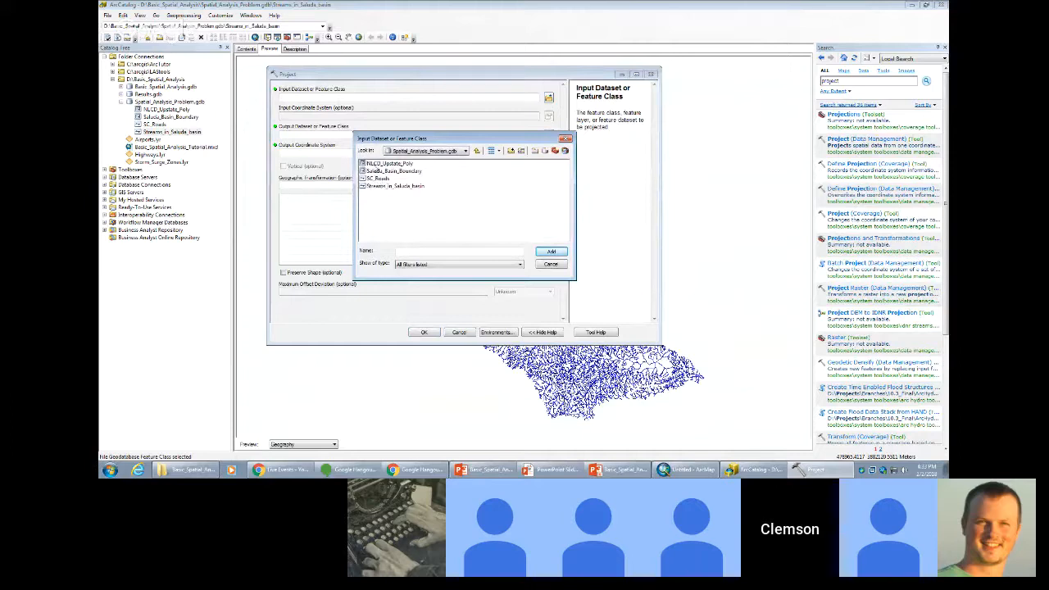
click(385, 171)
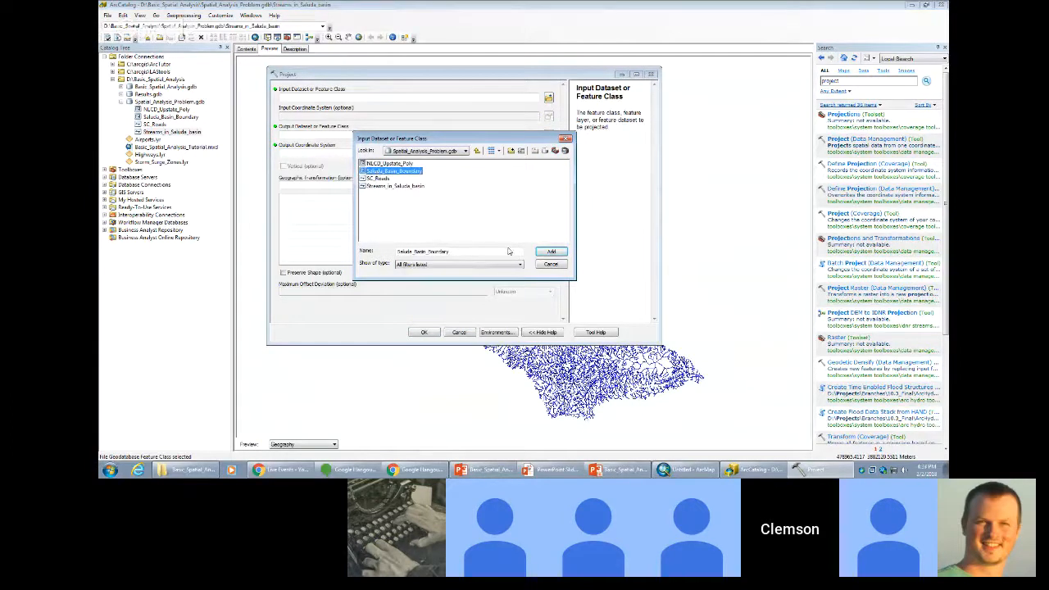
click(550, 252)
Set the output coordinate system to the projected UTM system NAD 1983 UTM Zone 17N.
click(548, 153)
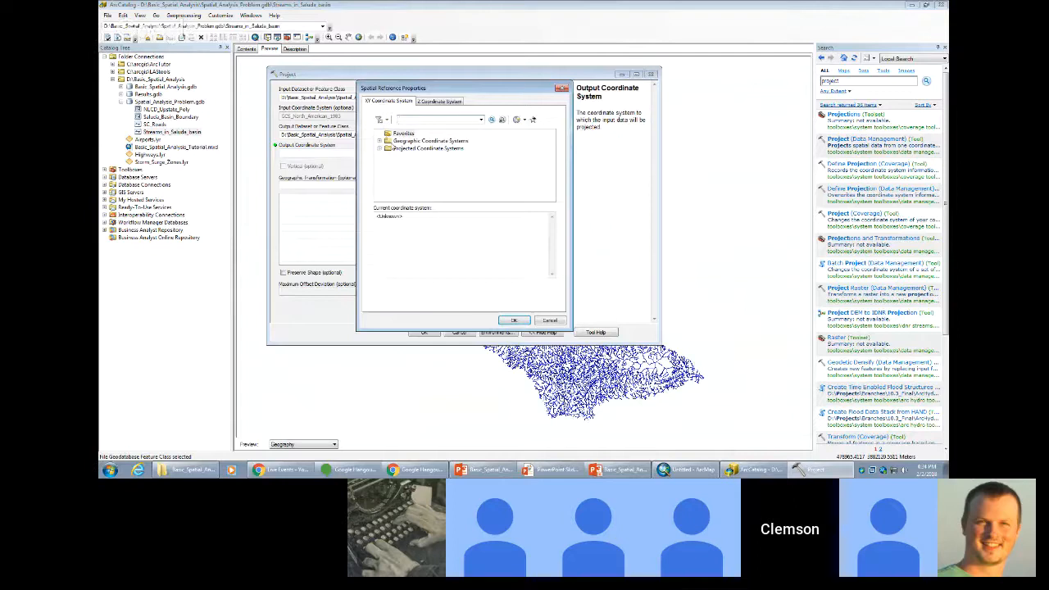
click(380, 148)
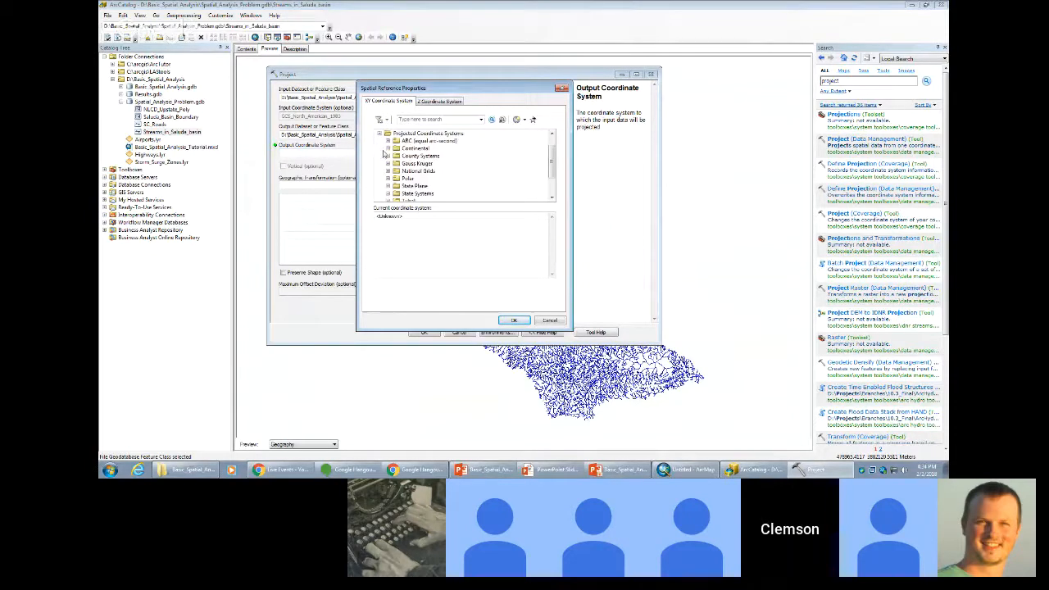
scroll(383, 152, down, 2)
click(389, 179)
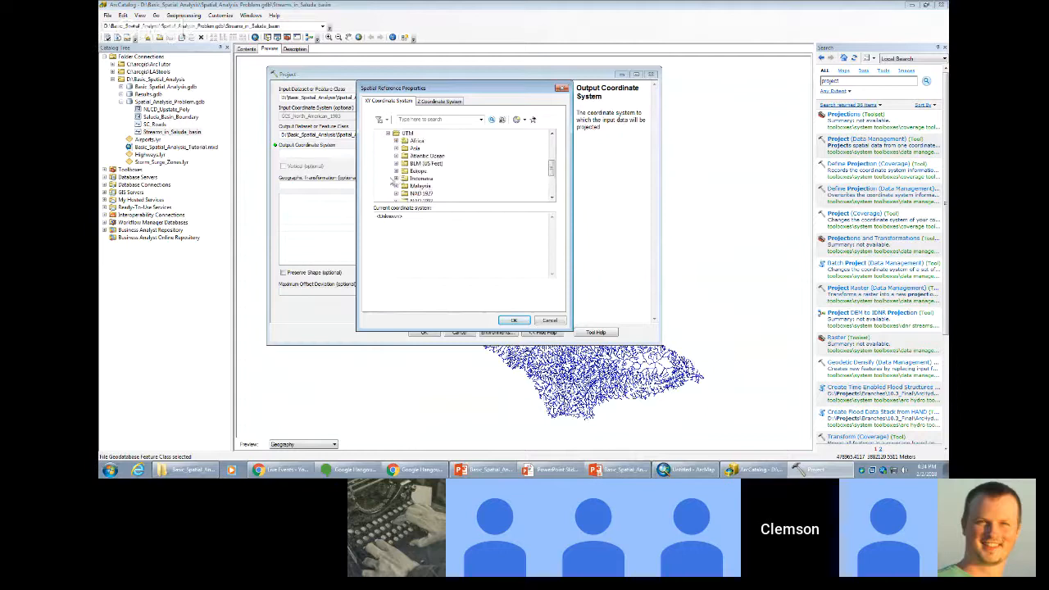
scroll(401, 167, down, 1)
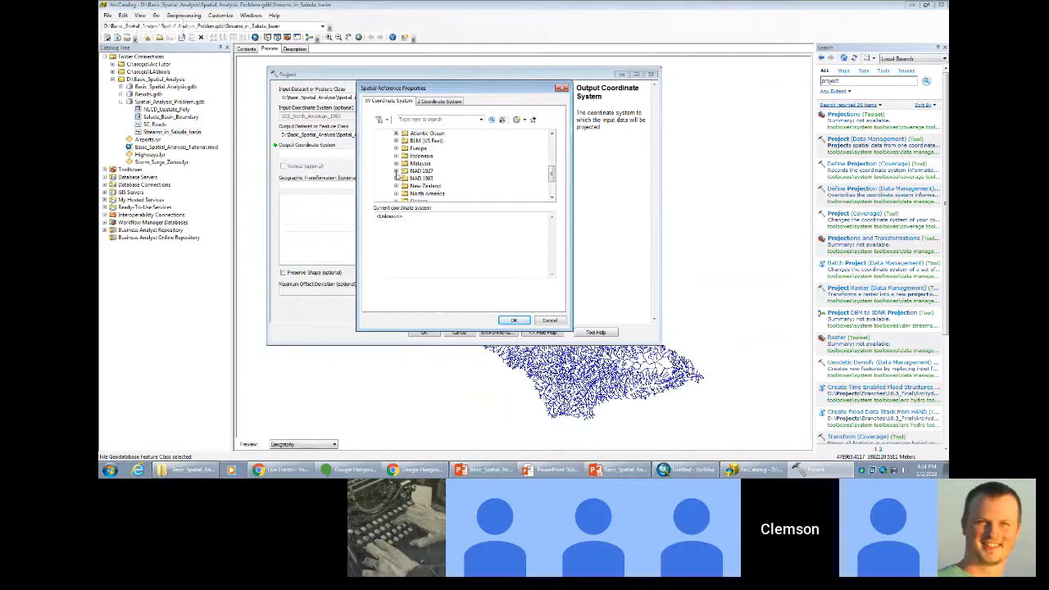
click(396, 177)
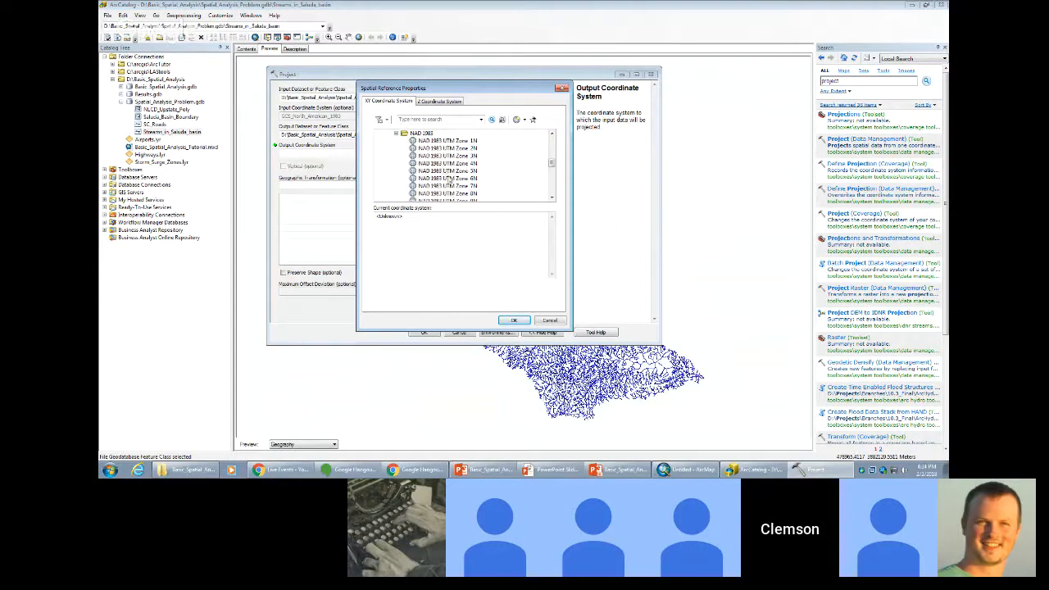
scroll(445, 172, down, 4)
click(448, 172)
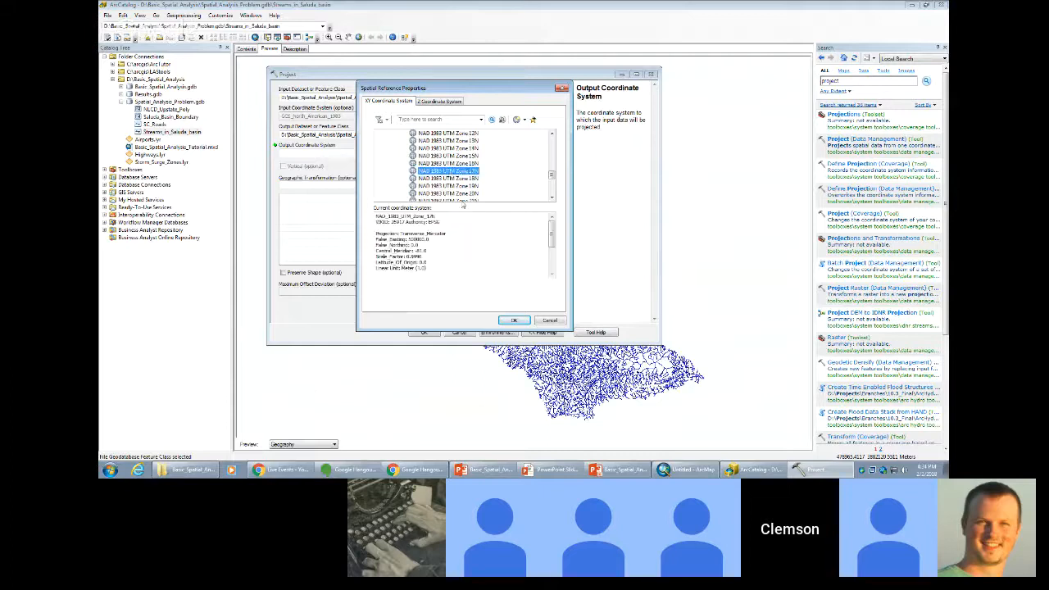
scroll(463, 206, down, 1)
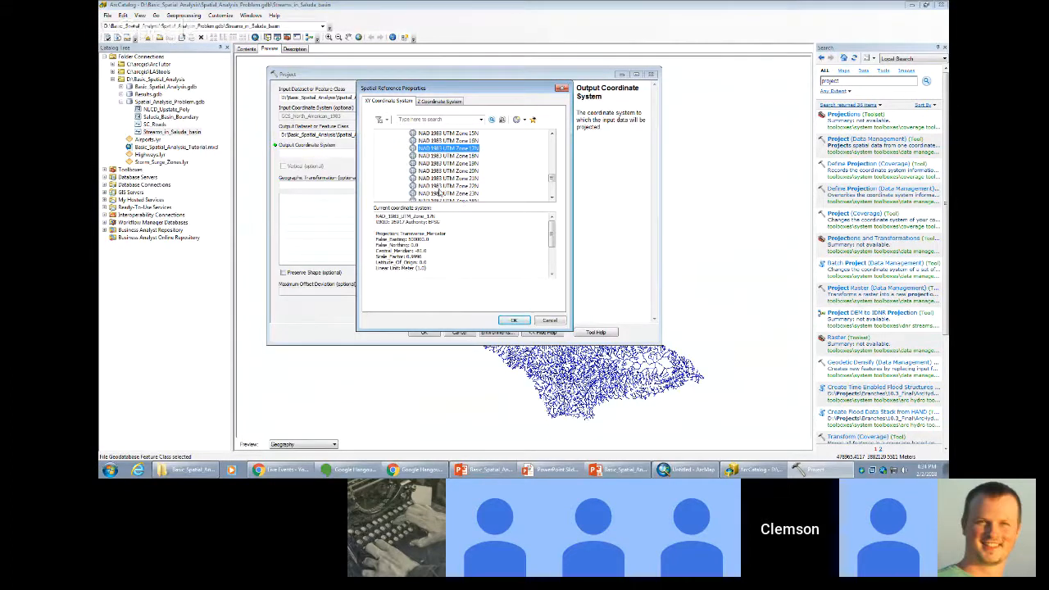
scroll(489, 161, up, 2)
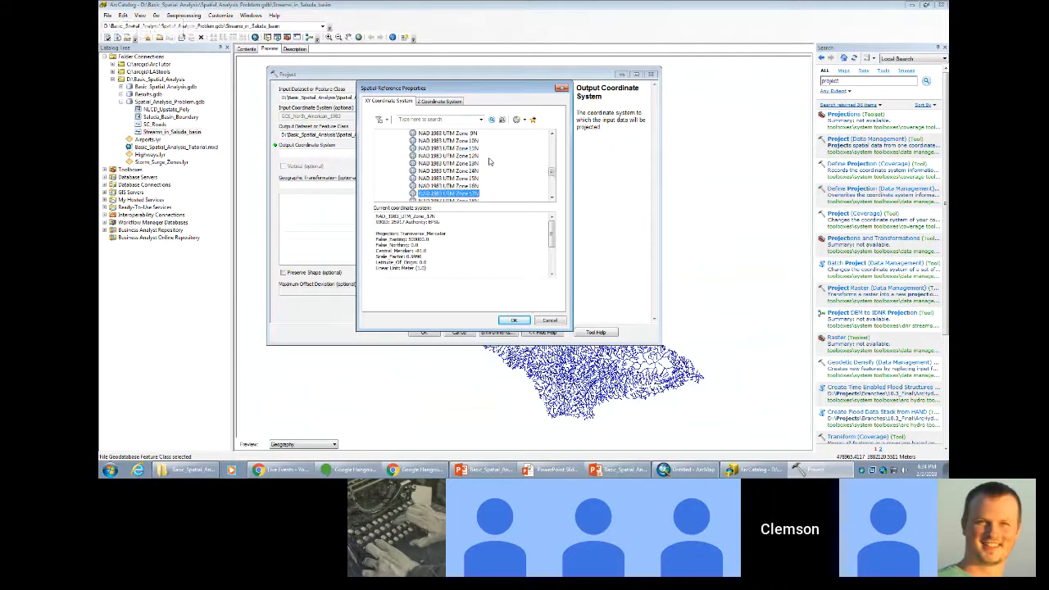
click(514, 321)
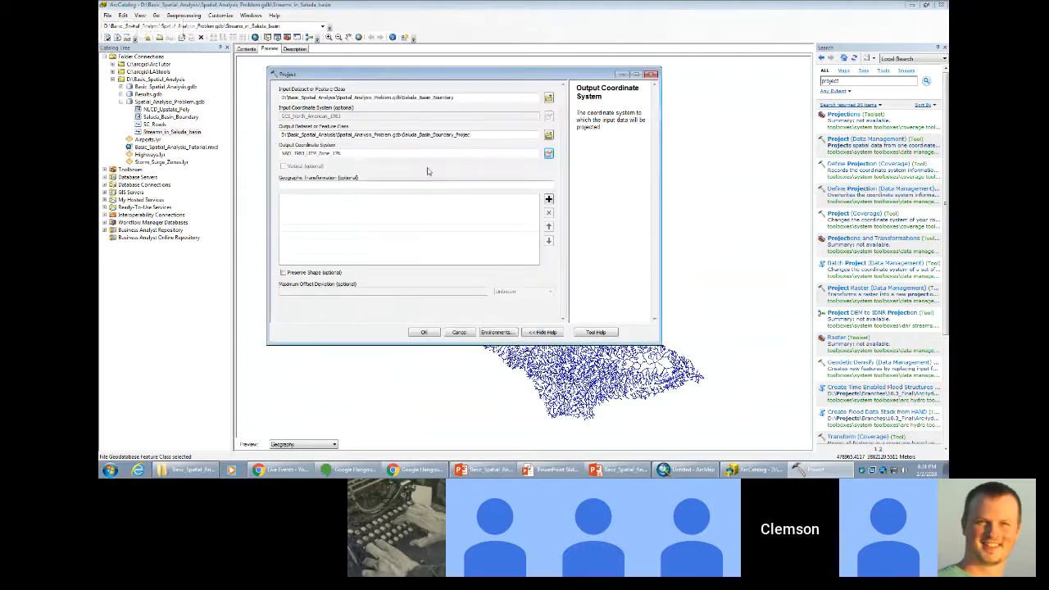
Name the output feature class Saluda_Basin_Boundary_Prj, run the Project tool and close its completion report.
mouse_move(471, 135)
mouse_down()
mouse_move(404, 135)
mouse_move(459, 135)
mouse_up()
text(Pr)
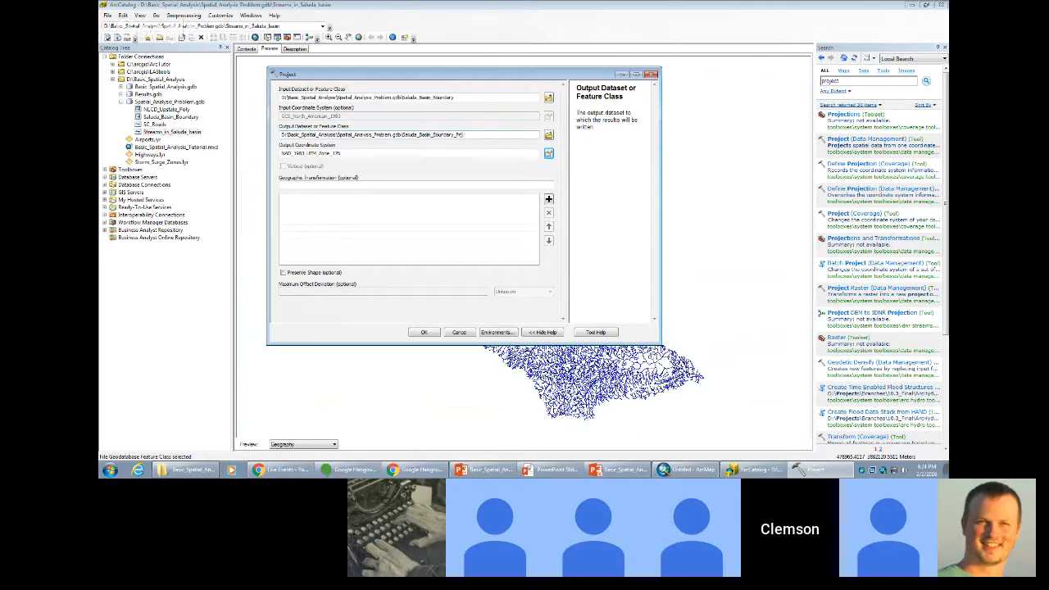
click(424, 332)
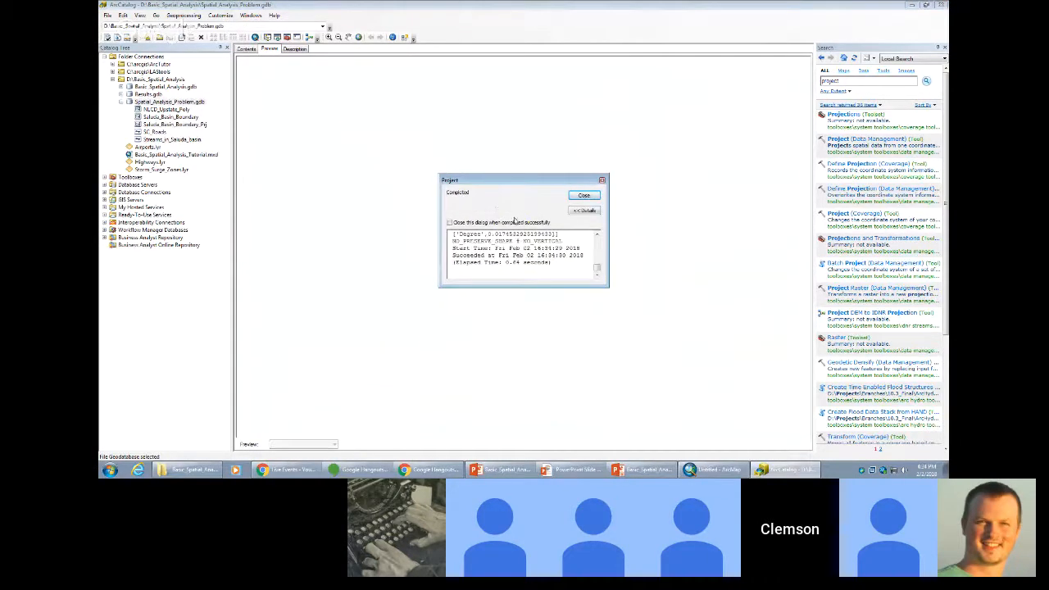
click(580, 195)
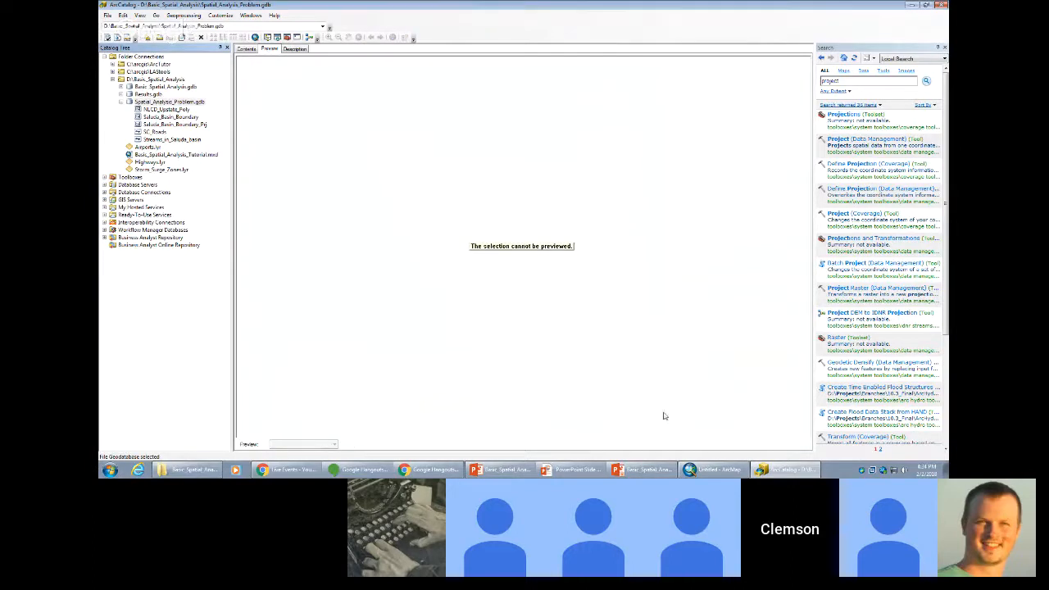
Check the coordinate system of the projected Saluda_Basin_Boundary_Prj feature class in its properties.
mouse_move(710, 472)
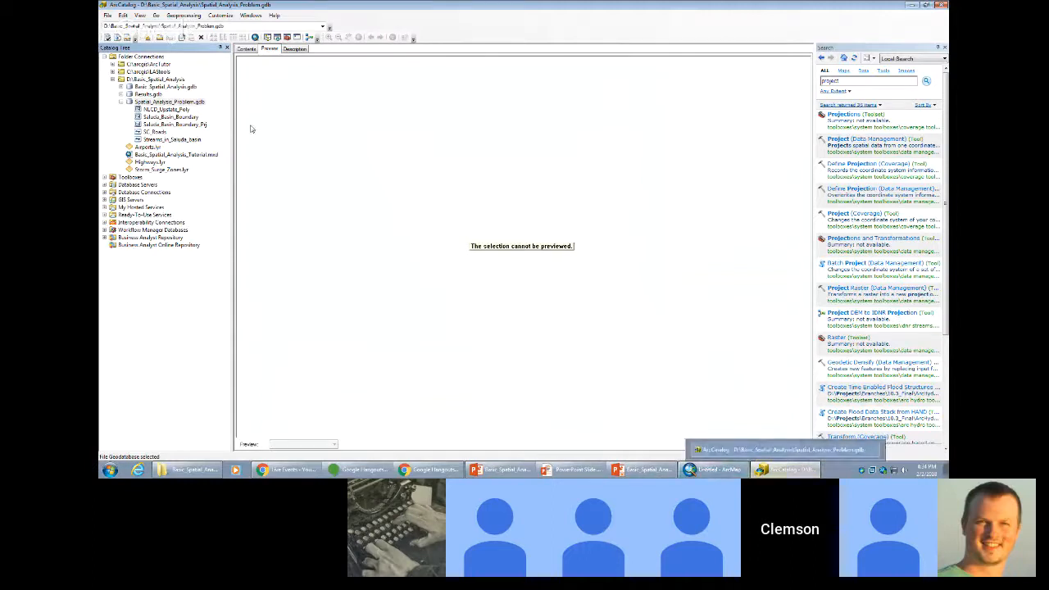
right_click(174, 125)
click(205, 216)
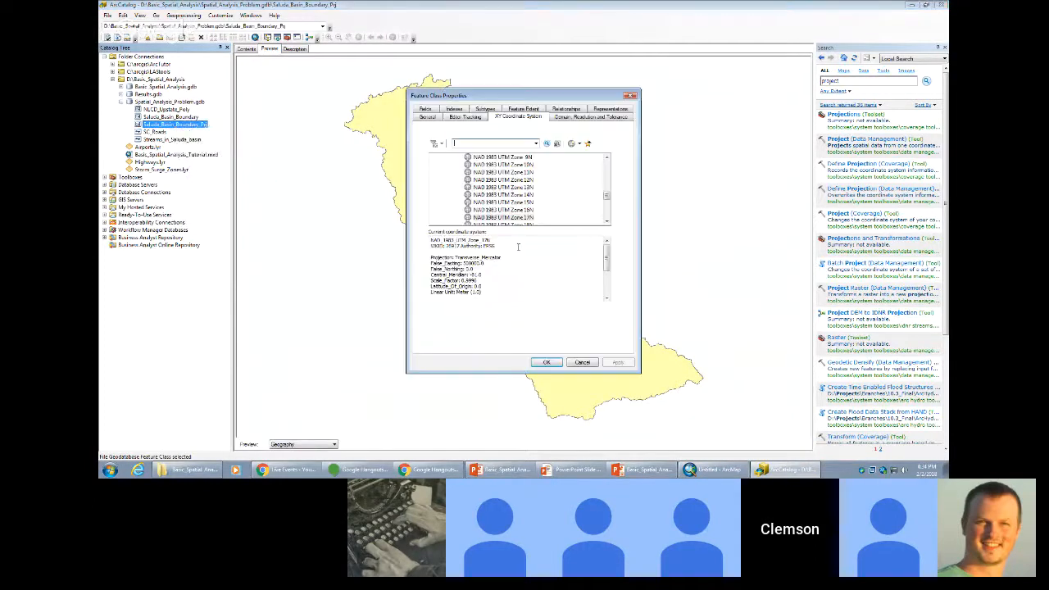
click(546, 362)
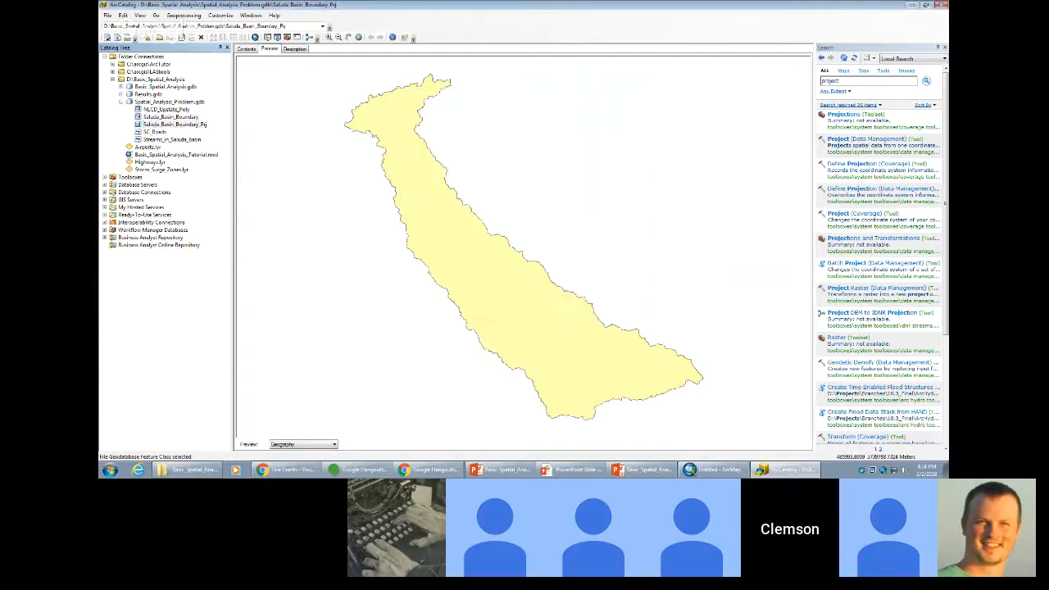
Switch to ArcMap, add the unprojected Saluda_Basin_Boundary to the map and remove it again.
click(714, 469)
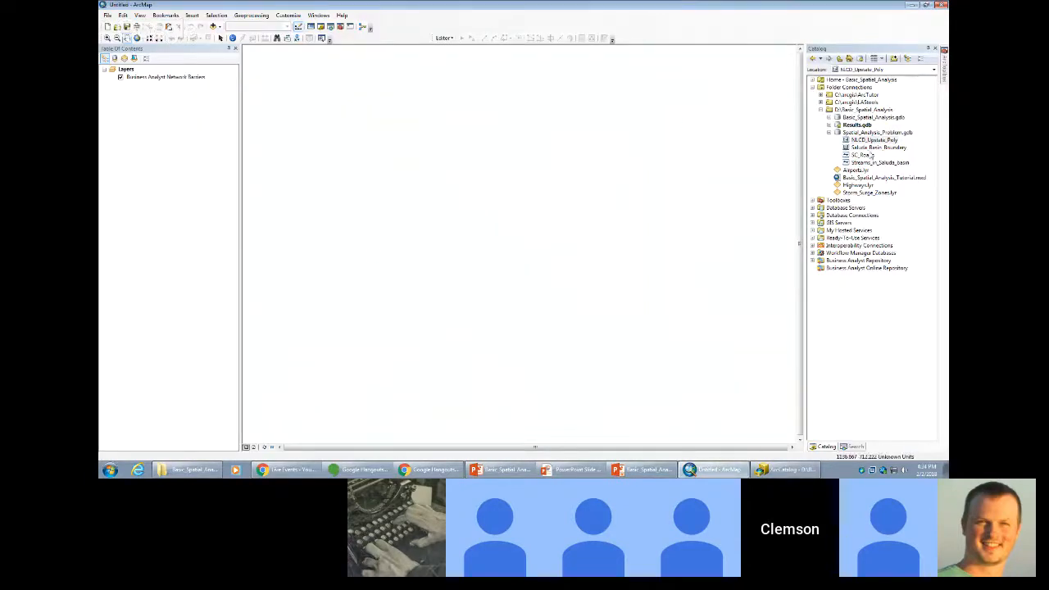
drag(875, 148, 726, 153)
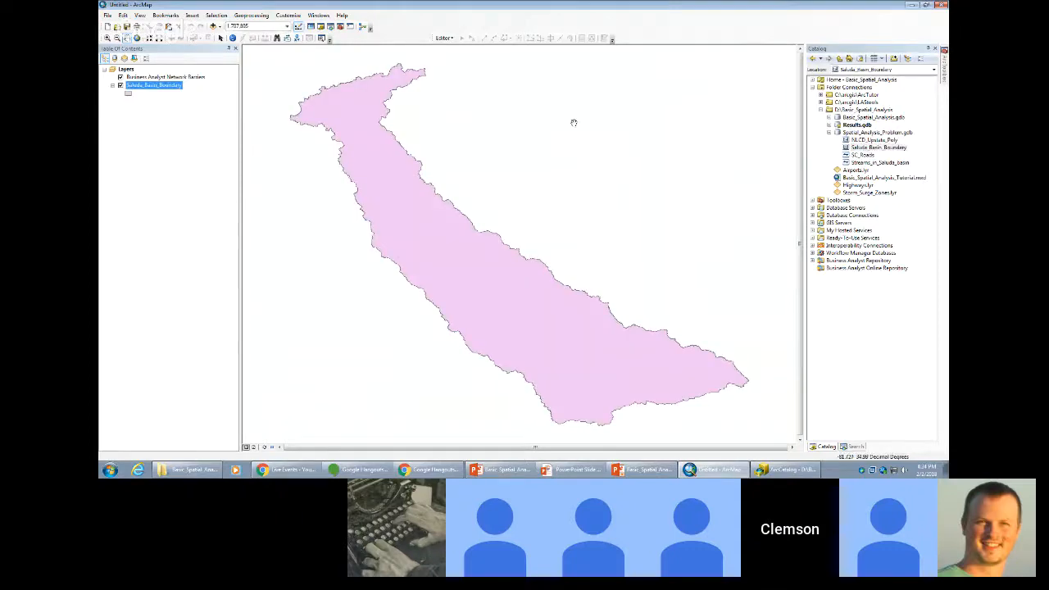
right_click(158, 86)
click(177, 100)
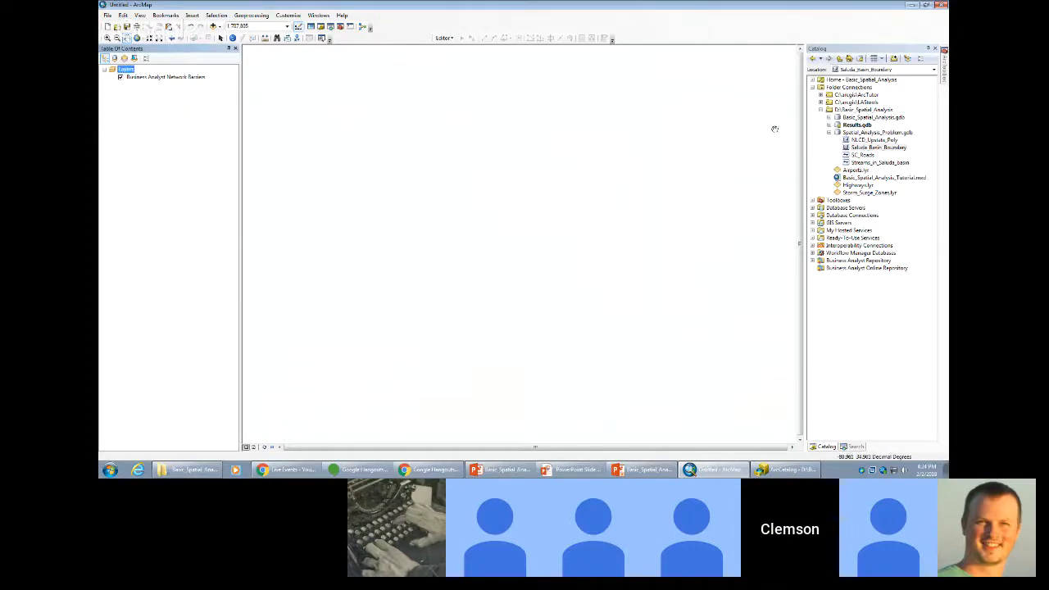
Start a new blank map without saving the untitled one, dismissing the Business Analyst component notices.
click(108, 26)
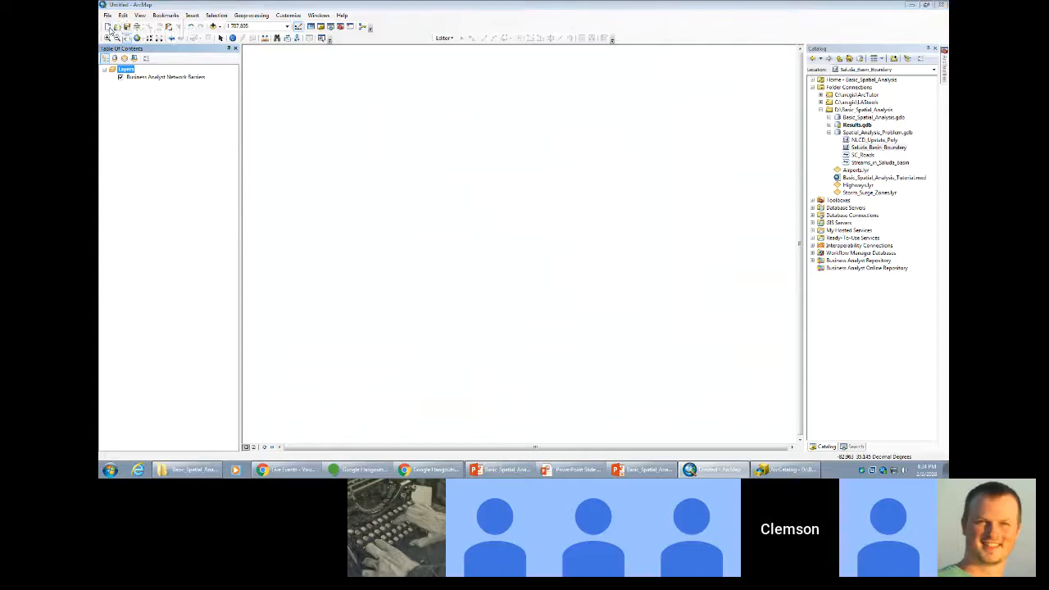
click(640, 332)
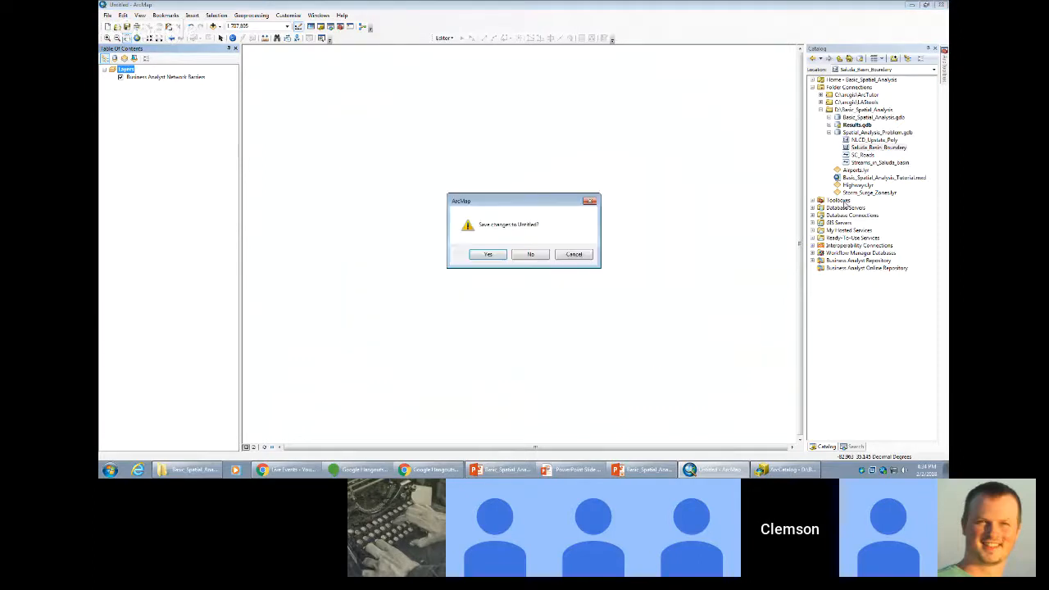
click(534, 257)
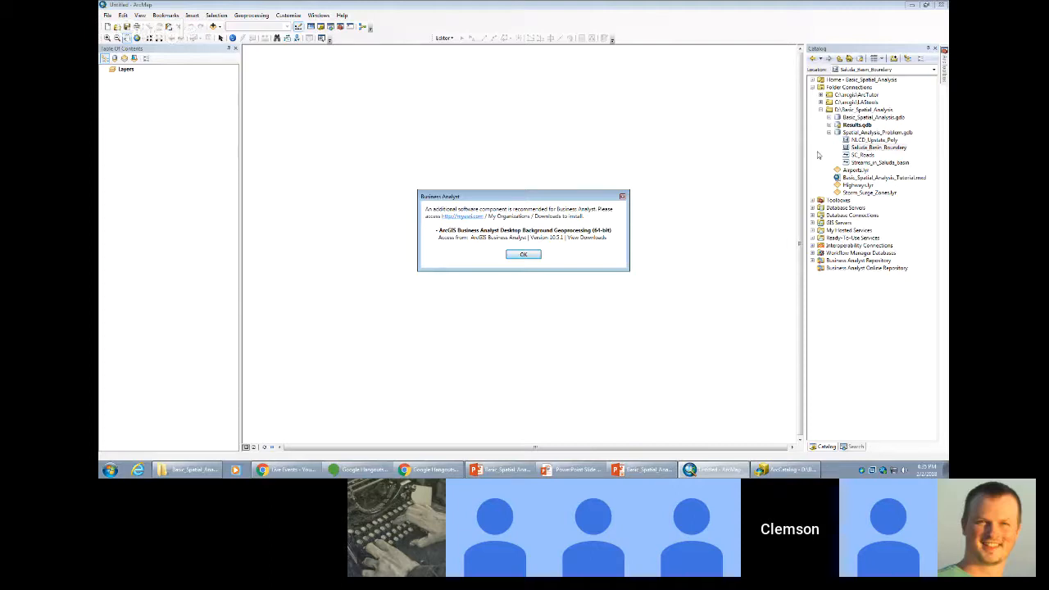
click(516, 253)
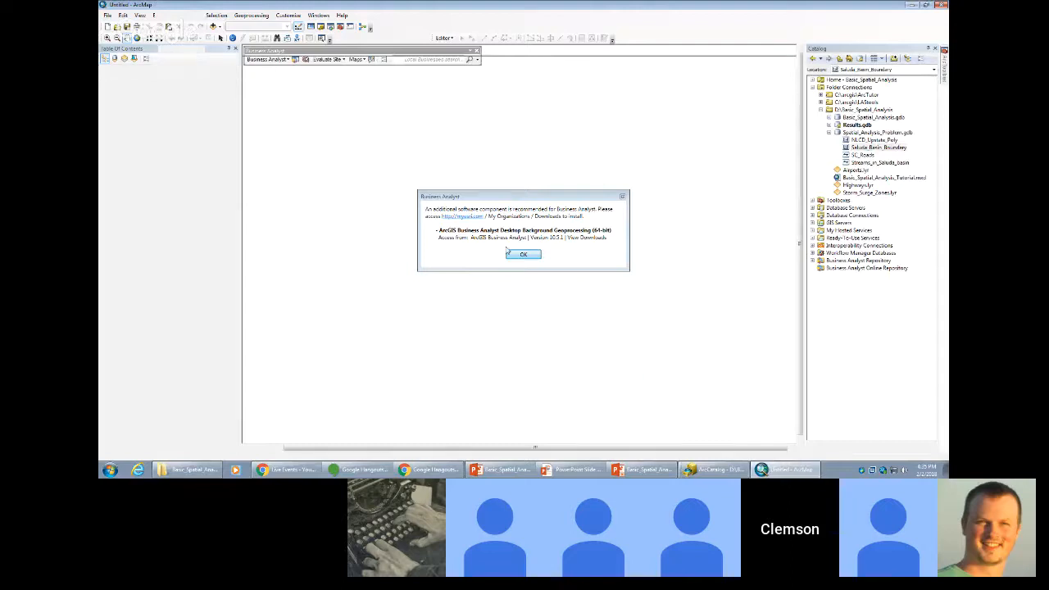
click(525, 255)
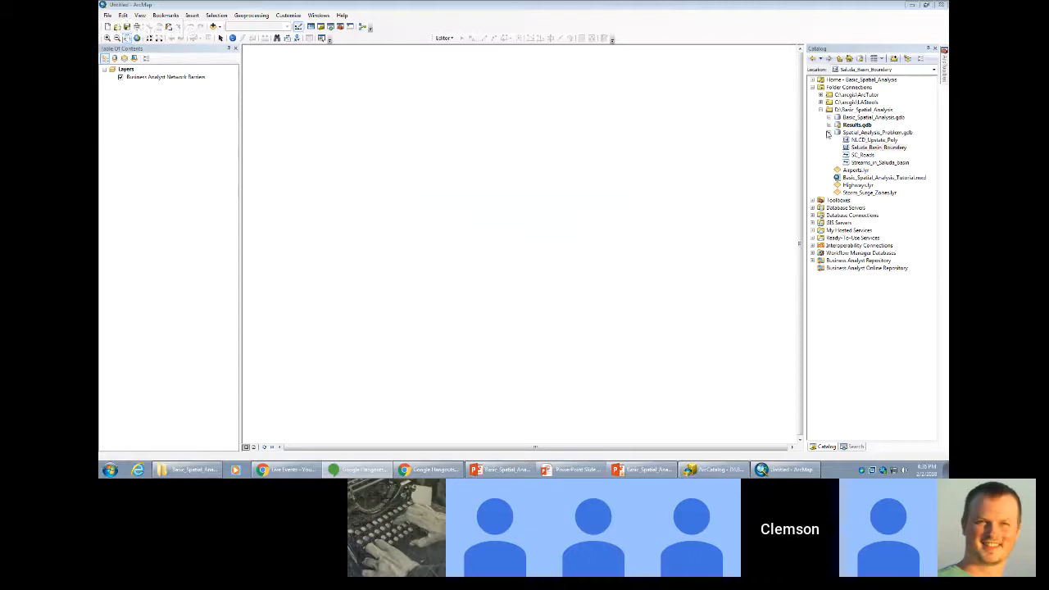
Add the projected Saluda_Basin_Boundary_Prj feature class from ArcCatalog to the blank ArcMap map and return to ArcMap.
mouse_move(718, 474)
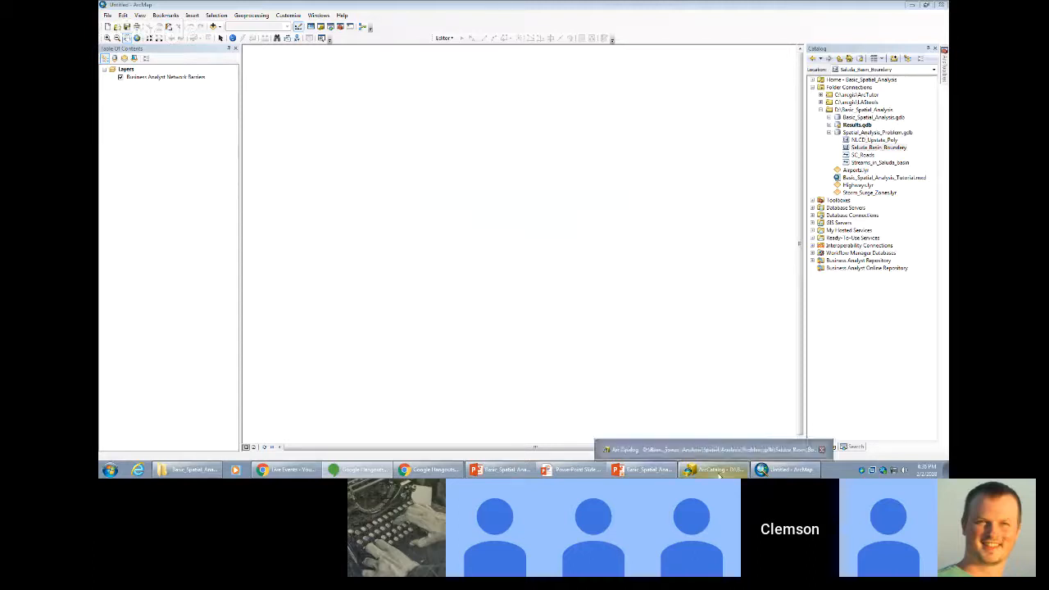
click(718, 473)
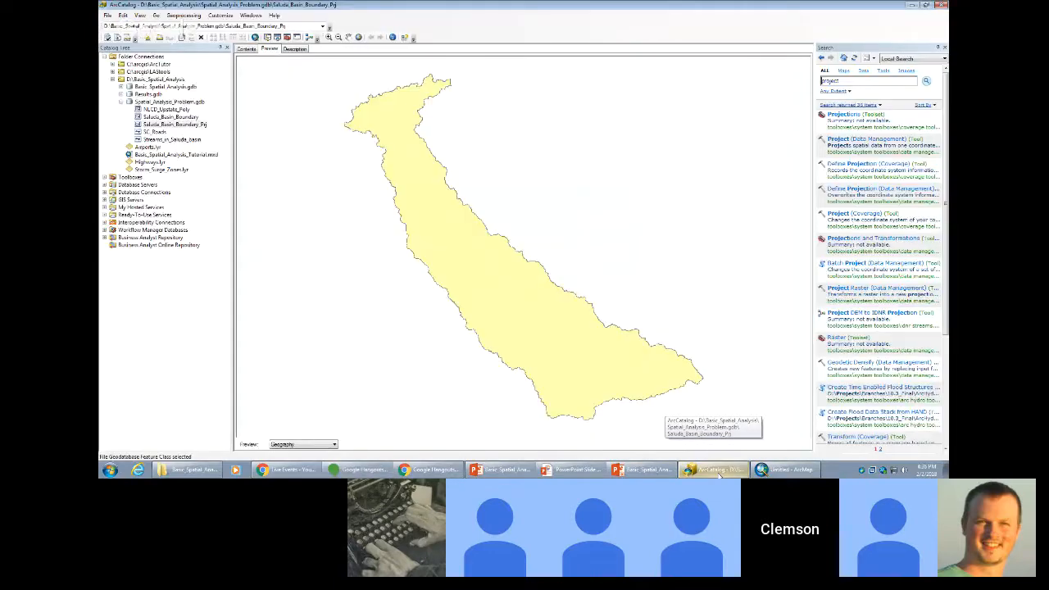
drag(721, 5, 740, 63)
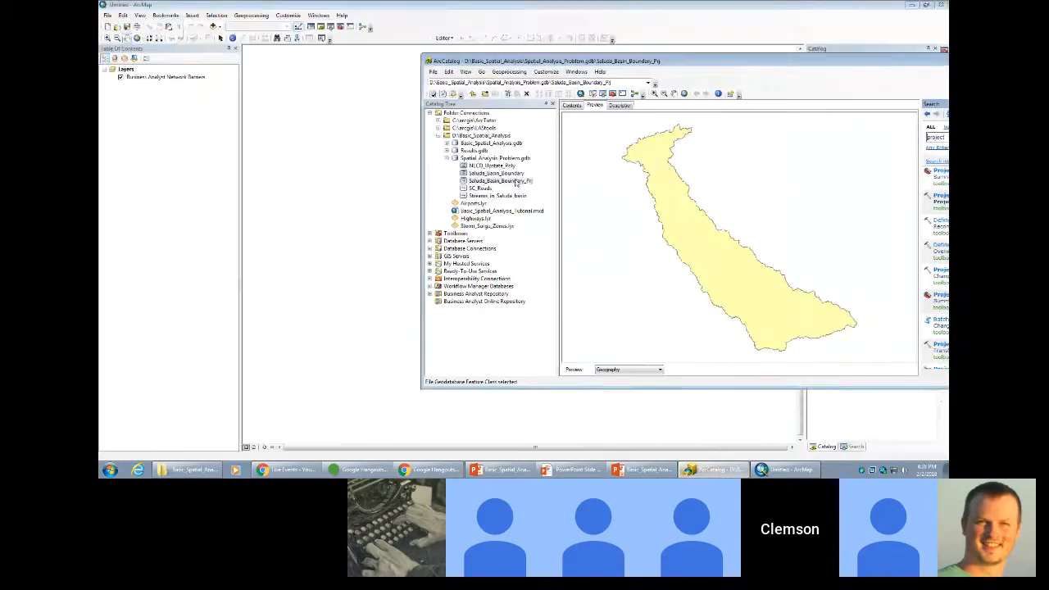
drag(510, 181, 387, 191)
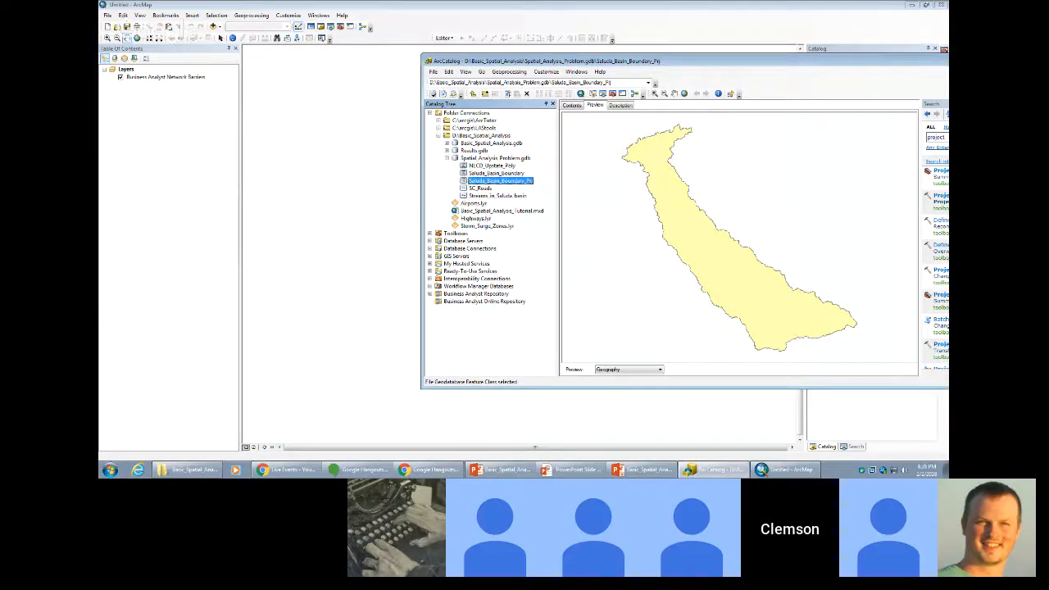
drag(499, 180, 240, 259)
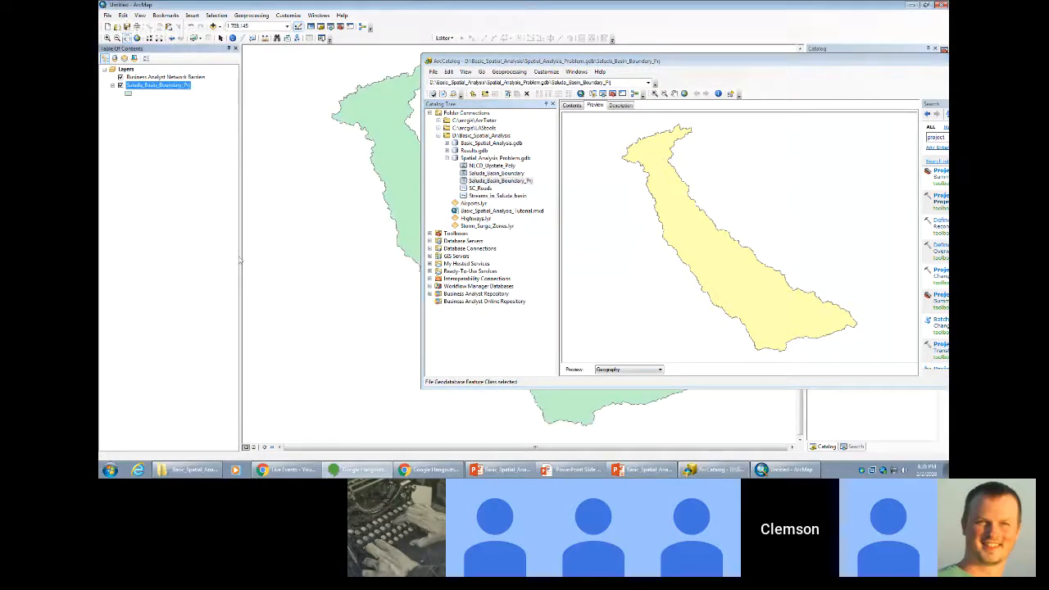
drag(919, 62, 828, 85)
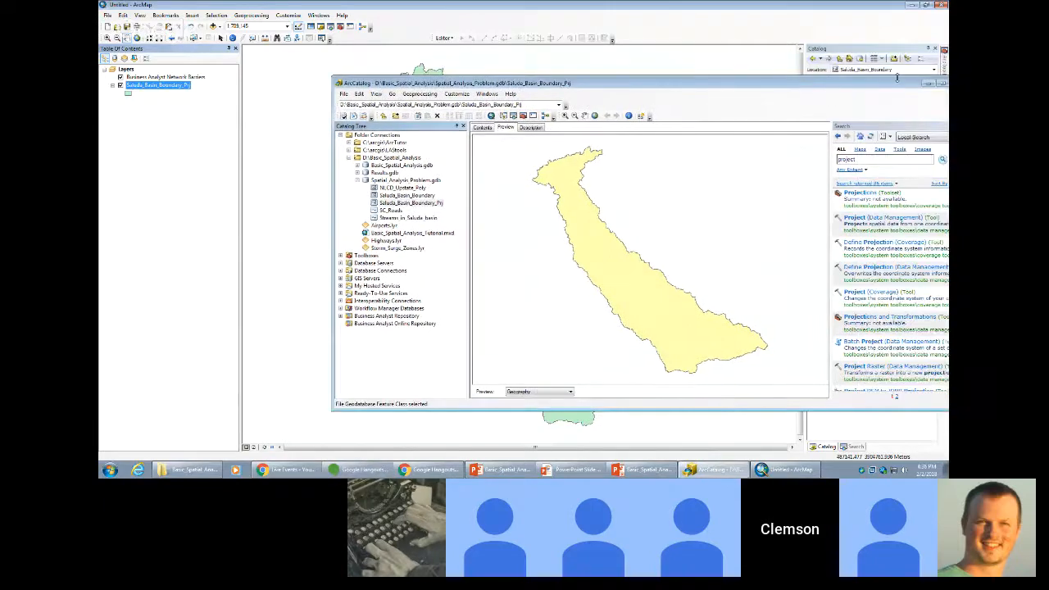
click(897, 78)
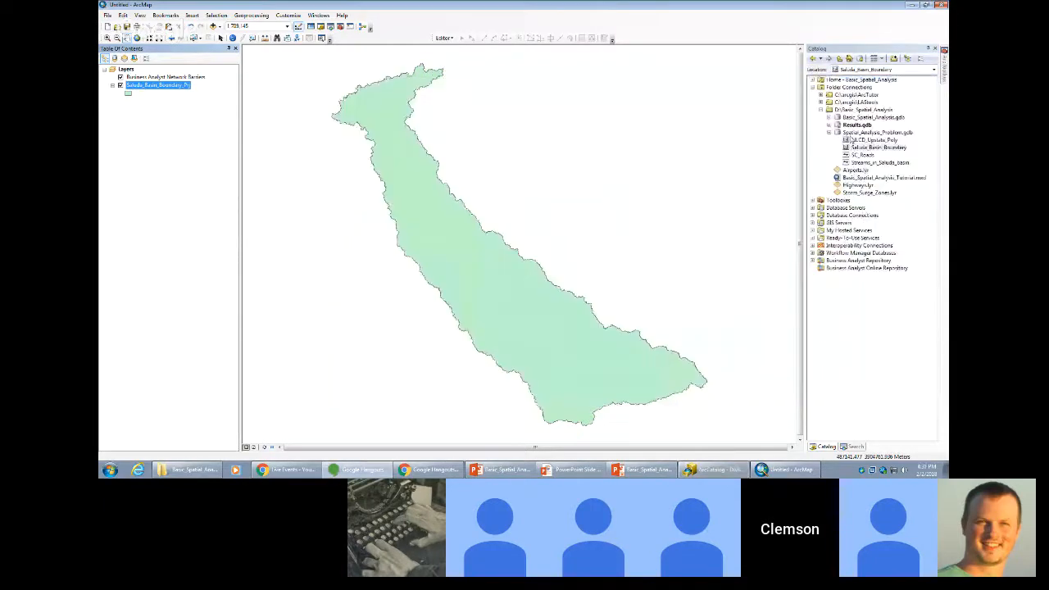
Refresh Spatial_Analysis_Problem.gdb, add Streams_in_Saluda_basin and NLCD_Upstate_Poly to the map, and pause drawing.
right_click(851, 133)
click(871, 178)
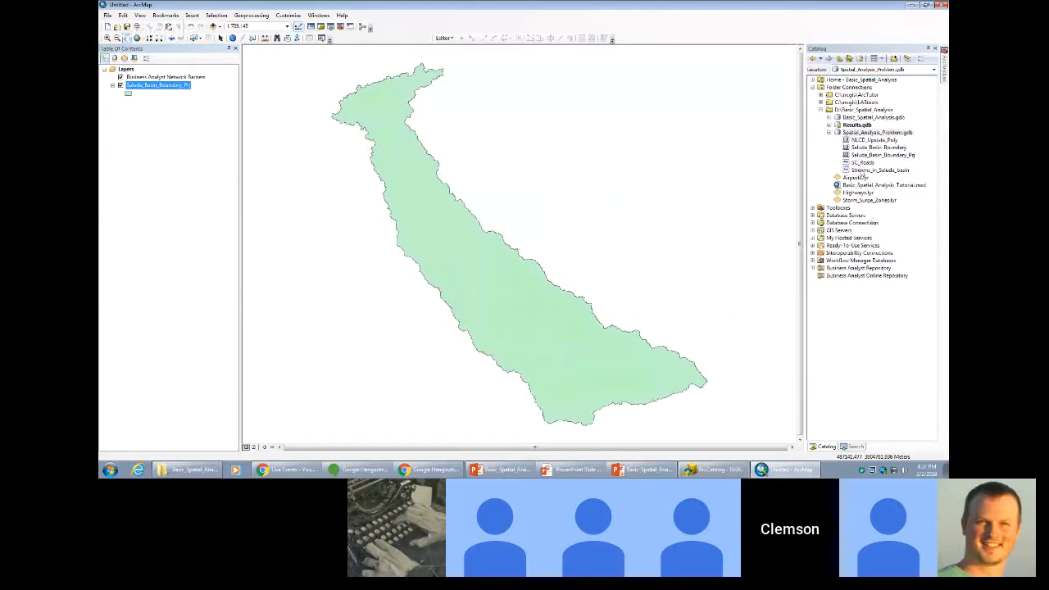
drag(864, 170, 775, 170)
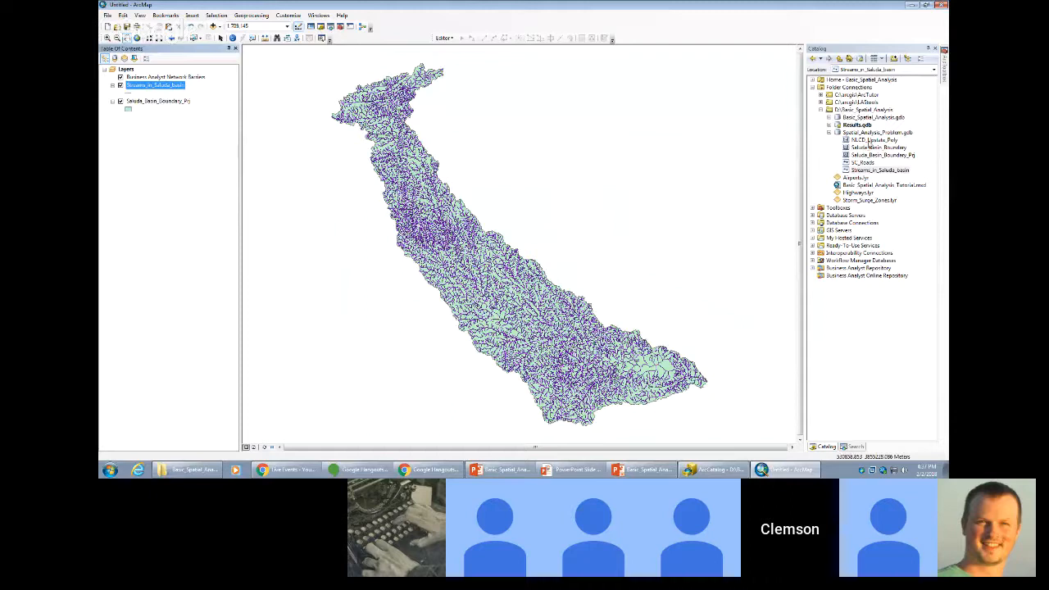
drag(857, 140, 779, 139)
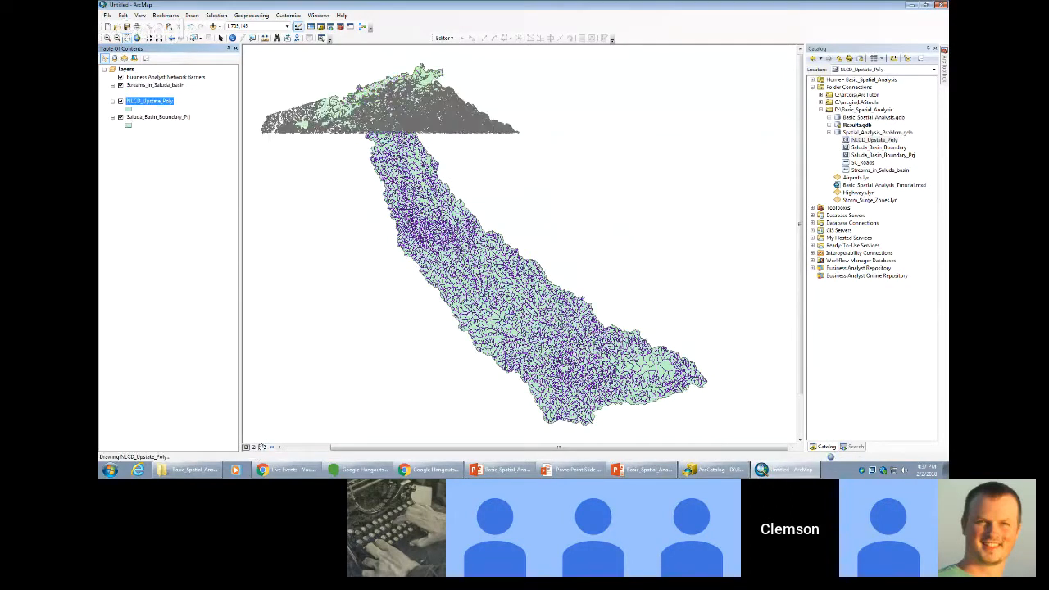
click(273, 447)
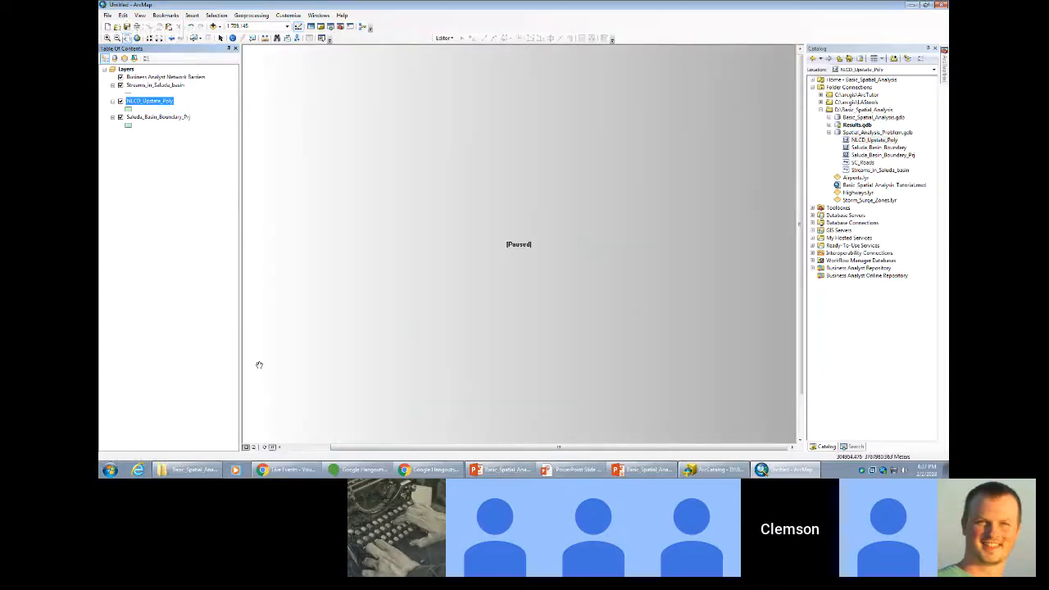
Clip NLCD_Upstate_Poly with Saluda_Basin_Boundary_Prj, output to NLCD_Upstate_Poly_Clip in Results.gdb, and close the completion report.
click(250, 14)
click(254, 34)
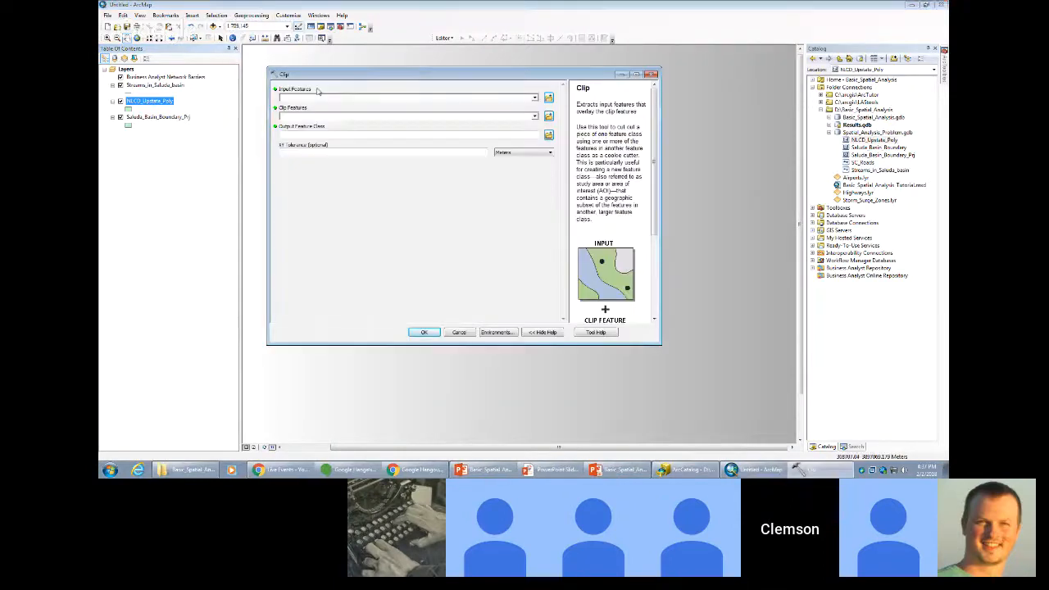
click(534, 98)
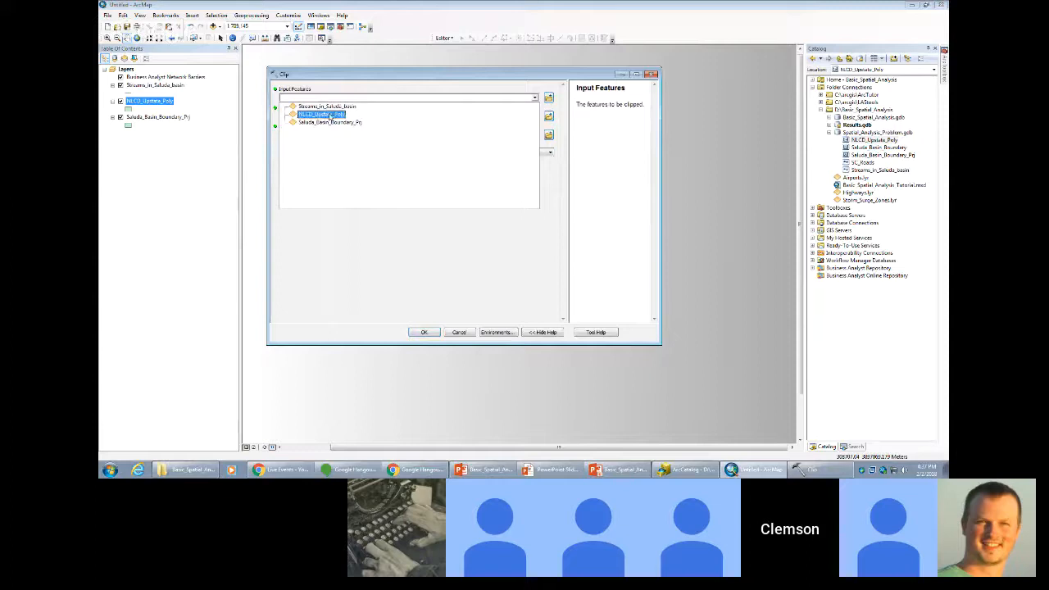
click(330, 115)
click(534, 115)
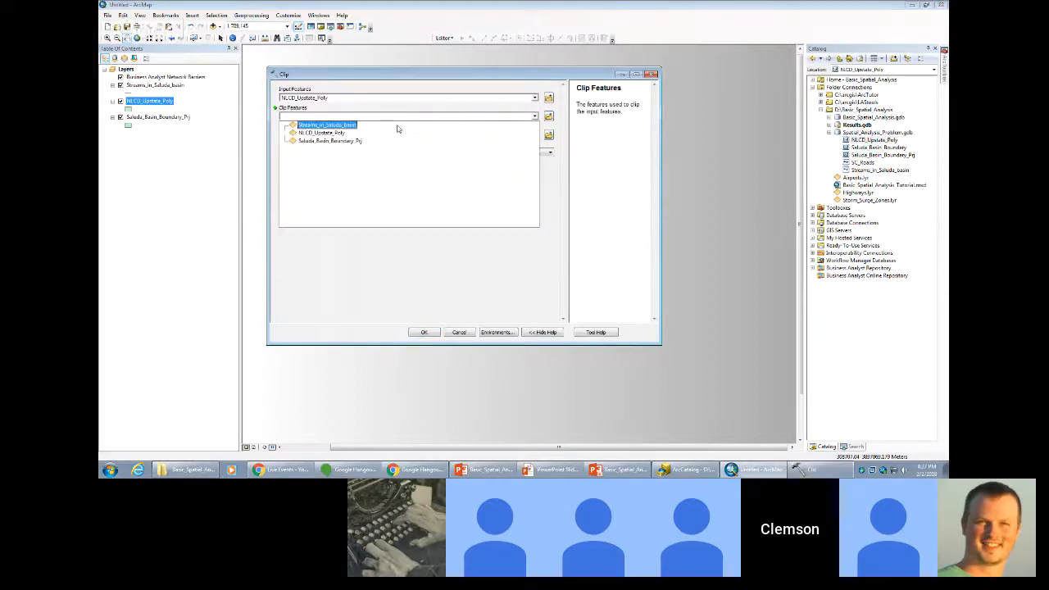
click(351, 140)
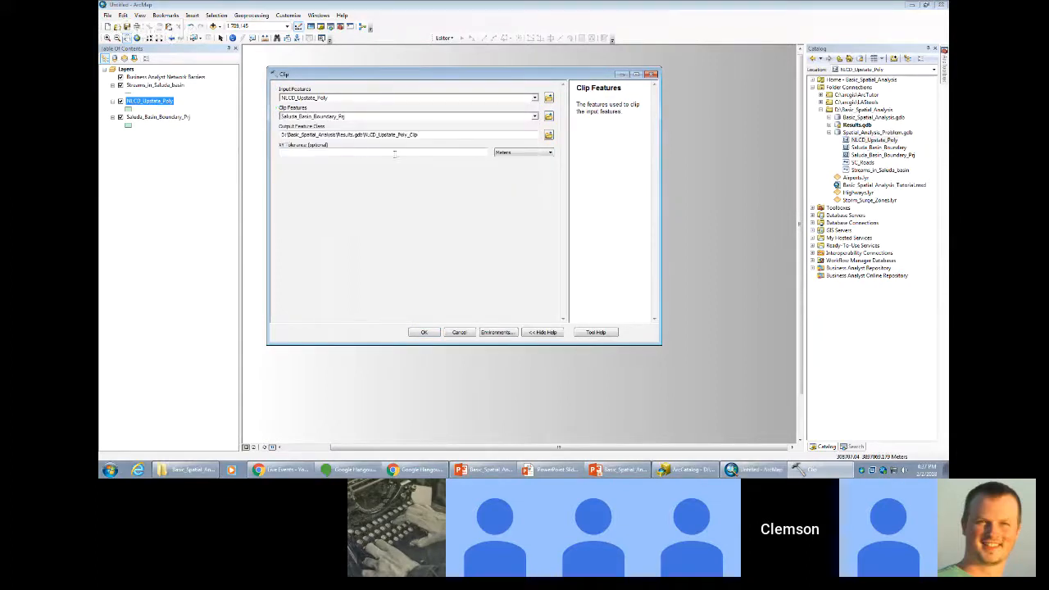
click(424, 333)
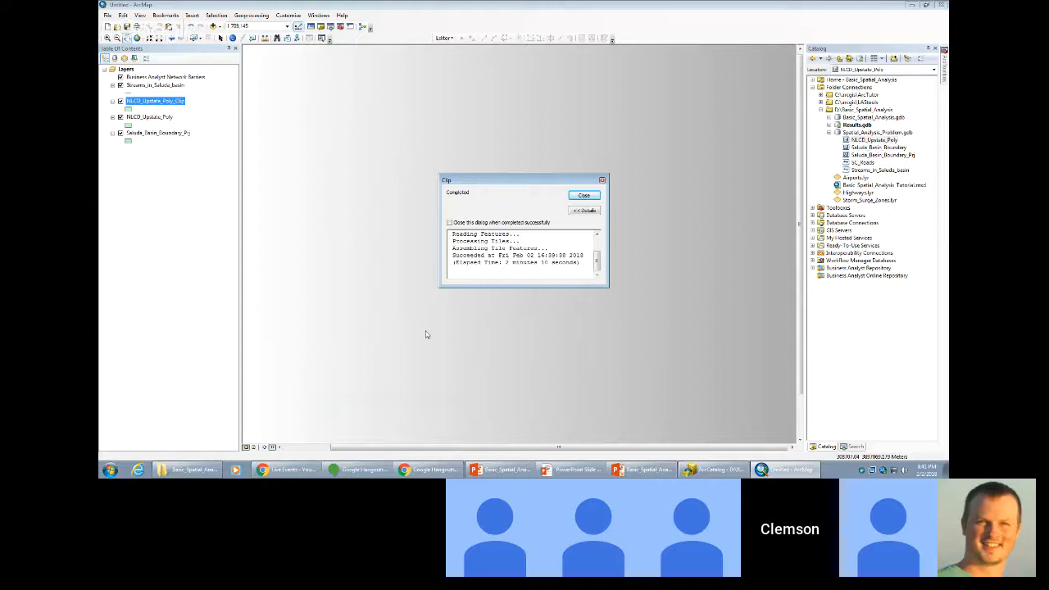
click(577, 198)
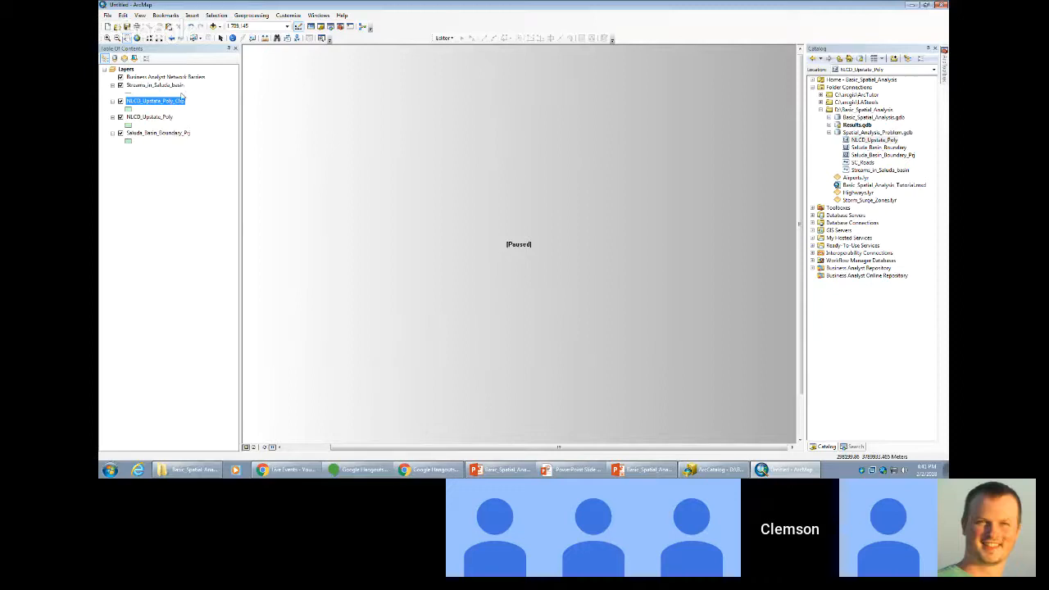
Hide the NLCD_Upstate_Poly layer and select the NLCD_Upstate_Poly_Clip features by attribute where Land_Cover = 'Evergreen Forest'.
click(121, 118)
click(216, 15)
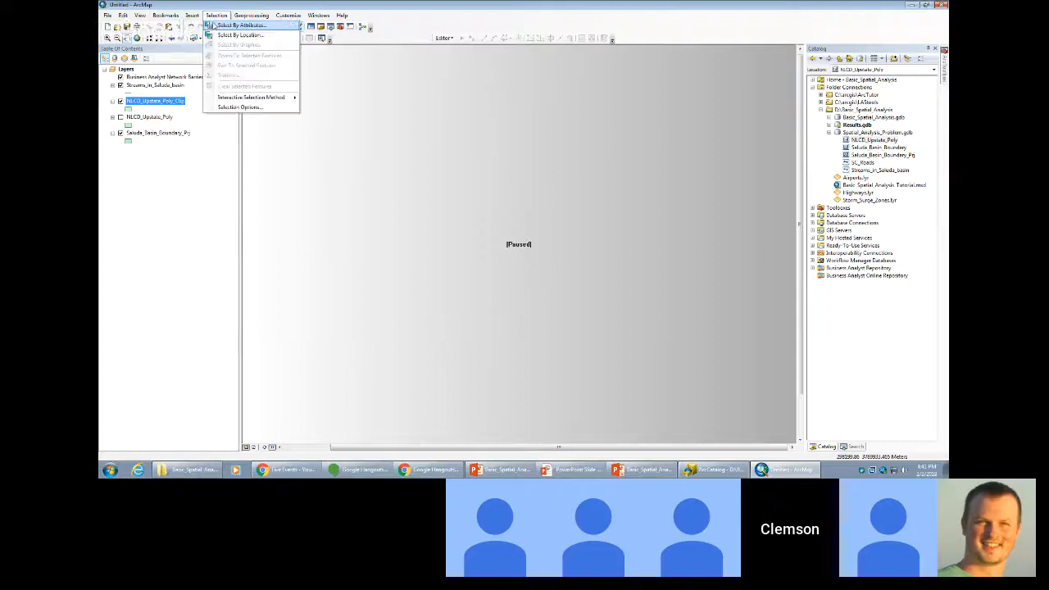
click(237, 25)
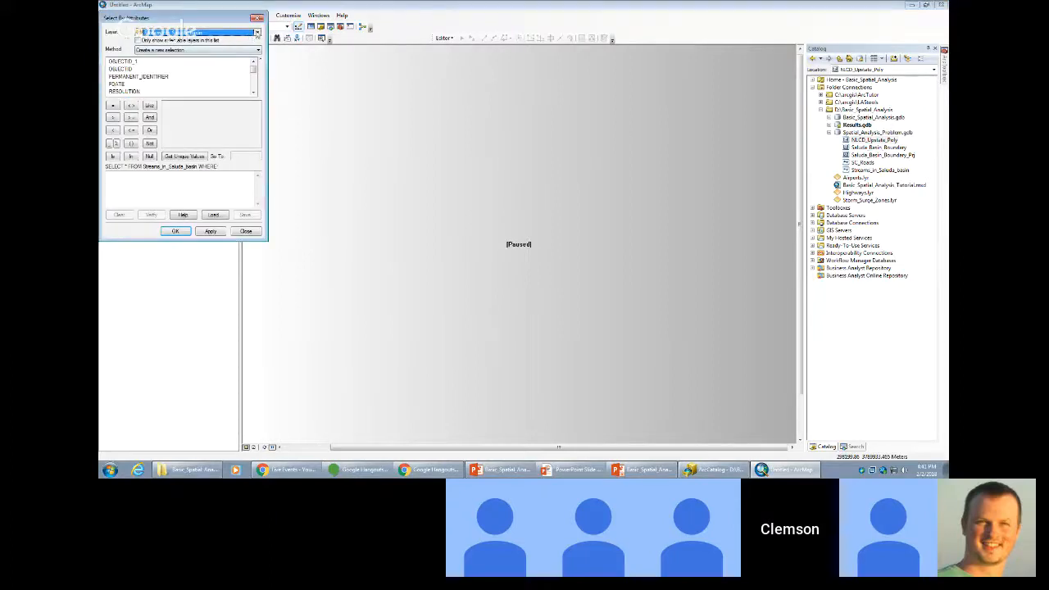
click(257, 33)
click(205, 47)
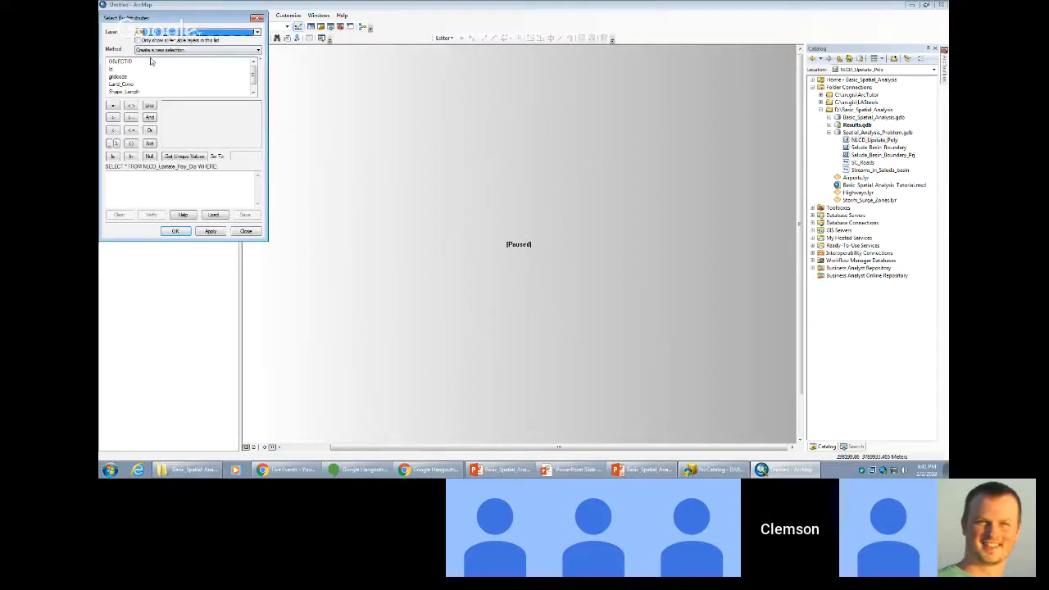
double_click(121, 84)
click(113, 105)
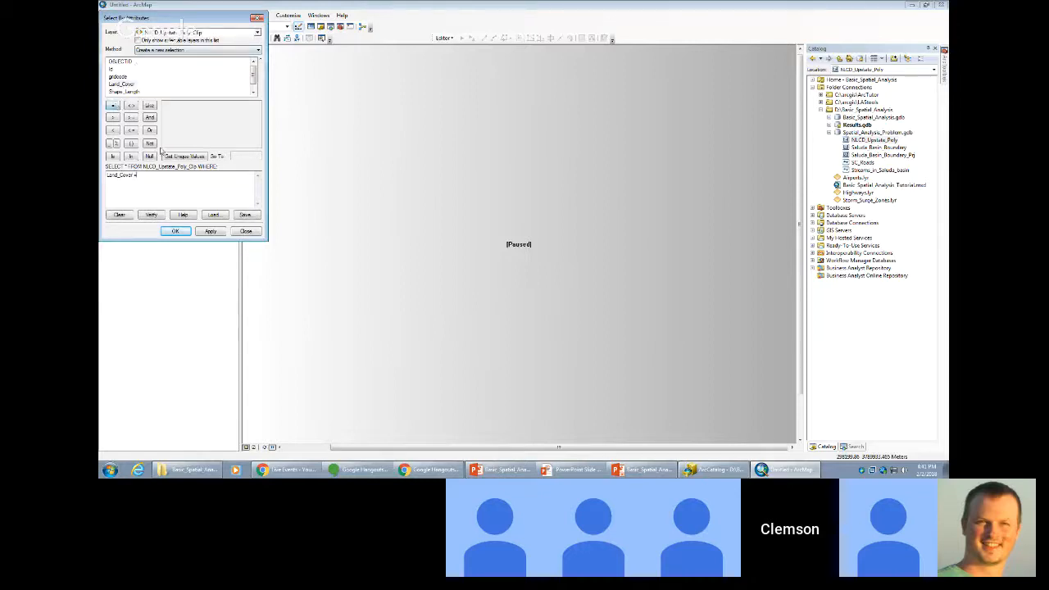
click(172, 157)
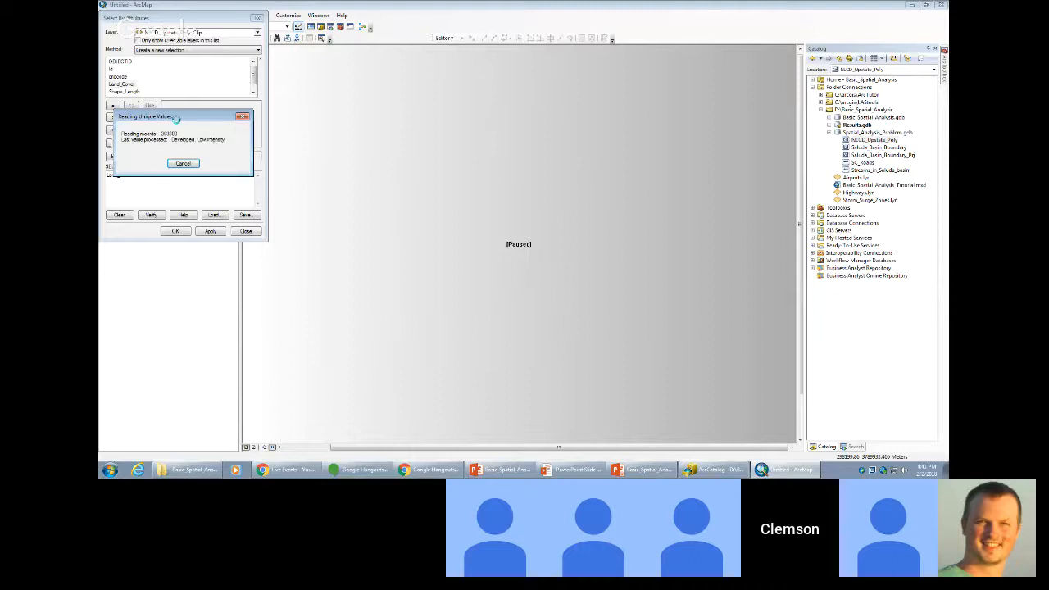
click(185, 120)
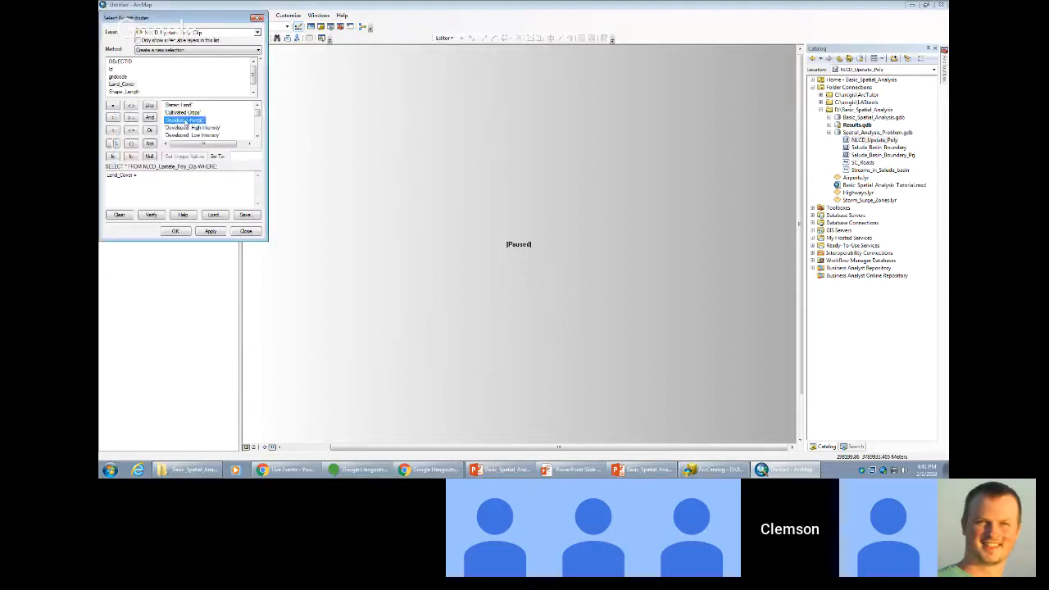
scroll(186, 120, down, 2)
double_click(184, 127)
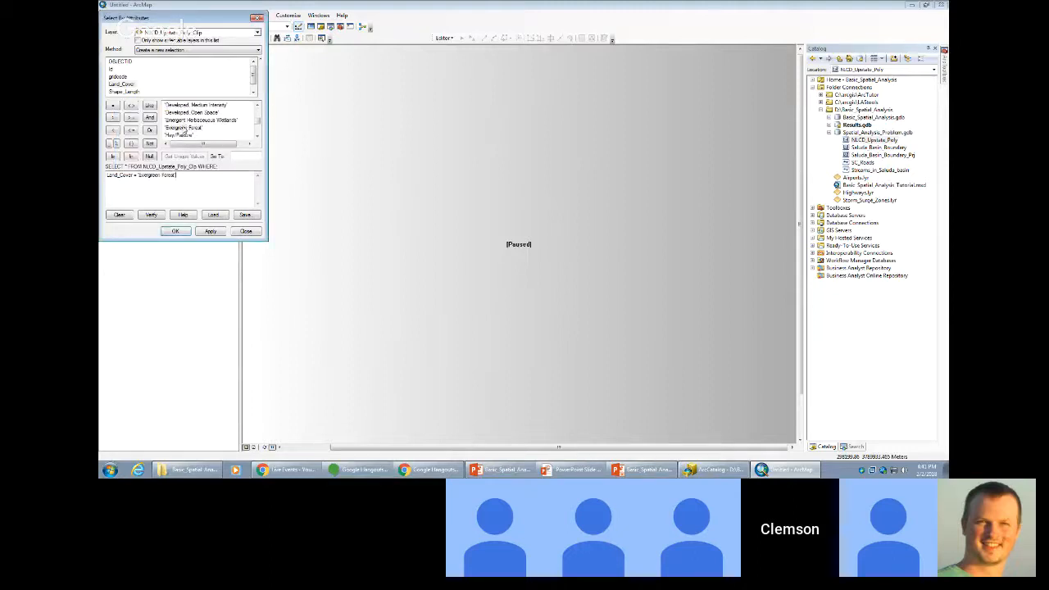
click(176, 231)
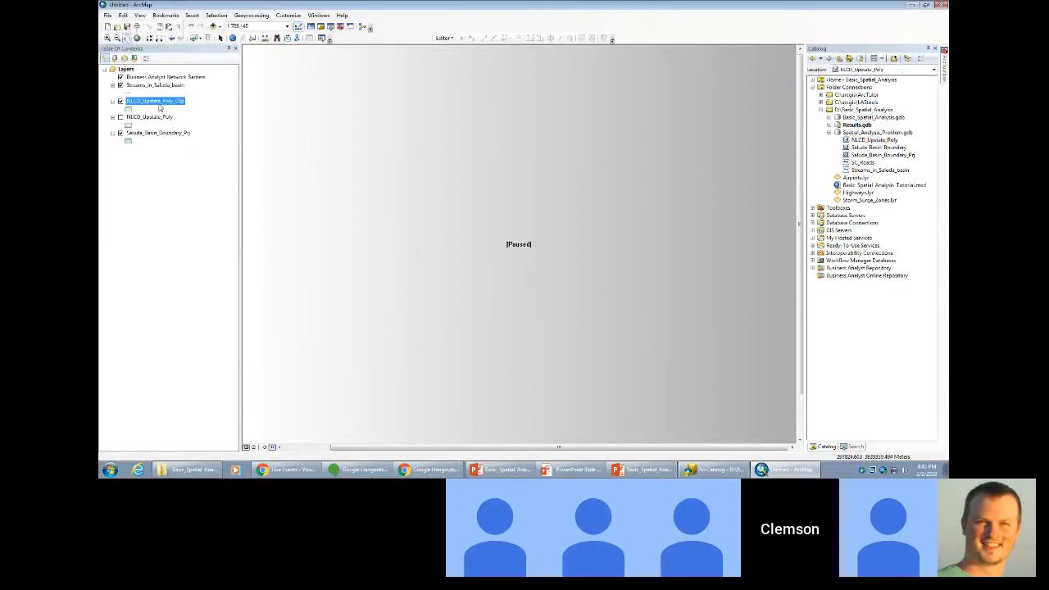
Export the selected NLCD_Upstate_Poly_Clip features to Results.gdb as Evergreen_Forest and add the exported data to the map.
right_click(154, 105)
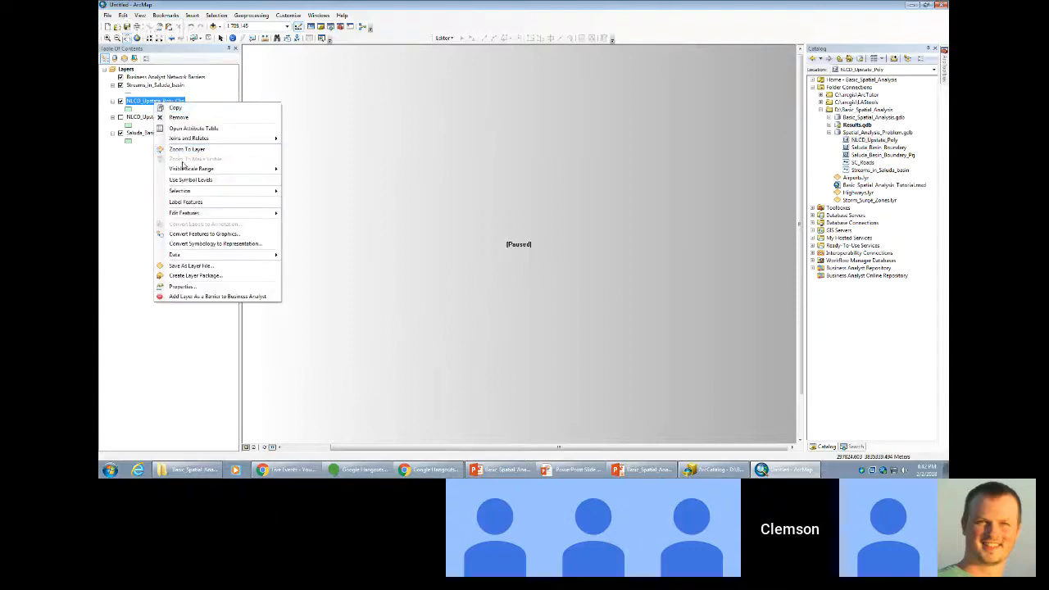
mouse_move(214, 255)
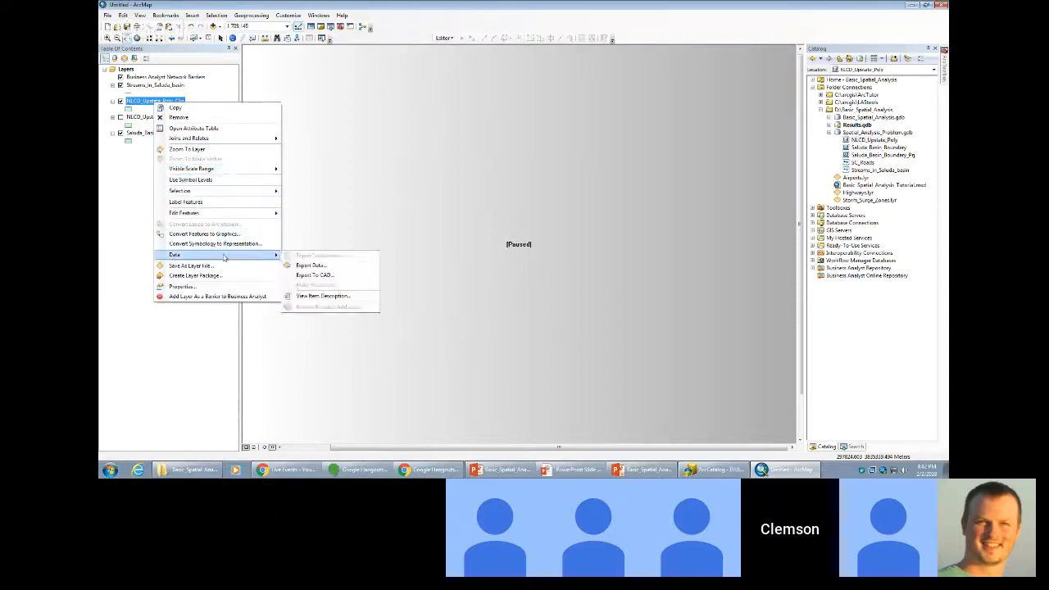
click(306, 262)
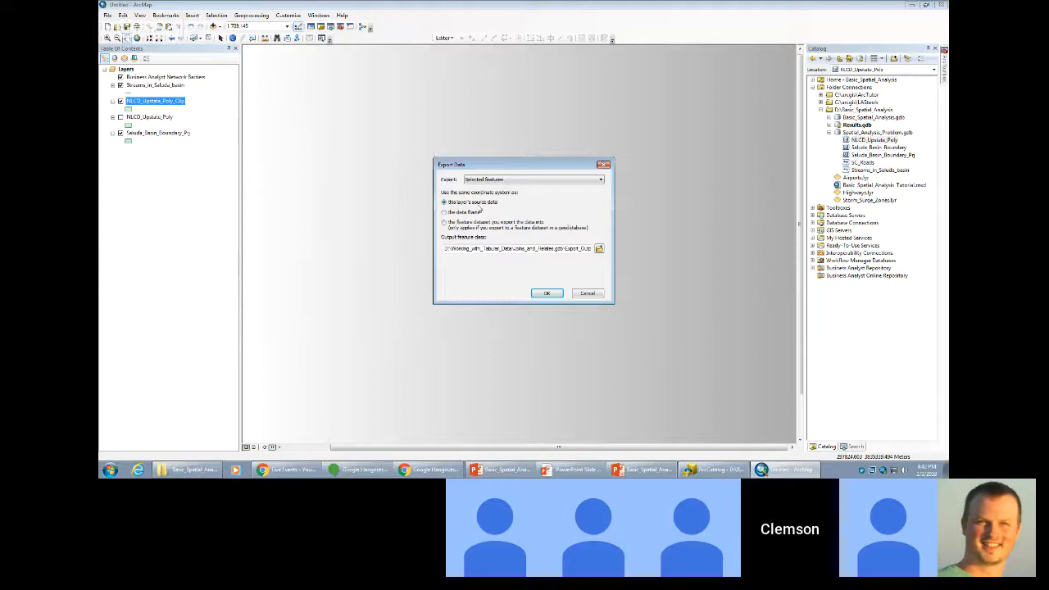
click(598, 248)
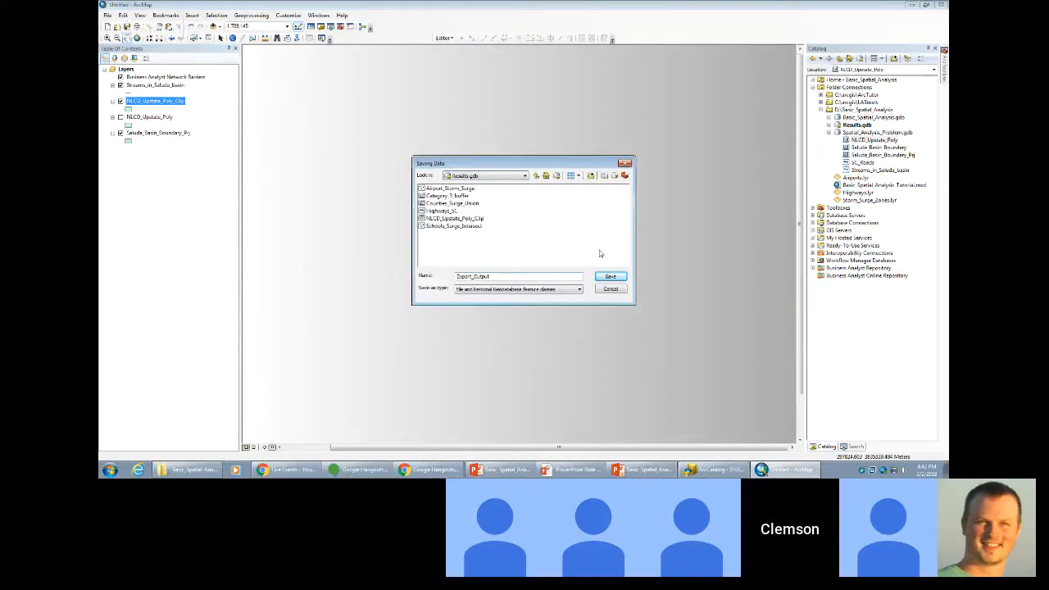
double_click(509, 276)
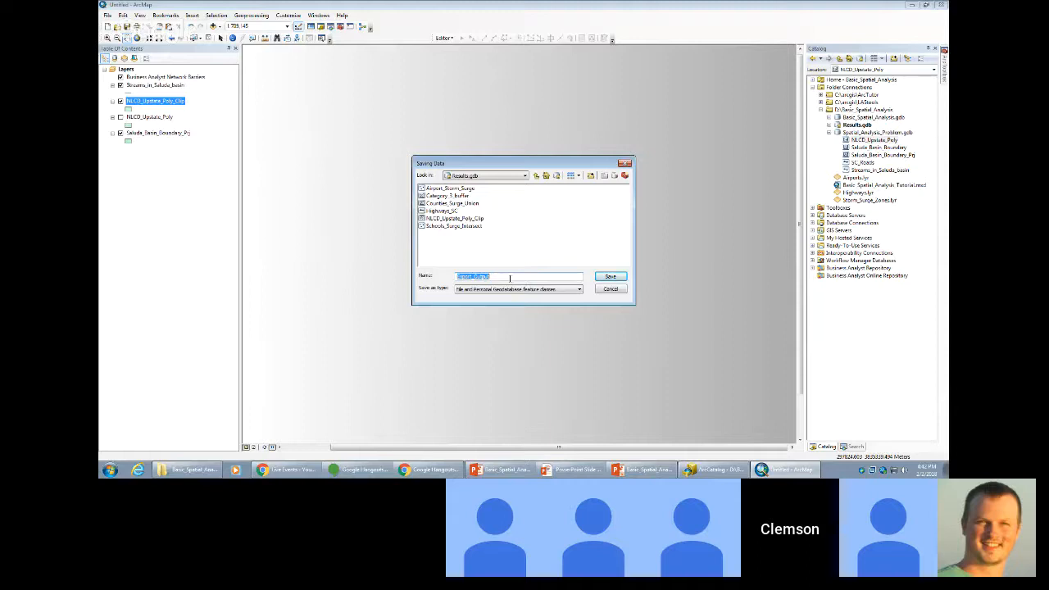
text(Evergreen_Forest)
click(617, 277)
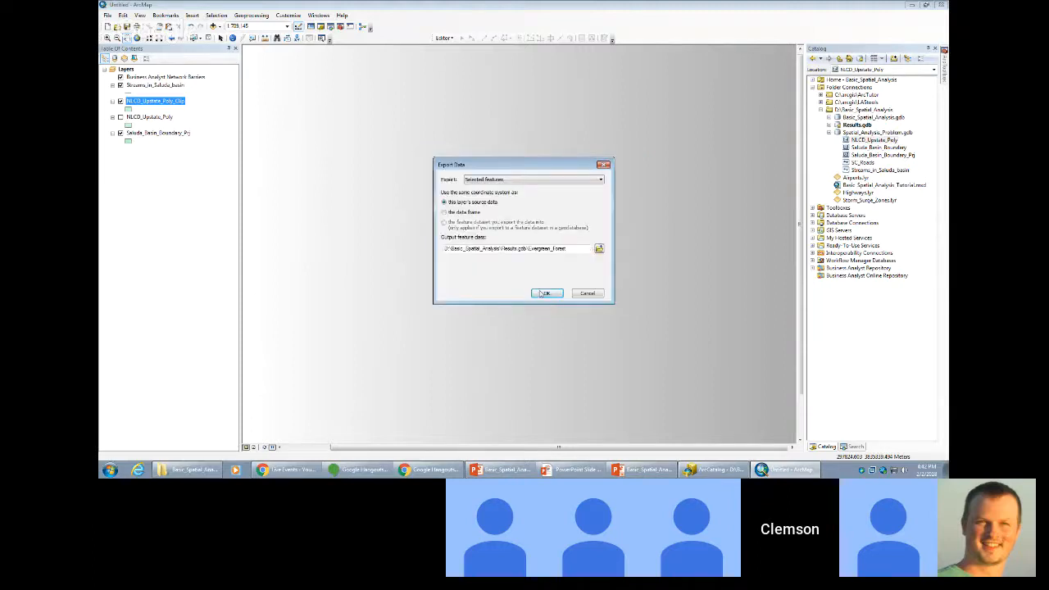
click(542, 293)
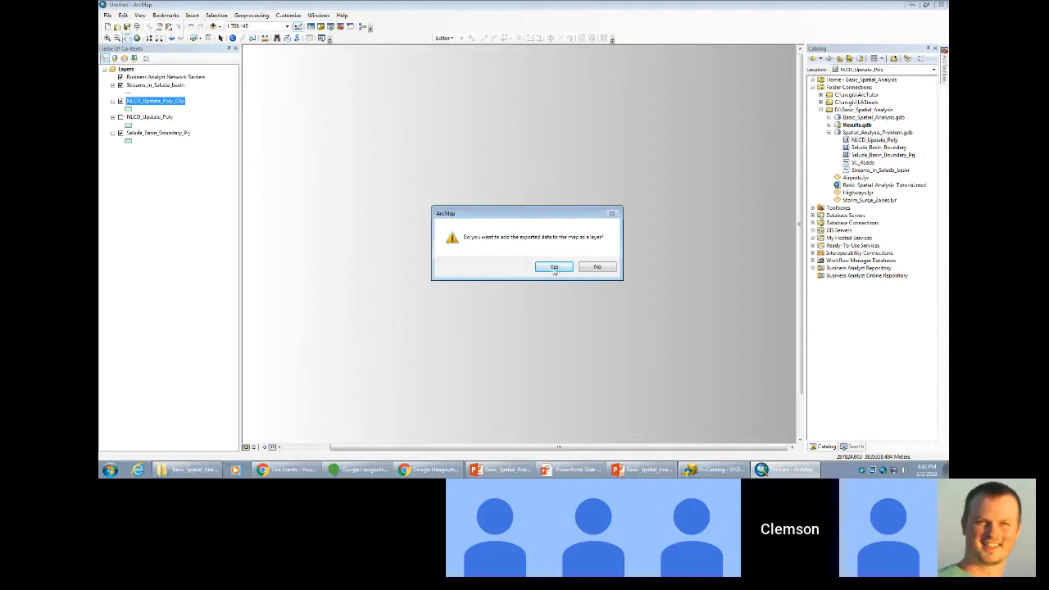
click(553, 267)
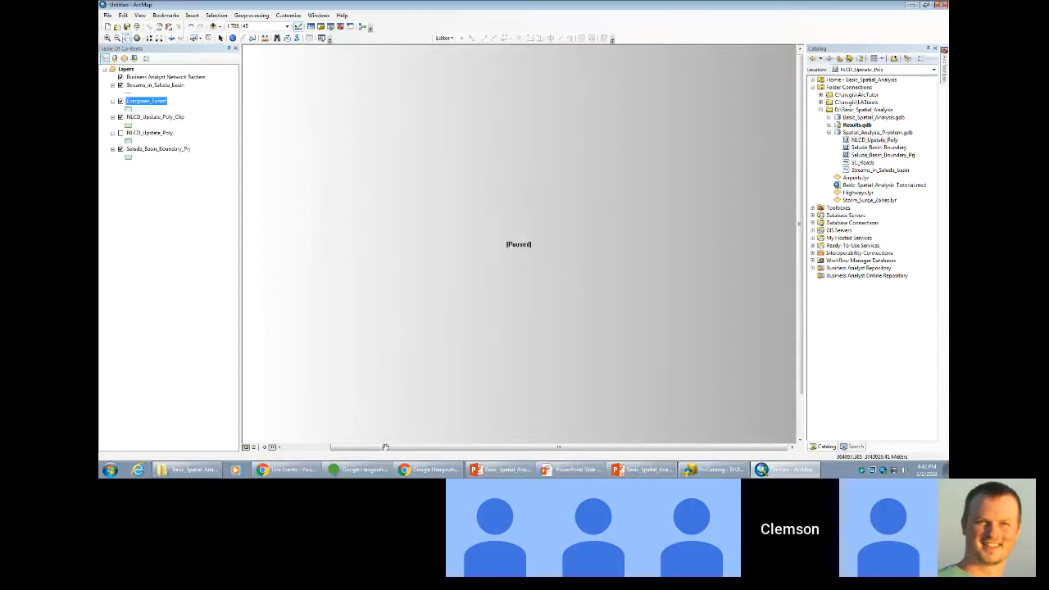
Resume map drawing and hide the NLCD_Upstate_Poly_Clip layer.
click(272, 448)
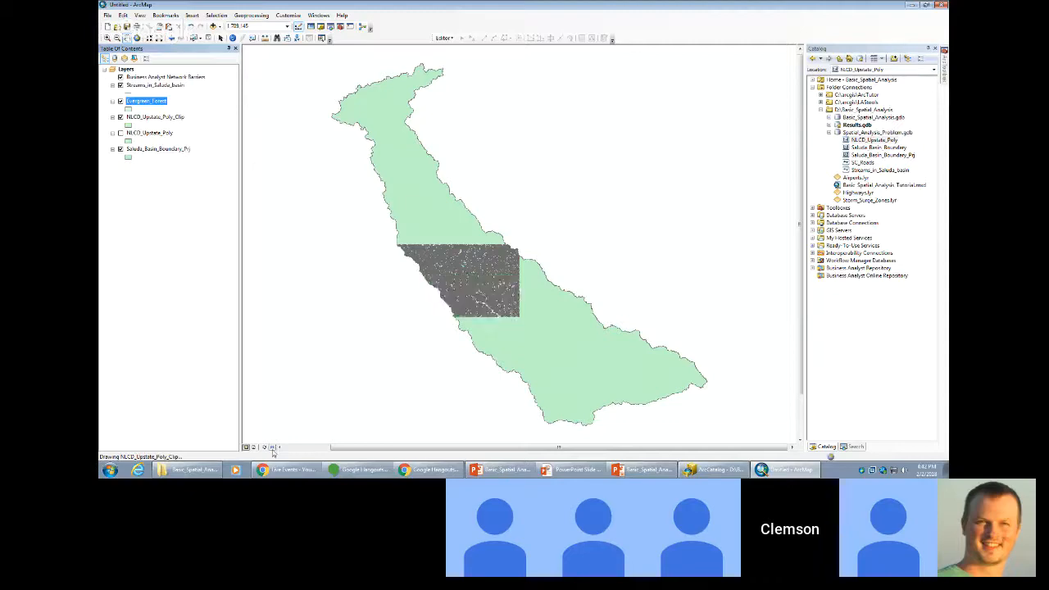
click(121, 118)
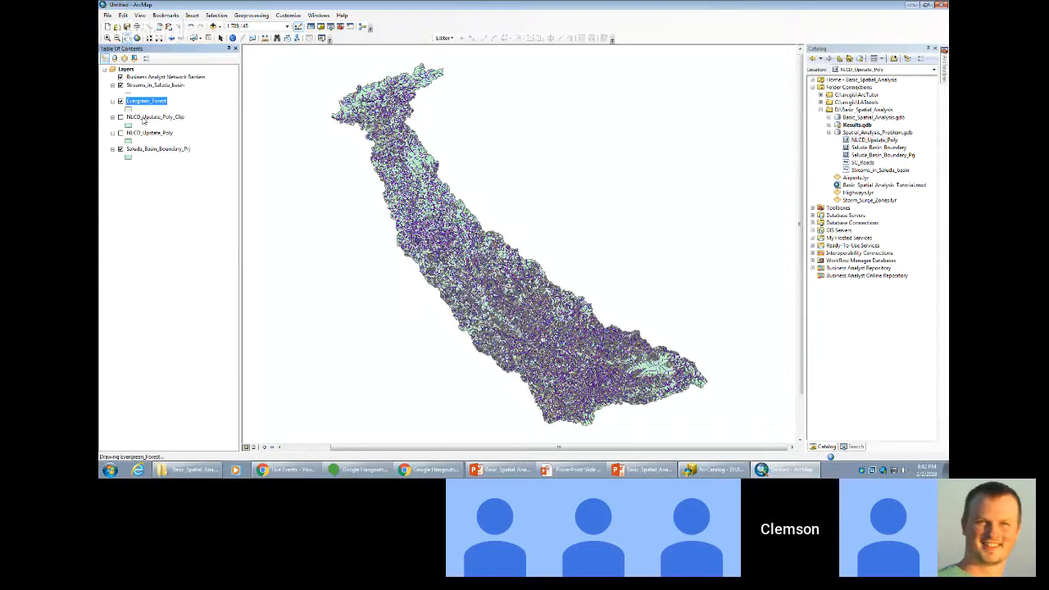
Remove the NLCD_Upstate_Poly_Clip layer from the map and hide the Evergreen_Forest layer, keeping the streams displayed.
right_click(143, 120)
click(154, 136)
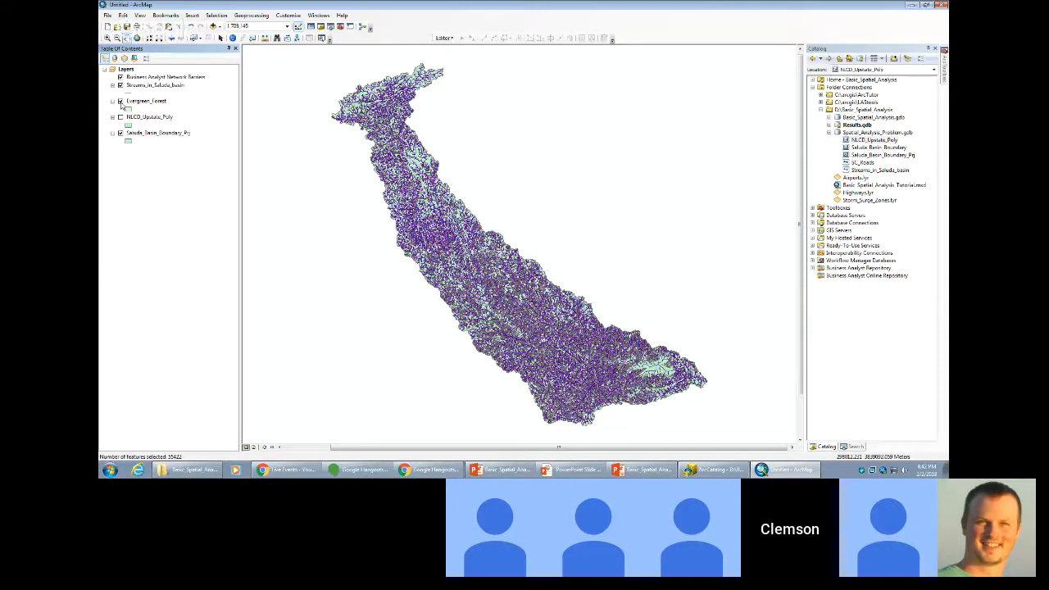
click(120, 101)
click(120, 85)
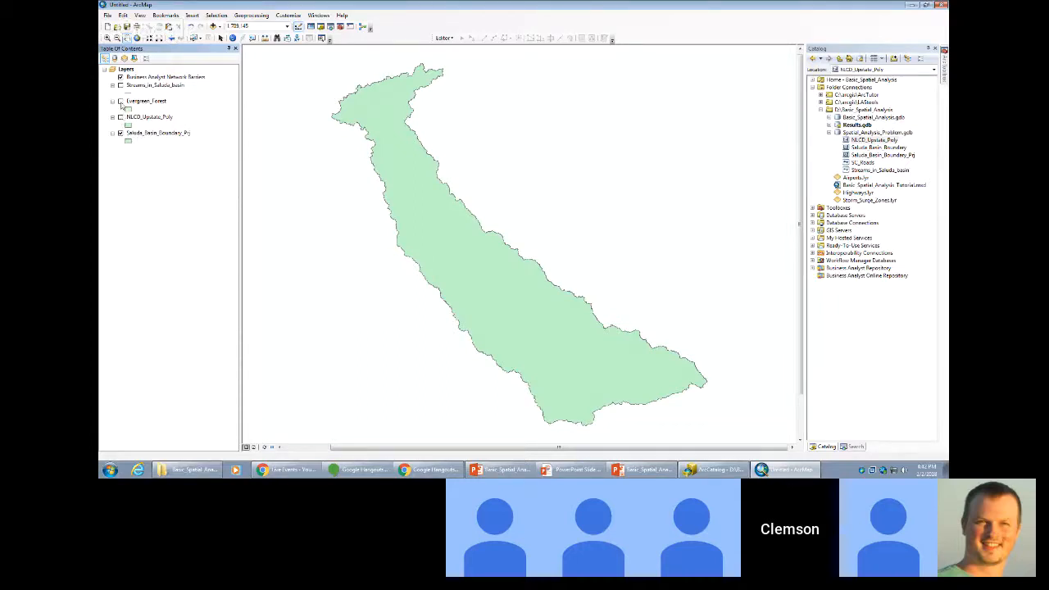
click(120, 117)
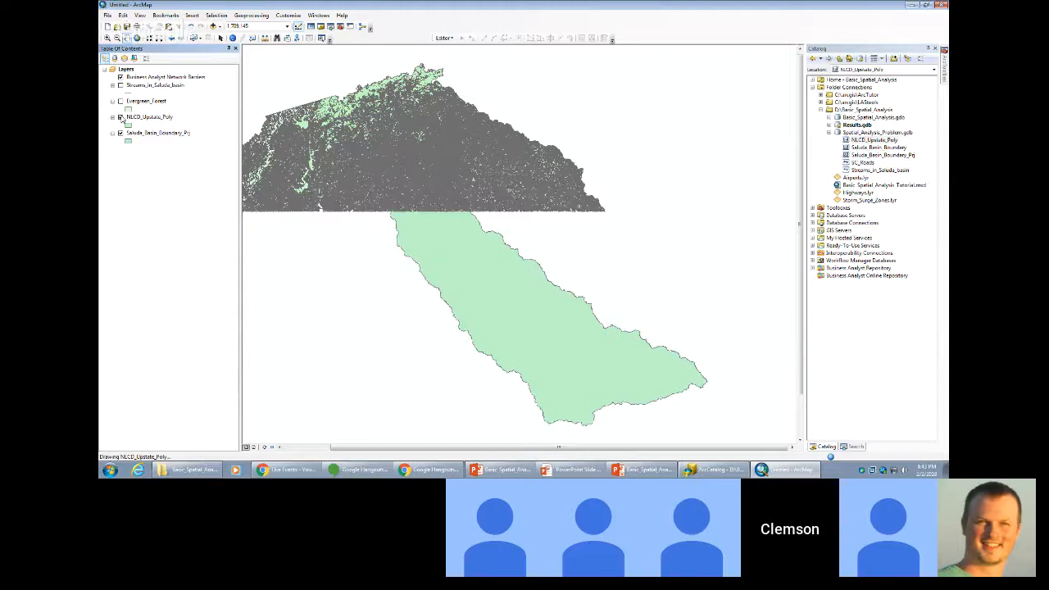
click(121, 117)
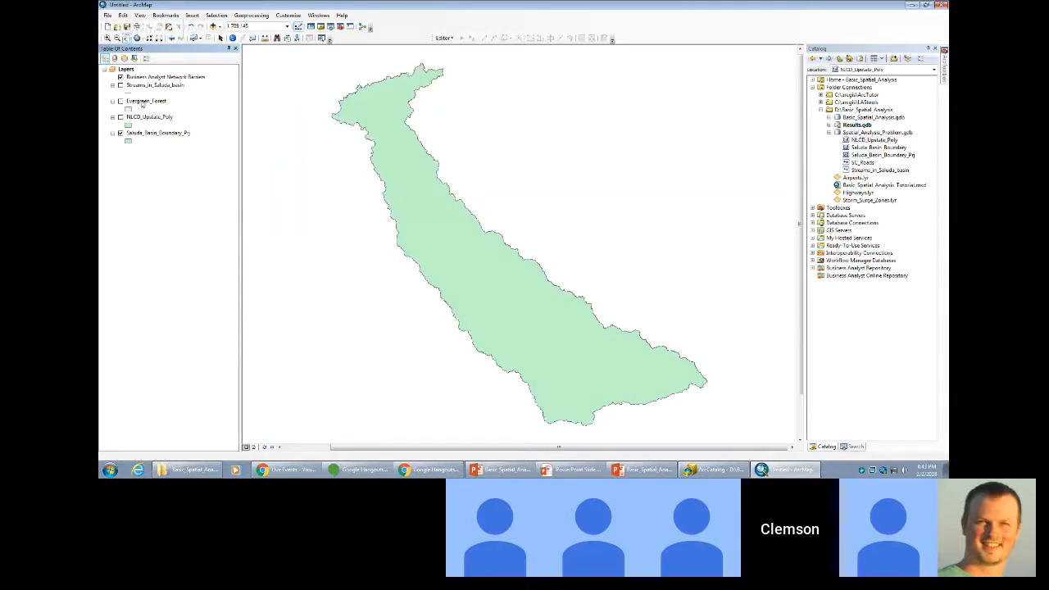
click(120, 85)
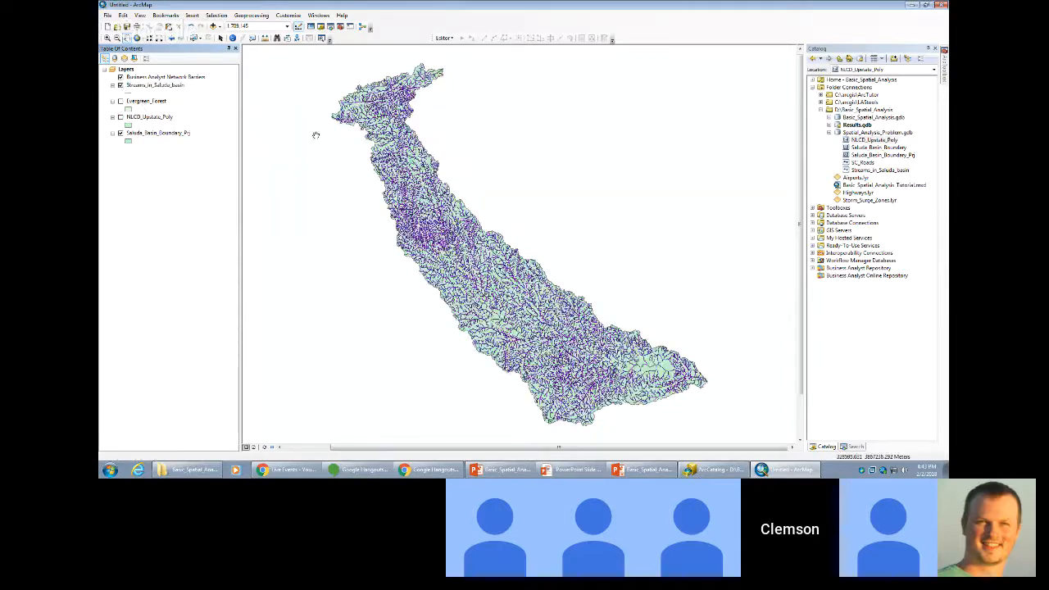
Add SC_Roads to the map and clip it with Saluda_Basin_Boundary_Prj, output to SC_Roads_Clip in Results.gdb, closing the completion report.
drag(862, 163, 691, 165)
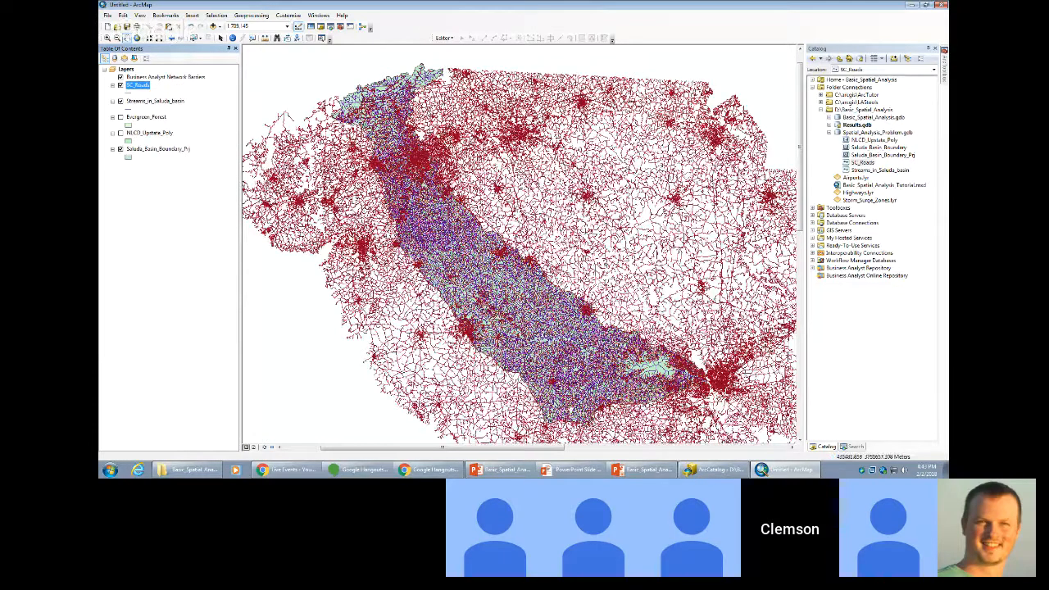
click(250, 15)
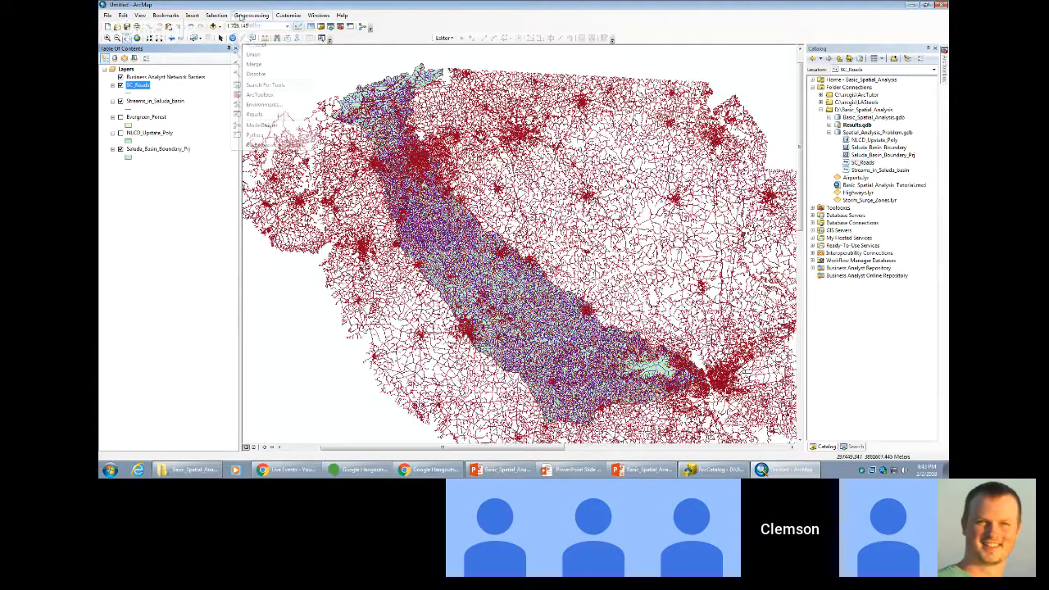
click(260, 41)
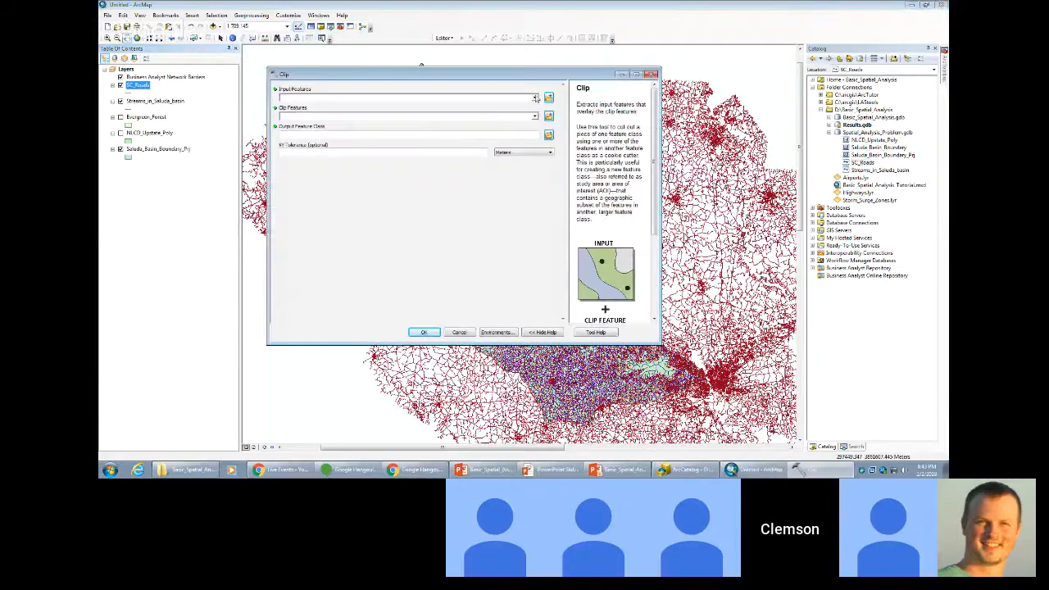
click(534, 98)
click(311, 107)
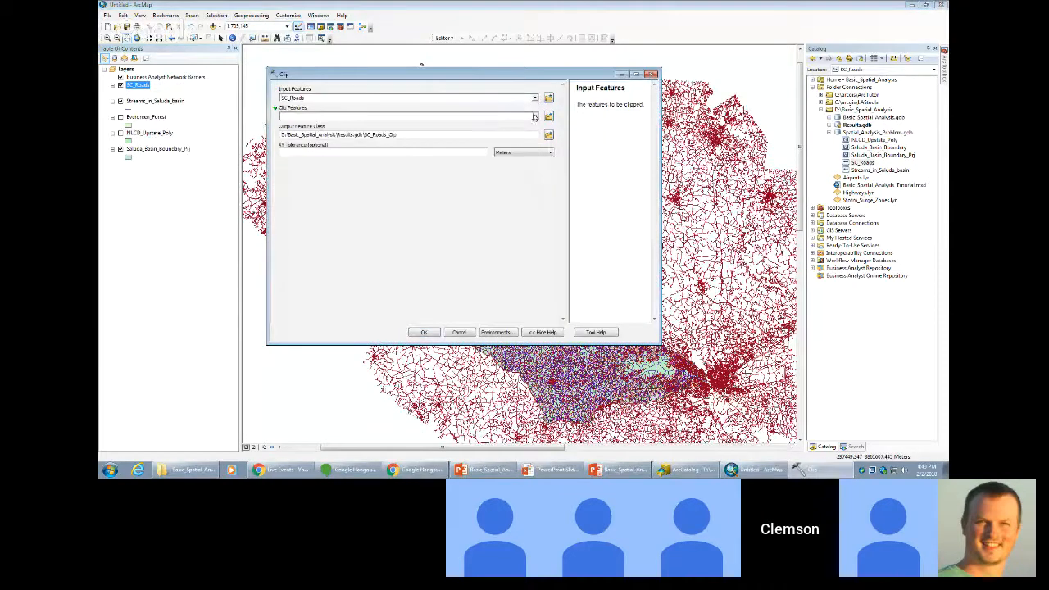
click(534, 116)
click(316, 157)
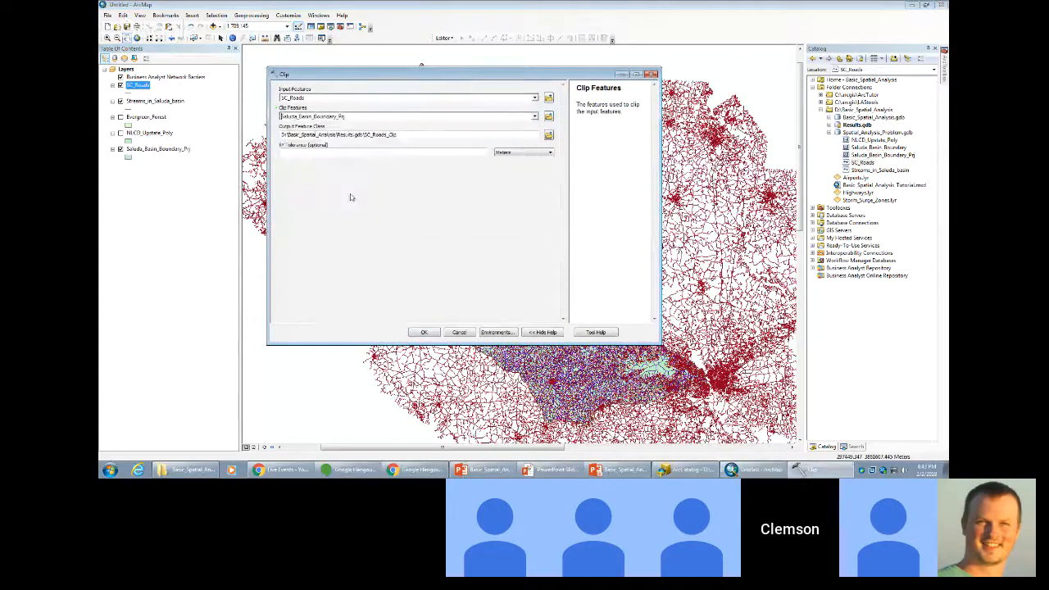
click(423, 331)
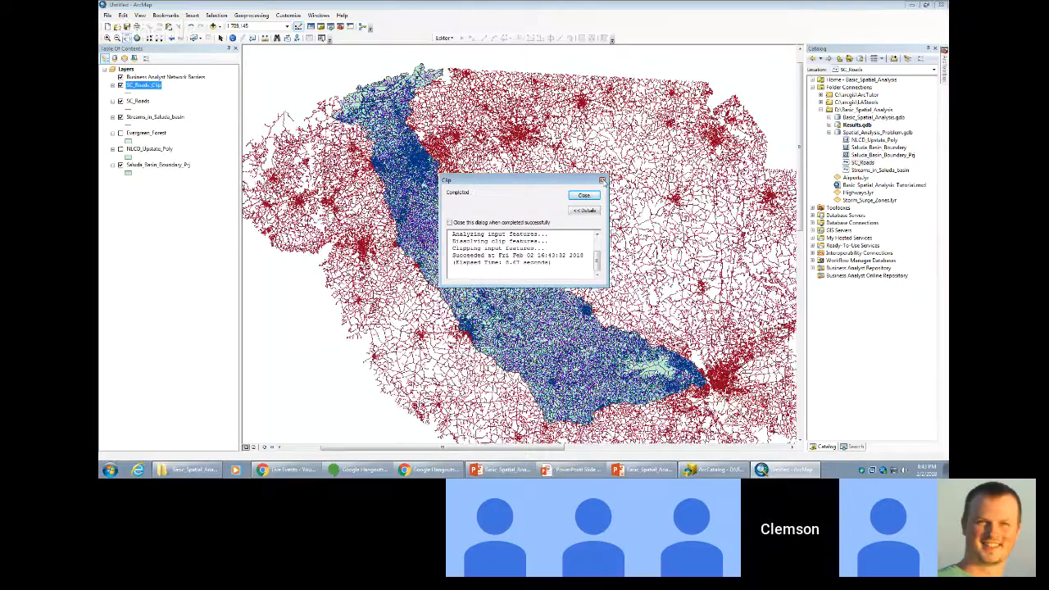
click(584, 196)
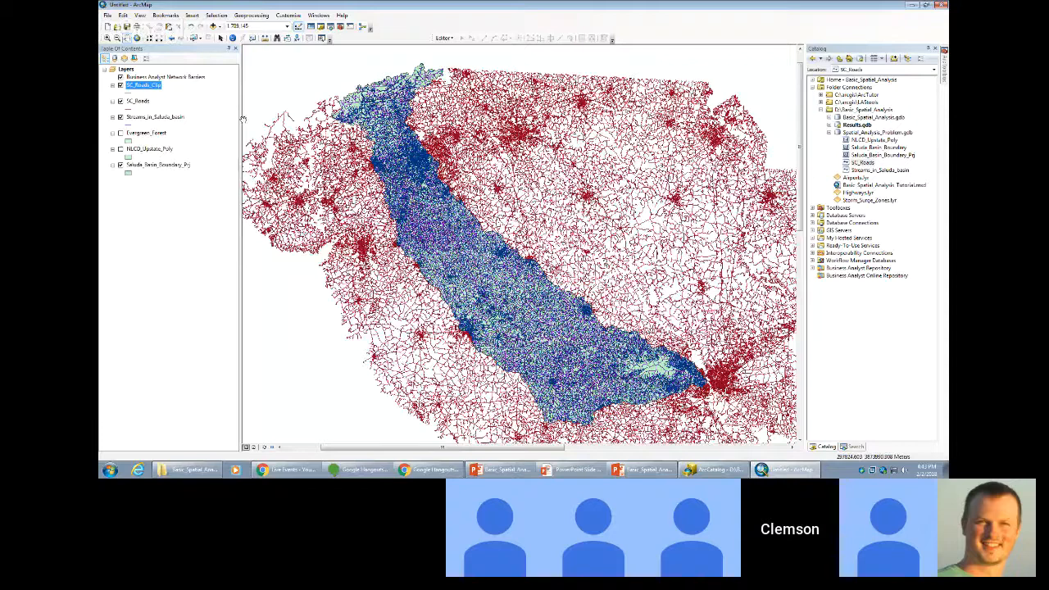
Remove the original SC_Roads layer and set the SC_Roads_Clip line symbol to black.
right_click(139, 102)
click(161, 116)
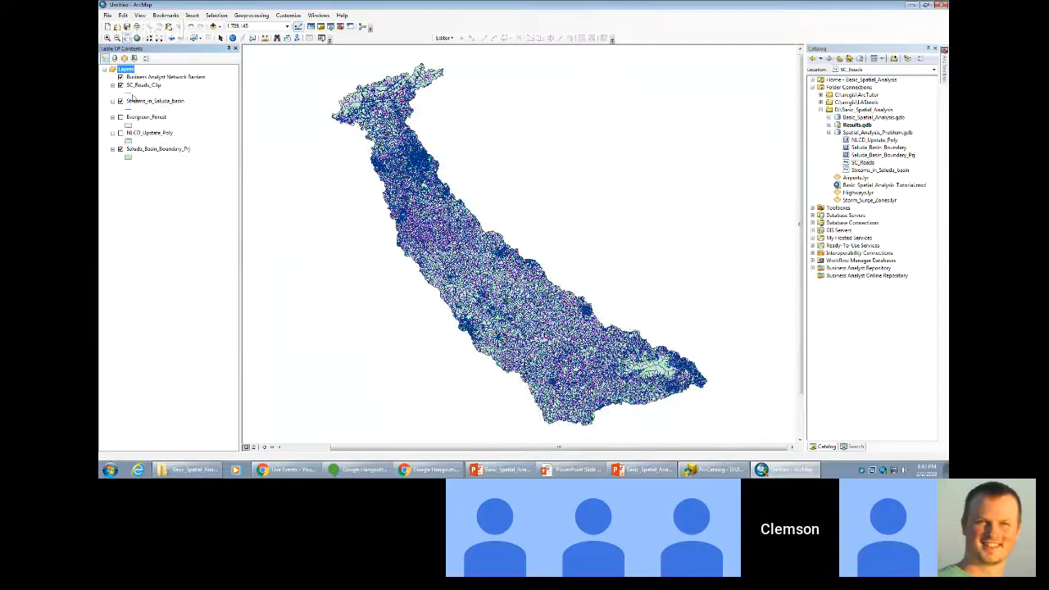
click(141, 86)
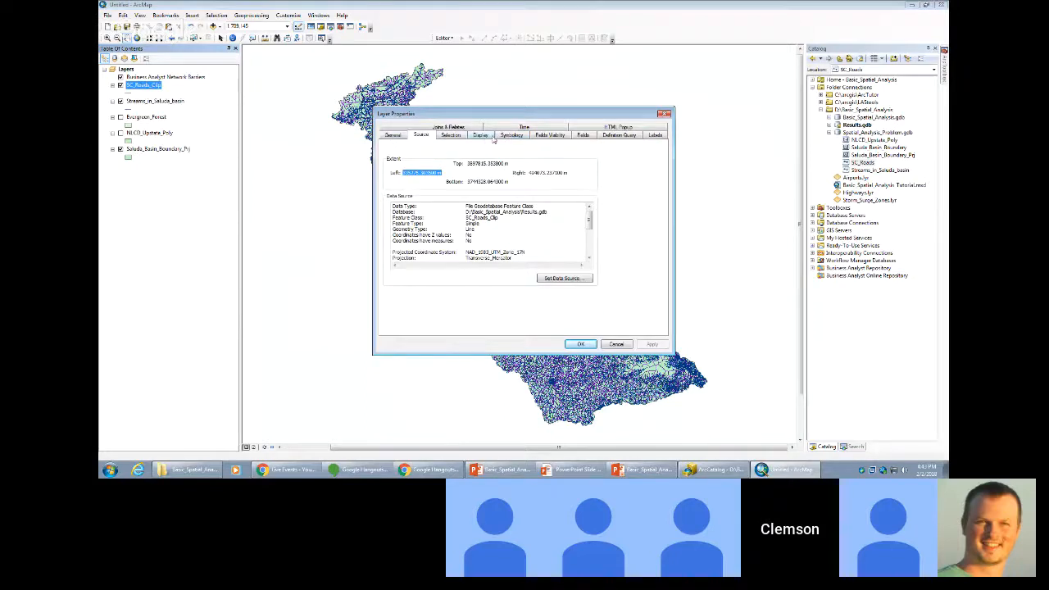
click(508, 135)
click(477, 172)
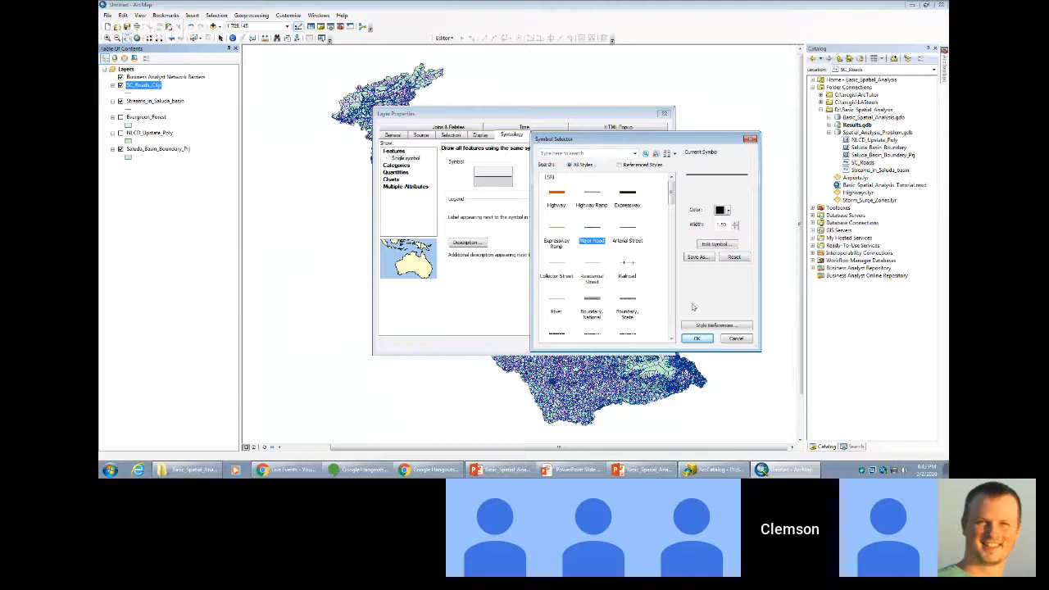
click(591, 277)
click(696, 339)
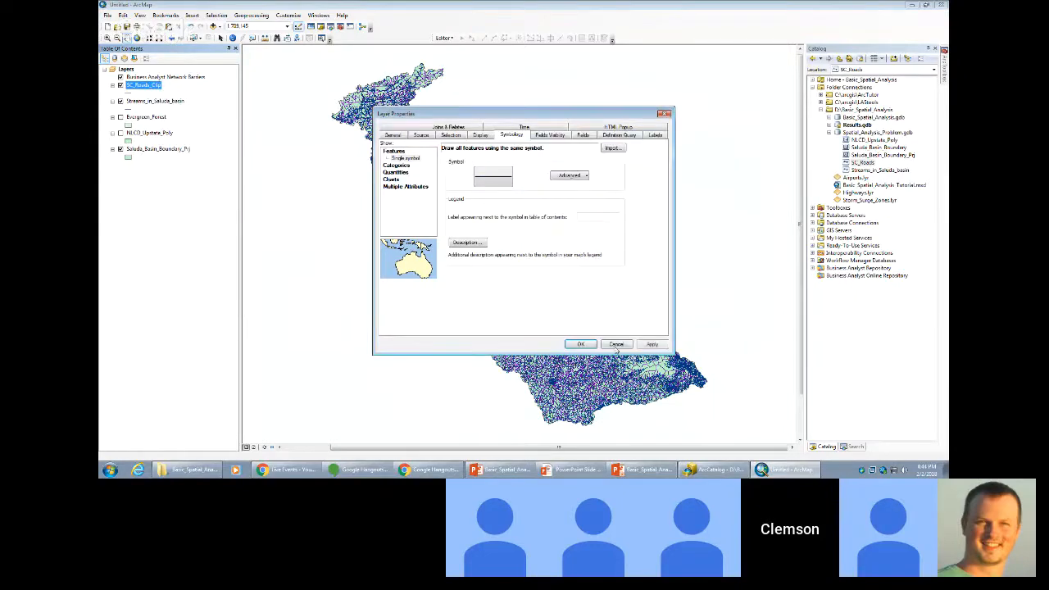
click(583, 344)
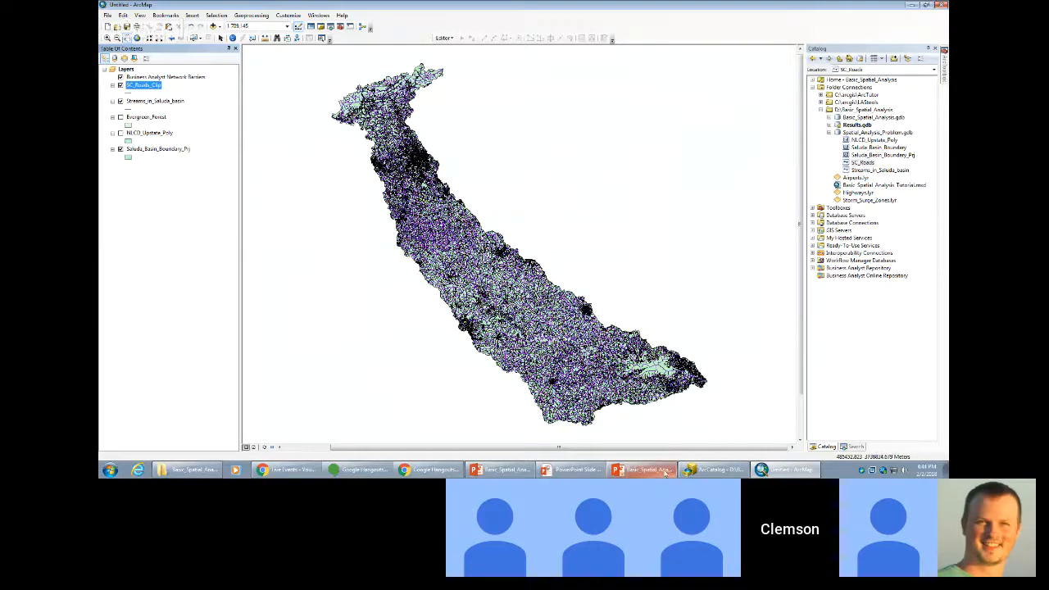
Select by location the Evergreen_Forest features that are within a distance of 200 meters of SC_Roads_Clip.
mouse_move(666, 472)
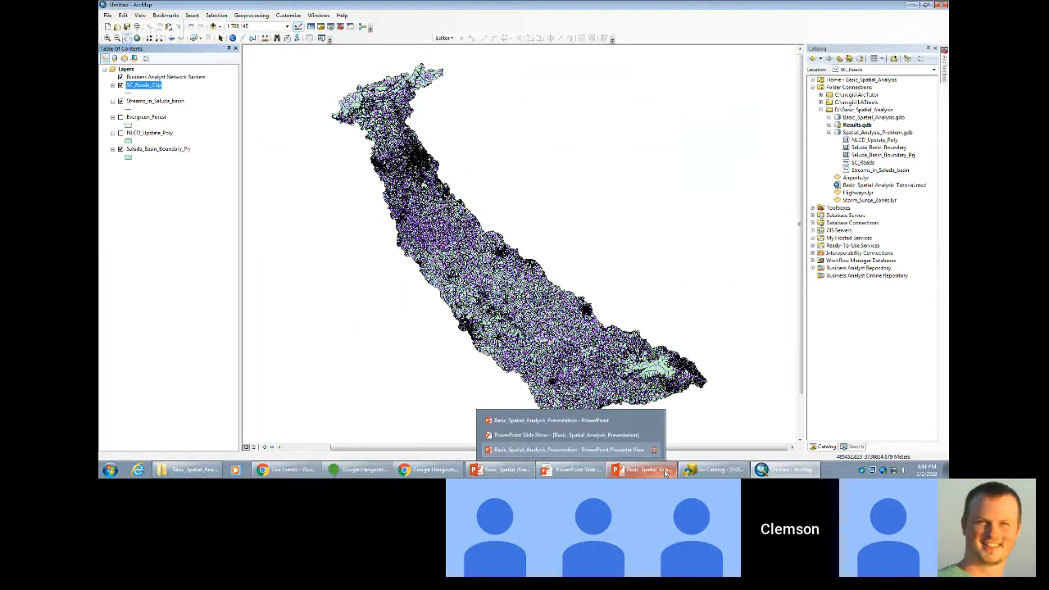
click(217, 15)
click(231, 36)
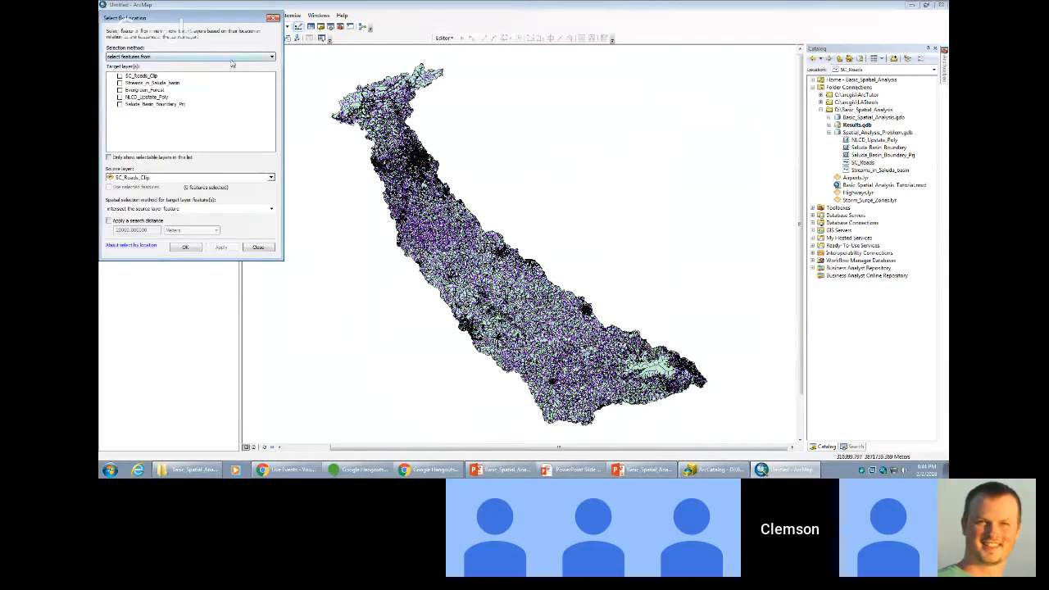
click(120, 89)
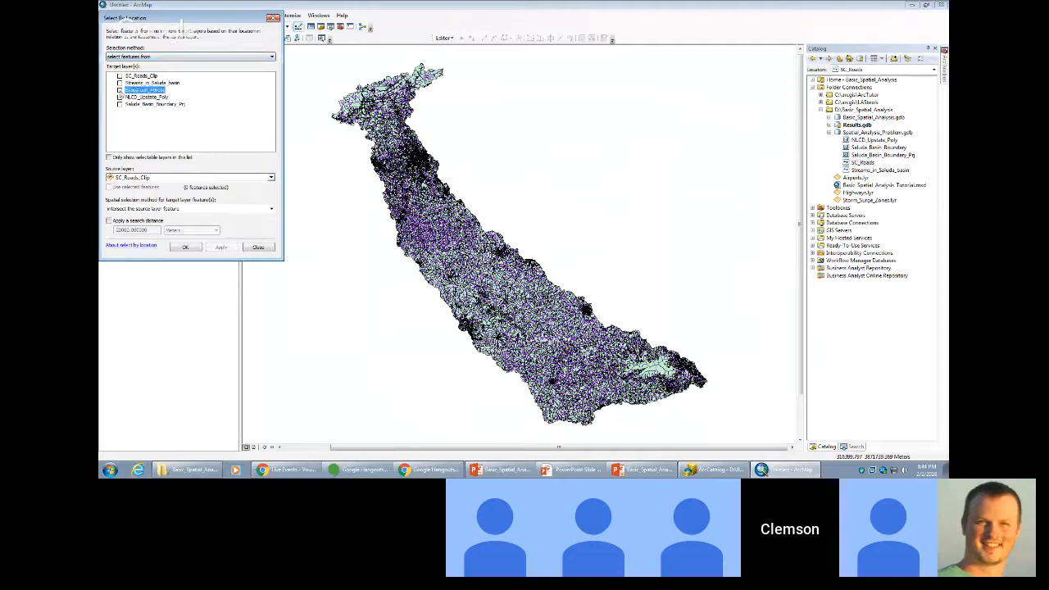
click(197, 209)
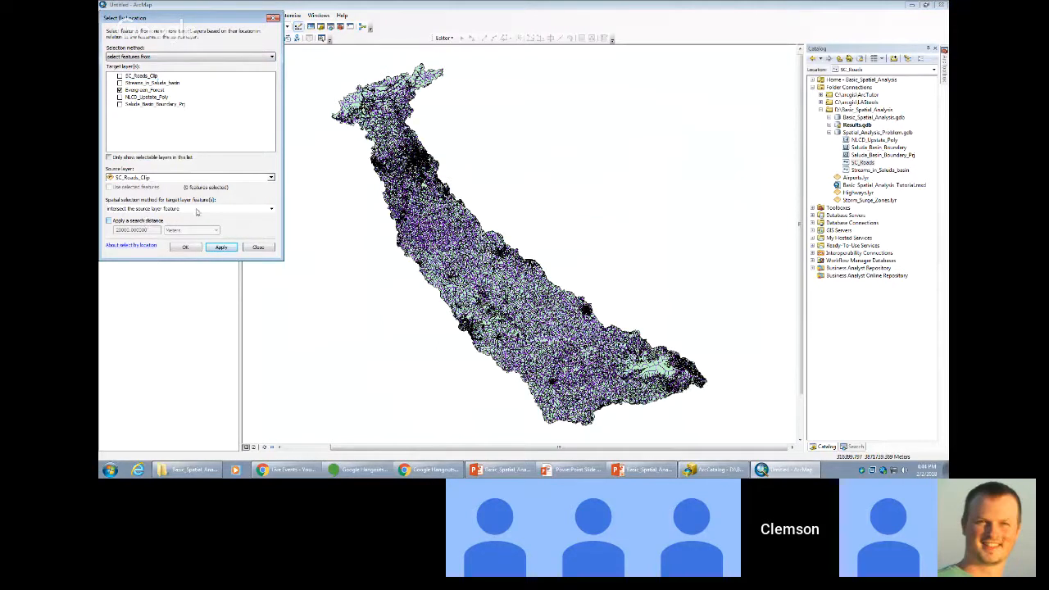
click(193, 228)
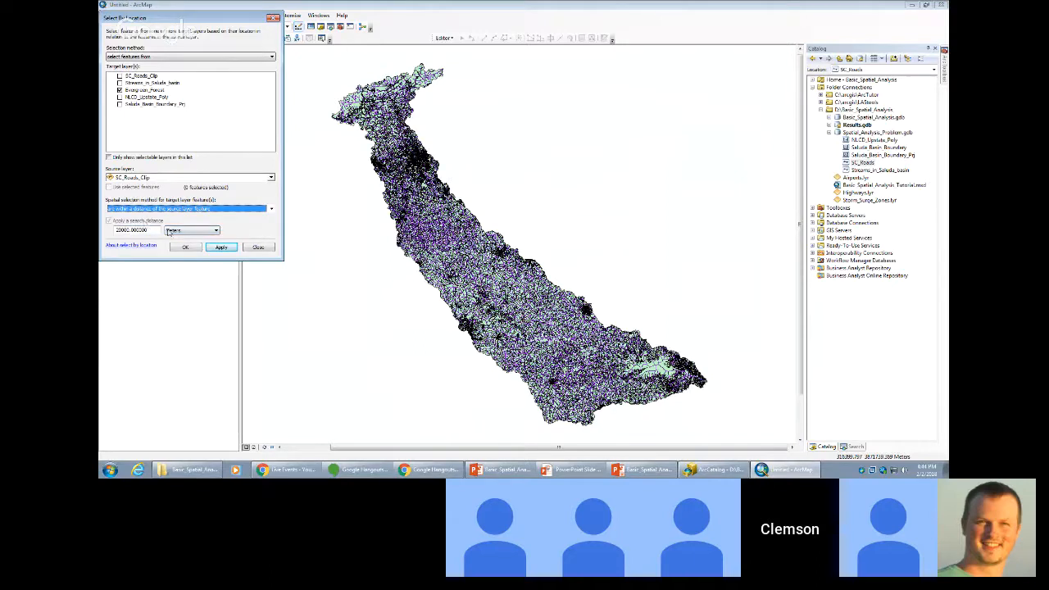
click(173, 233)
click(171, 234)
drag(149, 230, 113, 230)
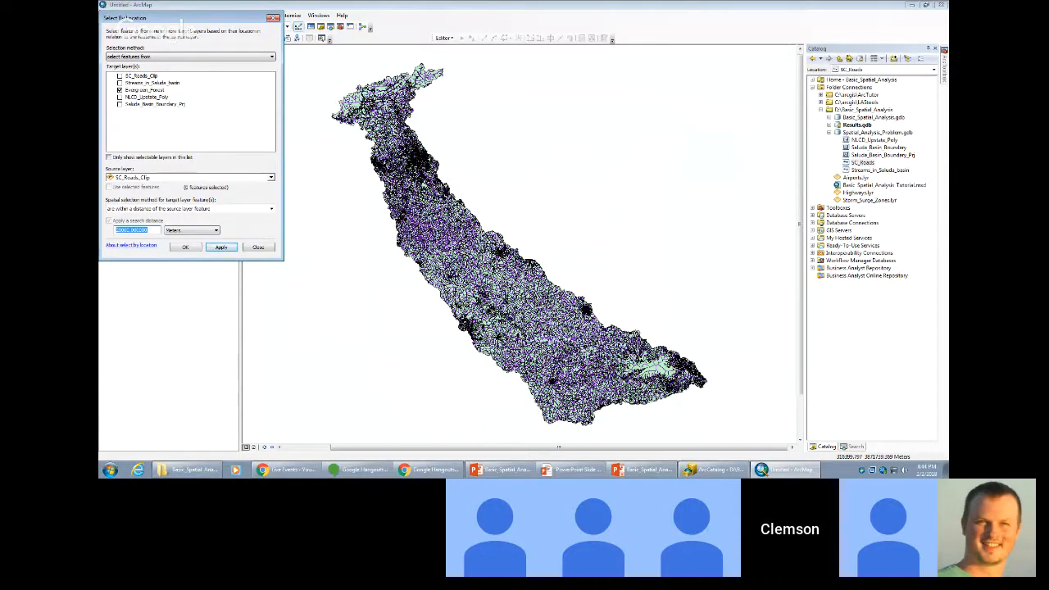
text(200)
click(220, 248)
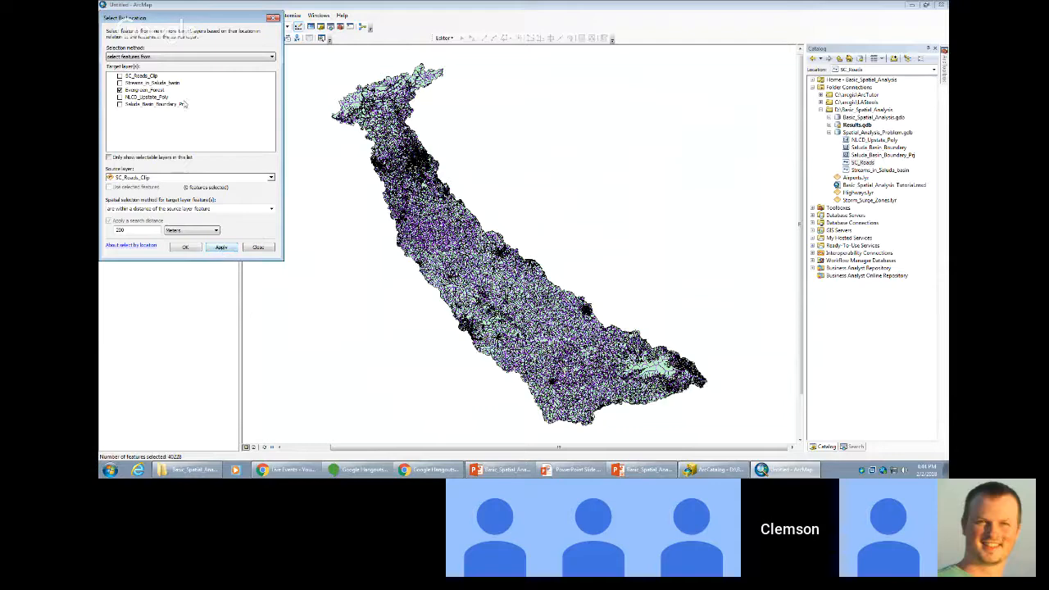
Examine the SC_Roads_Clip attribute table and close it.
drag(186, 26, 380, 31)
right_click(143, 84)
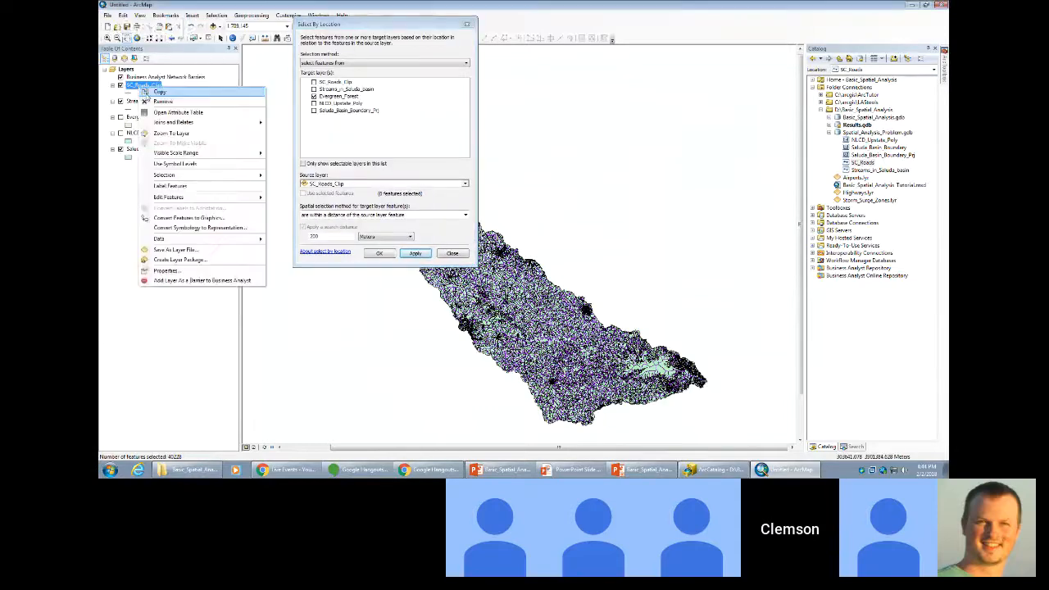
click(164, 108)
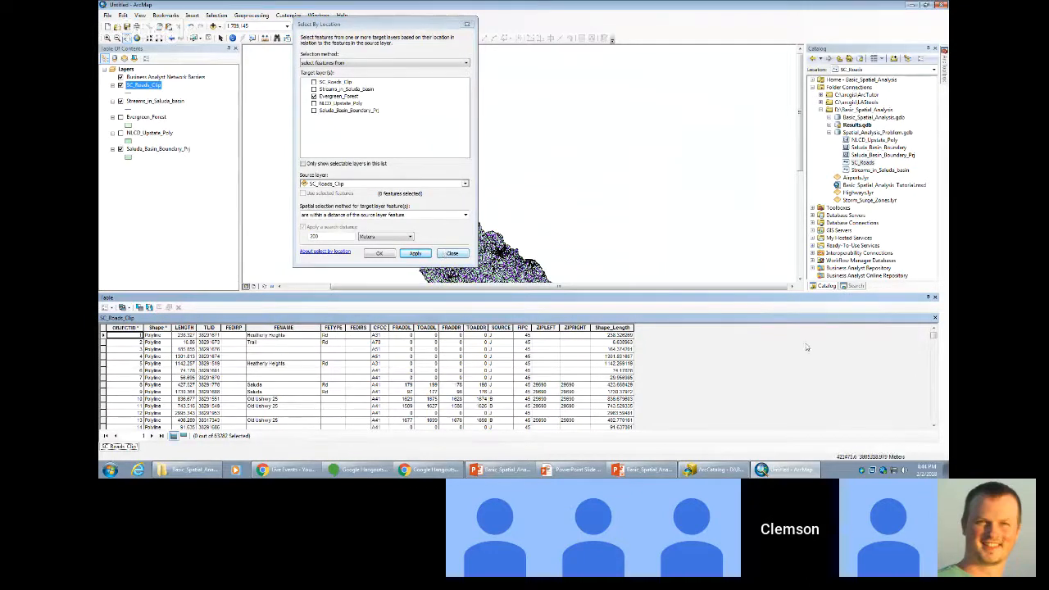
click(934, 296)
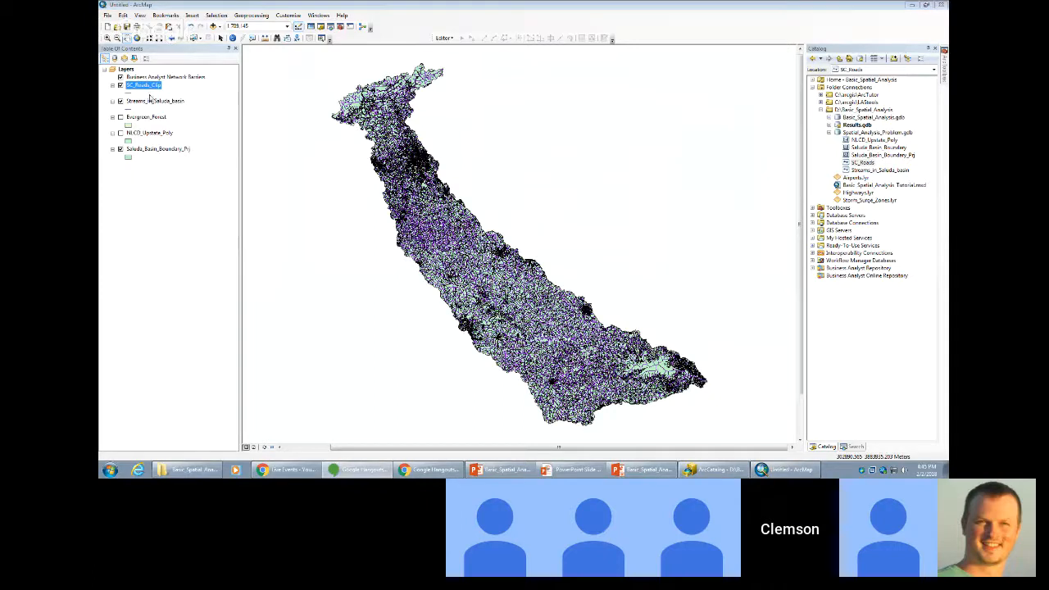
Select by location the Evergreen_Forest features within 50 meters of Streams_in_Saluda_basin, and display the forest with the roads and streams layers hidden.
click(216, 15)
click(222, 36)
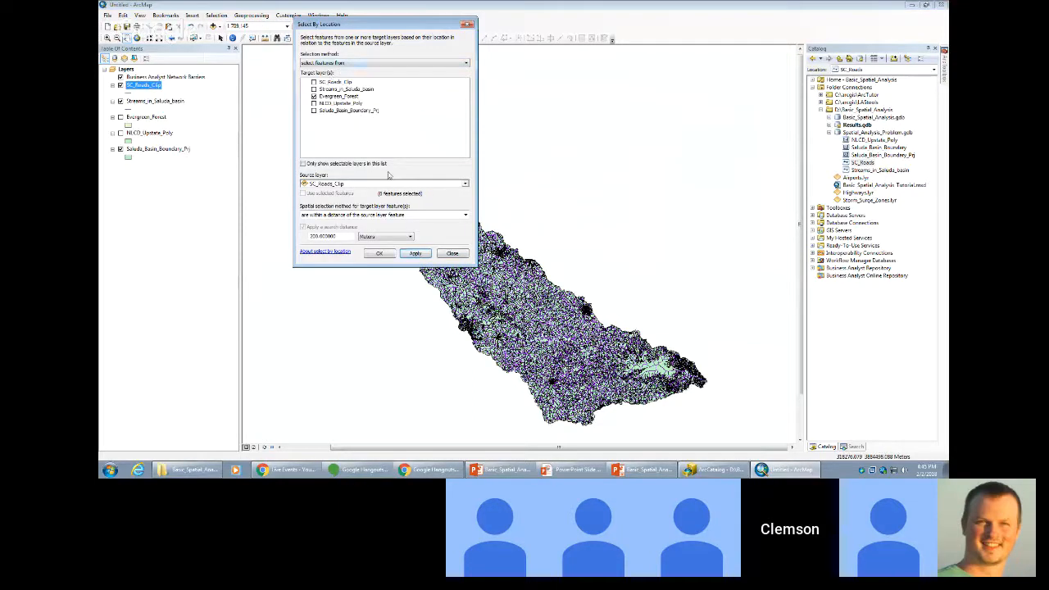
click(446, 184)
click(364, 201)
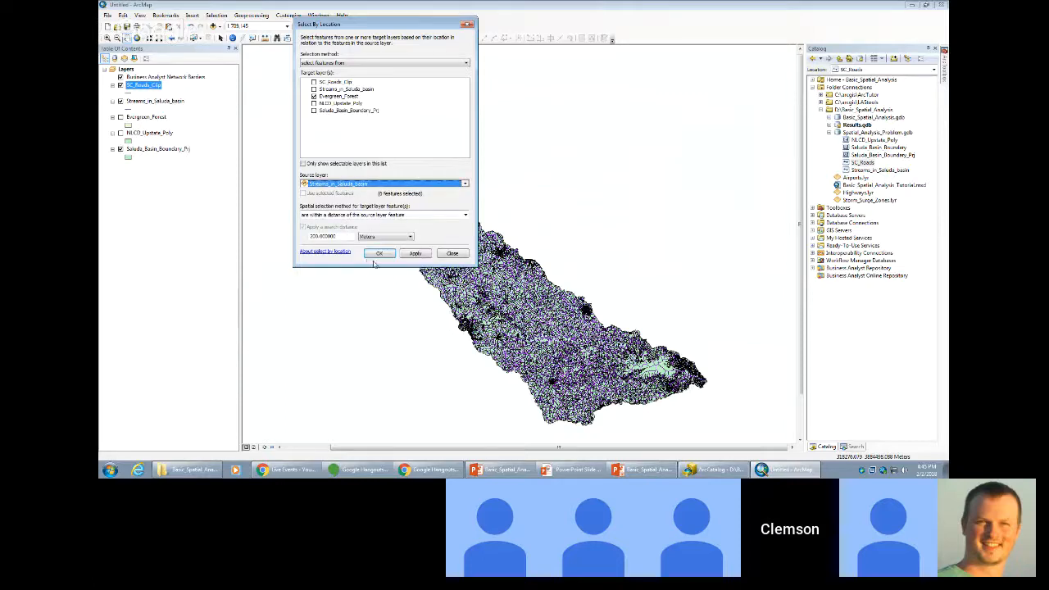
drag(340, 236, 250, 237)
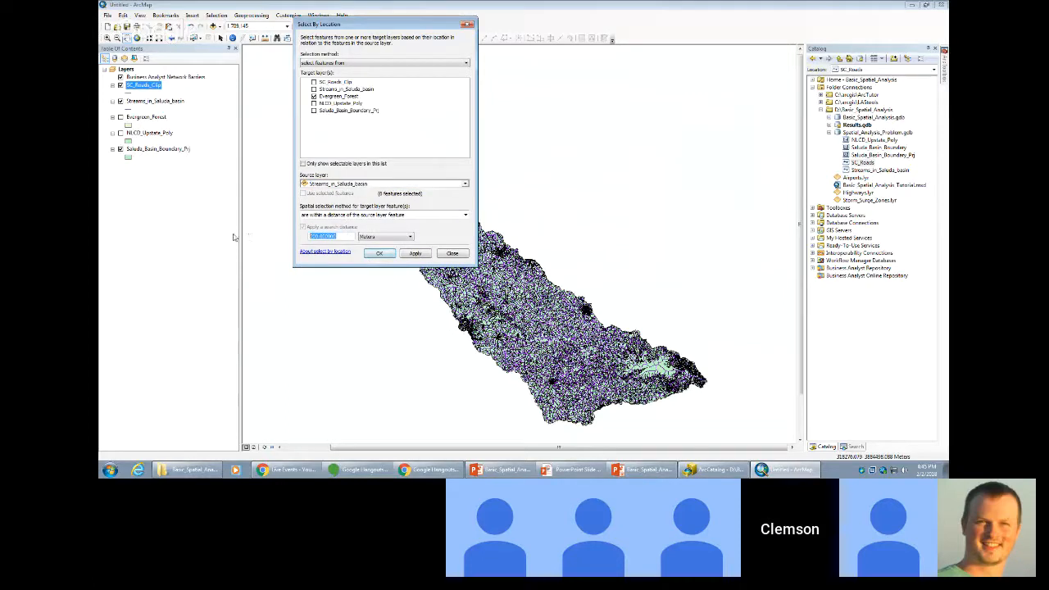
text(50)
click(391, 253)
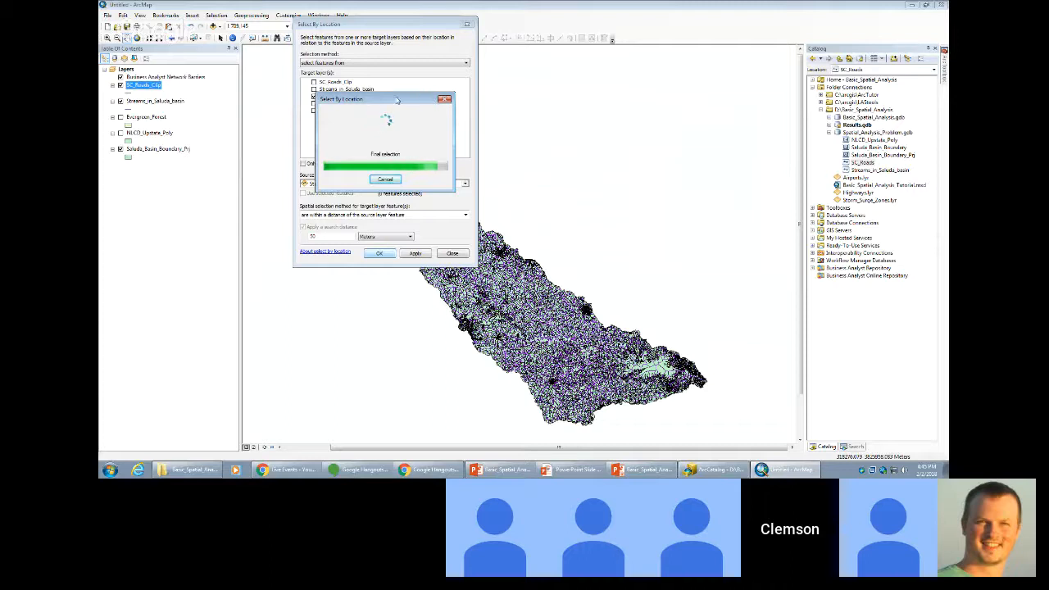
click(120, 117)
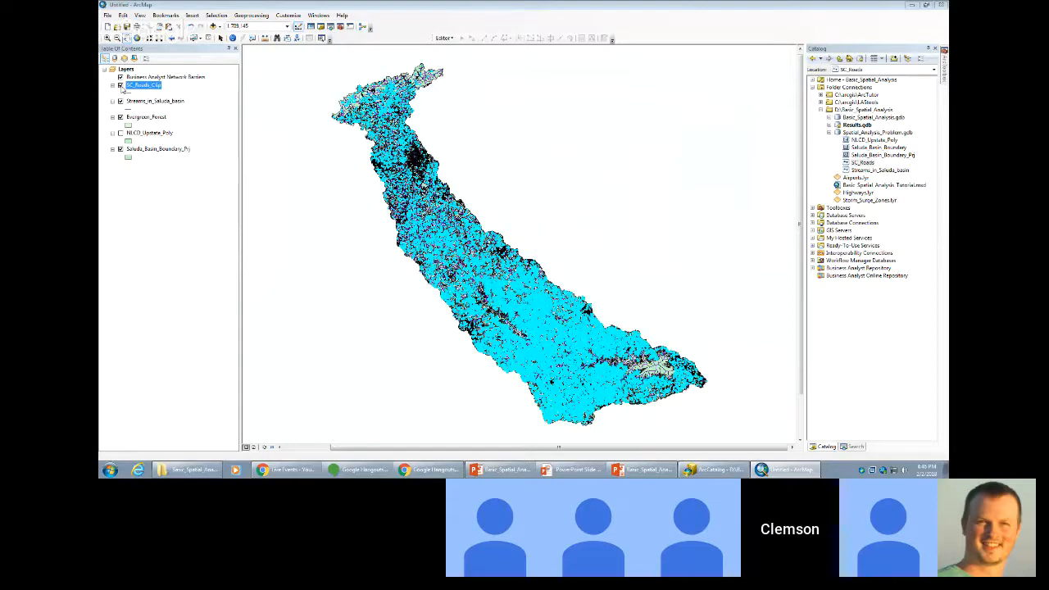
click(120, 85)
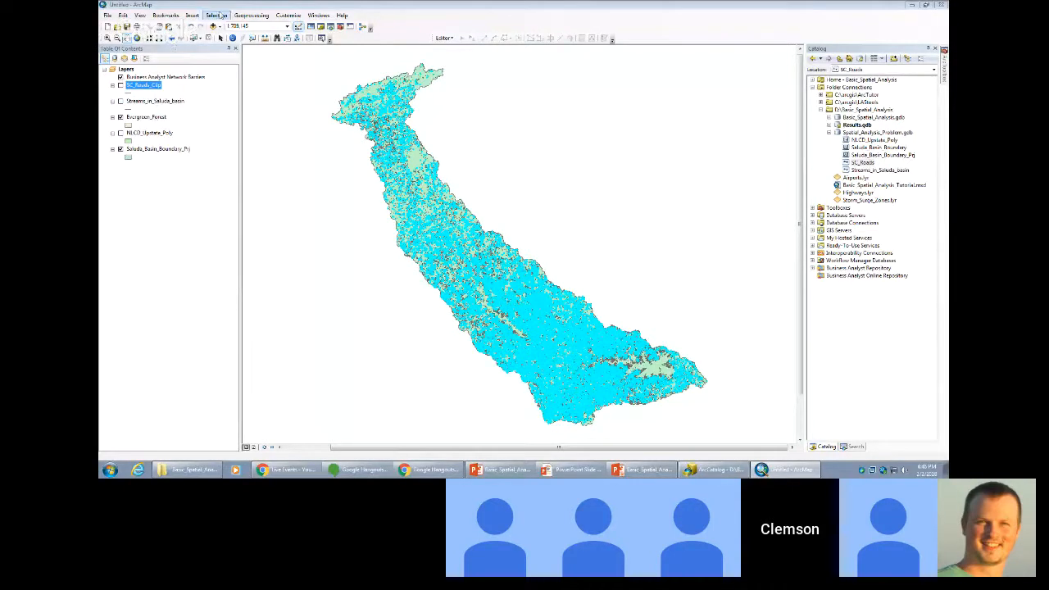
Export the selected Evergreen_Forest features to Results.gdb as Evergreen_near_streams, add them to the map, and hide Evergreen_Forest.
right_click(146, 118)
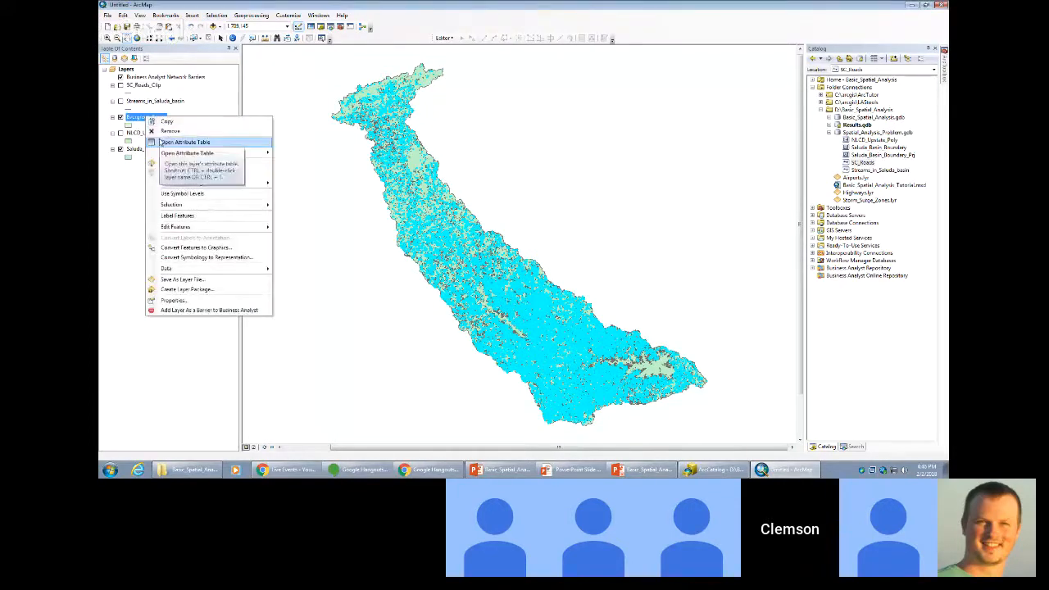
mouse_move(223, 271)
click(301, 278)
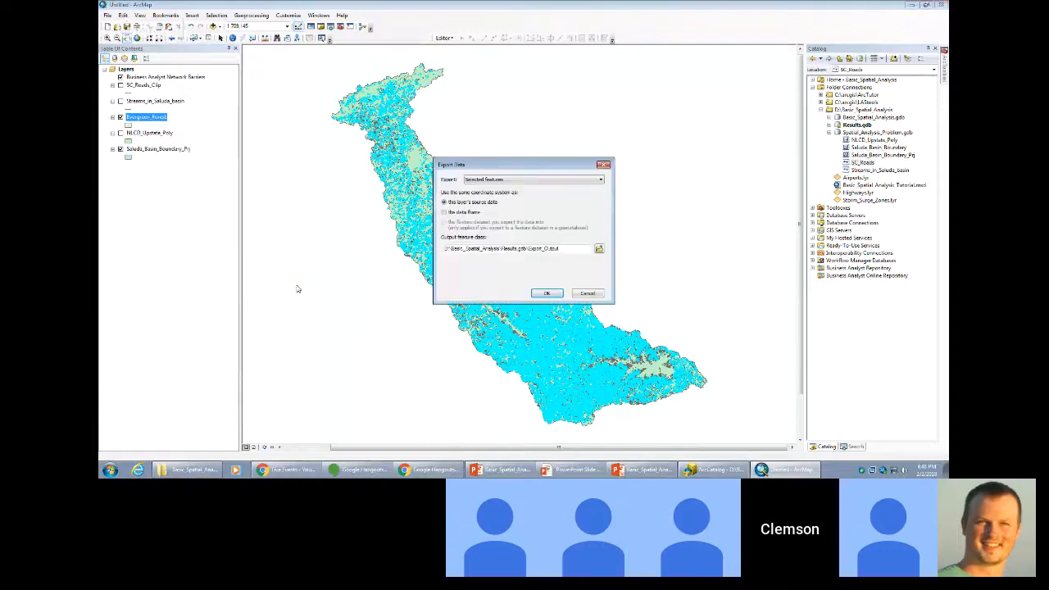
click(599, 248)
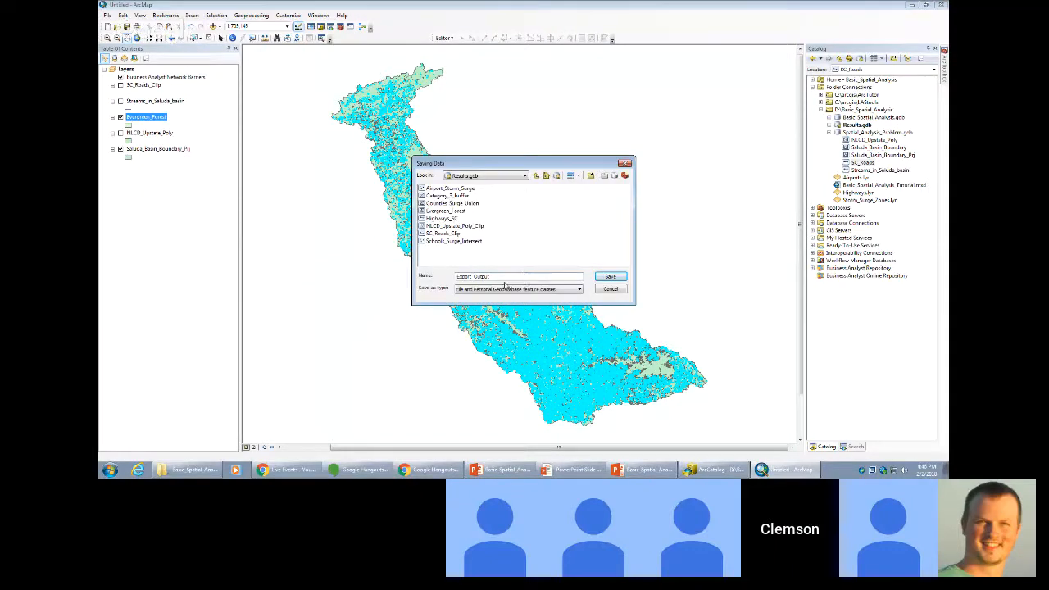
double_click(461, 279)
text(Evergreen_near_streams)
click(598, 277)
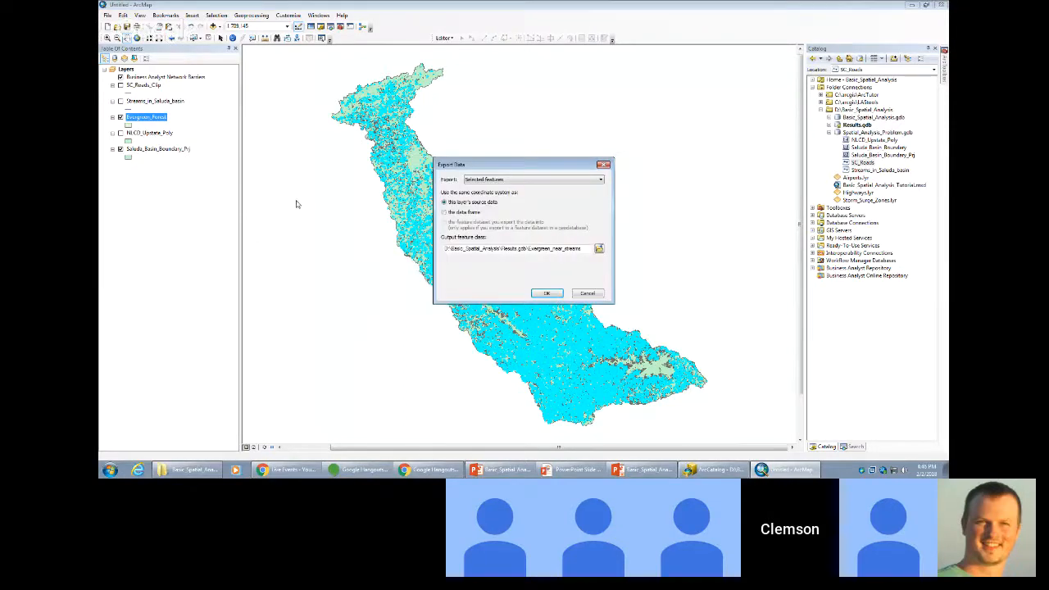
click(546, 293)
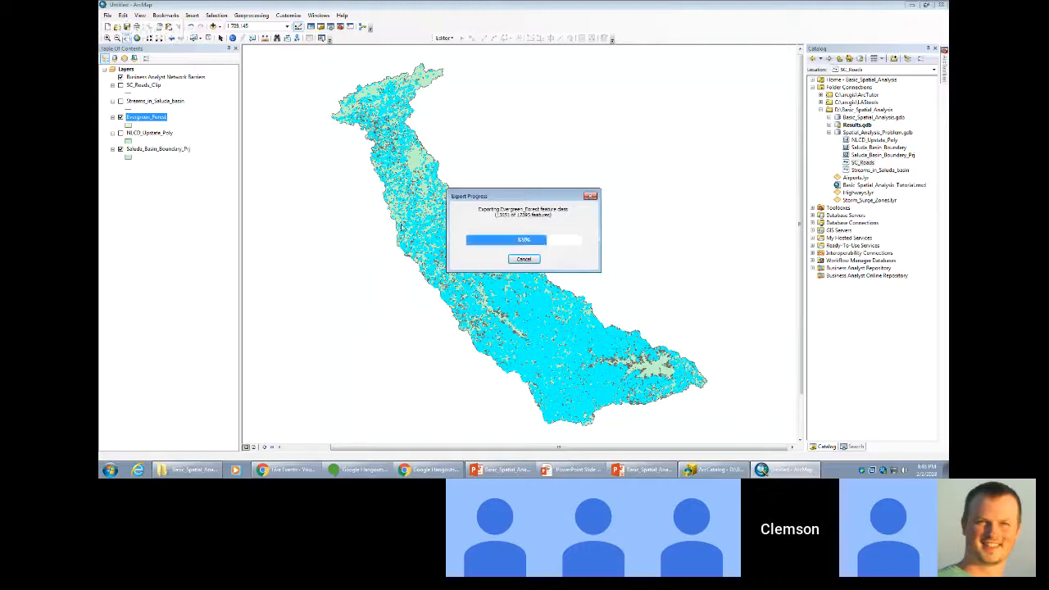
click(554, 267)
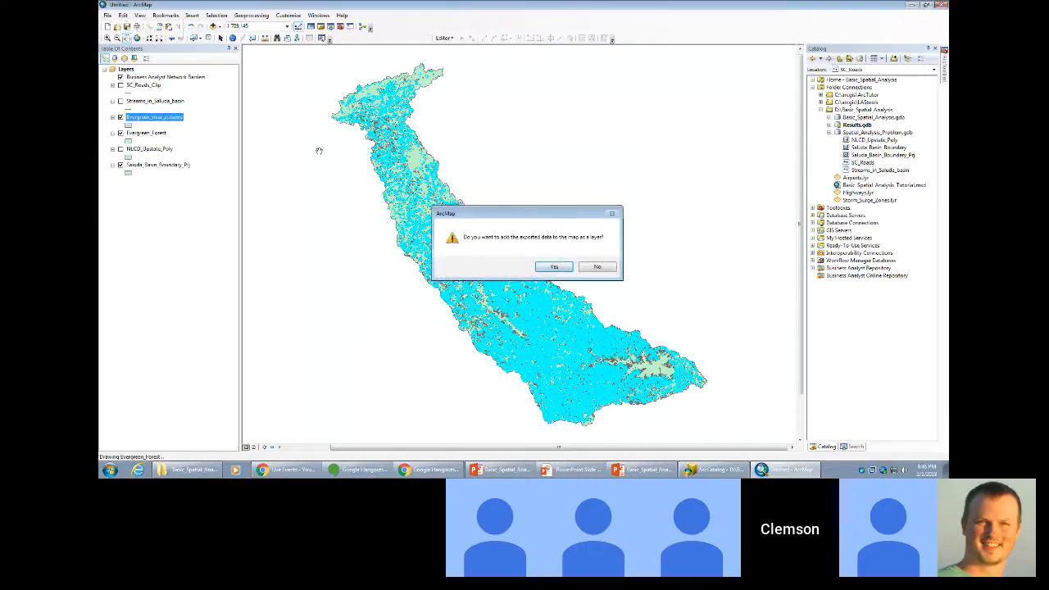
click(121, 133)
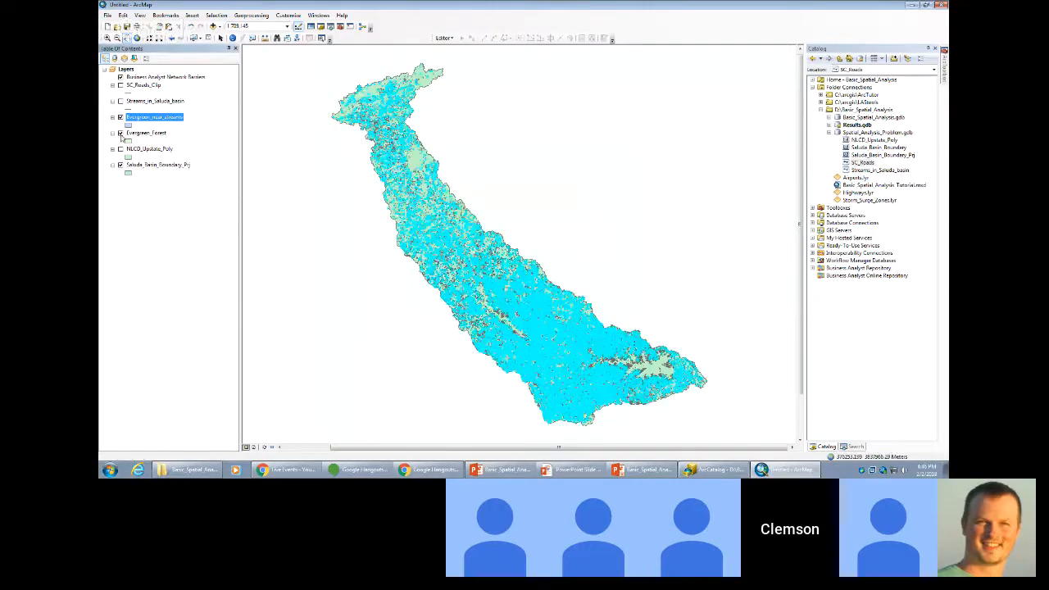
Select by location the Evergreen_Forest features within a distance of 200 meters of SC_Roads_Clip.
click(216, 15)
click(237, 34)
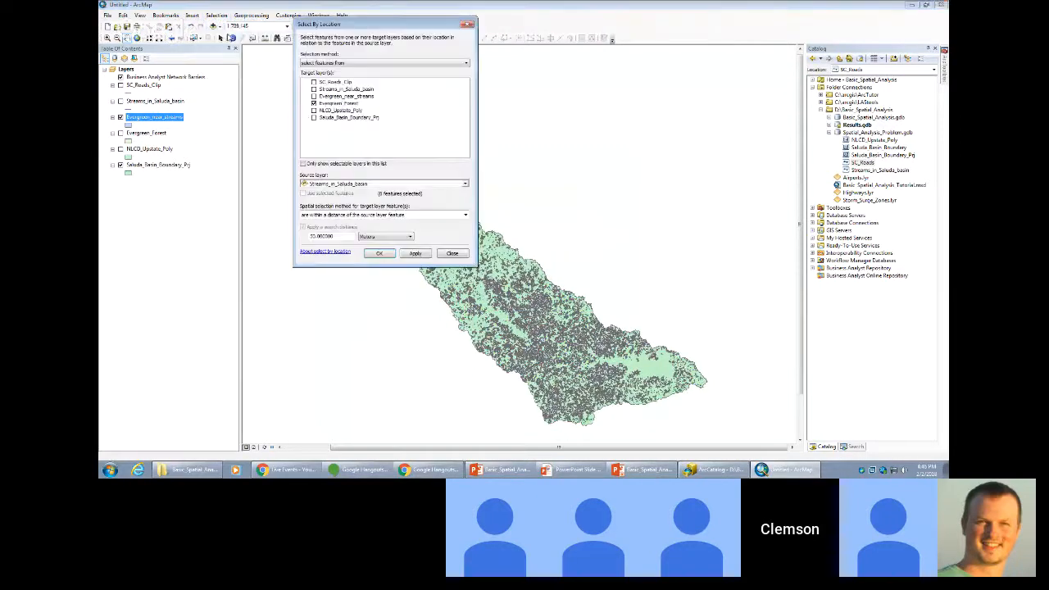
click(401, 185)
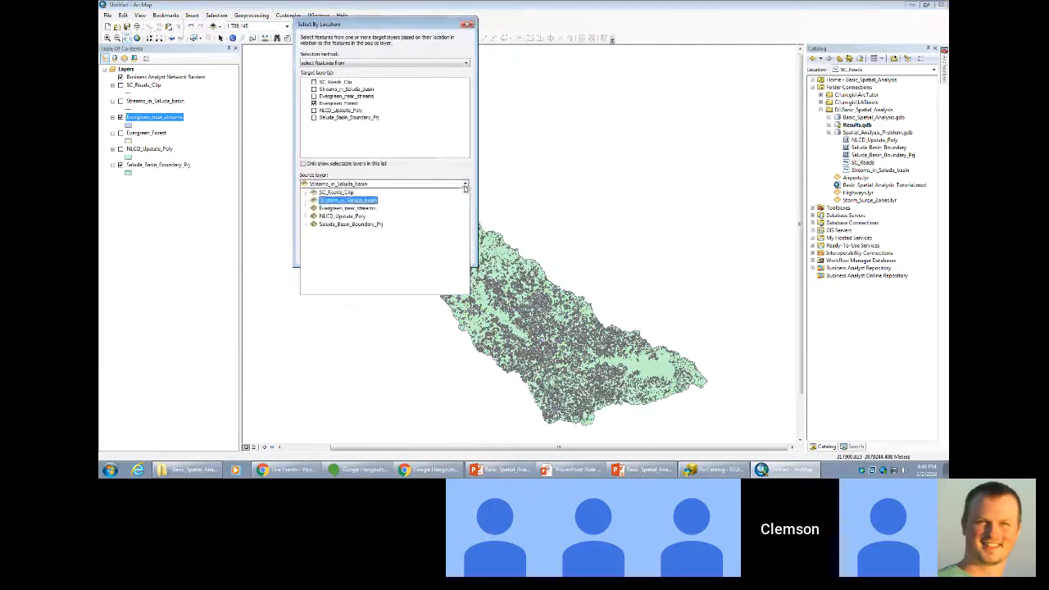
click(338, 193)
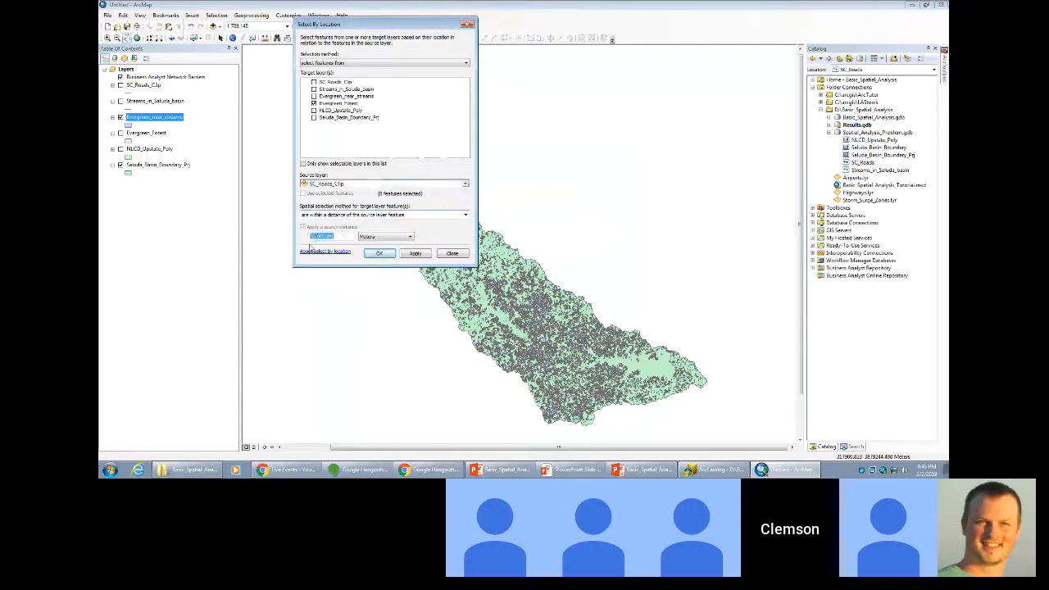
text(750)
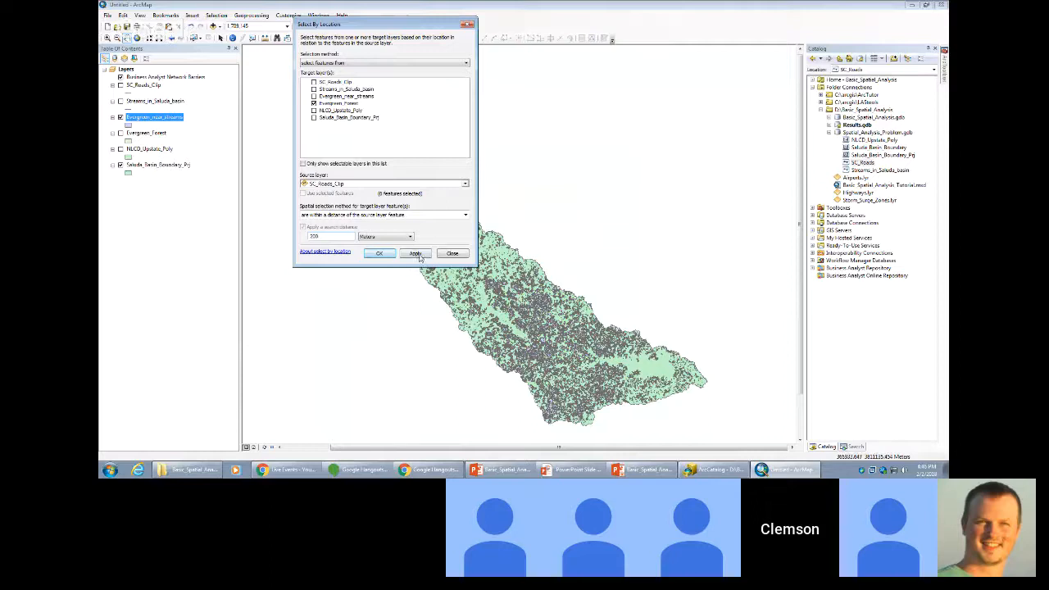
click(379, 253)
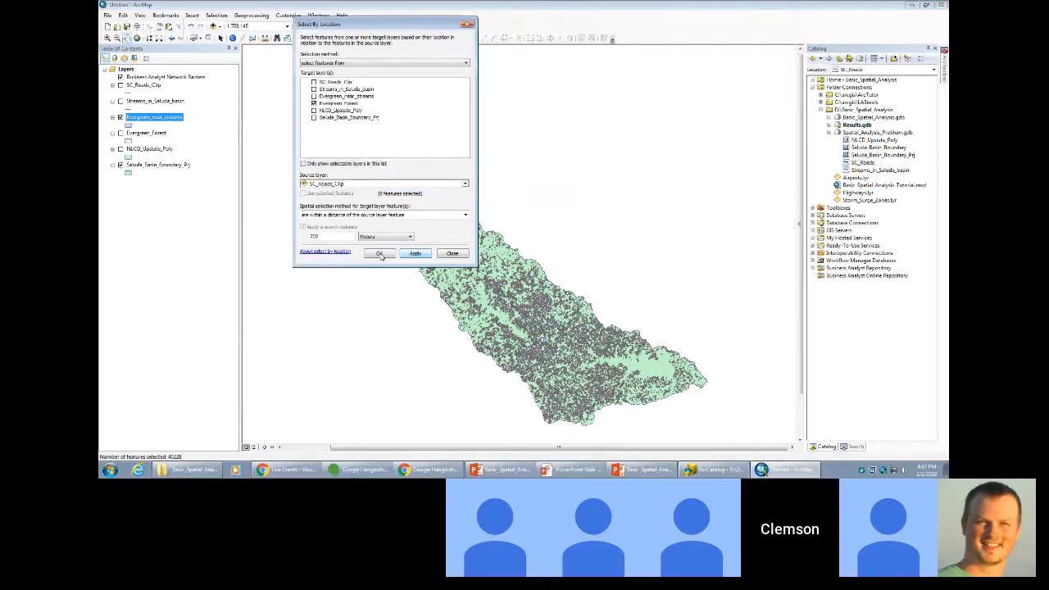
click(380, 254)
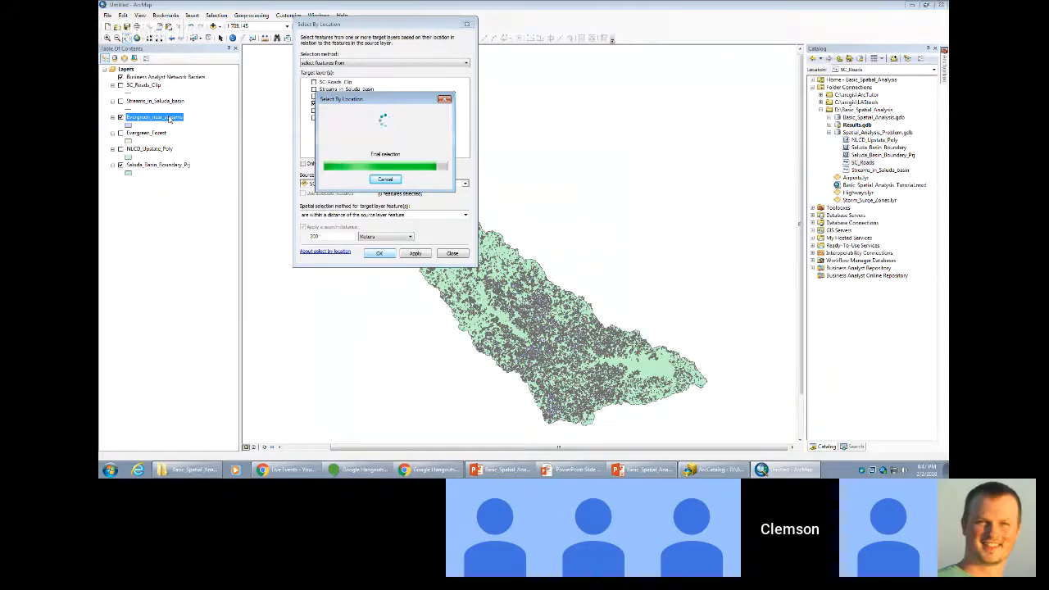
Check the Evergreen_near_streams attribute table, close it, and display the SC_Roads_Clip layer over the forest polygons.
right_click(169, 119)
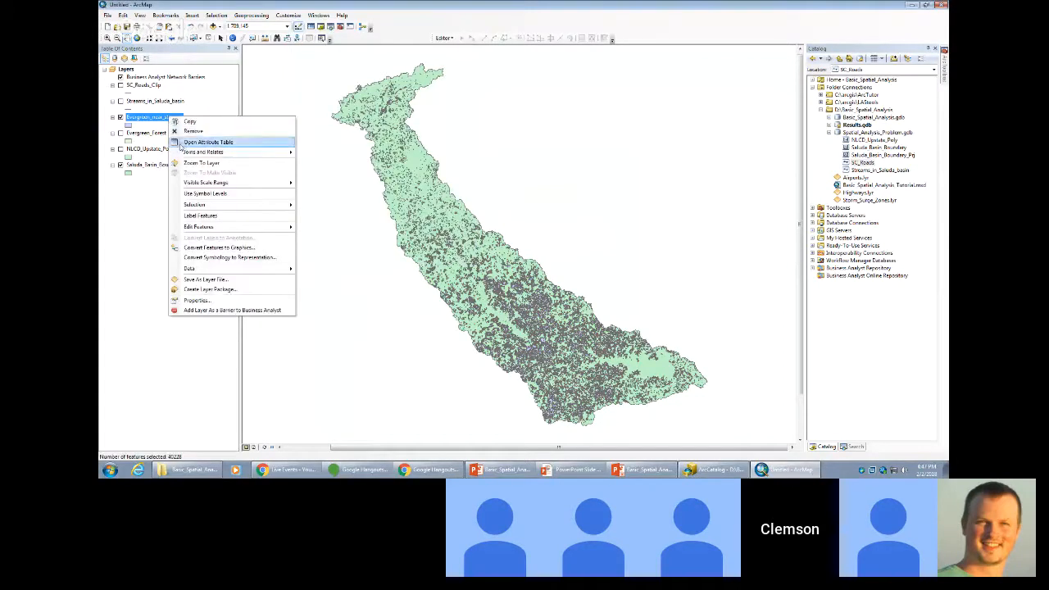
click(181, 144)
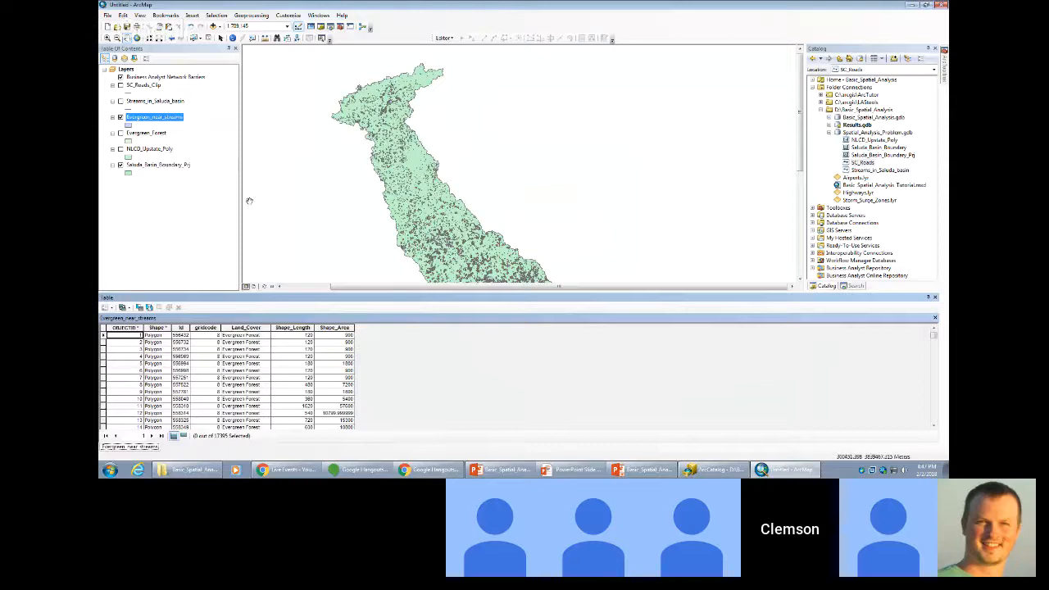
click(934, 297)
click(121, 85)
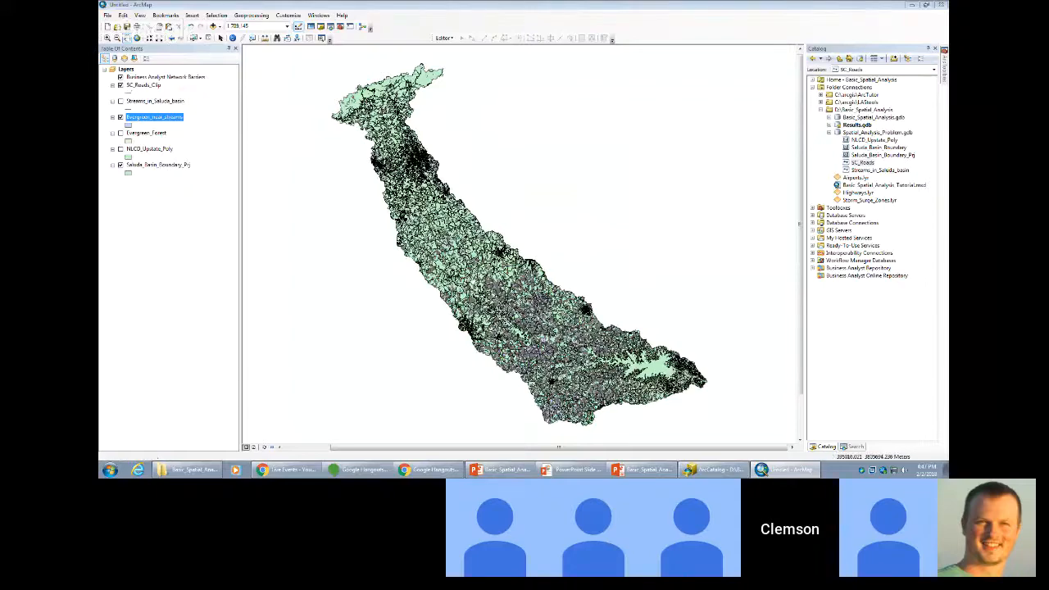
scroll(475, 287, down, 5)
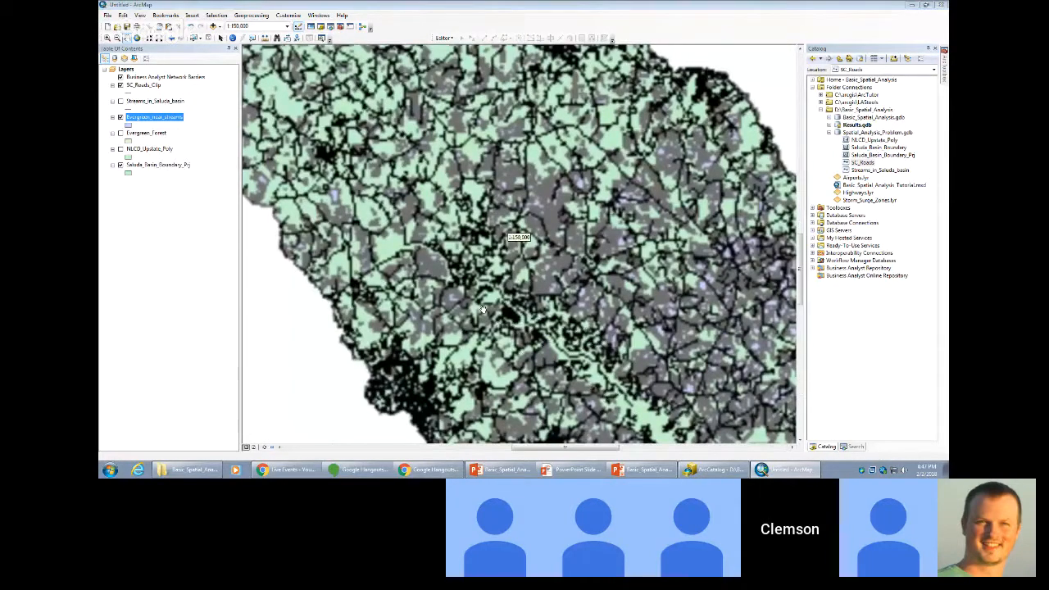
scroll(475, 192, down, 3)
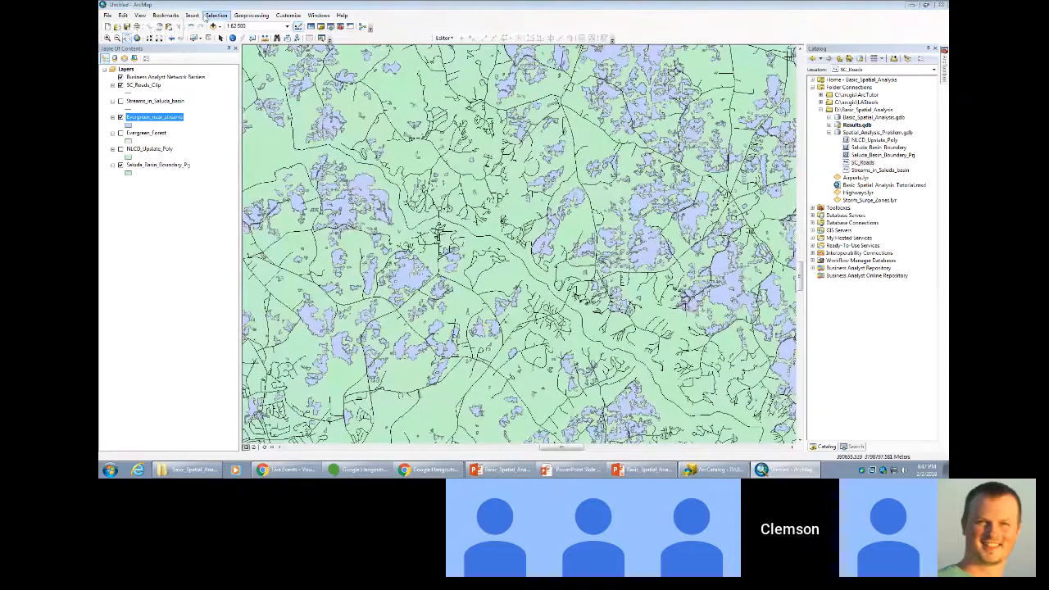
Select by location the Evergreen_near_streams features, instead of Evergreen_Forest, within a distance of 200 meters of SC_Roads_Clip.
click(216, 14)
click(239, 35)
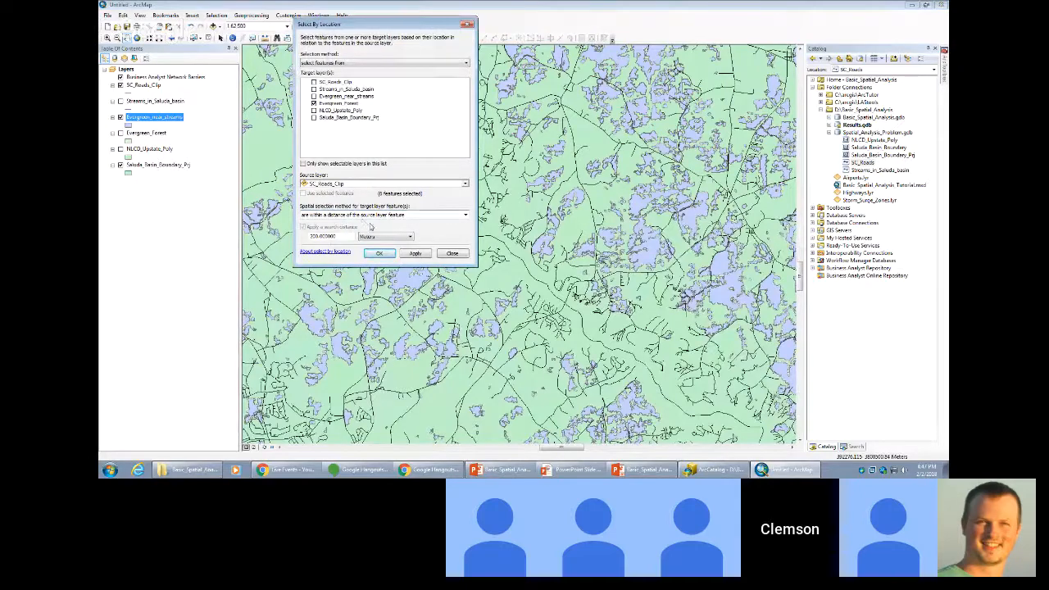
click(314, 103)
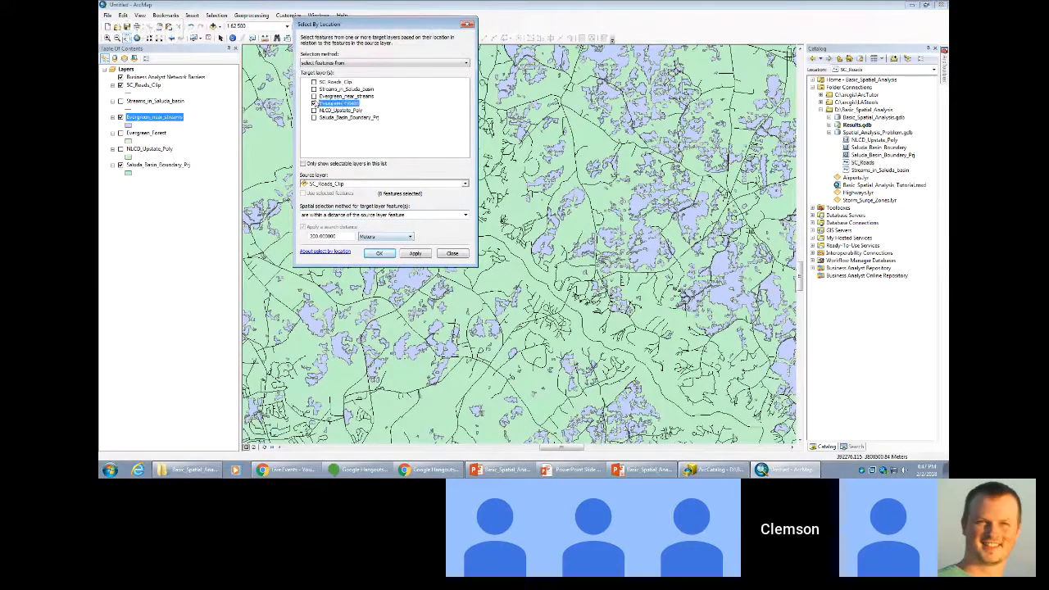
click(314, 96)
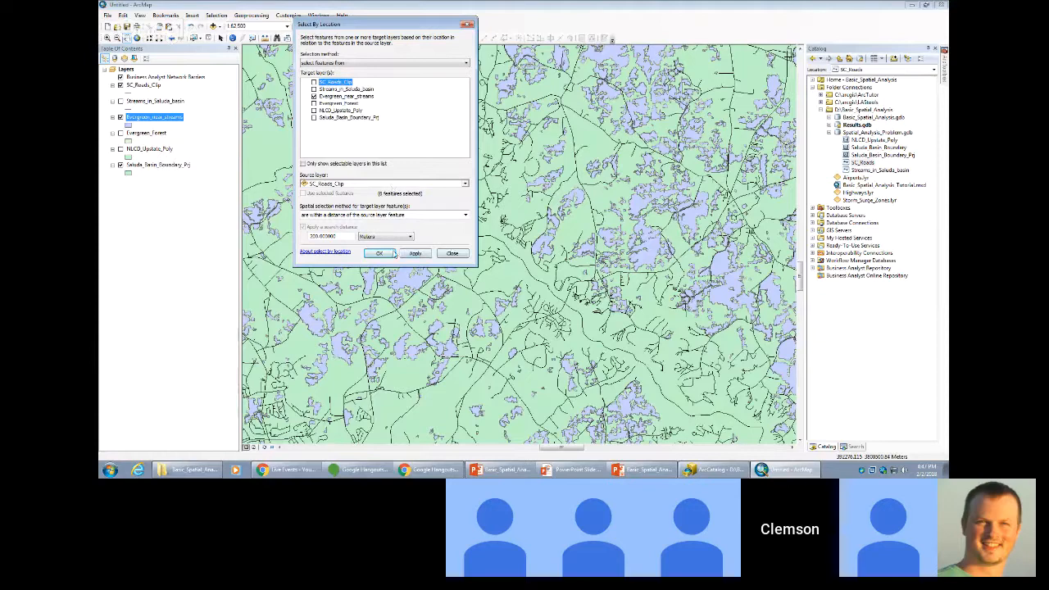
click(393, 253)
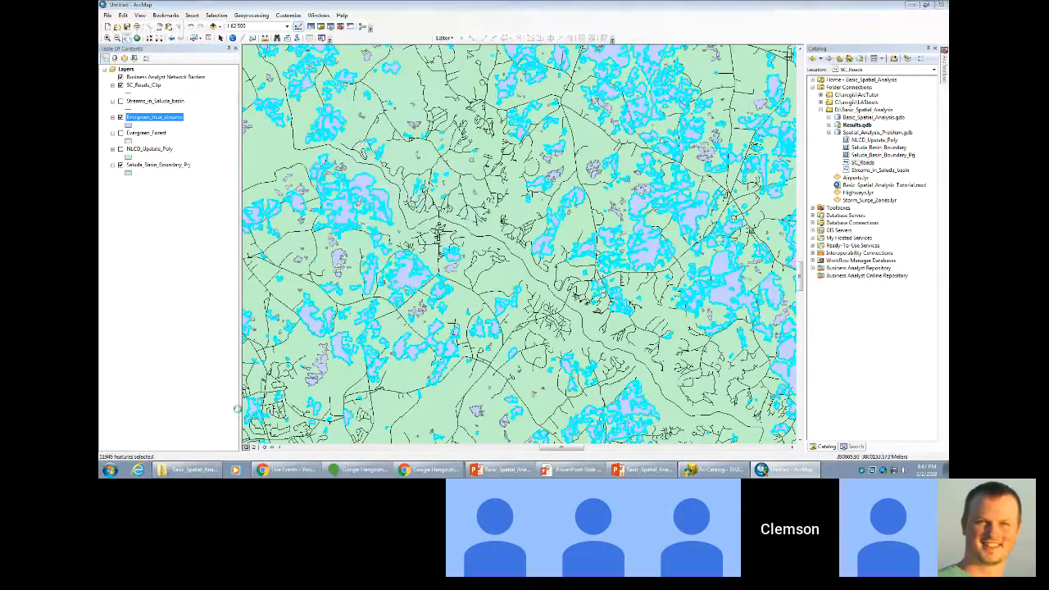
Switch the selection in the Evergreen_near_streams attribute table to the features away from roads, and close the table.
double_click(156, 117)
click(624, 344)
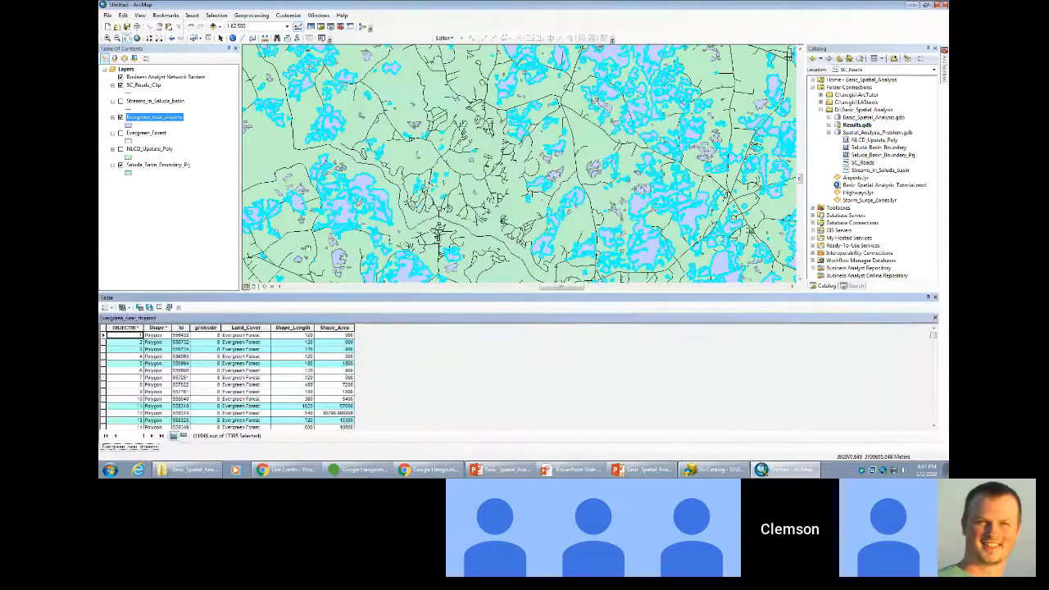
click(150, 308)
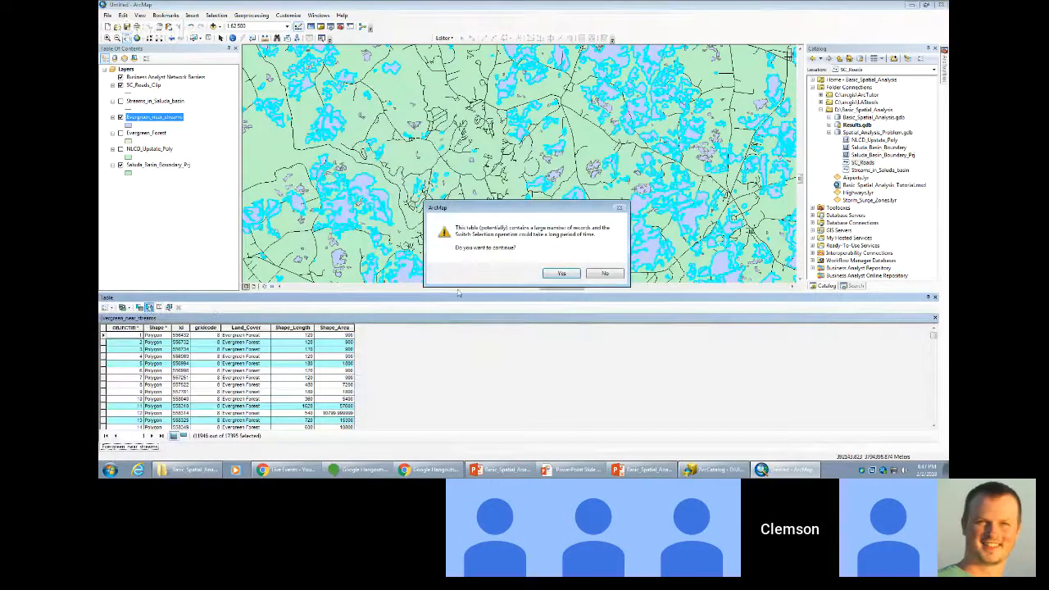
click(561, 274)
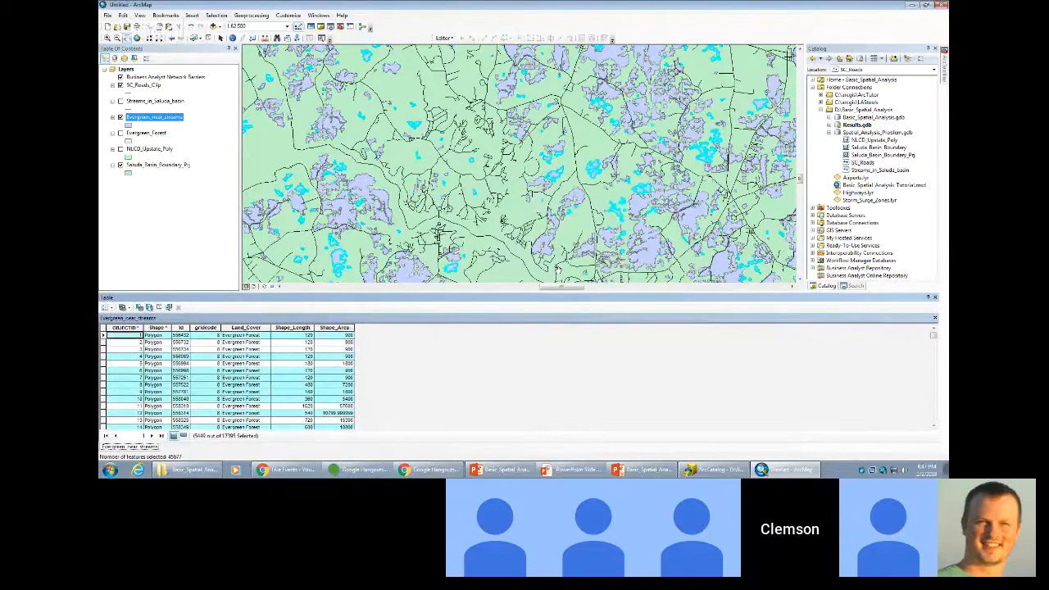
click(934, 297)
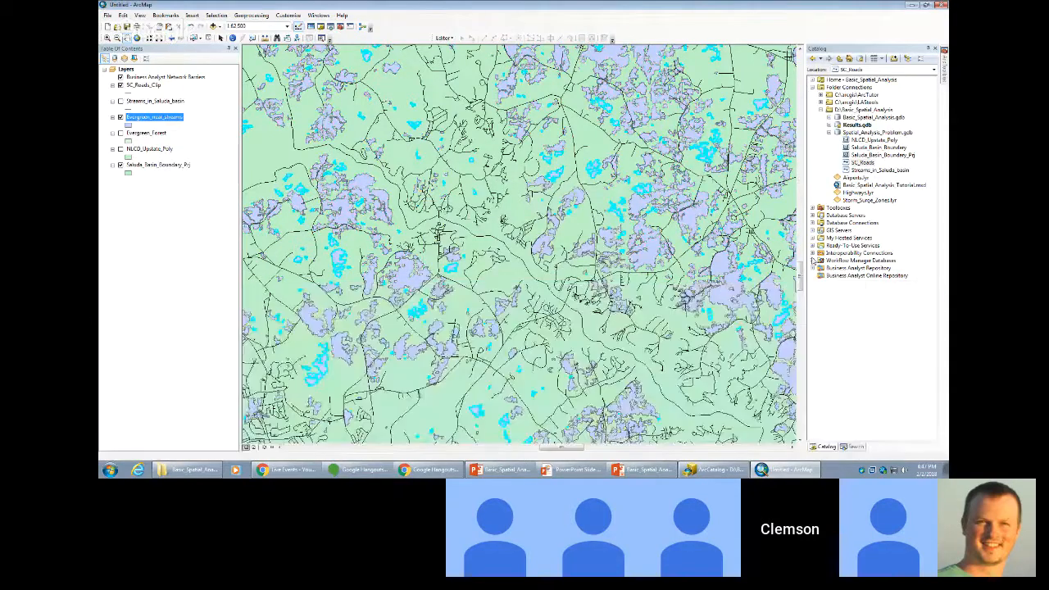
Export the selected Evergreen_near_streams features to Results.gdb as Tiger_Bird_Habitat, add them to the map, and hide the source layer.
right_click(162, 122)
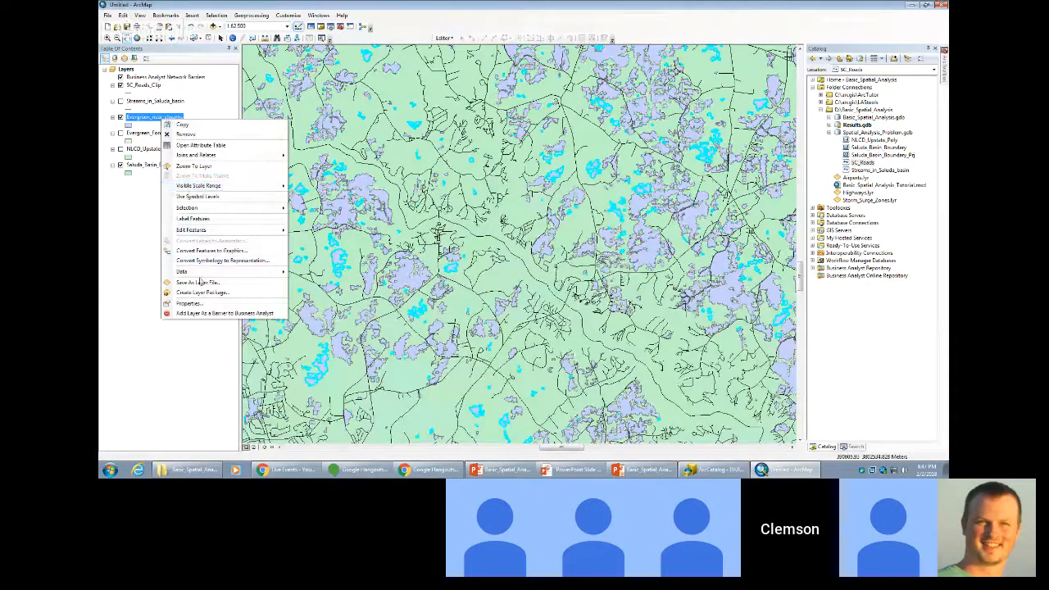
mouse_move(209, 273)
click(292, 283)
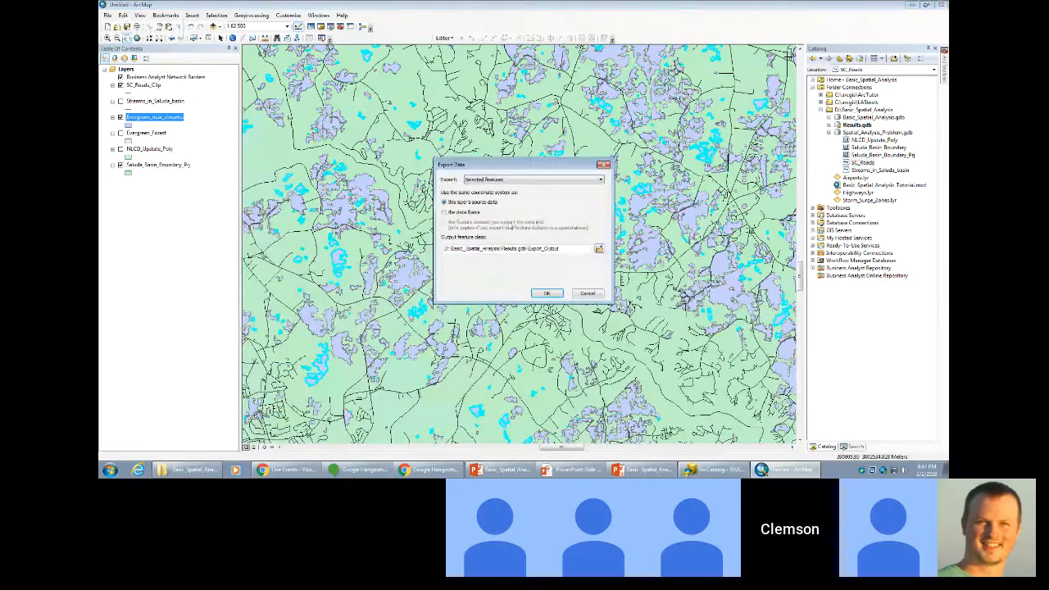
drag(560, 250, 530, 253)
key(BackSpace)
key(ctrl+z)
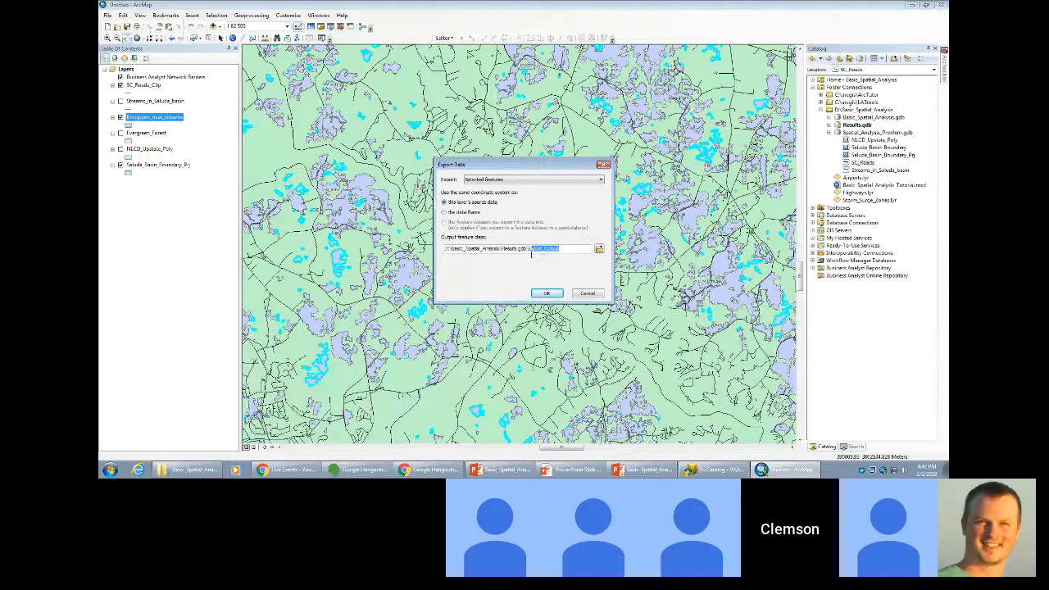
key(BackSpace)
click(554, 296)
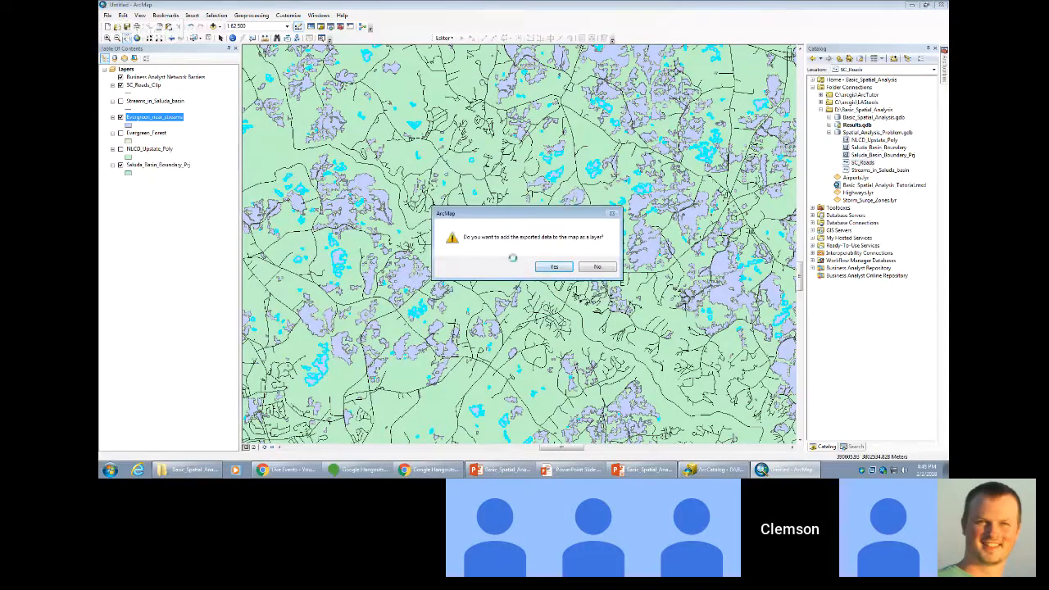
key(Return)
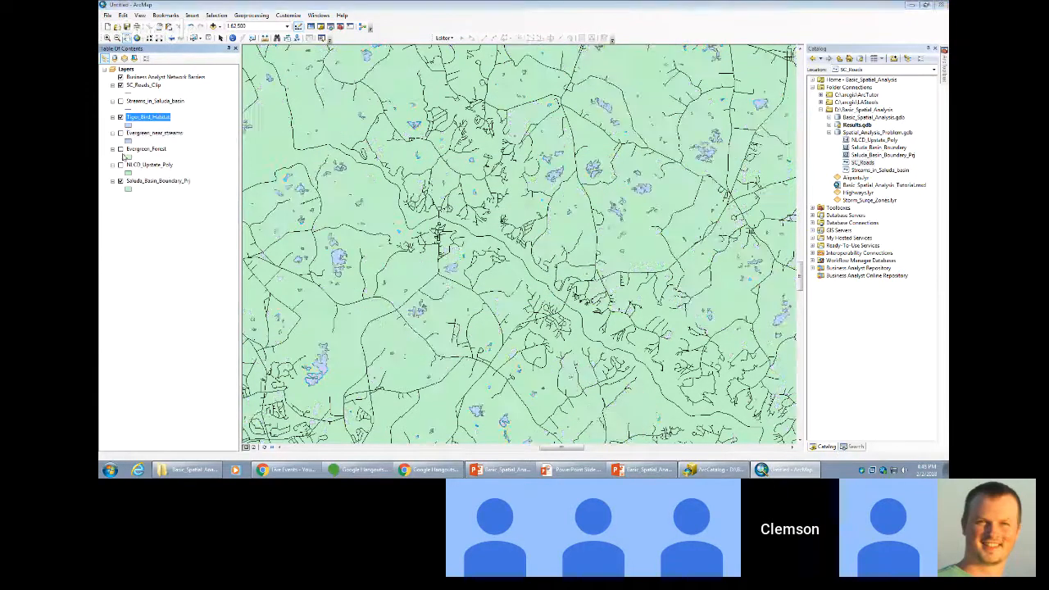
Hide the SC_Roads_Clip layer, keeping Tiger_Bird_Habitat displayed over Saluda_Basin_Boundary_Prj.
click(119, 181)
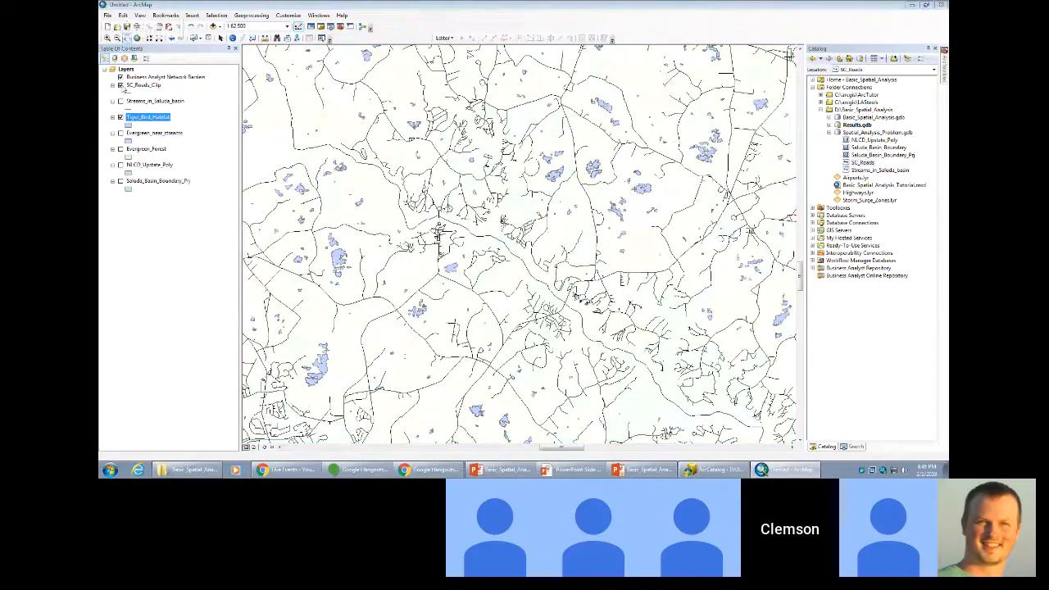
click(120, 85)
click(120, 181)
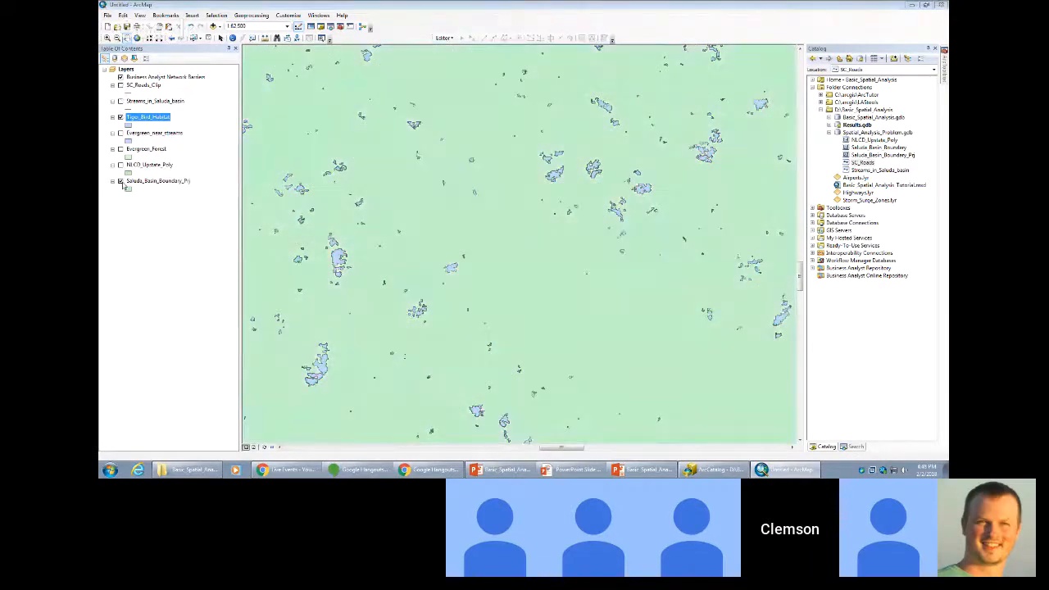
Symbolize Saluda_Basin_Boundary_Prj with the Hollow symbol and a blue outline, and zoom to the layer's extent.
click(131, 190)
click(557, 229)
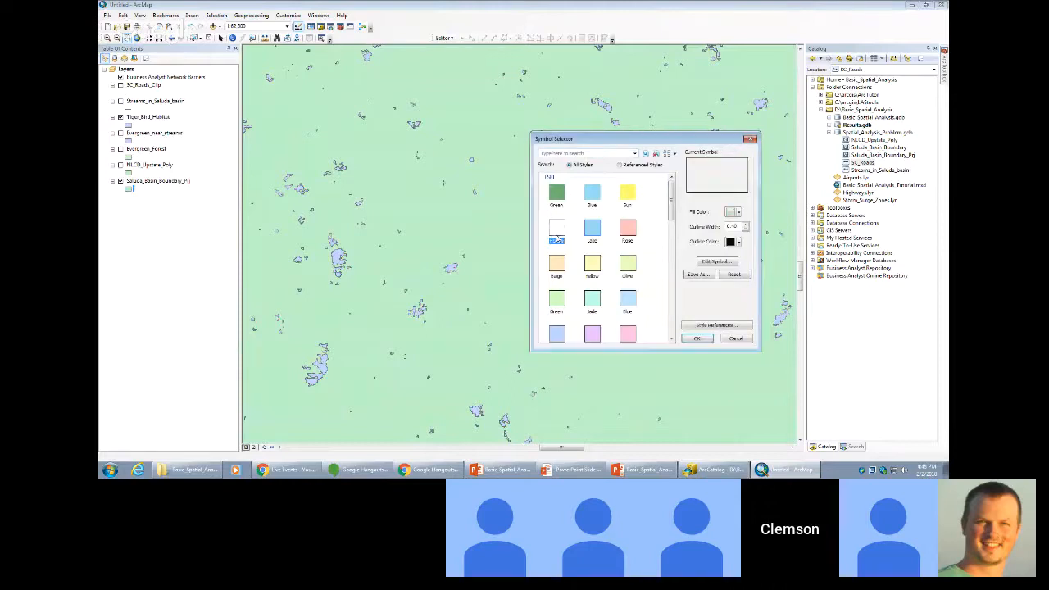
click(738, 242)
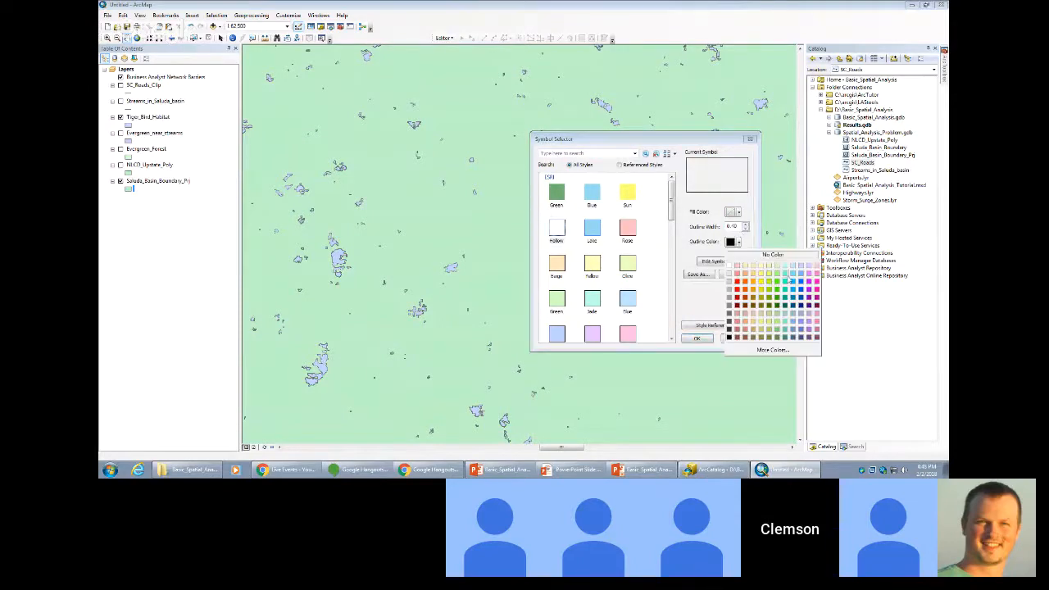
click(799, 281)
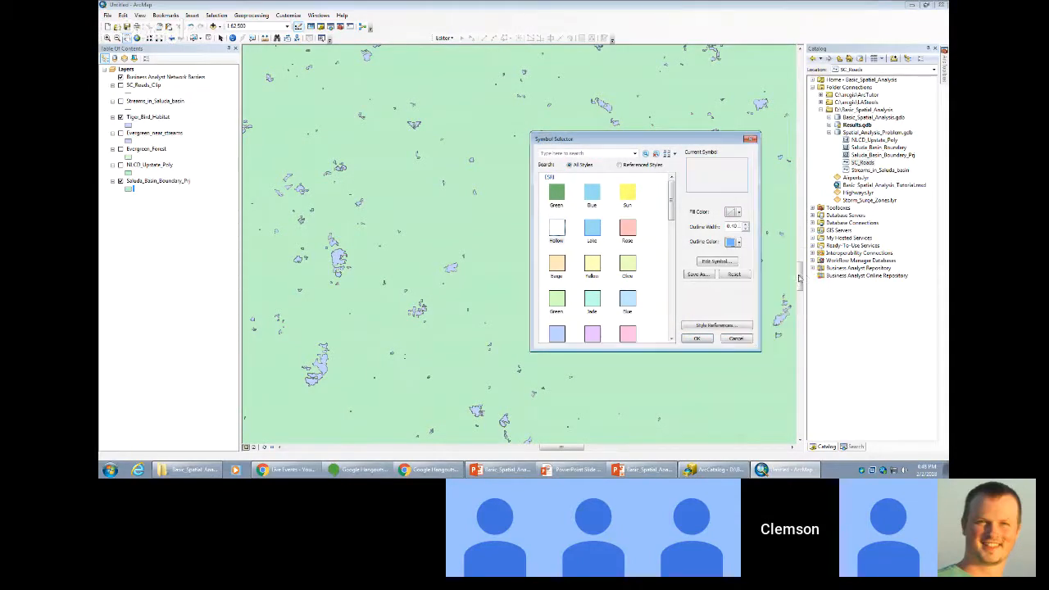
click(697, 338)
right_click(156, 181)
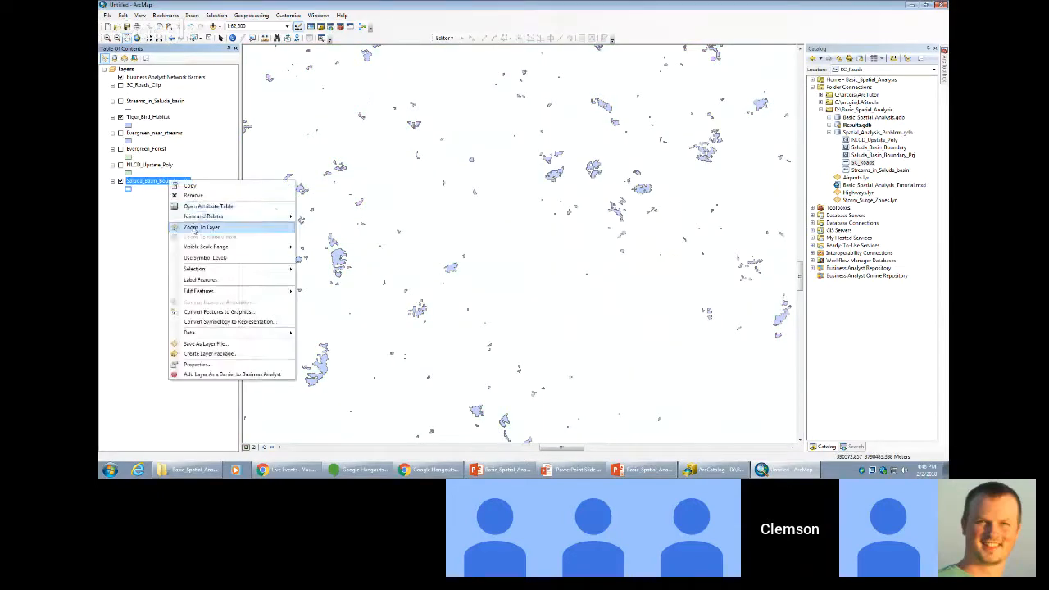
click(201, 223)
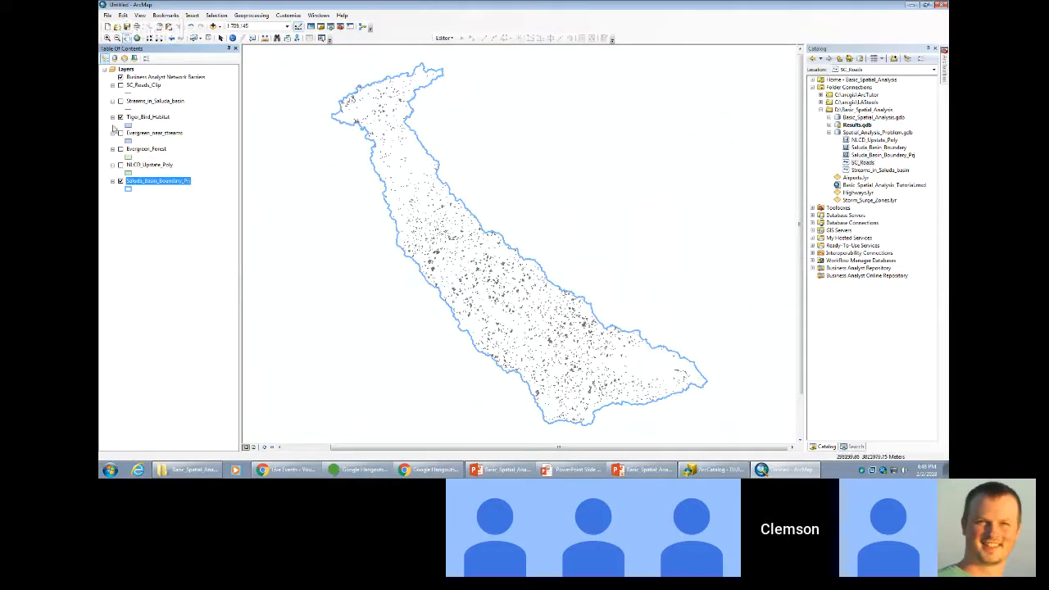
Change the Tiger_Bird_Habitat polygon symbol to the solid Green preset.
click(128, 188)
click(556, 194)
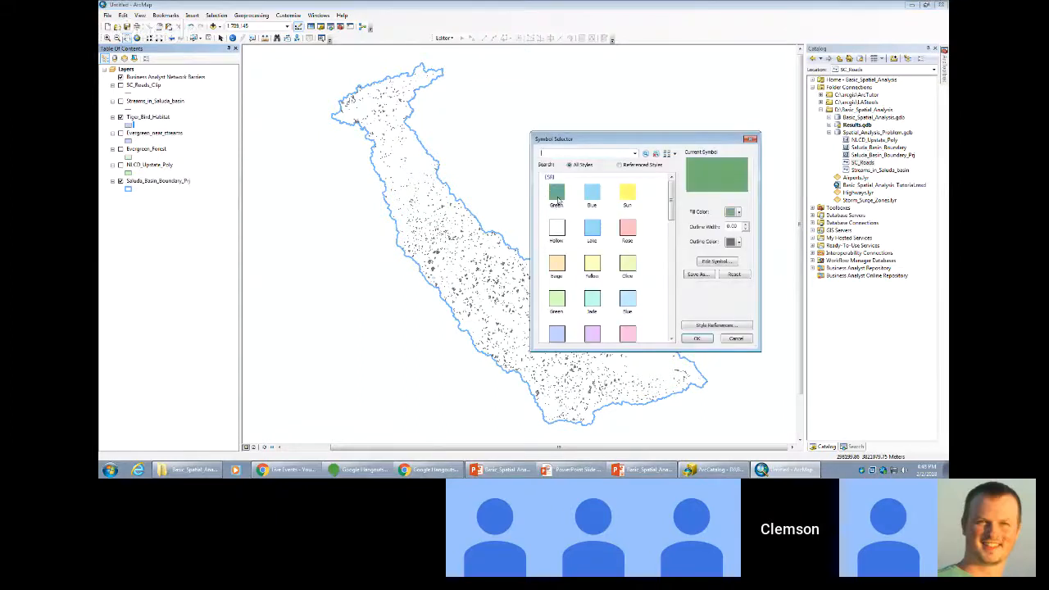
click(695, 338)
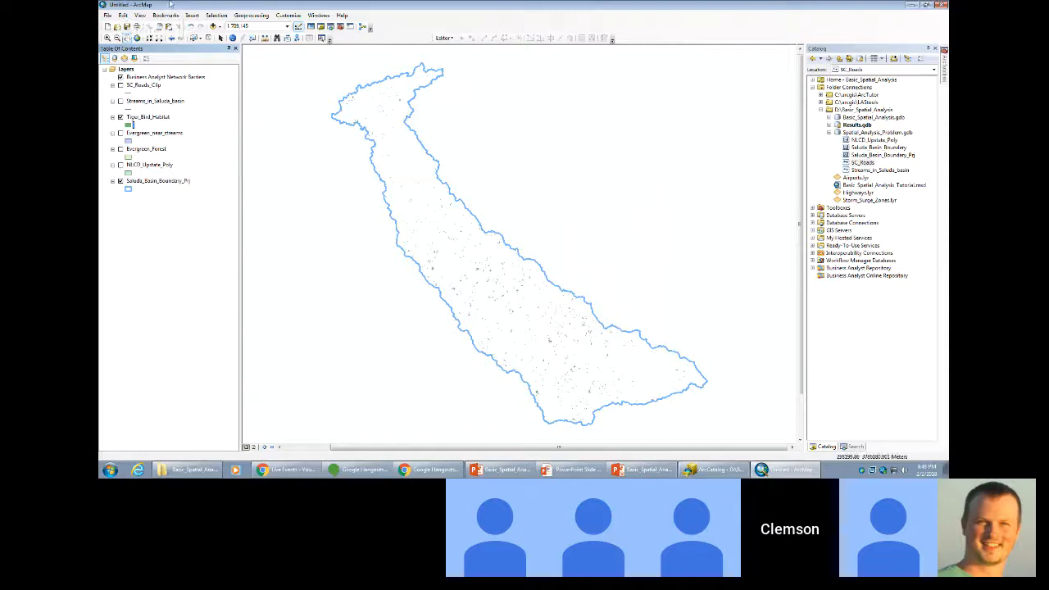
Add a basemap consisting of World Imagery and its Reference overlay to the map.
click(218, 27)
click(250, 43)
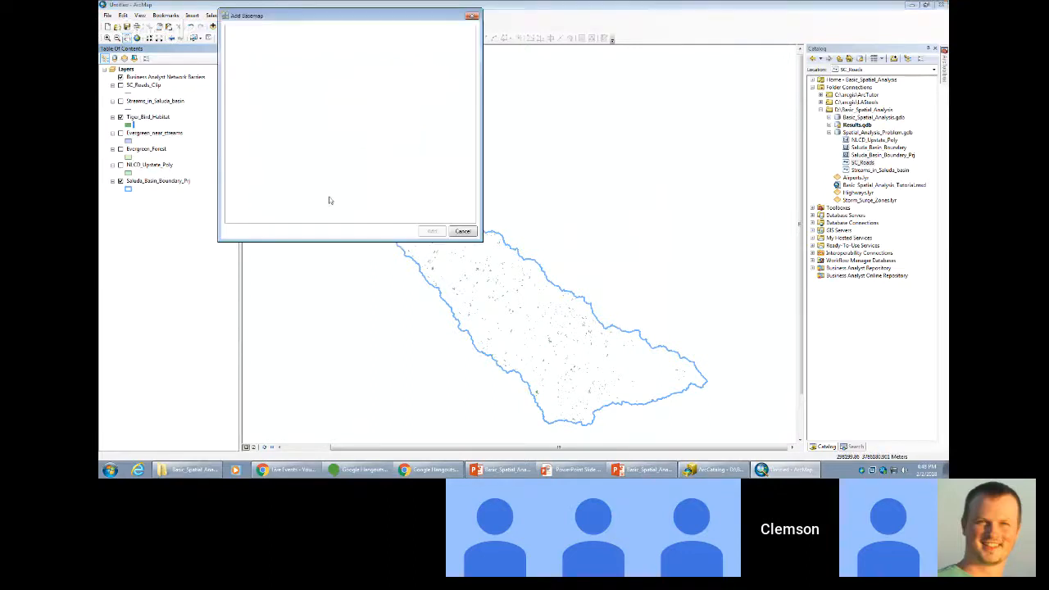
click(322, 56)
click(432, 231)
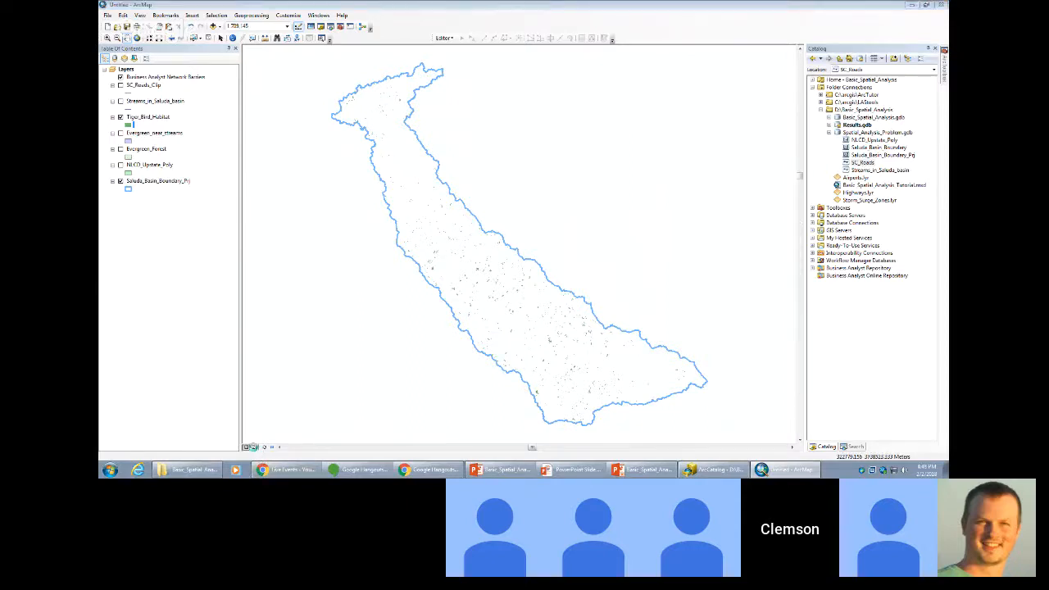
Display the map in layout view, refresh it, and zoom the data frame in on the Saluda basin.
click(254, 447)
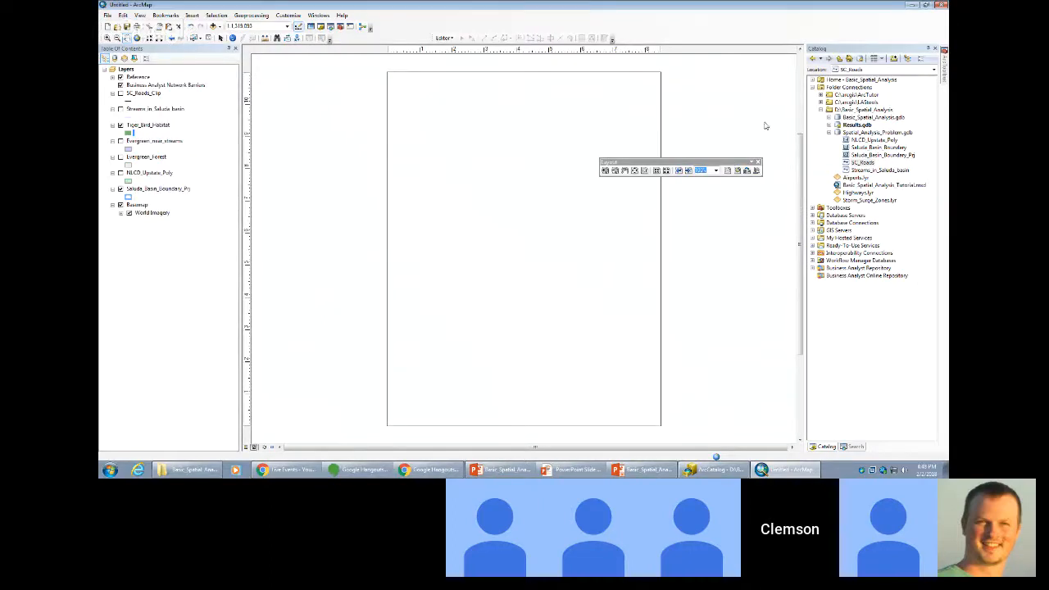
drag(733, 161, 774, 118)
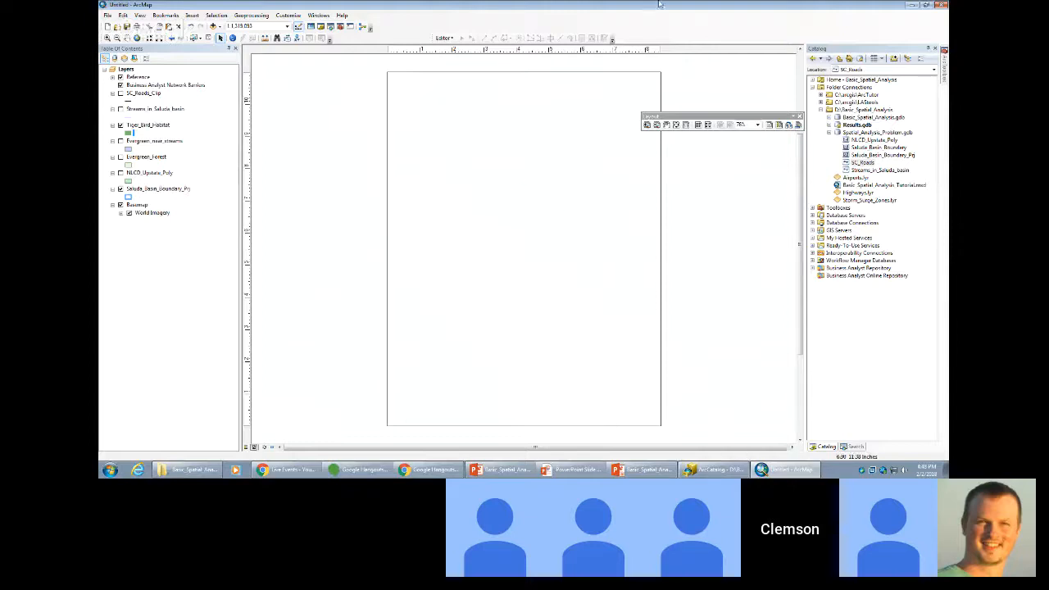
click(264, 447)
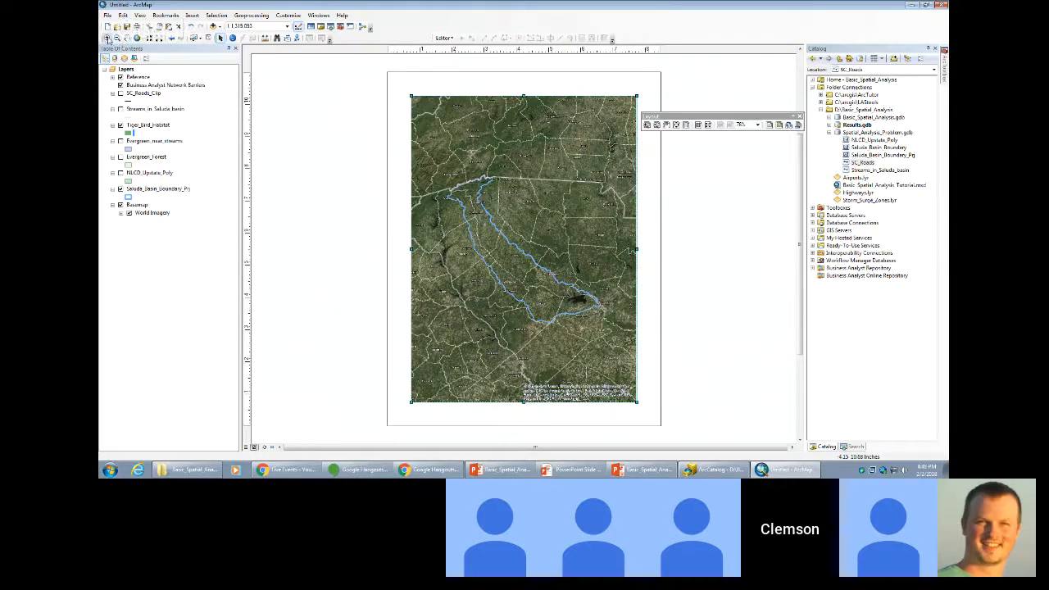
click(107, 39)
drag(439, 179, 602, 339)
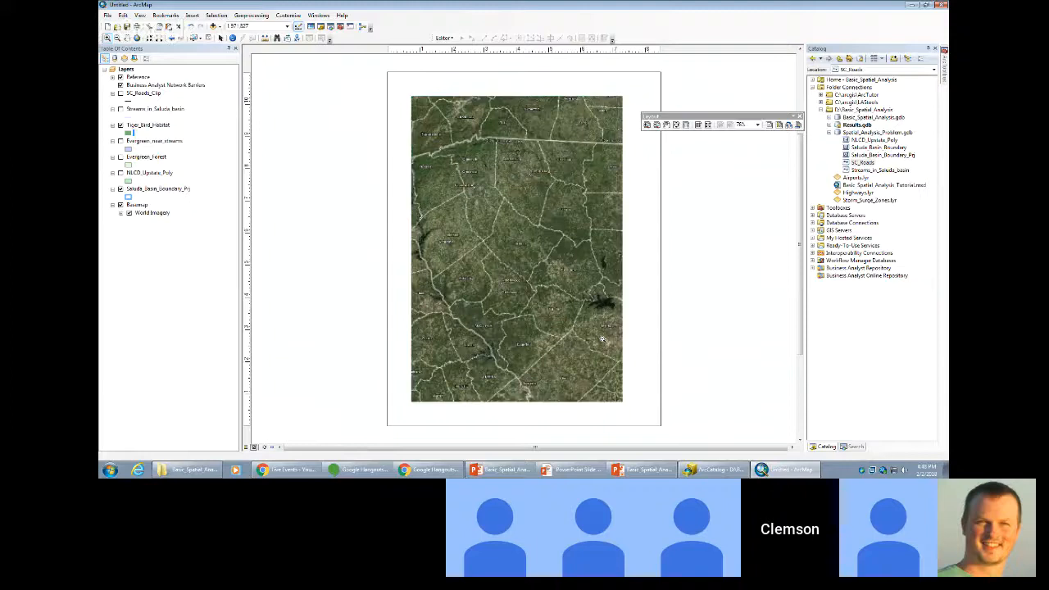
Change the Tiger_Bird_Habitat symbol to the yellow Sun preset to contrast with the imagery.
click(128, 133)
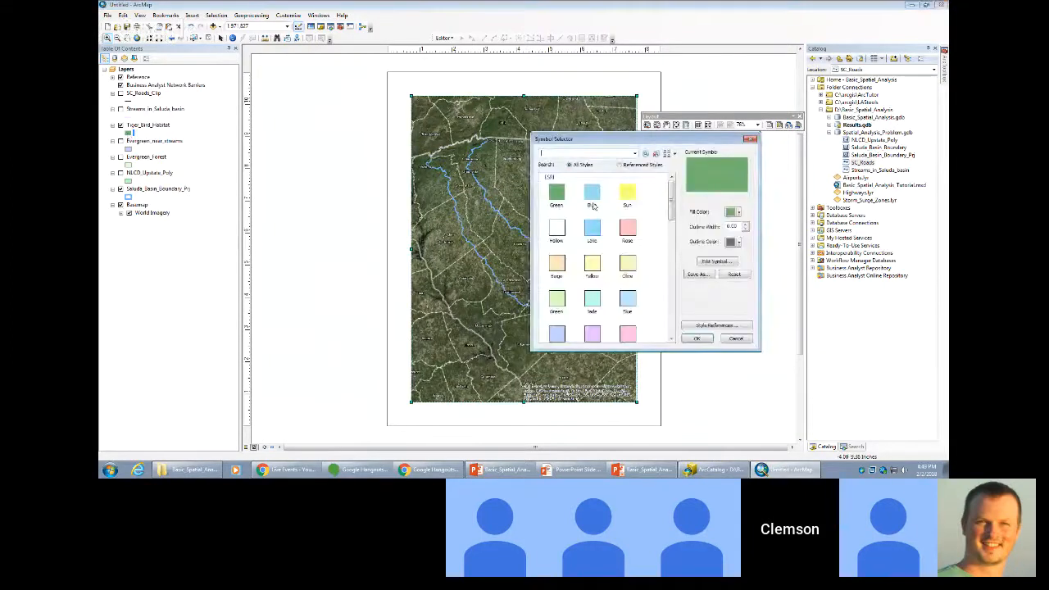
click(625, 194)
click(696, 338)
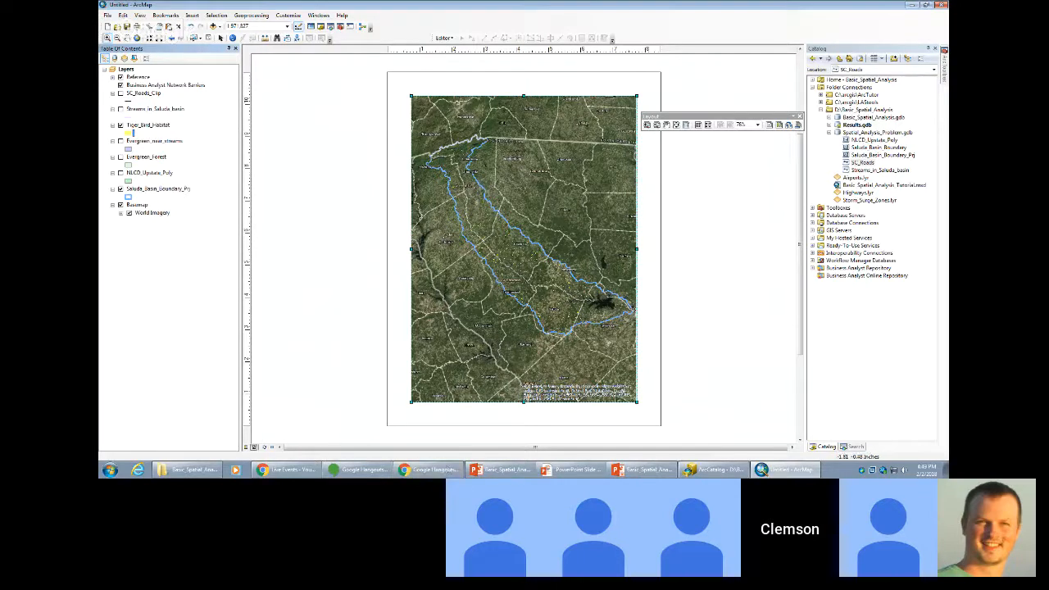
Return to data view and hide the Basemap and Reference layers.
click(244, 446)
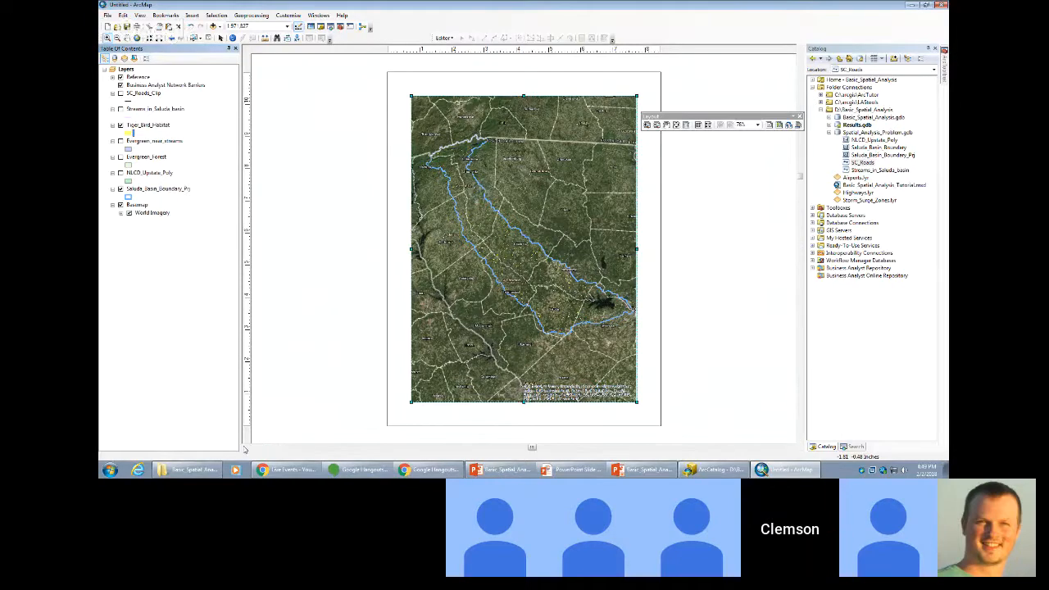
click(120, 205)
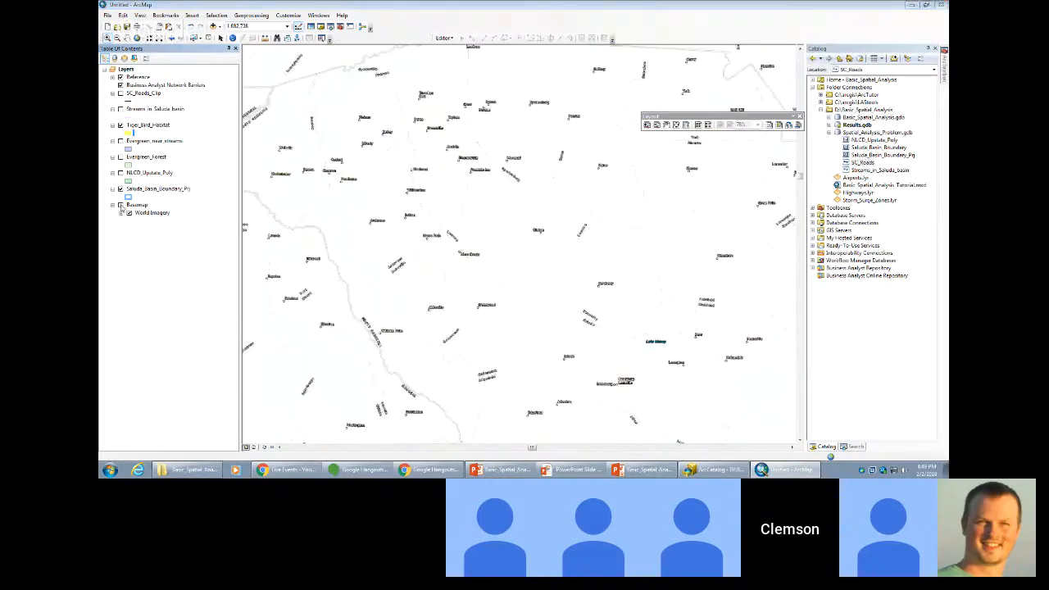
click(121, 77)
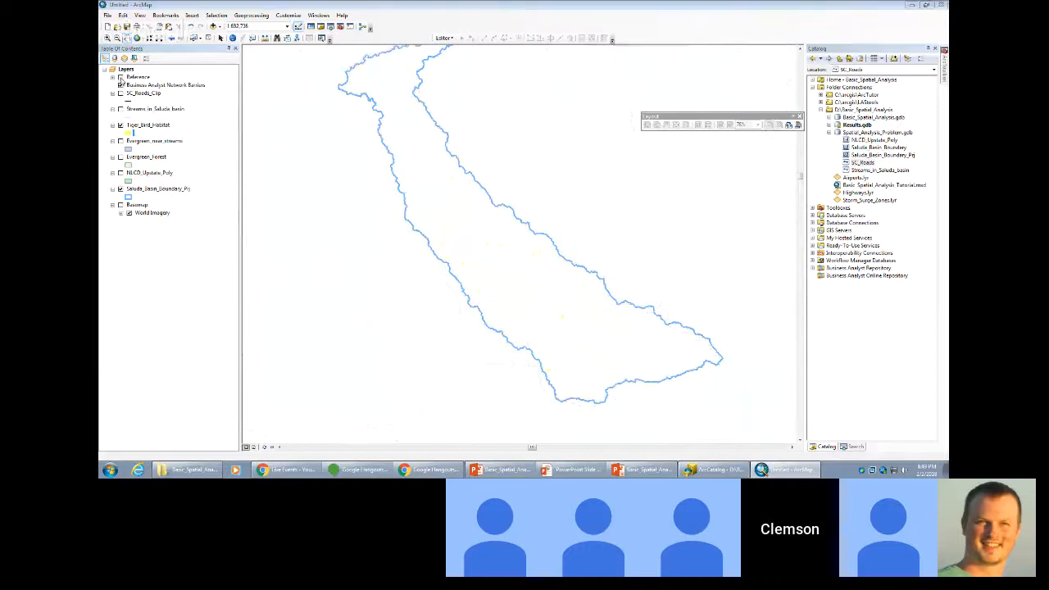
Set the Tiger_Bird_Habitat symbol back to the Green preset and view the habitat at 1:600,000.
click(129, 133)
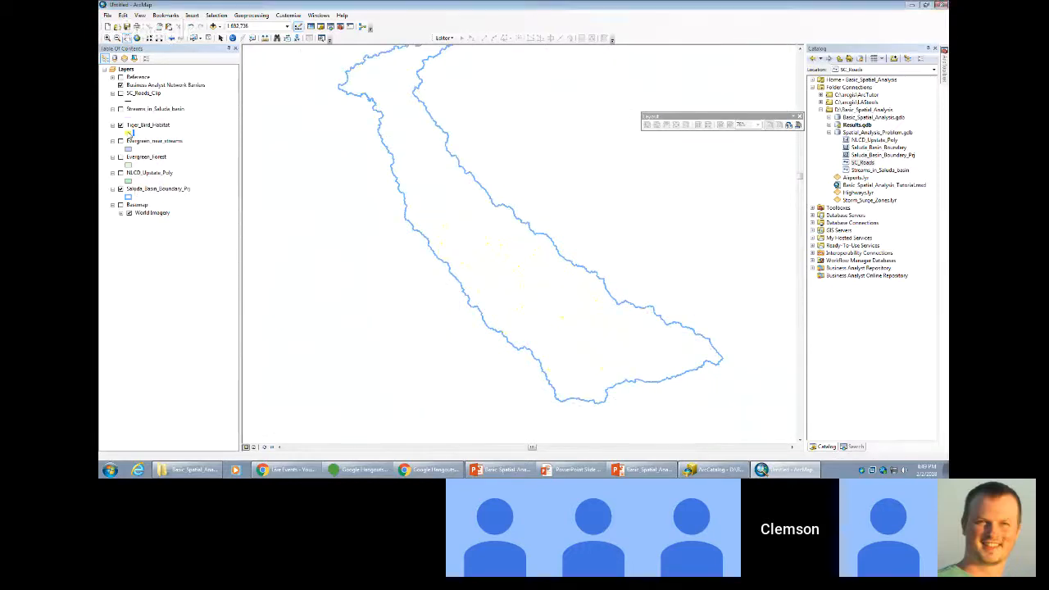
click(556, 191)
click(697, 338)
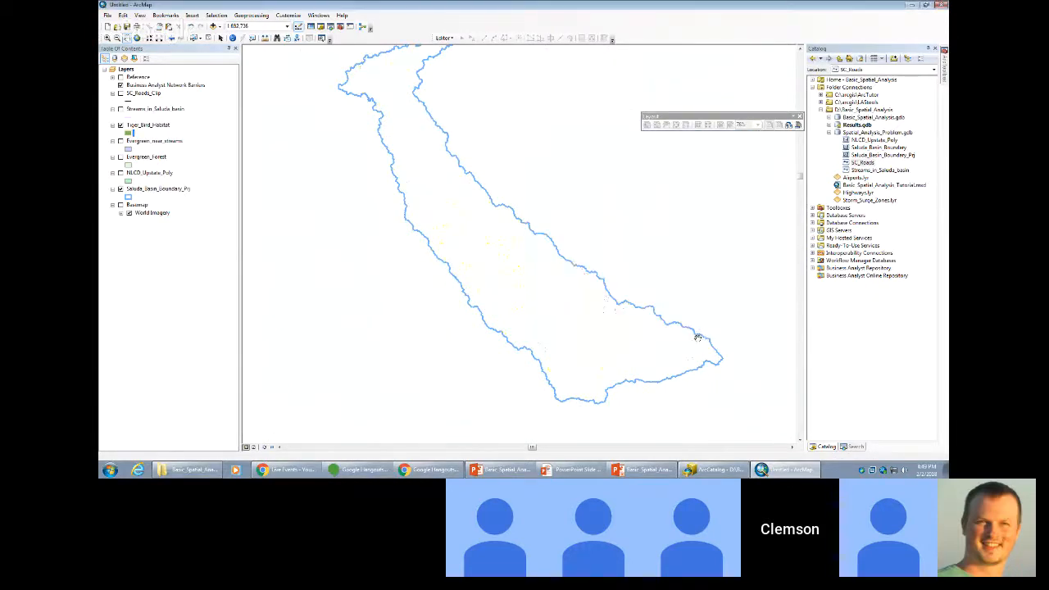
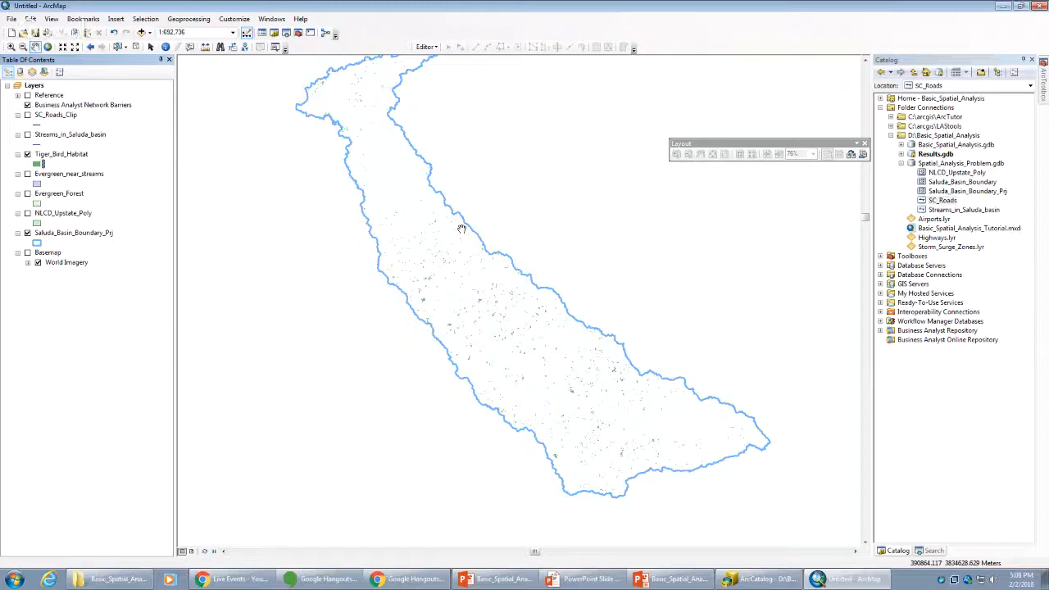
scroll(461, 229, up, 1)
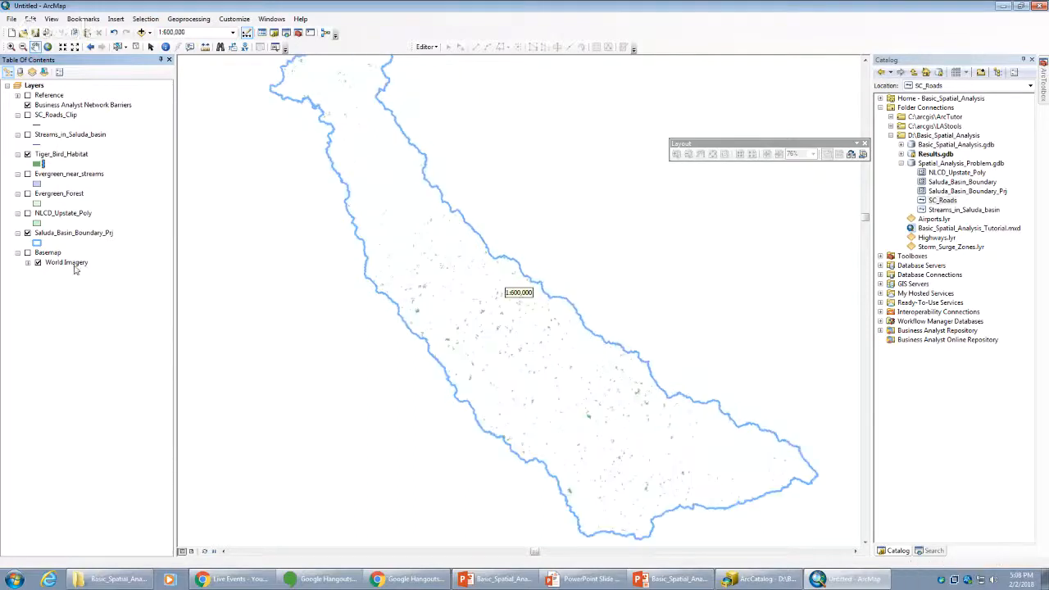